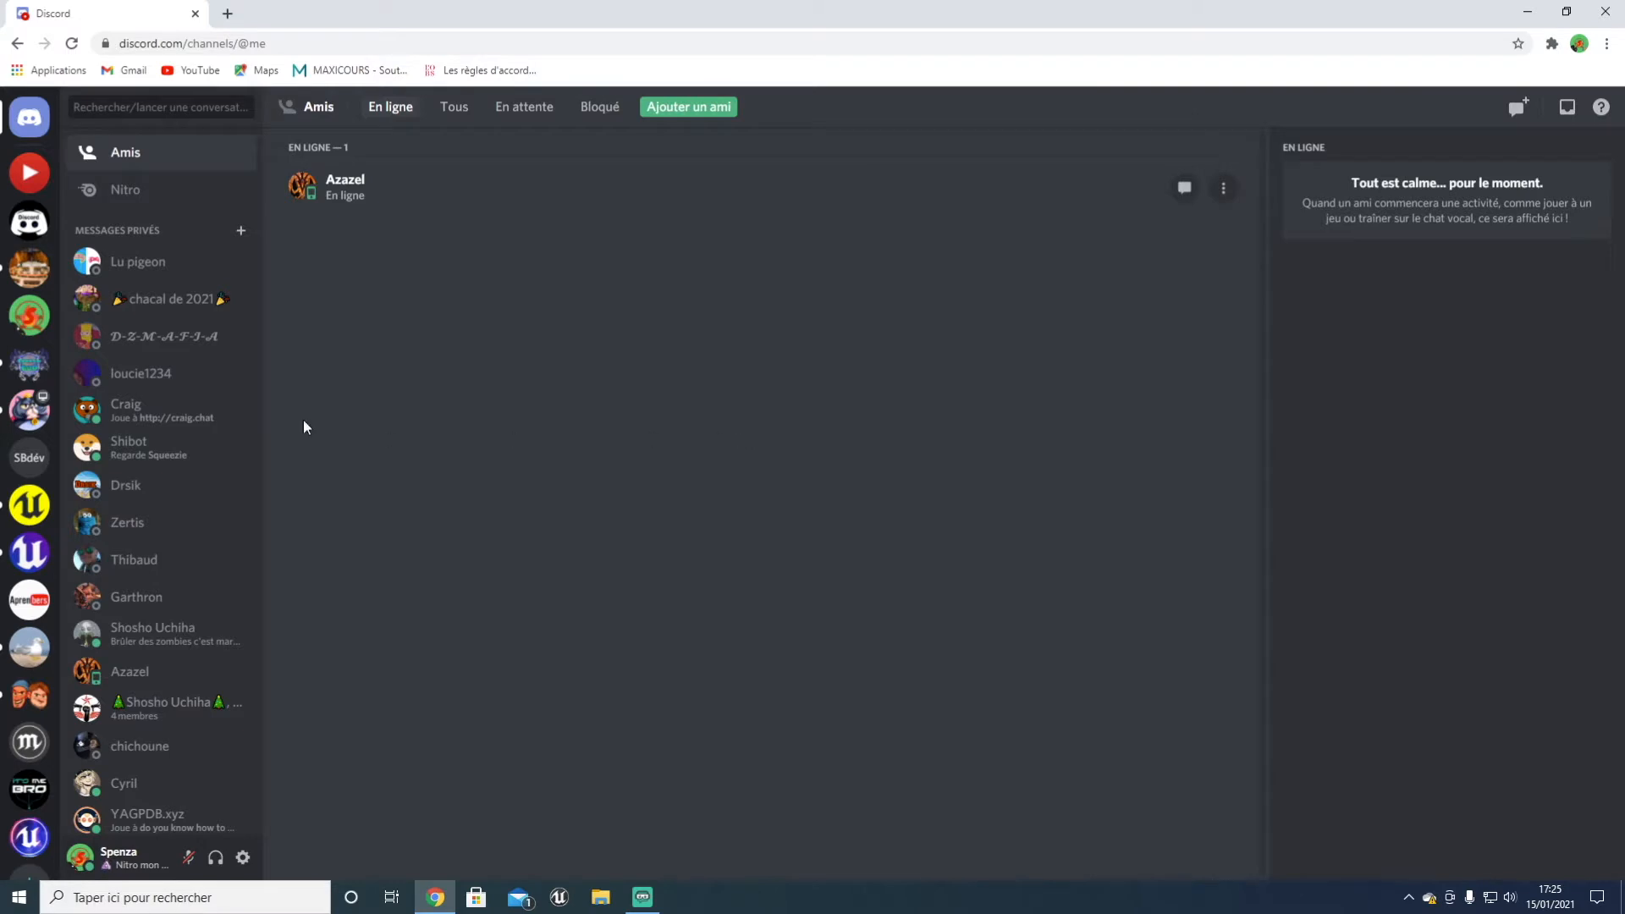
# Step: Open the Tuto YouTube server and look through its vérification, bienvenue and règlement channels
pyautogui.click(29, 268)
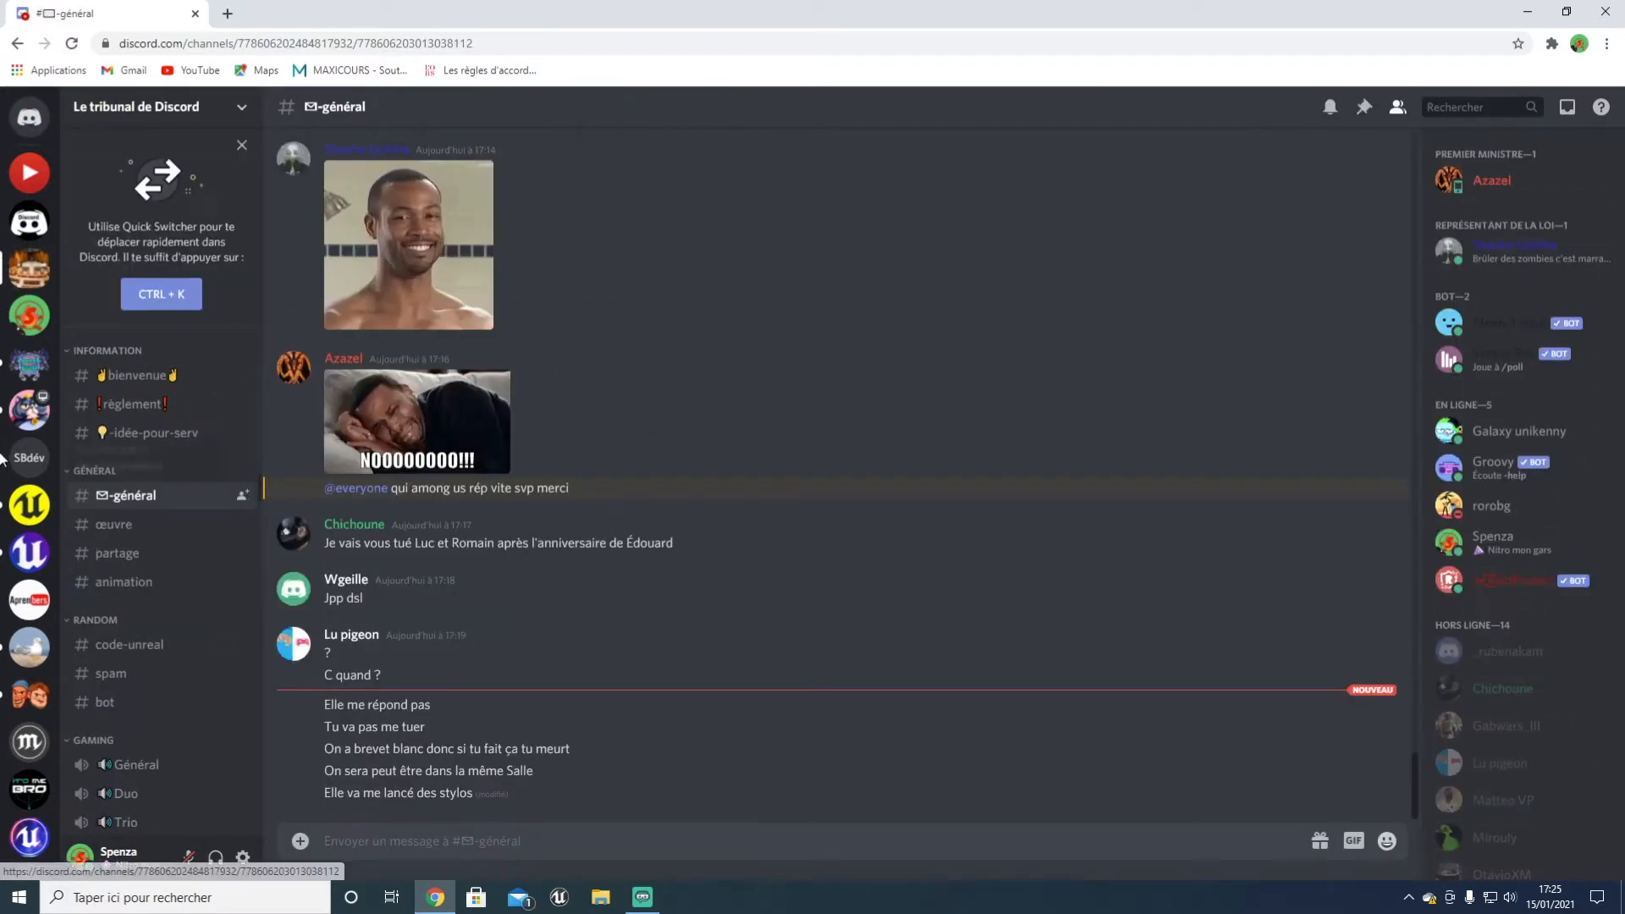
pyautogui.click(29, 115)
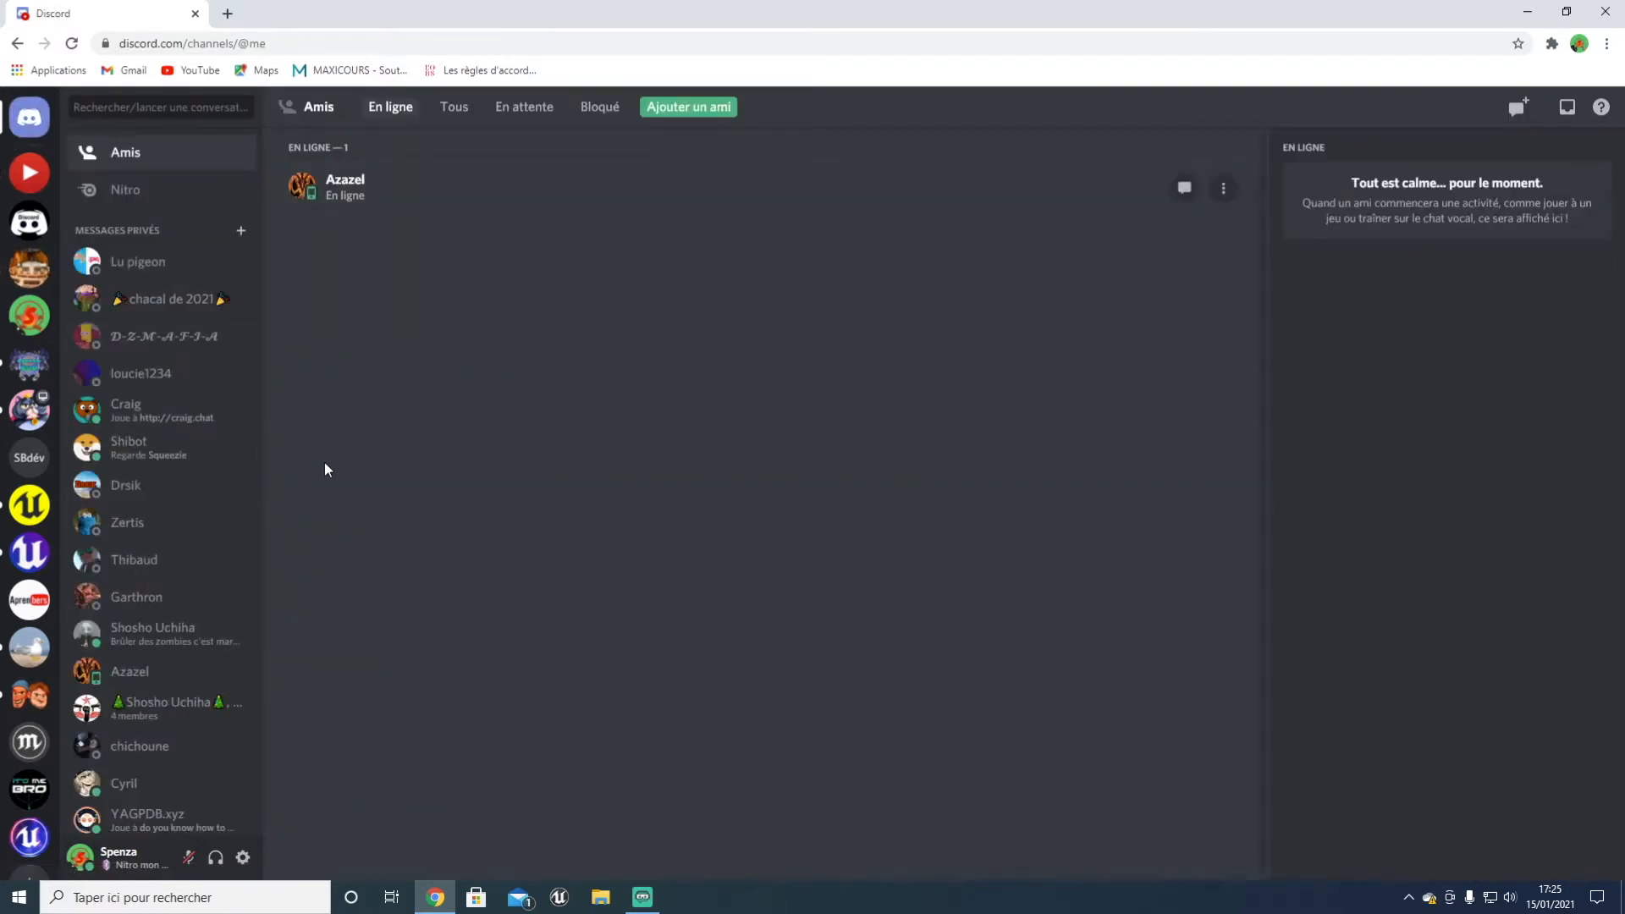
pyautogui.click(29, 172)
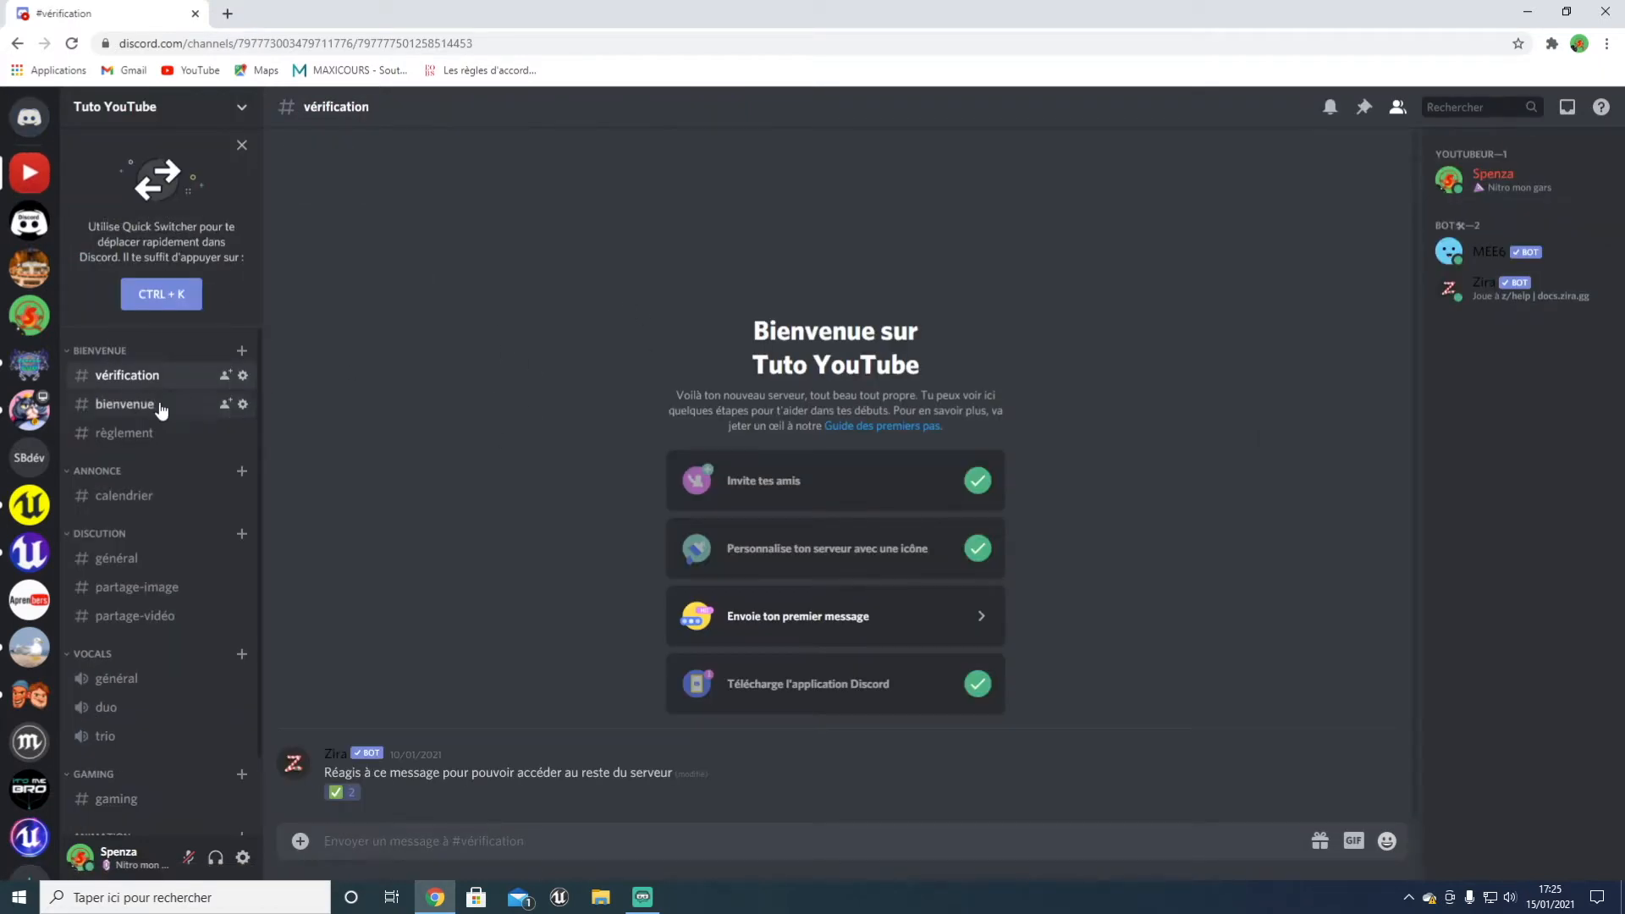
pyautogui.scroll(-1, 205, 485)
pyautogui.scroll(1, 194, 469)
pyautogui.click(135, 404)
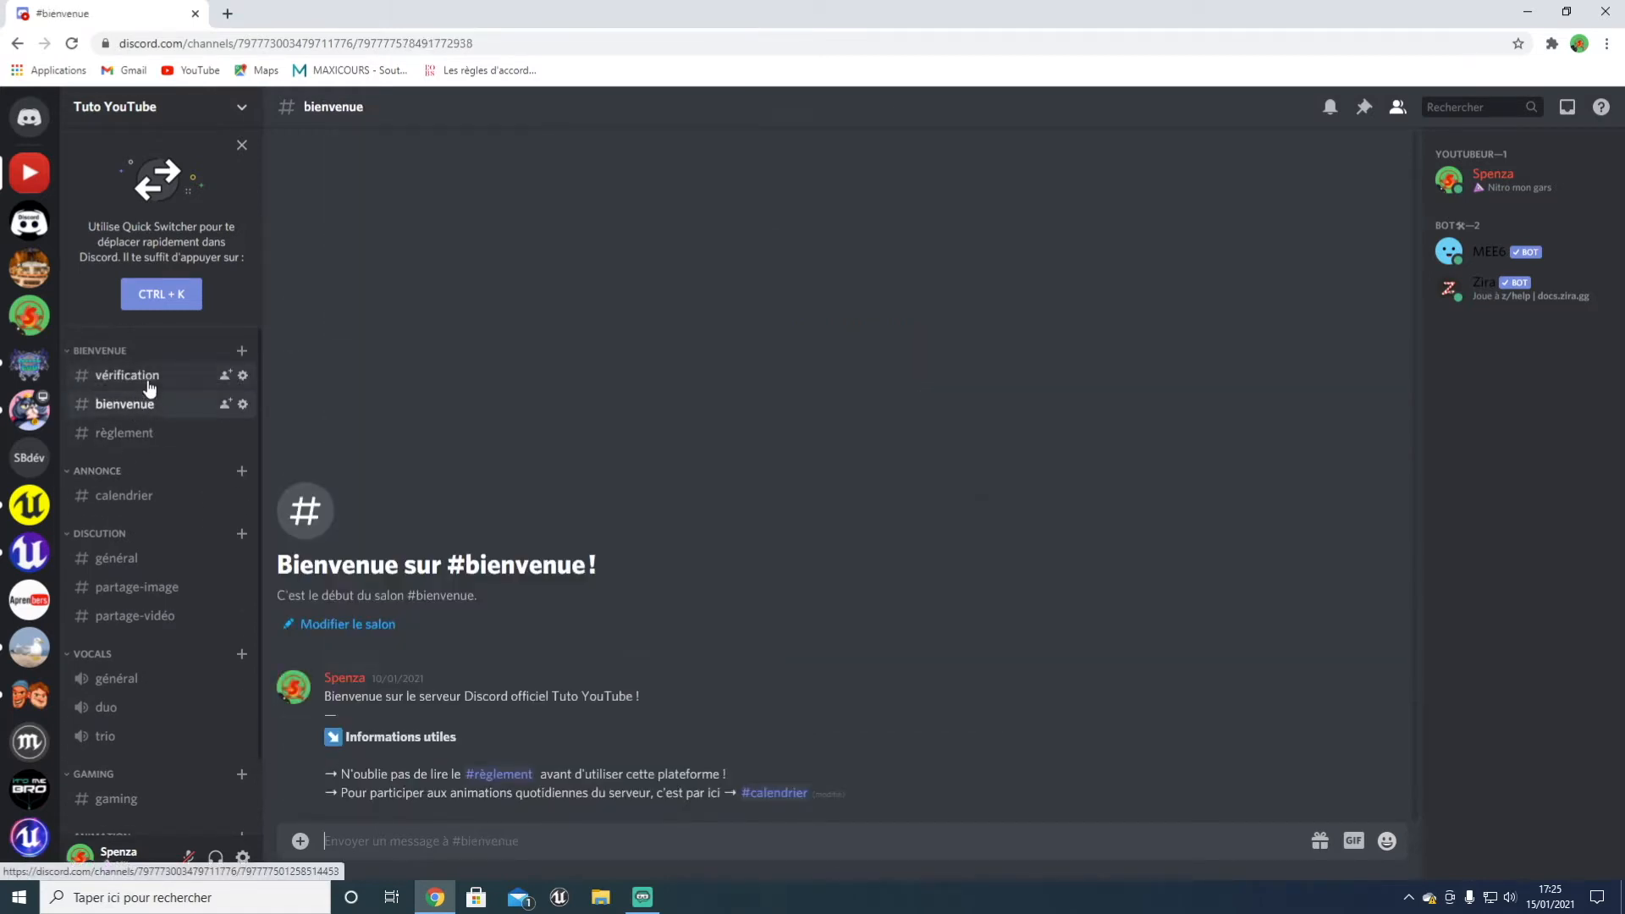
pyautogui.click(146, 378)
pyautogui.click(127, 410)
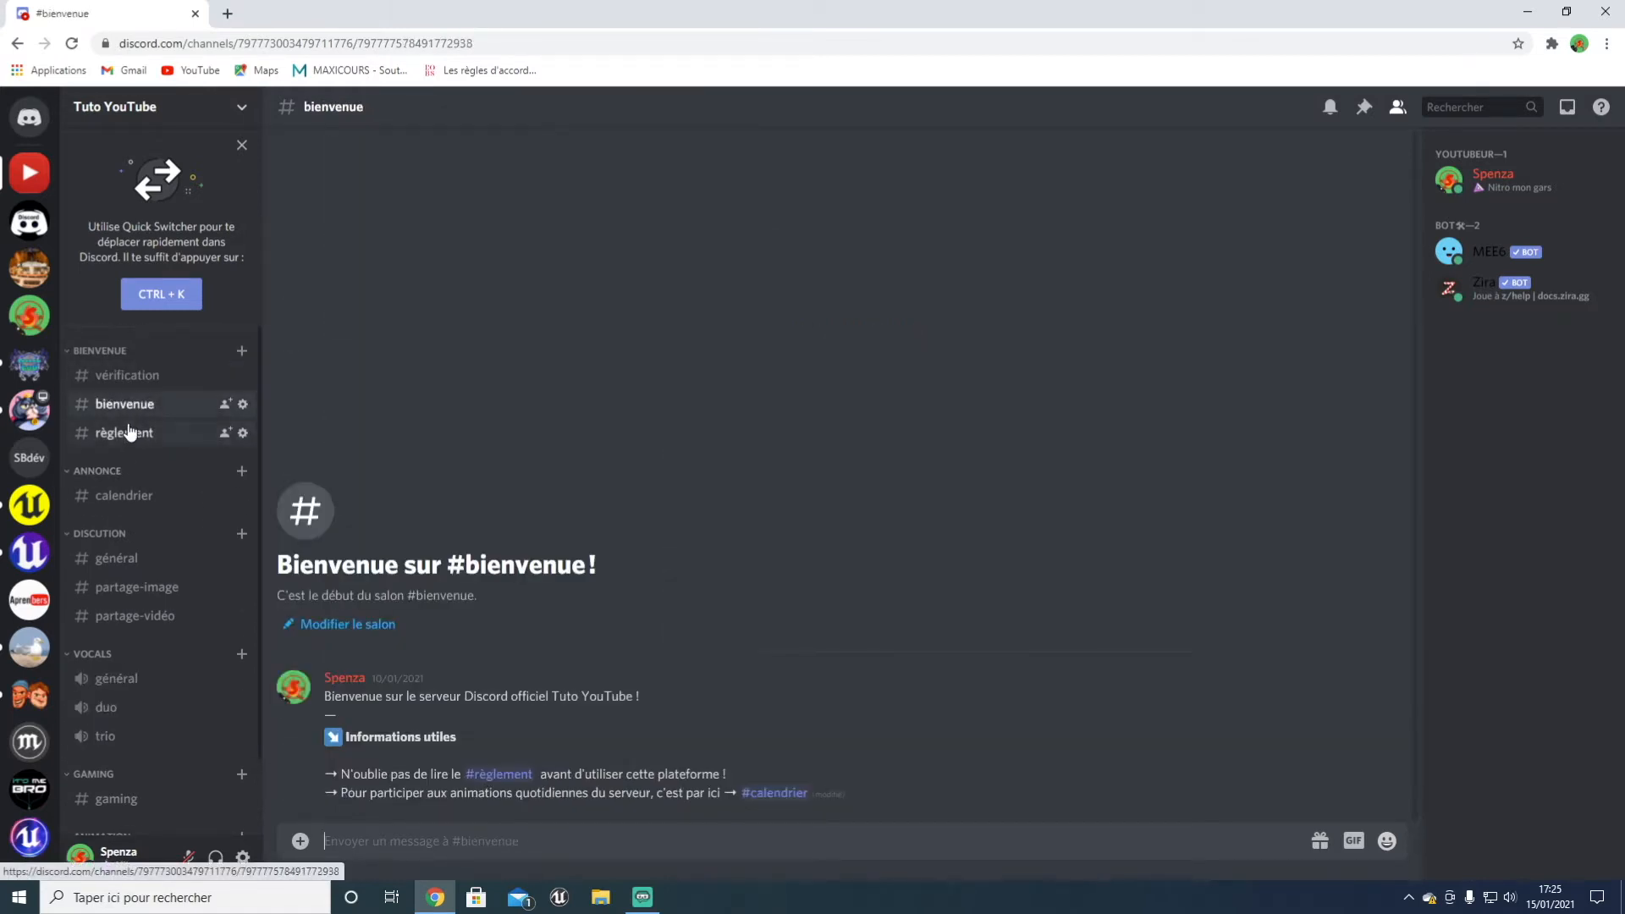
pyautogui.click(125, 432)
pyautogui.click(127, 375)
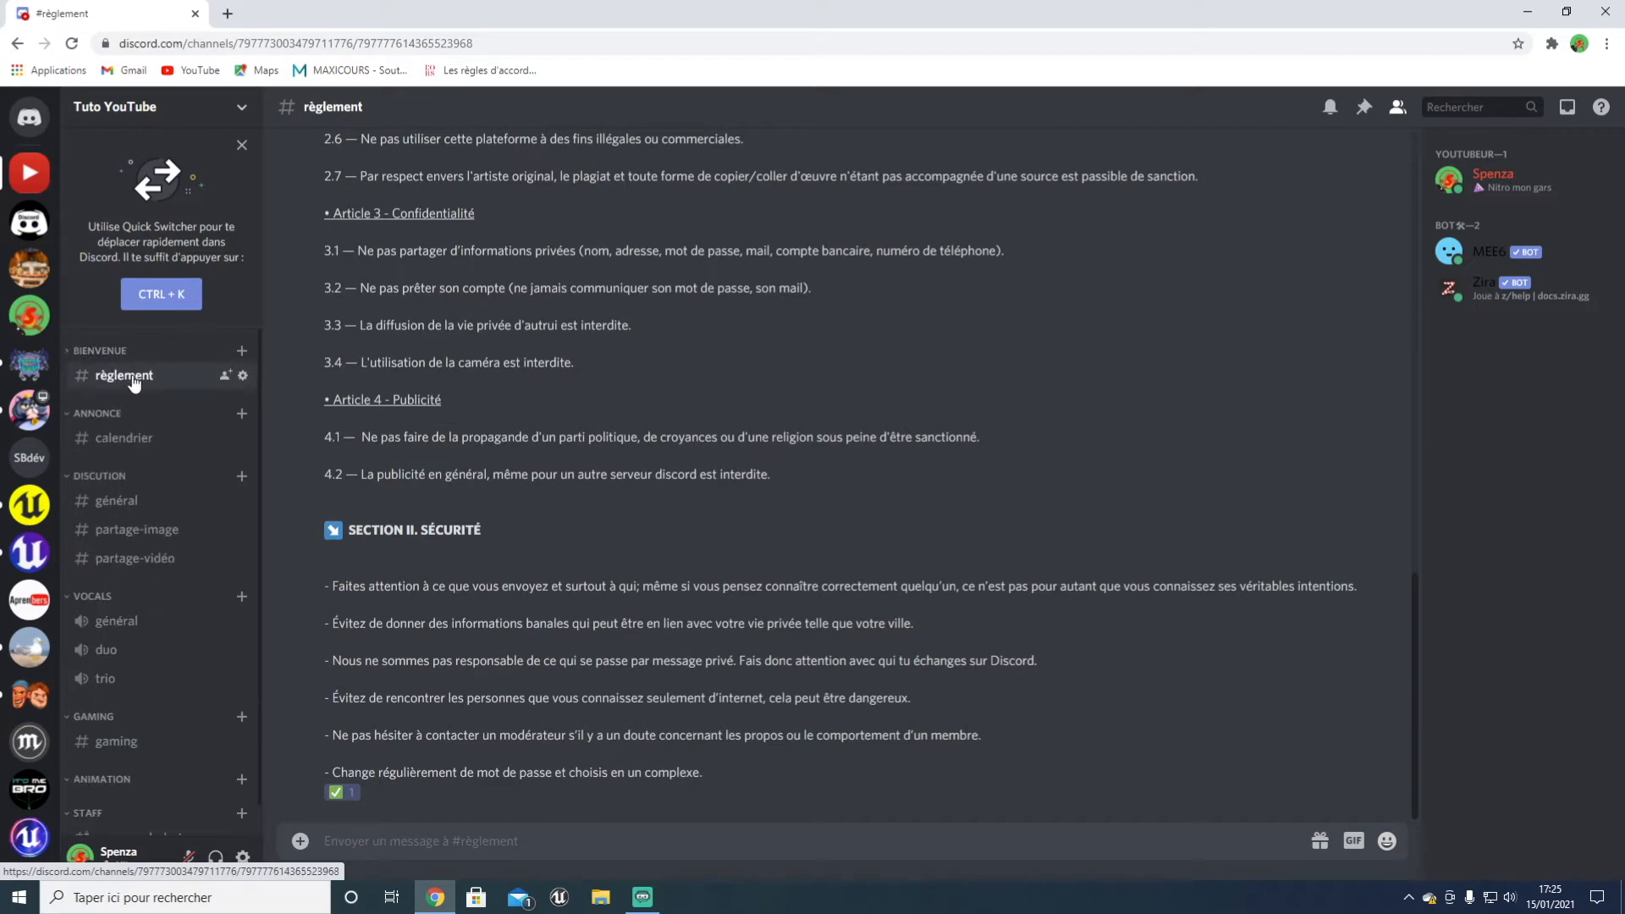
# Step: Open the Tuto YouTube server settings and look through sections such as emoji, server logs, moderation and members
pyautogui.click(190, 107)
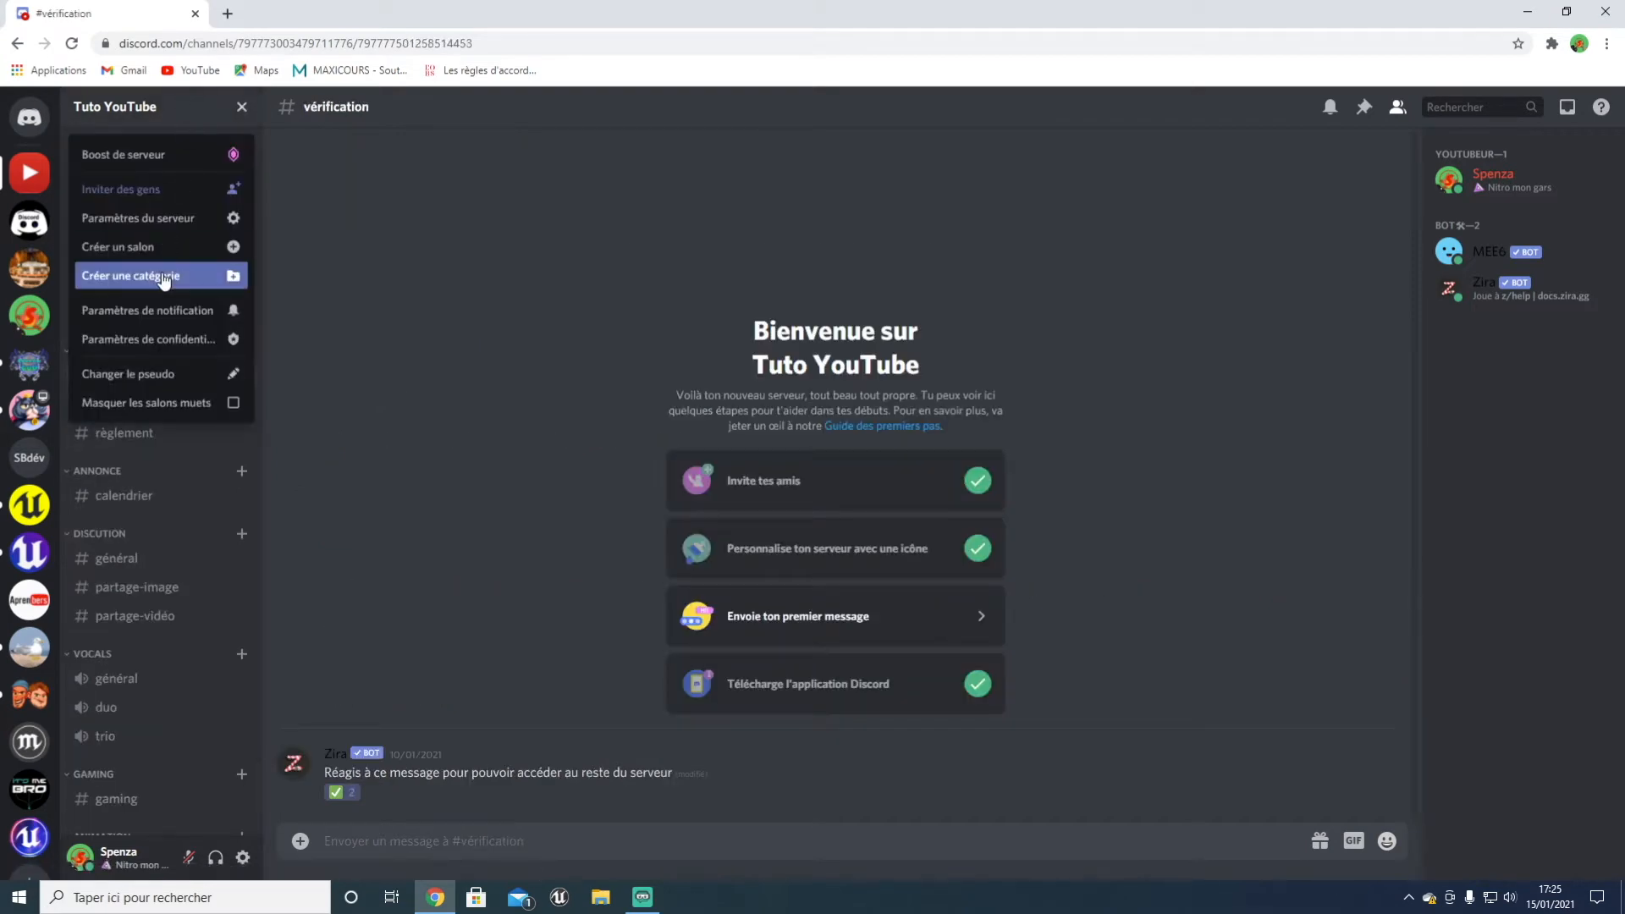
pyautogui.click(167, 225)
pyautogui.click(413, 225)
pyautogui.click(442, 283)
pyautogui.click(435, 306)
pyautogui.click(430, 257)
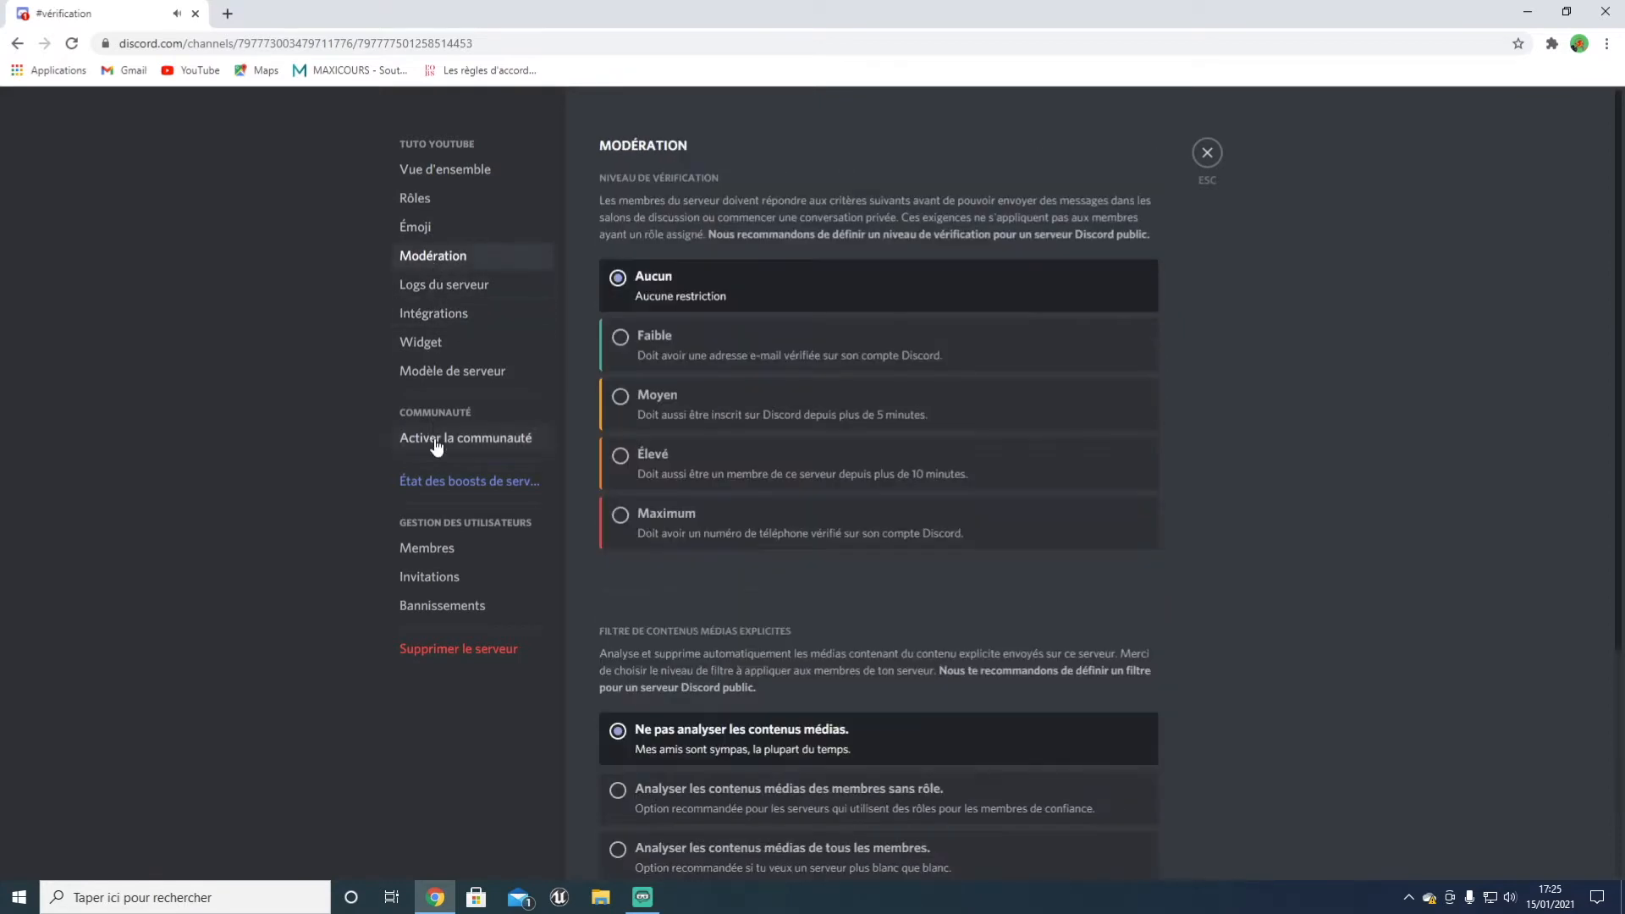
pyautogui.click(439, 552)
# Step: Review the server's roles from Youtubeur down to non-vérifié, including Modérateur, Animateur and Citoyen, and leave the server settings
pyautogui.click(442, 200)
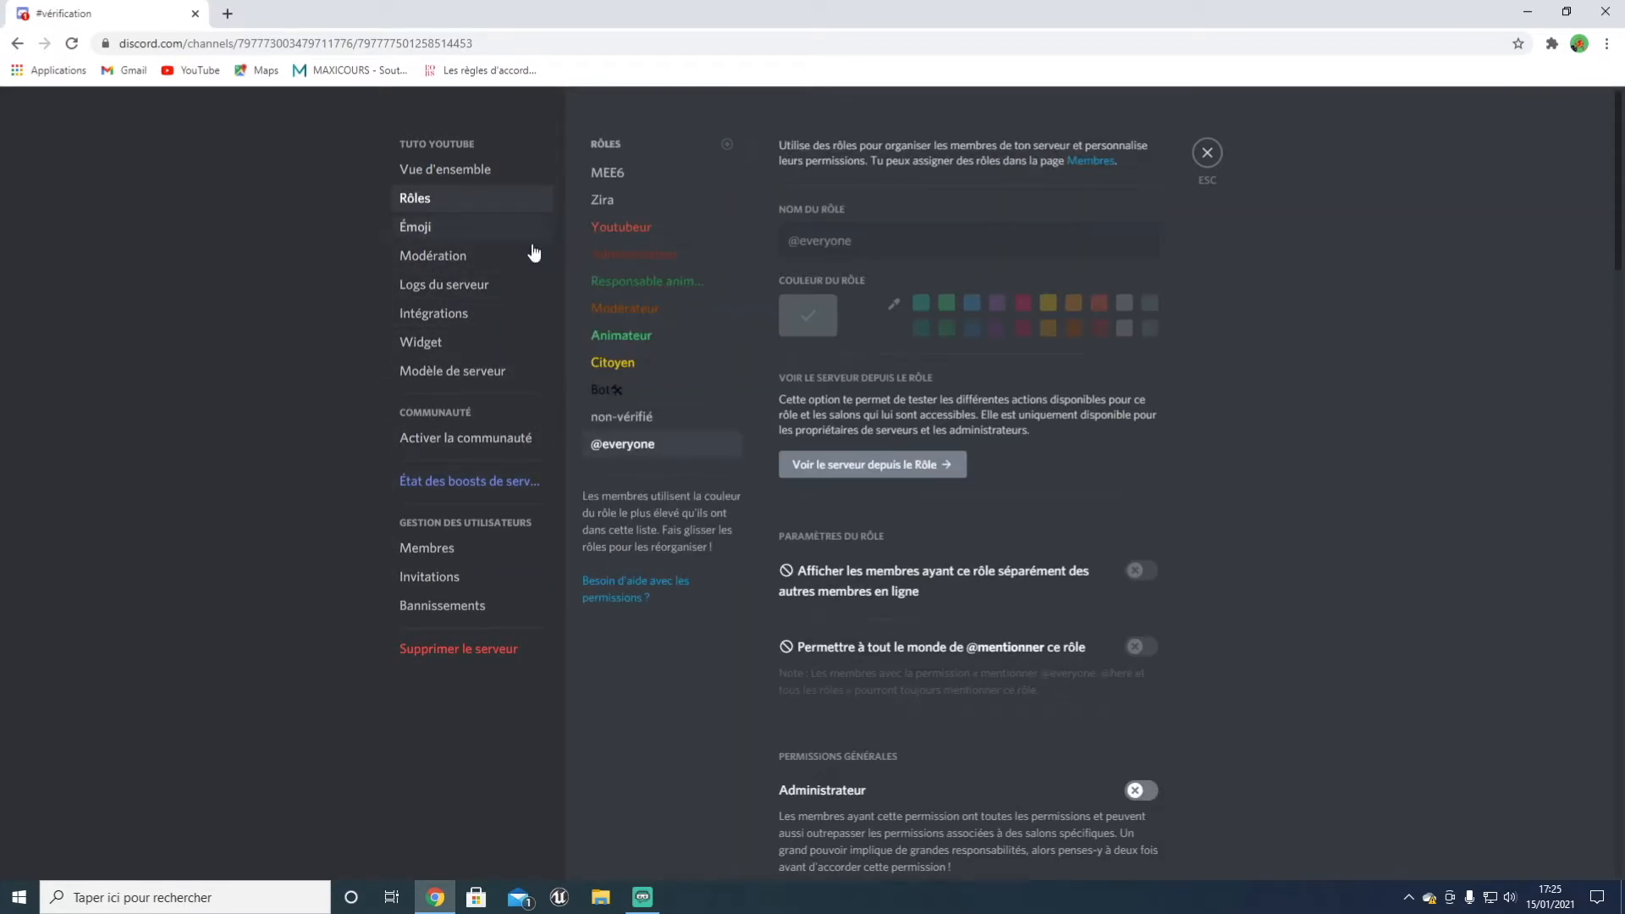
pyautogui.click(626, 227)
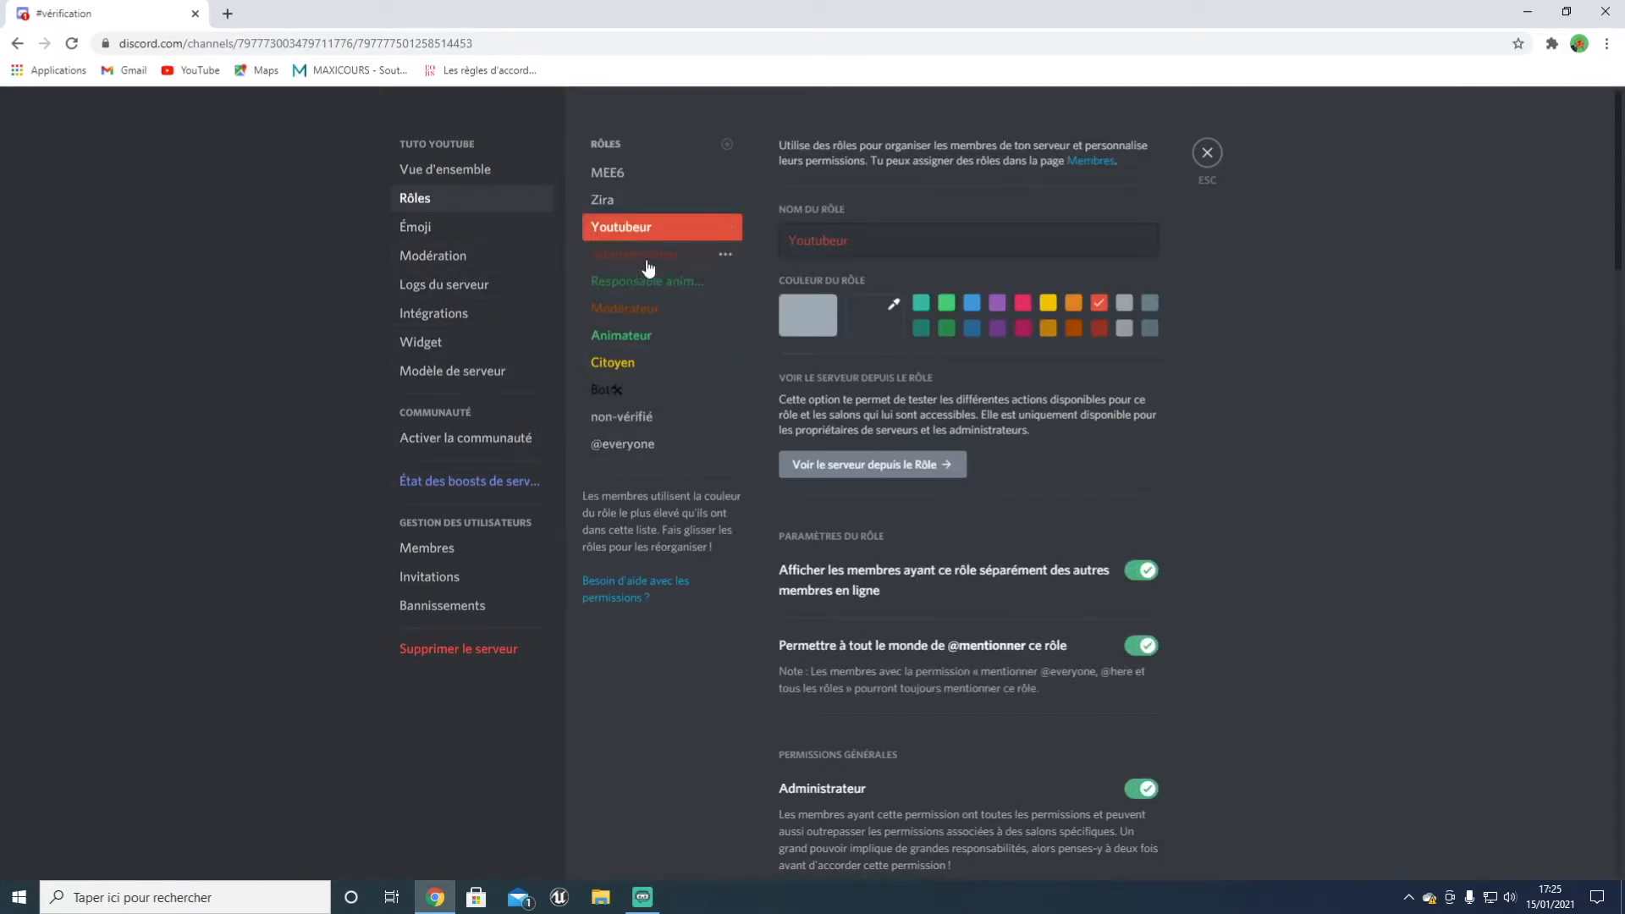
pyautogui.click(648, 255)
pyautogui.click(653, 284)
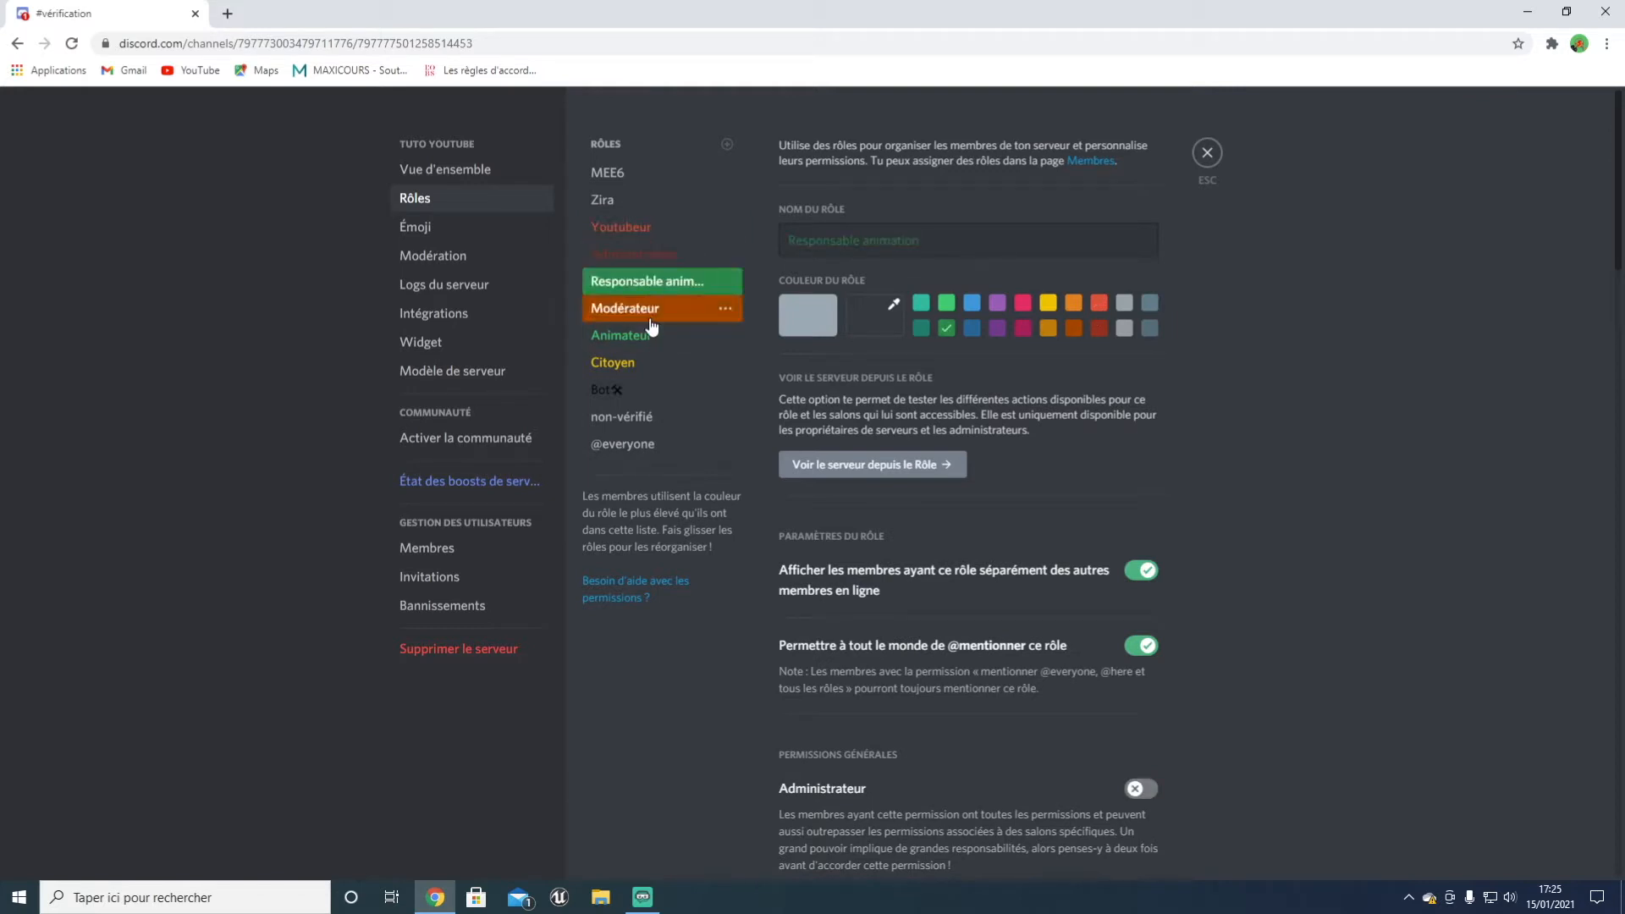
pyautogui.click(650, 308)
pyautogui.click(649, 336)
pyautogui.click(646, 370)
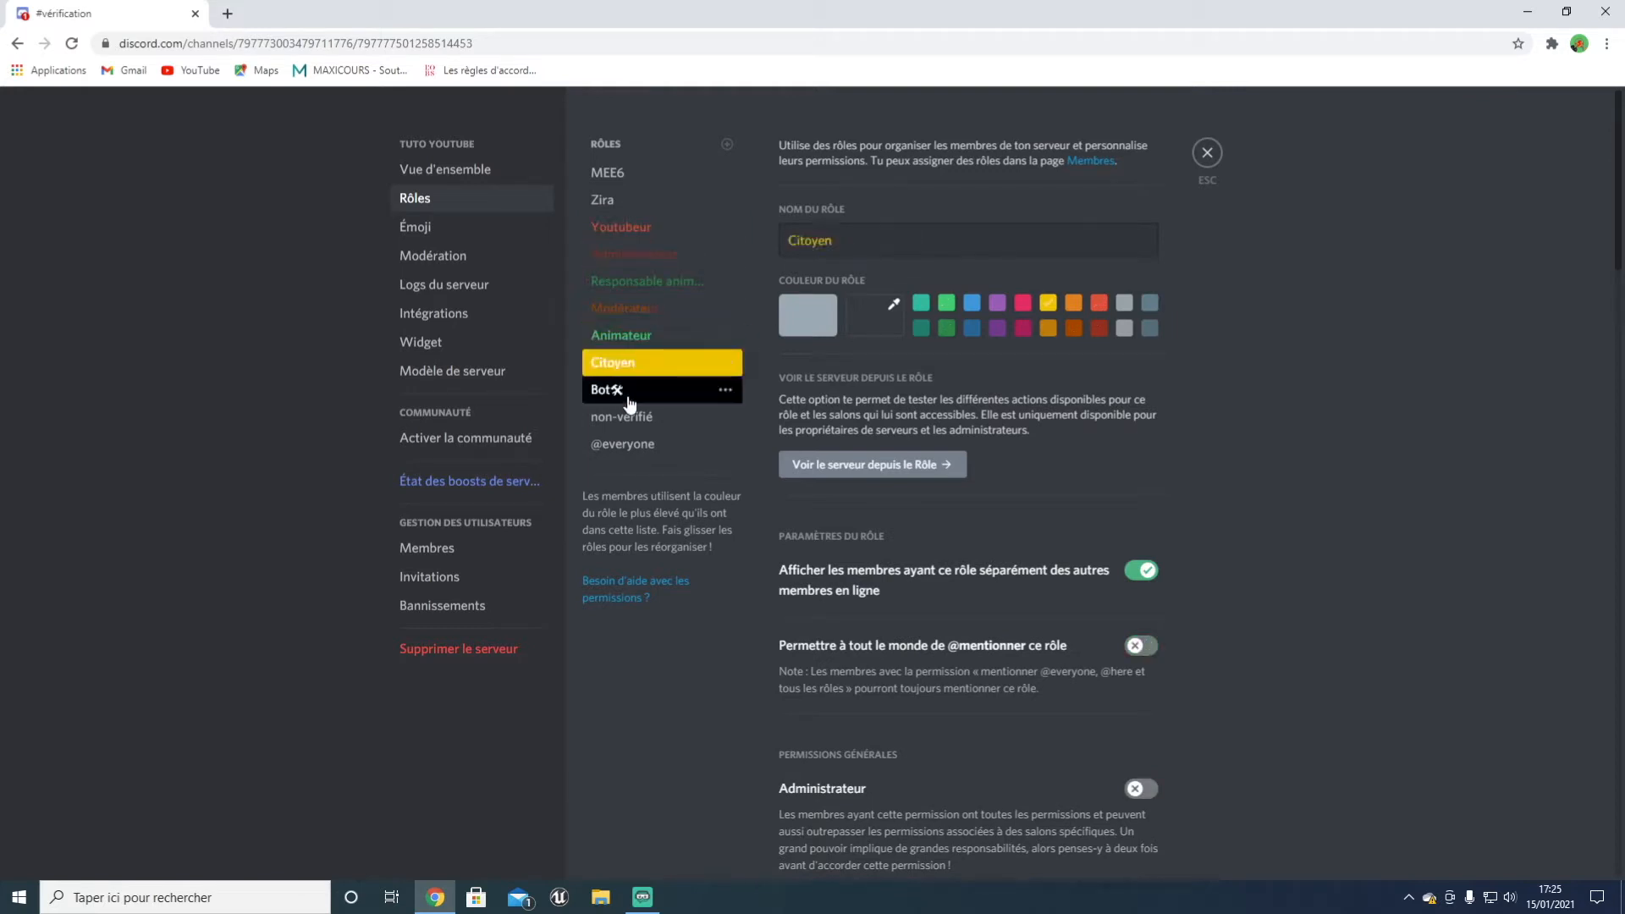
pyautogui.click(652, 389)
pyautogui.click(621, 419)
pyautogui.click(665, 387)
pyautogui.click(648, 336)
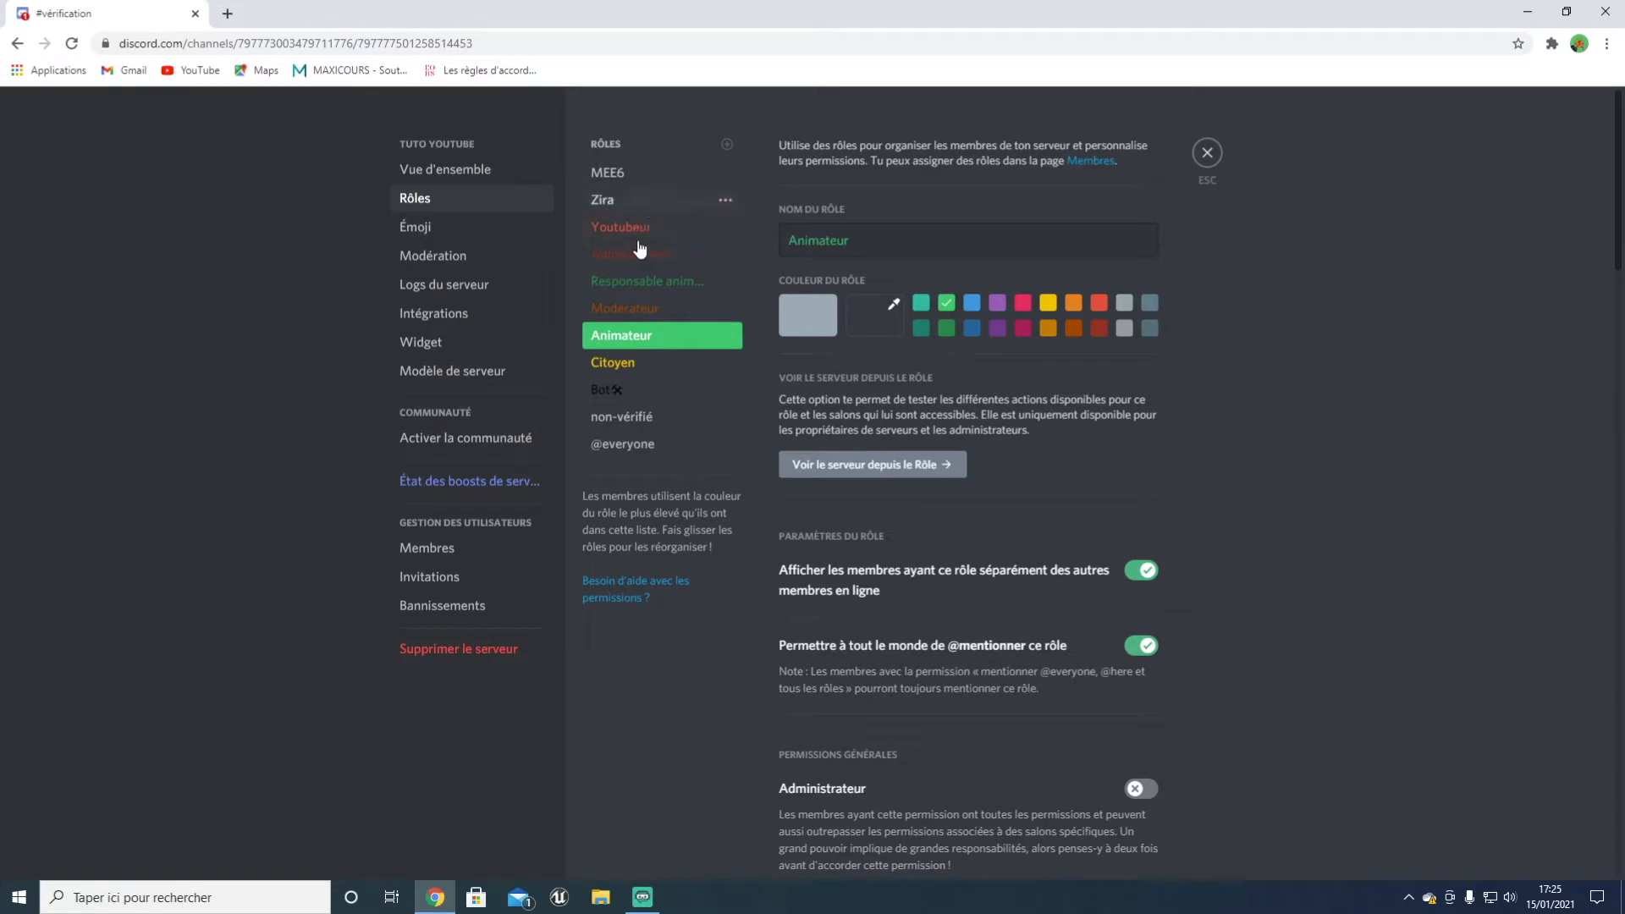
pyautogui.click(628, 318)
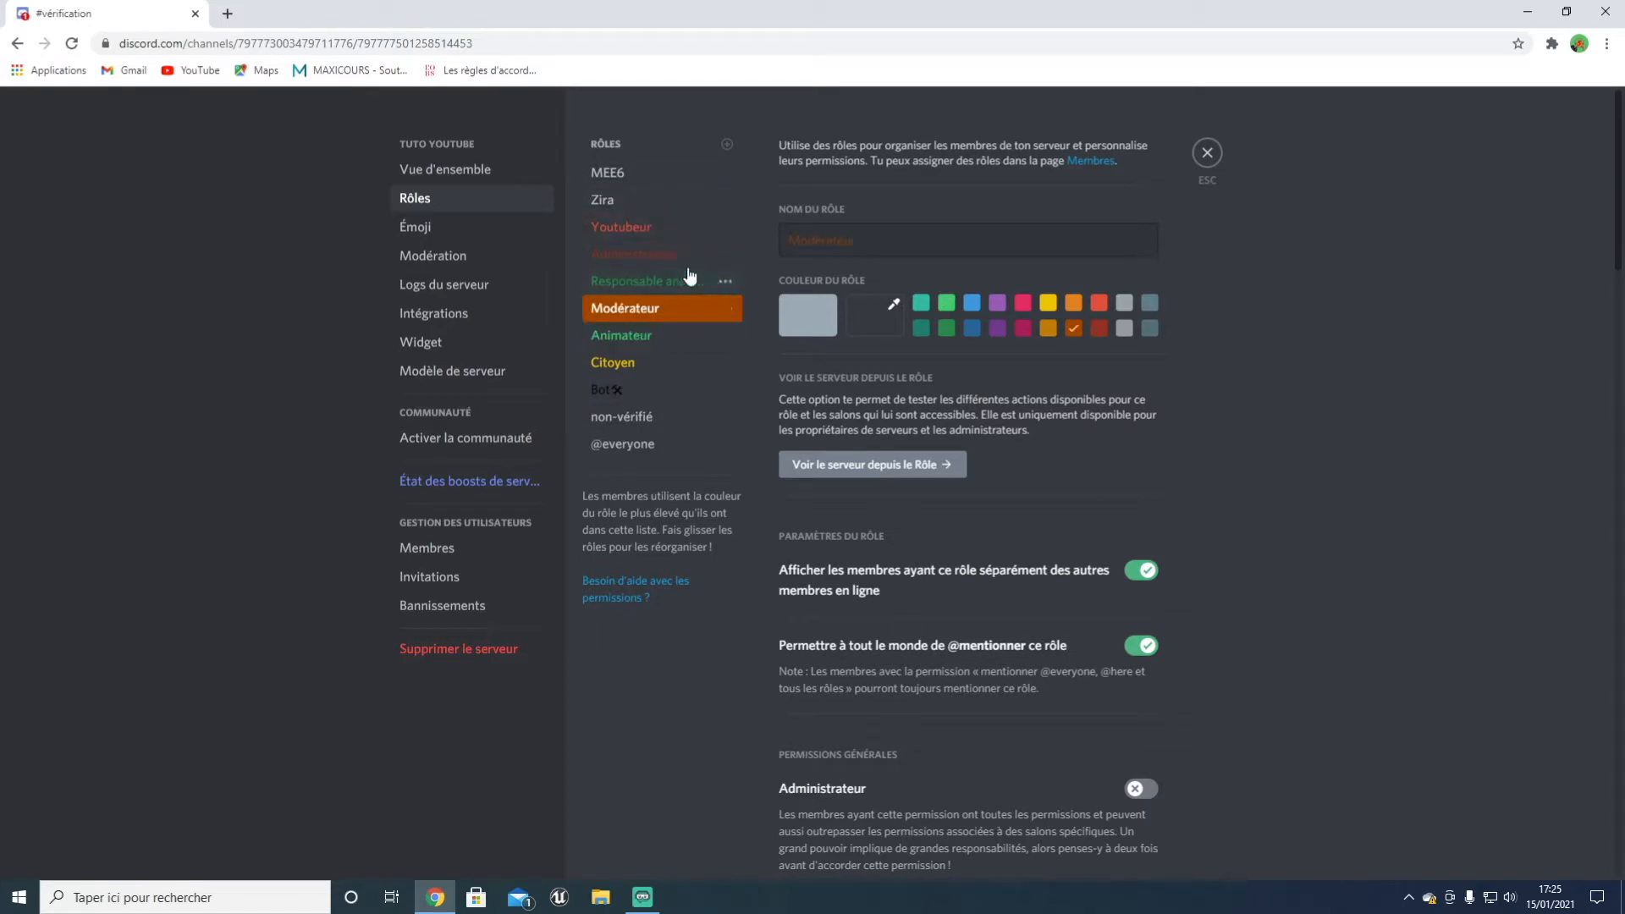
pyautogui.click(1207, 153)
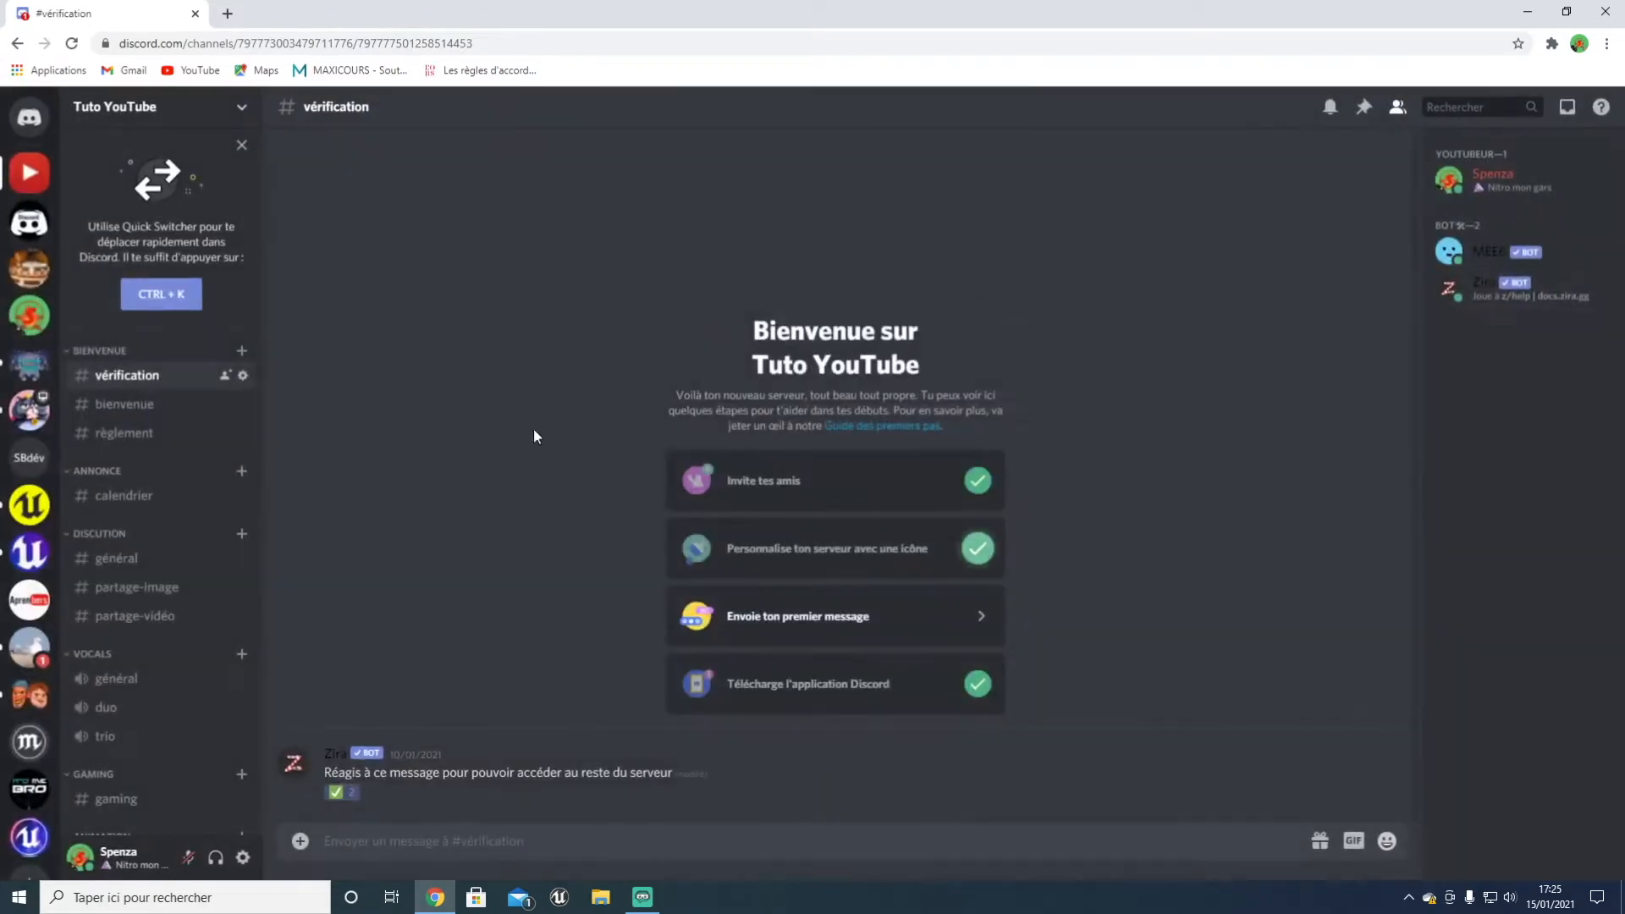
pyautogui.scroll(-1, 163, 430)
pyautogui.scroll(1, 164, 413)
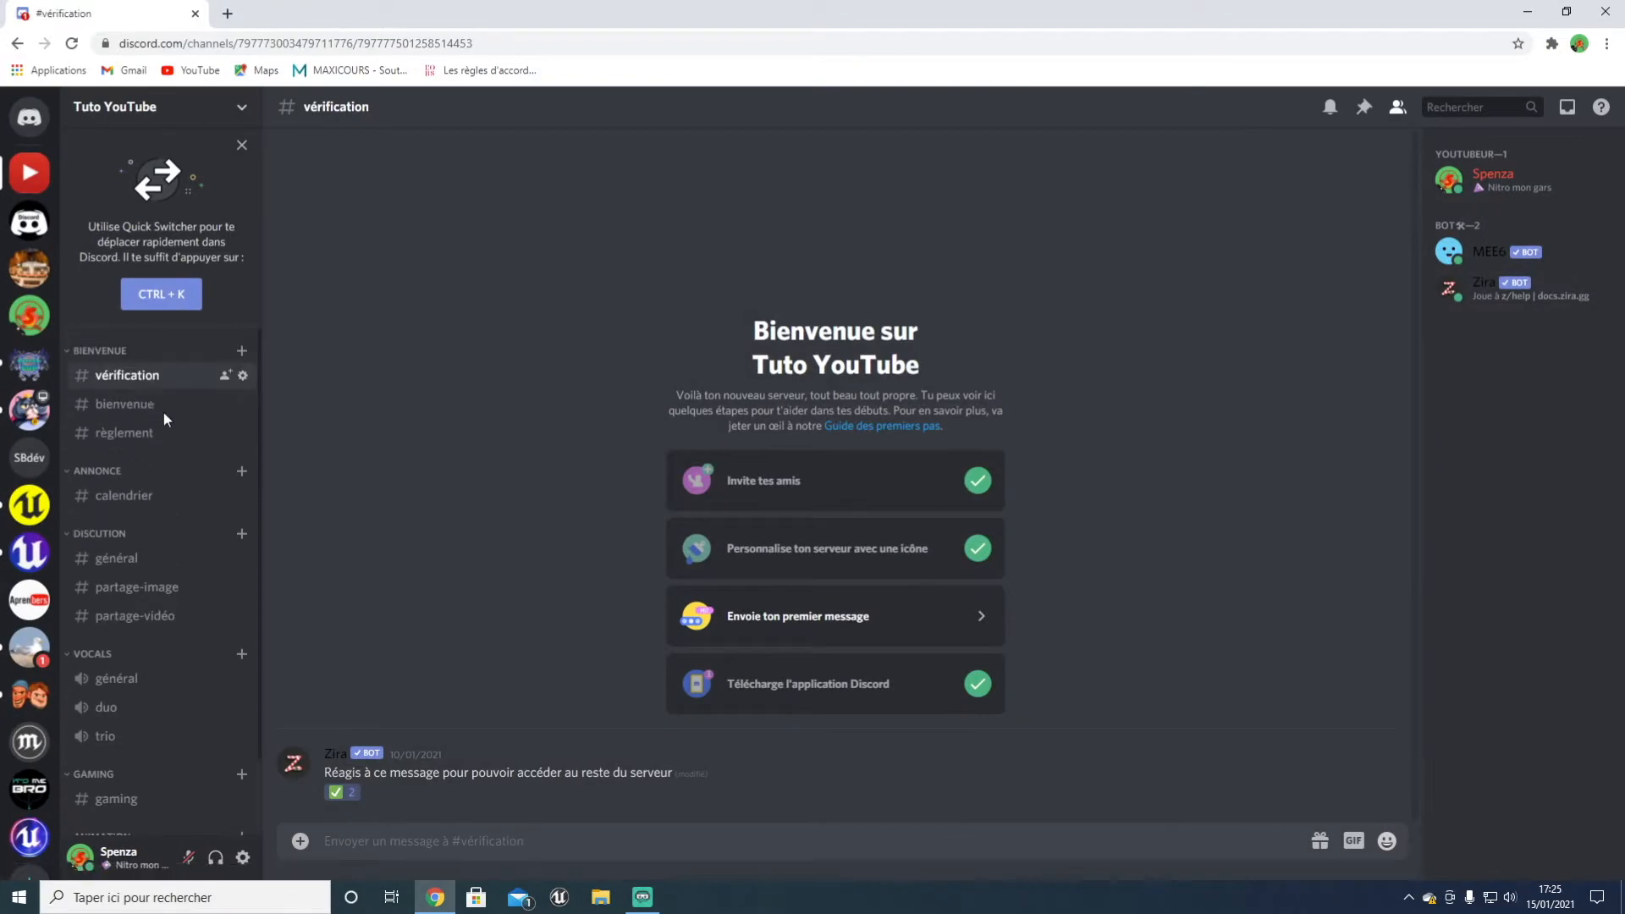
pyautogui.click(243, 375)
pyautogui.click(1206, 153)
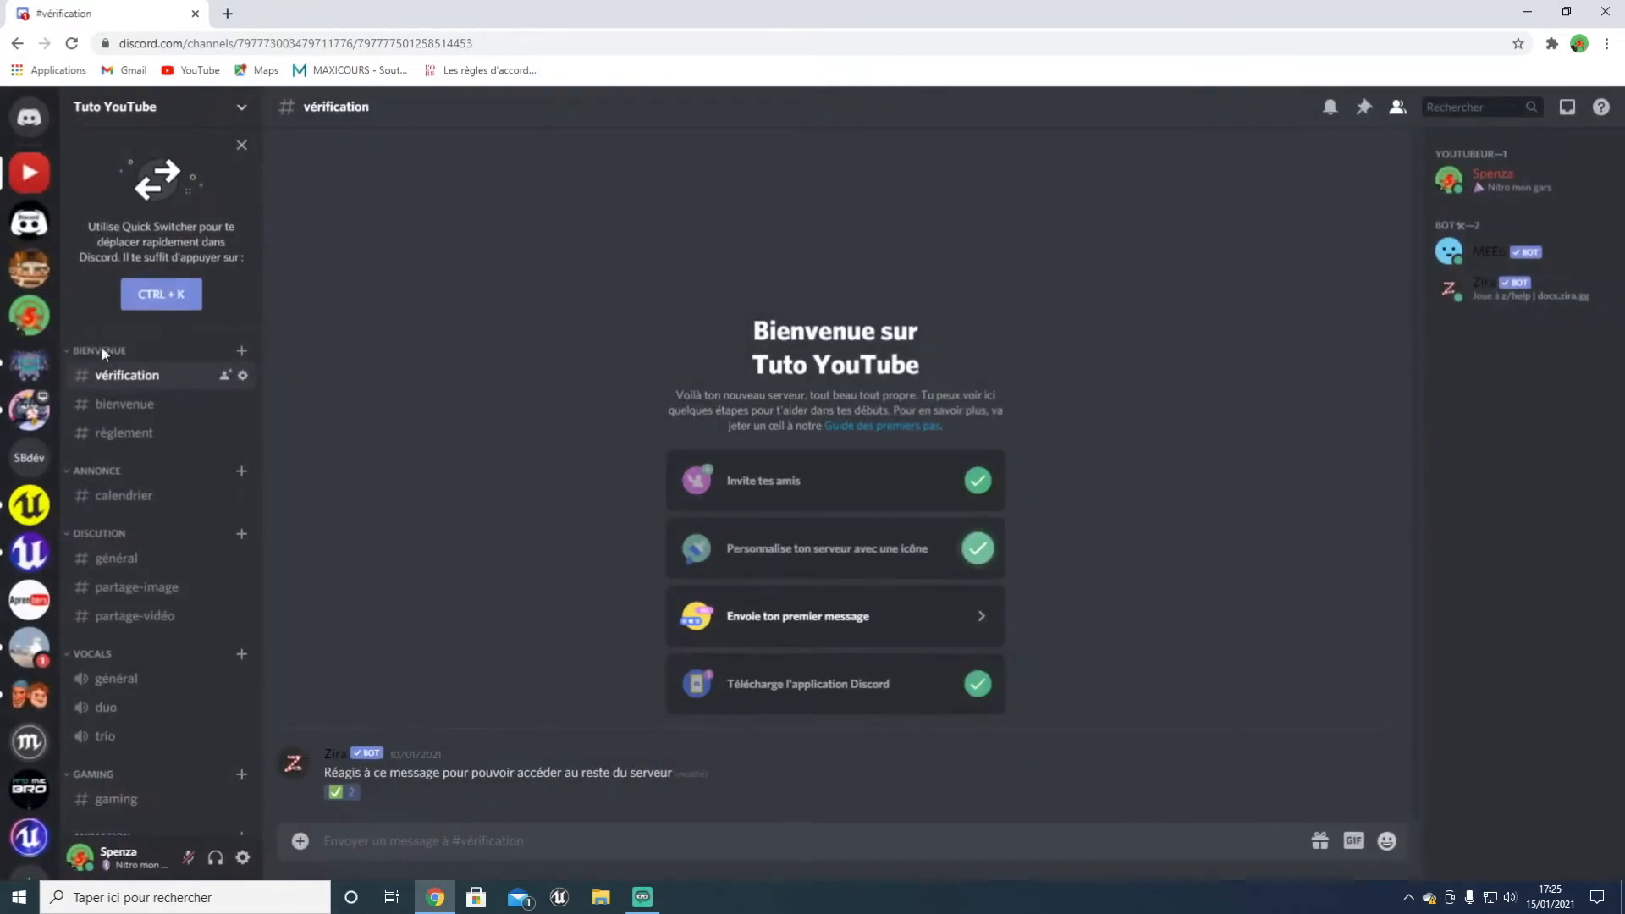
pyautogui.click(124, 354)
pyautogui.rightClick(124, 353)
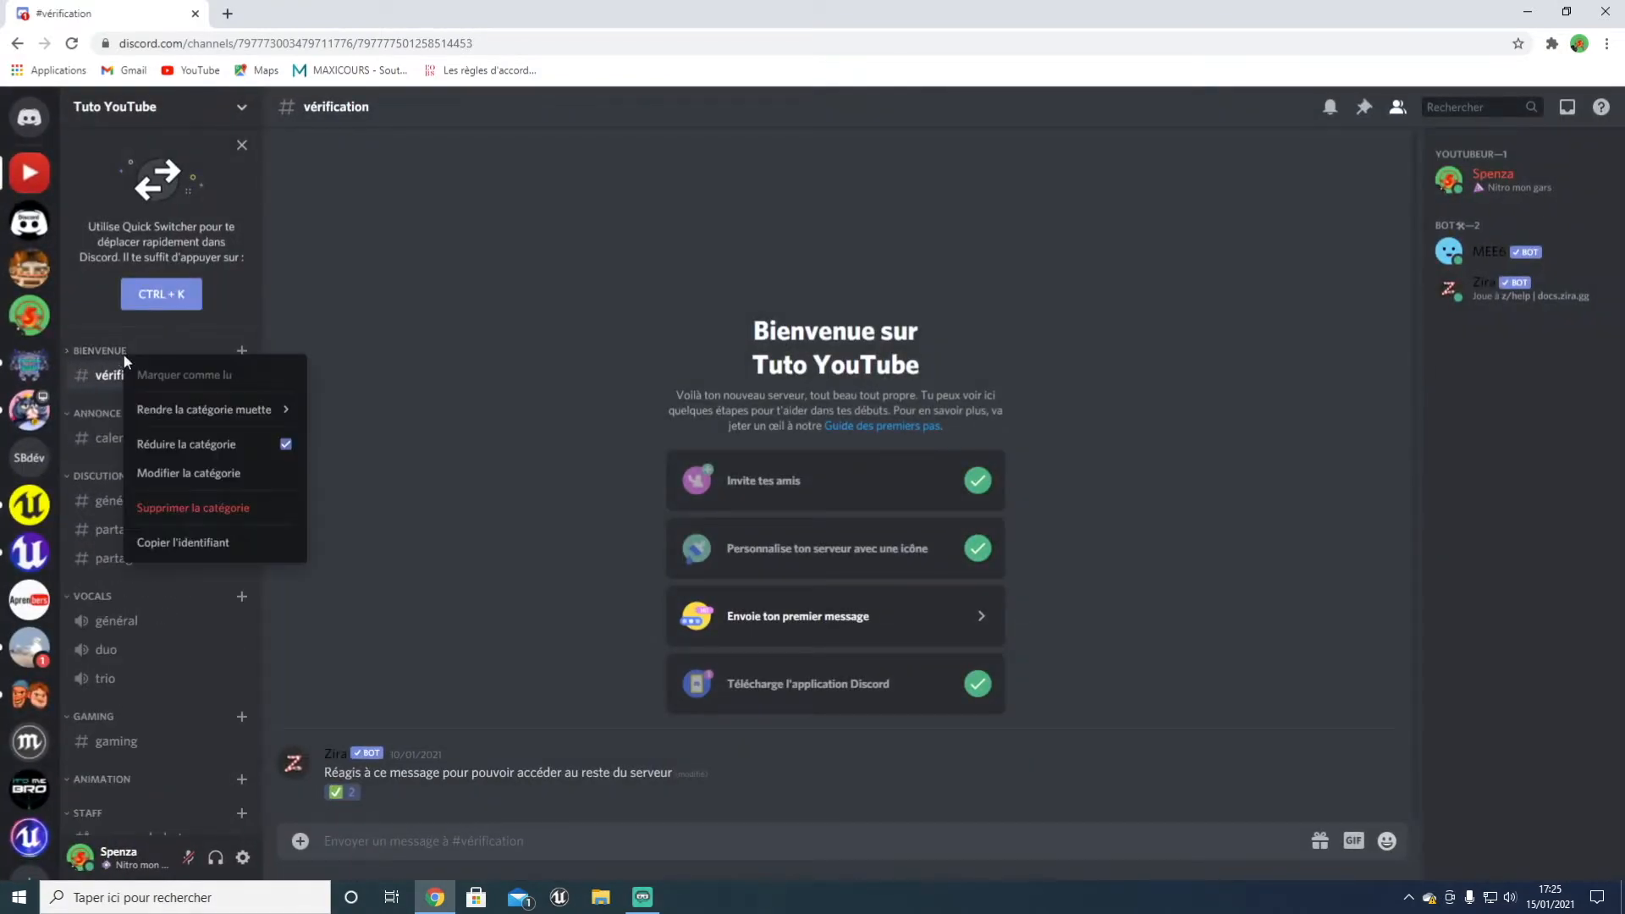
pyautogui.click(112, 354)
# Step: Add the non-vérifié role to the advanced permissions of the BIENVENUE category
pyautogui.rightClick(112, 356)
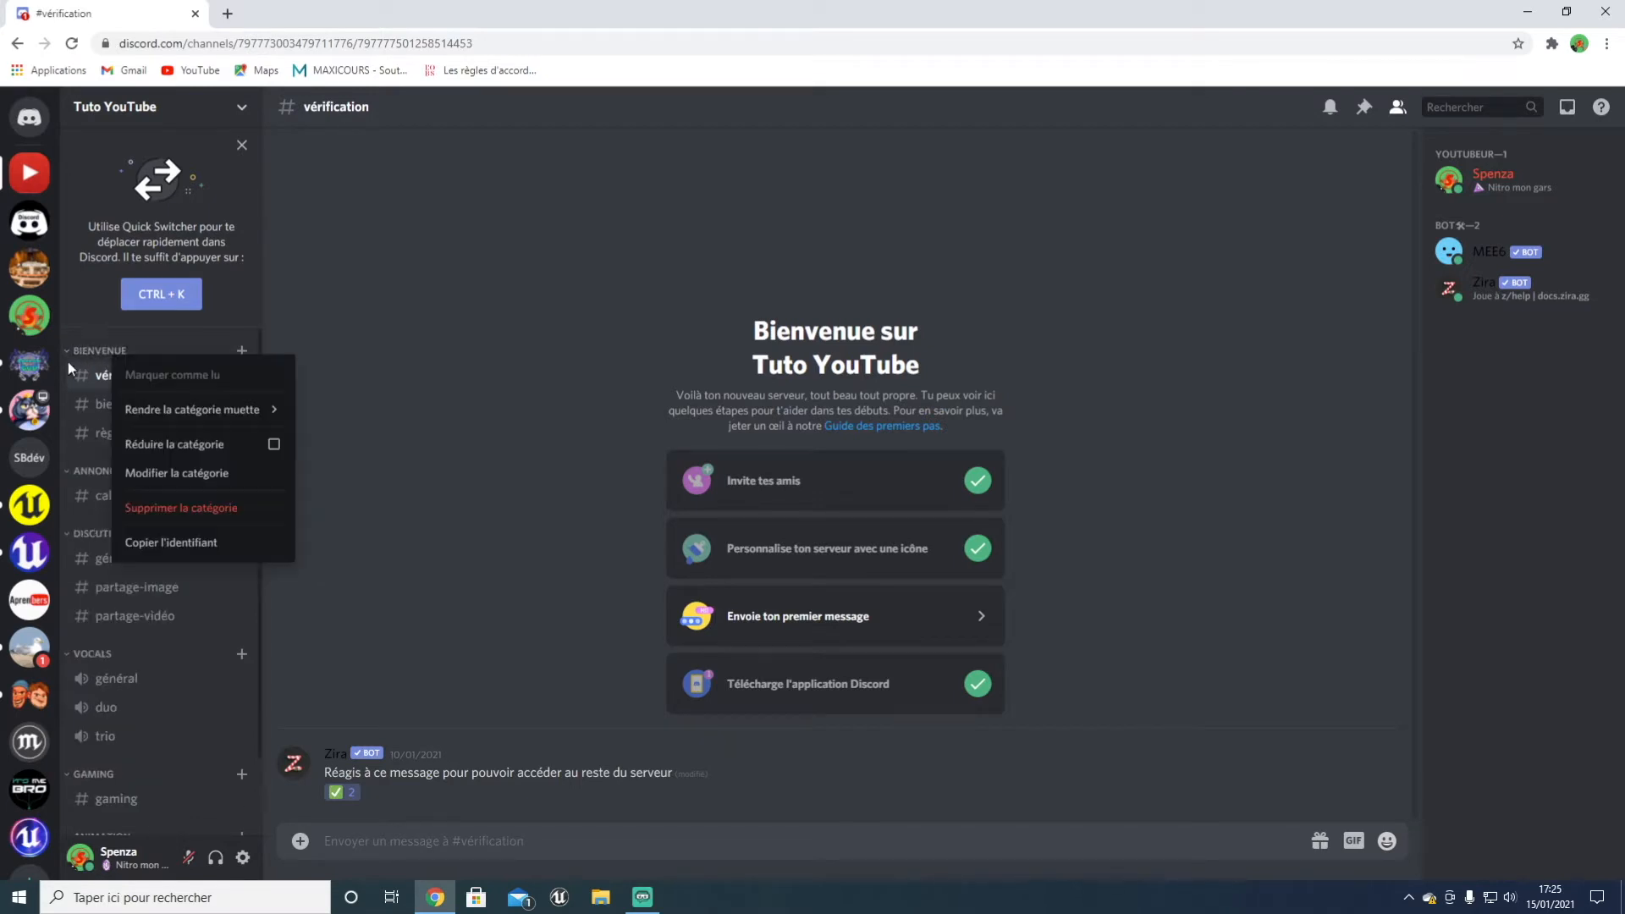
pyautogui.click(178, 466)
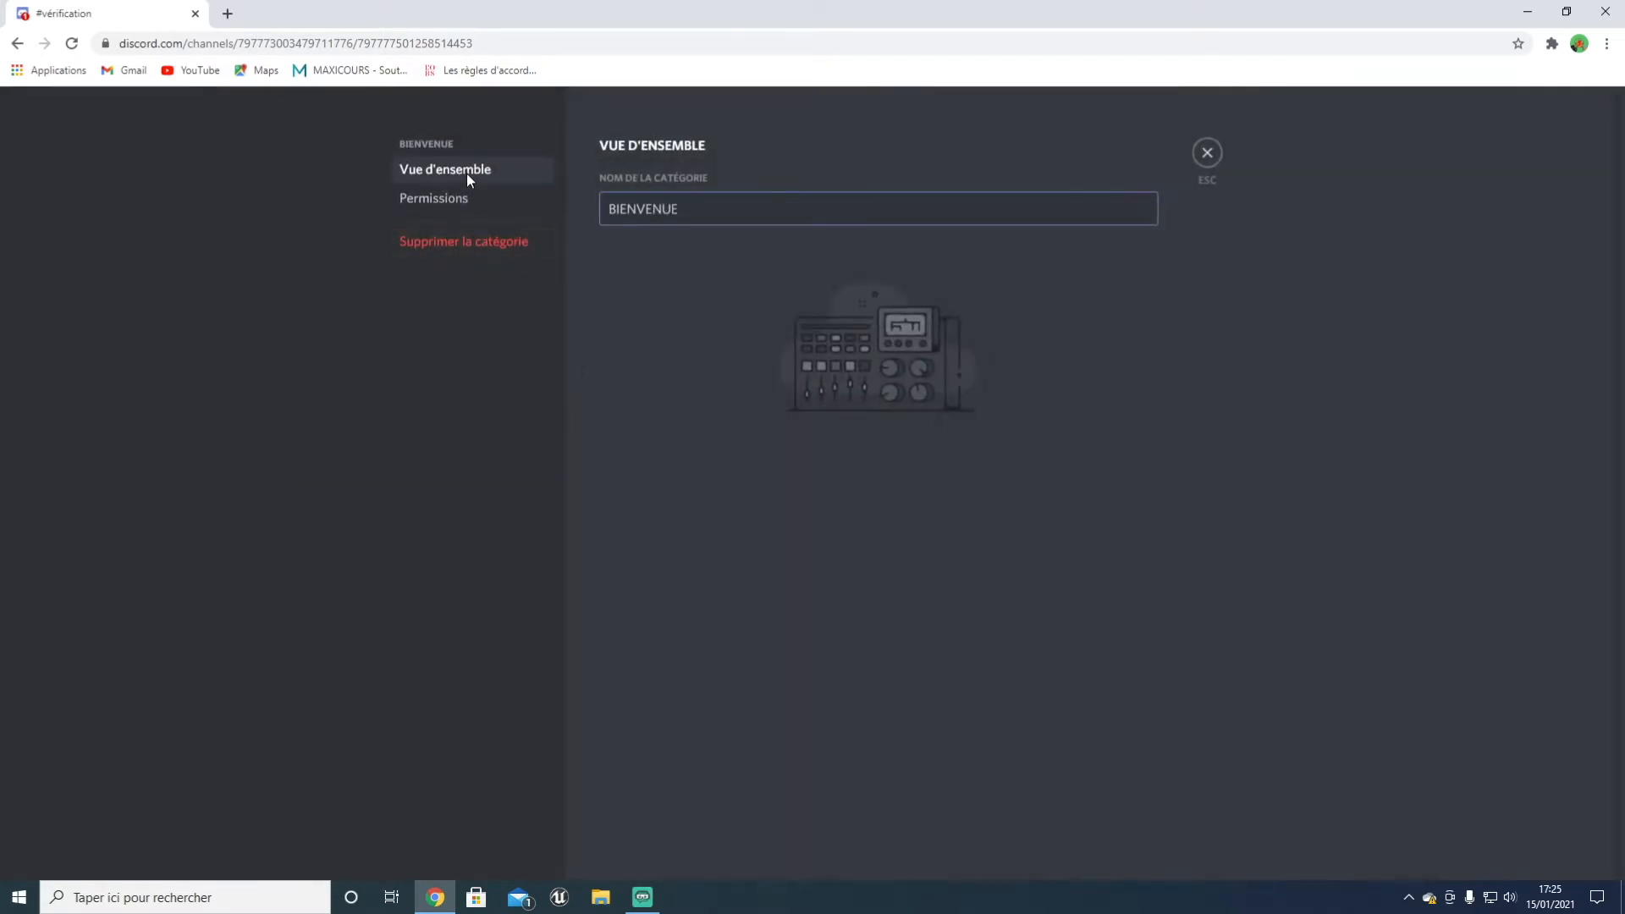
pyautogui.click(462, 196)
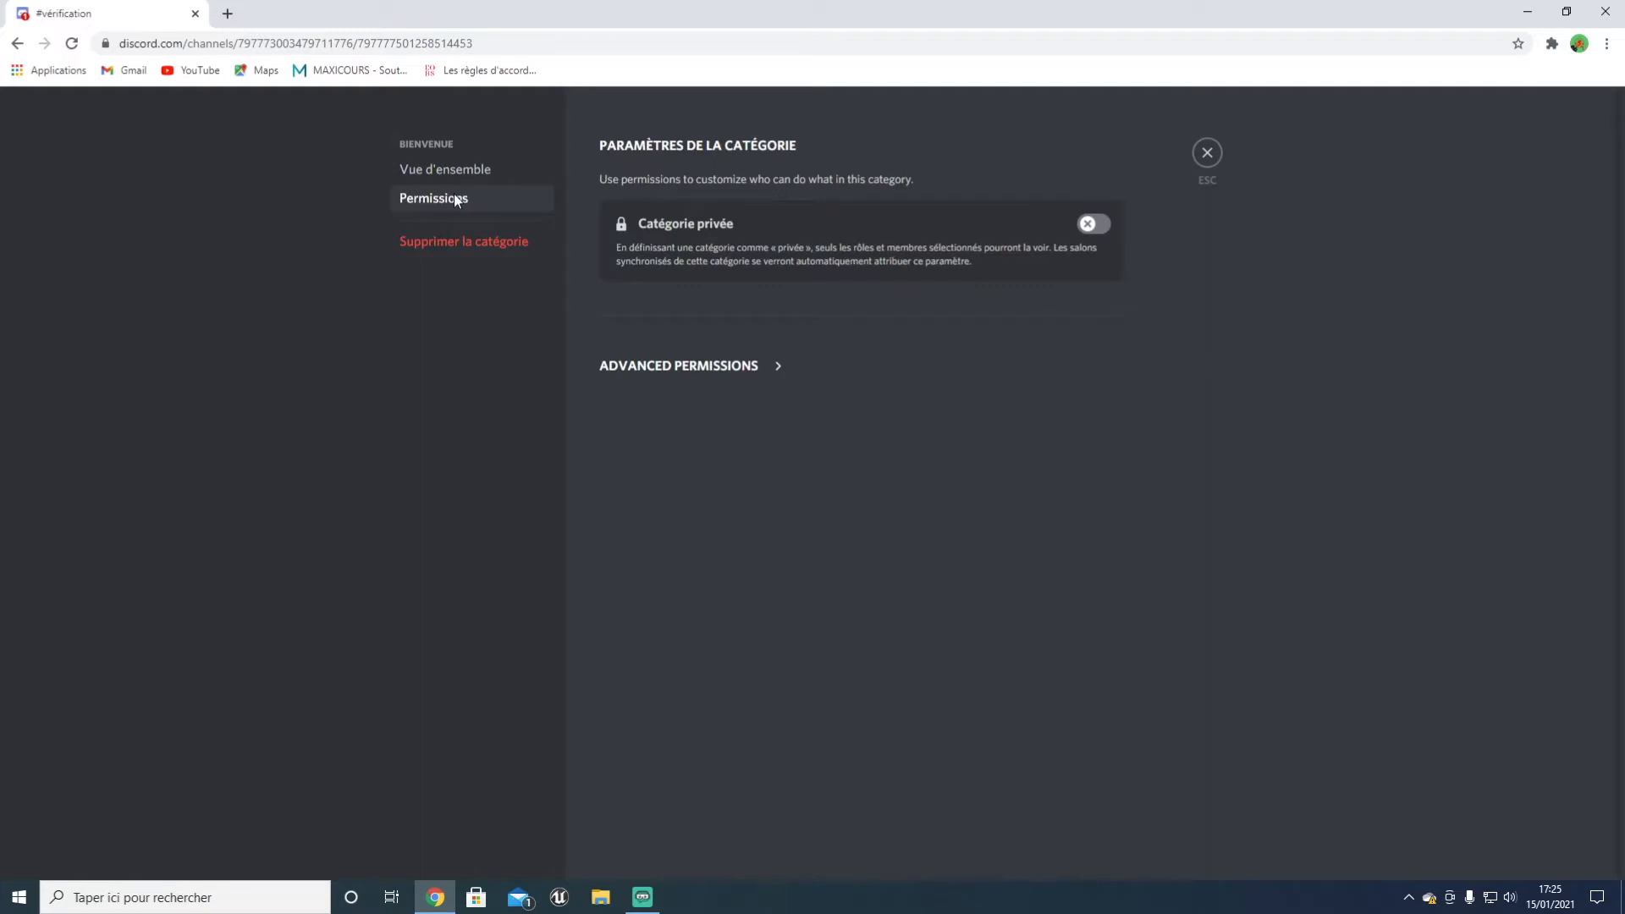
pyautogui.click(718, 377)
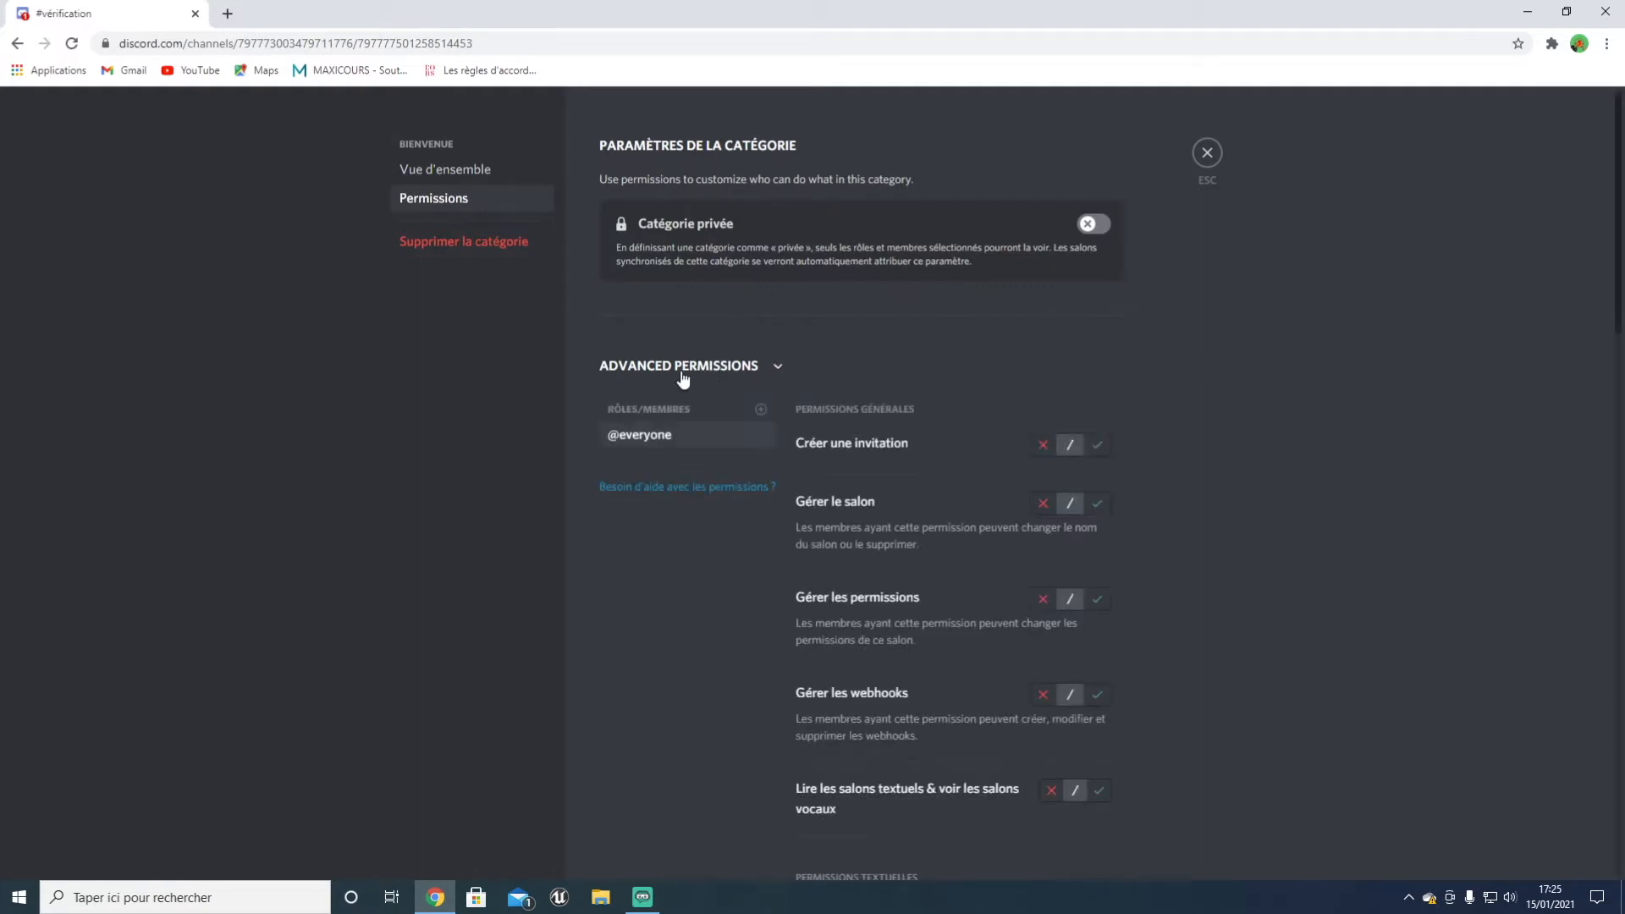
pyautogui.scroll(-2, 696, 326)
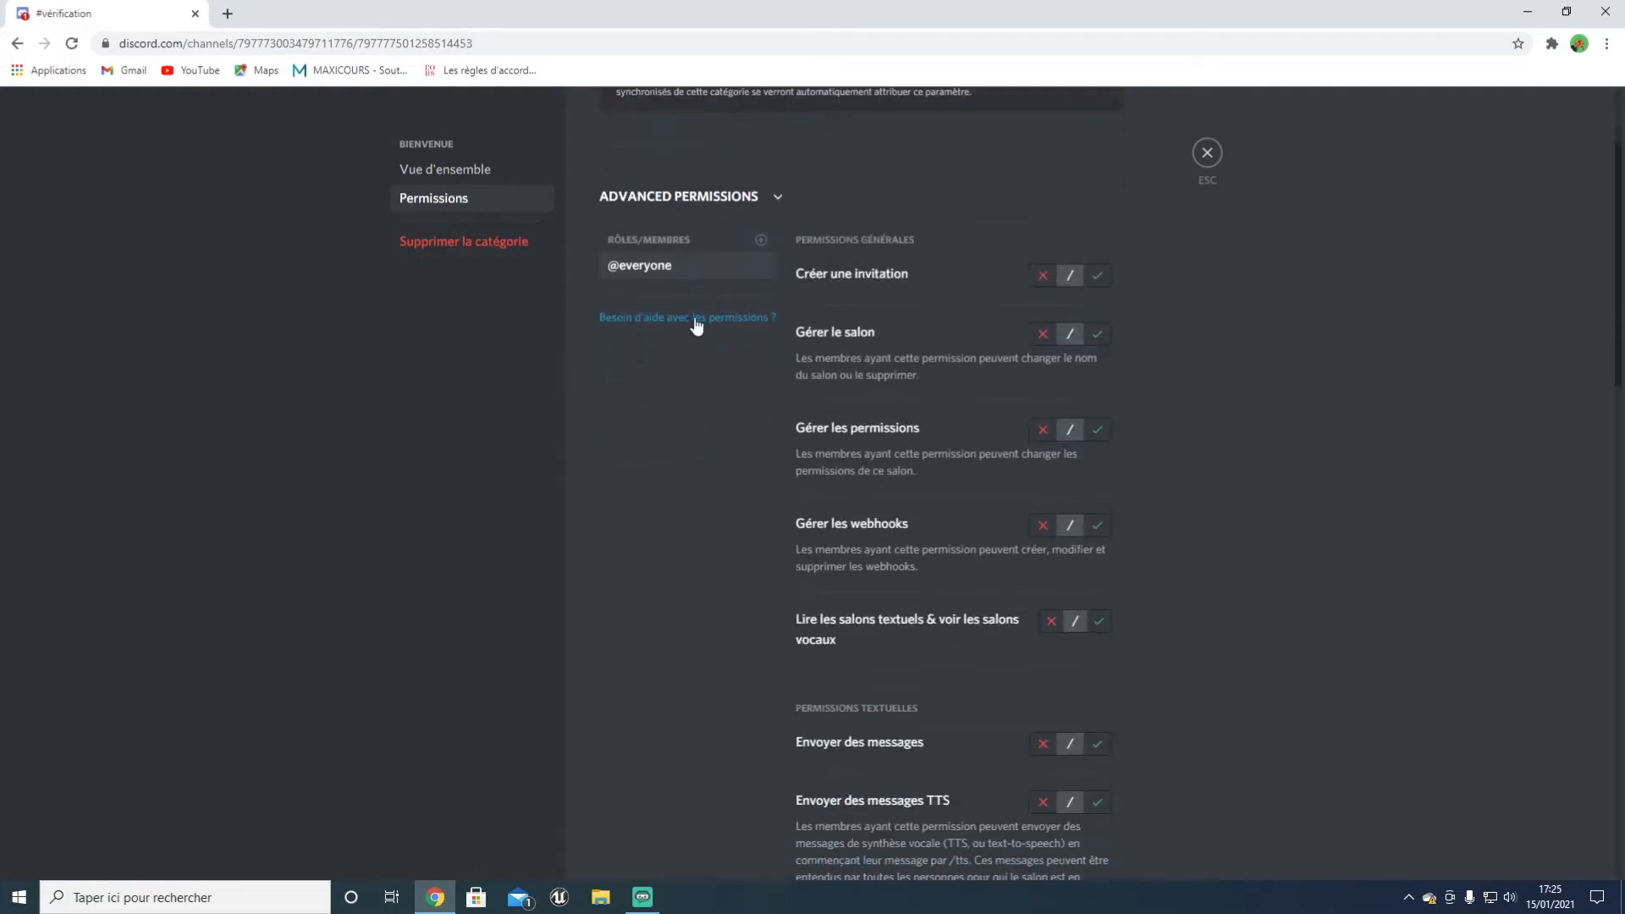
pyautogui.click(761, 245)
pyautogui.scroll(-4, 693, 413)
pyautogui.scroll(2, 693, 413)
pyautogui.scroll(-1, 689, 418)
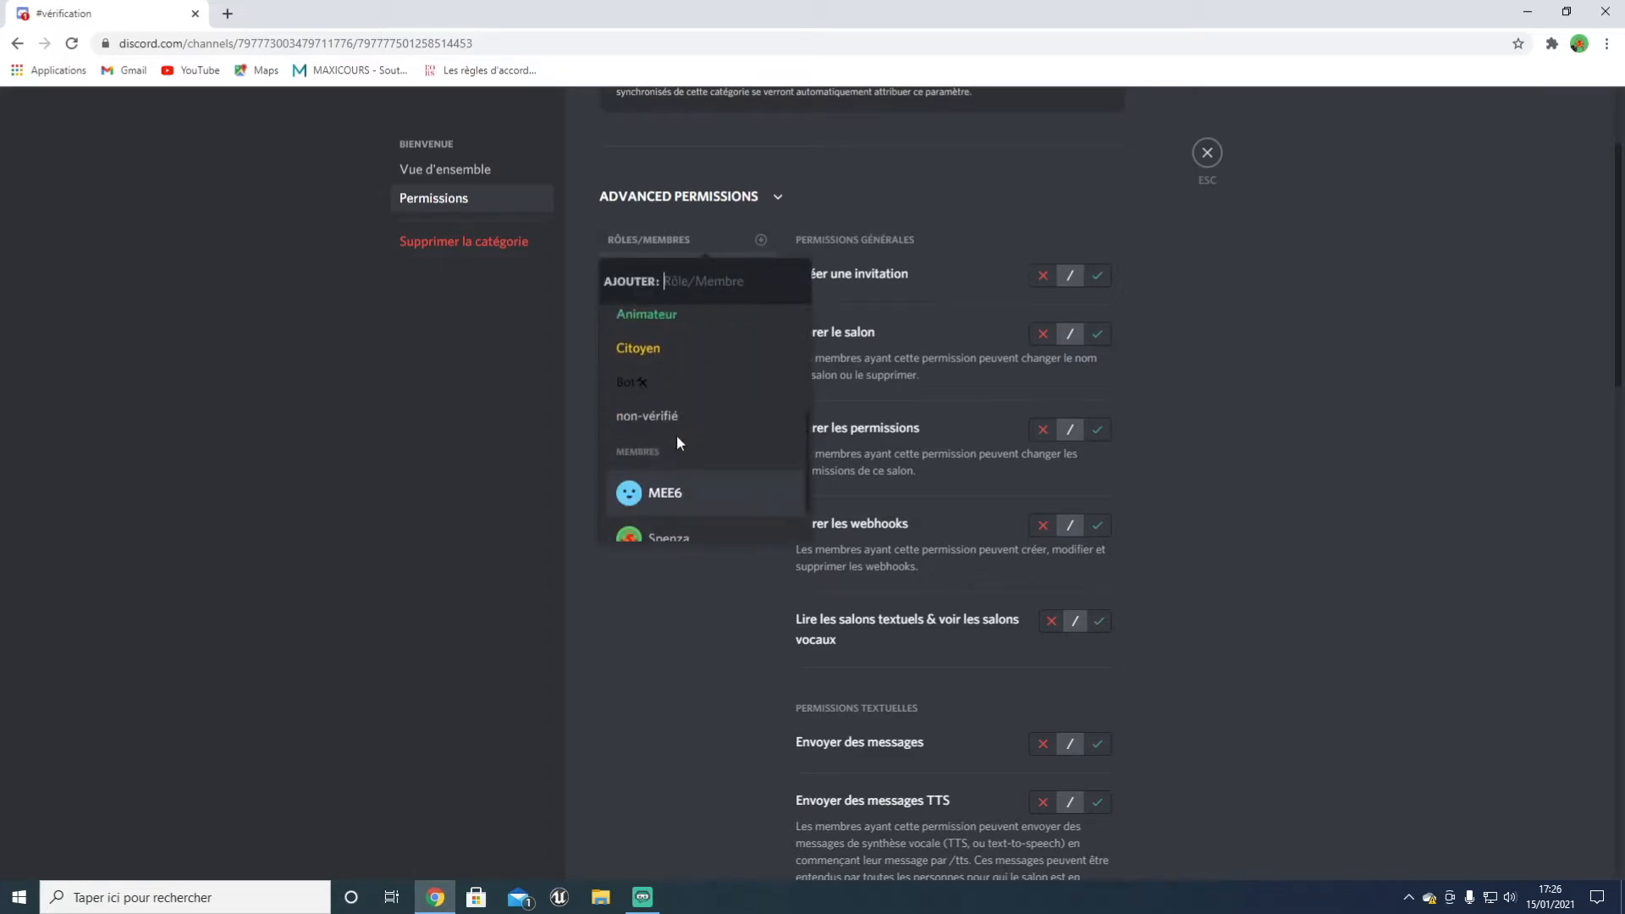
pyautogui.click(672, 419)
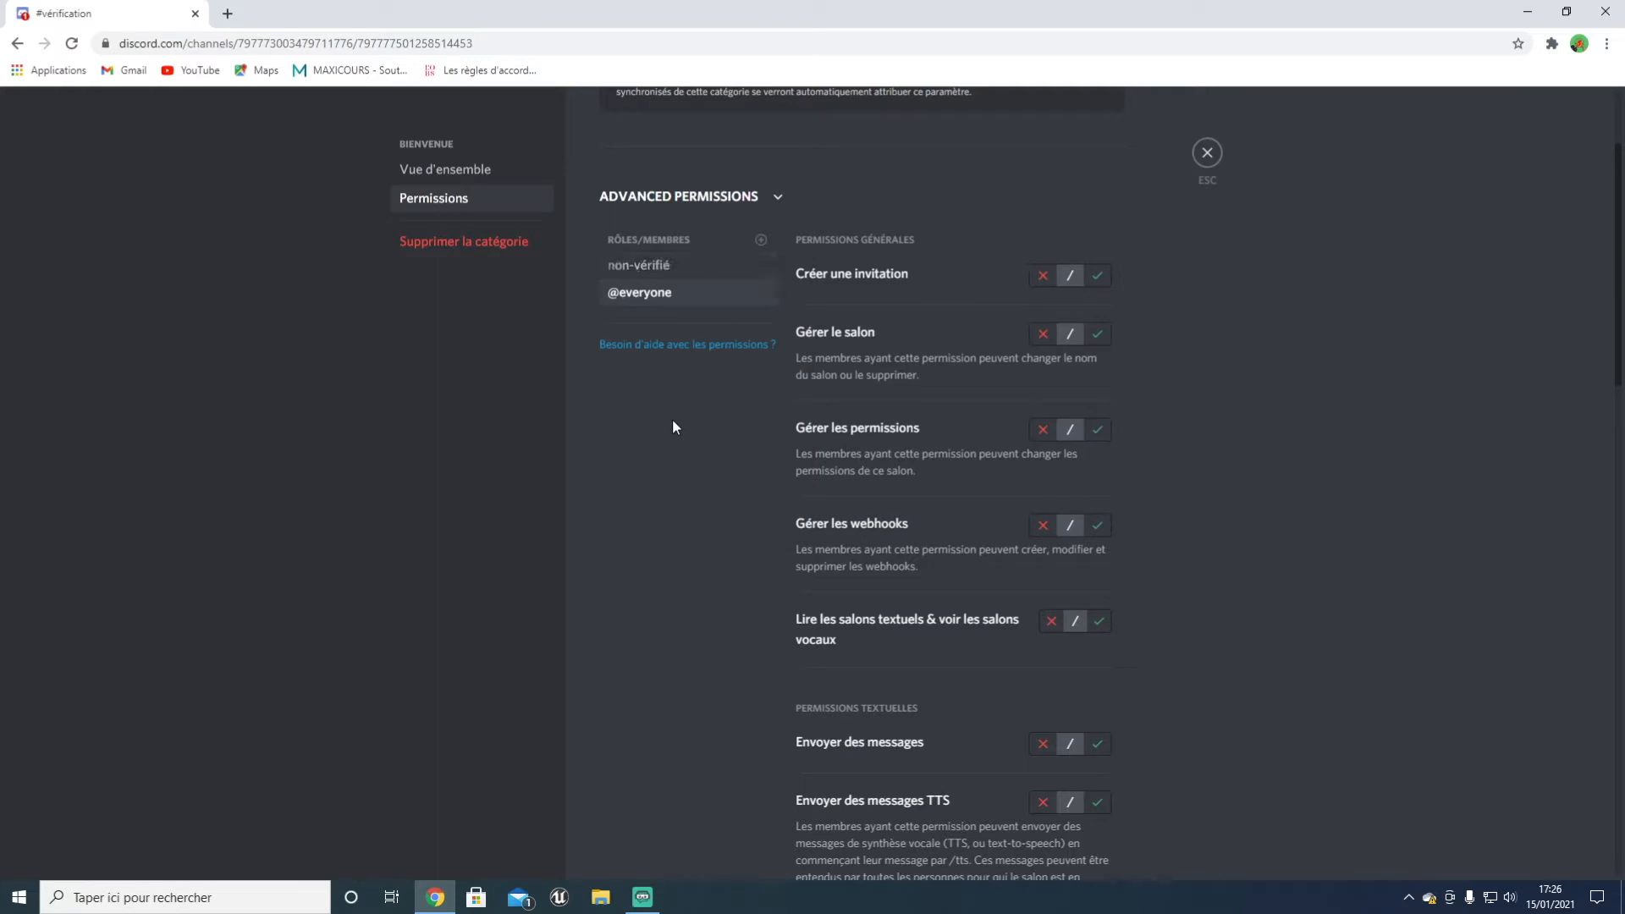
# Step: For non-vérifié, allow creating invitations and reading channels, and deny managing the channel, permissions and webhooks
pyautogui.click(1099, 277)
pyautogui.click(1042, 430)
pyautogui.scroll(-2, 1050, 423)
pyautogui.click(1098, 451)
# Step: For non-vérifié, allow viewing old messages and deny every other text permission, including sending messages, mentions, external emojis and adding reactions
pyautogui.scroll(-2, 1083, 457)
pyautogui.click(1042, 462)
pyautogui.scroll(-2, 1041, 465)
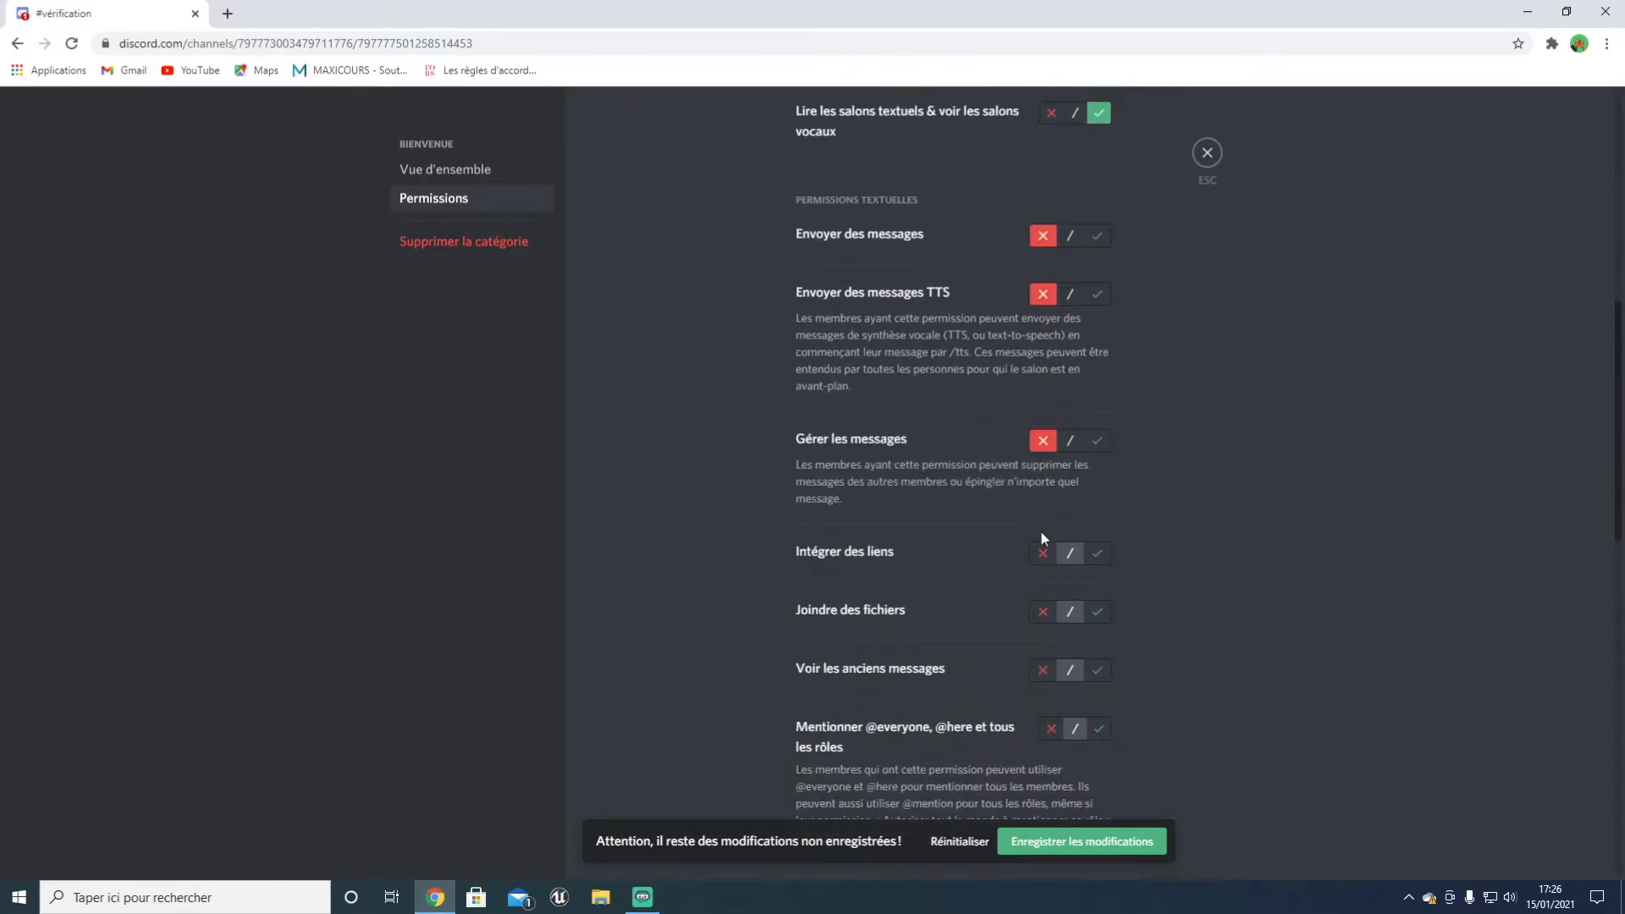
pyautogui.click(1097, 669)
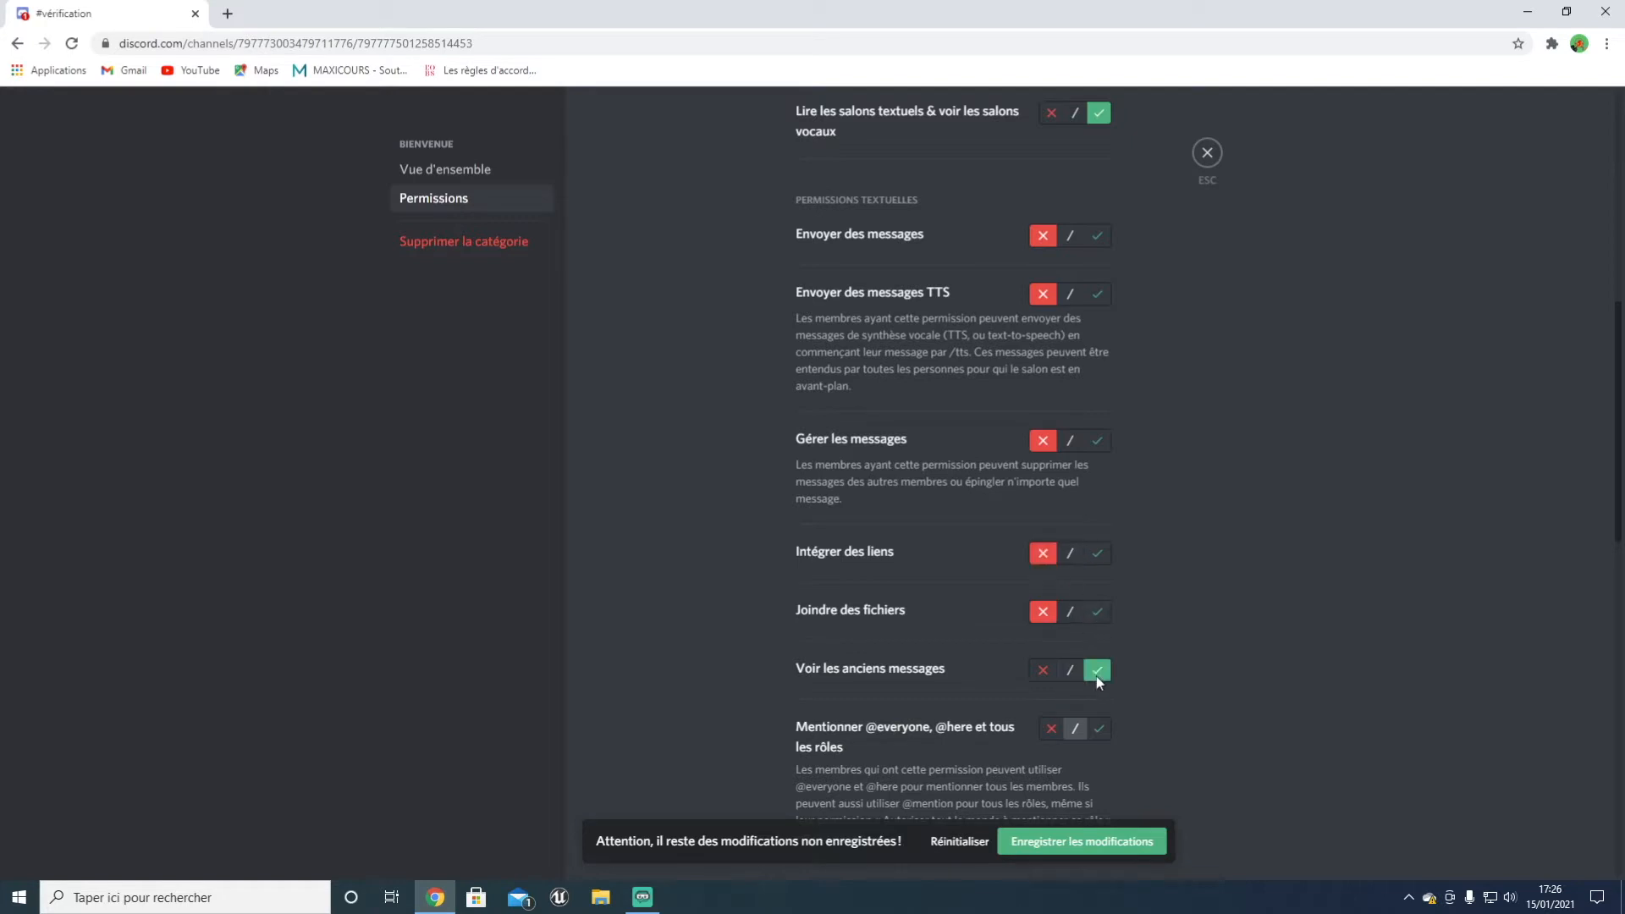
pyautogui.scroll(-1, 1095, 677)
pyautogui.scroll(5, 1040, 618)
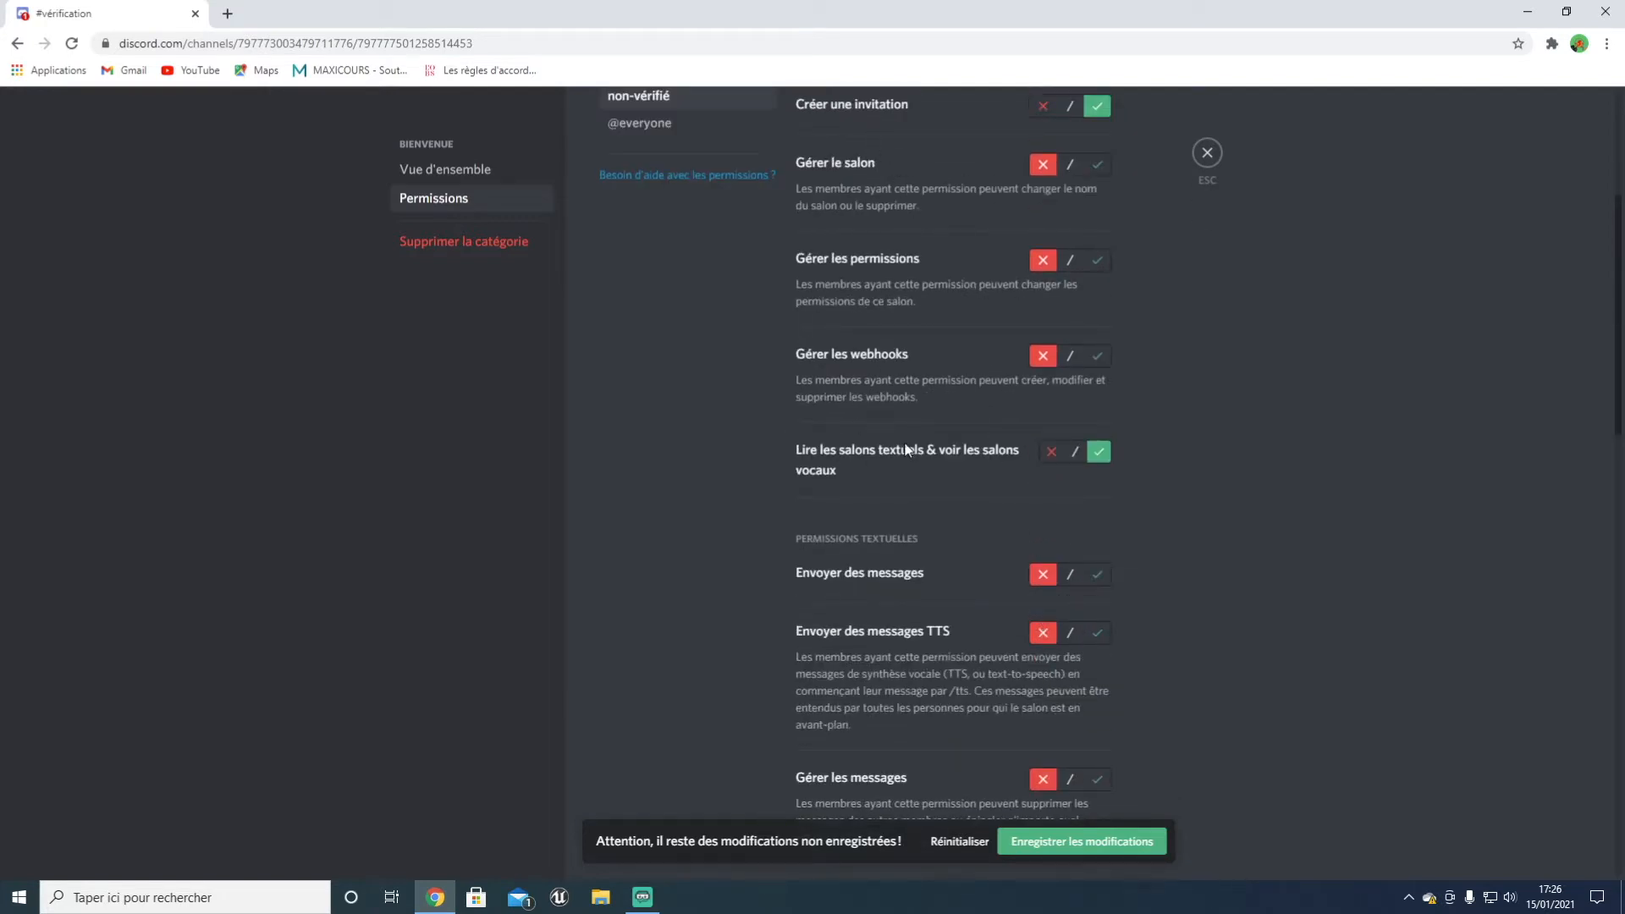
pyautogui.scroll(-8, 833, 465)
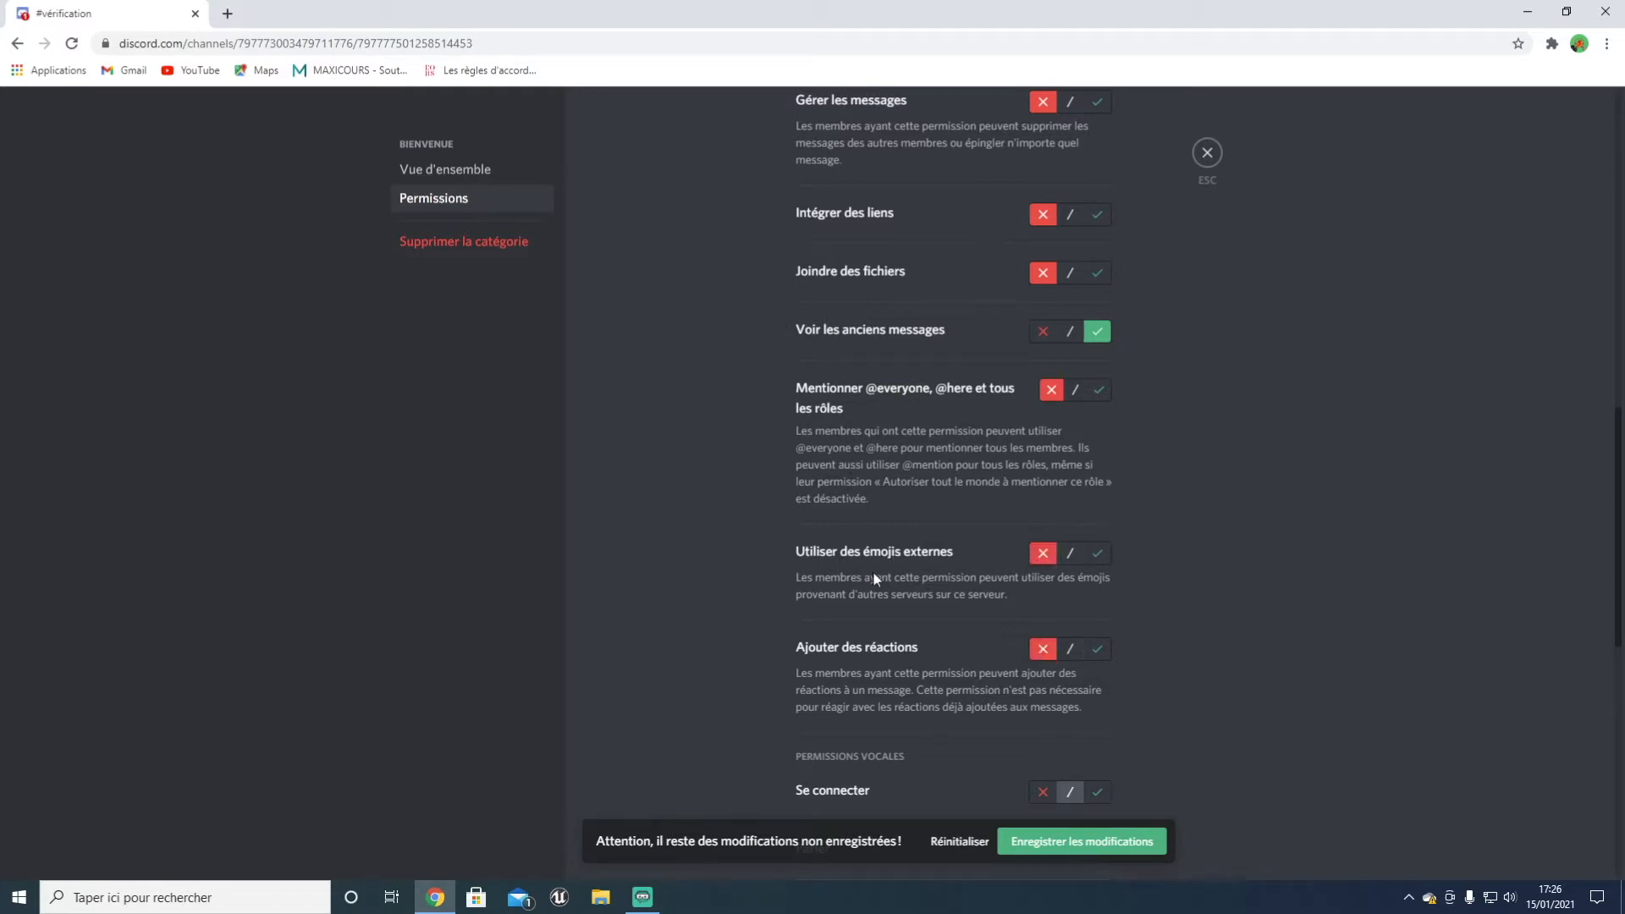
# Step: Deny all voice permissions to the non-vérifié role, save the BIENVENUE category's changes and close its settings
pyautogui.scroll(-4, 861, 659)
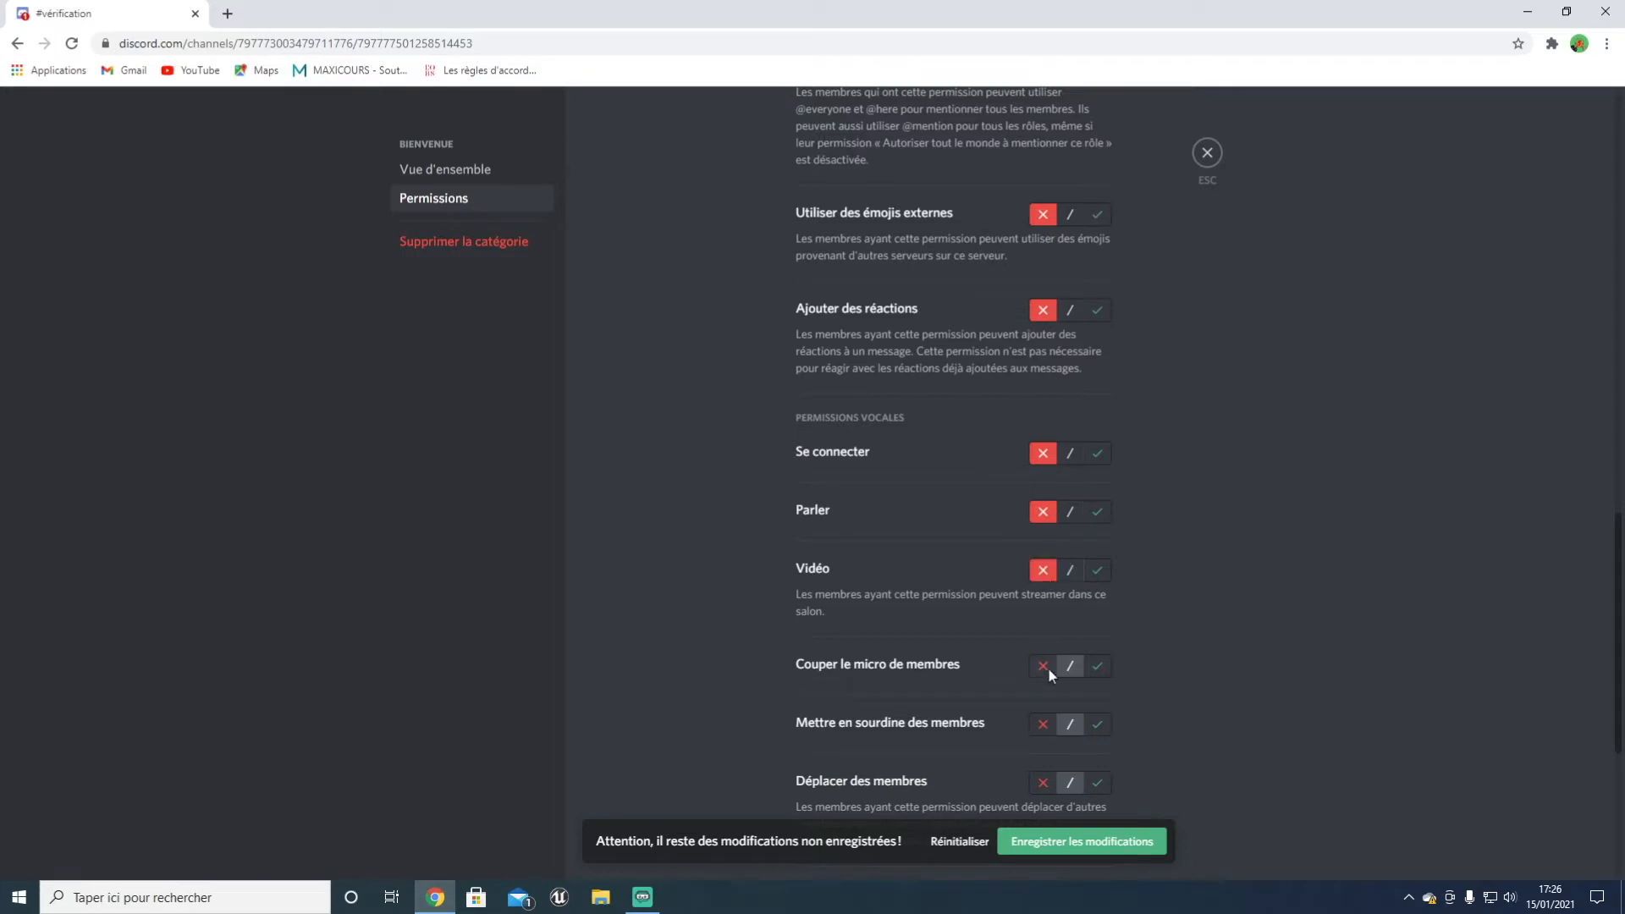
pyautogui.click(1038, 787)
pyautogui.scroll(-5, 1042, 677)
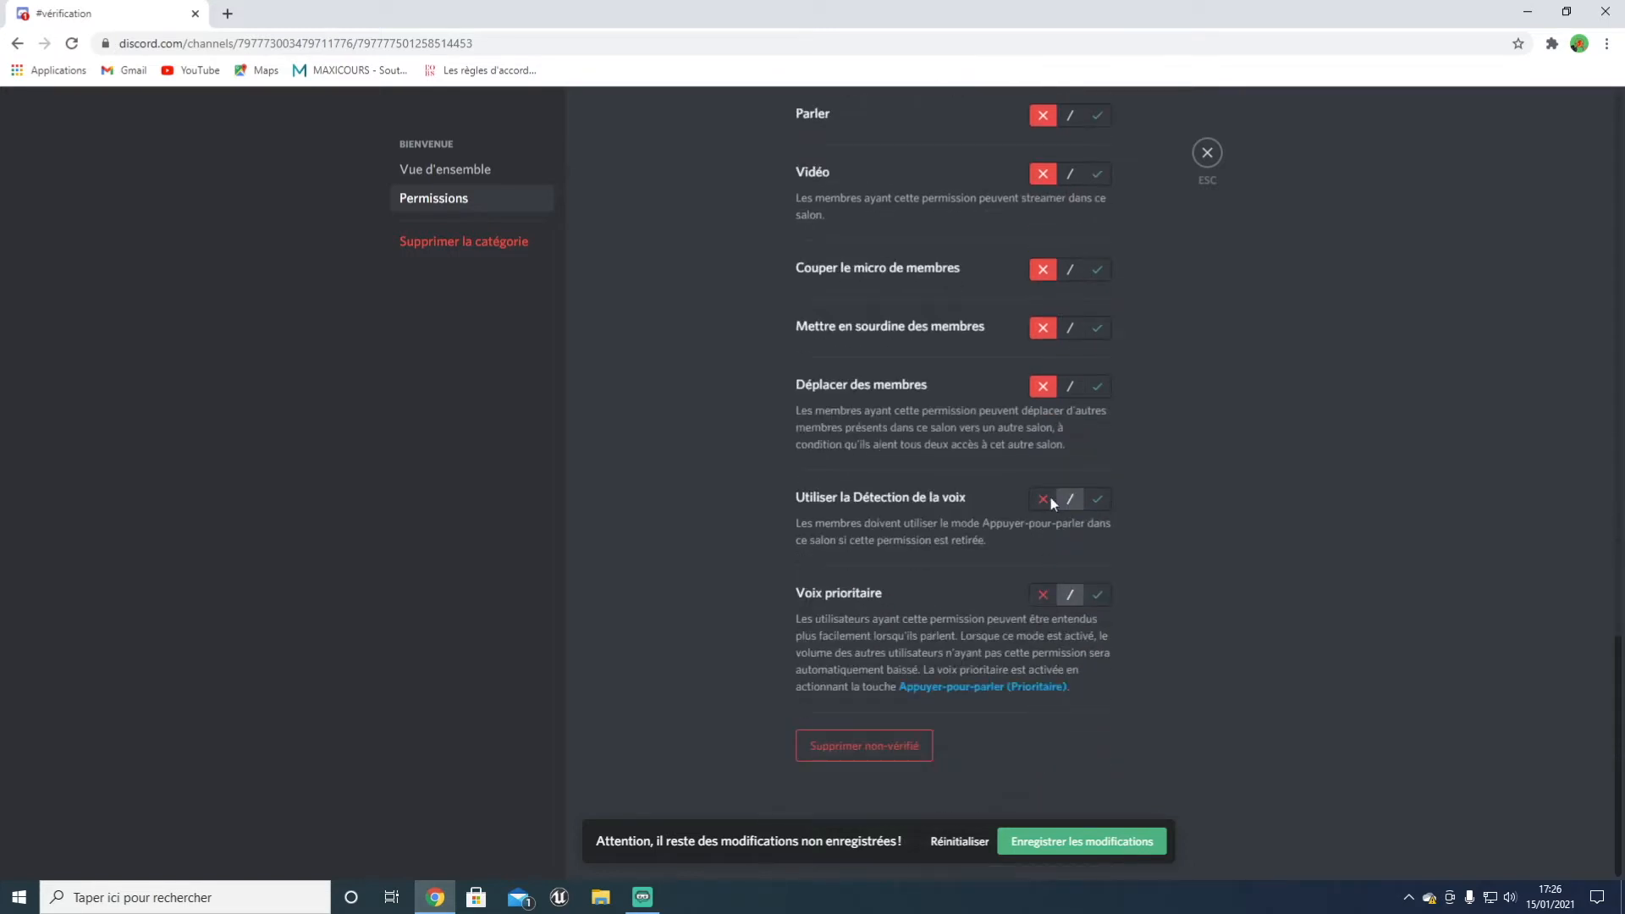
pyautogui.click(1043, 594)
pyautogui.click(1082, 840)
pyautogui.click(1207, 152)
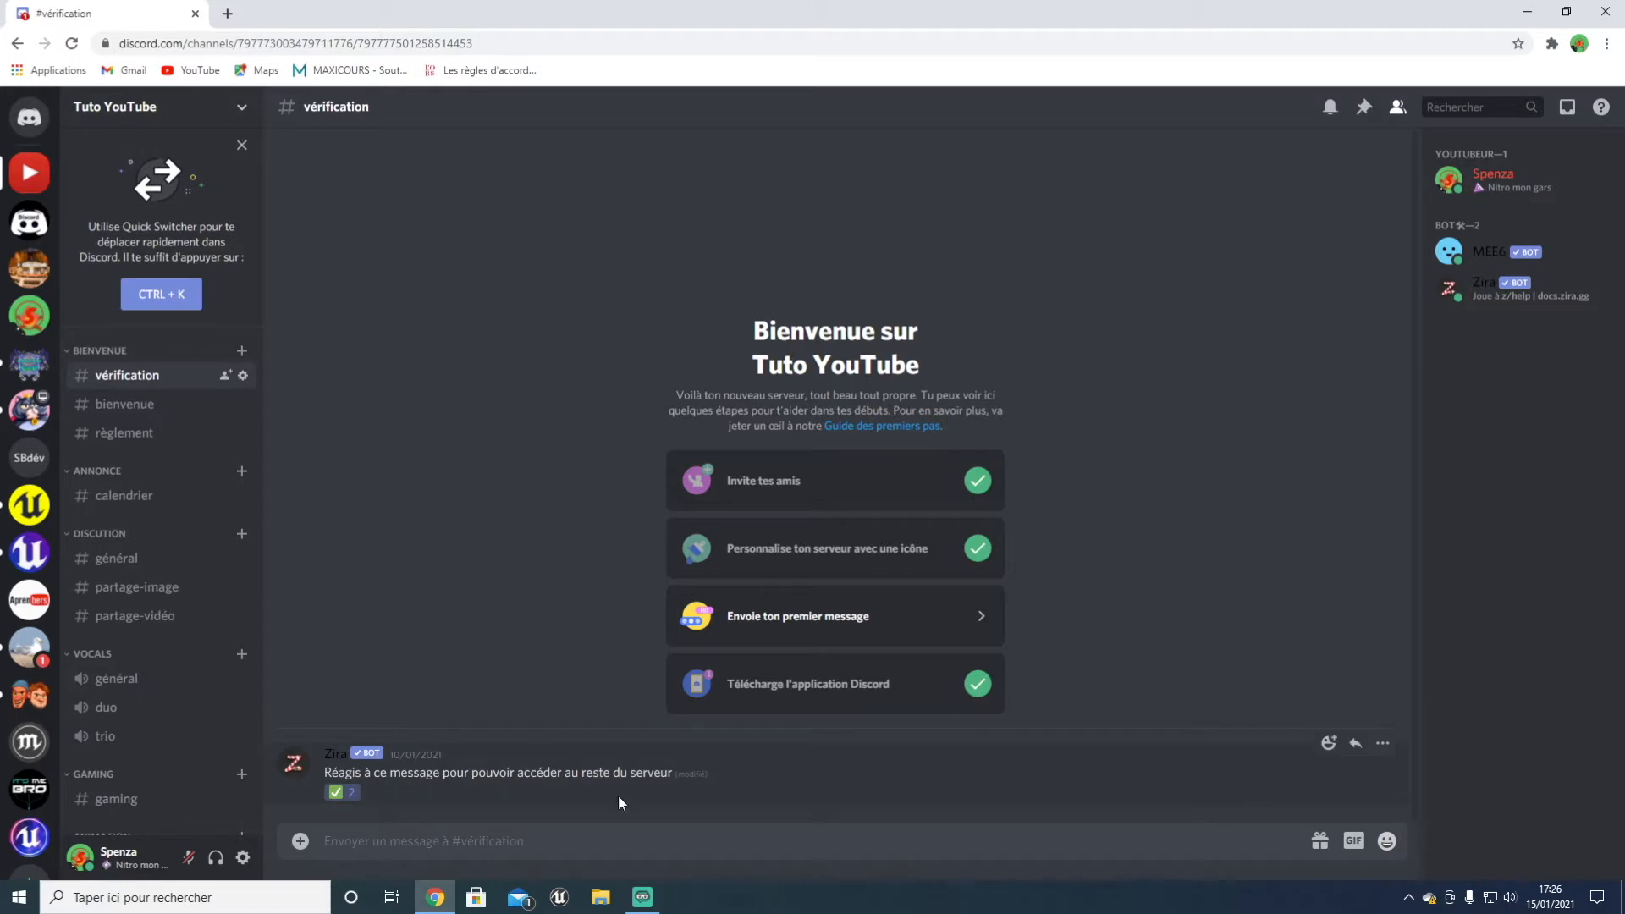
# Step: Look over the overview and permissions of the vérification channel and close its settings
pyautogui.click(243, 375)
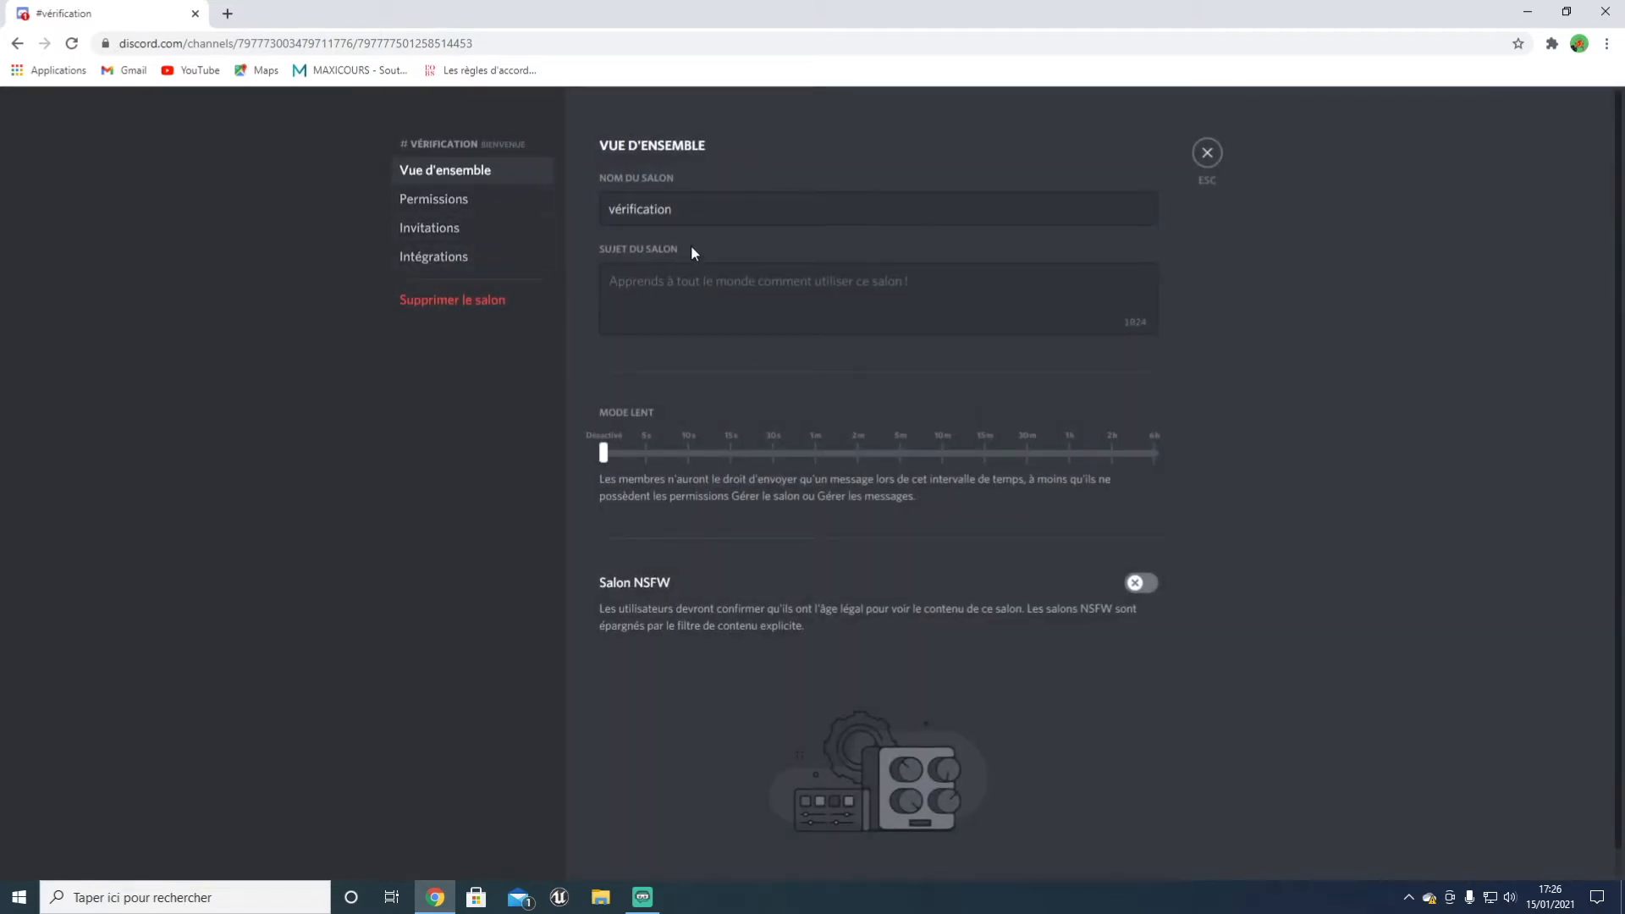
pyautogui.click(489, 199)
pyautogui.click(467, 176)
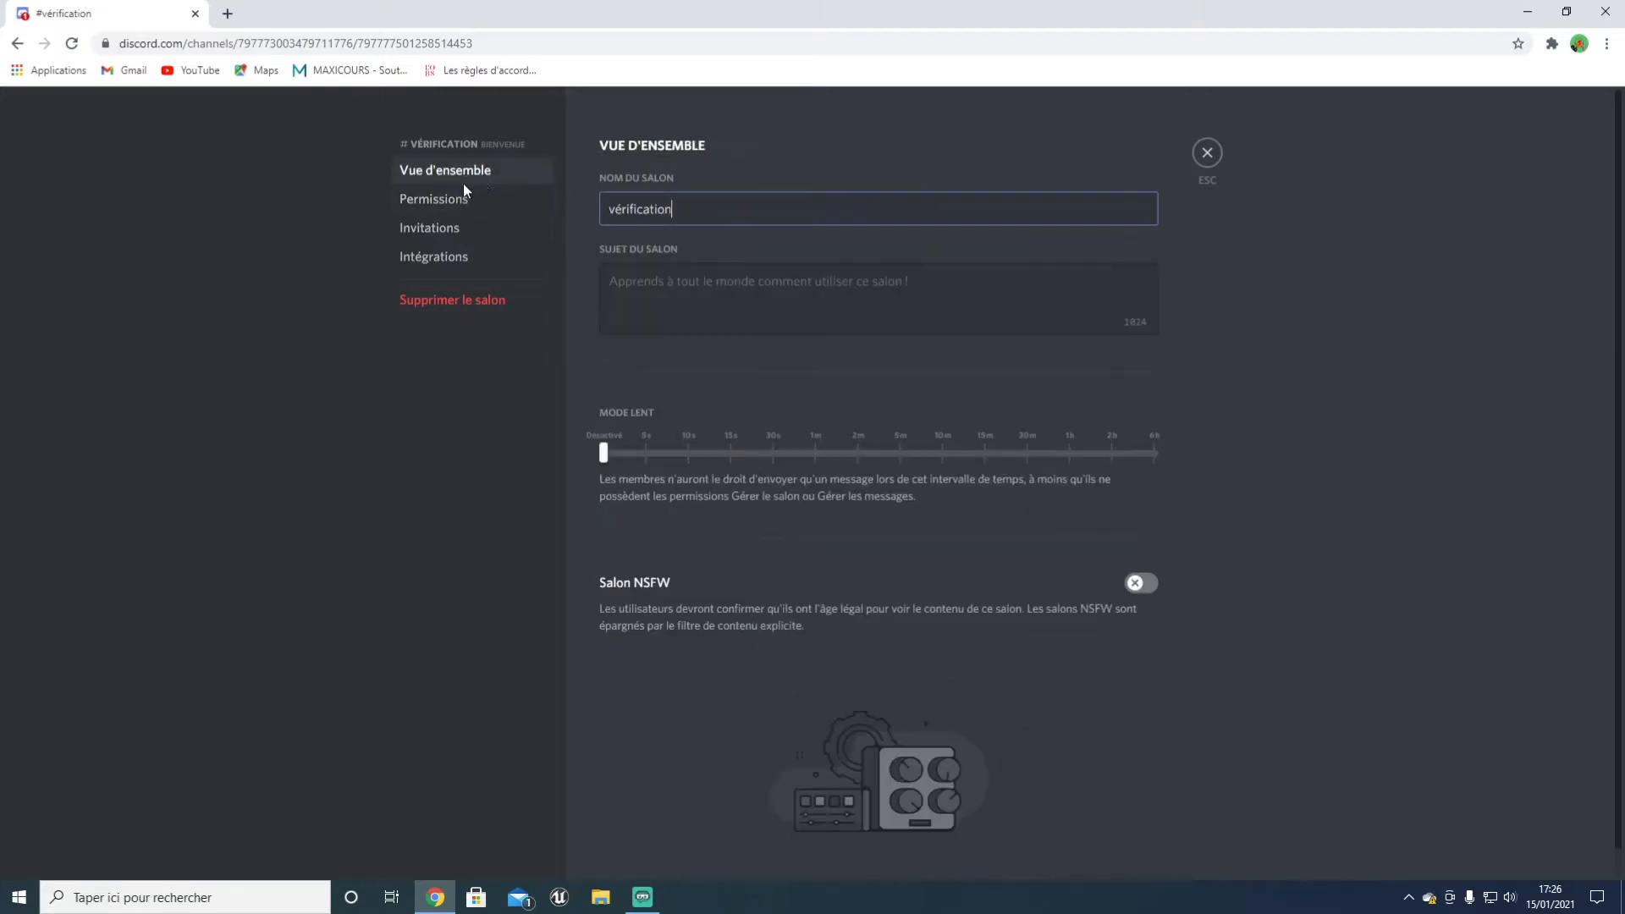
pyautogui.click(1207, 153)
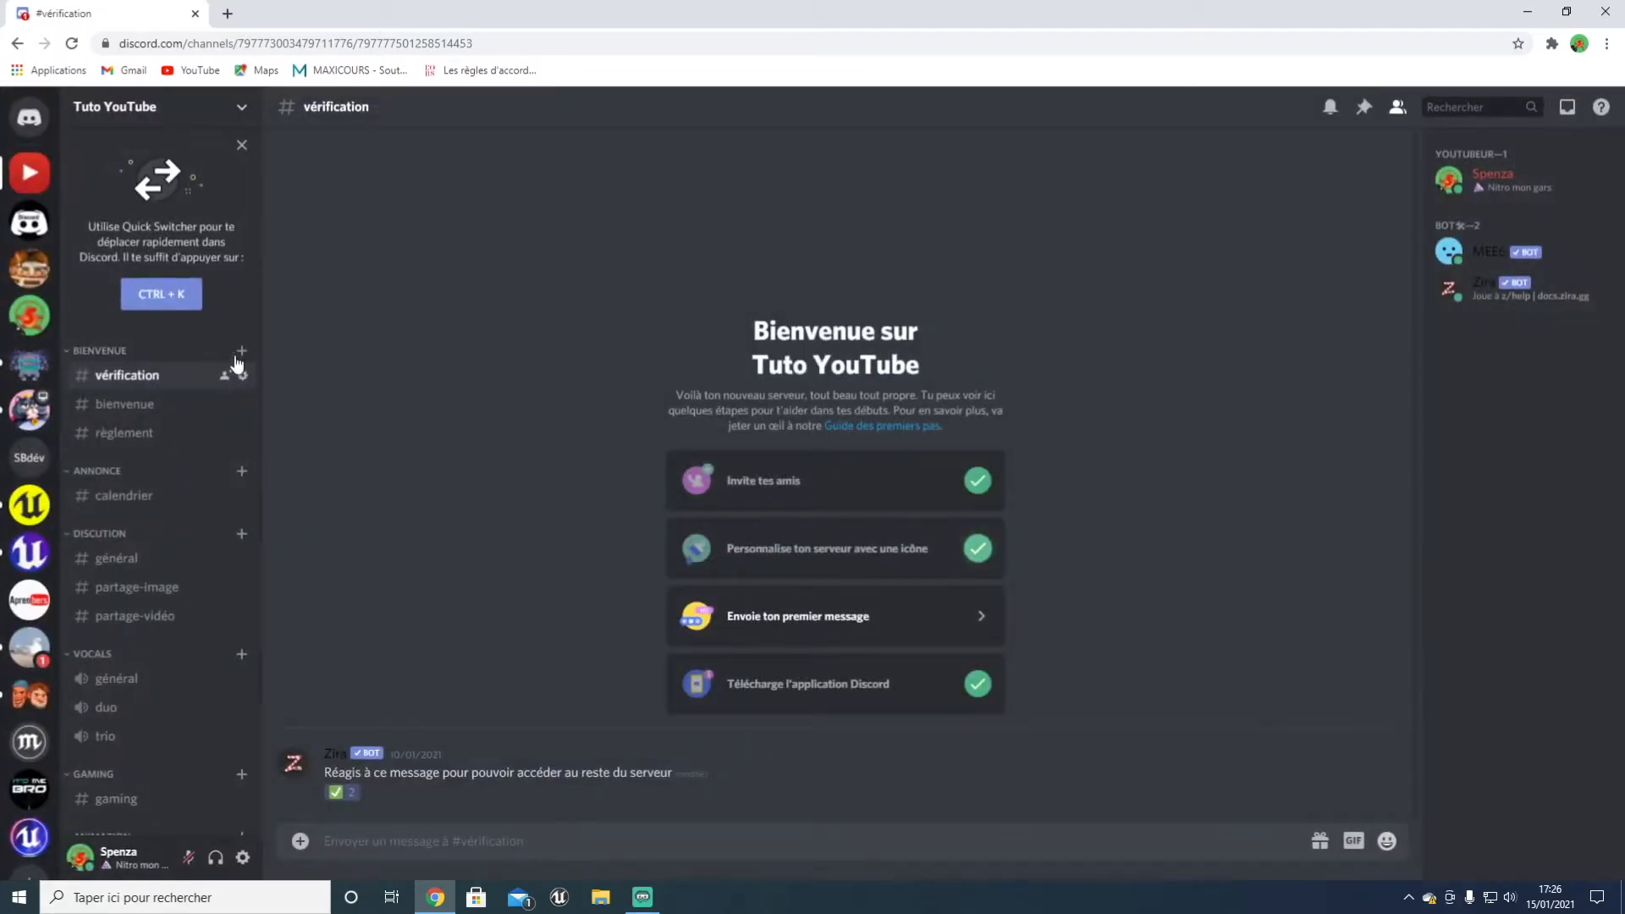
# Step: Review the non-vérifié role's permissions in the BIENVENUE category settings, close them and expand the category again
pyautogui.rightClick(154, 352)
pyautogui.click(213, 471)
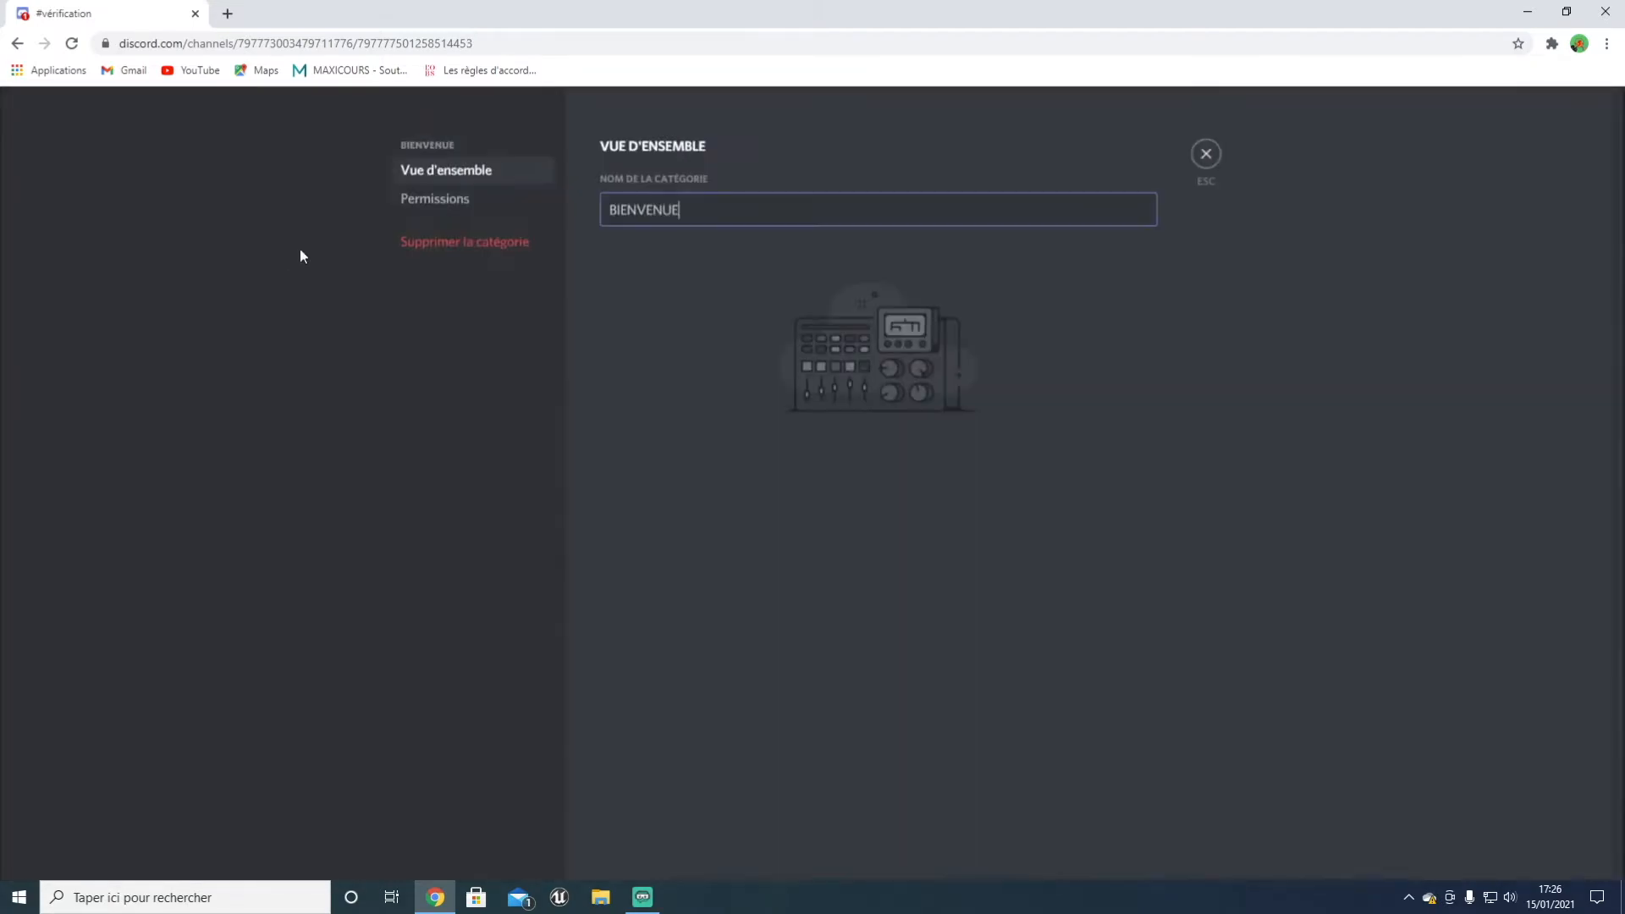
pyautogui.click(470, 204)
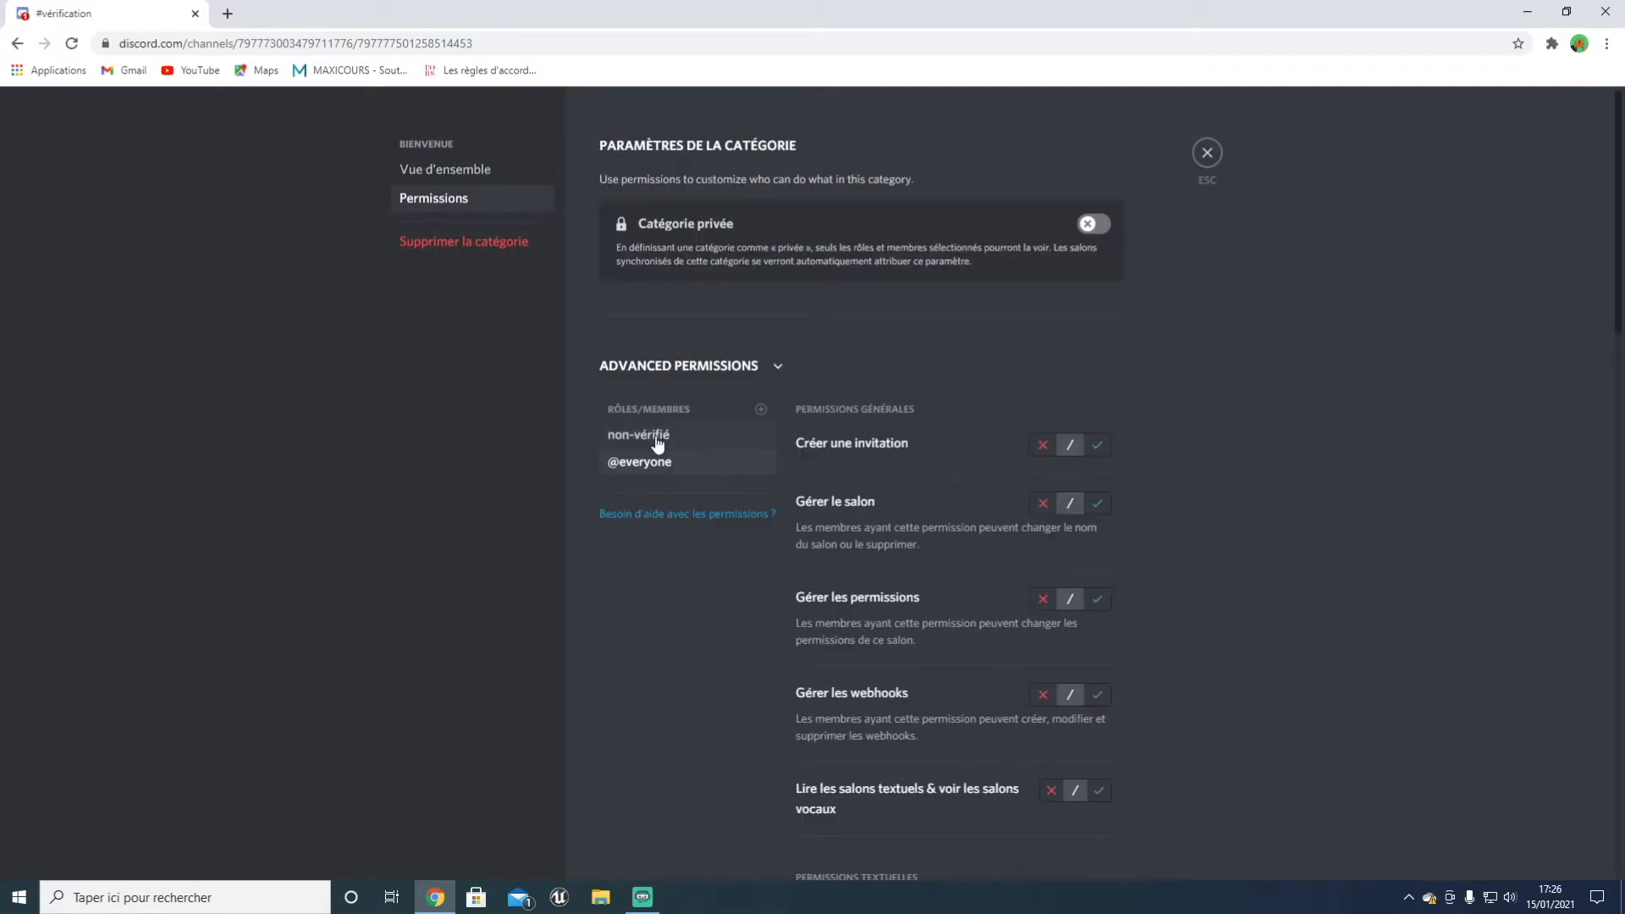
pyautogui.click(626, 442)
pyautogui.click(1208, 157)
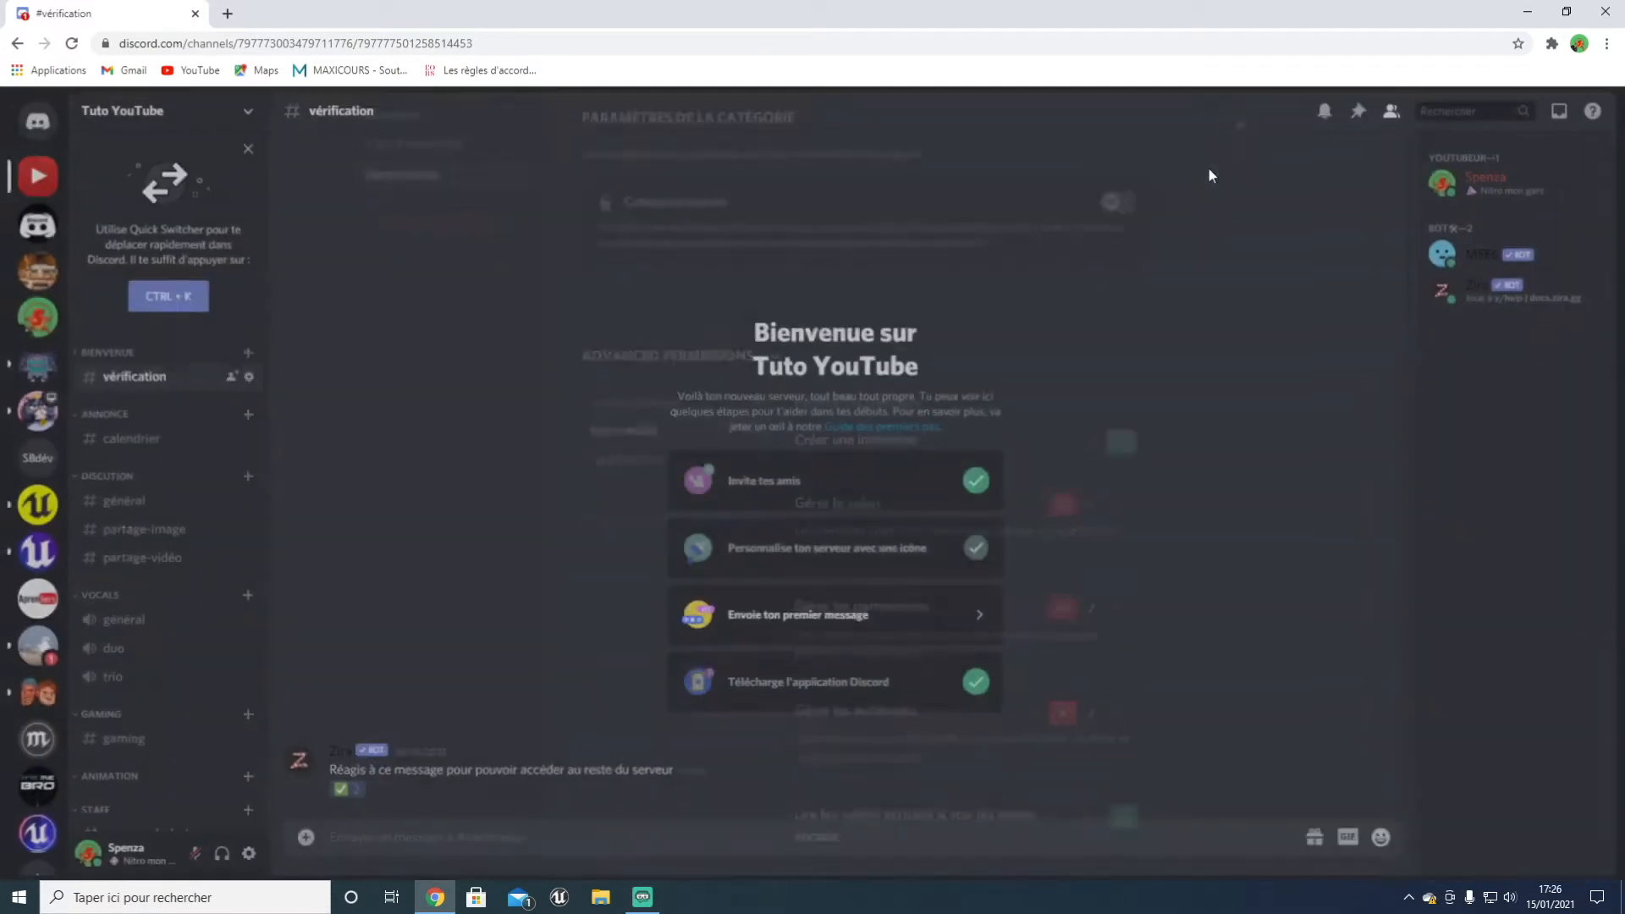
pyautogui.click(144, 351)
# Step: Check whether the bienvenue channel's permissions are synchronised with its category and close its settings
pyautogui.click(124, 404)
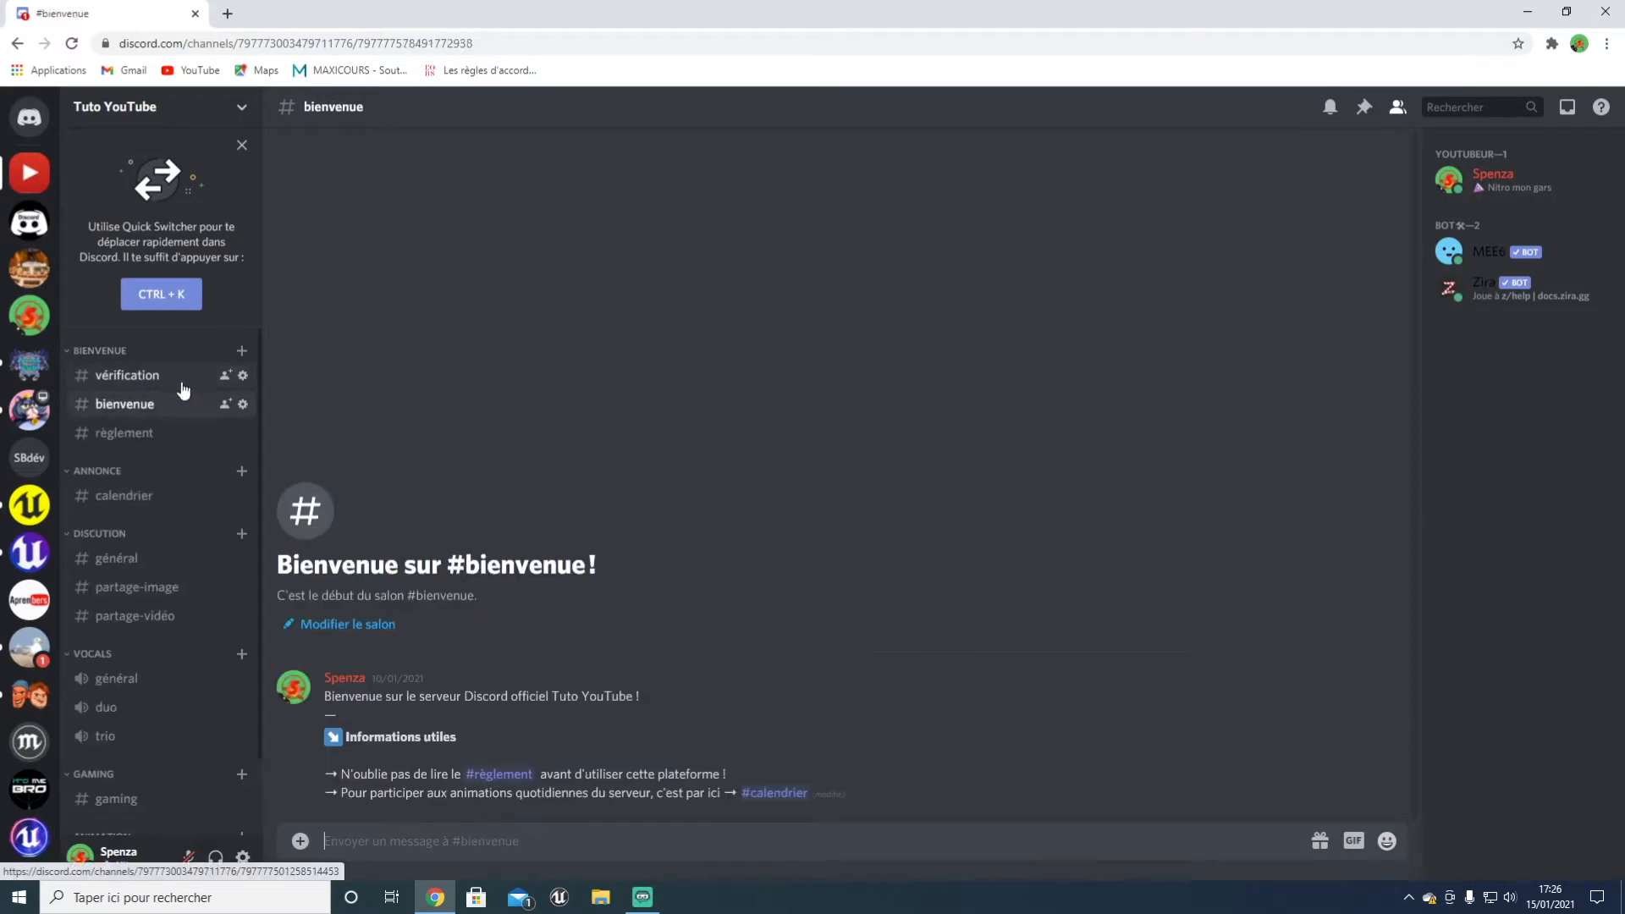
pyautogui.click(243, 404)
pyautogui.click(480, 202)
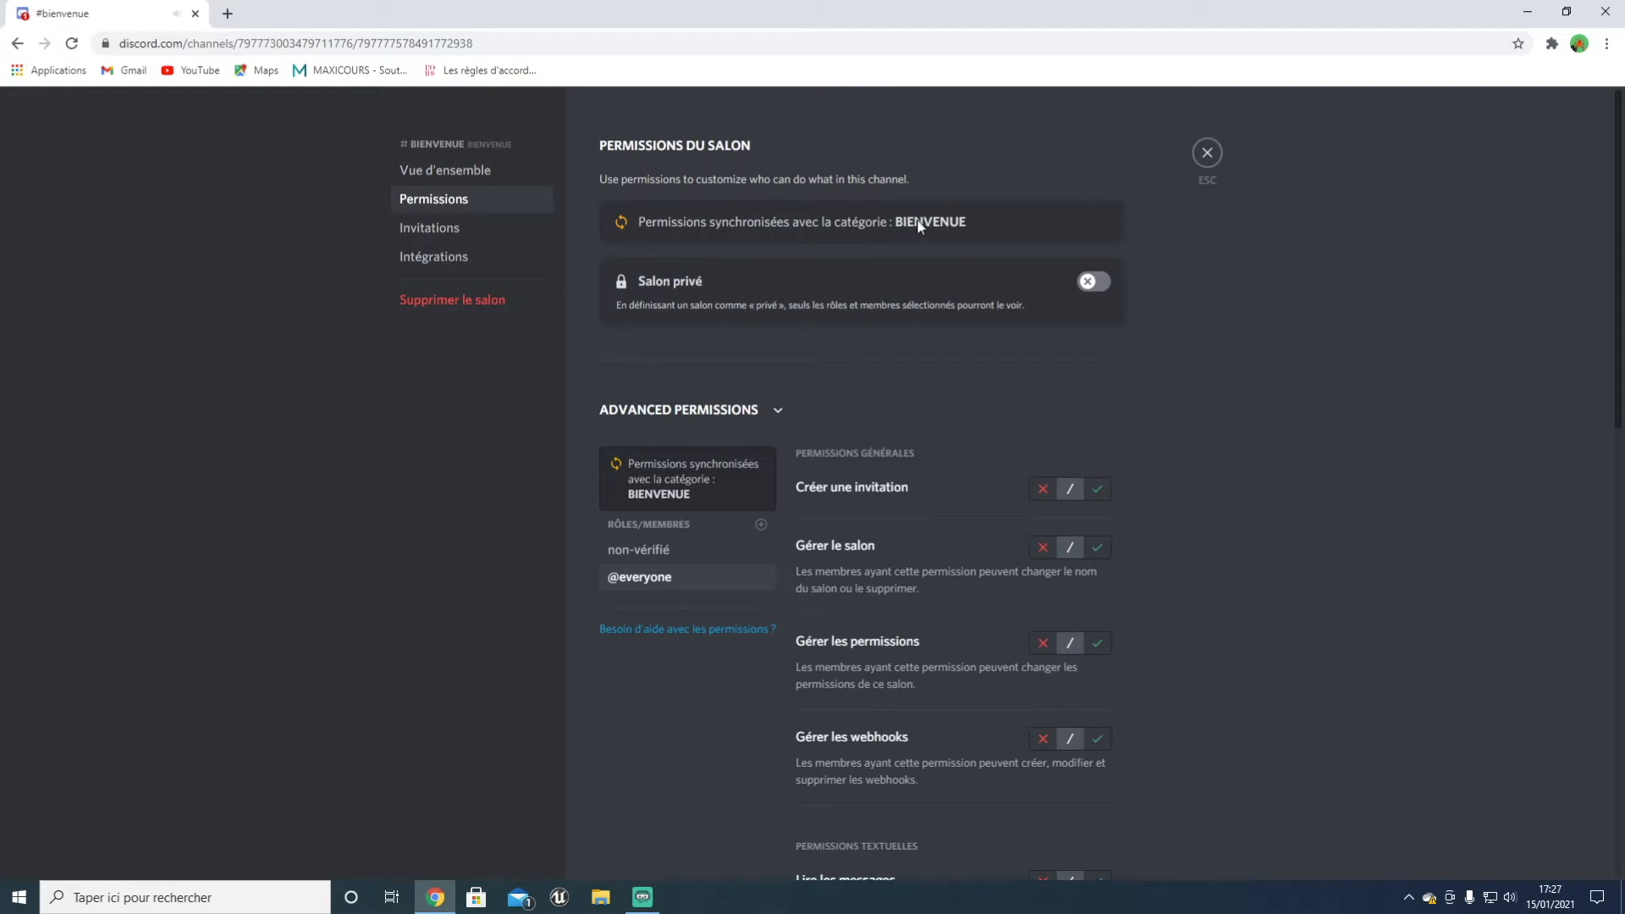
pyautogui.click(1202, 159)
# Step: Add the Citoyen role to the vérification channel's advanced permissions
pyautogui.click(203, 385)
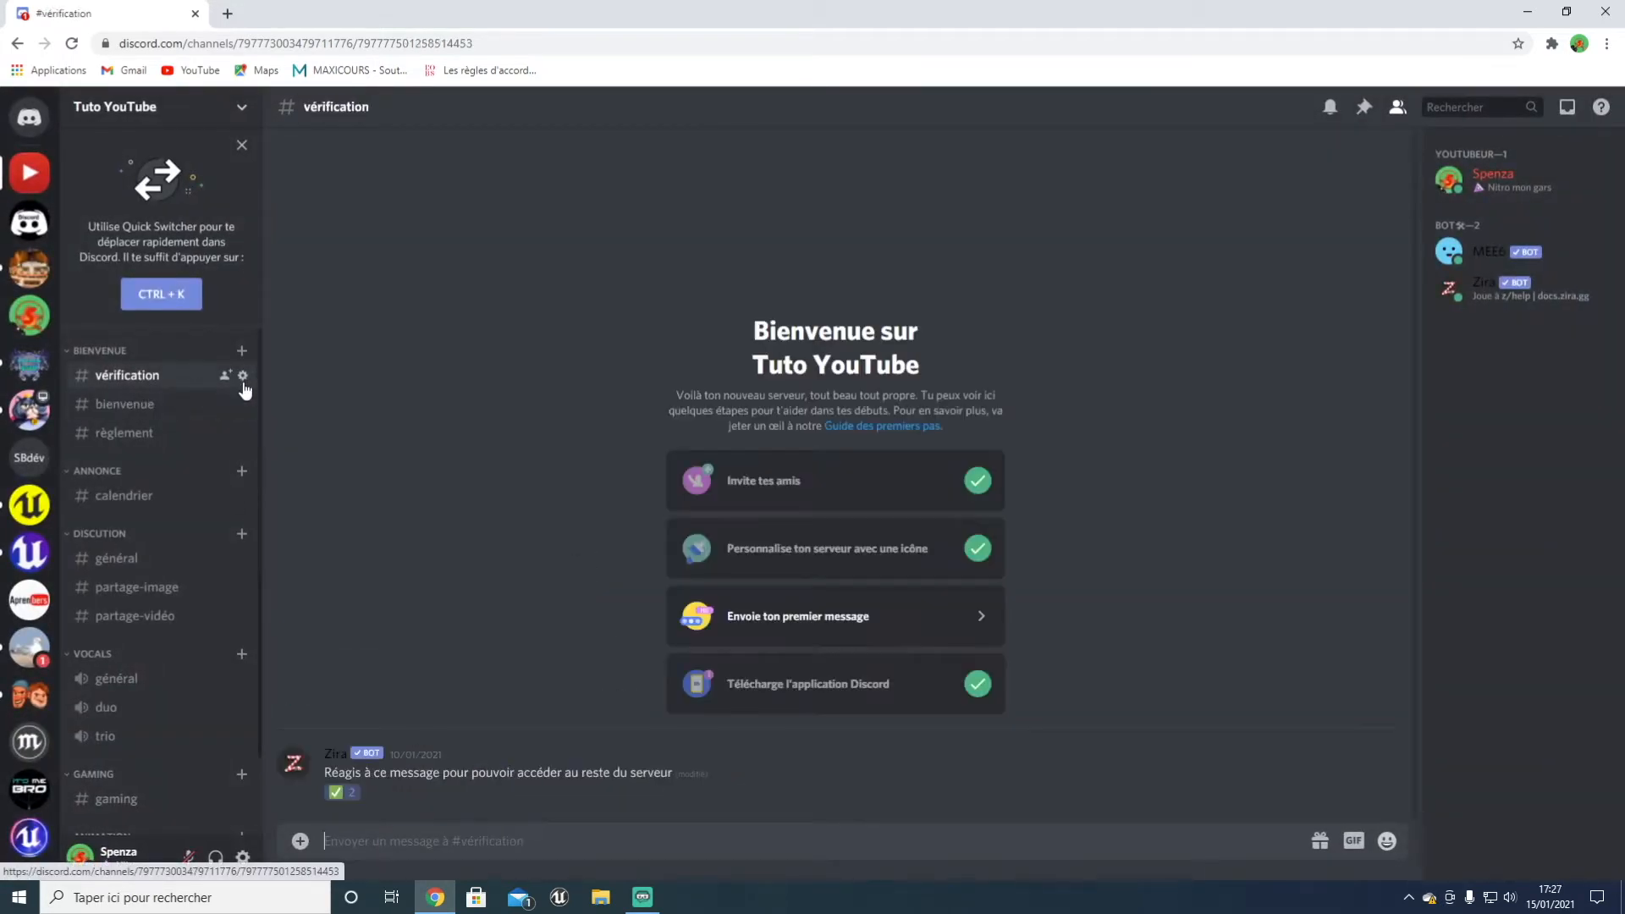
pyautogui.click(243, 376)
pyautogui.click(440, 199)
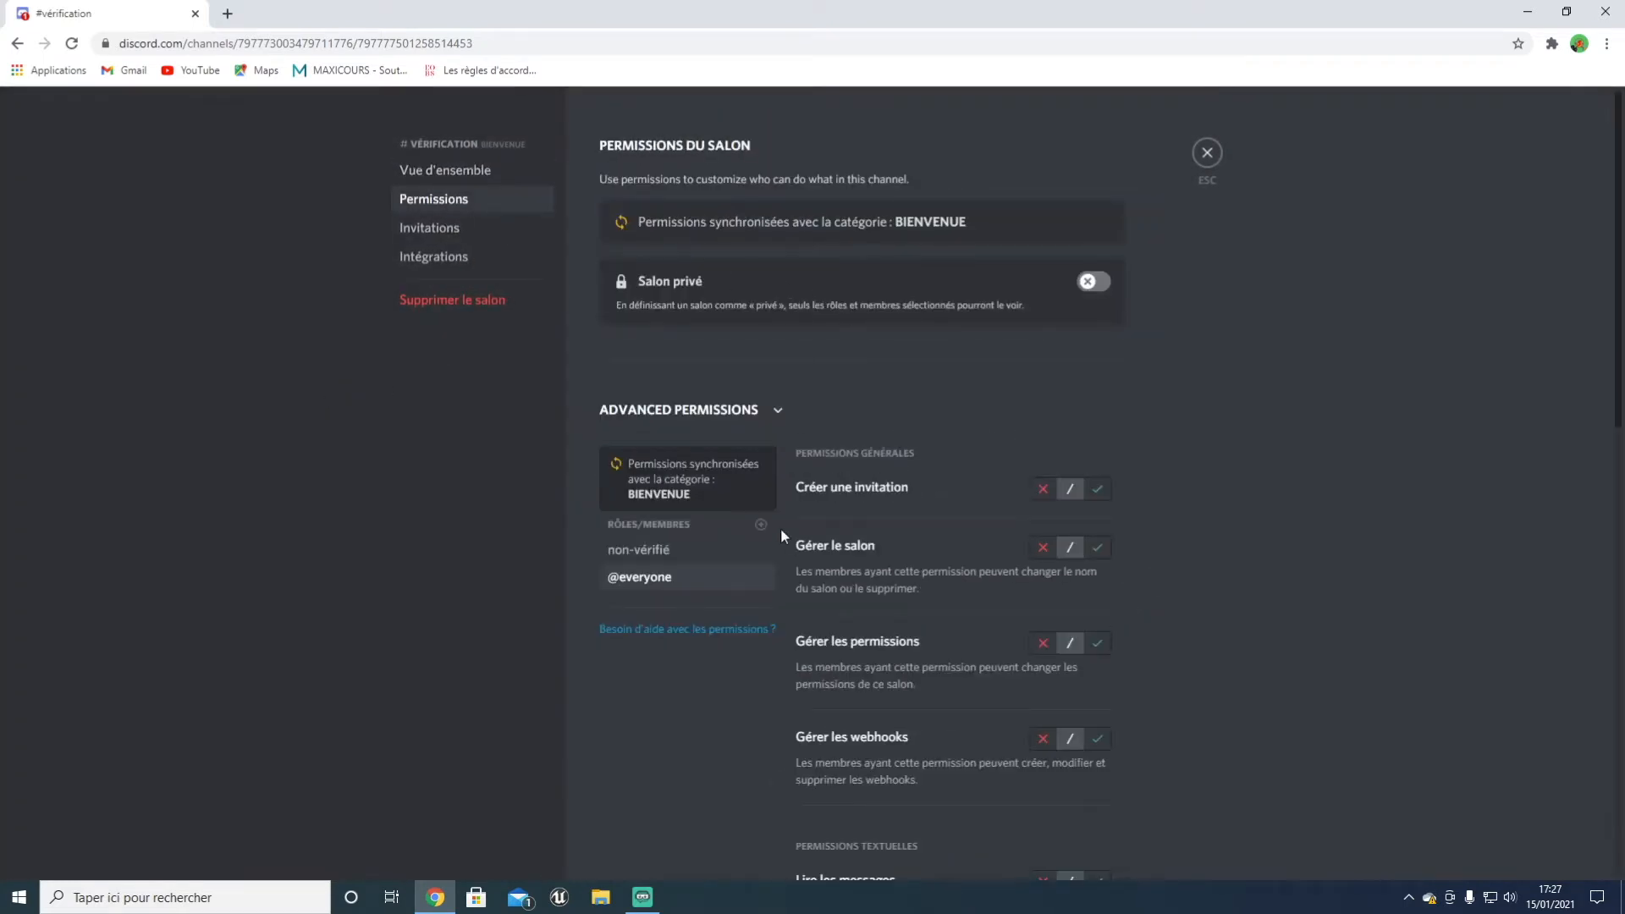
pyautogui.scroll(-1, 770, 541)
pyautogui.click(760, 442)
pyautogui.scroll(-5, 791, 614)
pyautogui.click(707, 521)
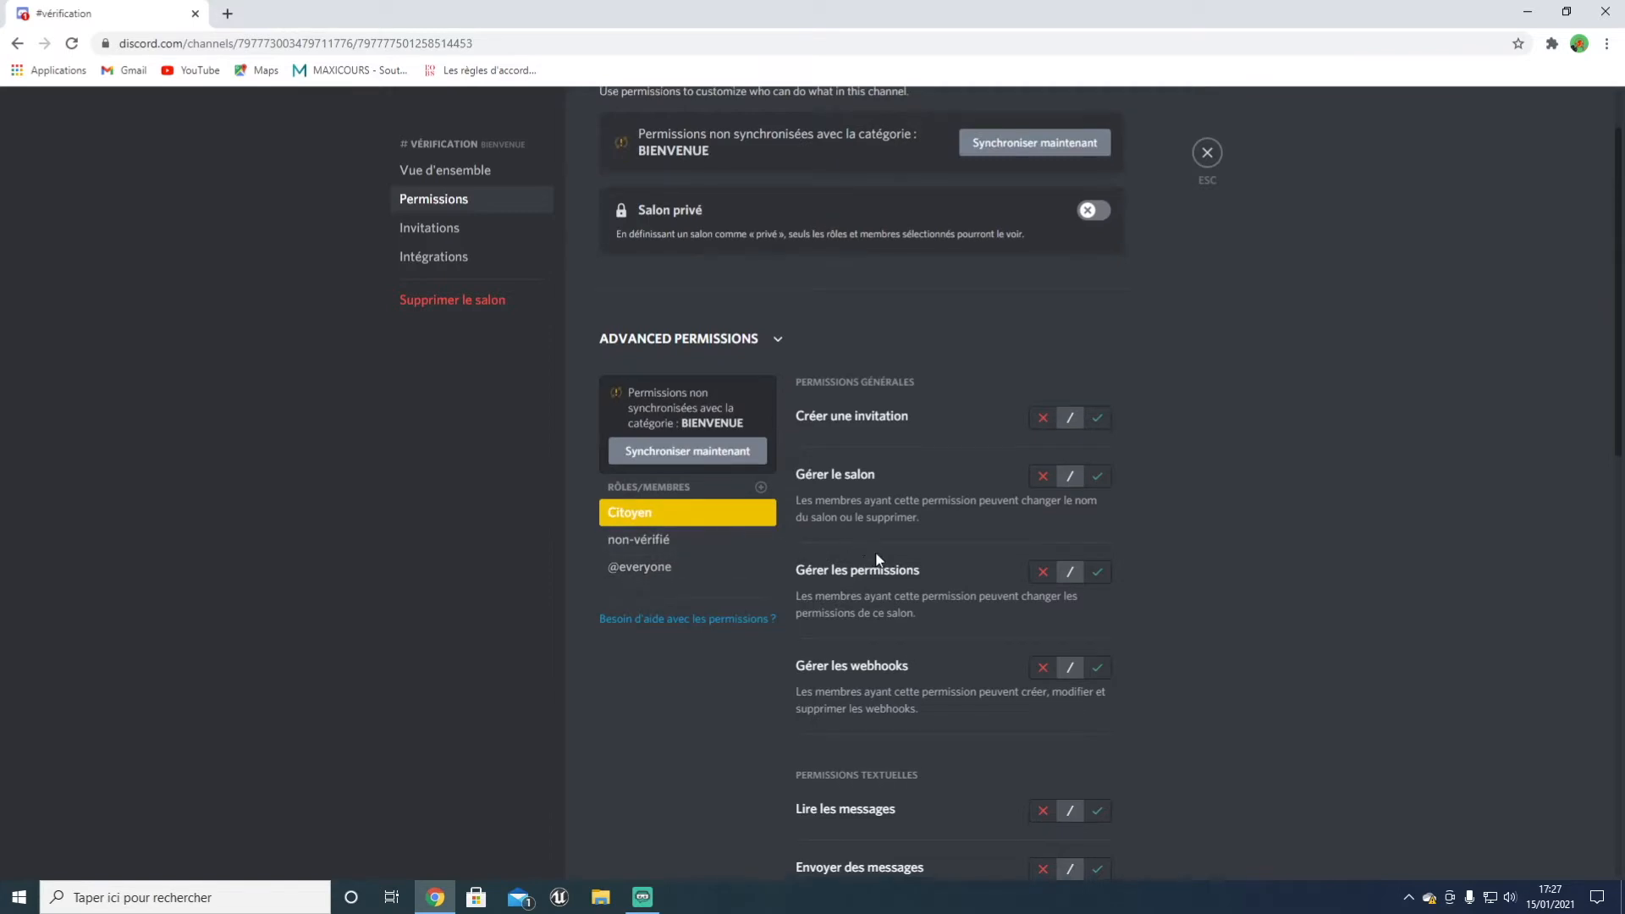
# Step: Deny Citoyen the permission to read messages in the vérification channel, save the changes and close the settings
pyautogui.scroll(-3, 897, 546)
pyautogui.scroll(1, 947, 516)
pyautogui.click(1093, 254)
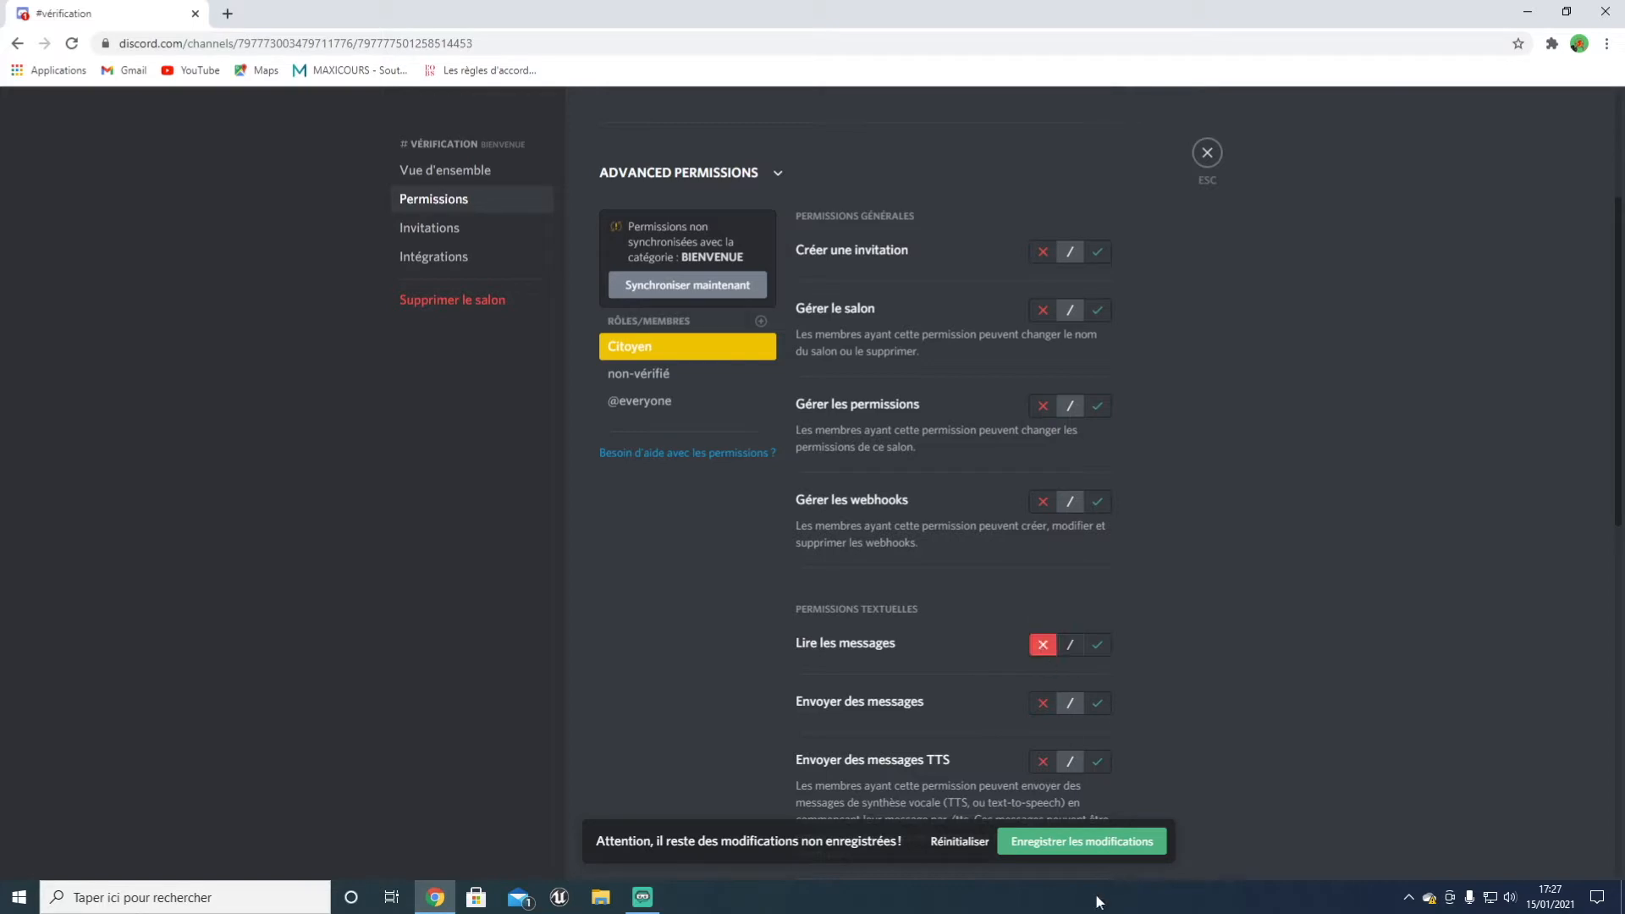
pyautogui.click(1074, 857)
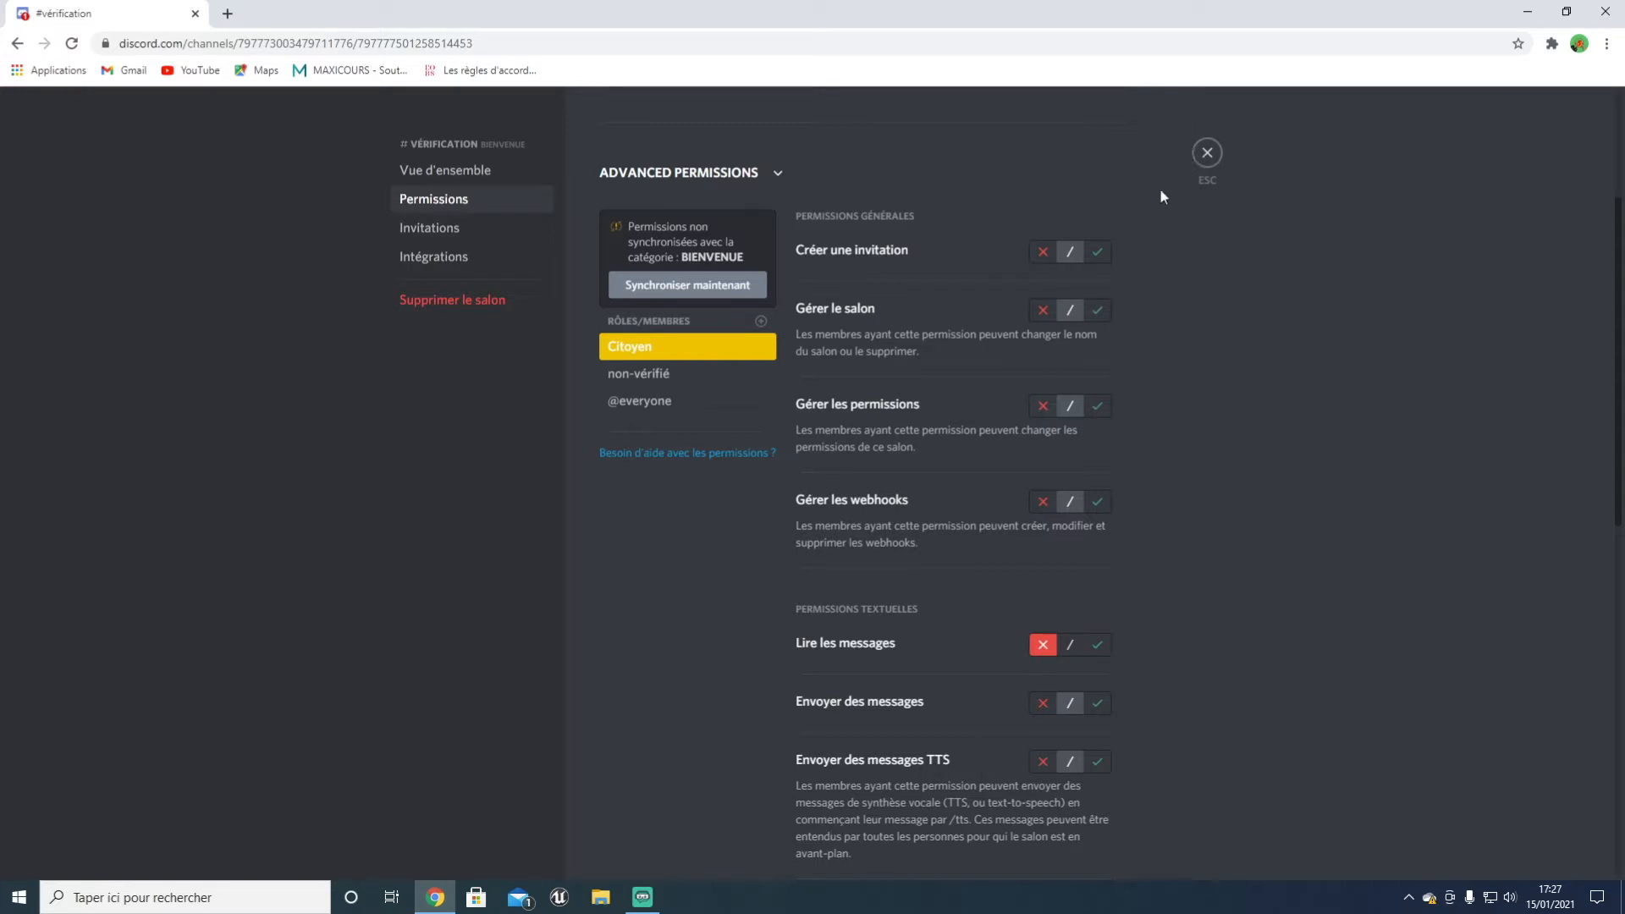
pyautogui.click(1203, 155)
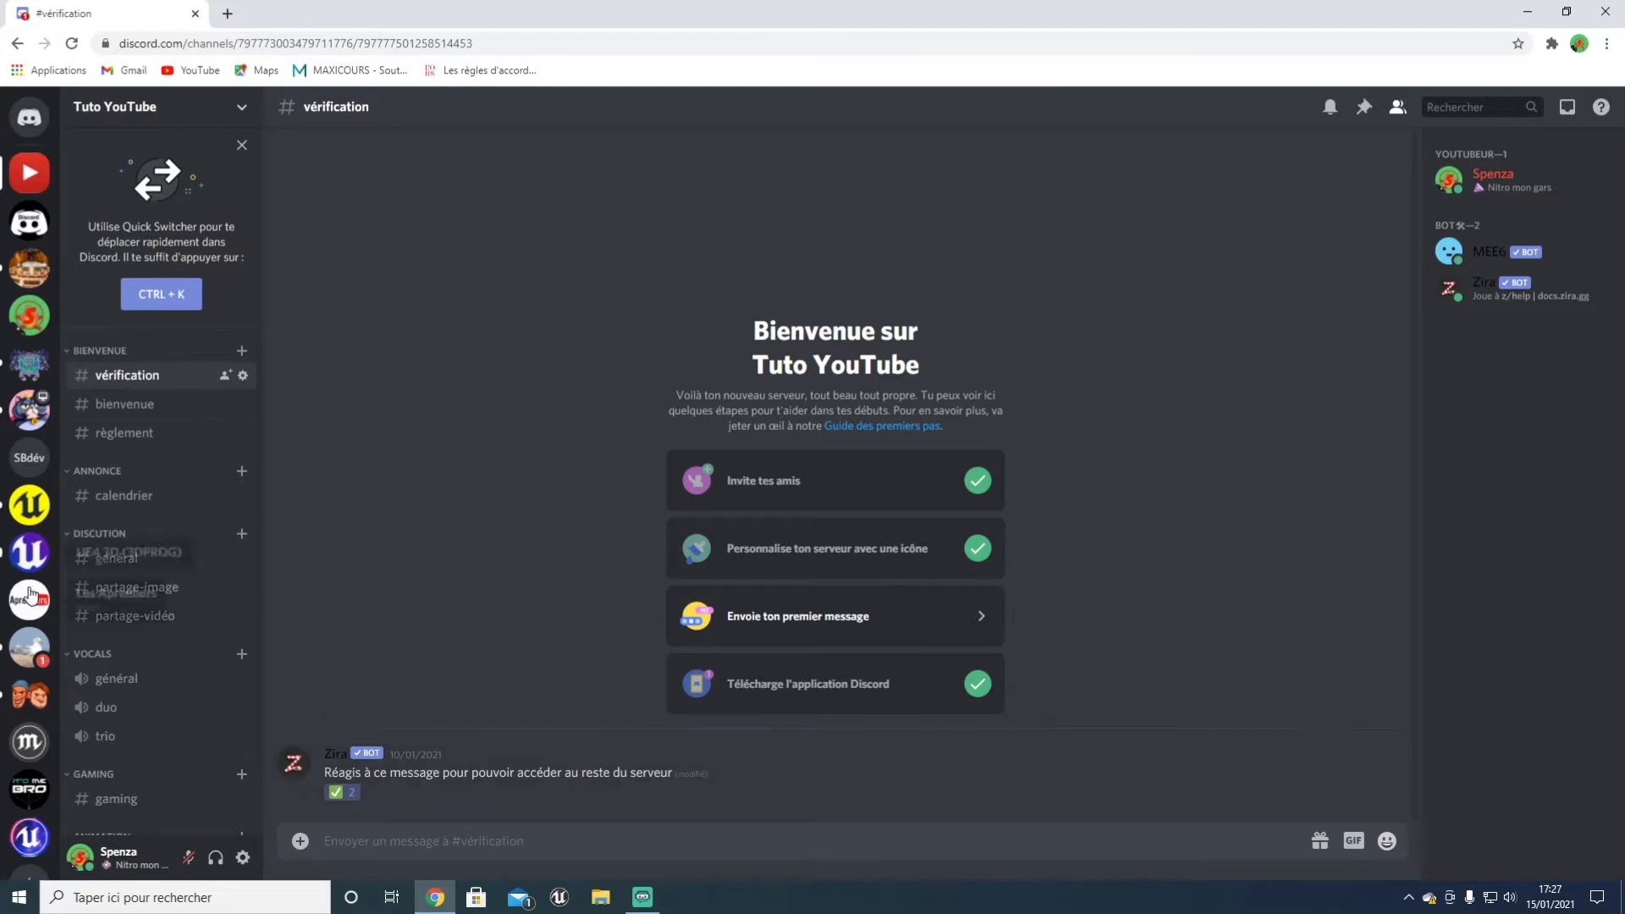
# Step: Look over the bienvenue and règlement channels and the ANNONCE category
pyautogui.click(165, 407)
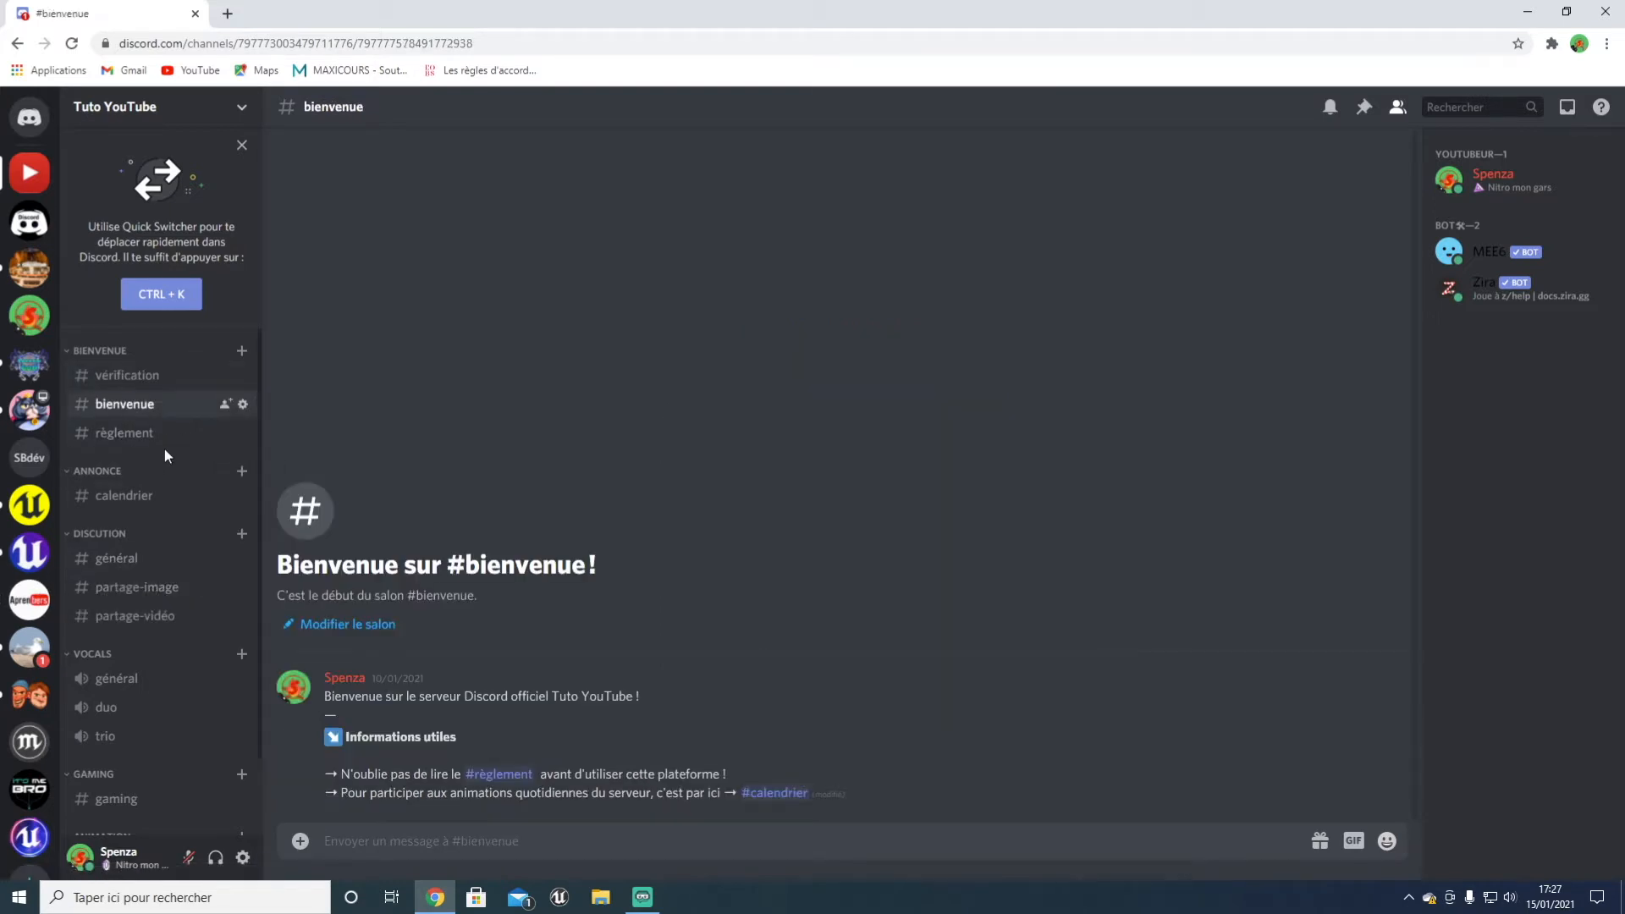
pyautogui.click(181, 436)
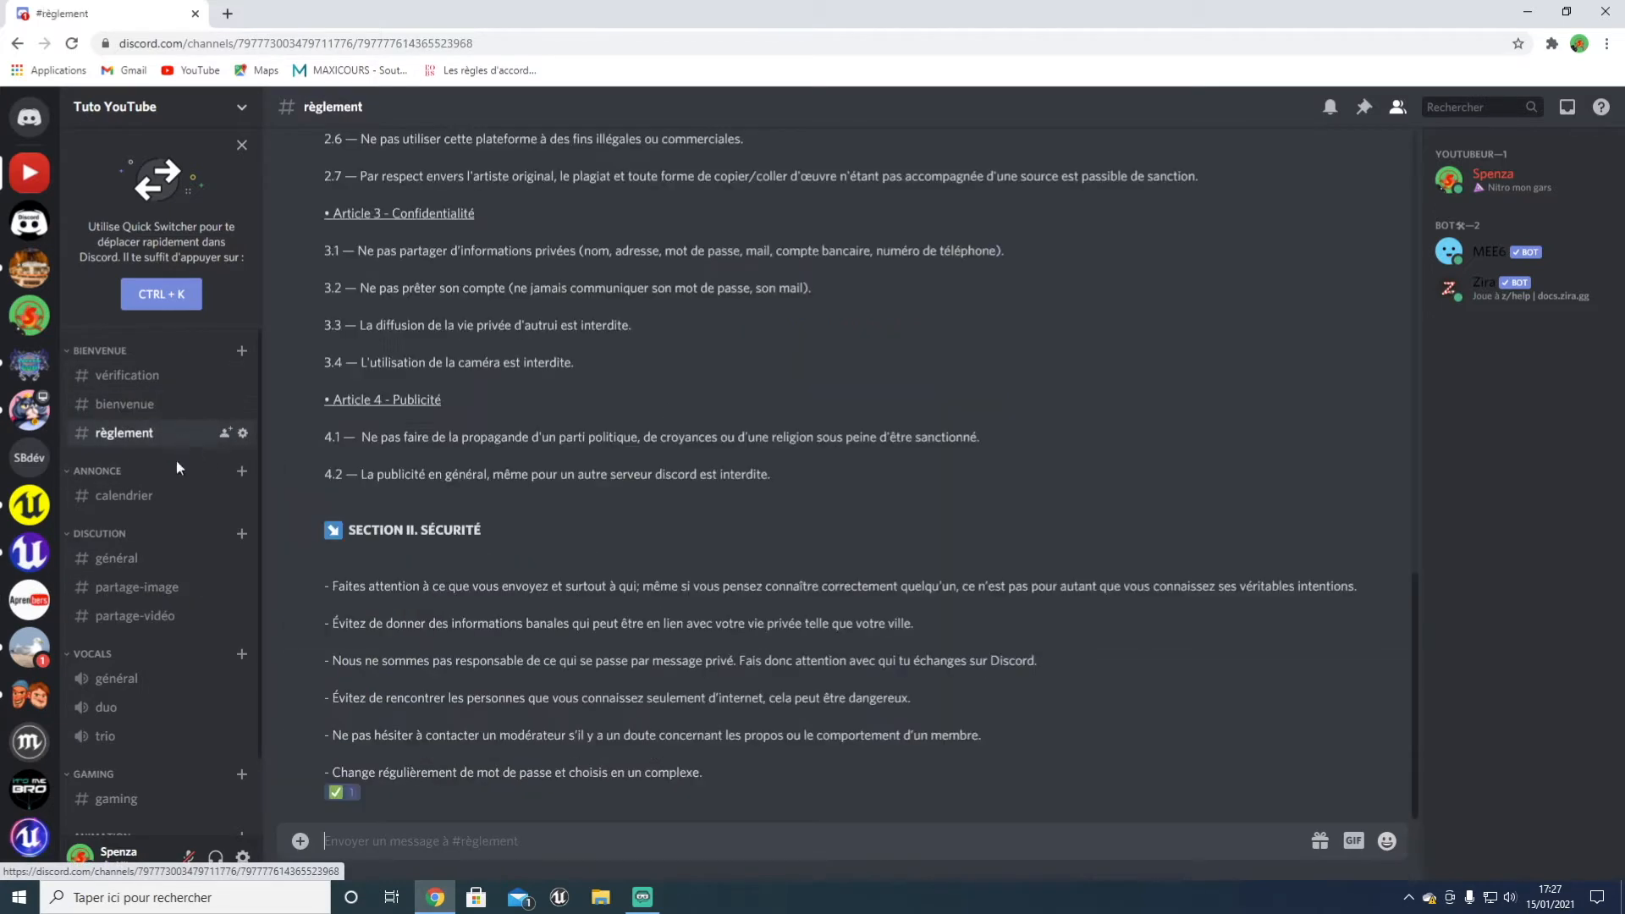
pyautogui.scroll(-1, 152, 440)
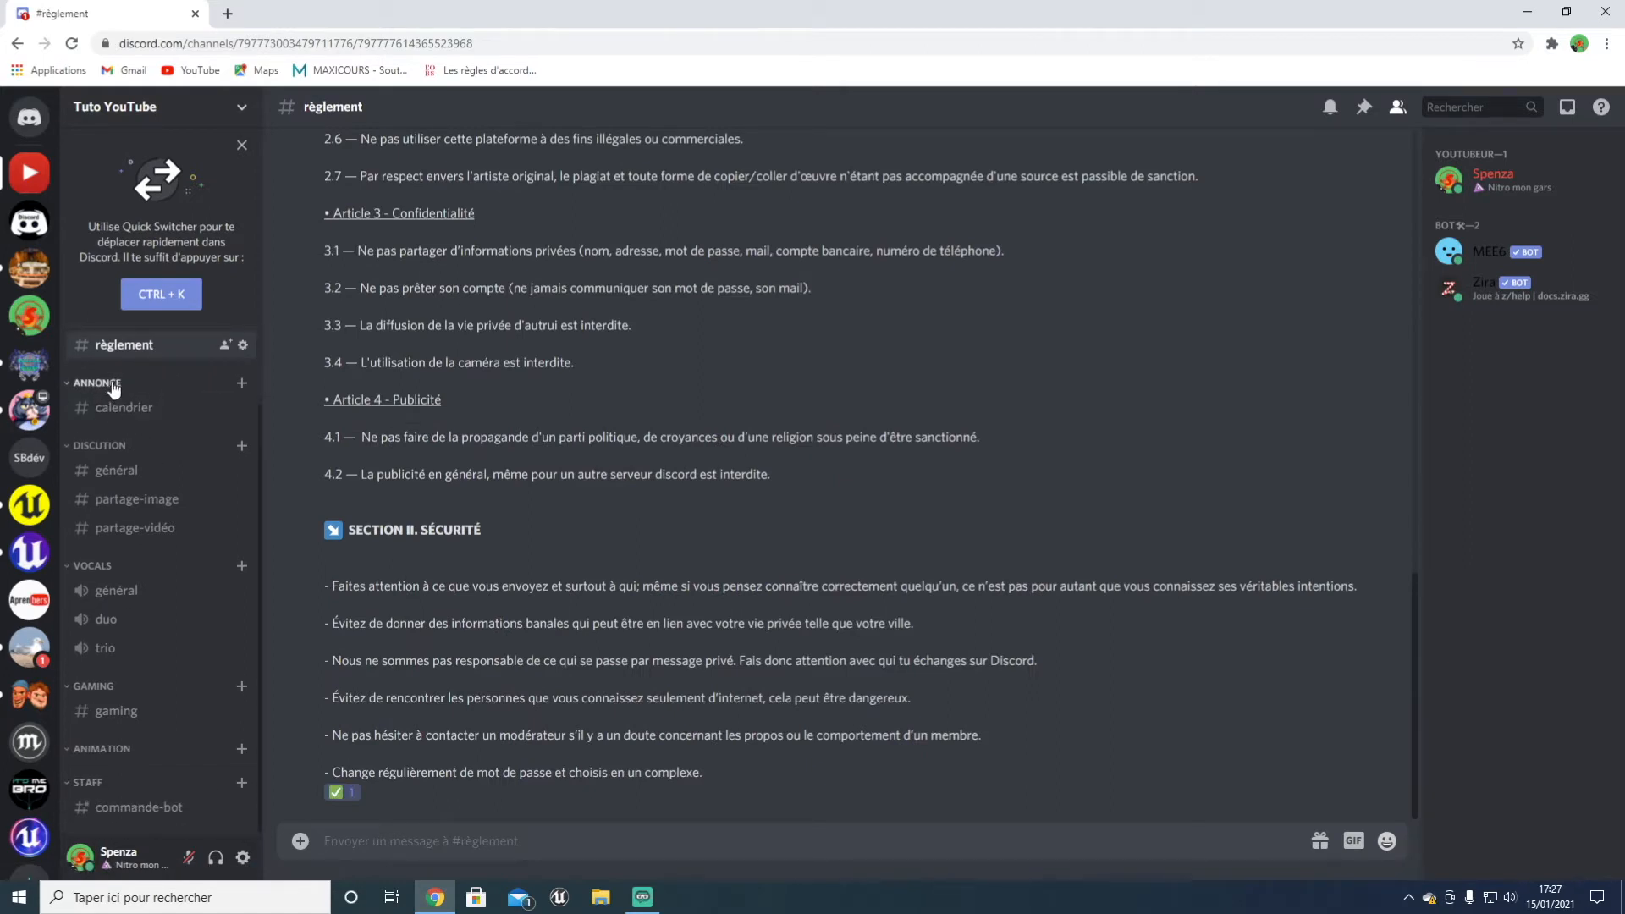
pyautogui.click(185, 386)
pyautogui.click(141, 413)
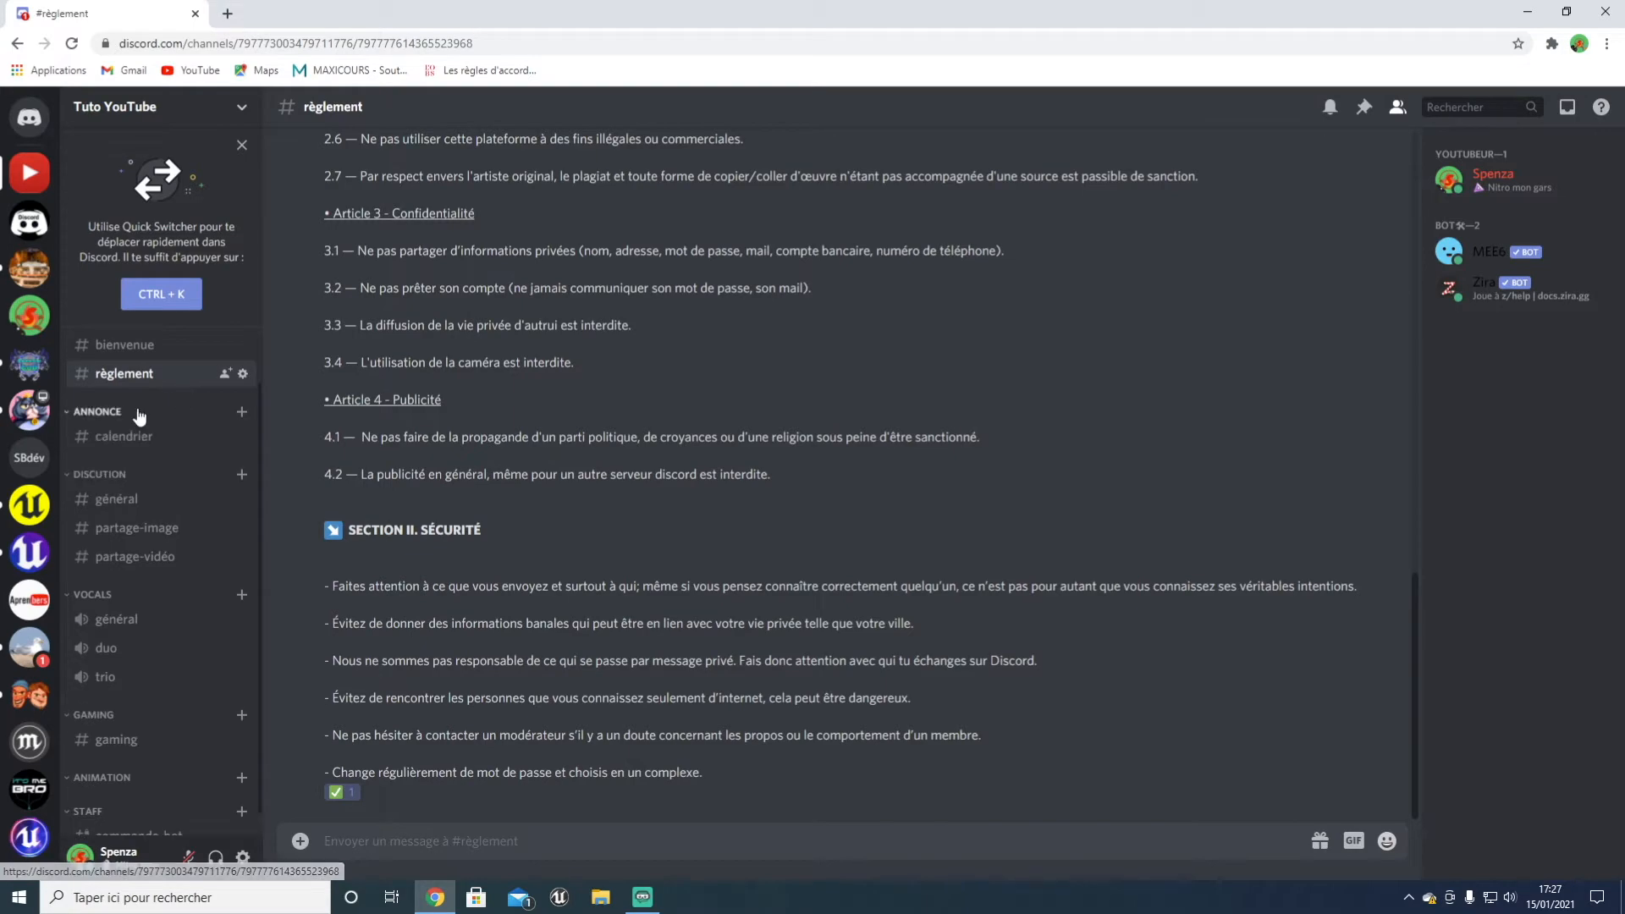
# Step: Create a text channel named sondage in the ANNONCE category
pyautogui.click(242, 413)
pyautogui.write('sondagh')
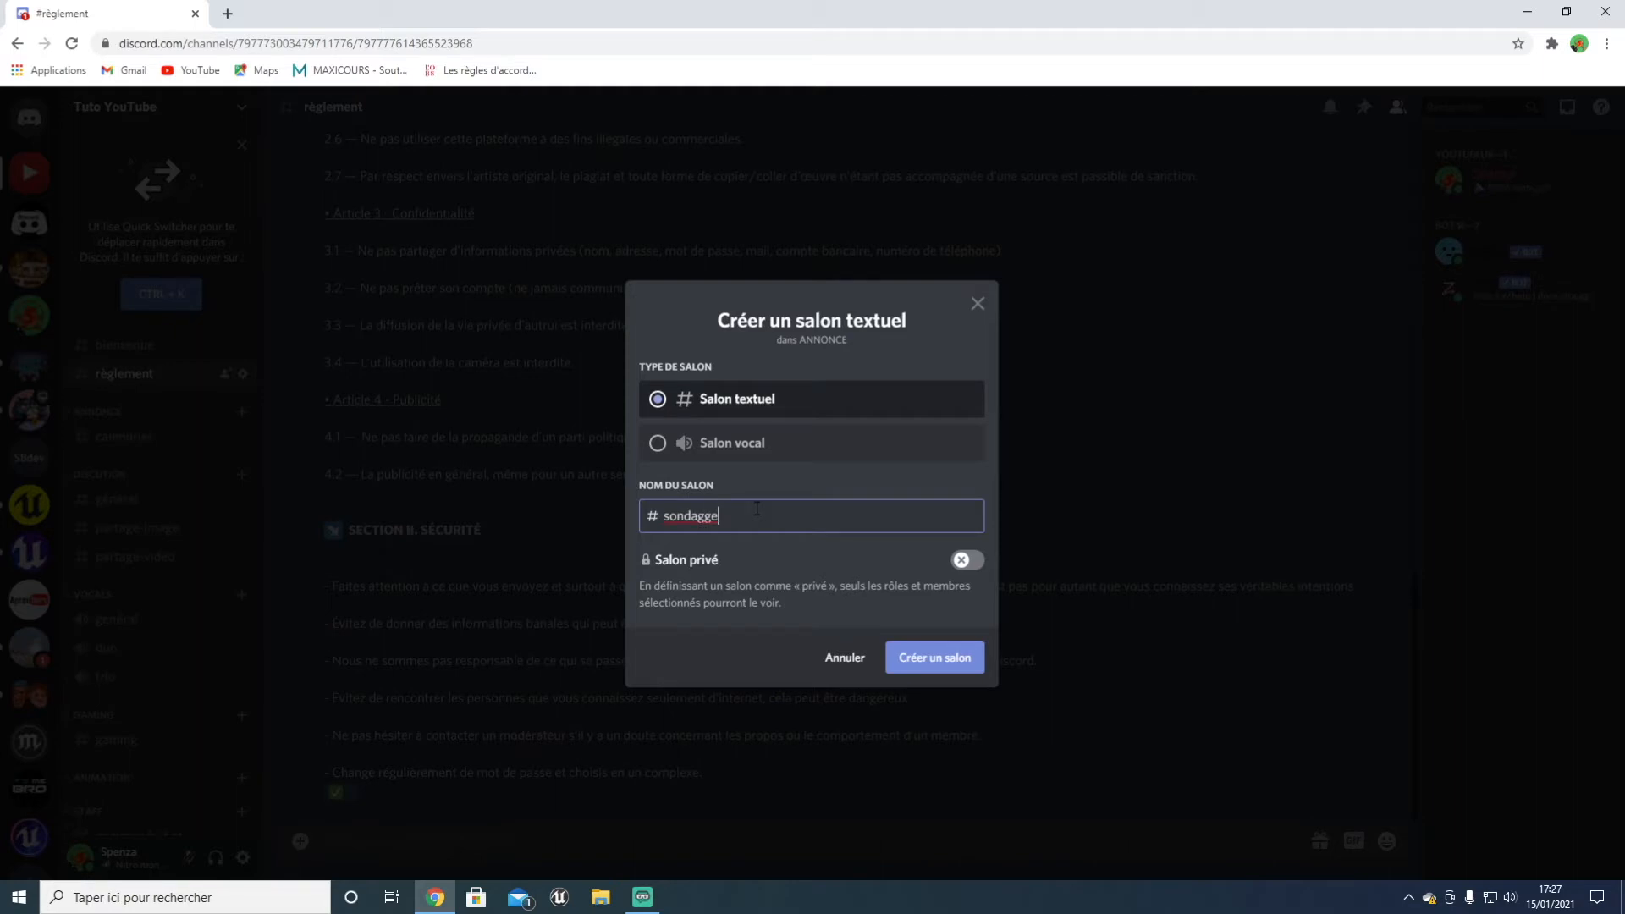
pyautogui.rightClick(756, 509)
pyautogui.click(680, 654)
pyautogui.click(928, 659)
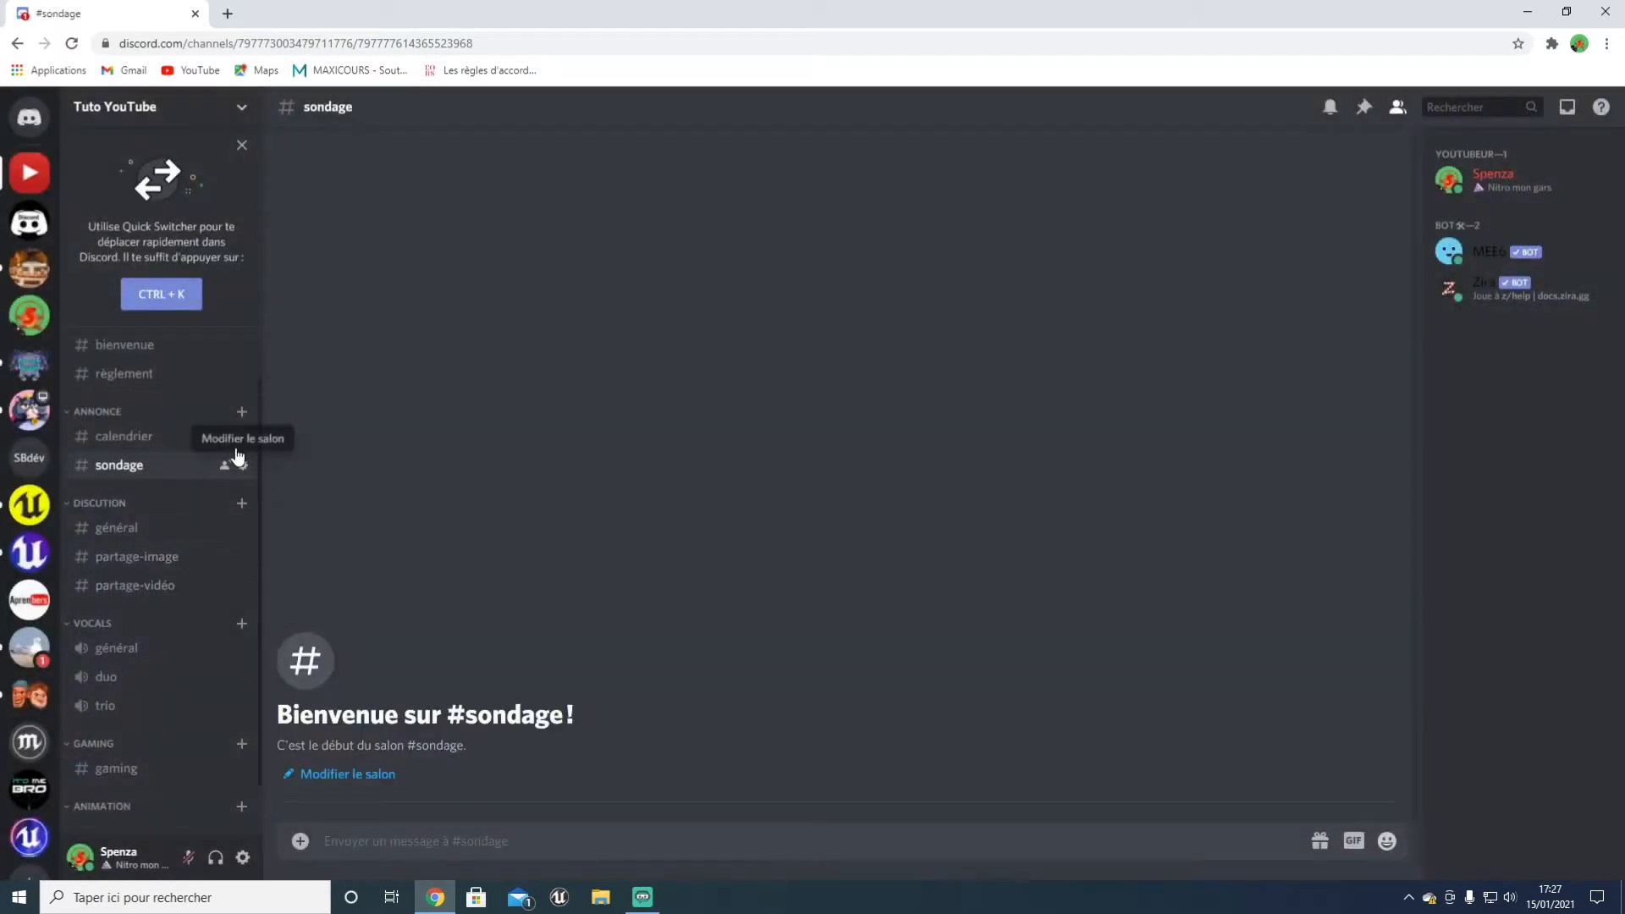
# Step: Create a text channel named idée-pour-le-serveur in the ANNONCE category
pyautogui.click(241, 411)
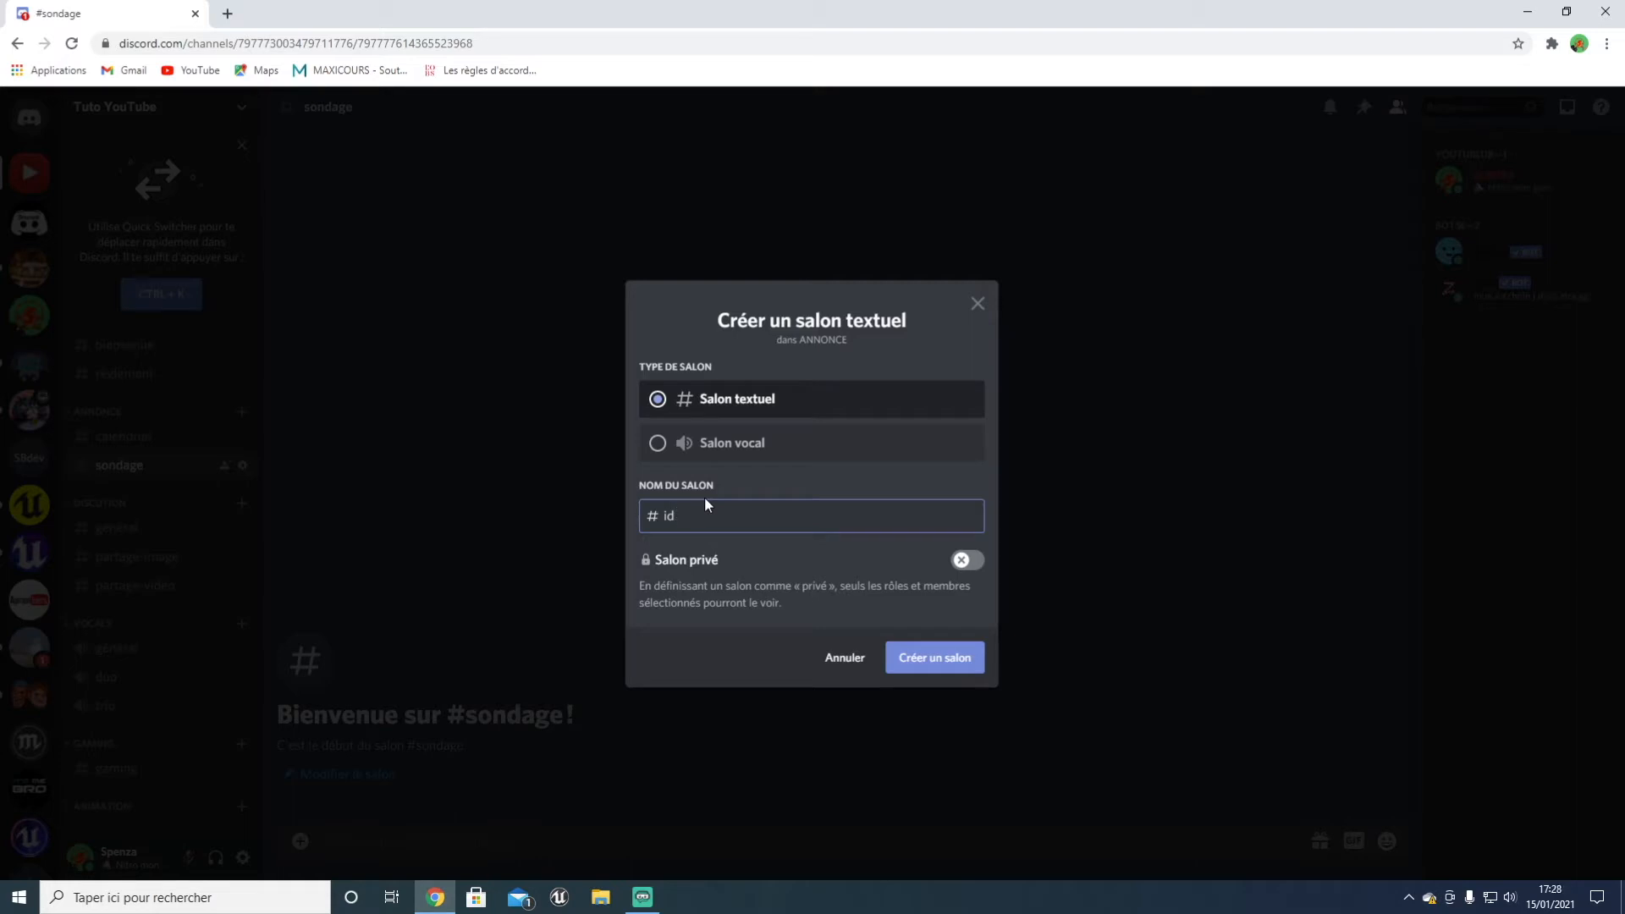
pyautogui.press('Tab')
pyautogui.press('Tab')
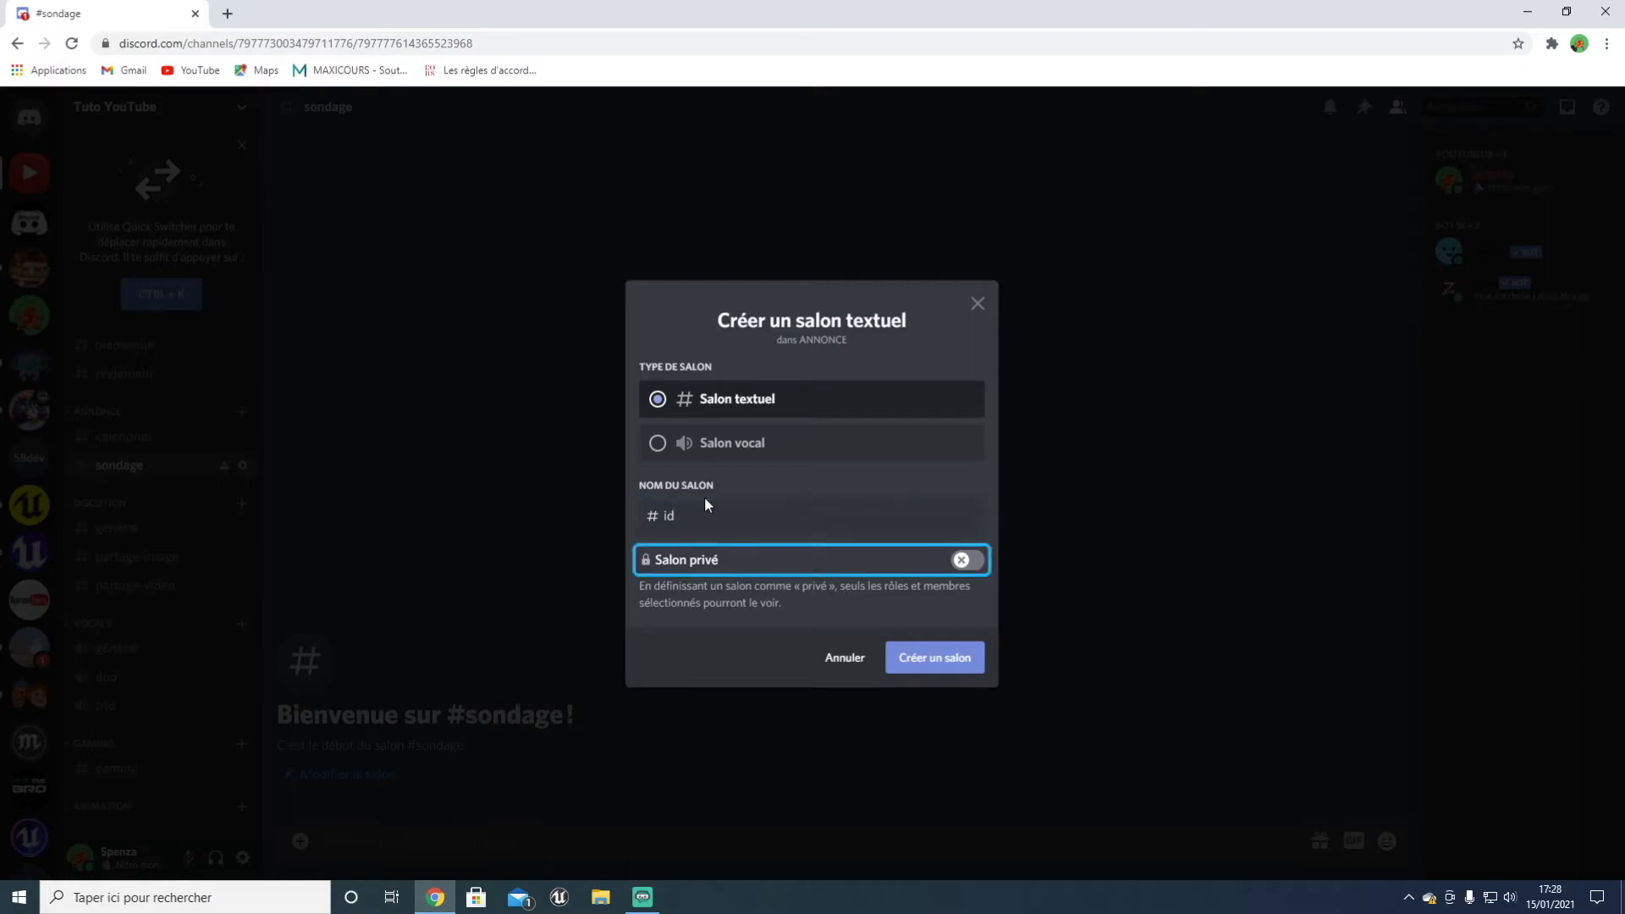
pyautogui.press('Tab')
pyautogui.press('Tab')
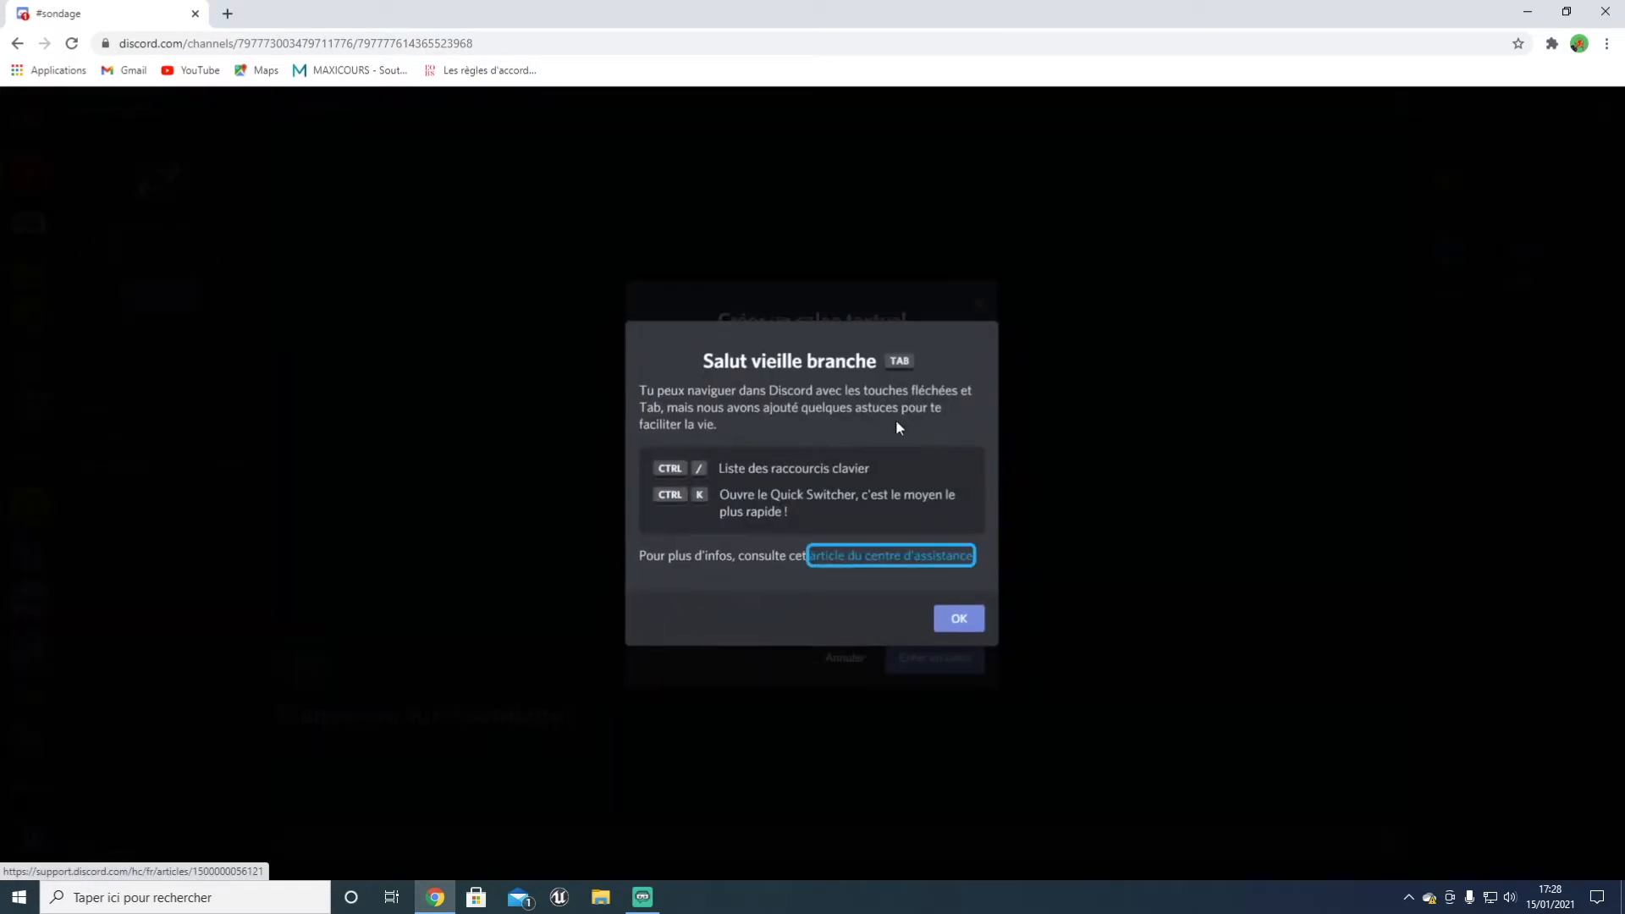
pyautogui.click(948, 620)
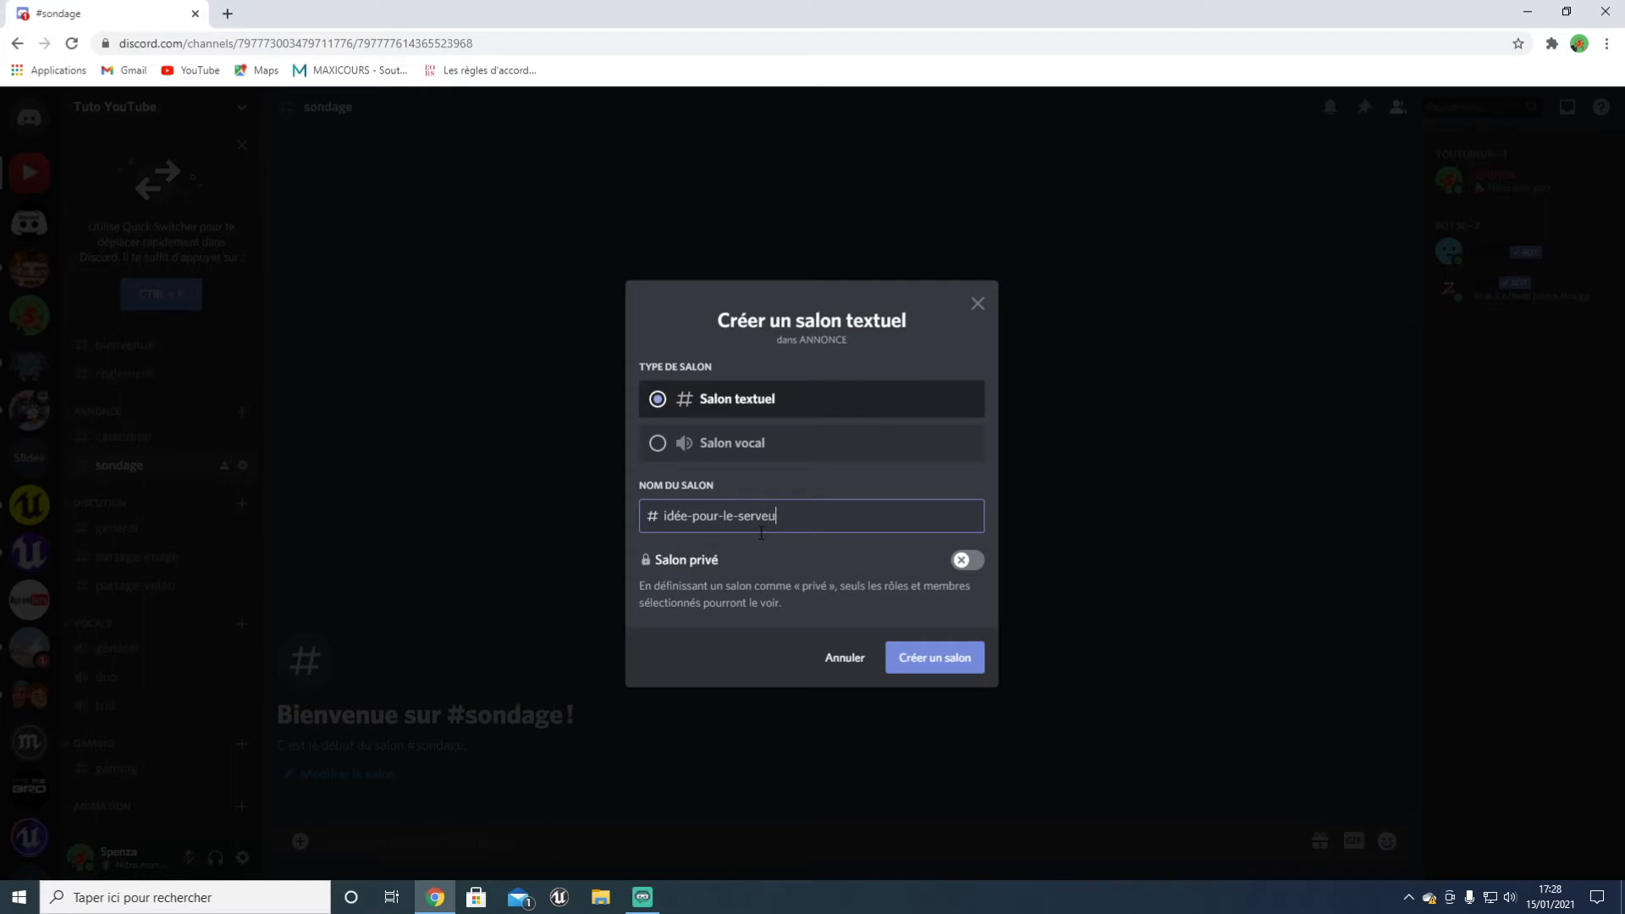
pyautogui.click(963, 667)
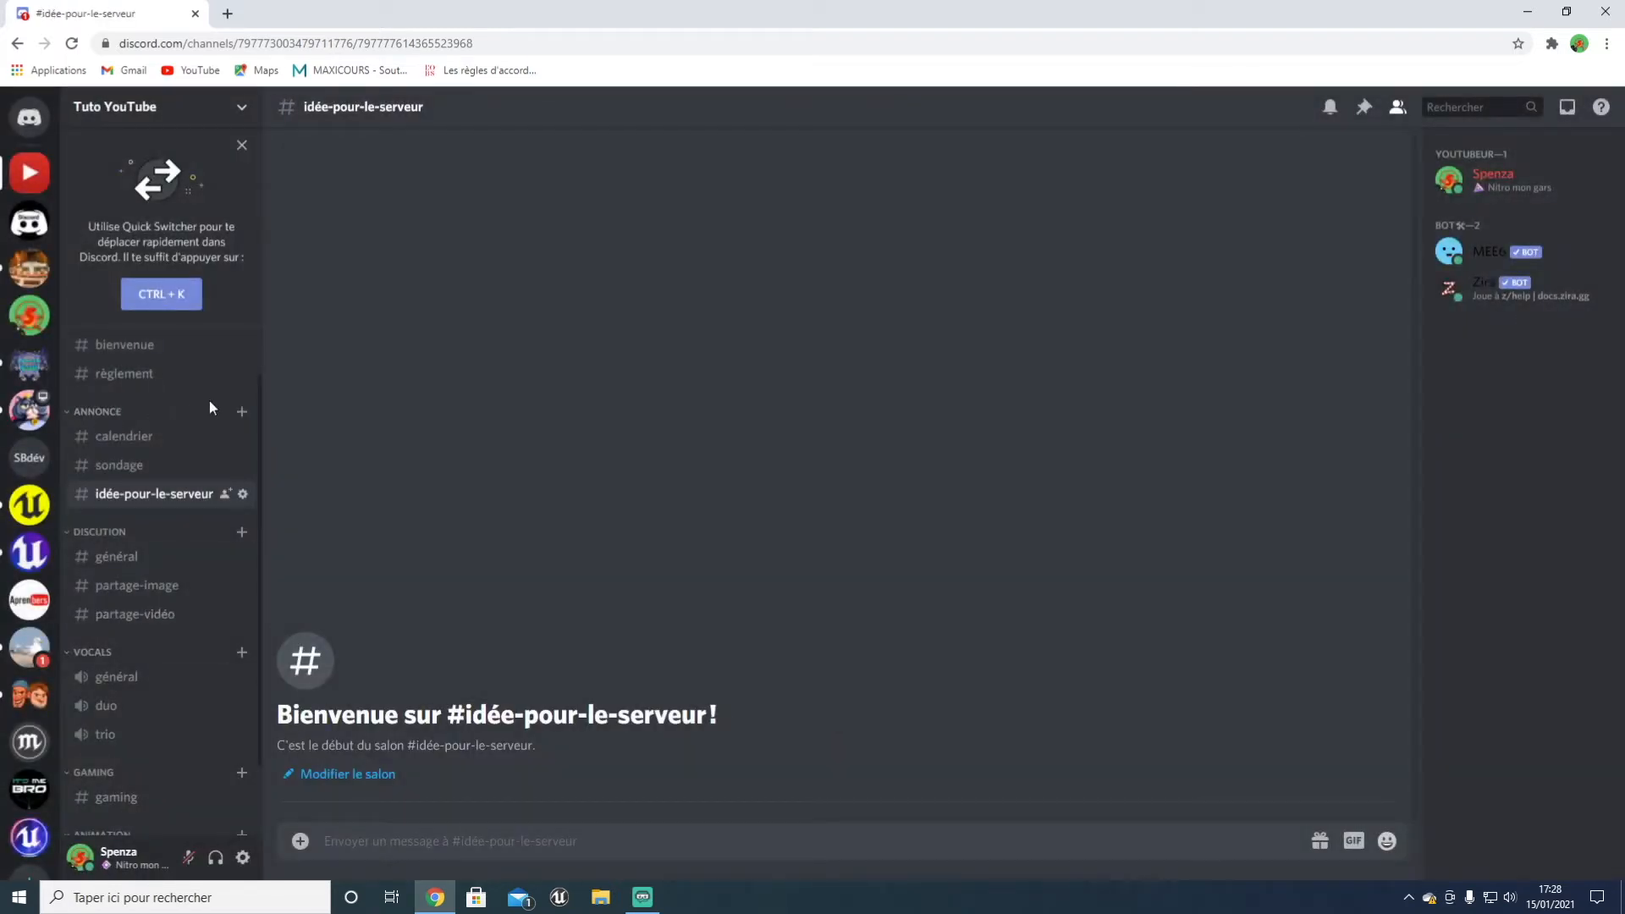
# Step: Consult the channels and member list of the Spenza-Yt server as a reference, and return to the Tuto YouTube server
pyautogui.click(32, 323)
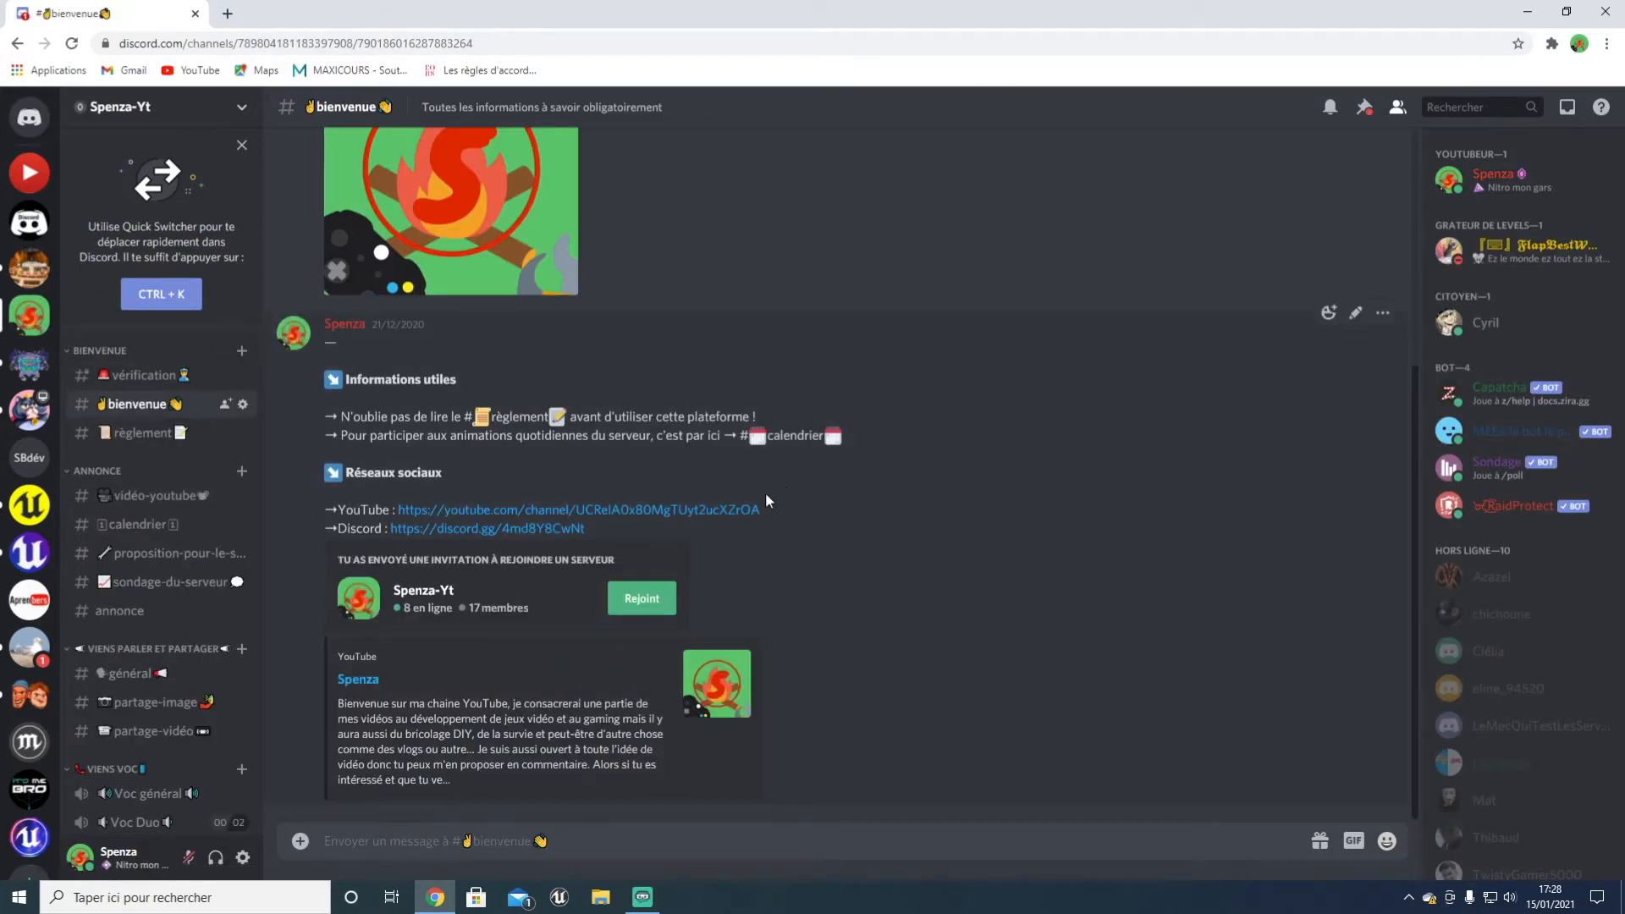
pyautogui.click(30, 173)
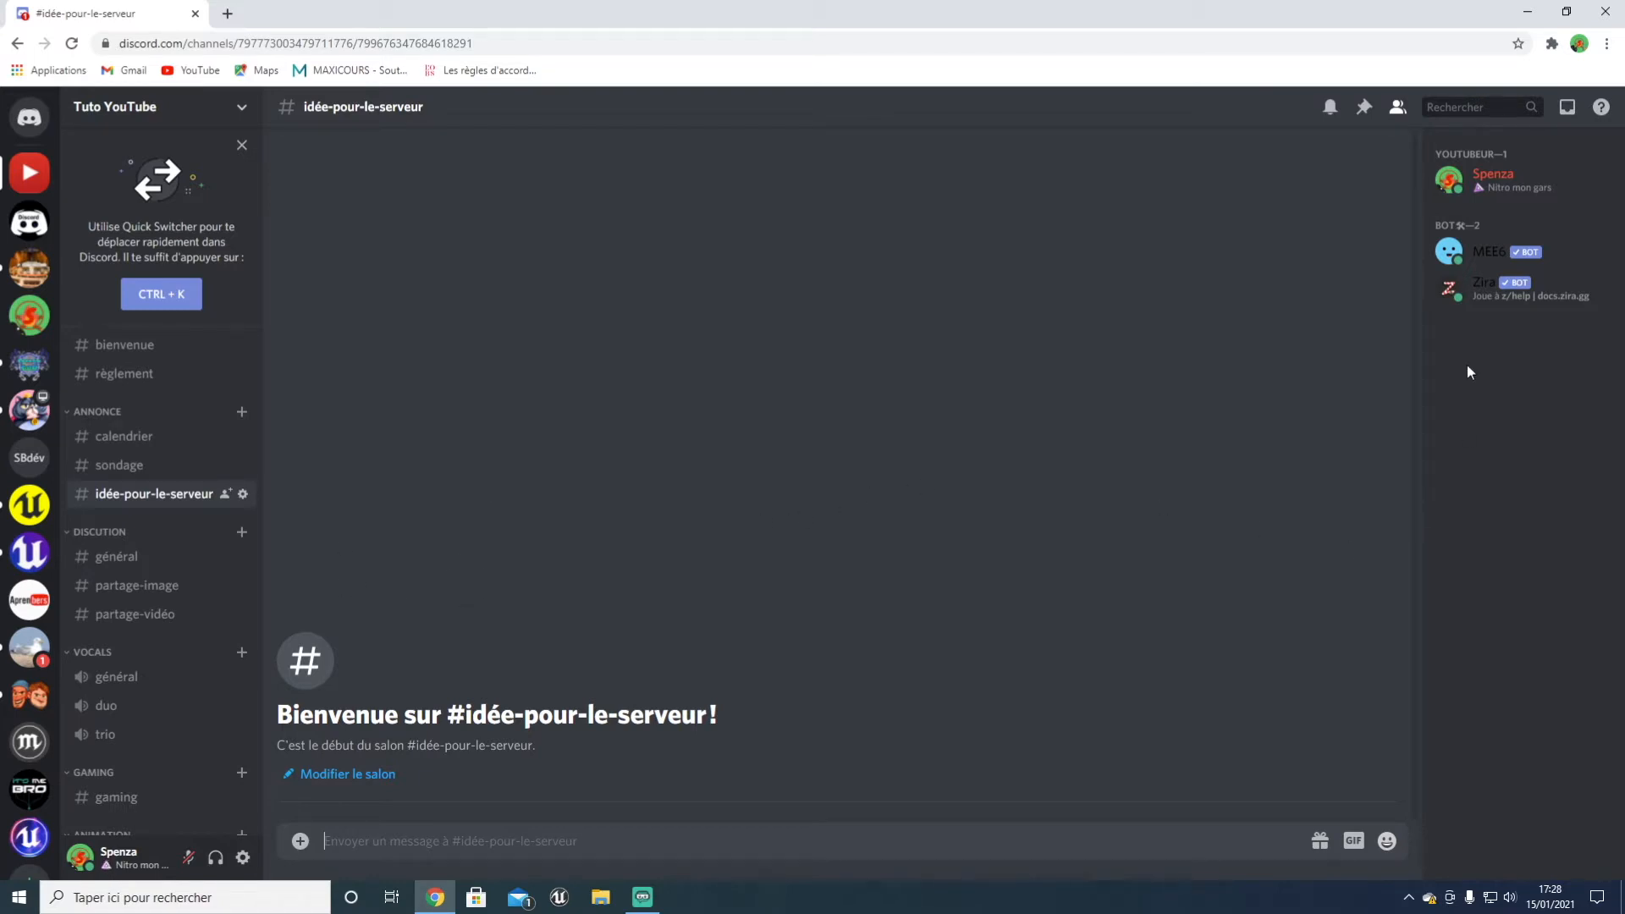
pyautogui.click(1465, 305)
pyautogui.rightClick(1491, 293)
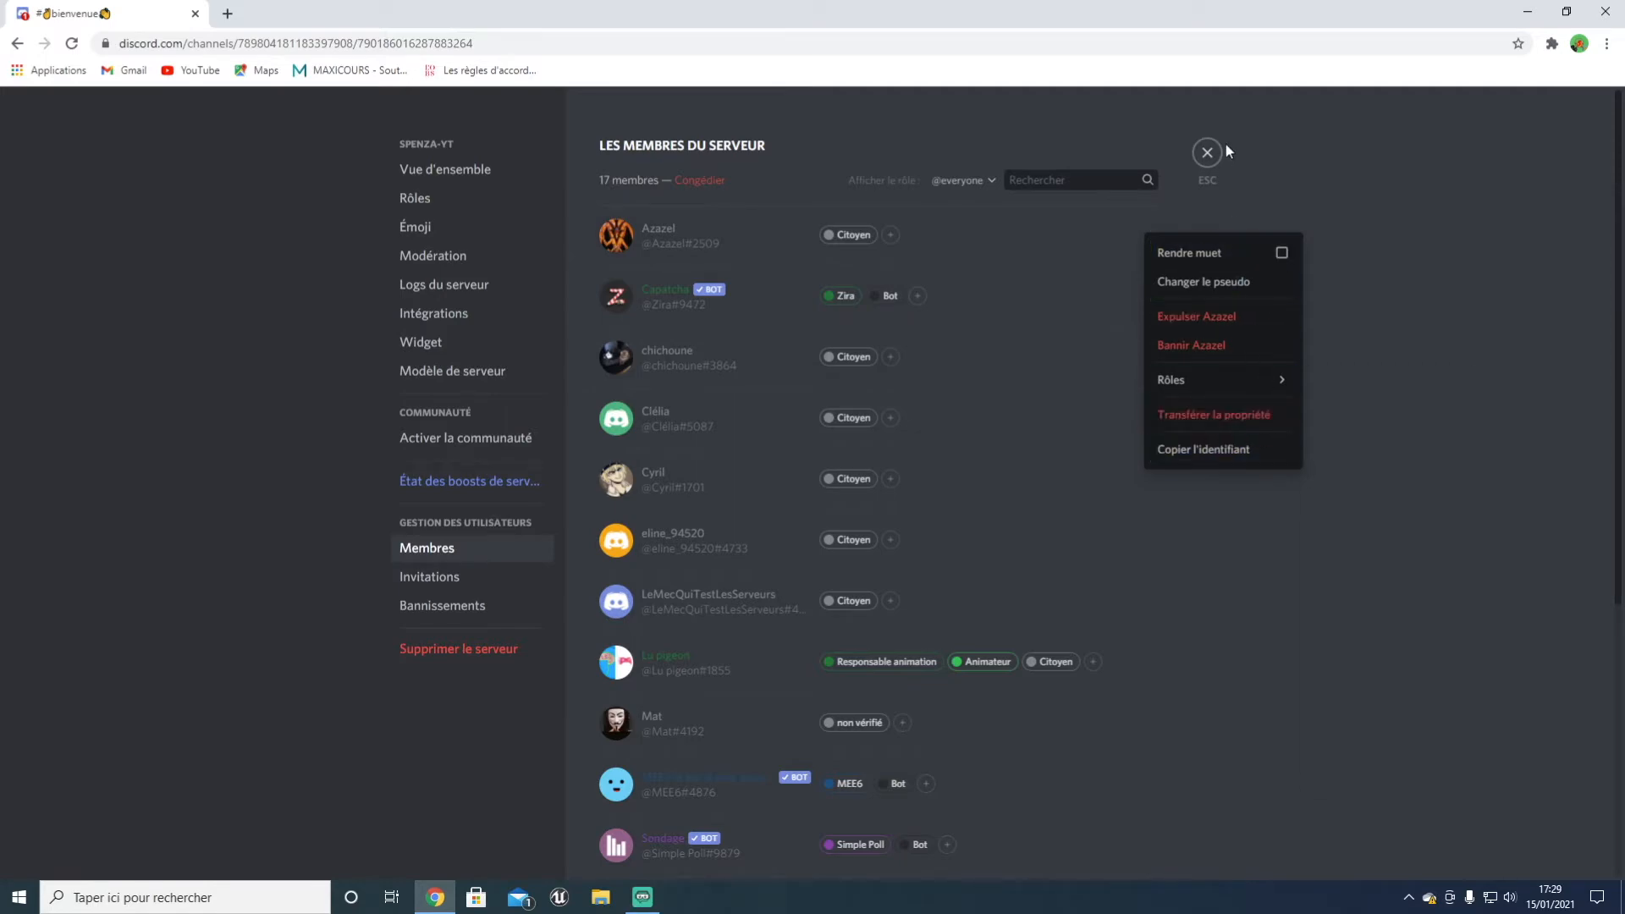
pyautogui.click(1201, 151)
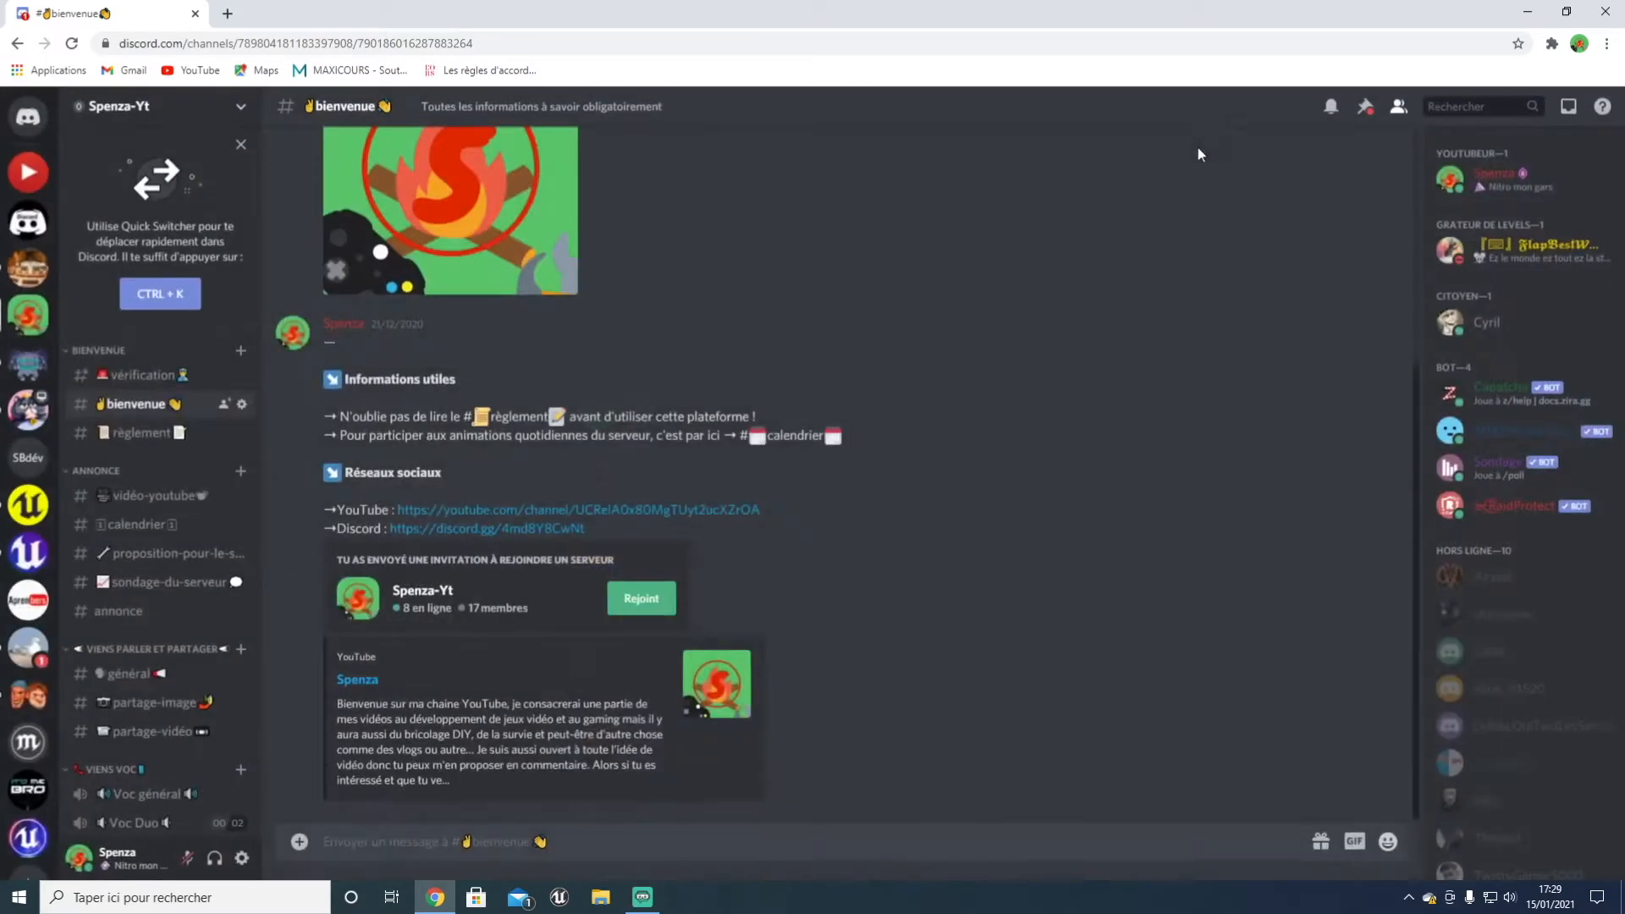
pyautogui.click(34, 166)
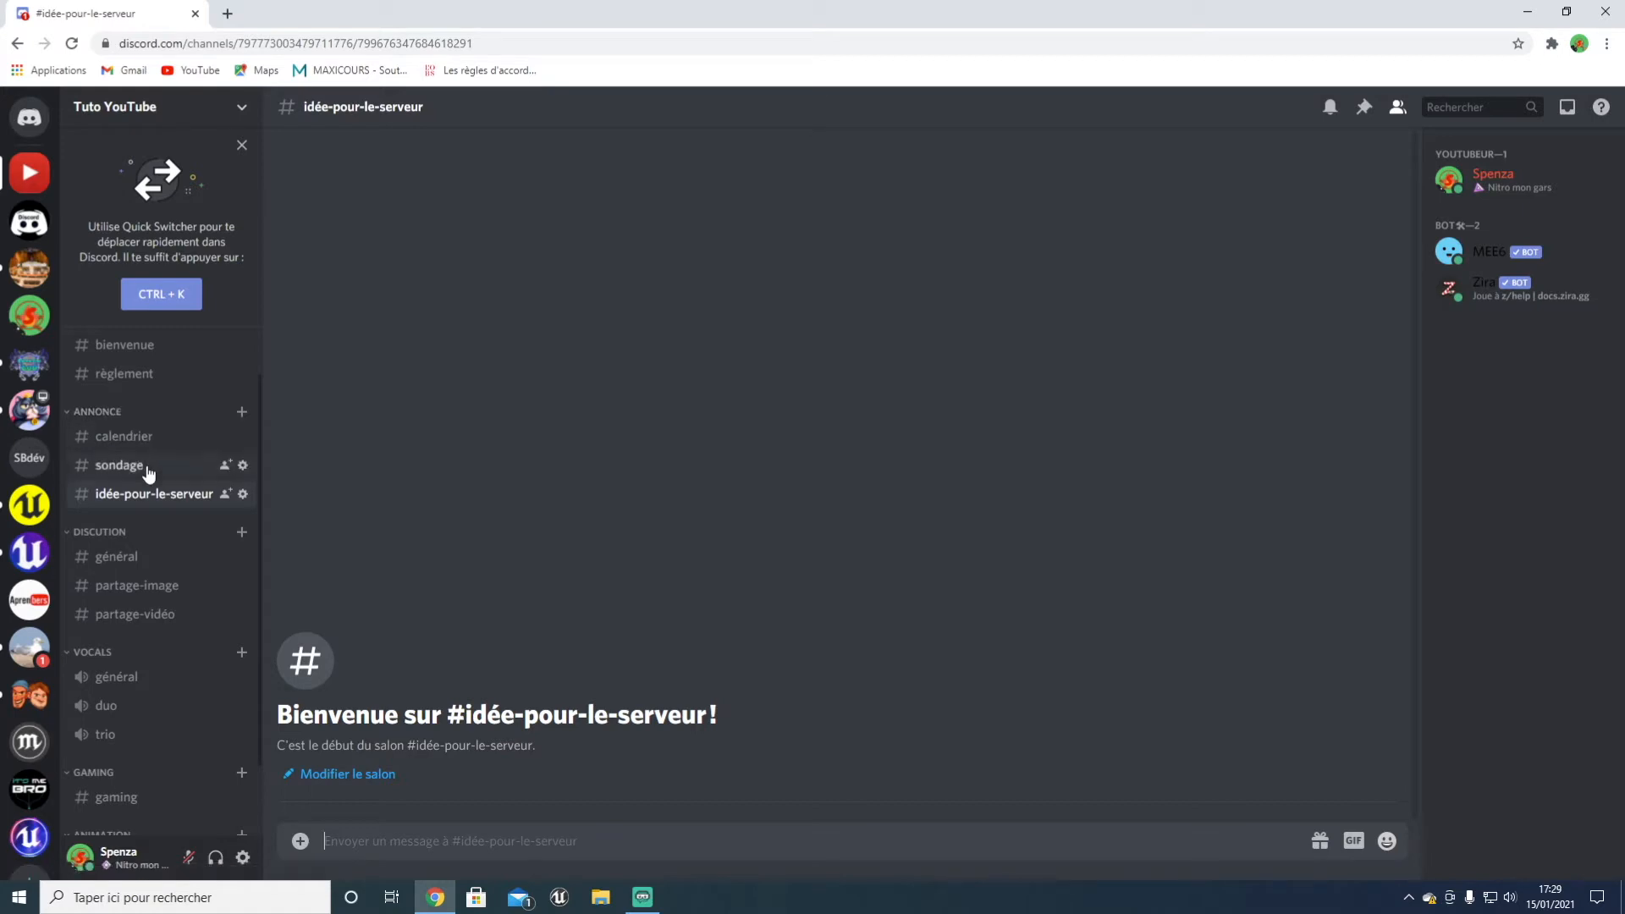
# Step: Move the sondage channel below idée-pour-le-serveur in the ANNONCE category
pyautogui.click(132, 444)
pyautogui.click(156, 466)
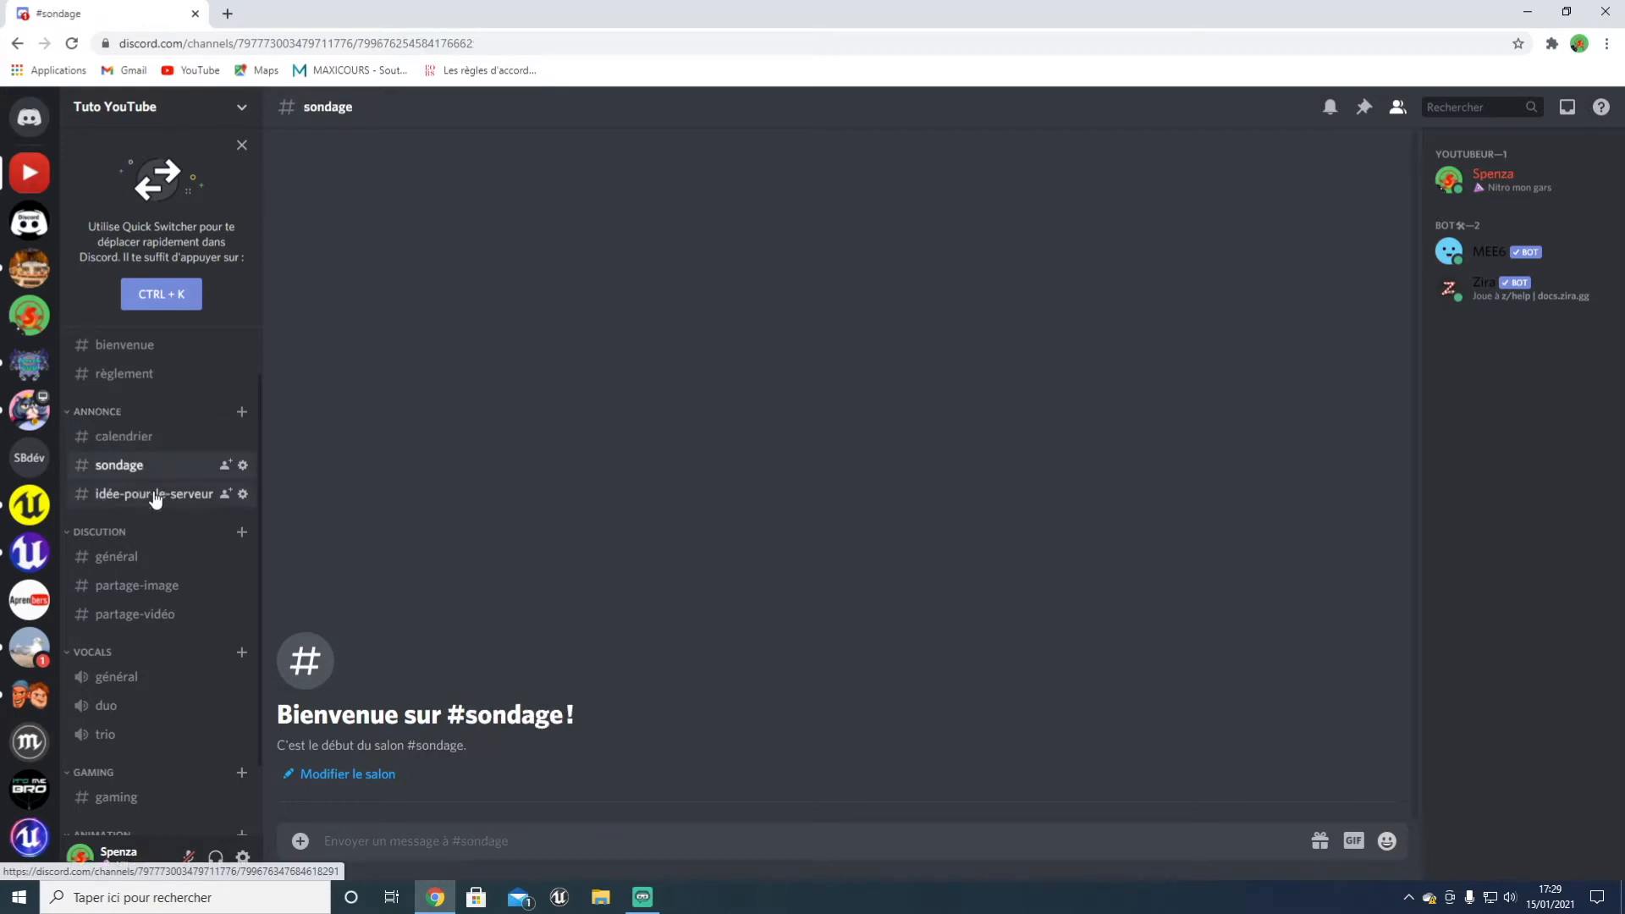
pyautogui.click(161, 493)
pyautogui.click(157, 465)
pyautogui.moveTo(157, 465); pyautogui.dragTo(128, 497)
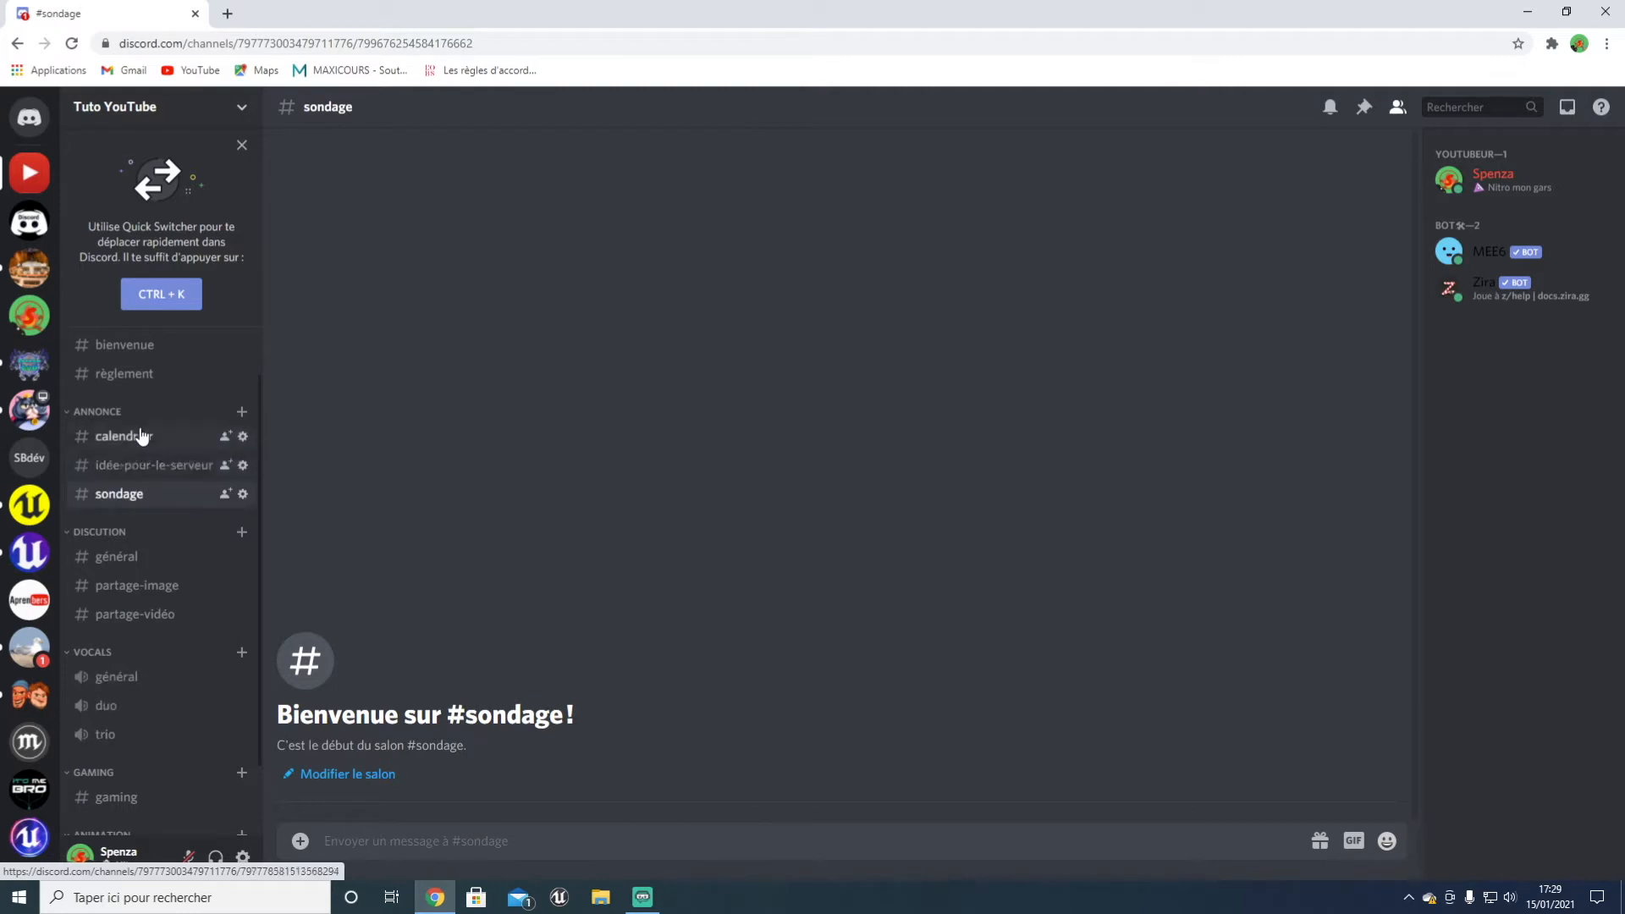
# Step: Create a non-private text channel named nouveauté in the ANNONCE category
pyautogui.click(243, 412)
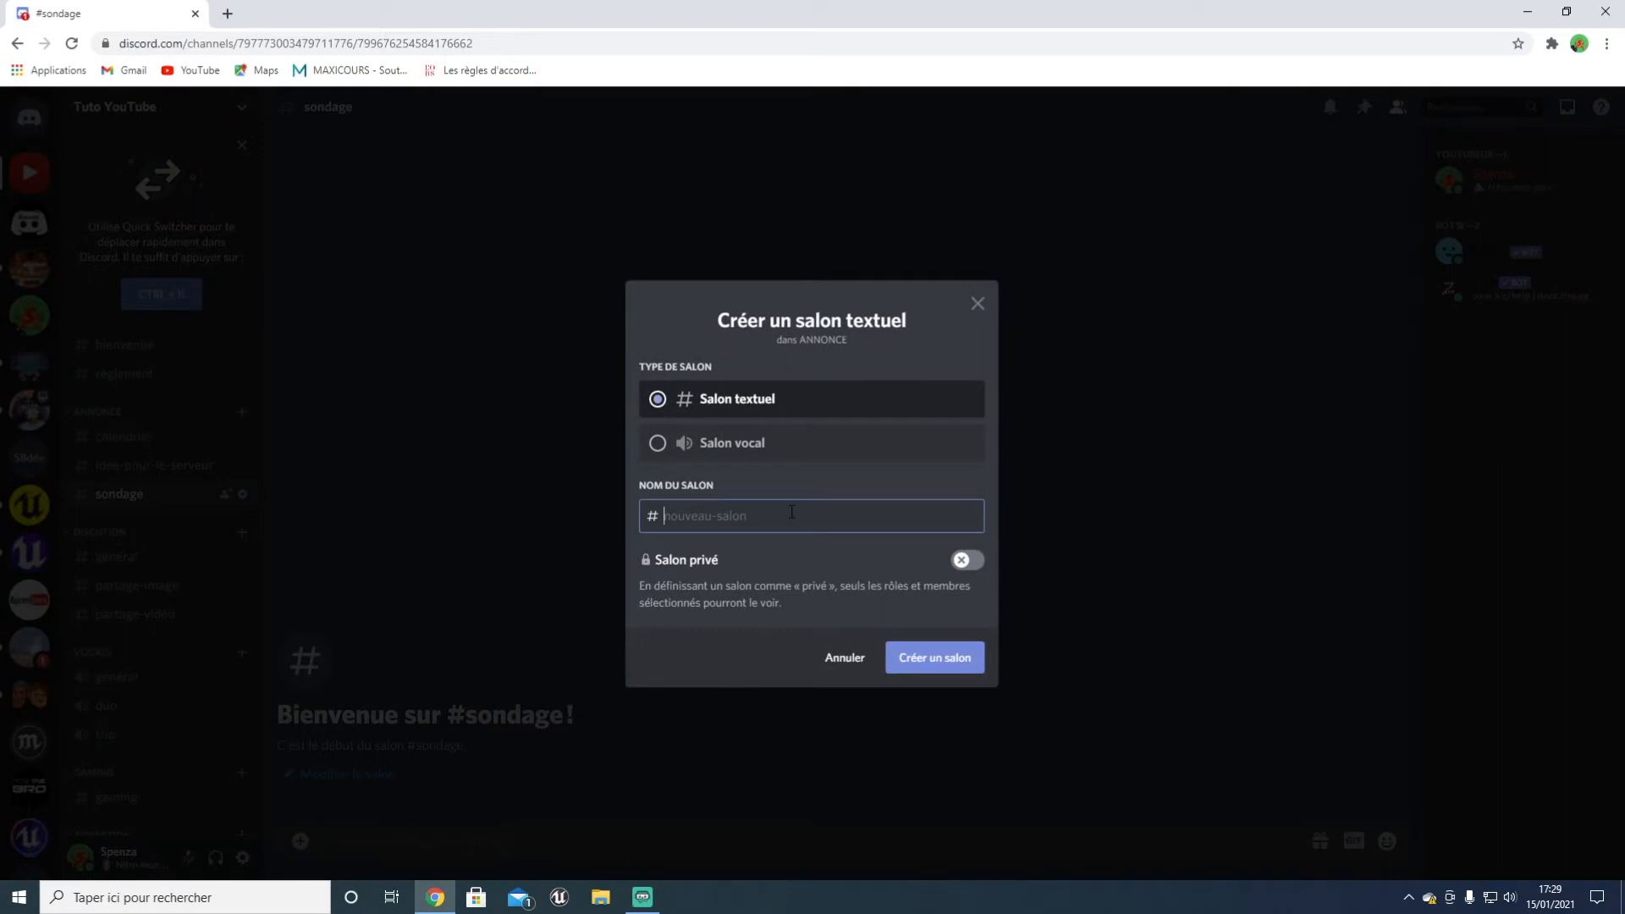
pyautogui.write('nouveauté')
pyautogui.rightClick(791, 509)
pyautogui.click(717, 569)
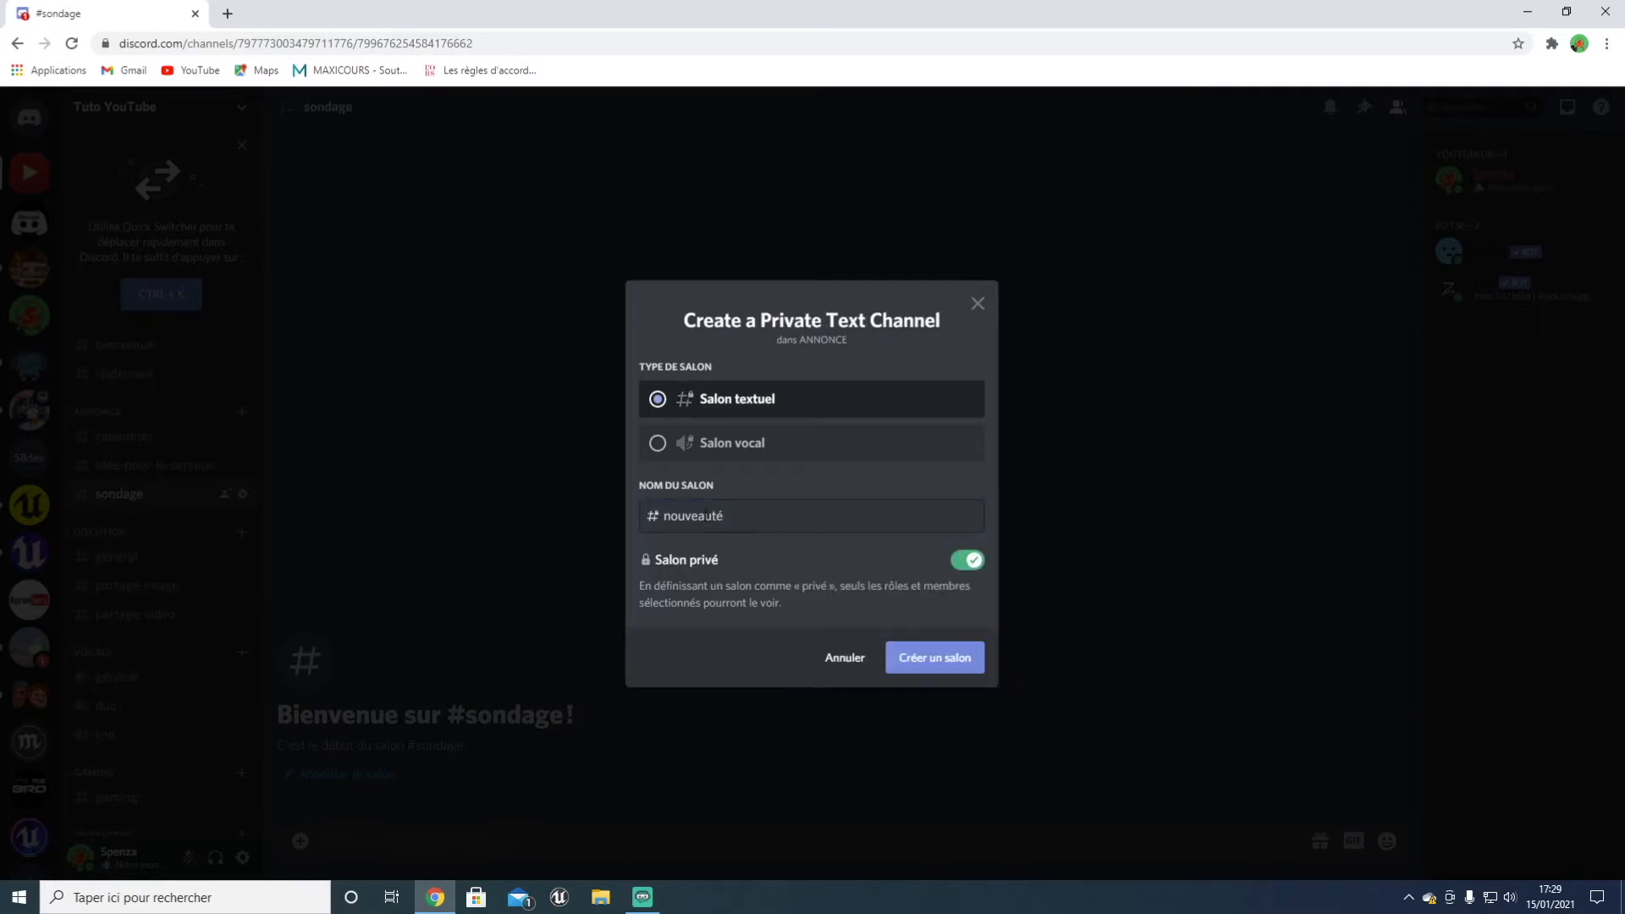
pyautogui.click(969, 560)
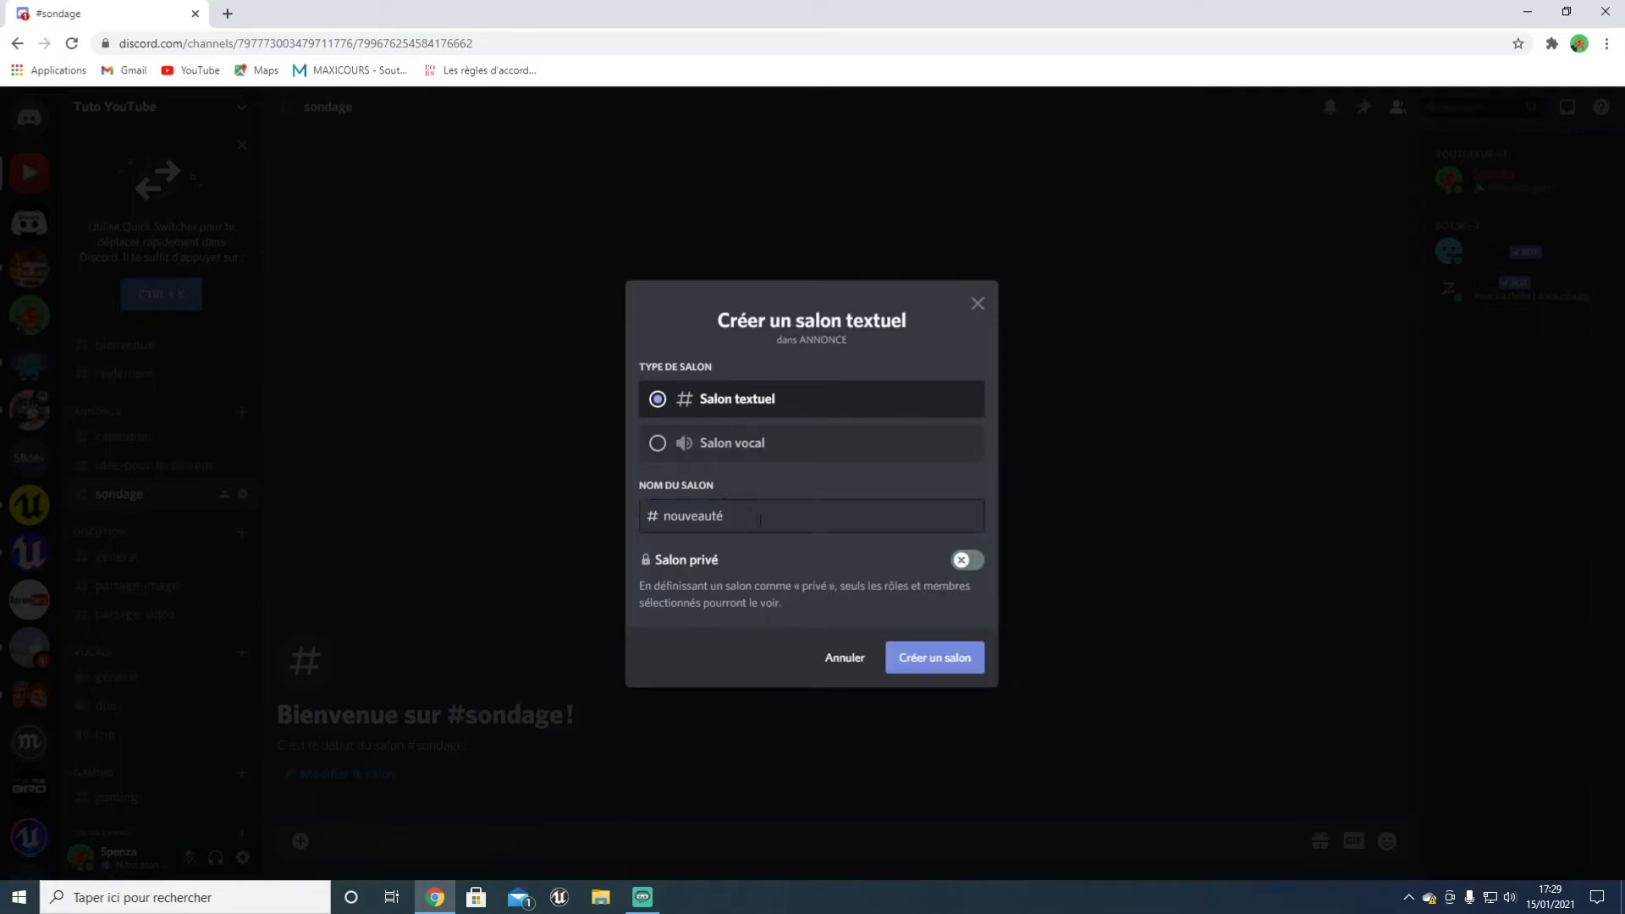
pyautogui.click(929, 671)
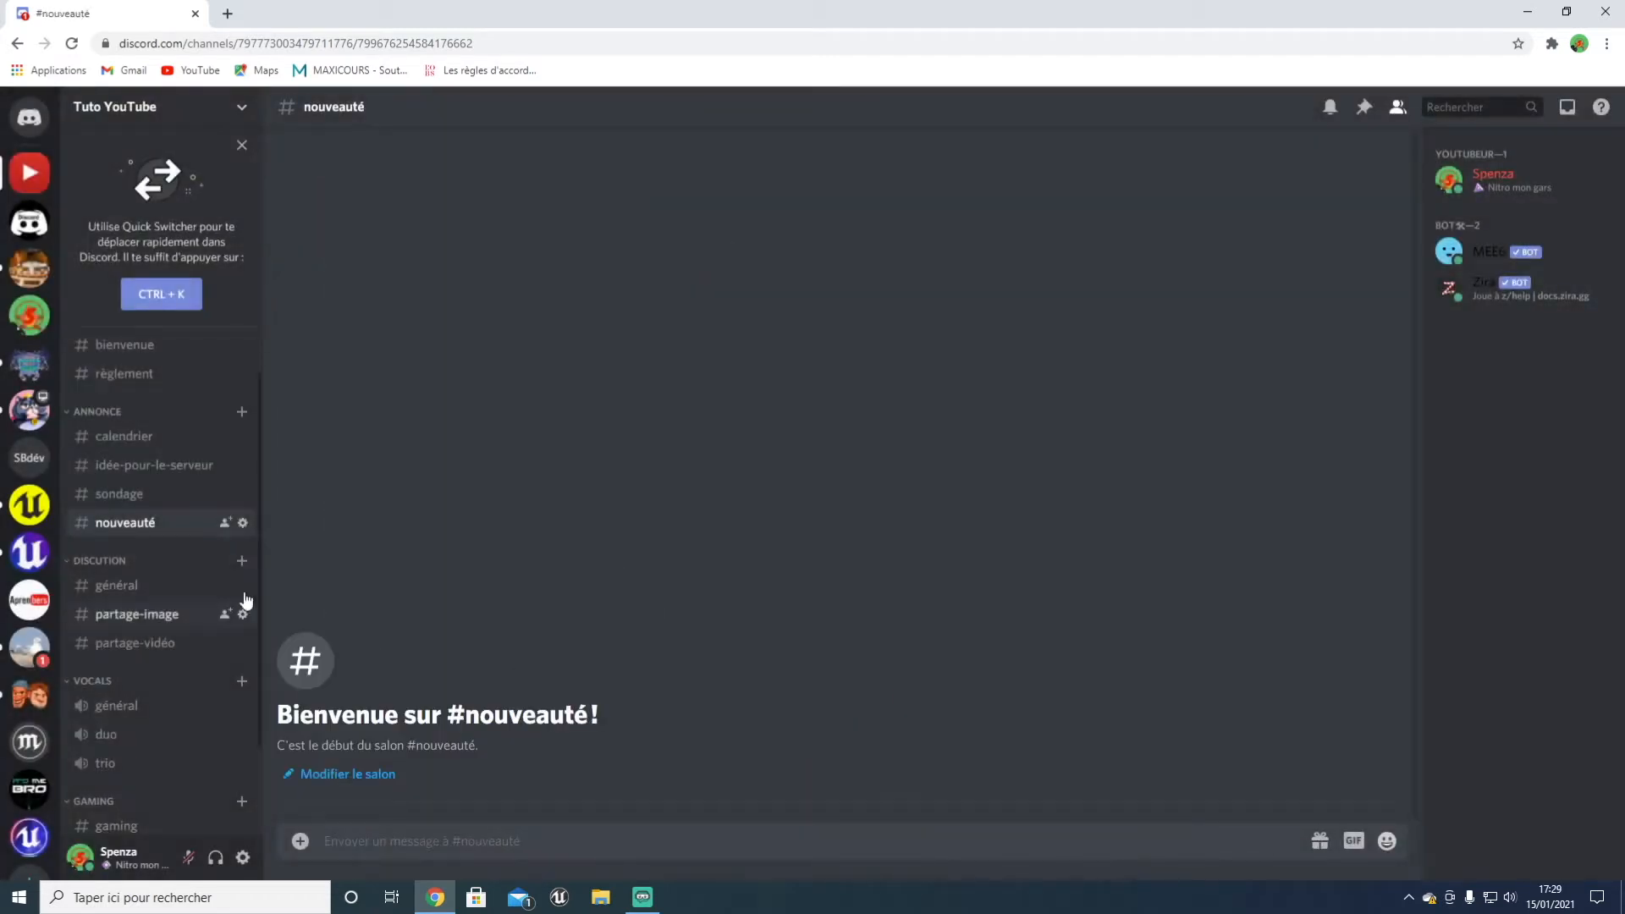
# Step: Move the nouveauté channel directly below calendrier in the ANNONCE category
pyautogui.moveTo(160, 524); pyautogui.dragTo(157, 428)
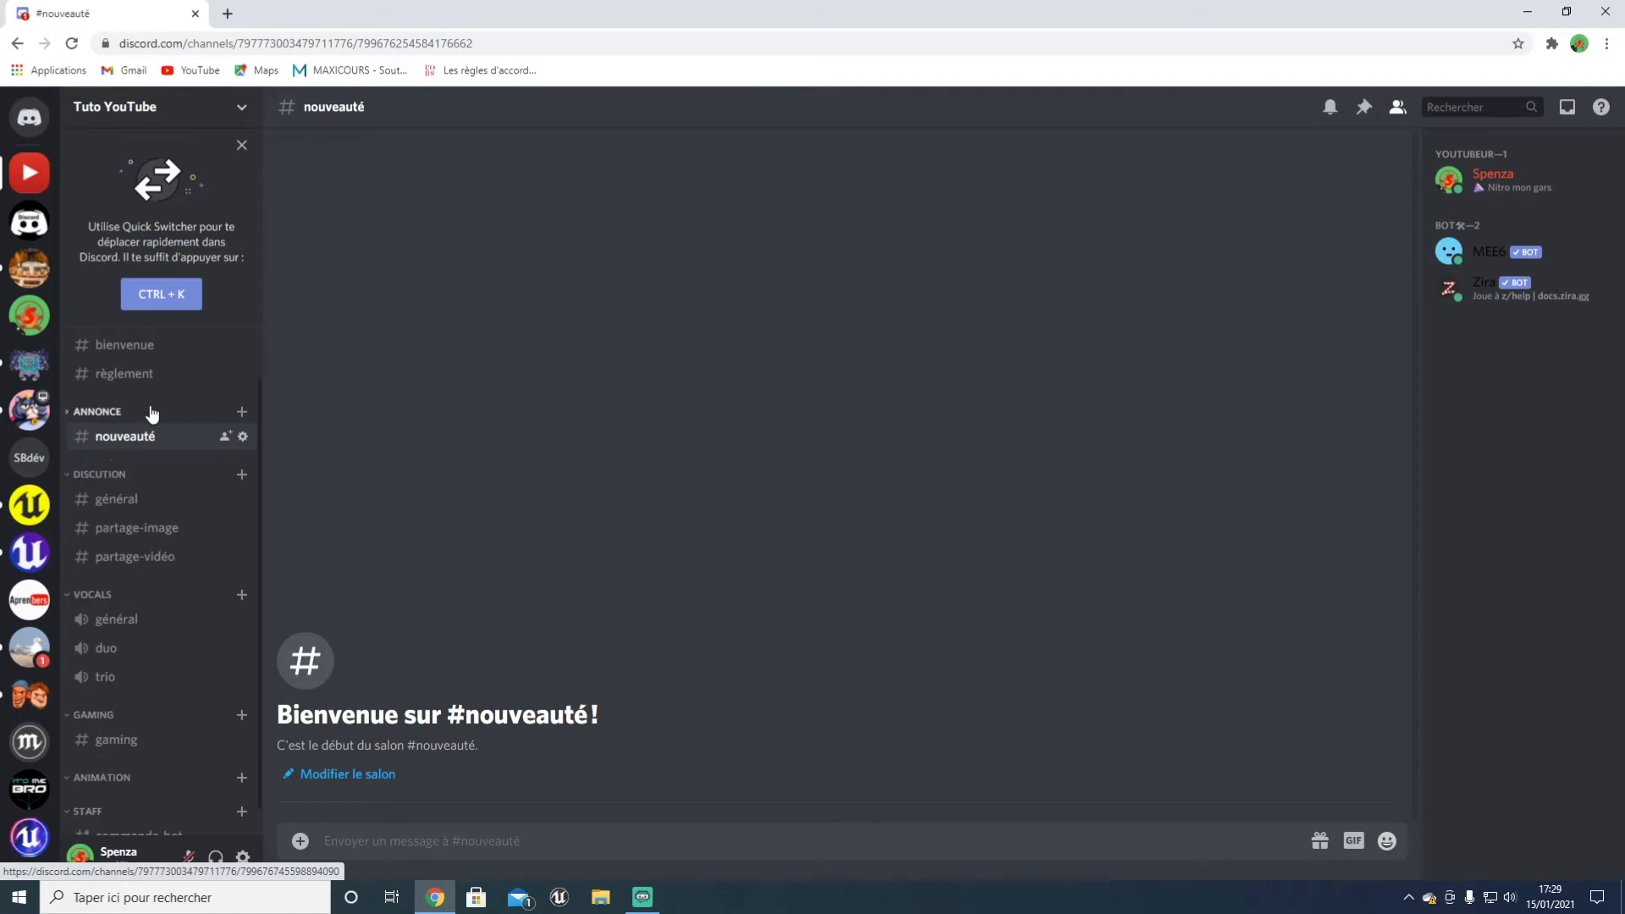
pyautogui.click(180, 442)
pyautogui.click(160, 491)
pyautogui.click(152, 465)
# Step: Add the non-vérifié role to the ANNONCE category's permissions, deny it Lire les salons textuels & voir les salons vocaux, and save
pyautogui.click(169, 415)
pyautogui.click(178, 416)
pyautogui.rightClick(178, 420)
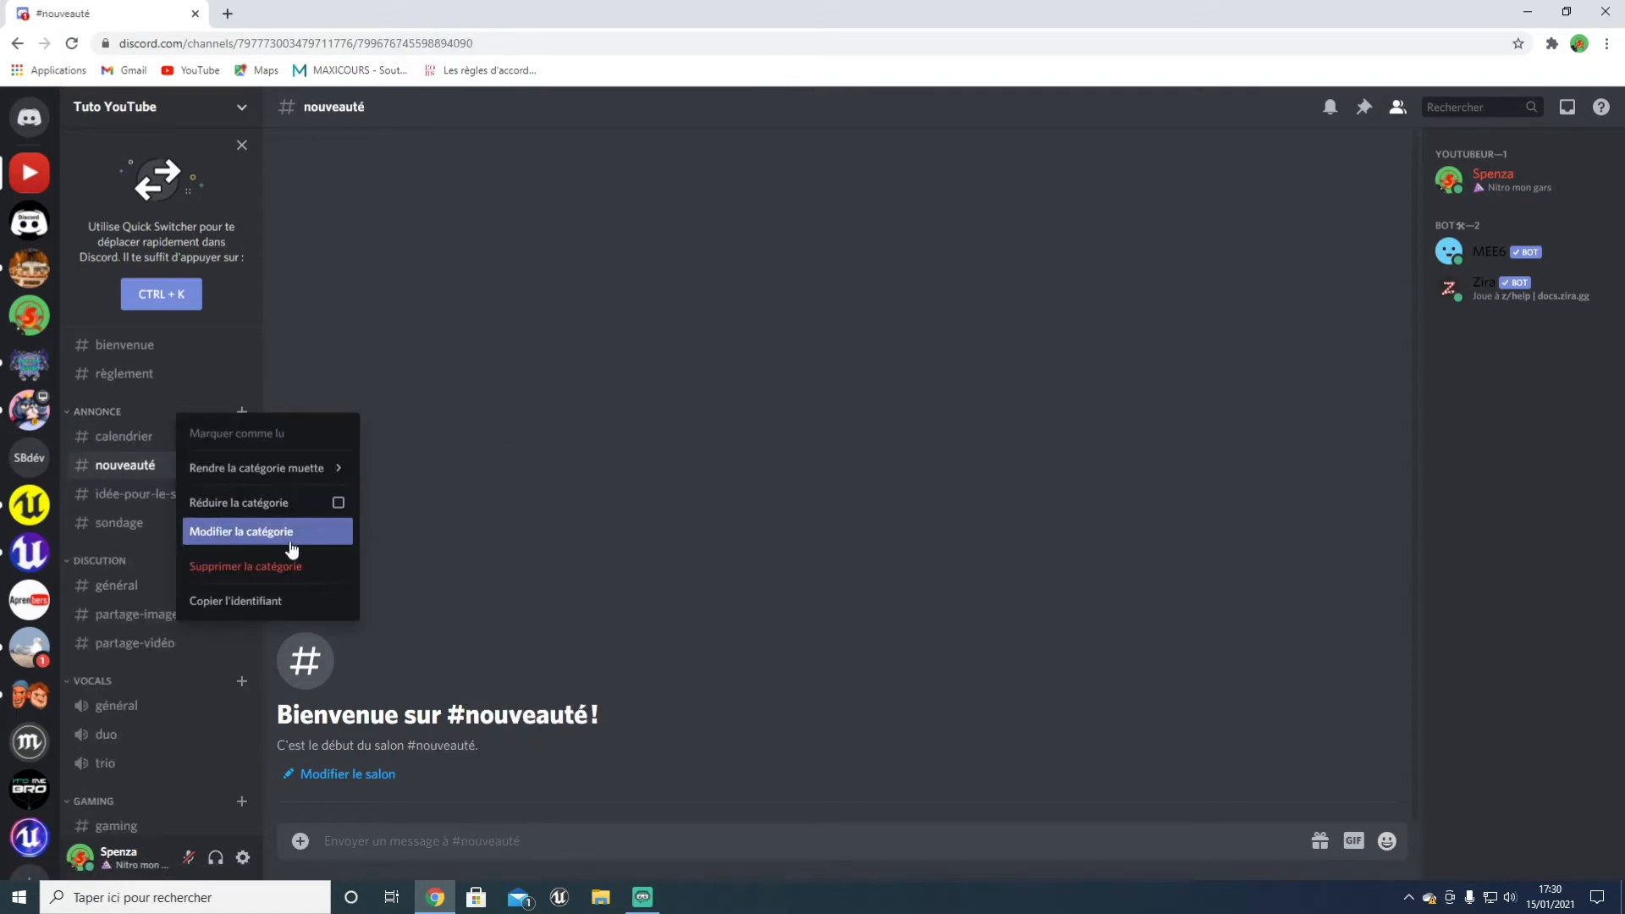
pyautogui.click(334, 531)
pyautogui.click(440, 198)
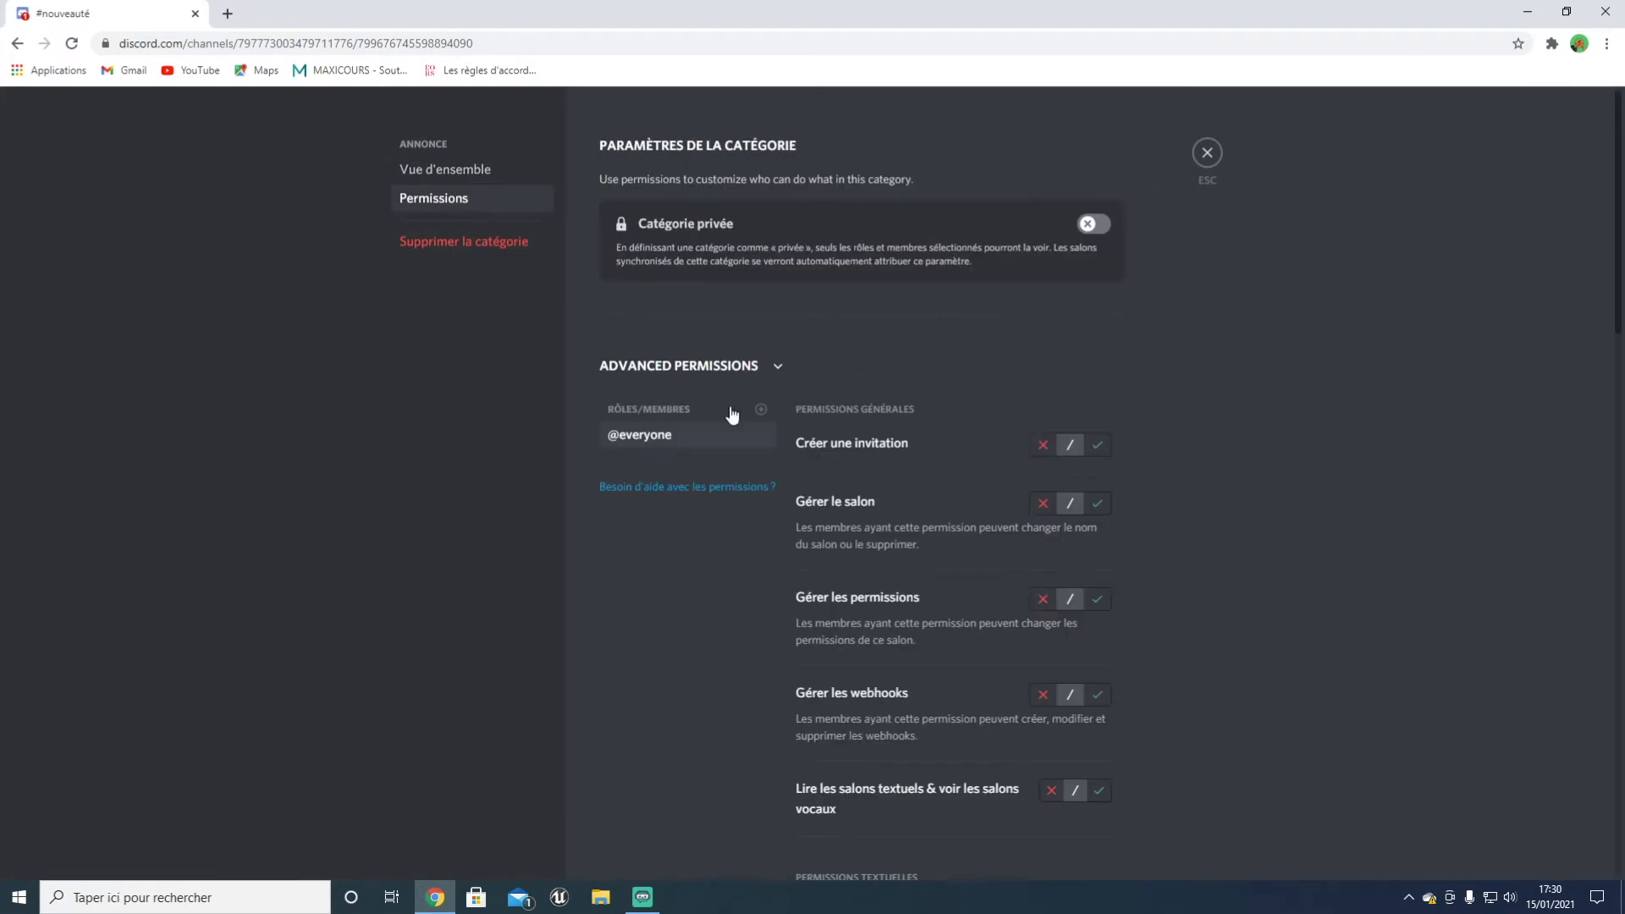
pyautogui.click(760, 410)
pyautogui.scroll(-3, 733, 567)
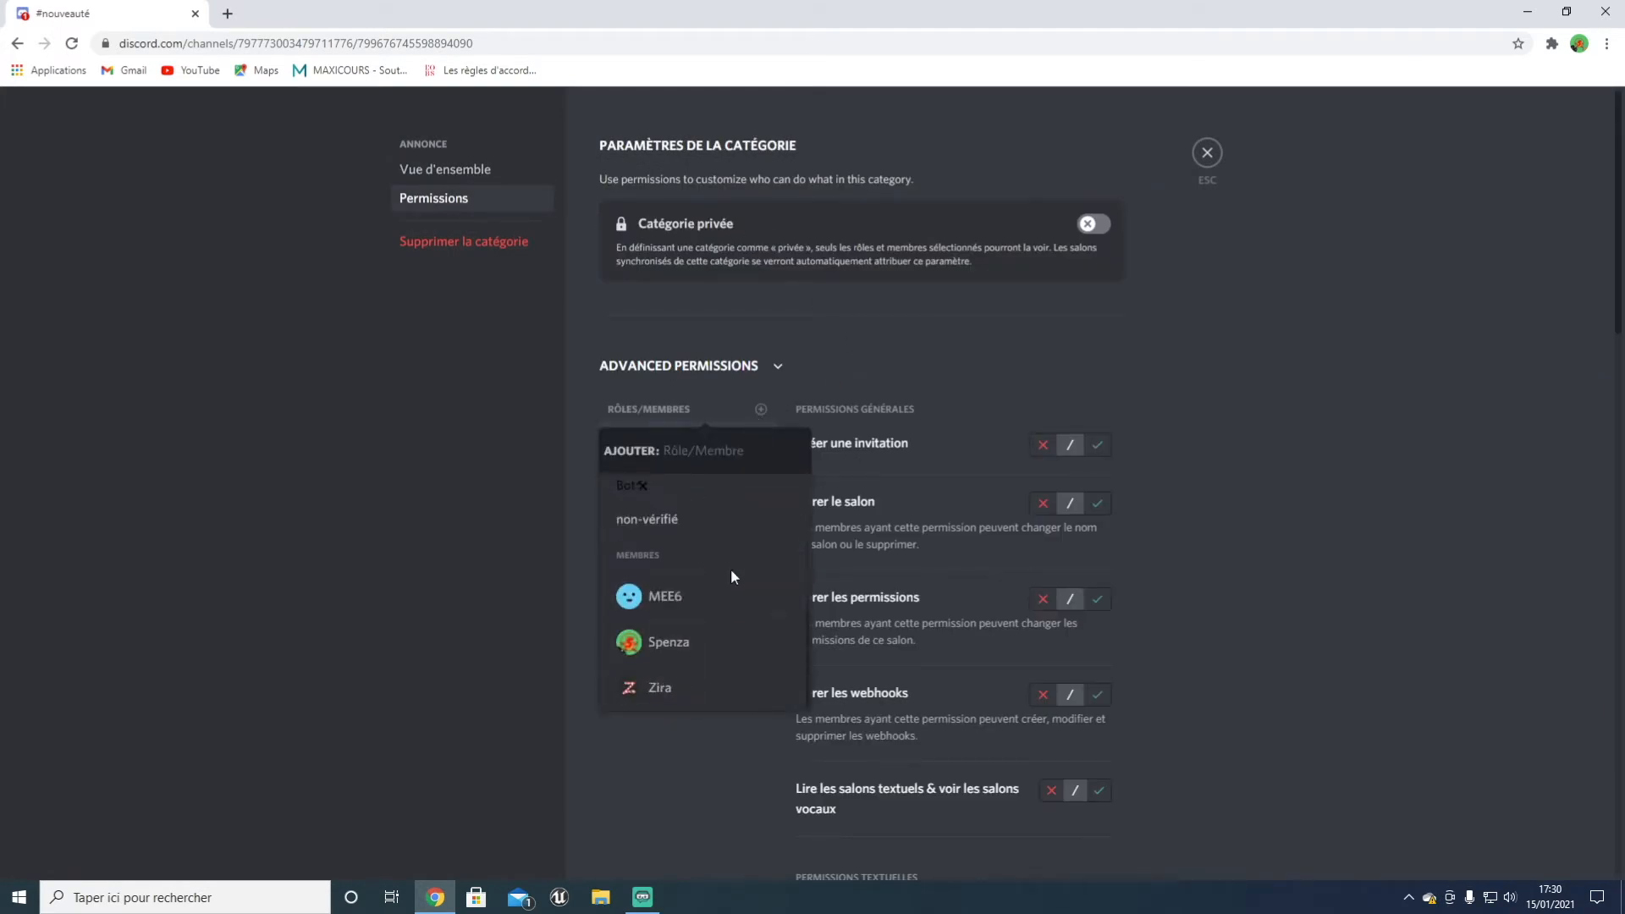
pyautogui.click(716, 528)
pyautogui.scroll(-8, 947, 519)
pyautogui.scroll(1, 985, 508)
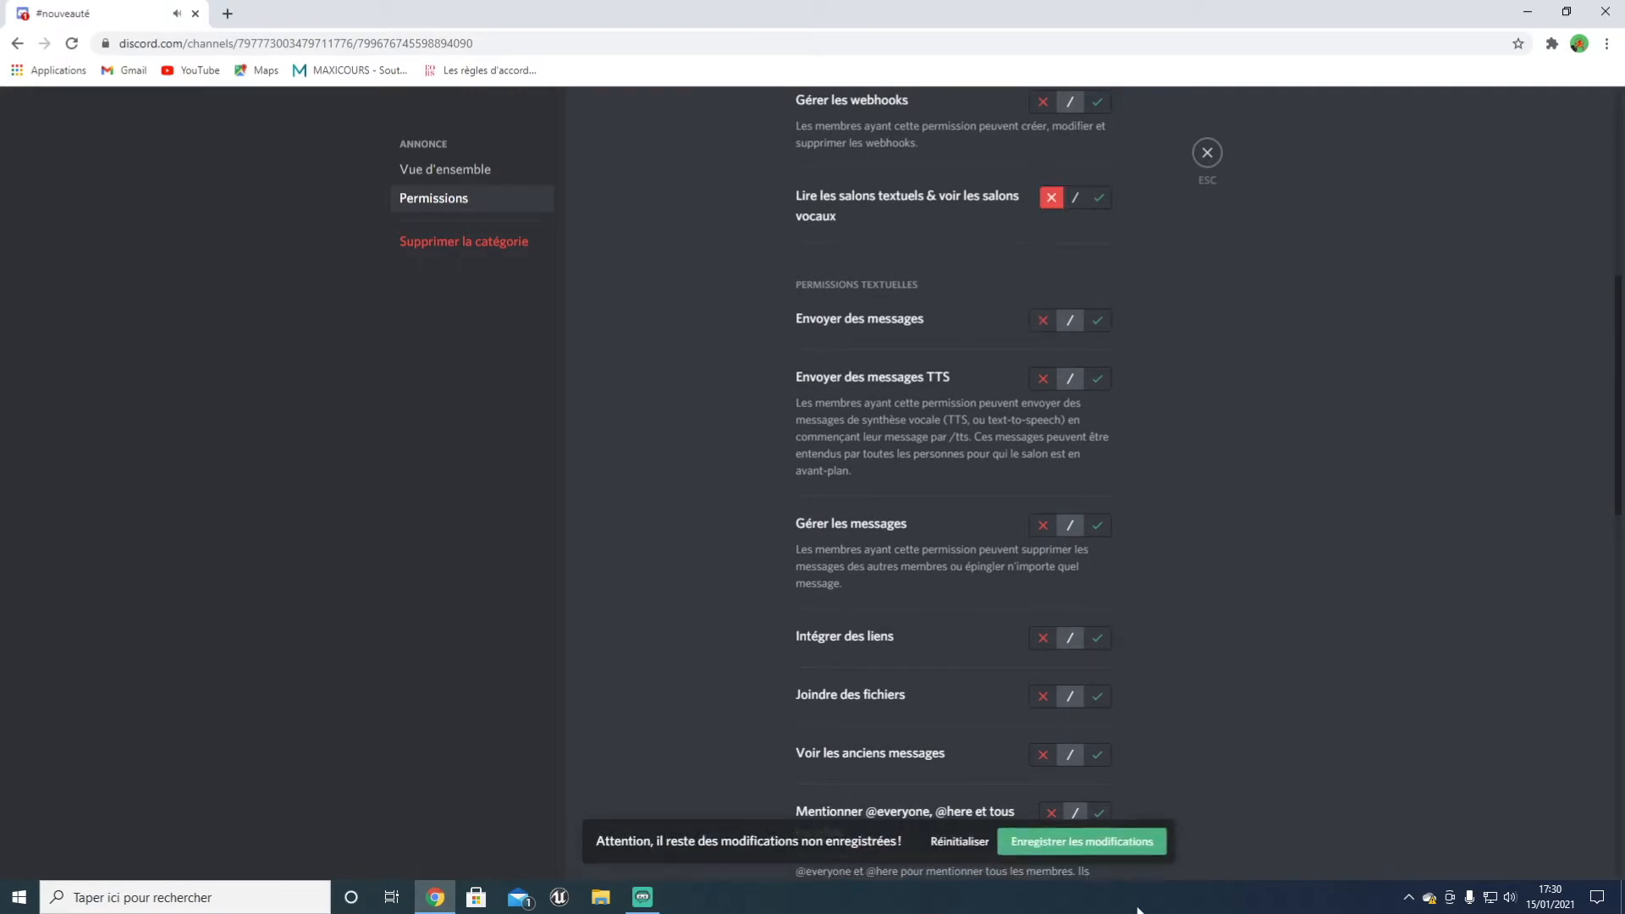
pyautogui.click(1100, 841)
# Step: Add the Citoyen role to ANNONCE, allowing channel viewing and Voir les anciens messages but denying Envoyer des messages, and save
pyautogui.scroll(6, 708, 608)
pyautogui.click(761, 324)
pyautogui.scroll(-5, 769, 575)
pyautogui.click(853, 526)
pyautogui.scroll(-3, 1026, 577)
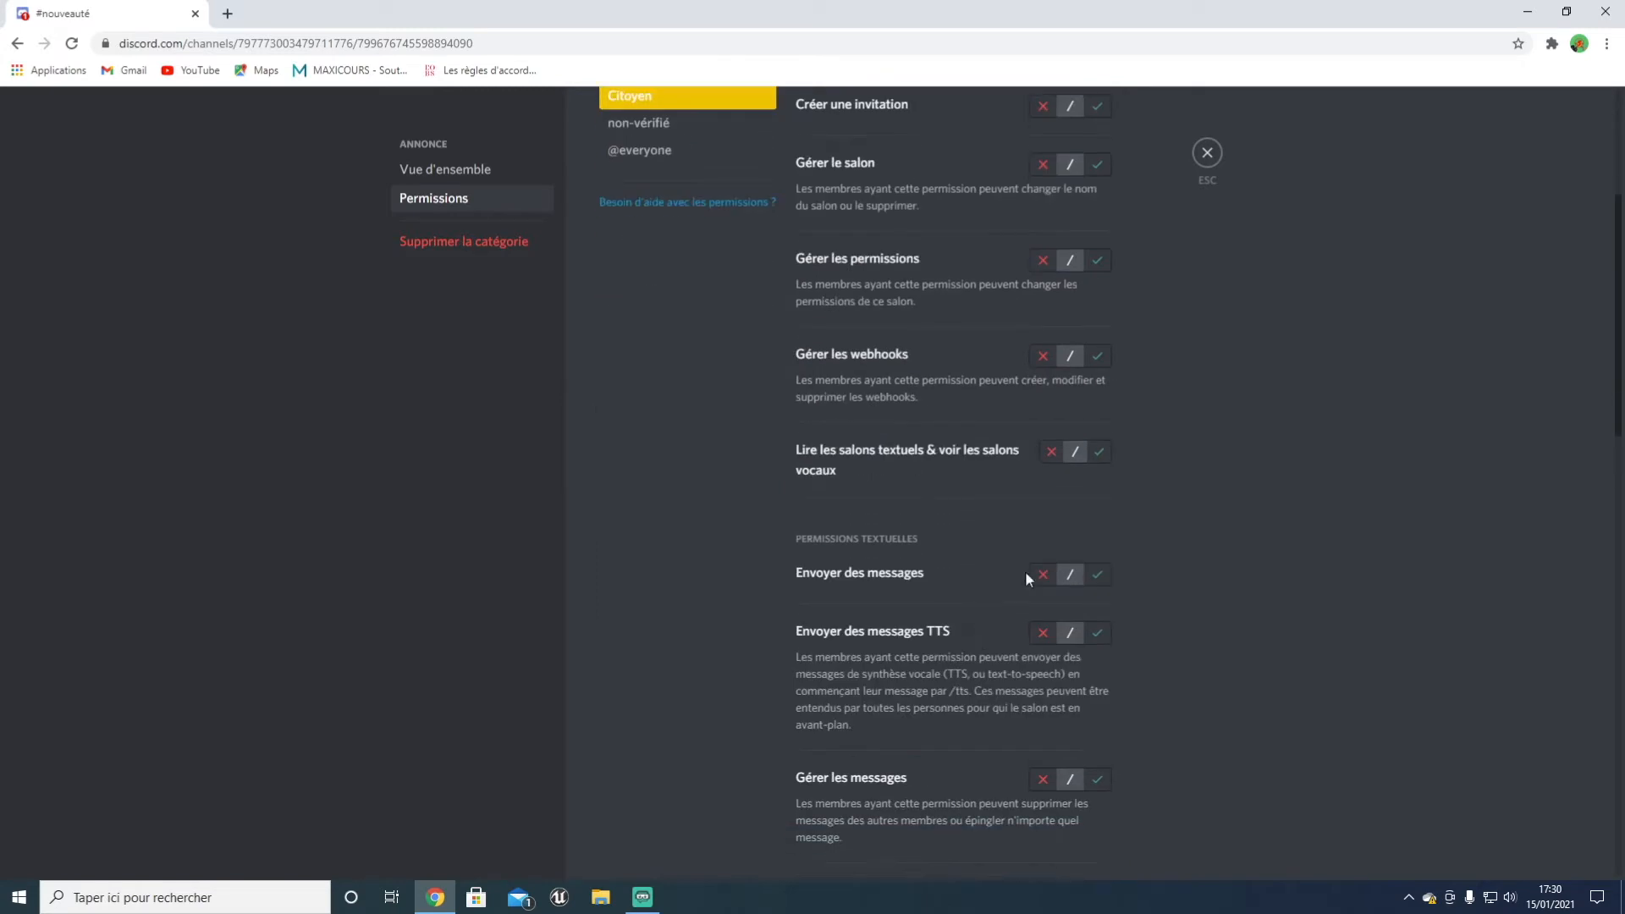
pyautogui.click(1097, 453)
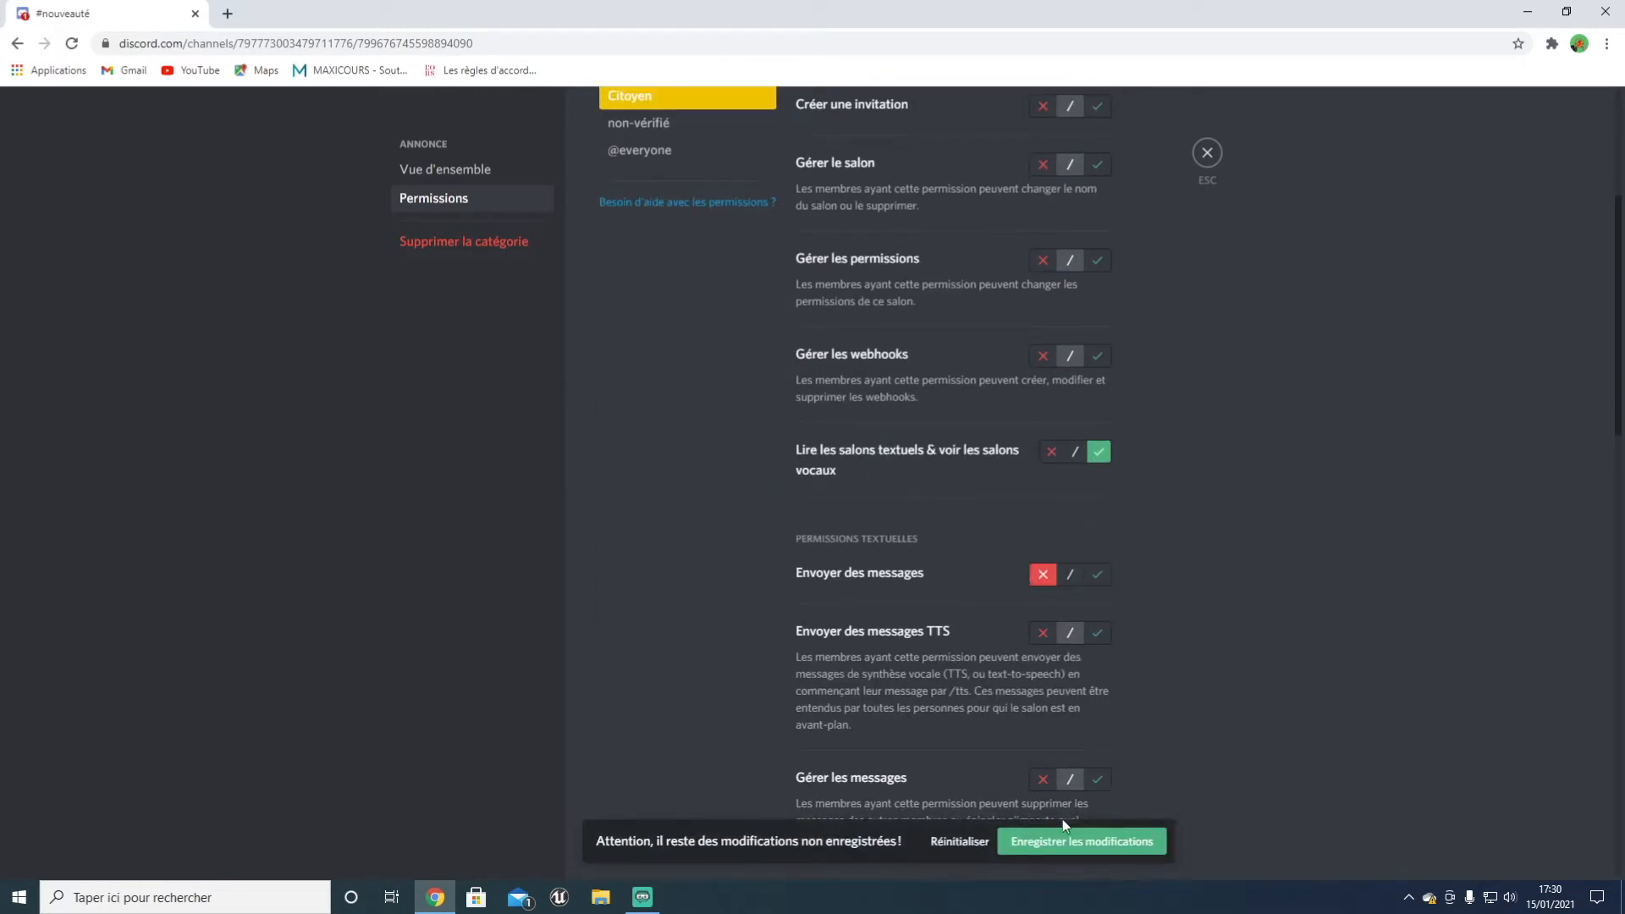
pyautogui.scroll(-3, 1074, 787)
pyautogui.click(1096, 754)
pyautogui.click(1087, 841)
pyautogui.click(1207, 153)
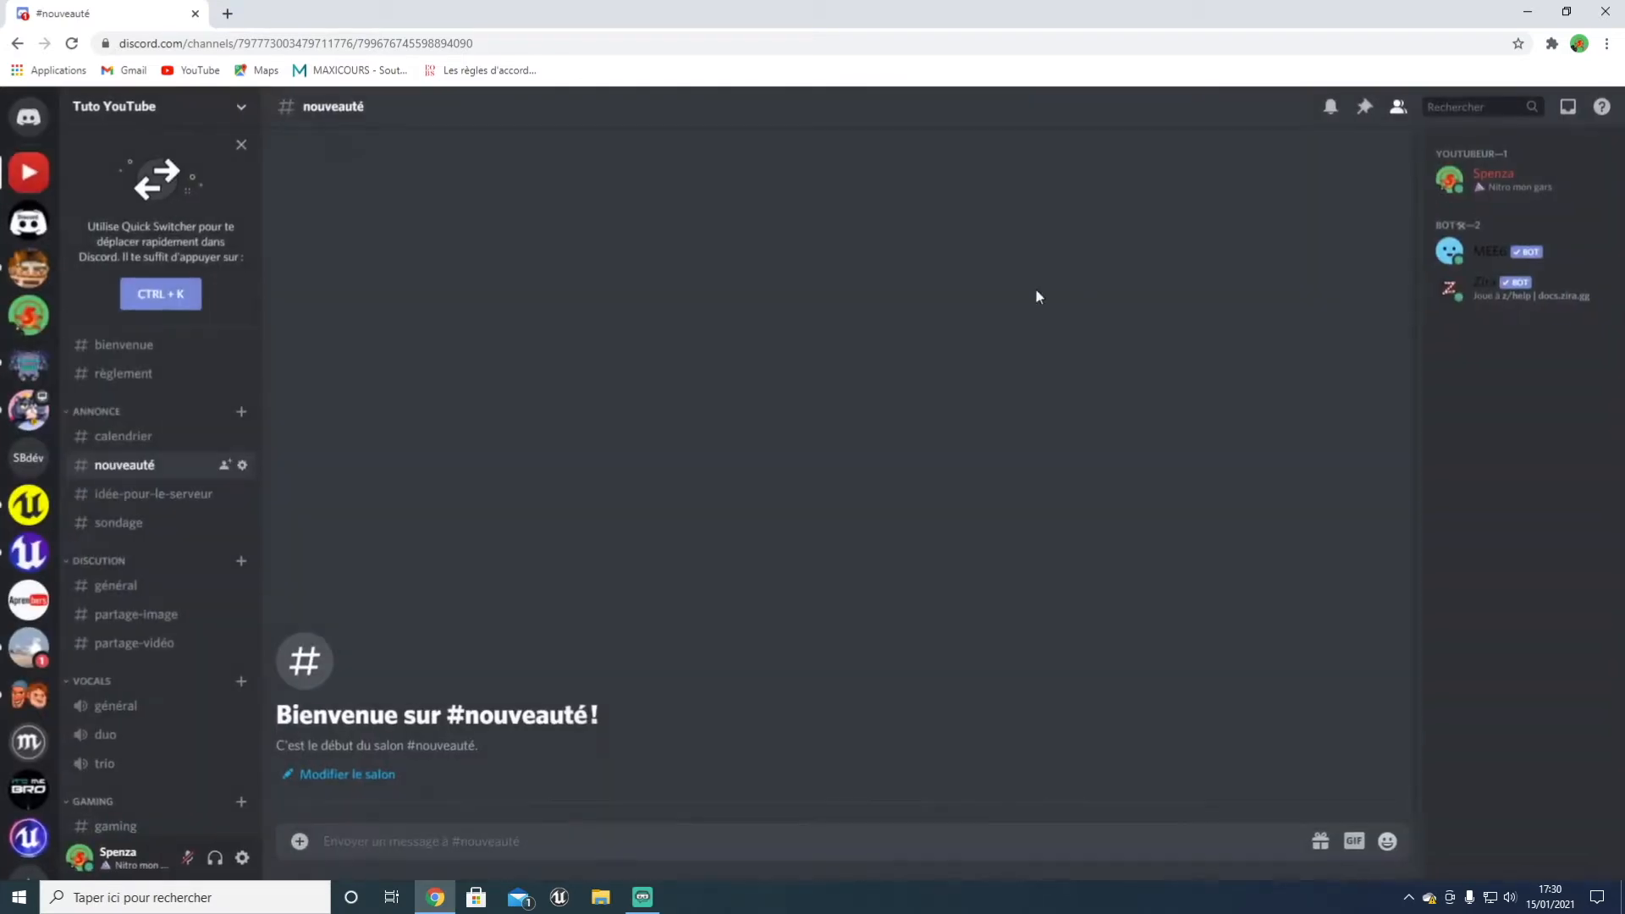
# Step: Allow the Citoyen role Envoyer des messages in the idée-pour-le-serveur channel's permissions and save the change
pyautogui.click(167, 495)
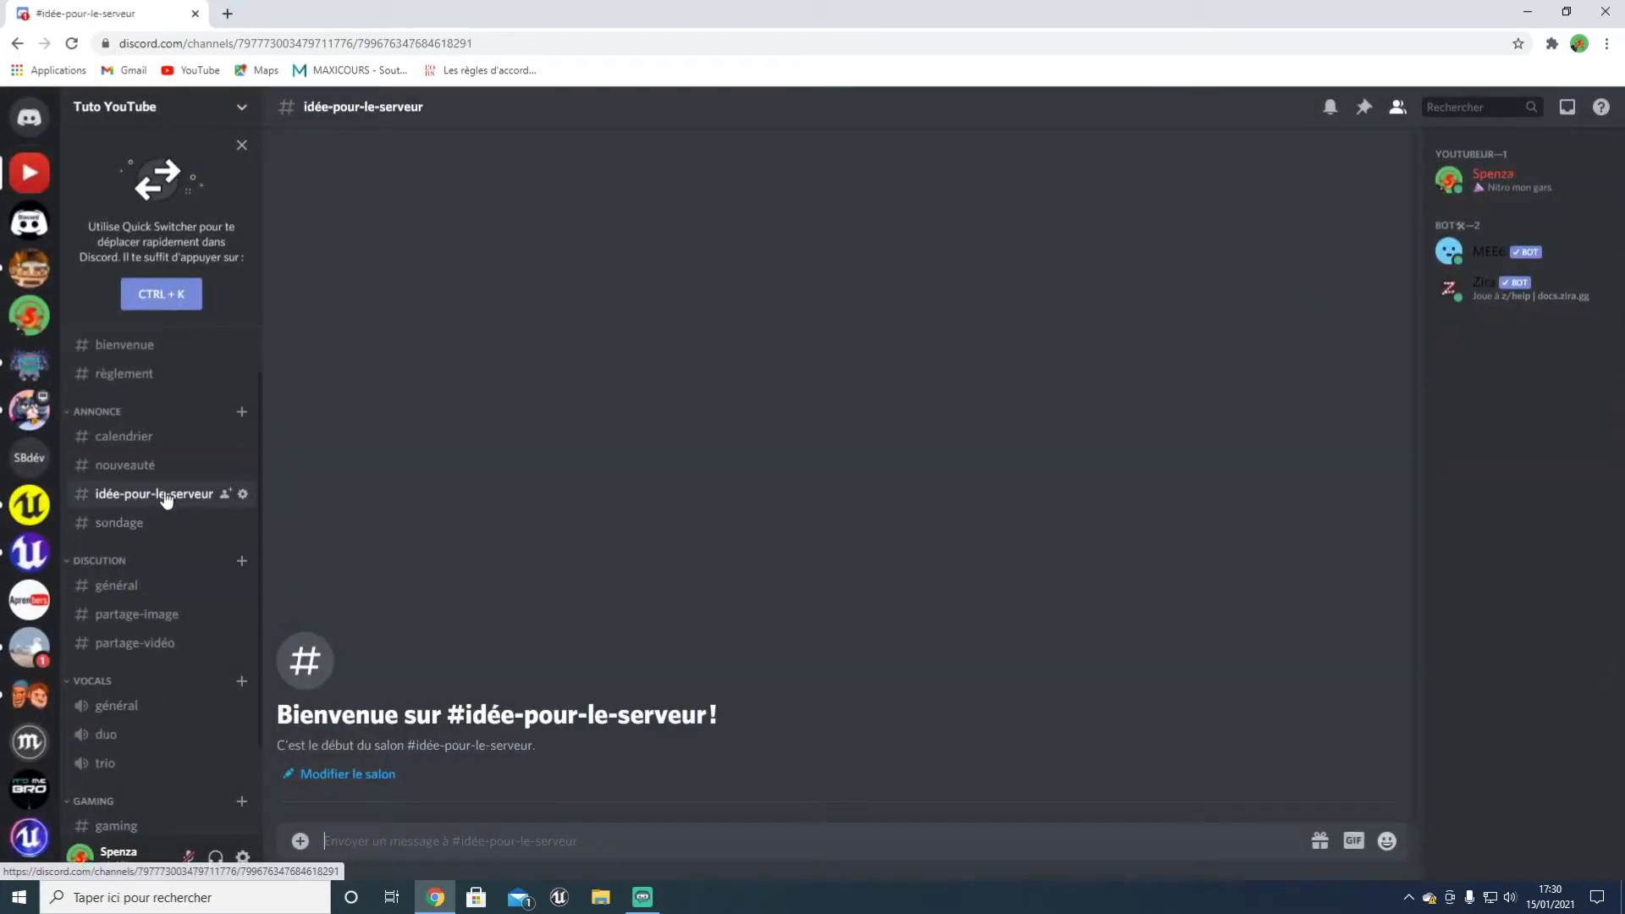
pyautogui.click(243, 494)
pyautogui.click(472, 229)
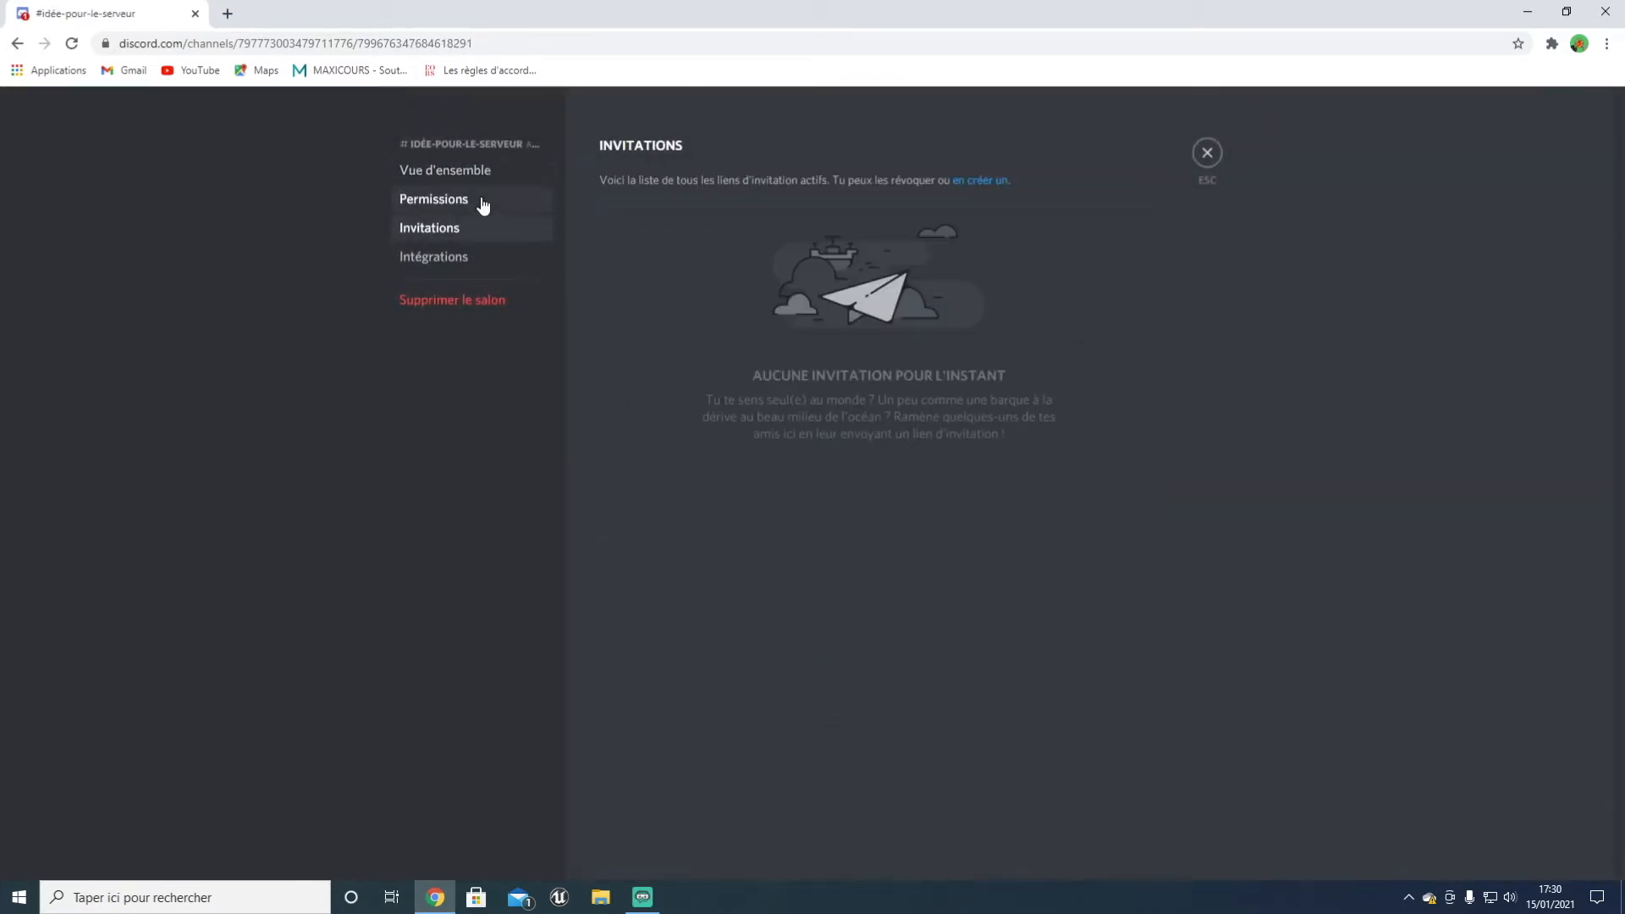
pyautogui.click(484, 203)
pyautogui.click(739, 553)
pyautogui.scroll(-5, 981, 584)
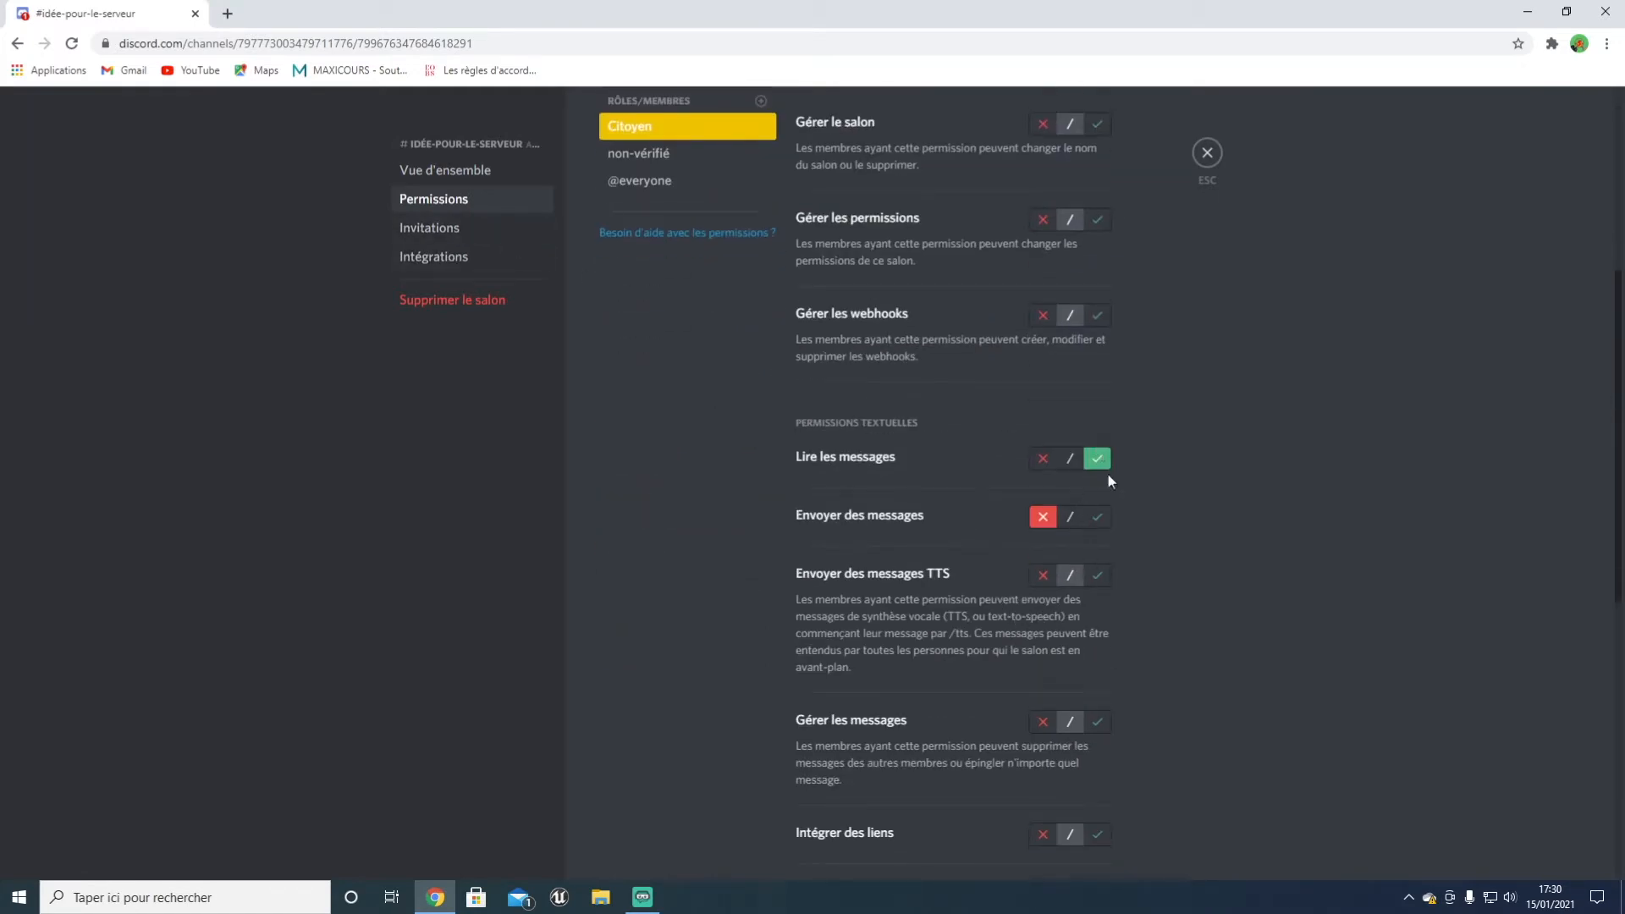
pyautogui.click(1099, 516)
pyautogui.click(1047, 849)
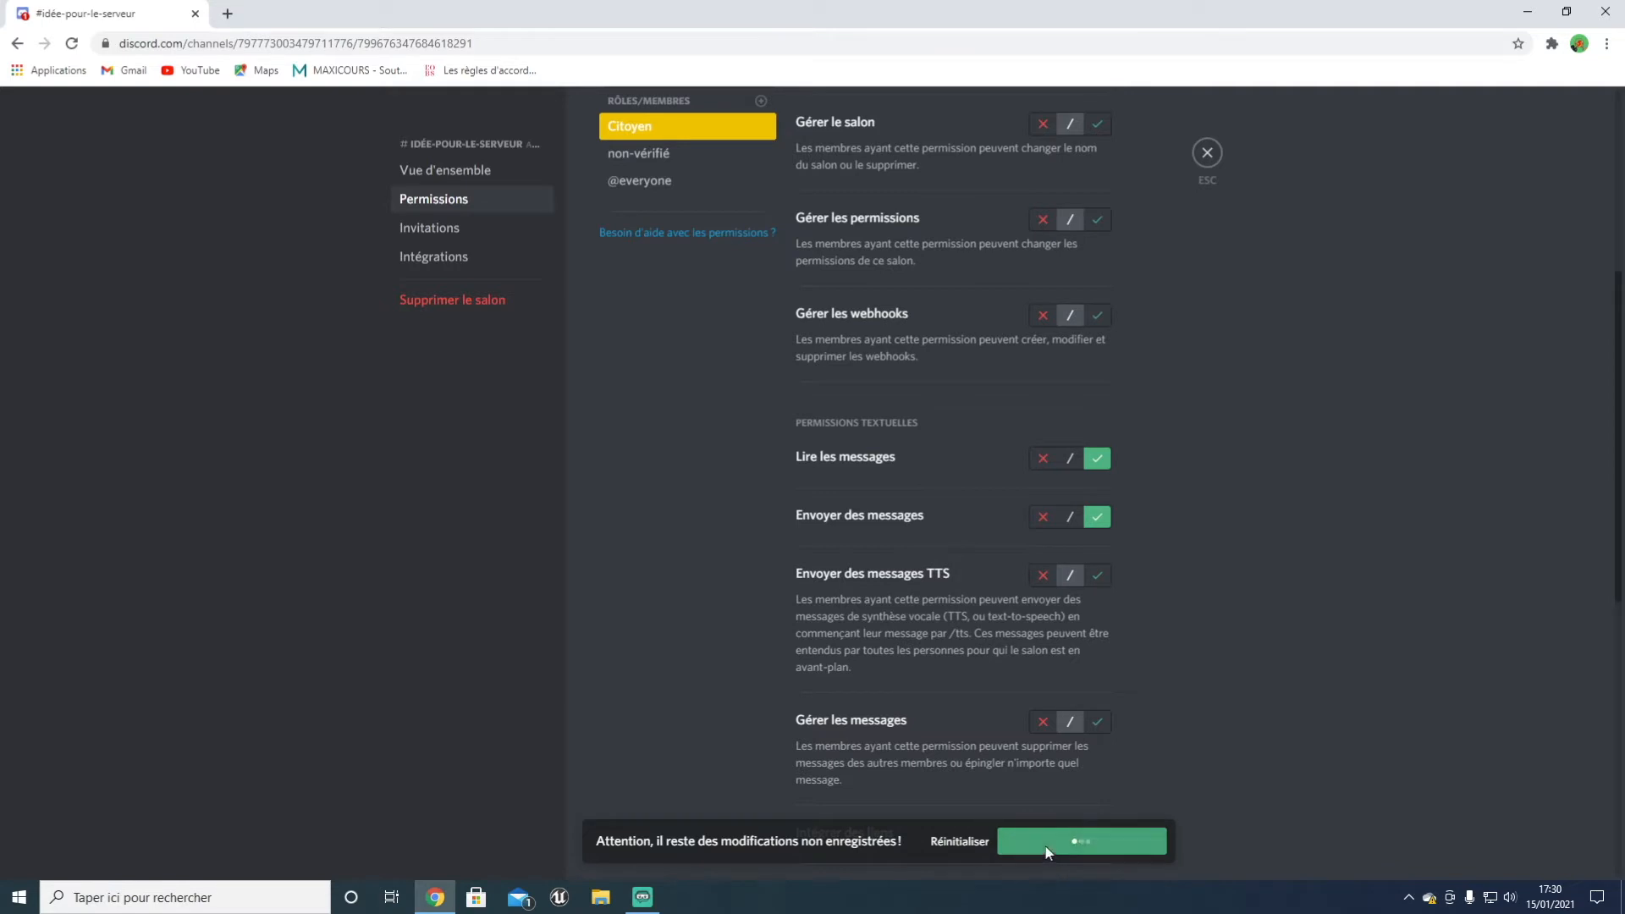
pyautogui.click(1215, 177)
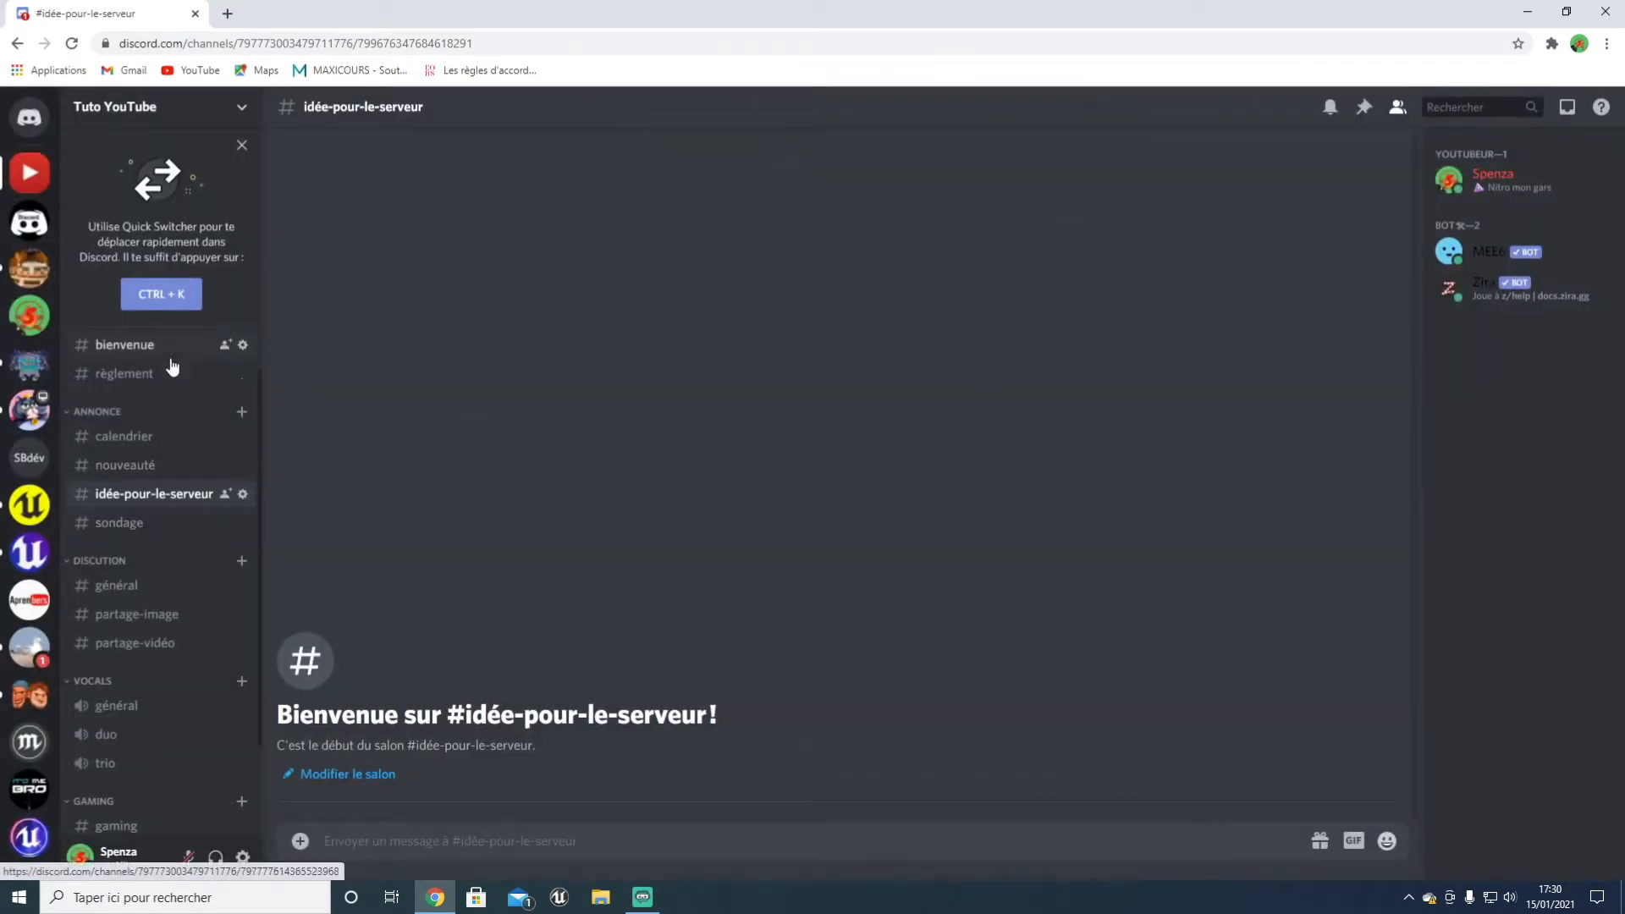
# Step: Look through the server's channel list, including the général and partage-image text channels under DISCUTION
pyautogui.scroll(1, 137, 395)
pyautogui.scroll(-1, 135, 406)
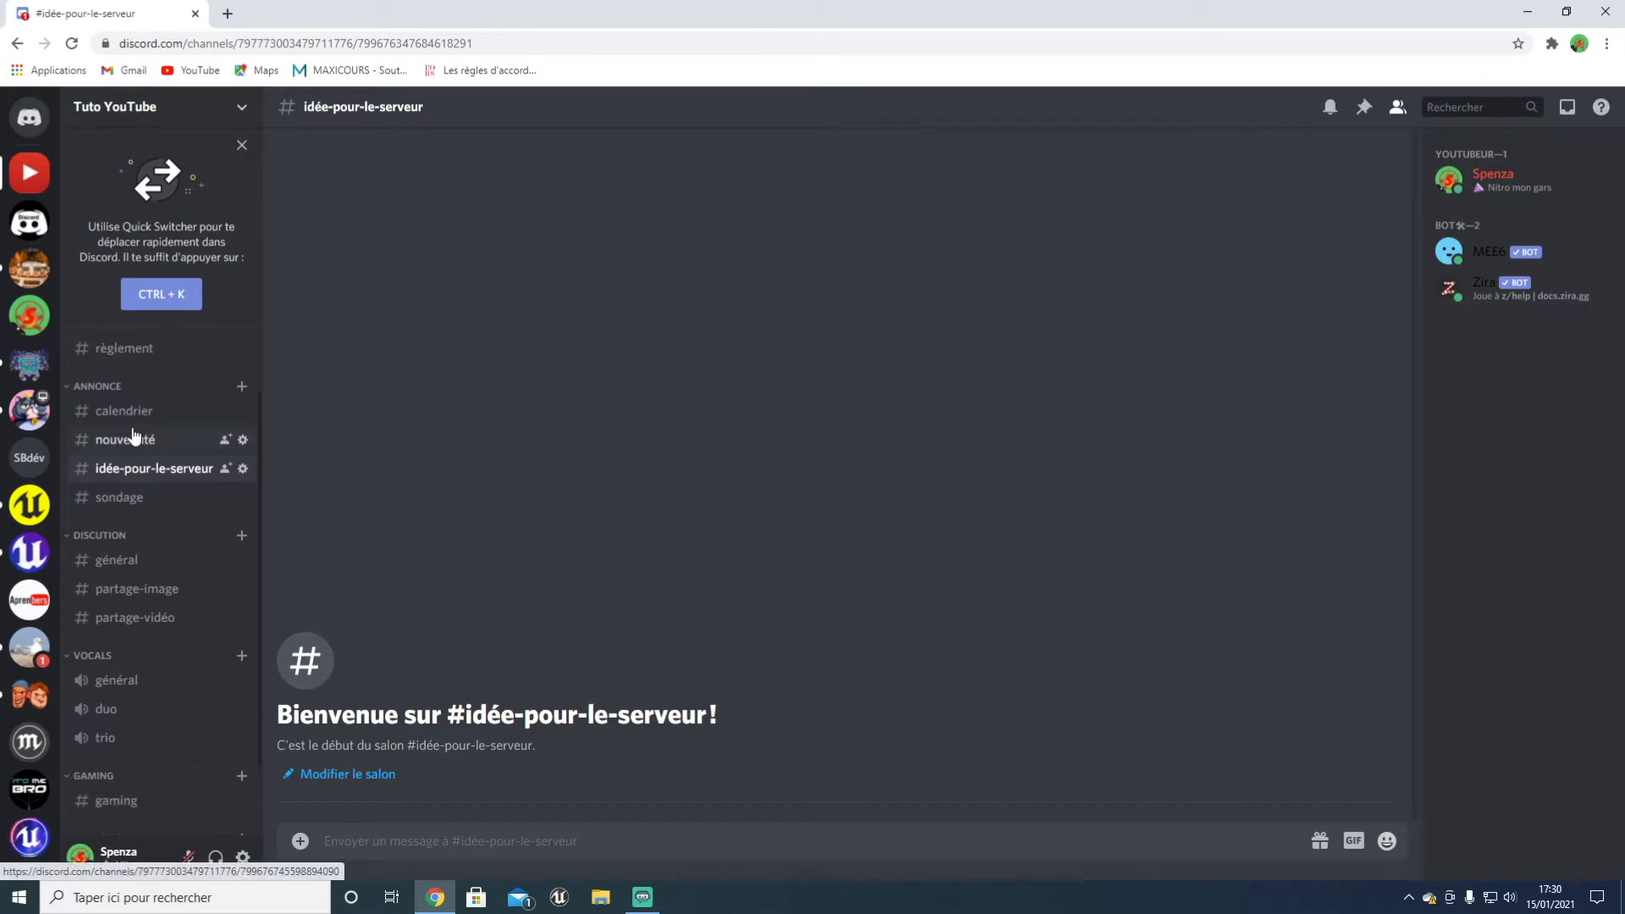
pyautogui.scroll(1, 135, 424)
pyautogui.scroll(-2, 135, 434)
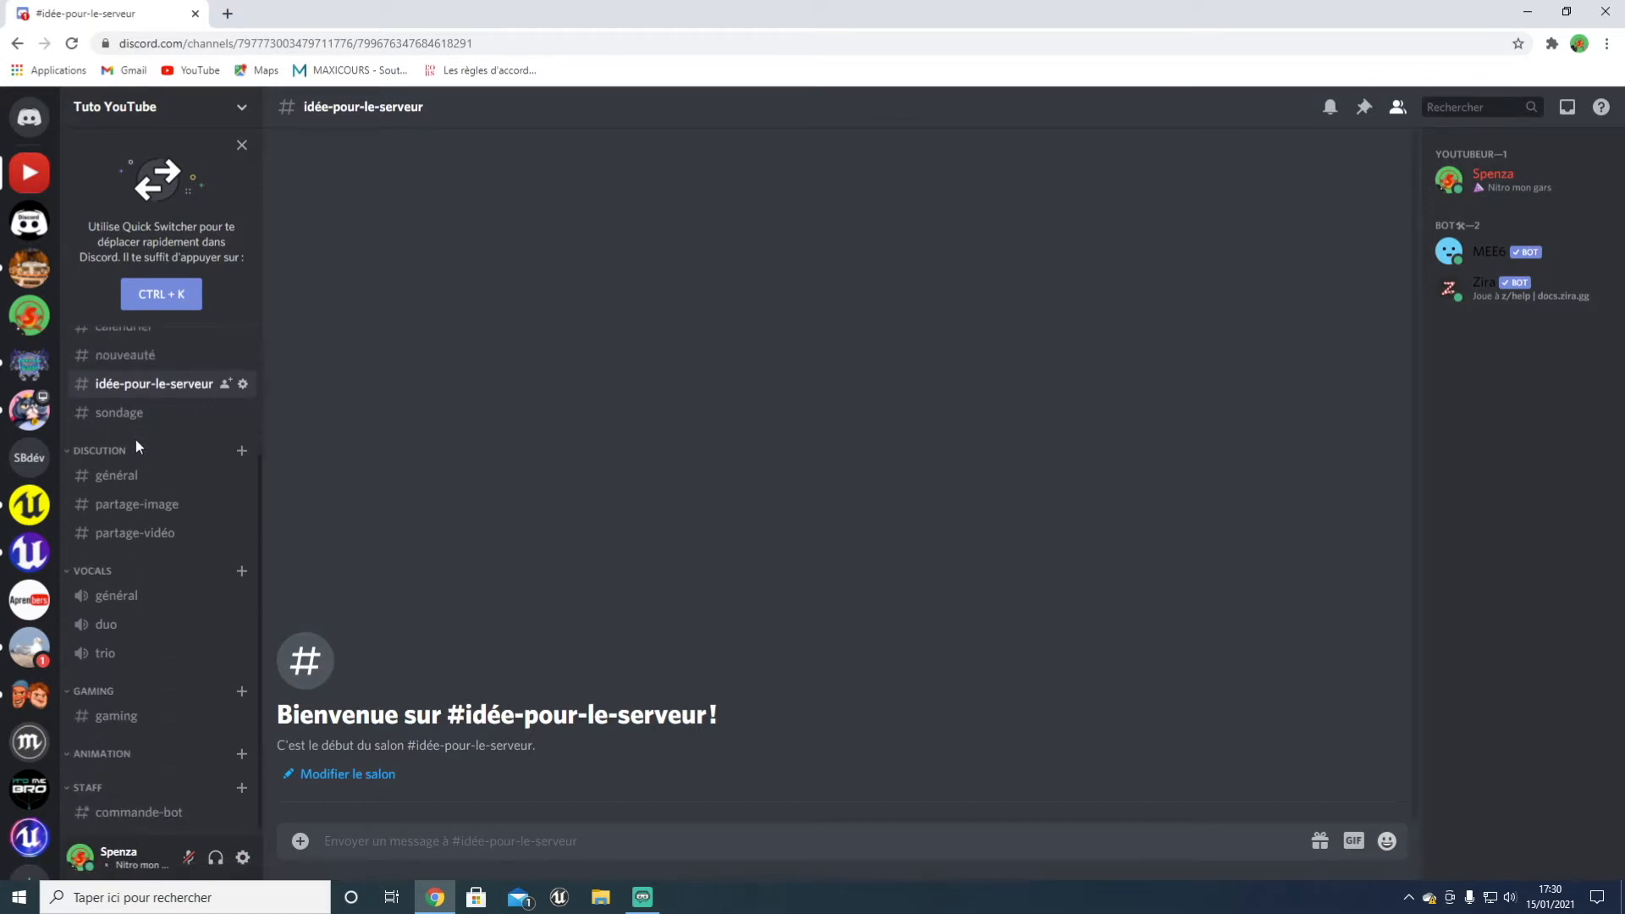
pyautogui.click(127, 476)
pyautogui.click(142, 505)
pyautogui.click(127, 475)
pyautogui.scroll(1, 163, 465)
pyautogui.scroll(-1, 148, 516)
# Step: Add the non-vérifié role to the DISCUTION category's permissions and deny it Lire les salons textuels & voir les salons vocaux
pyautogui.rightClick(181, 445)
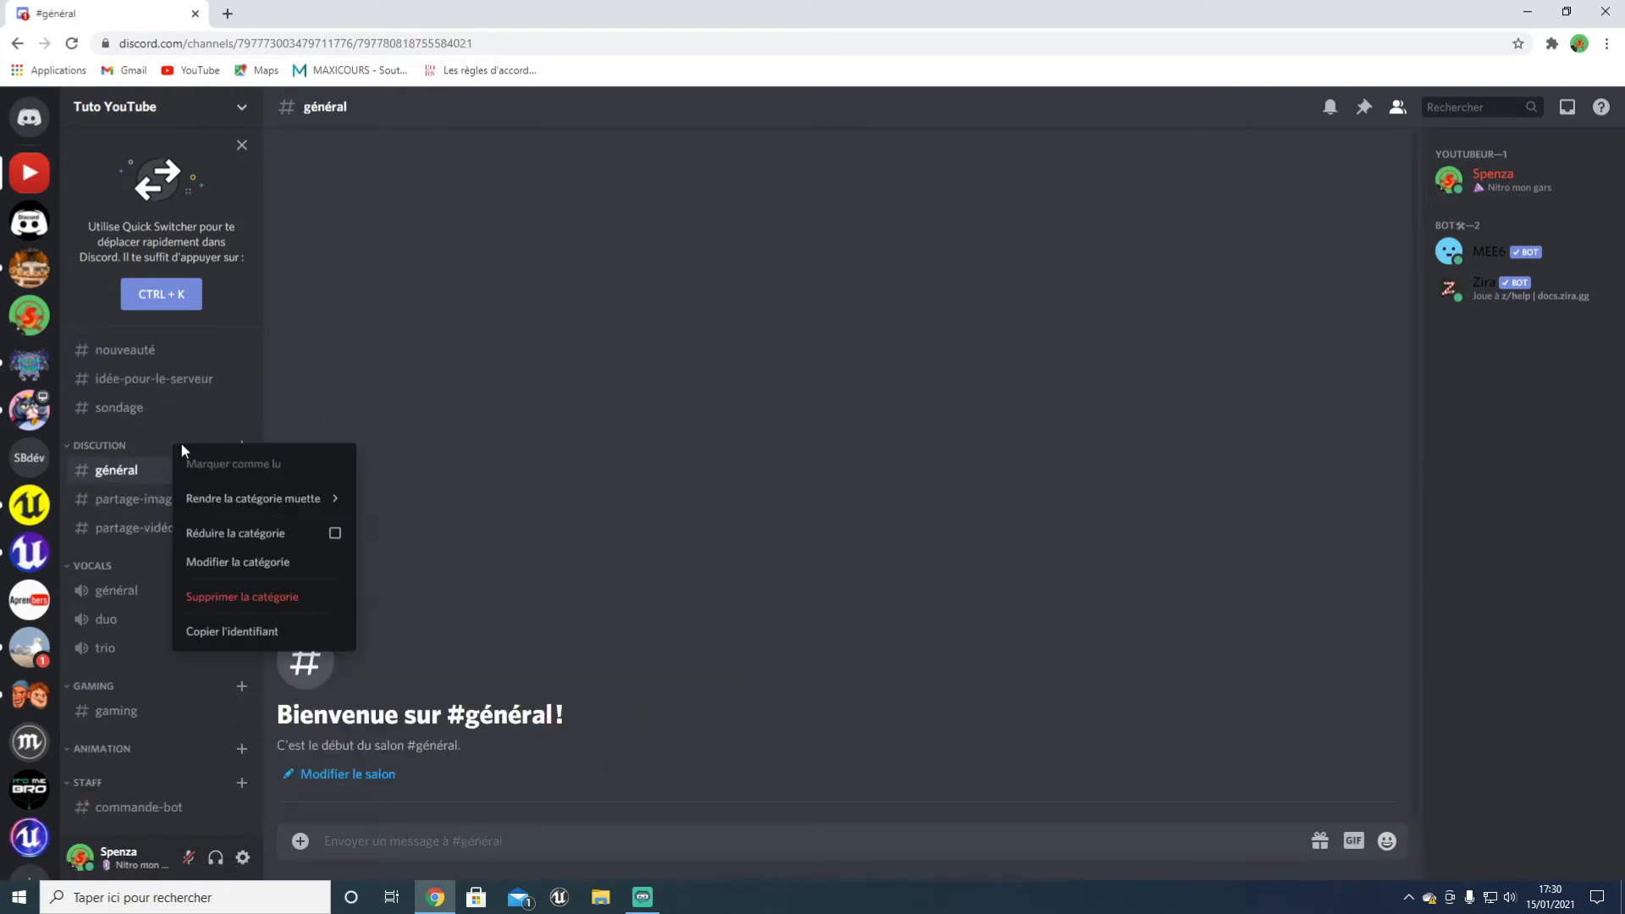
pyautogui.click(277, 560)
pyautogui.click(464, 197)
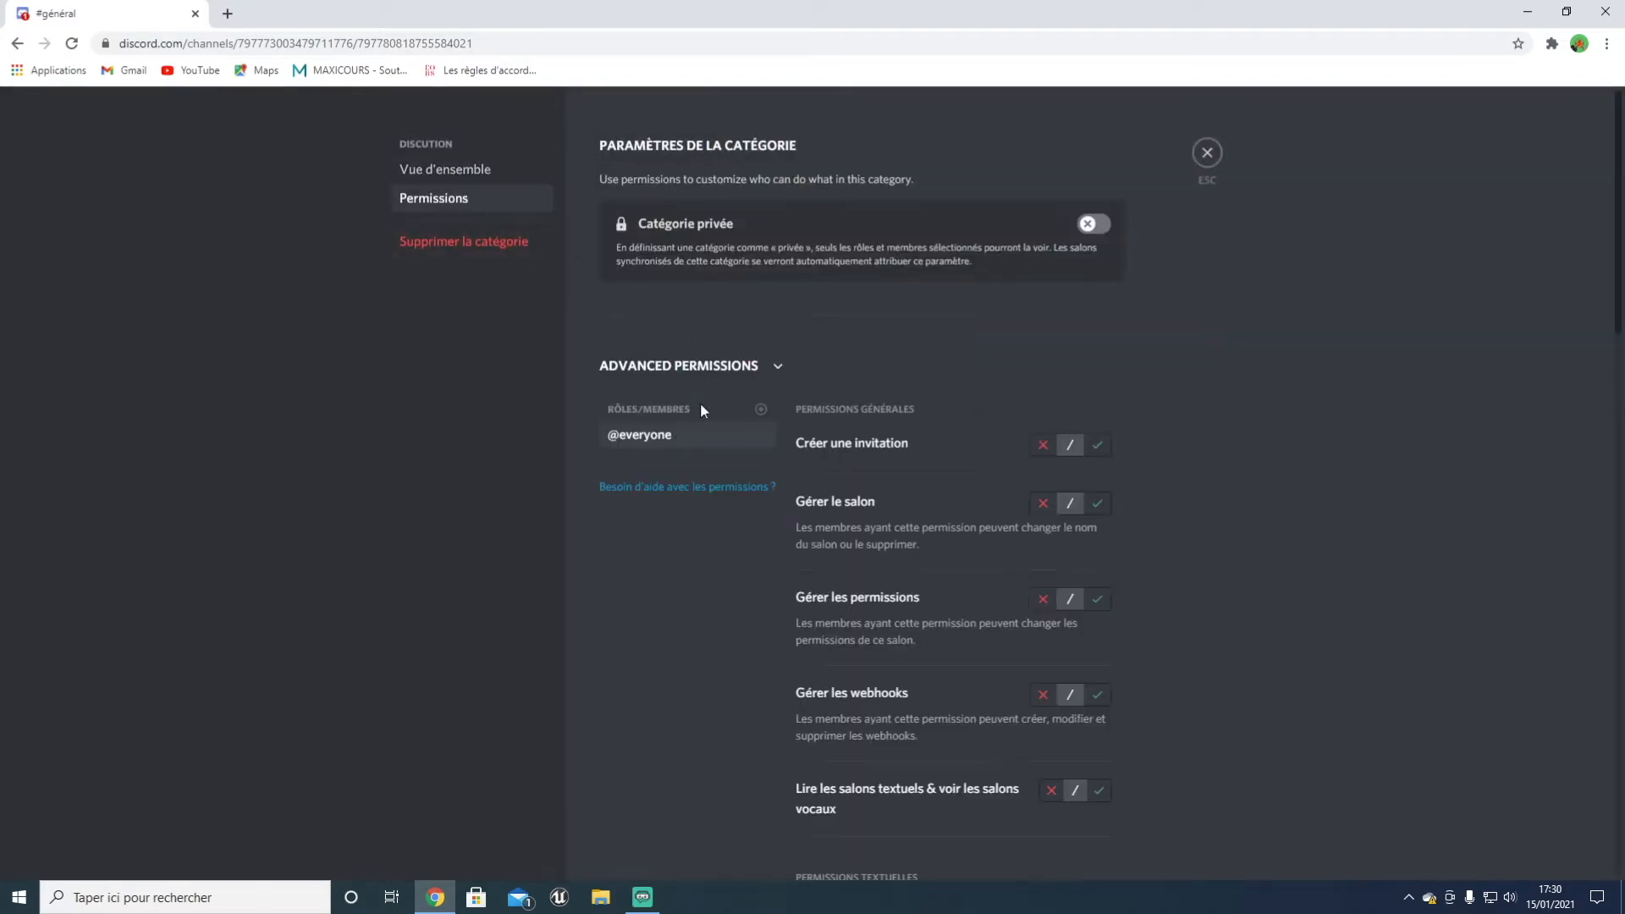
pyautogui.click(759, 411)
pyautogui.scroll(-5, 729, 537)
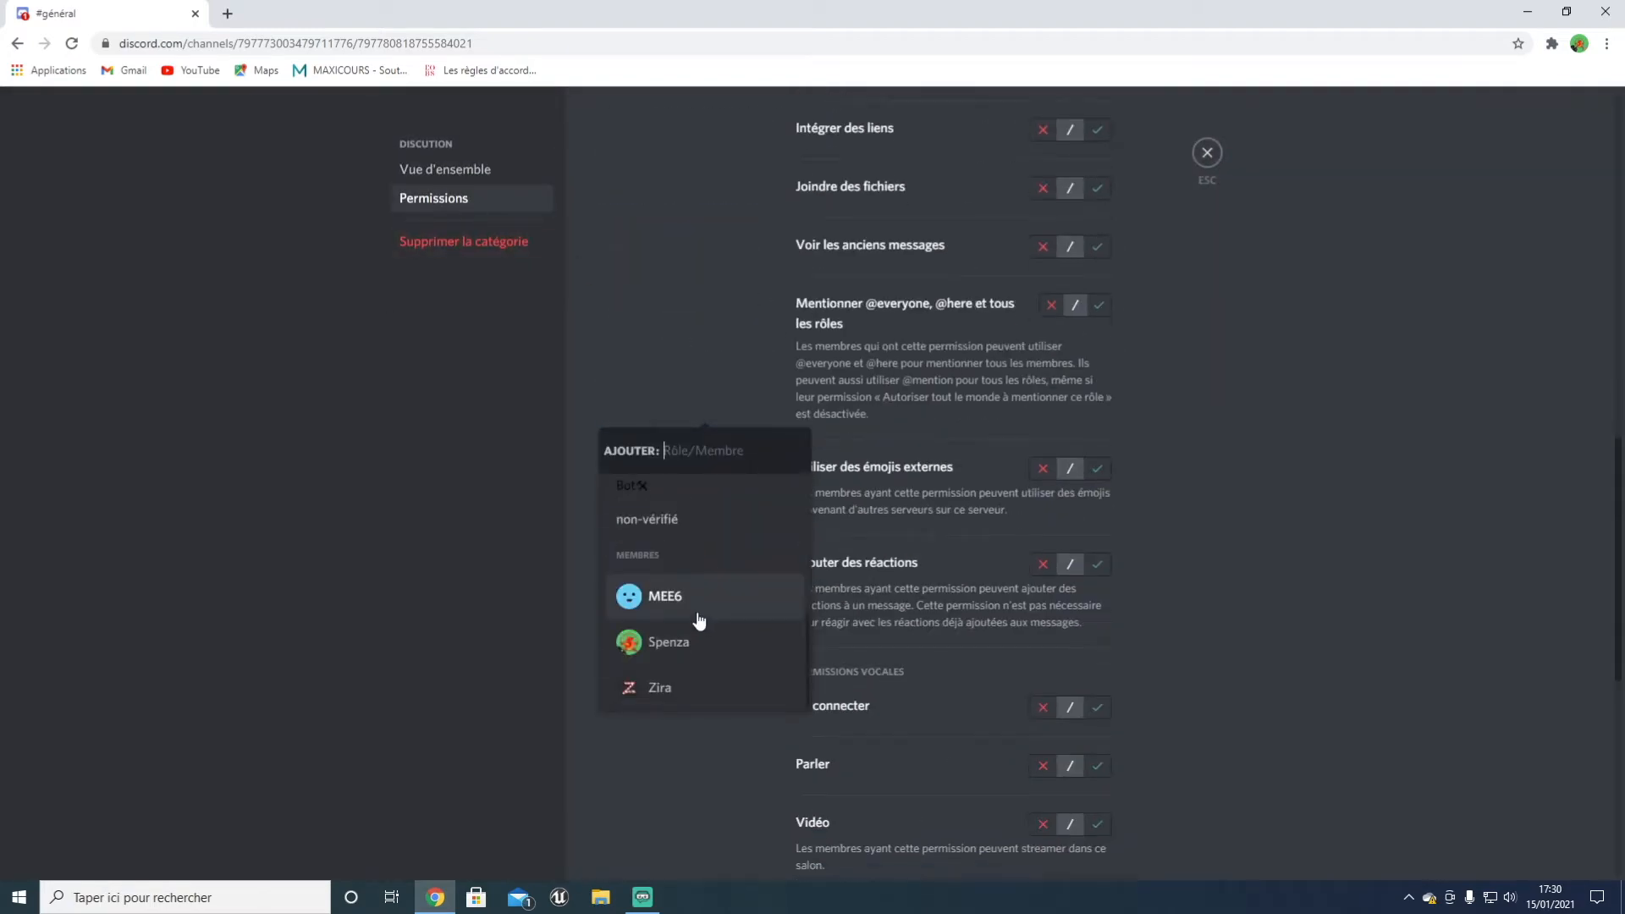
pyautogui.click(673, 521)
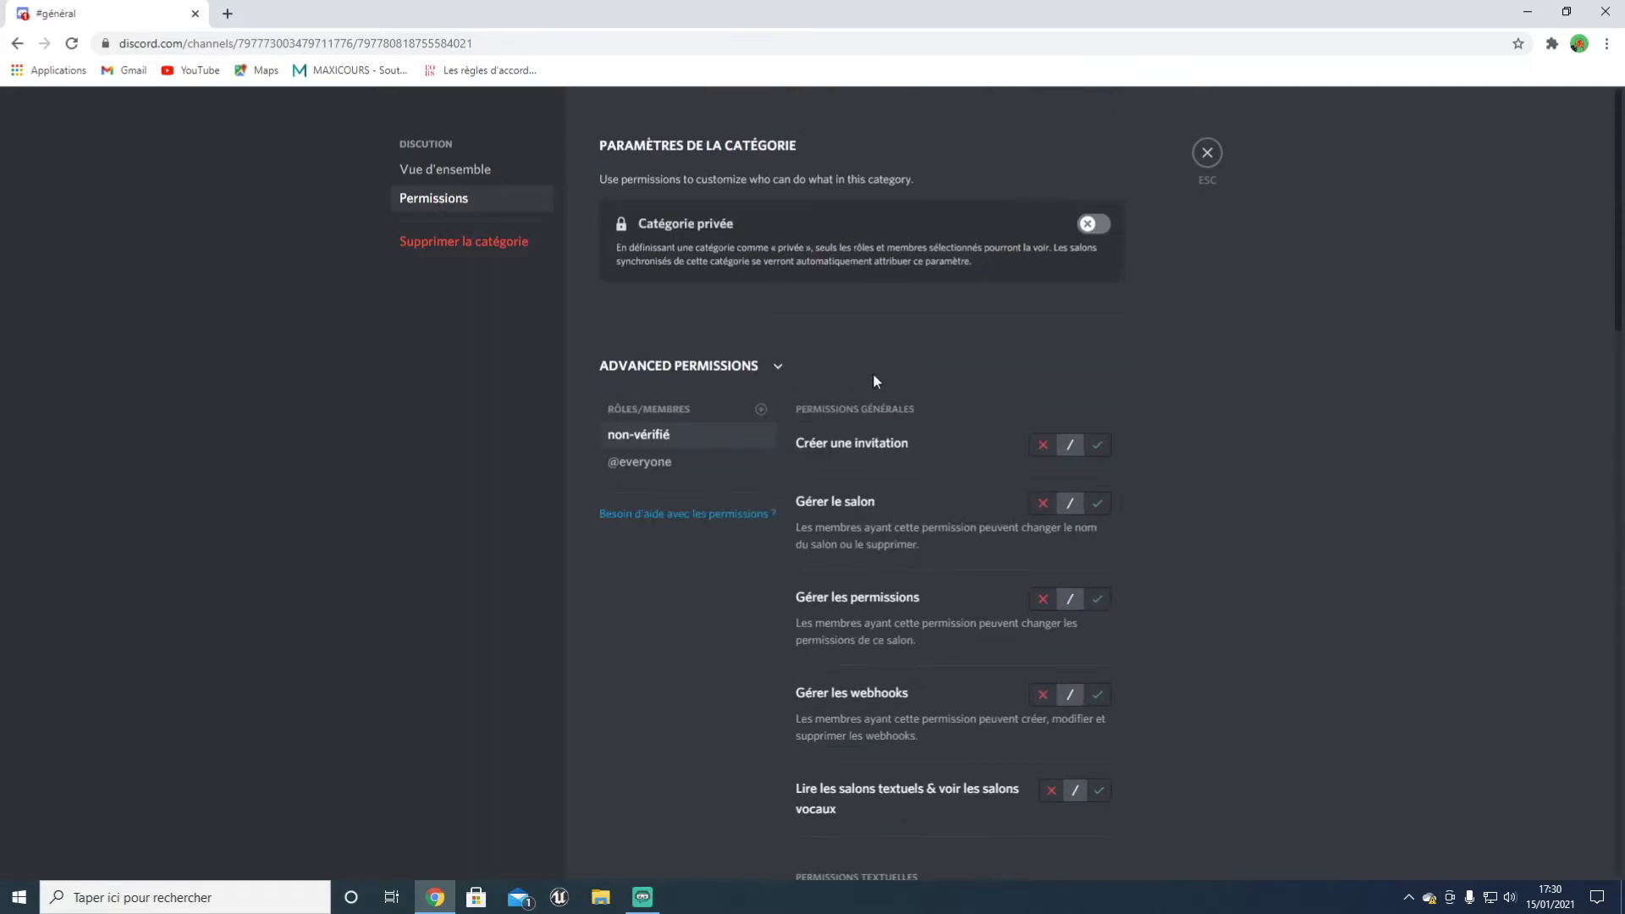
pyautogui.scroll(-6, 821, 480)
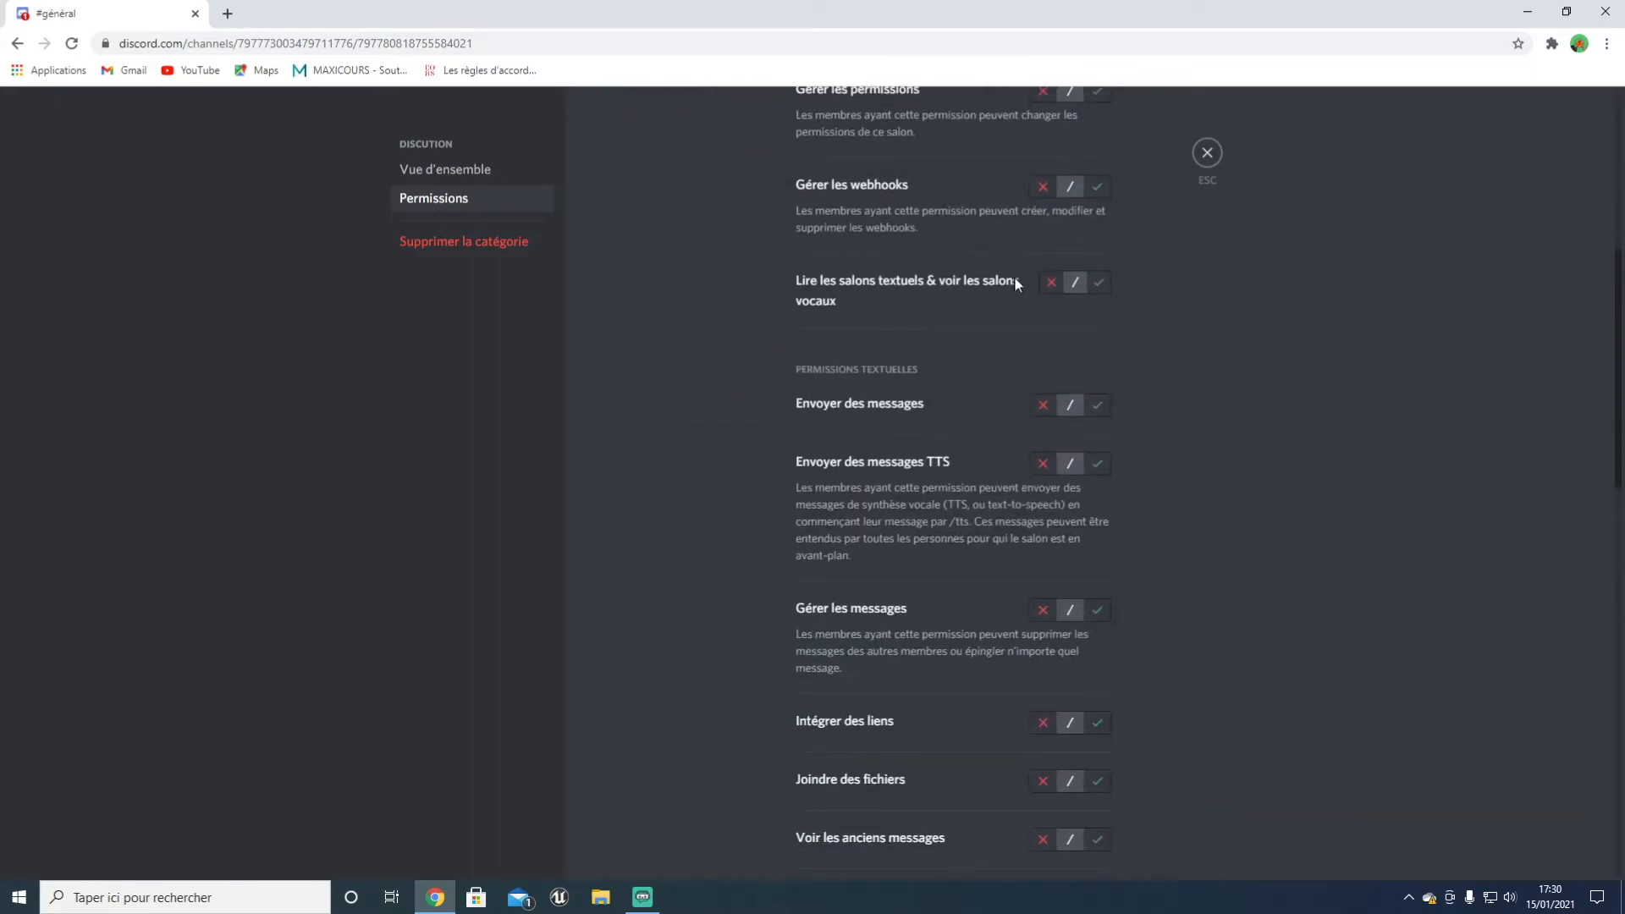
pyautogui.click(1051, 282)
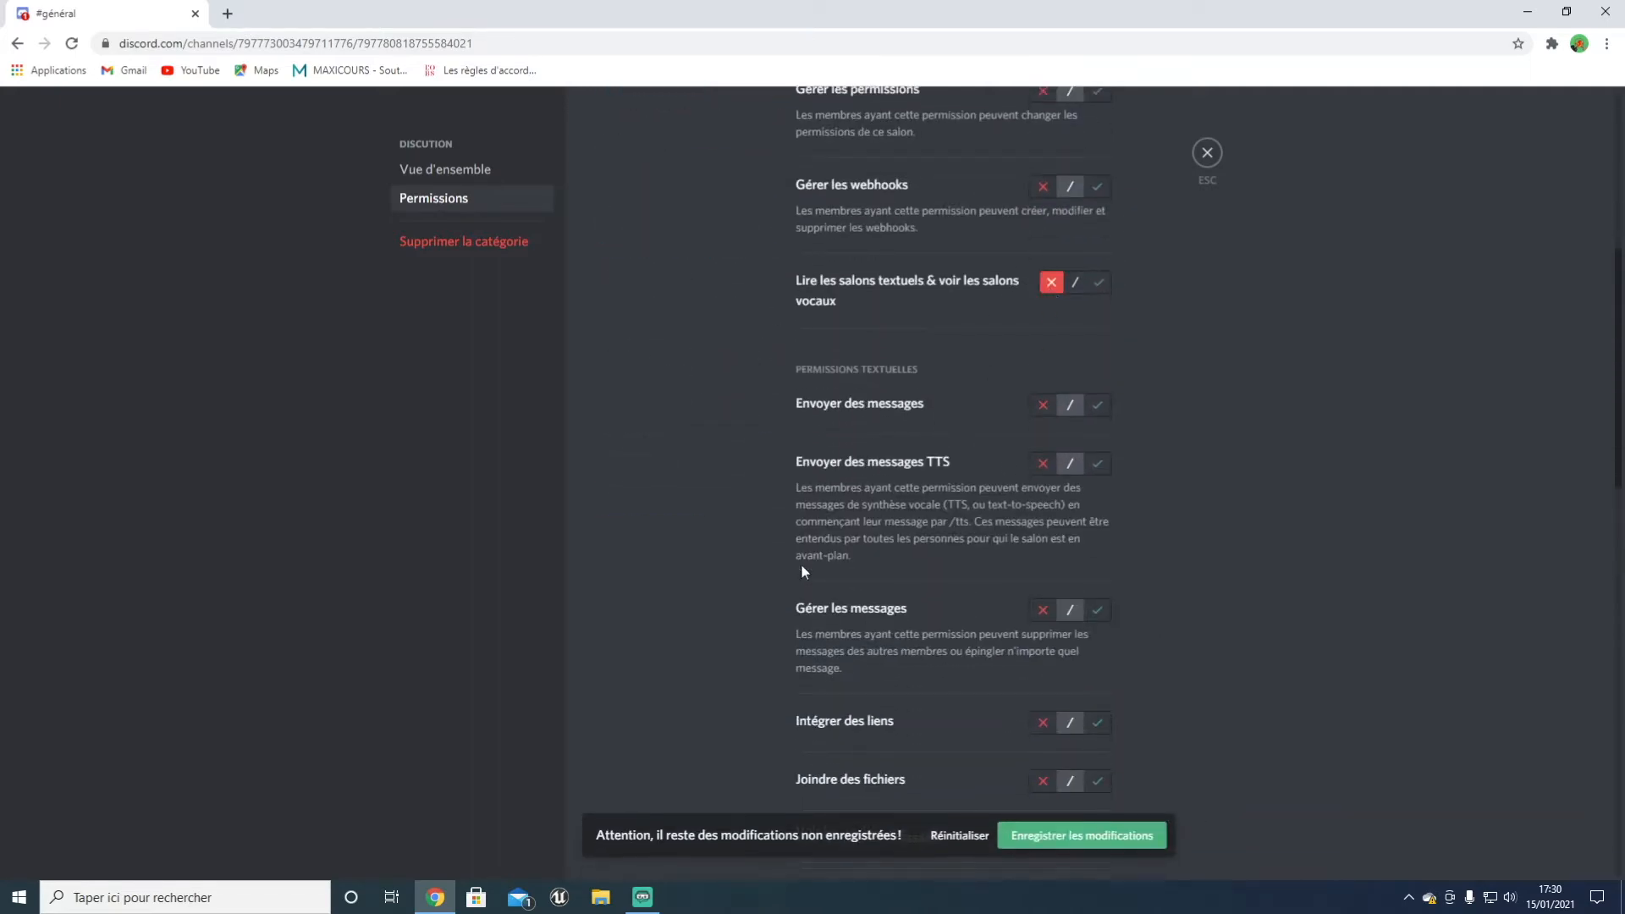
# Step: Add the Citoyen role to DISCUTION and allow it Lire les salons textuels & voir les salons vocaux and Envoyer des messages
pyautogui.scroll(5, 801, 564)
pyautogui.click(761, 326)
pyautogui.scroll(-2, 683, 460)
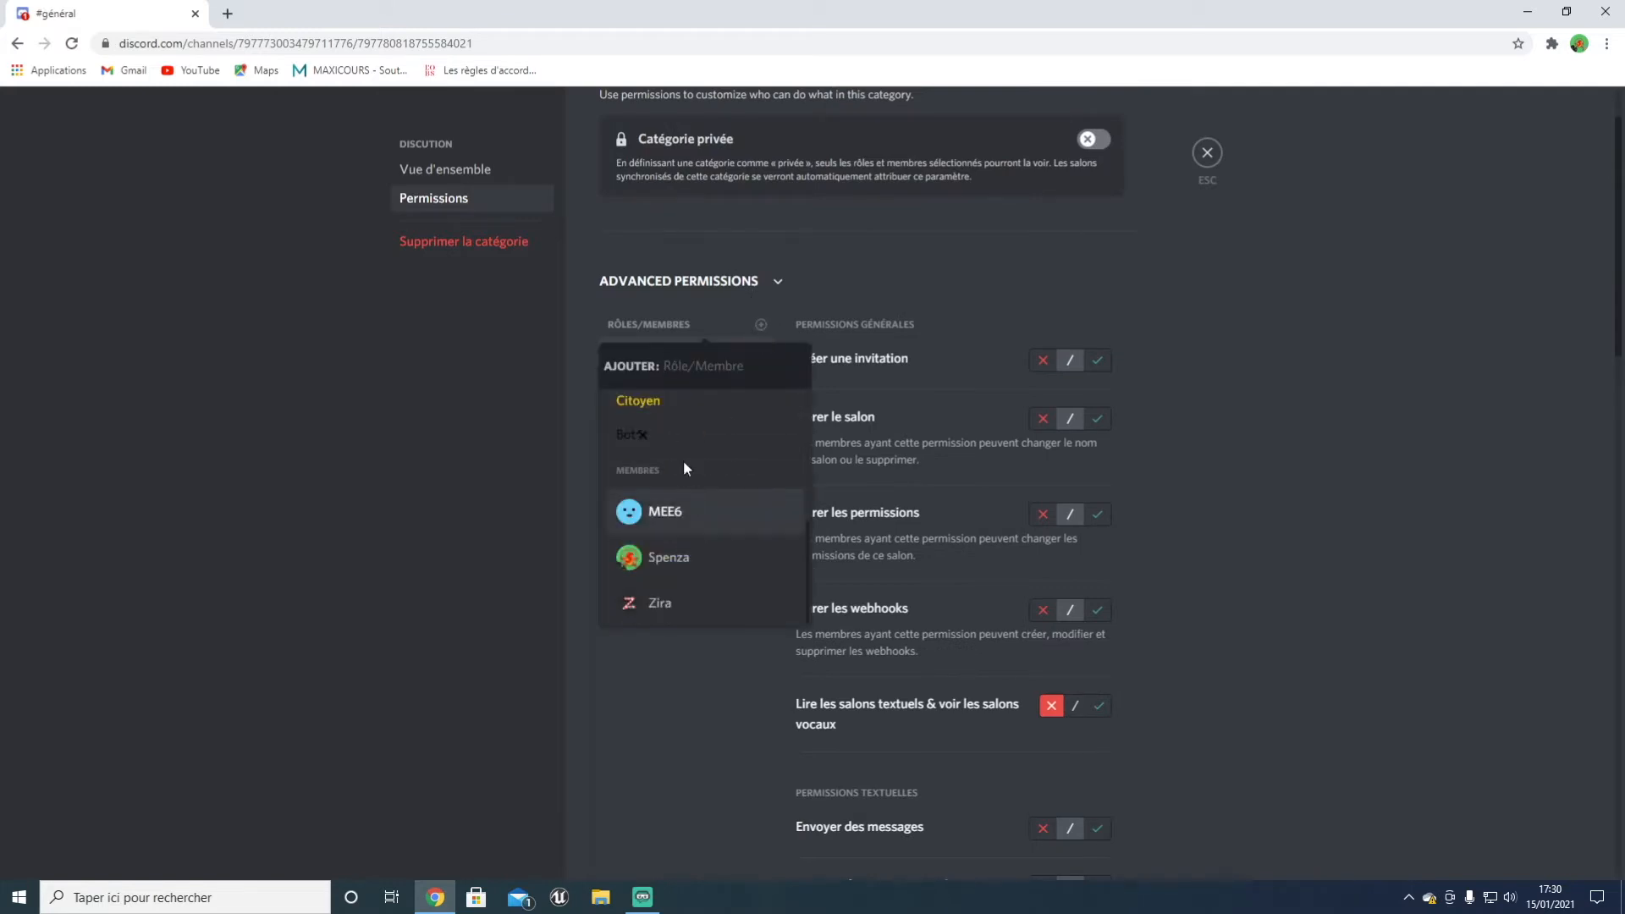
pyautogui.click(682, 404)
pyautogui.click(1097, 621)
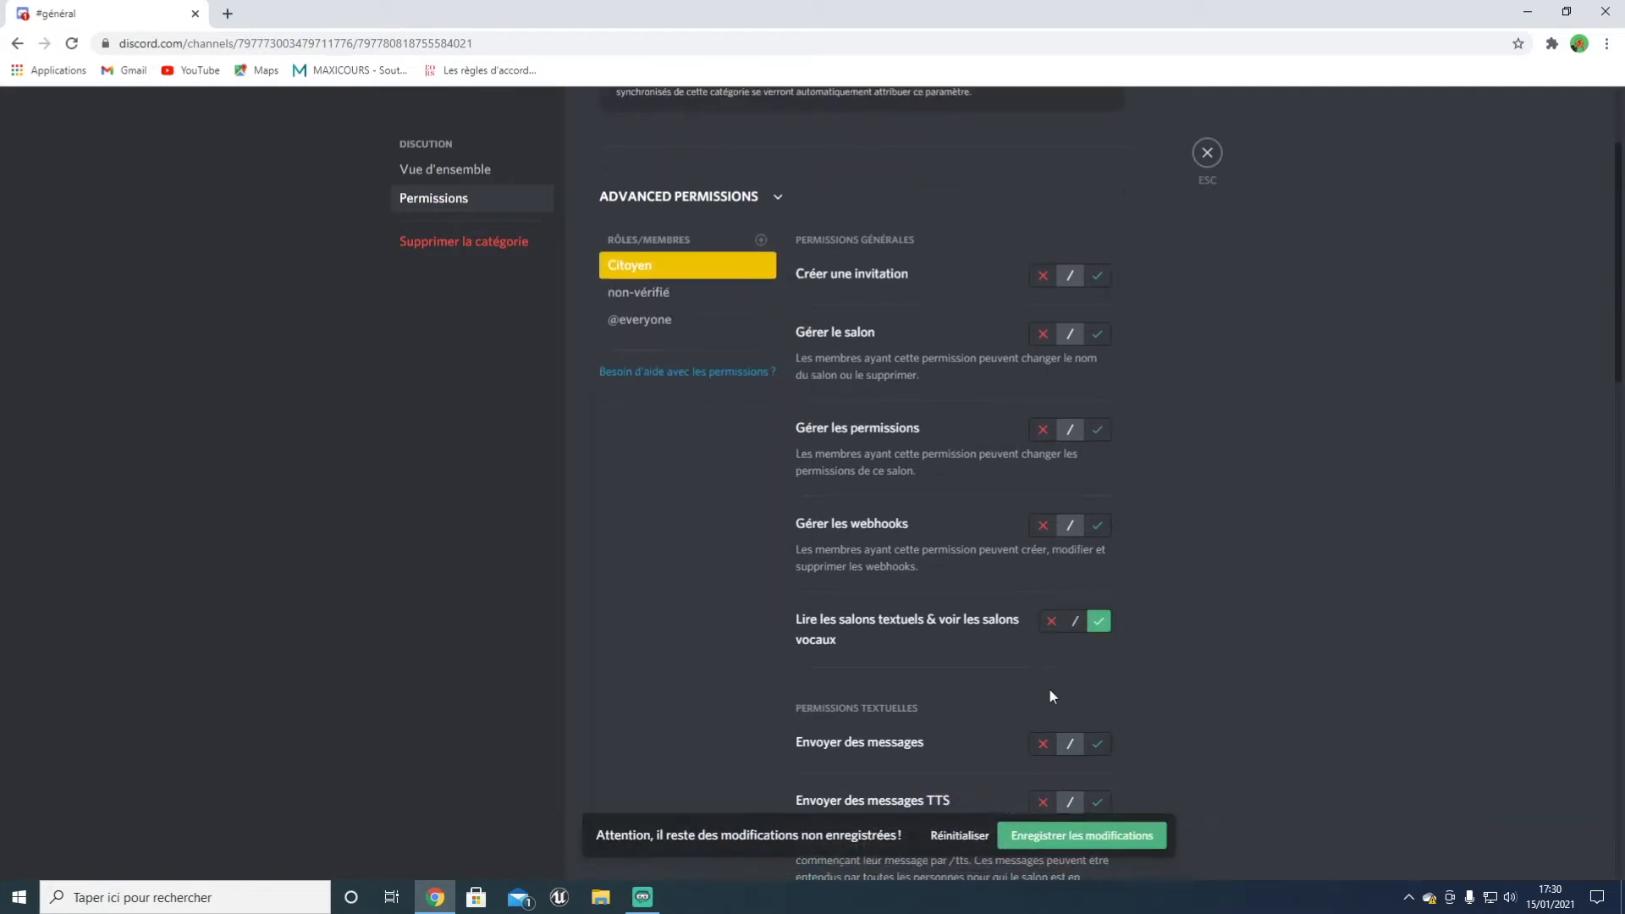
pyautogui.scroll(-1, 1032, 667)
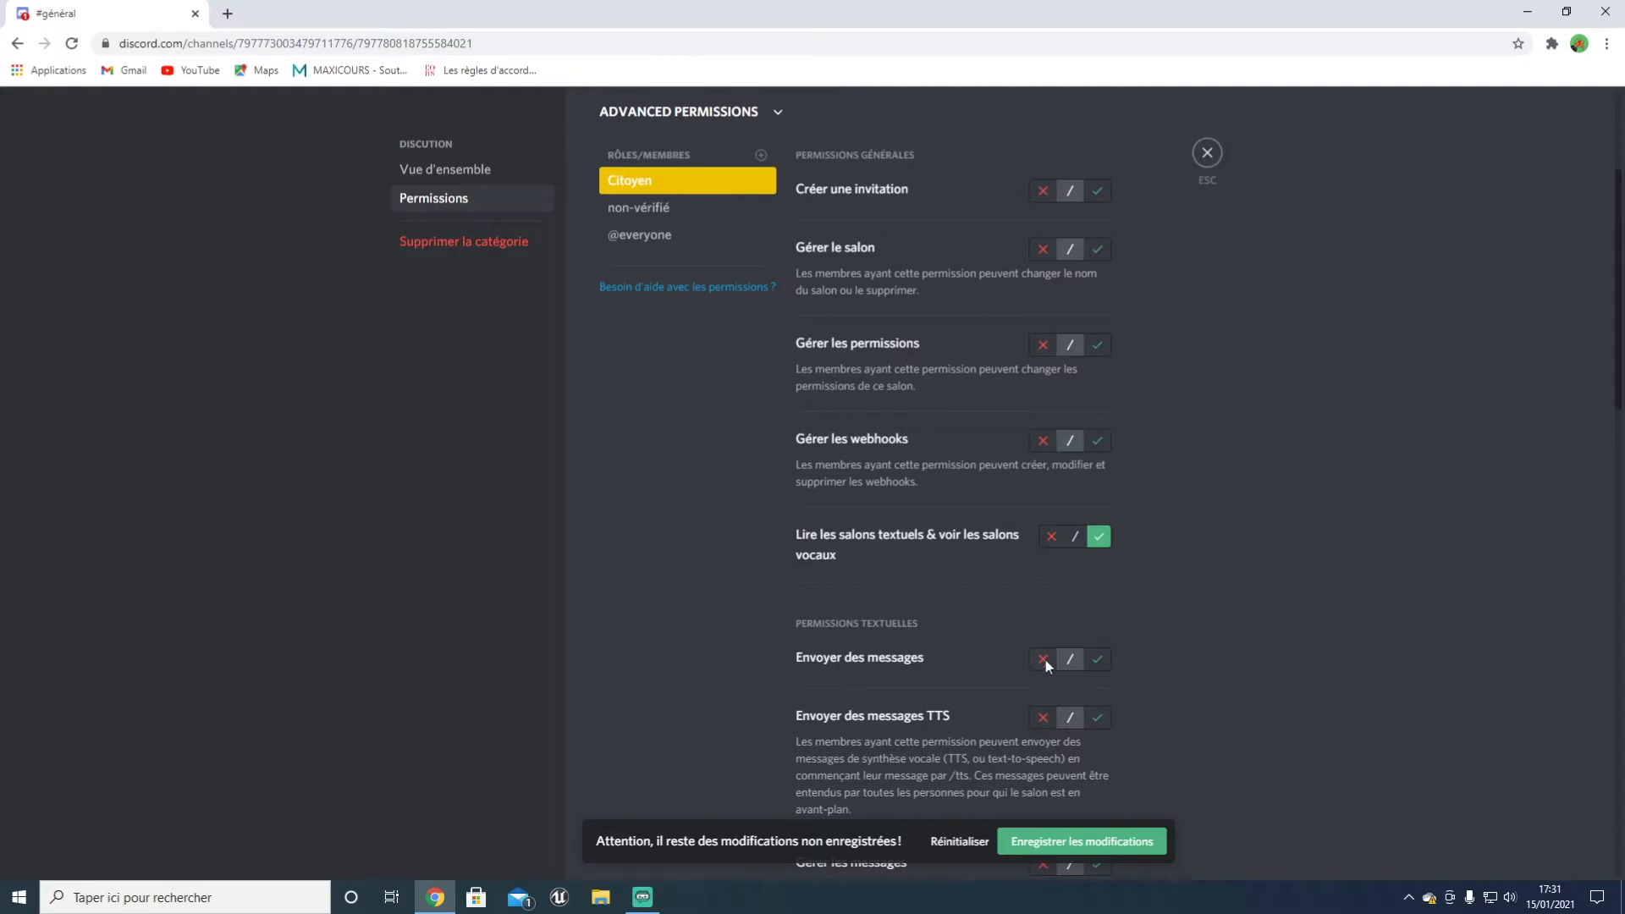
pyautogui.click(1096, 659)
# Step: Allow Citoyen Voir les anciens messages, Utiliser des émojis externes and Ajouter des réactions in DISCUTION, and save the category's permissions
pyautogui.scroll(-4, 1092, 643)
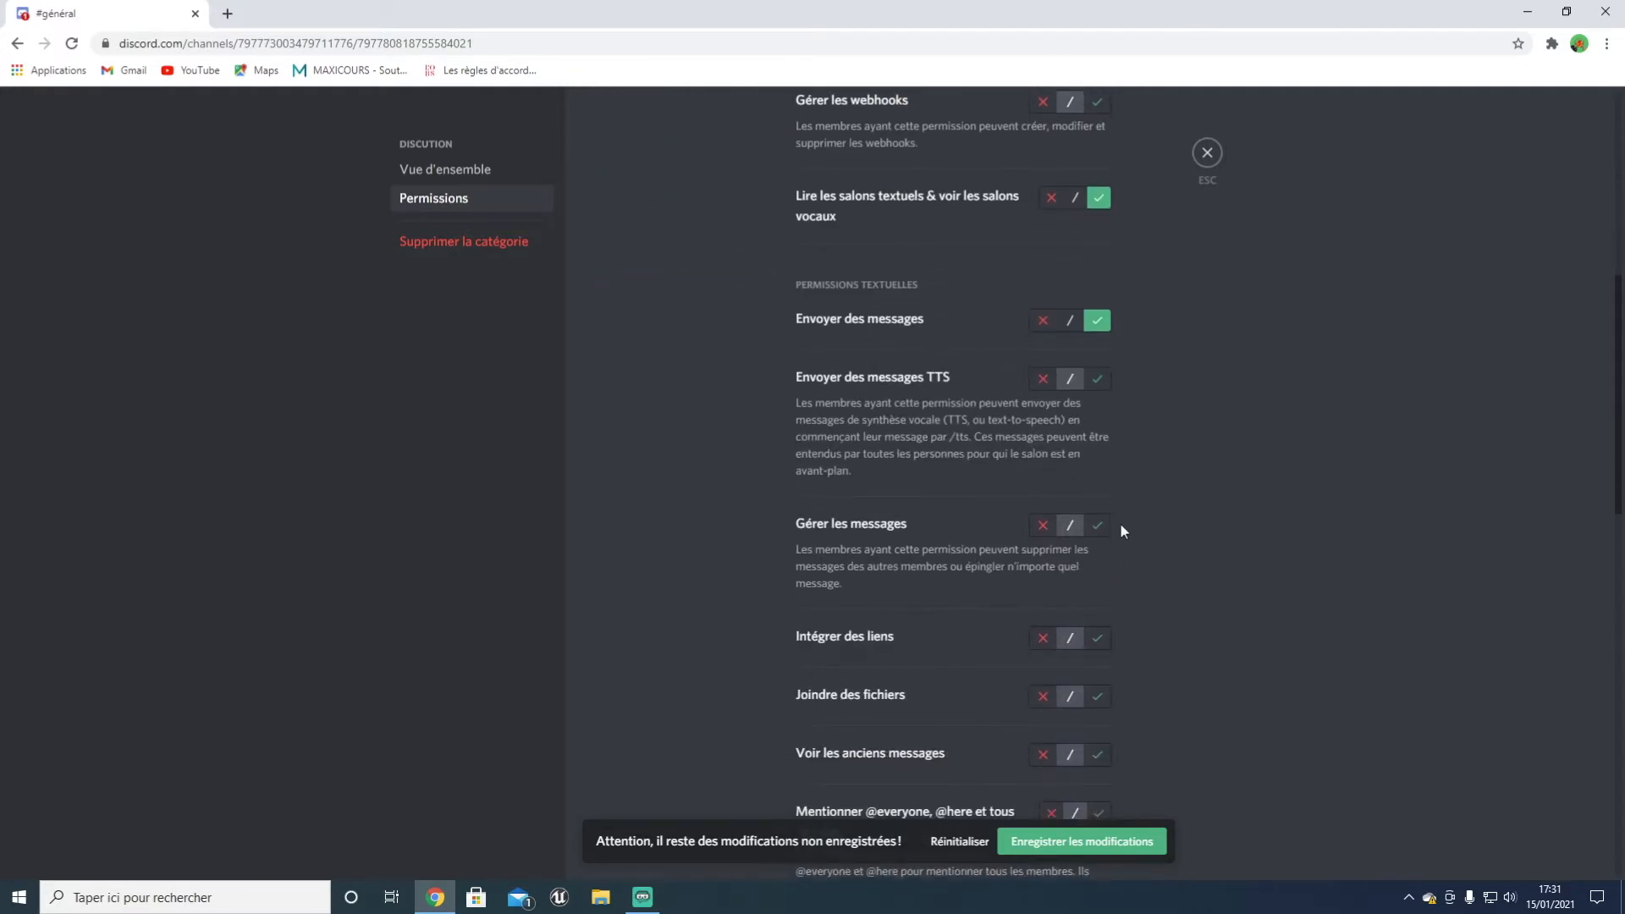
pyautogui.scroll(-1, 1102, 573)
pyautogui.scroll(-2, 1097, 575)
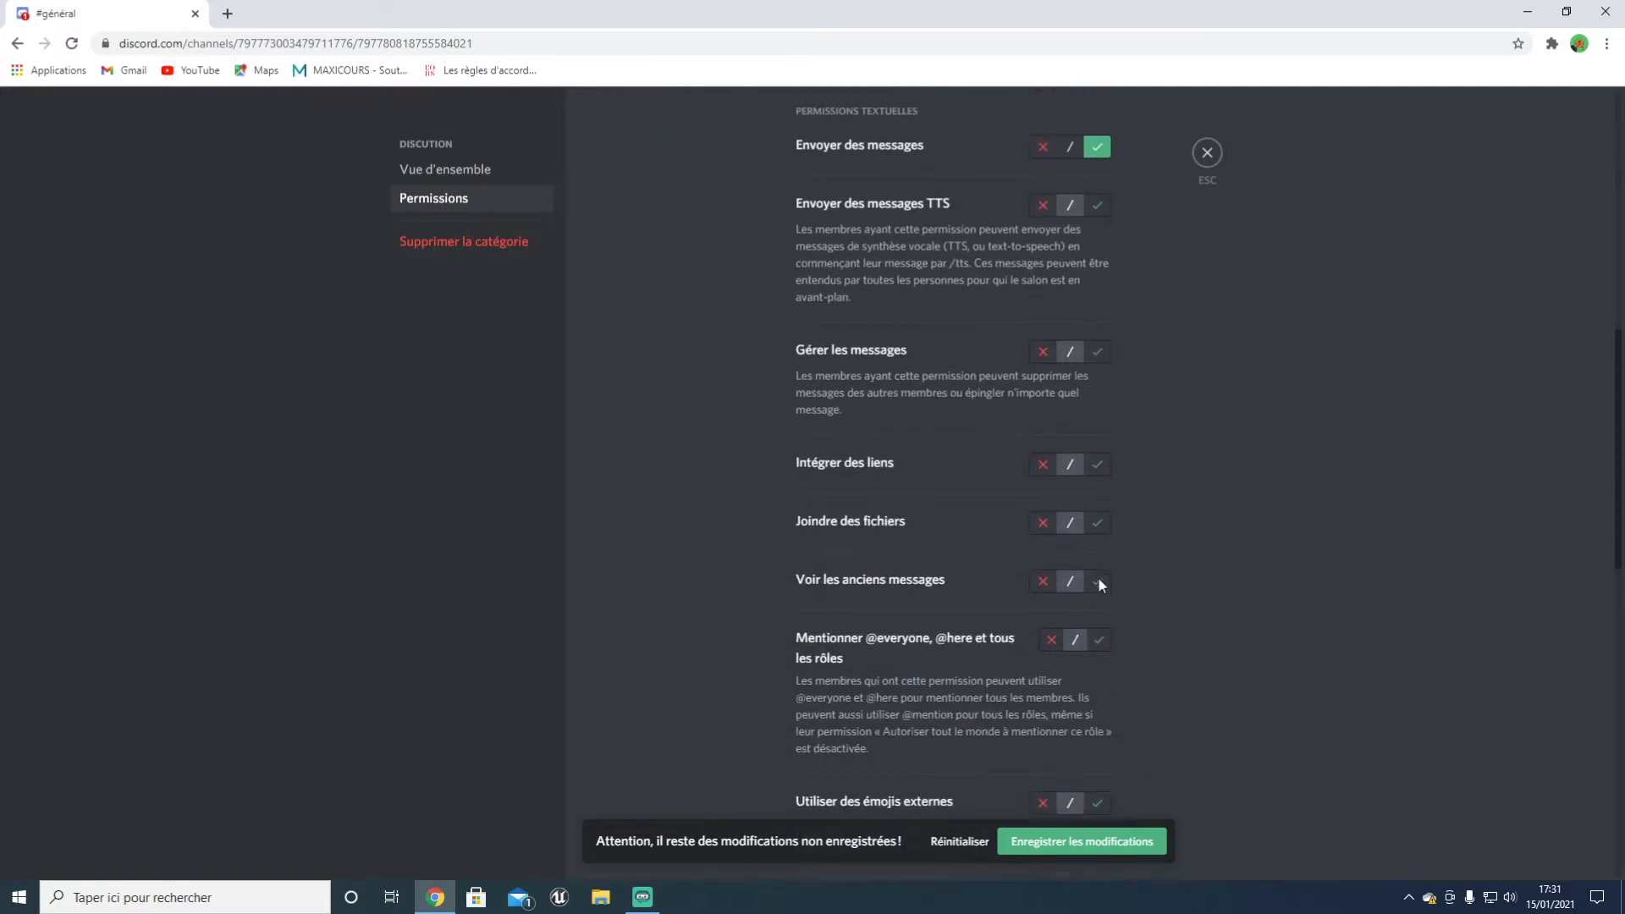
pyautogui.click(1098, 505)
pyautogui.scroll(-2, 1083, 550)
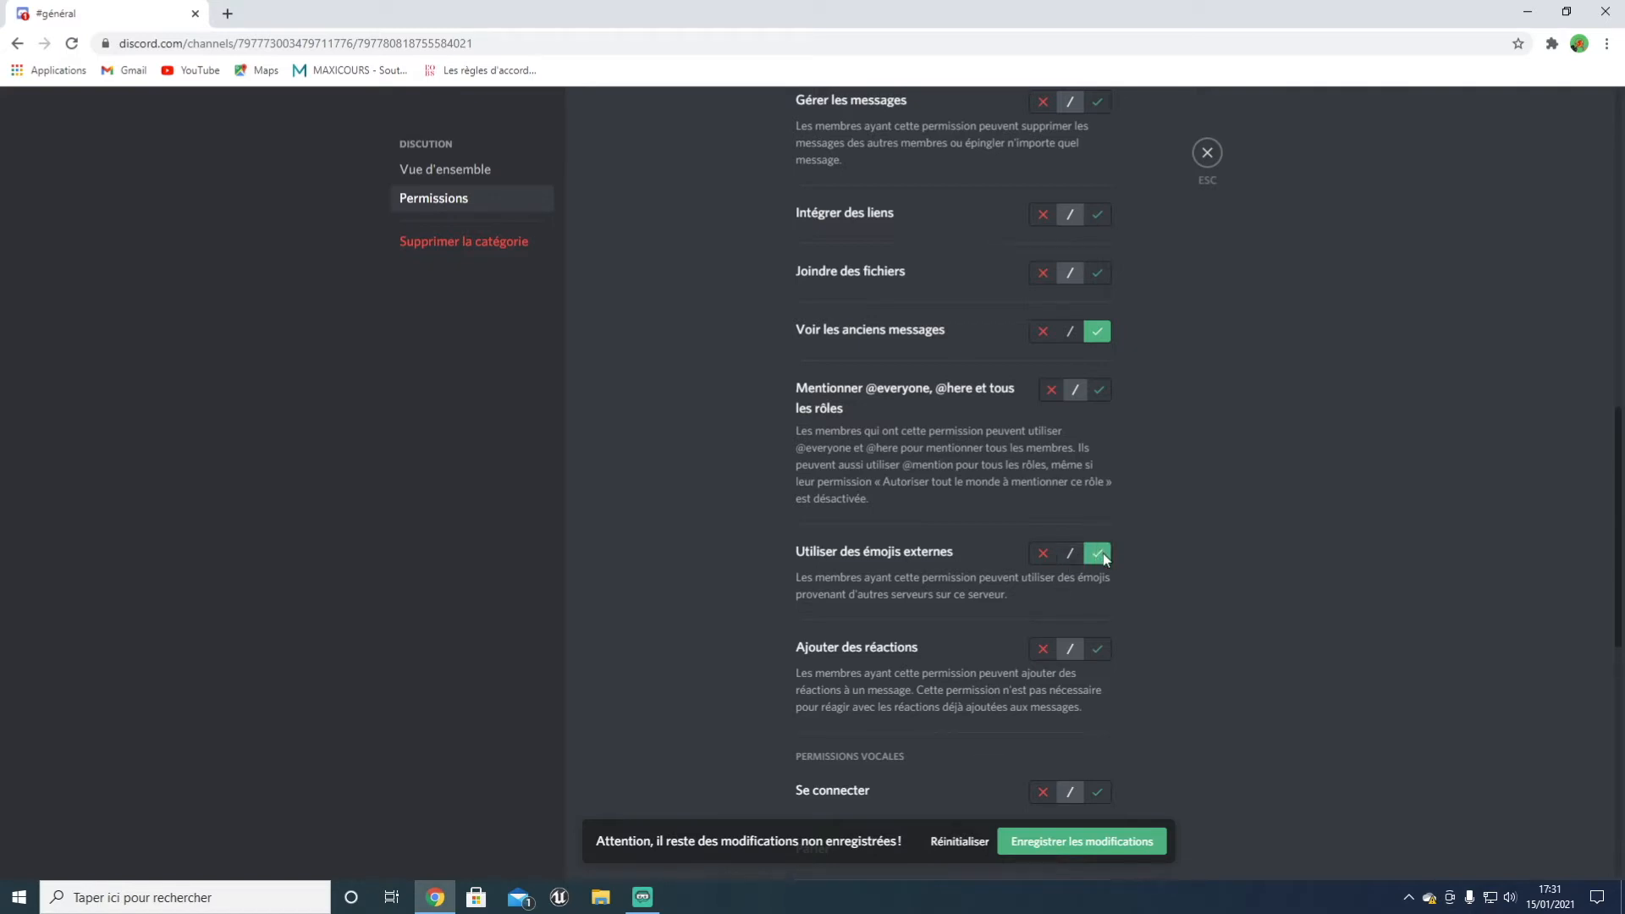
pyautogui.click(1061, 839)
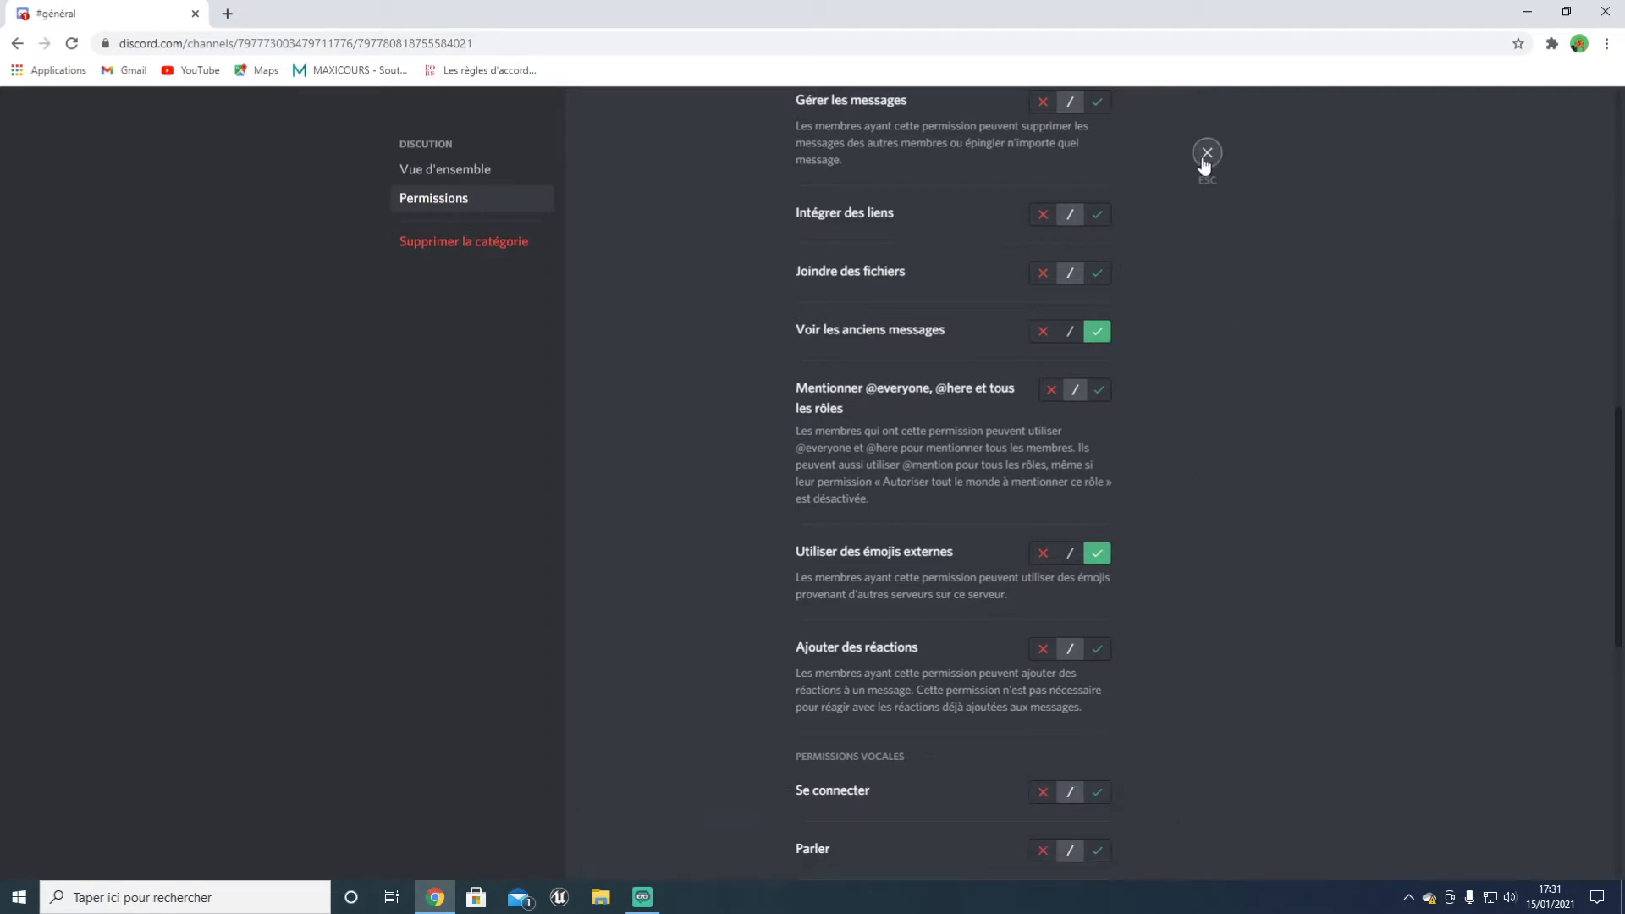
pyautogui.click(1098, 649)
pyautogui.click(1100, 838)
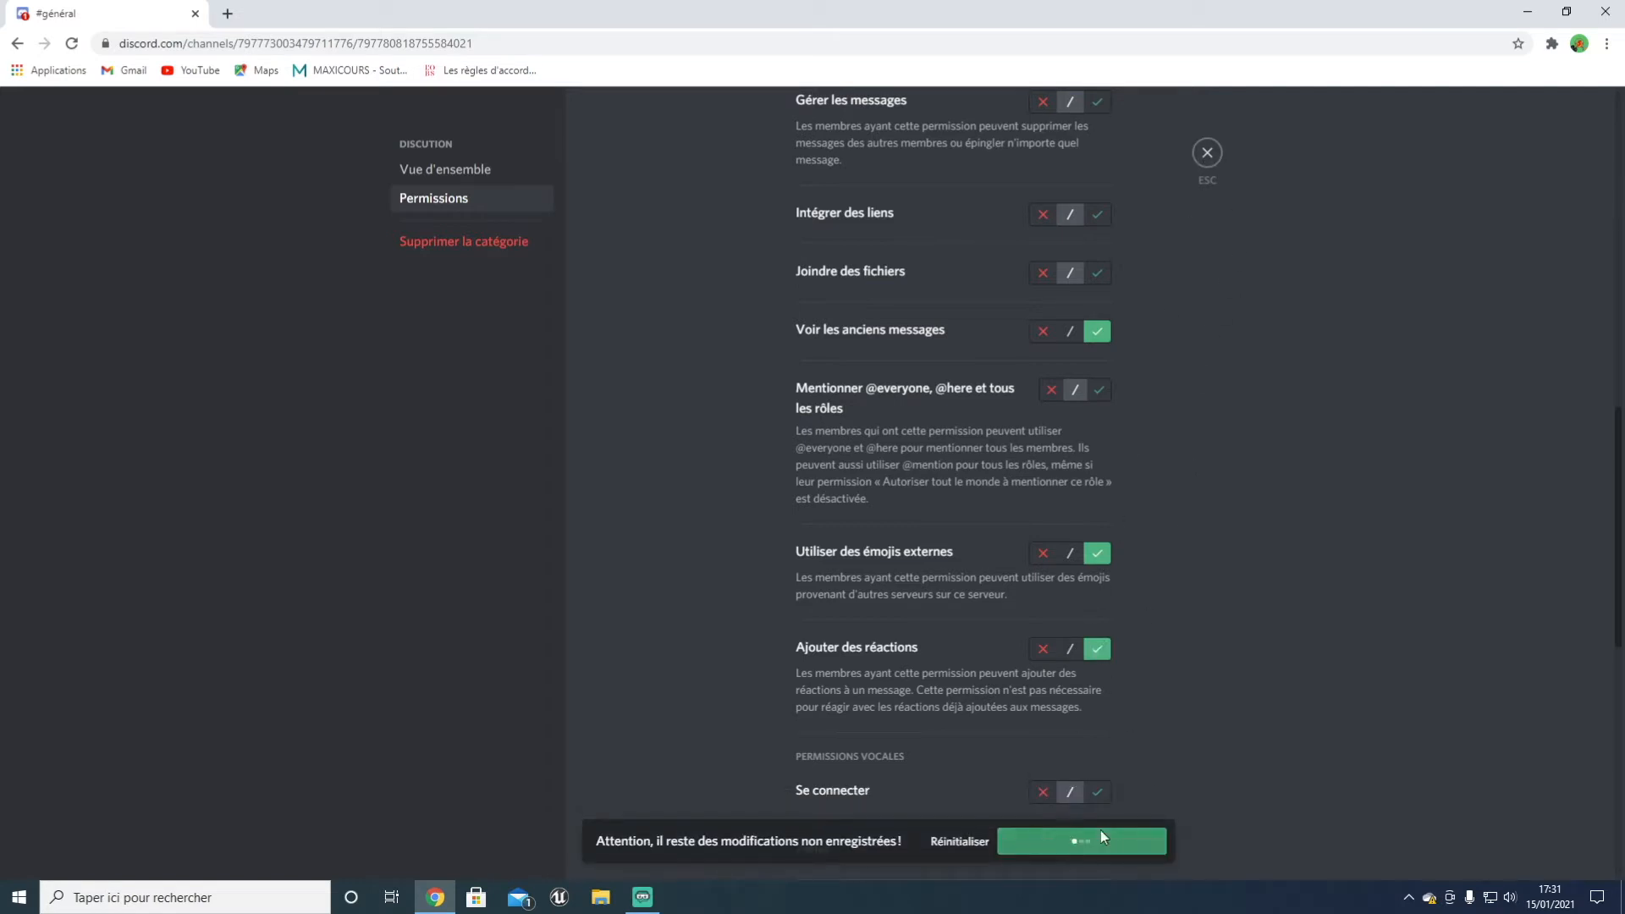
pyautogui.click(1206, 153)
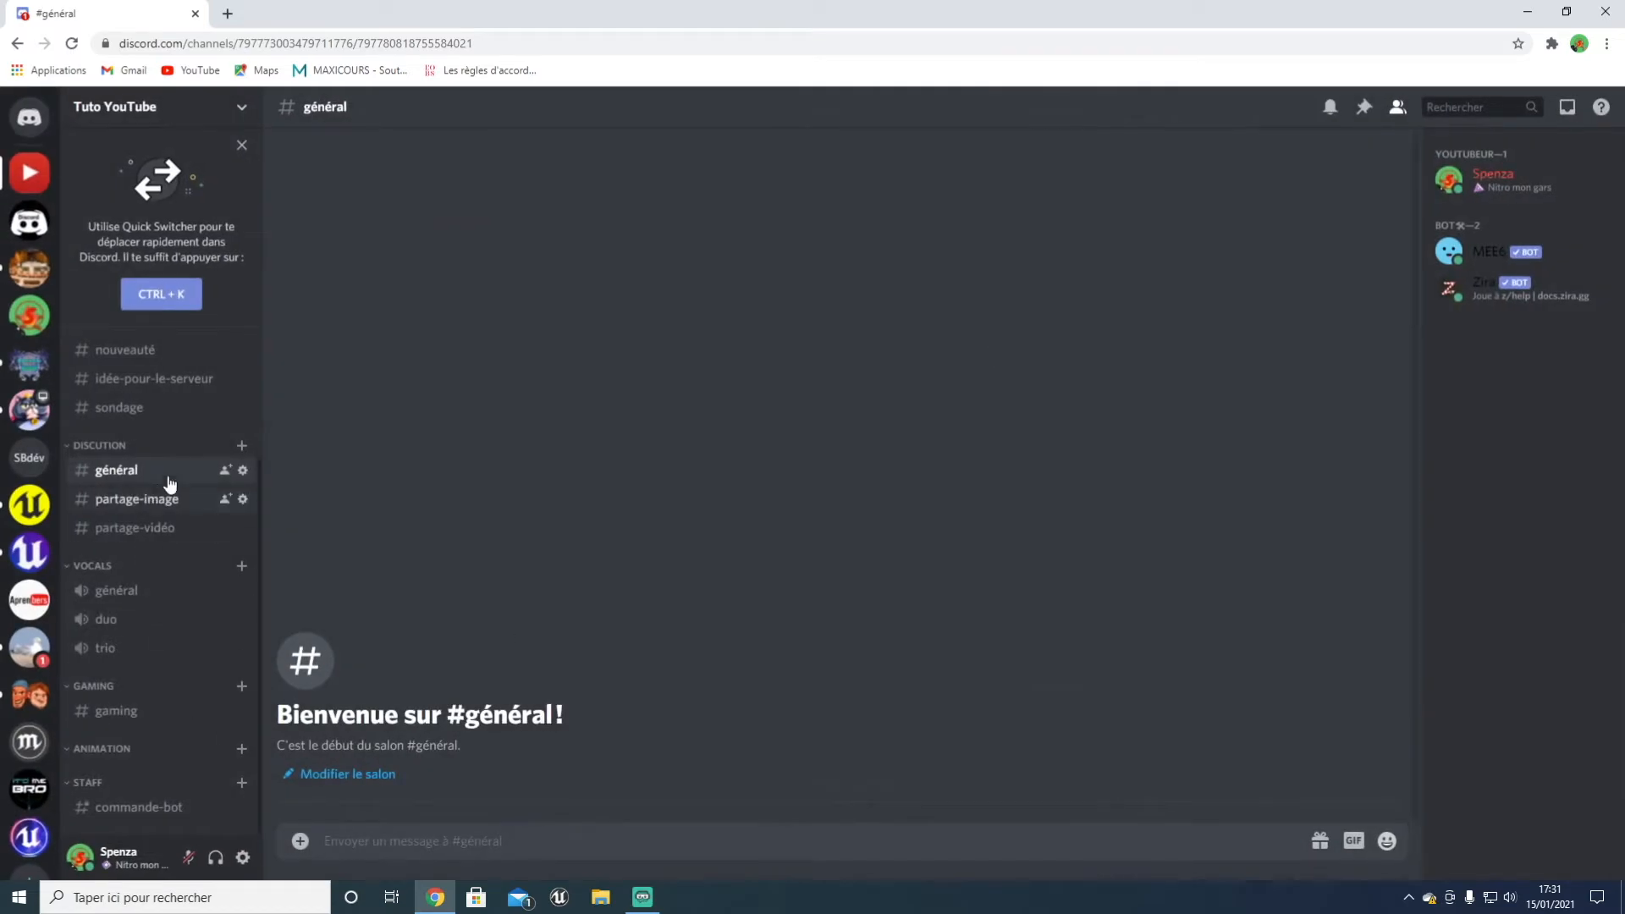
# Step: Allow the Citoyen role Joindre des fichiers and Intégrer des liens in the partage-image channel, and save
pyautogui.click(238, 499)
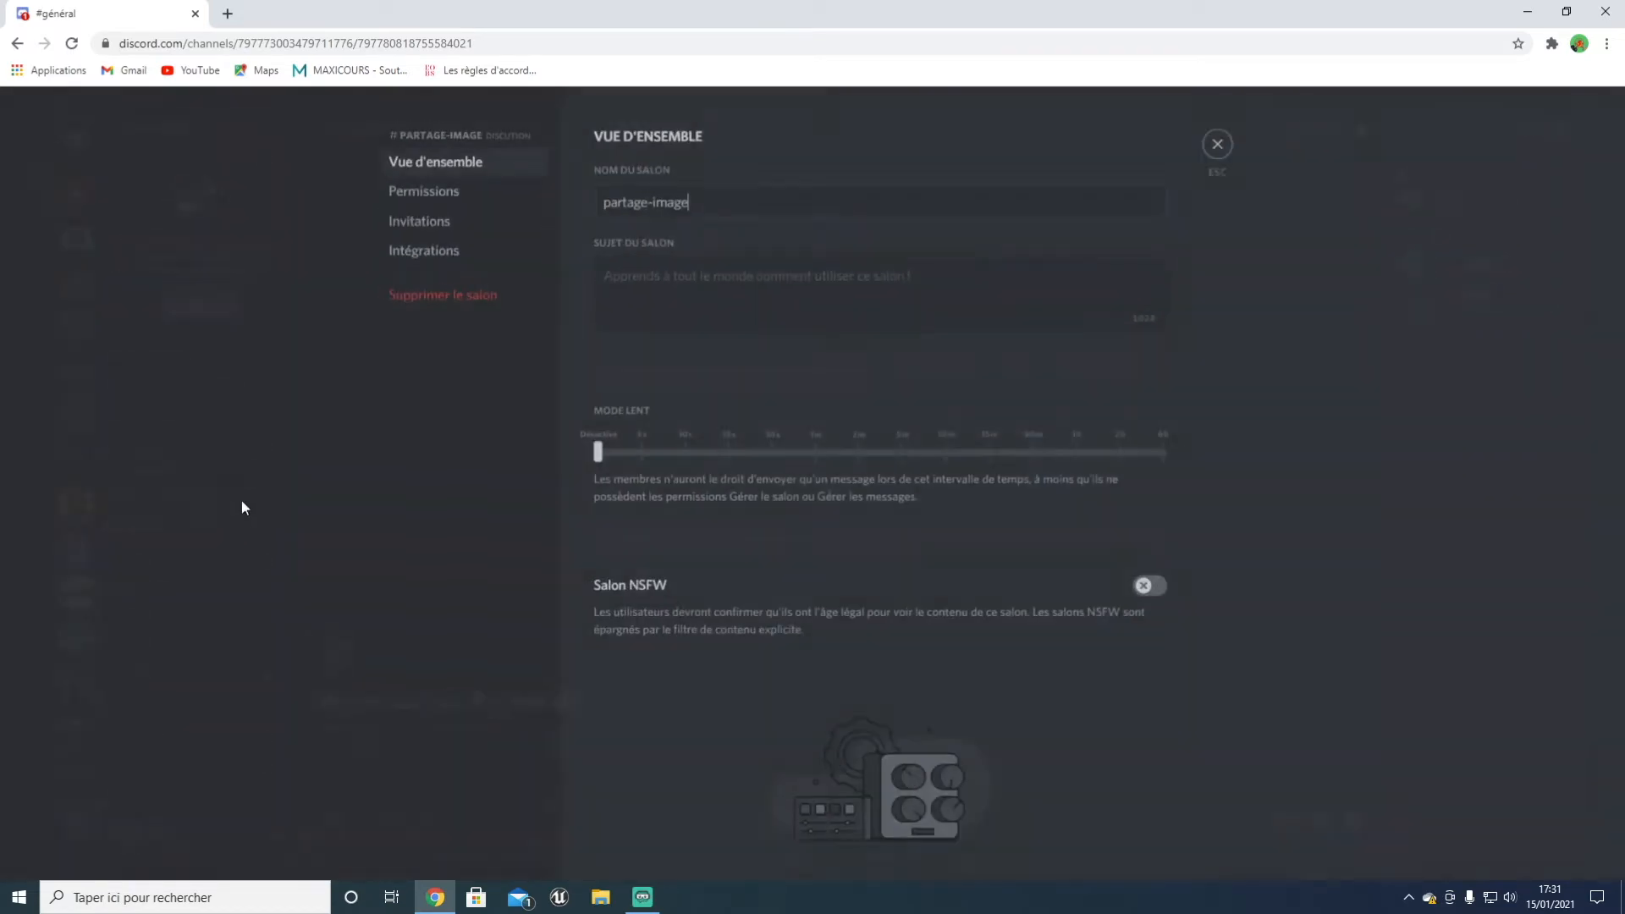
pyautogui.click(476, 200)
pyautogui.scroll(-4, 1144, 660)
pyautogui.click(652, 214)
pyautogui.scroll(-3, 957, 449)
pyautogui.scroll(-2, 1046, 693)
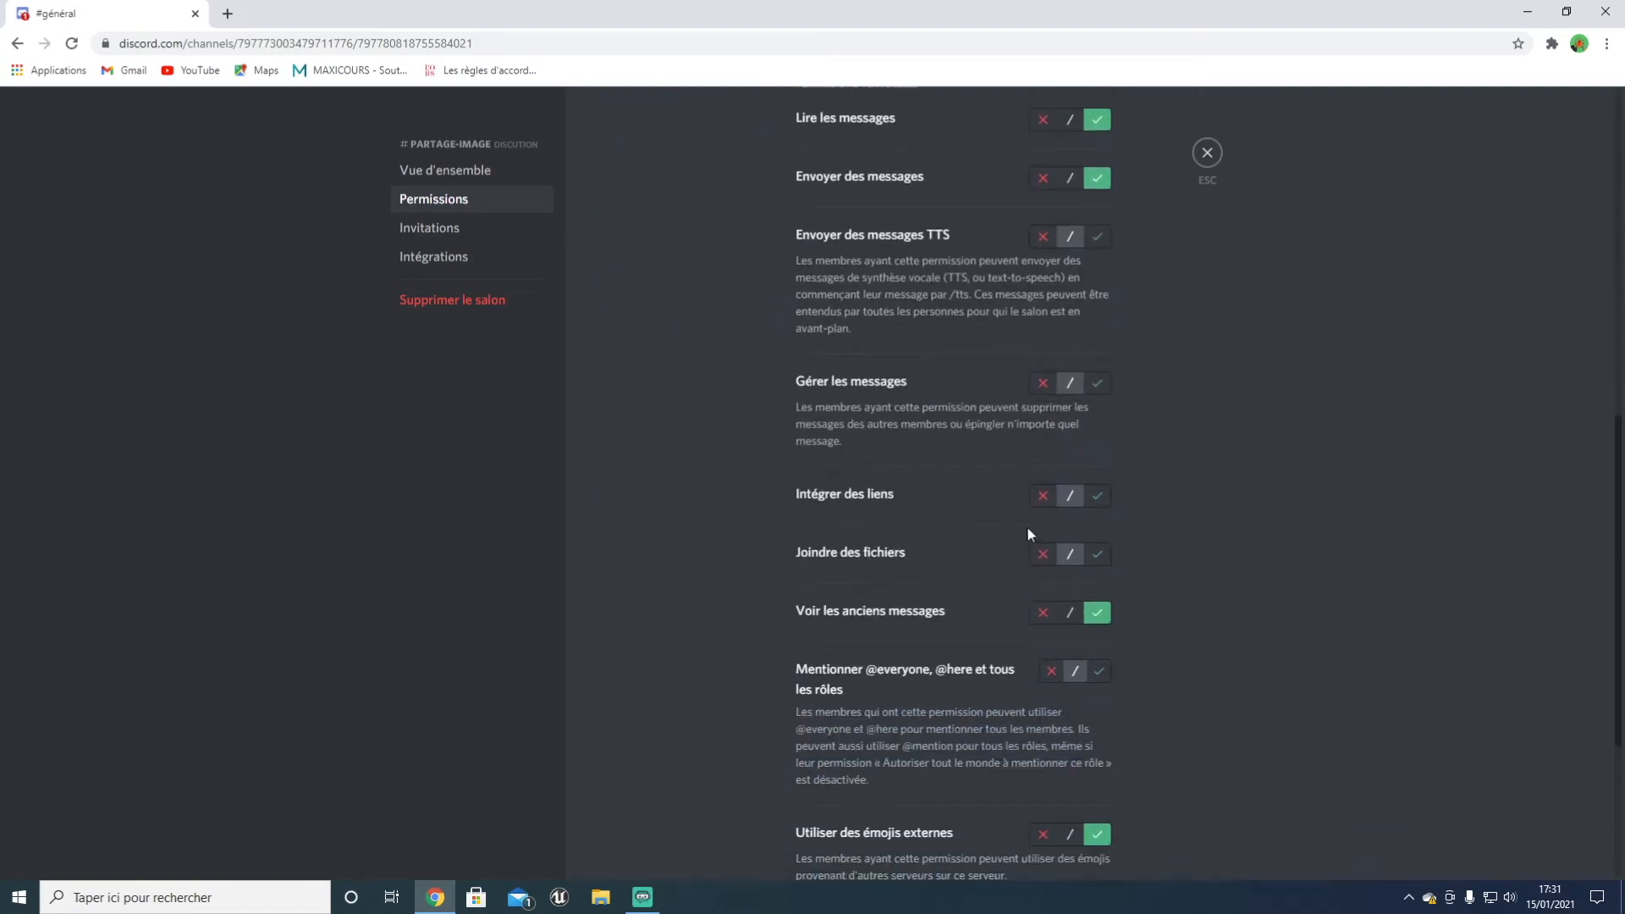
pyautogui.click(1096, 555)
pyautogui.click(1096, 495)
pyautogui.click(1100, 842)
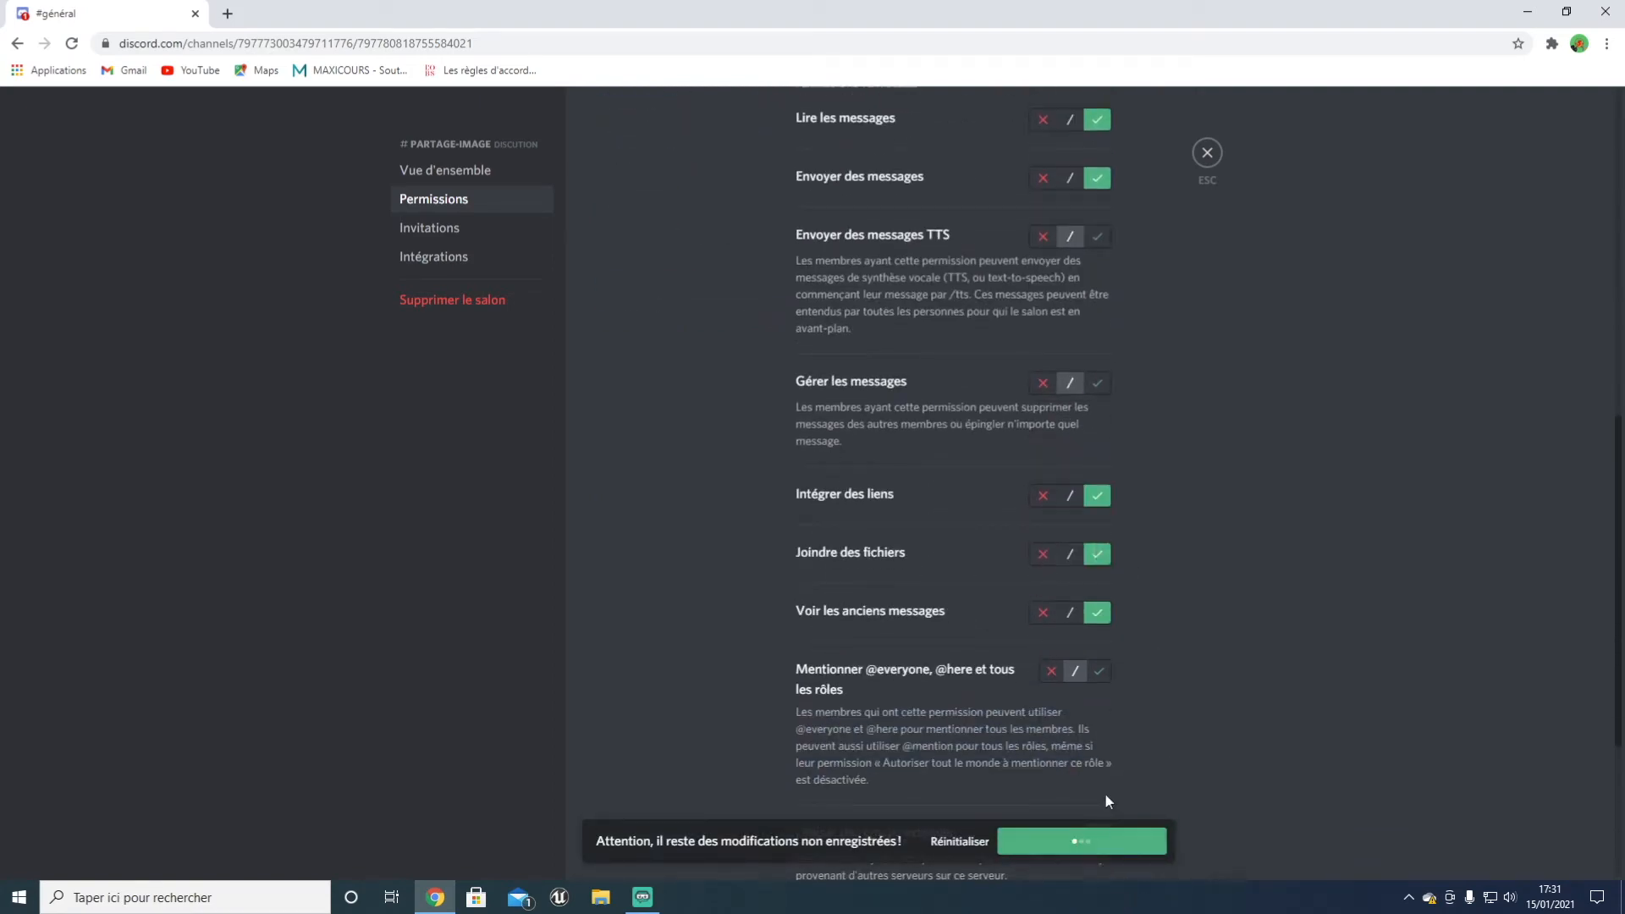
pyautogui.click(1203, 159)
# Step: Allow the Citoyen role Joindre des fichiers and Intégrer des liens in the partage-vidéo channel, save, and close the channel settings
pyautogui.click(220, 536)
pyautogui.click(242, 527)
pyautogui.click(449, 201)
pyautogui.scroll(-4, 875, 551)
pyautogui.scroll(-5, 876, 552)
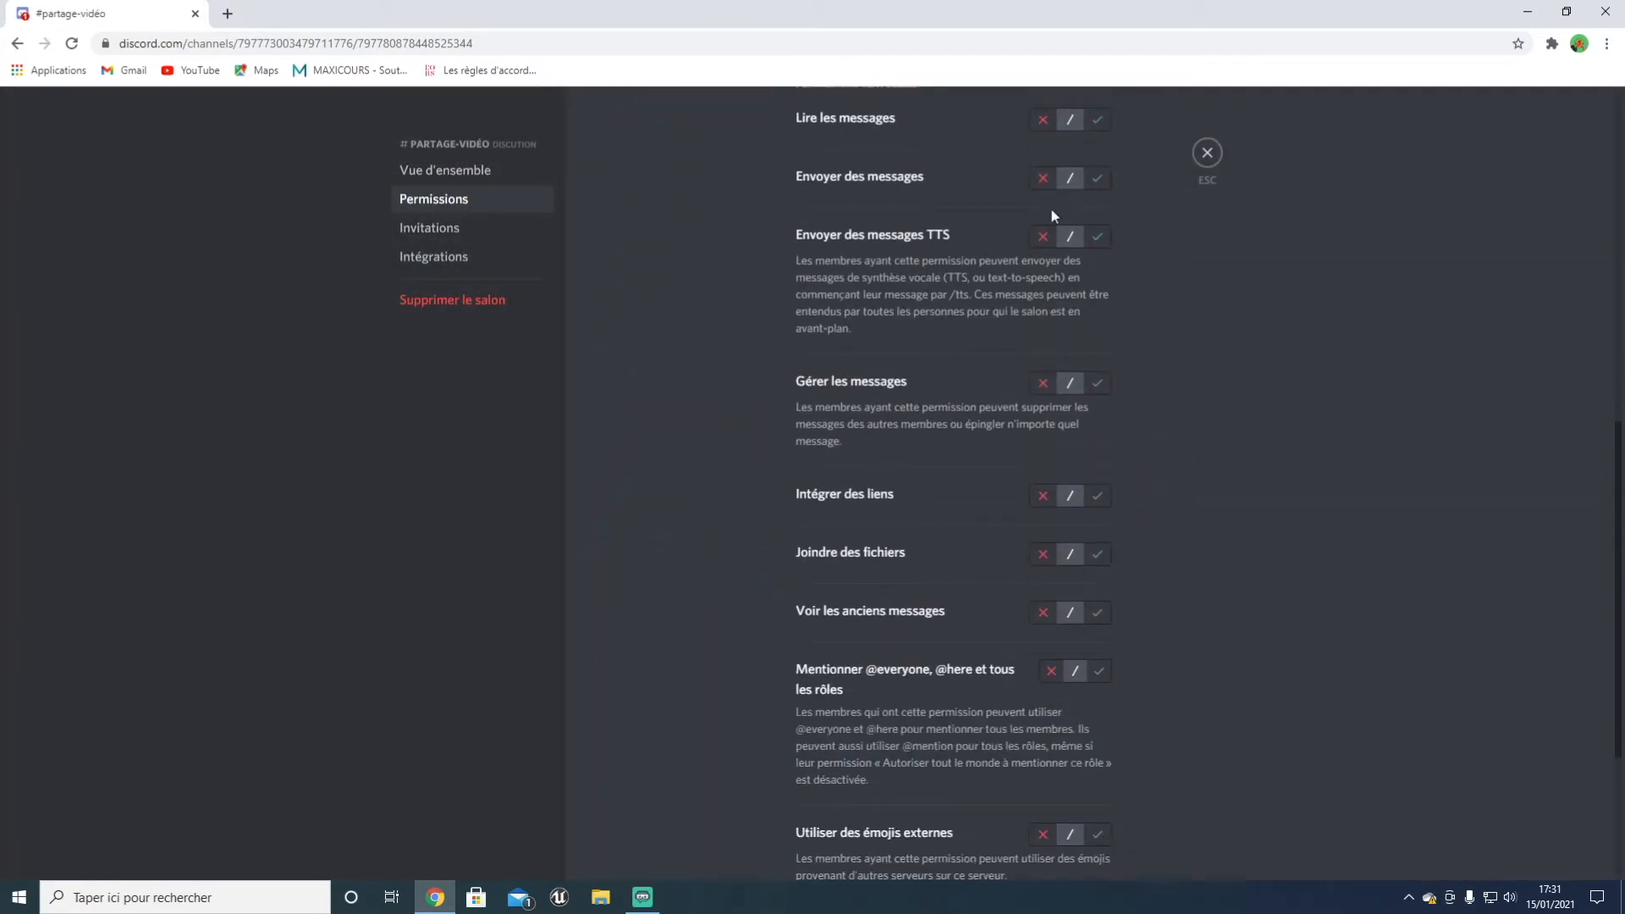
pyautogui.scroll(4, 808, 240)
pyautogui.click(634, 124)
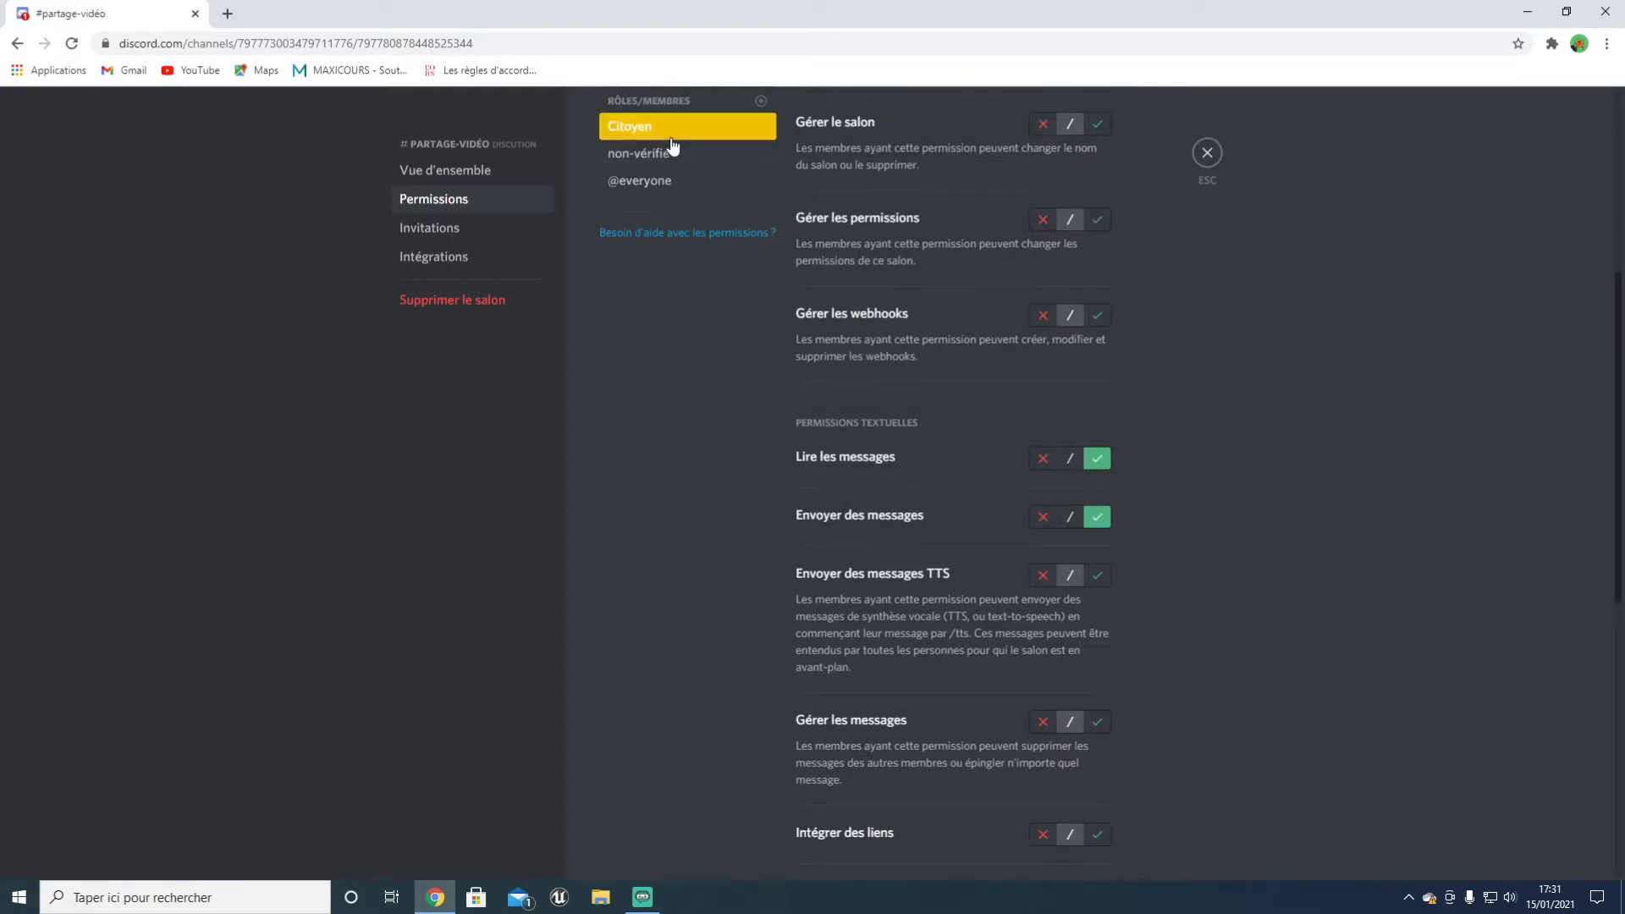
pyautogui.scroll(-5, 1007, 462)
pyautogui.click(1100, 470)
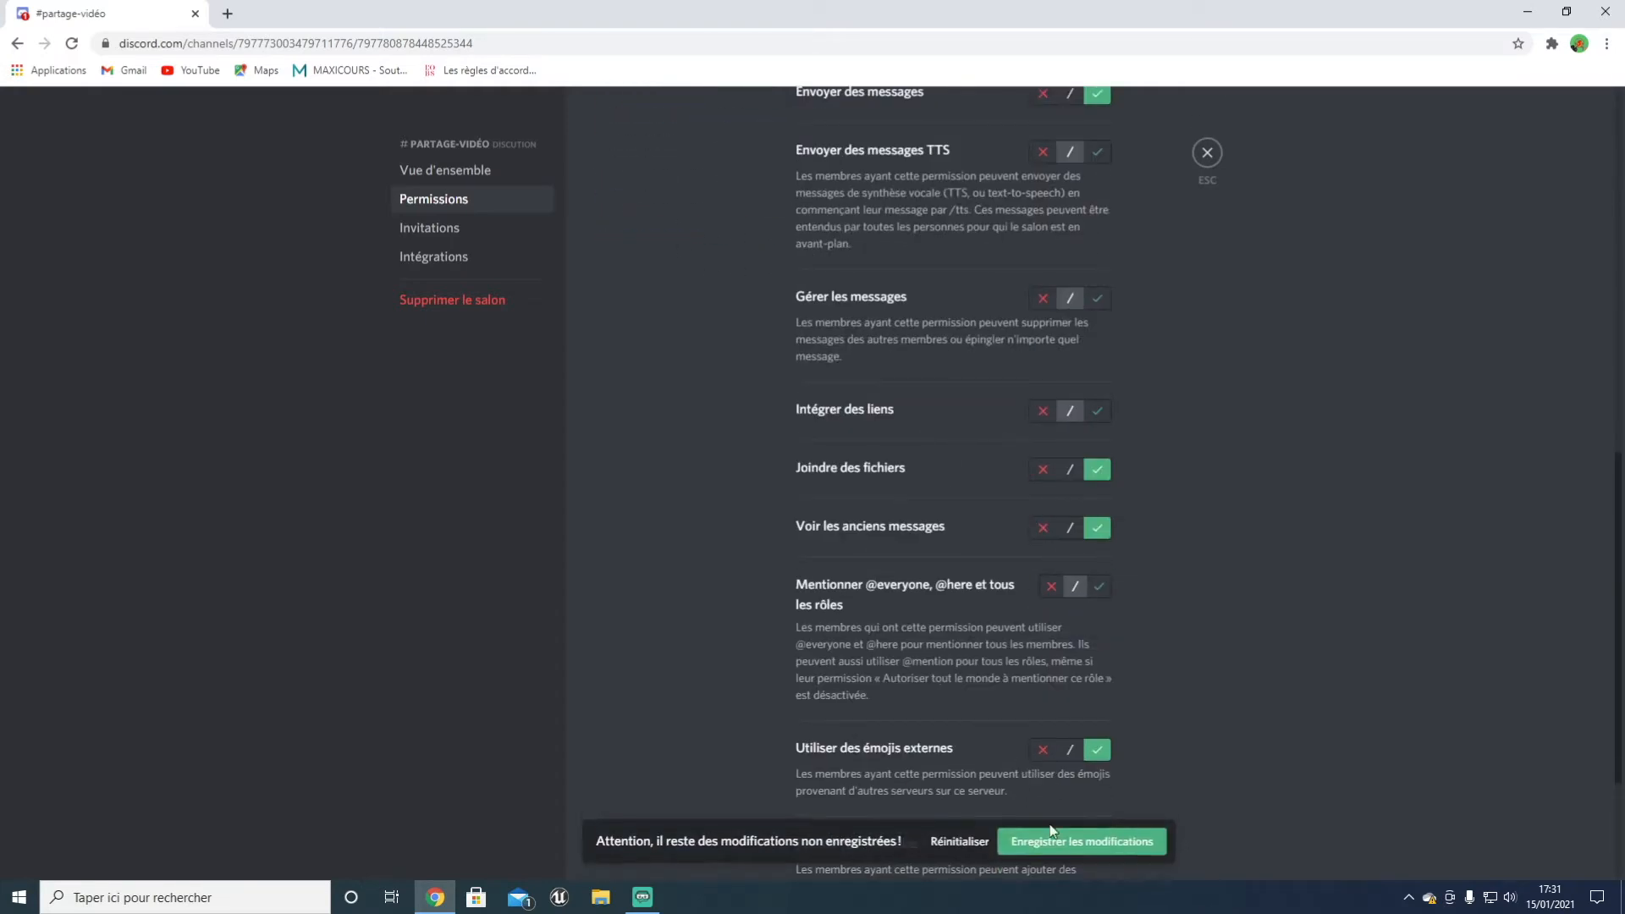
pyautogui.click(1079, 842)
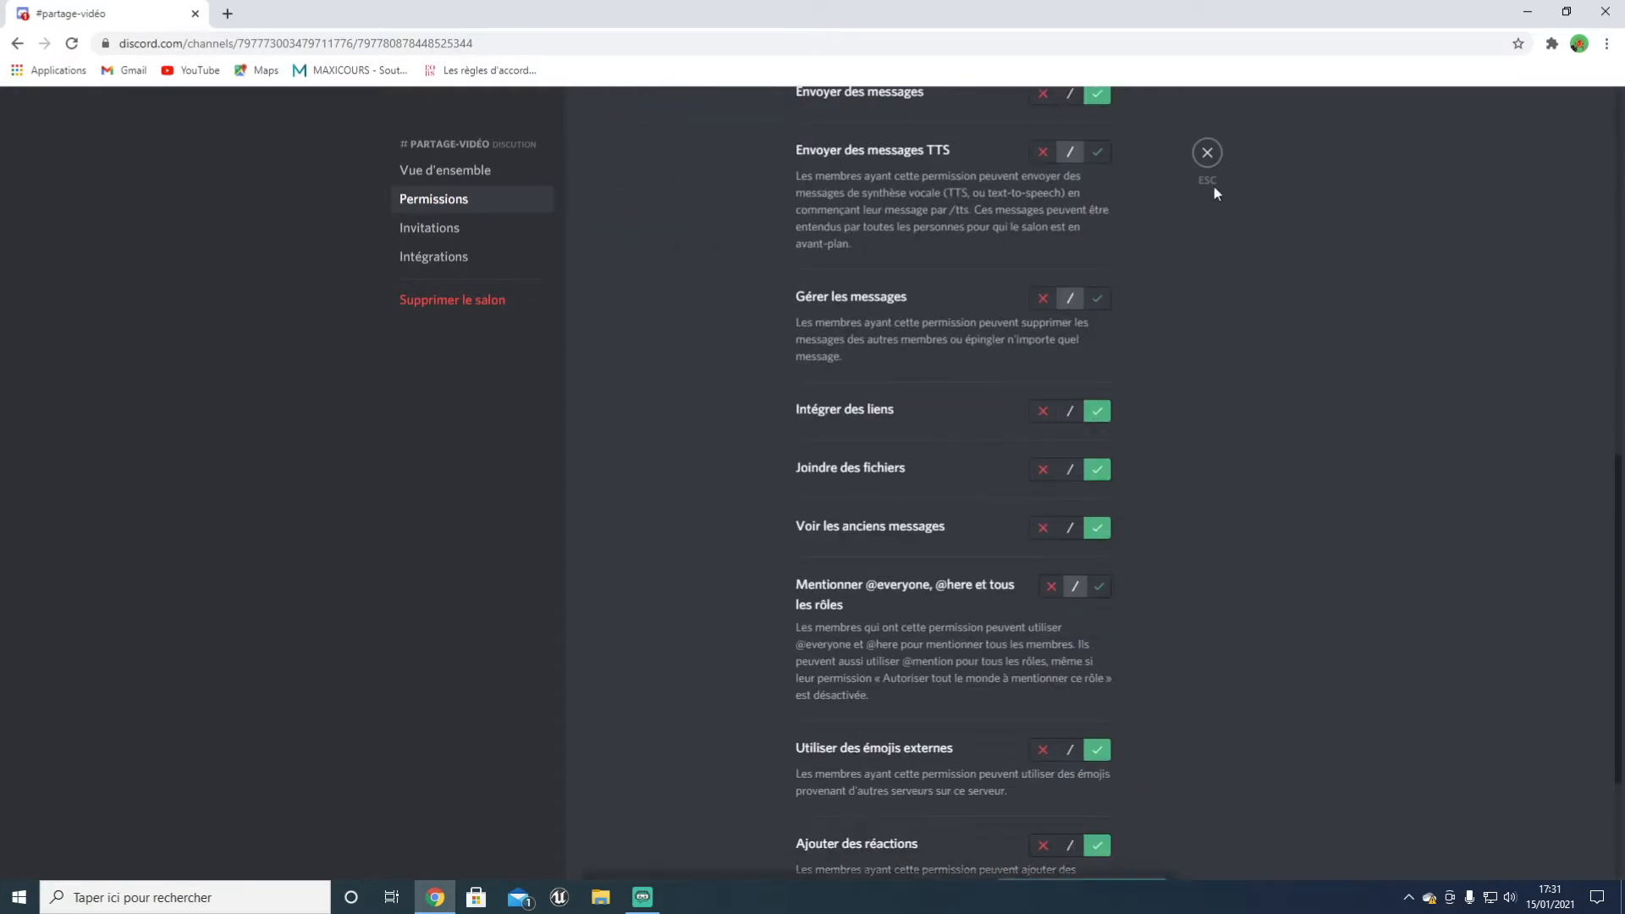
pyautogui.click(1206, 152)
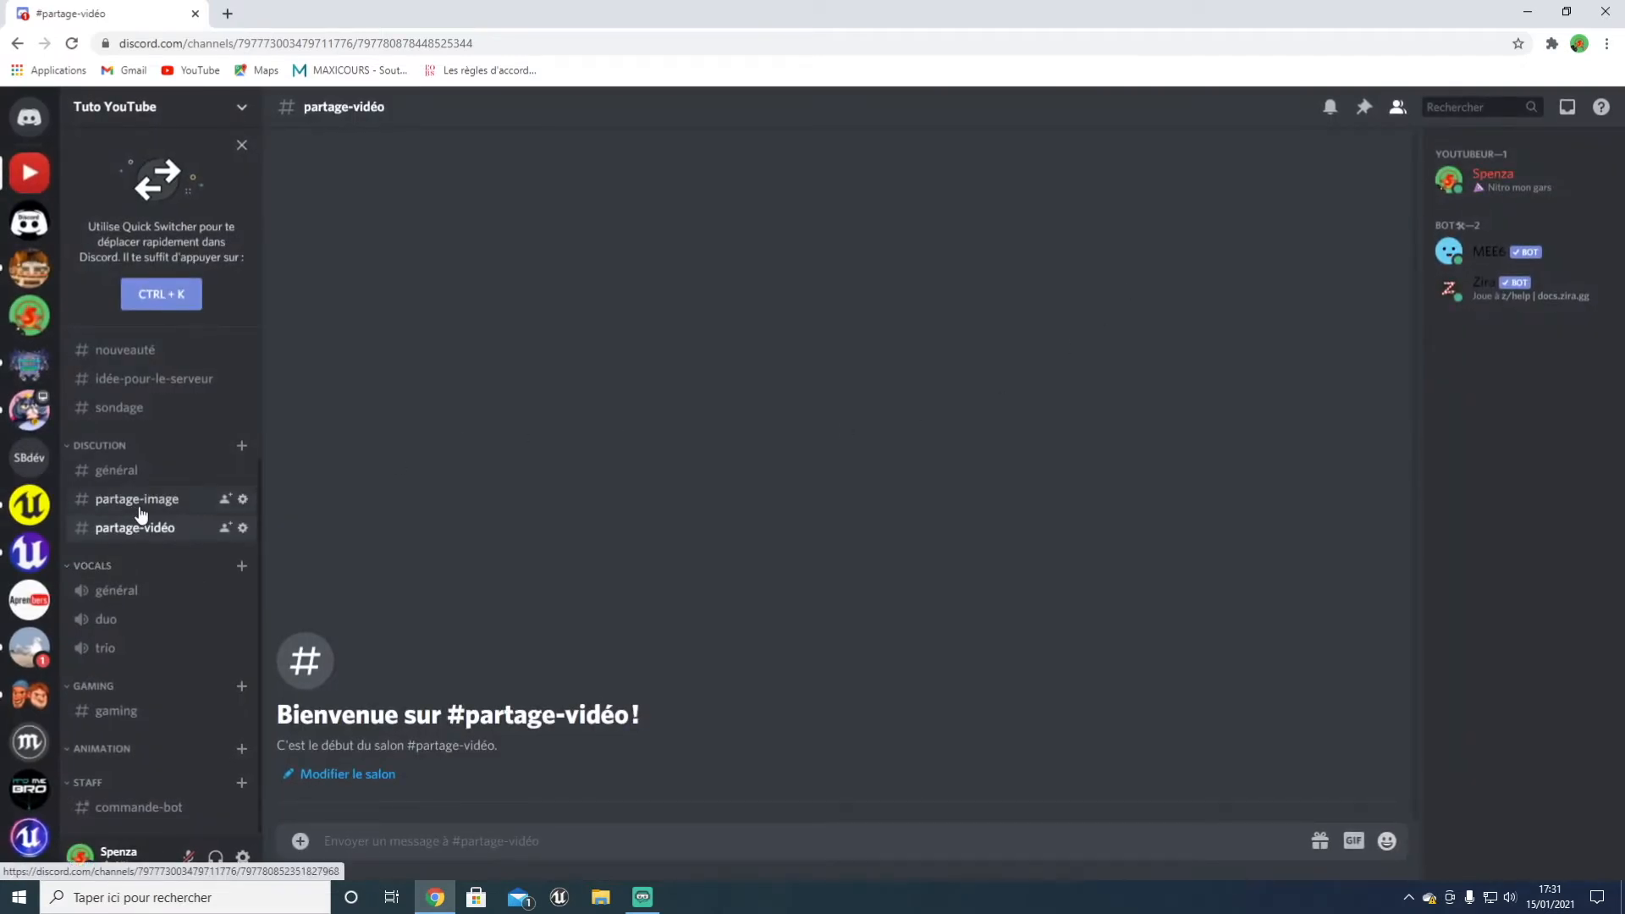
# Step: Add the non-vérifié role to the VOCALS category's permissions, deny it Lire les salons textuels & voir les salons vocaux, and save
pyautogui.rightClick(183, 568)
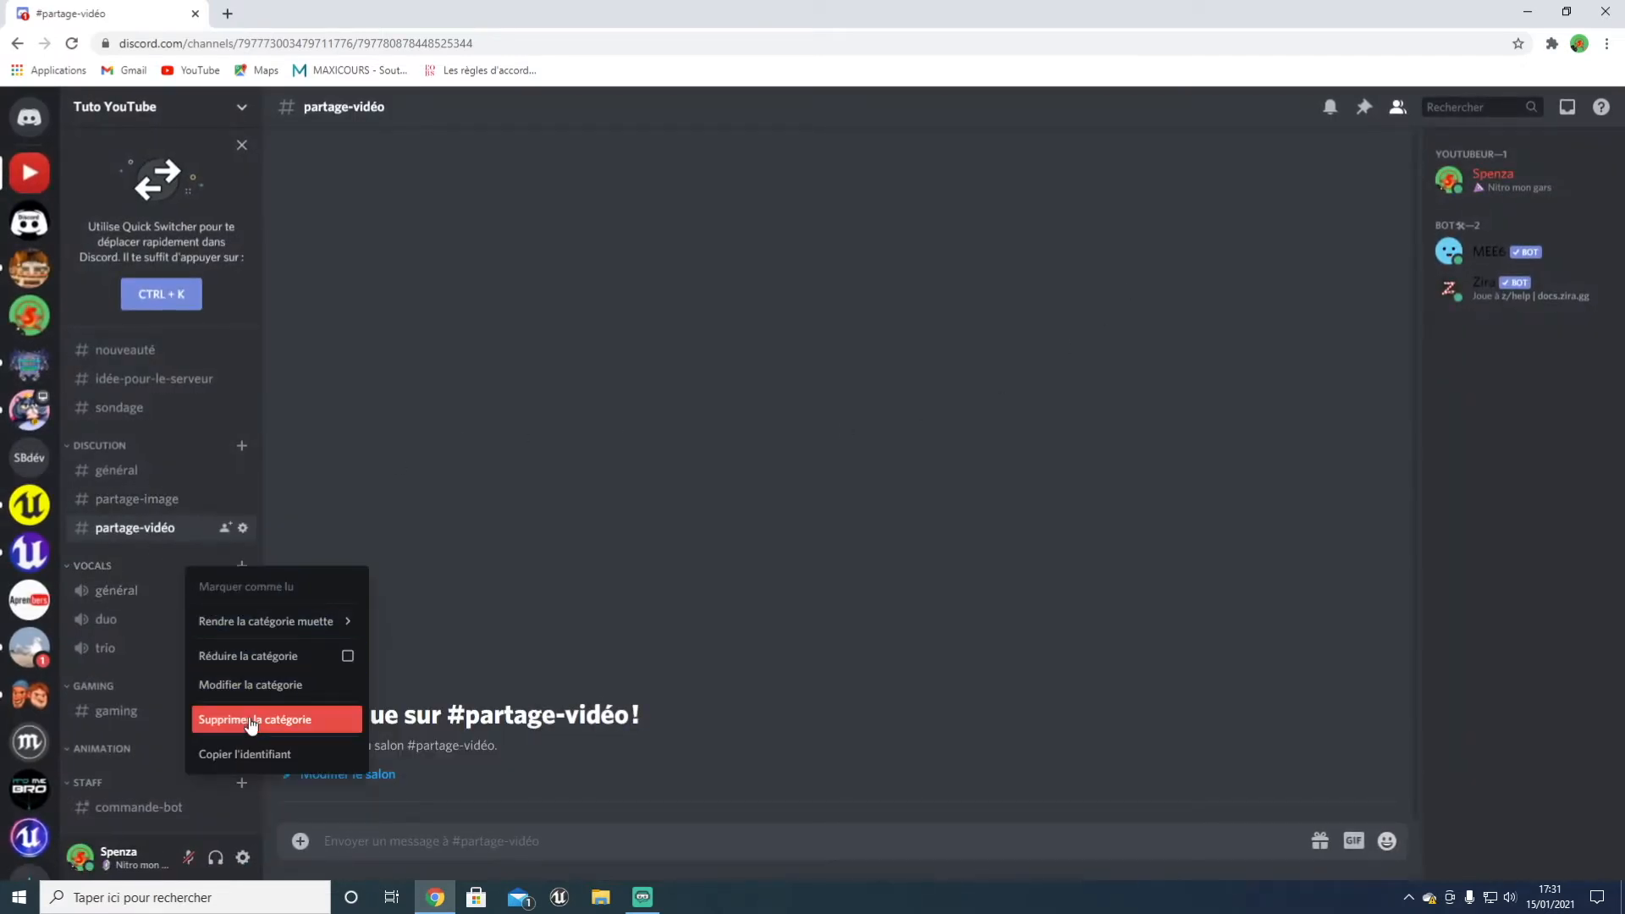
pyautogui.click(292, 685)
pyautogui.click(485, 198)
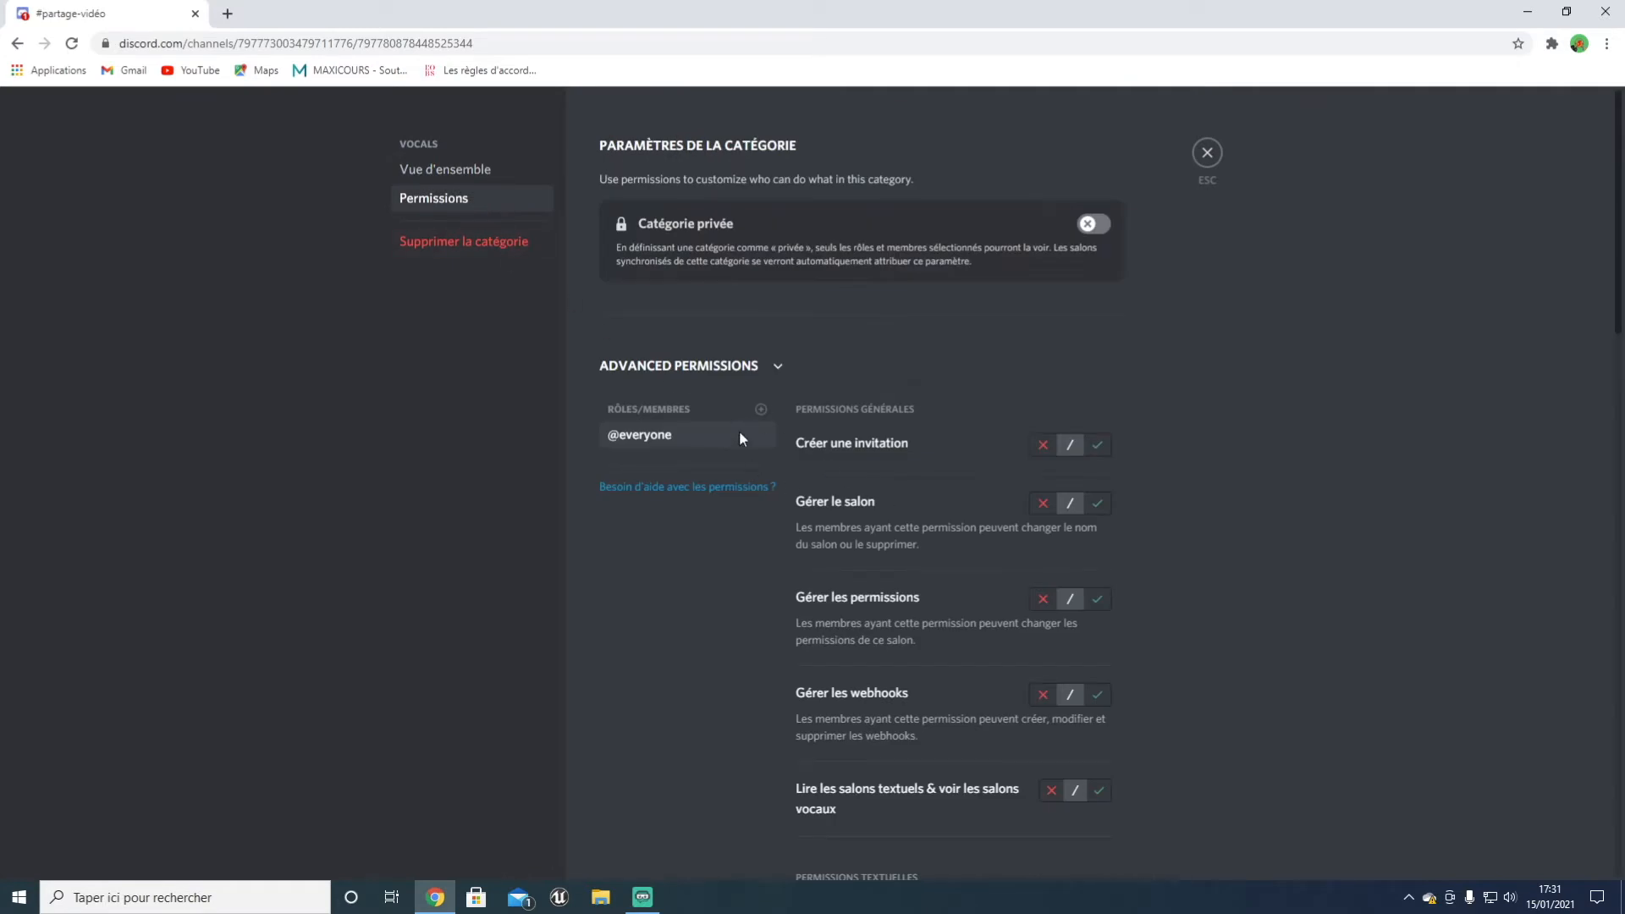
pyautogui.click(760, 412)
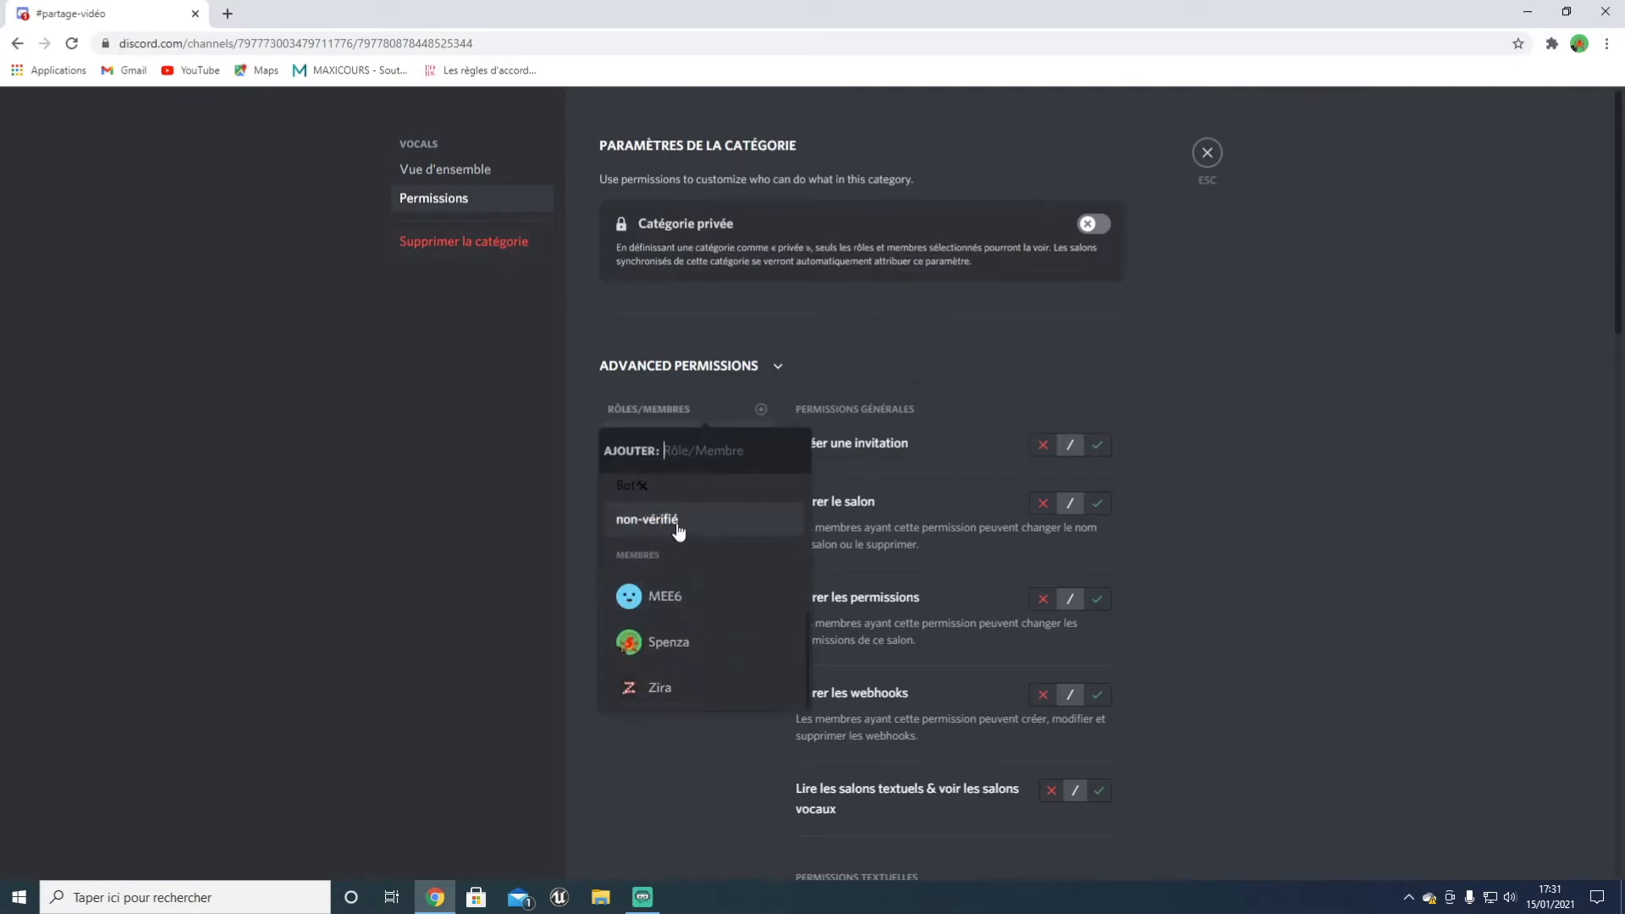
pyautogui.click(677, 528)
pyautogui.scroll(-5, 931, 507)
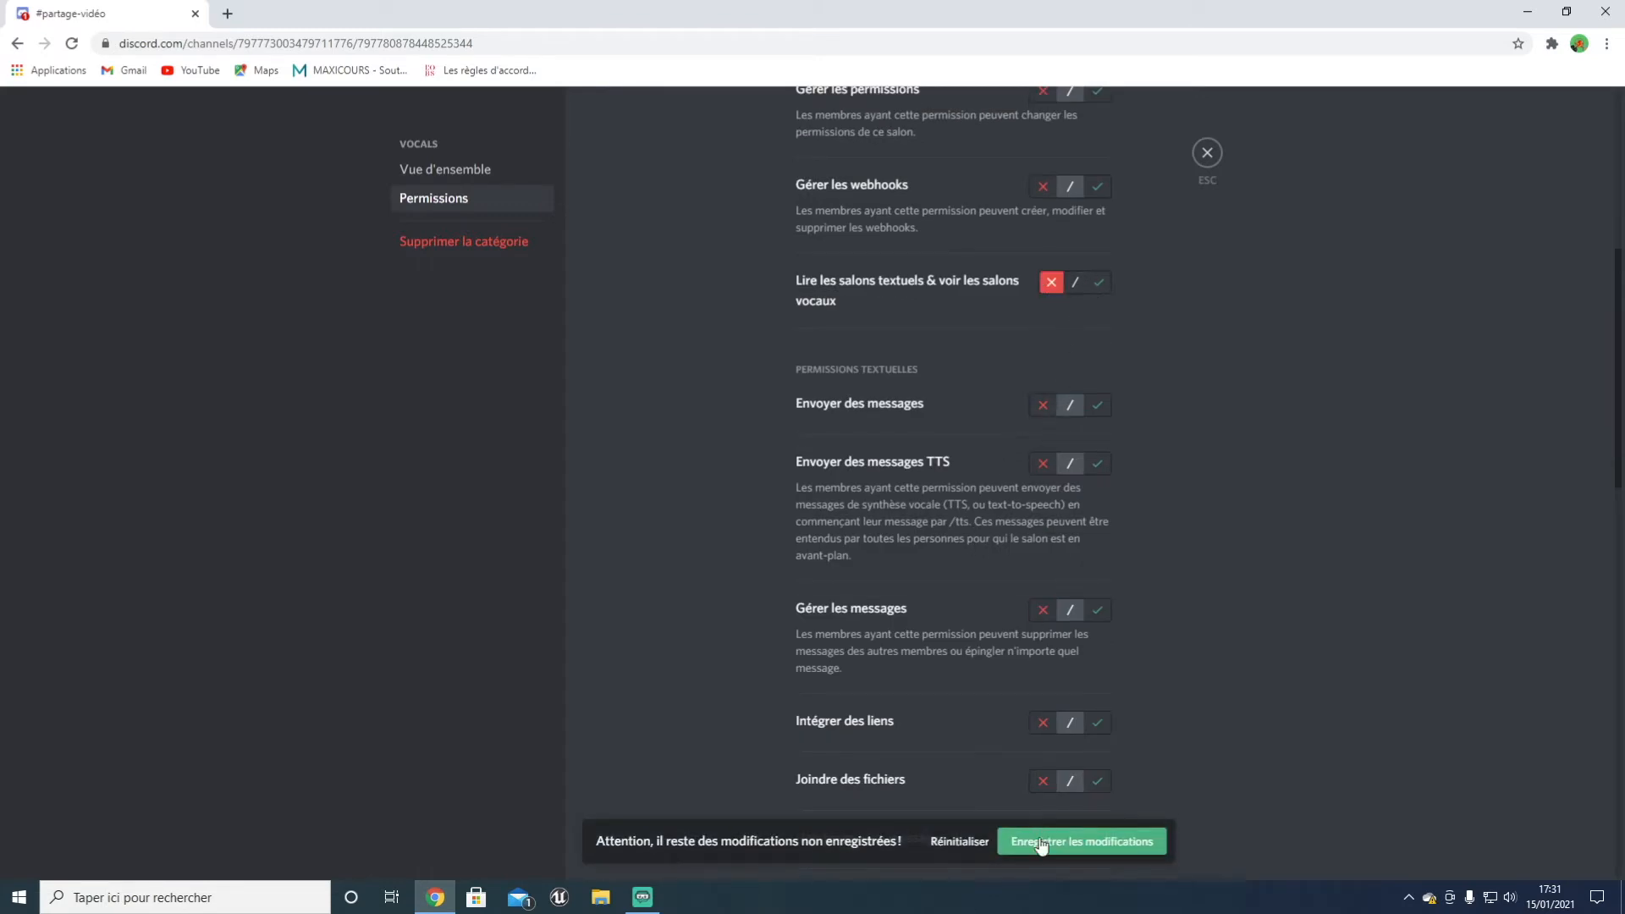
pyautogui.click(1041, 842)
# Step: Add the Citoyen role to VOCALS, allow it Lire les salons textuels & voir les salons vocaux, and save
pyautogui.scroll(2, 730, 359)
pyautogui.scroll(1, 730, 359)
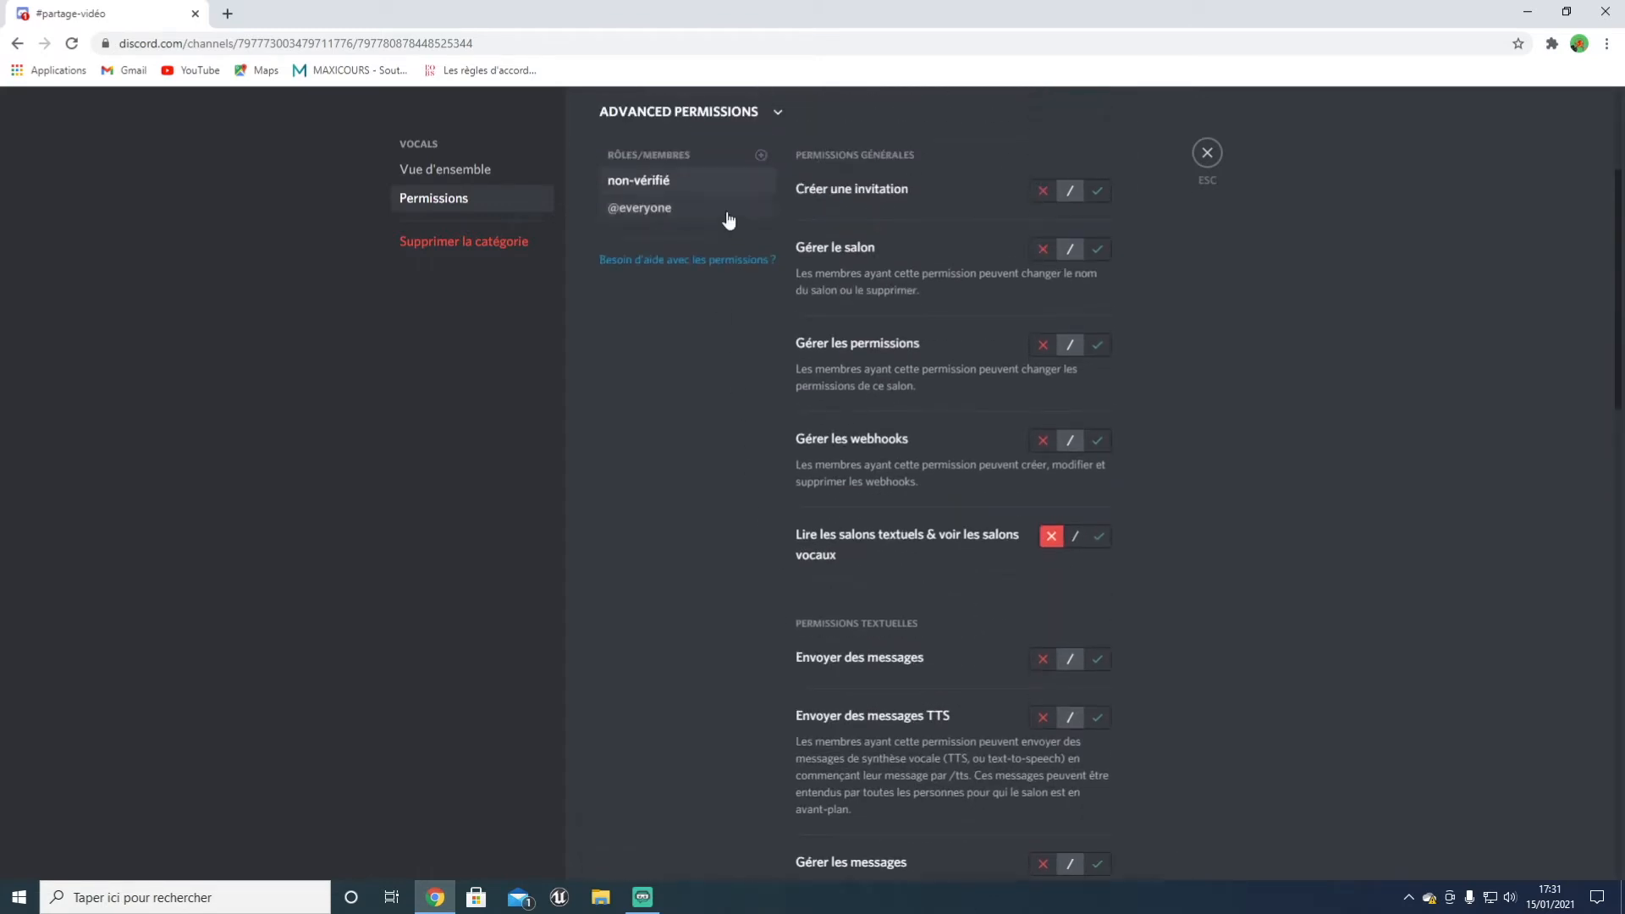
pyautogui.click(761, 156)
pyautogui.scroll(-3, 657, 342)
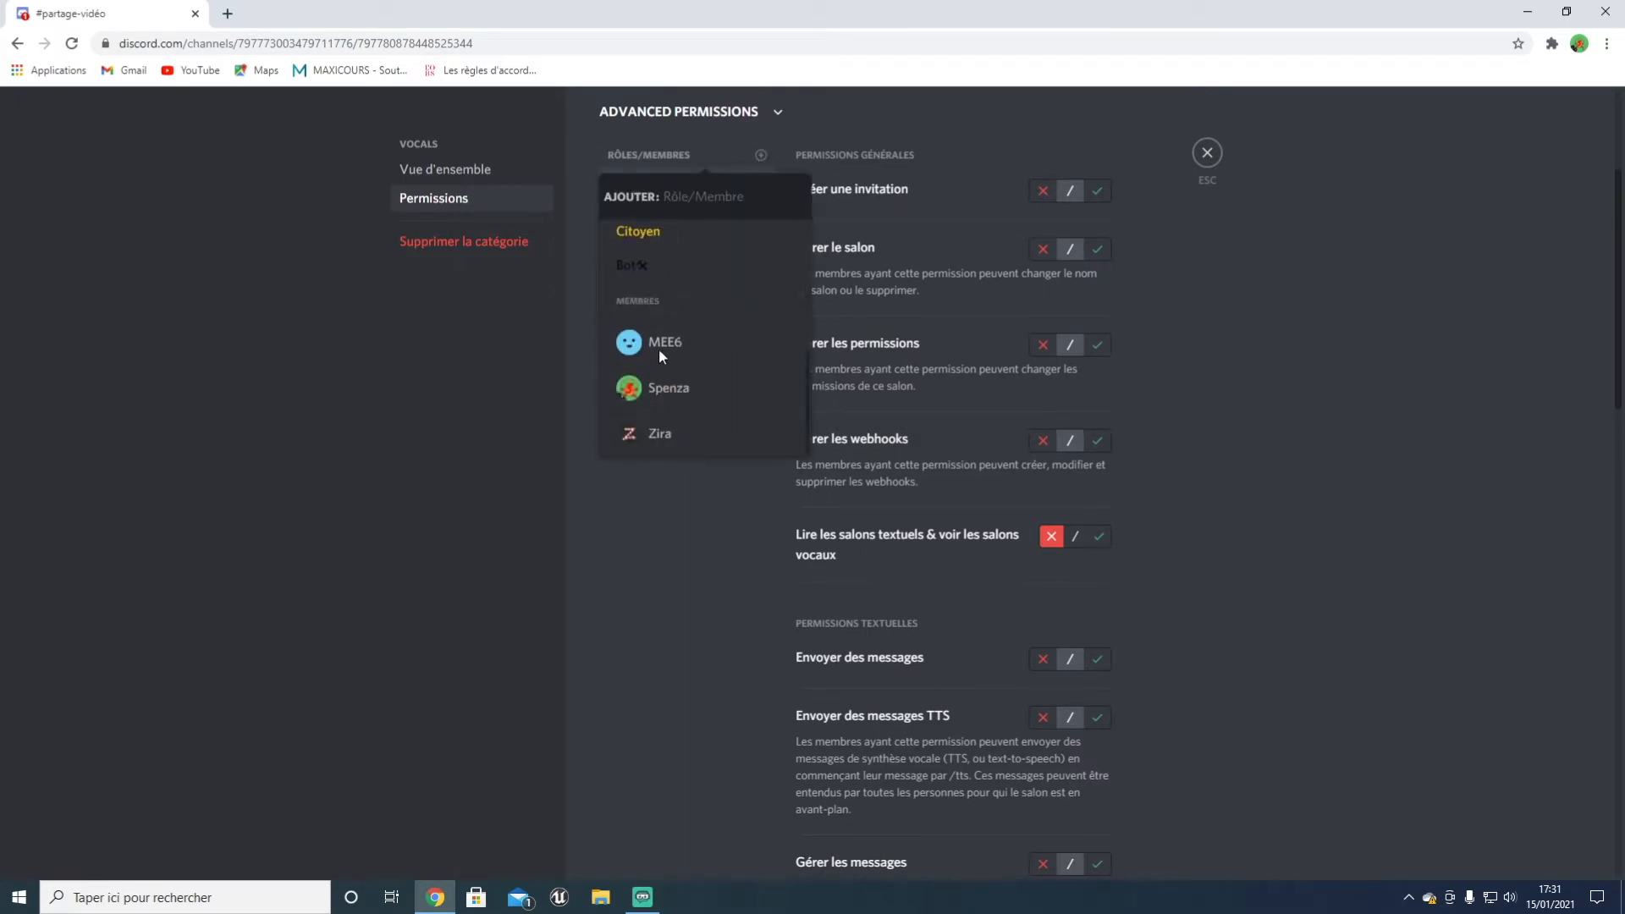
pyautogui.click(687, 246)
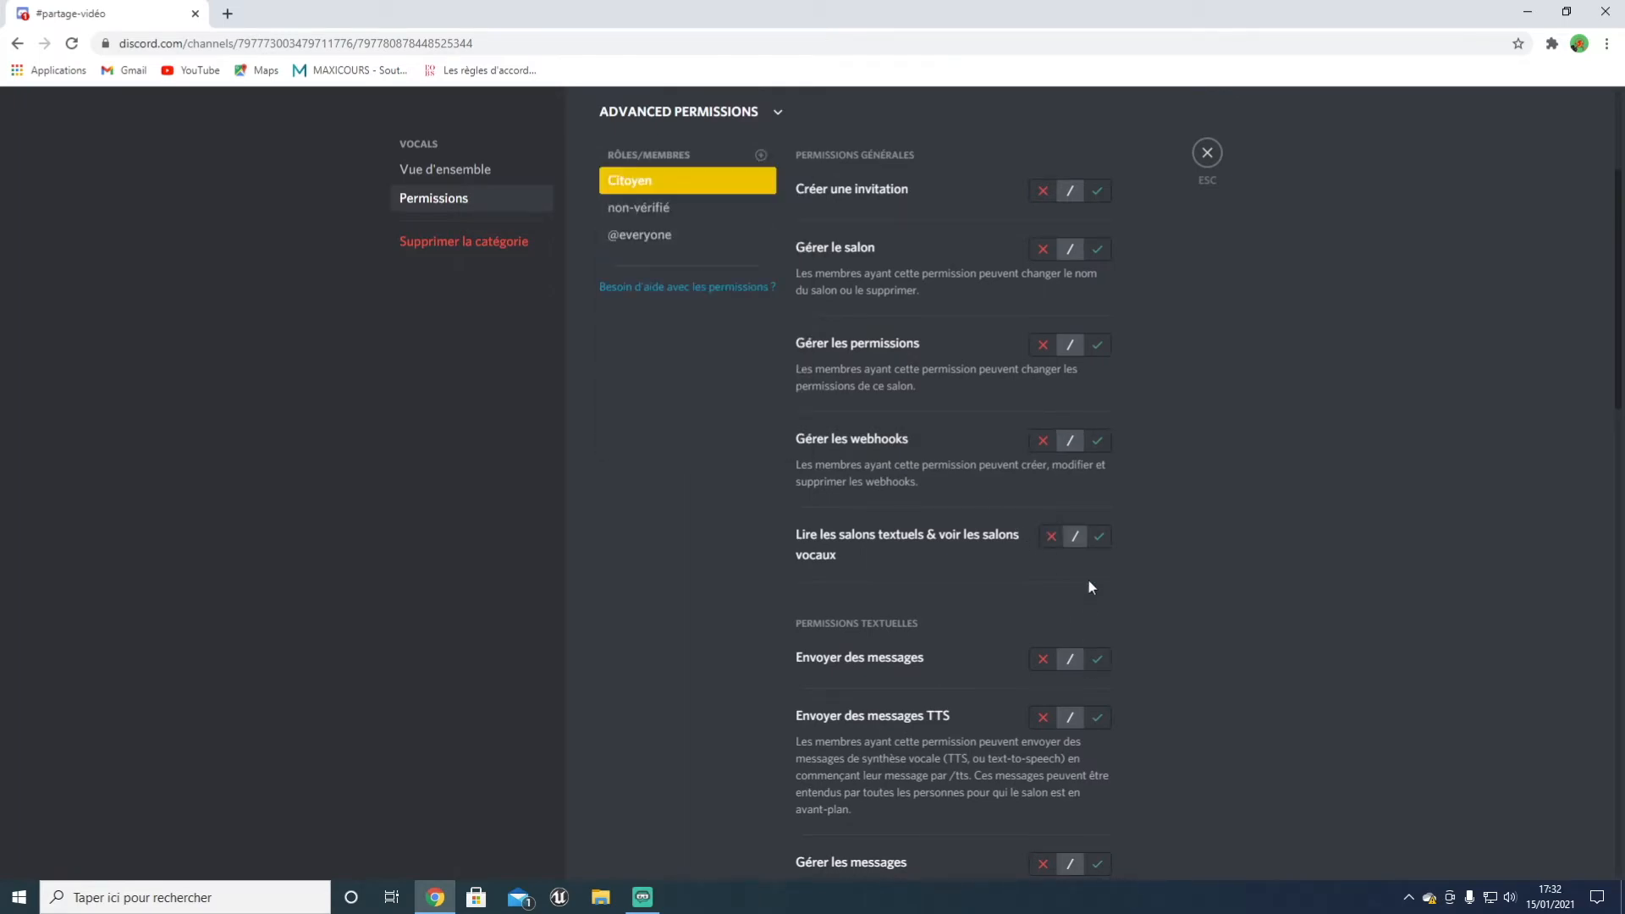
pyautogui.click(1091, 540)
pyautogui.scroll(-1, 1087, 542)
pyautogui.scroll(-3, 1040, 581)
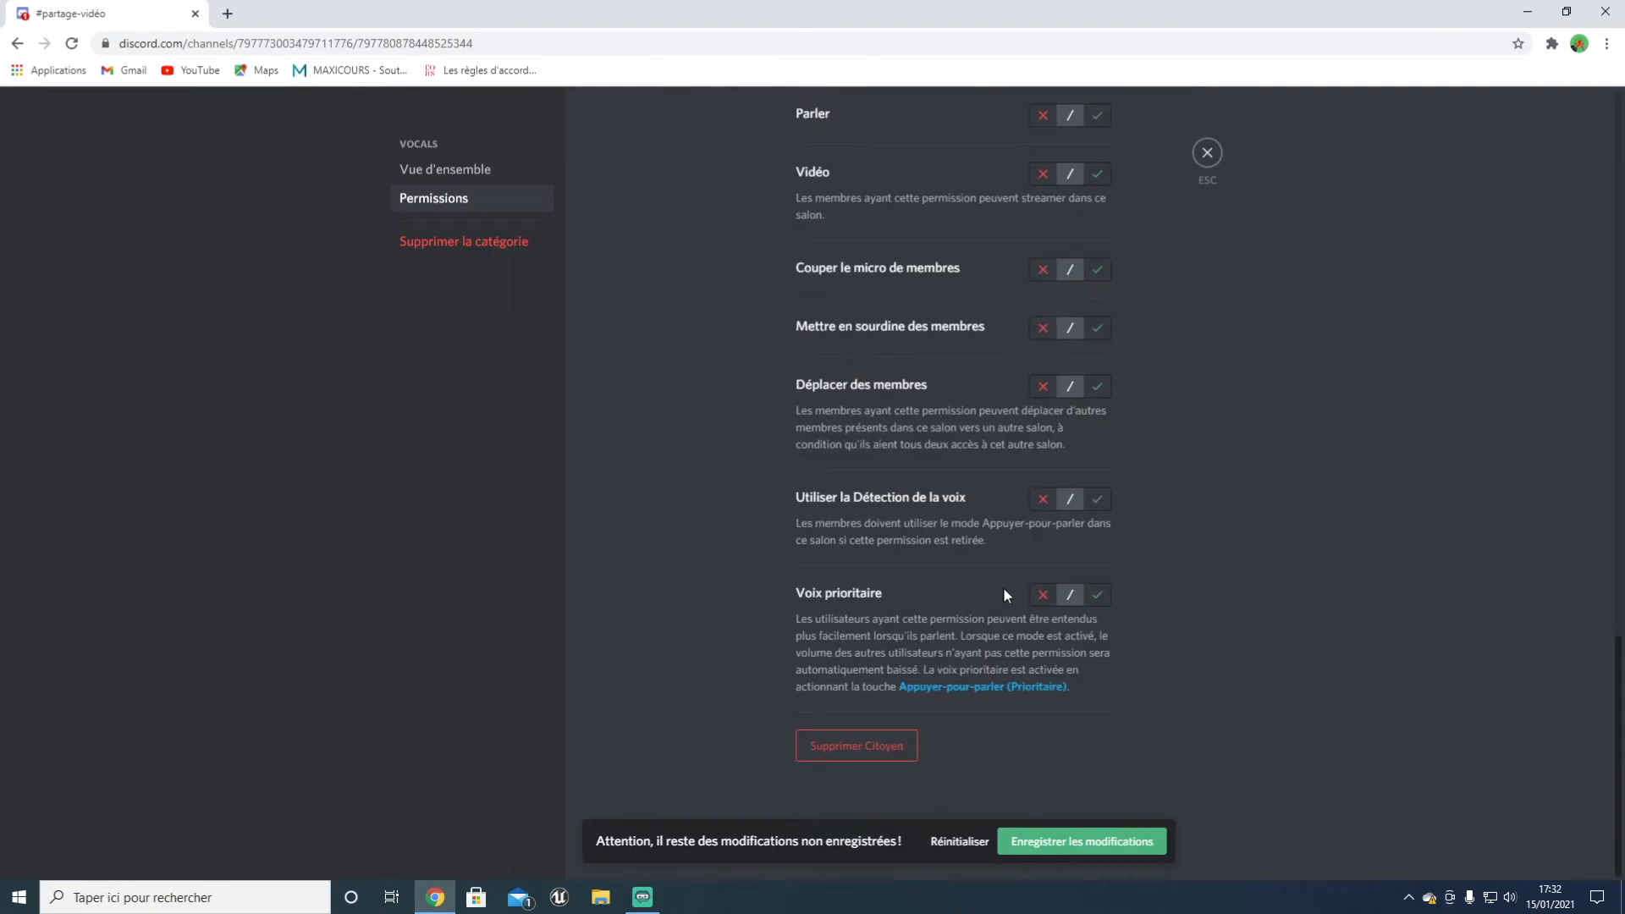
pyautogui.scroll(4, 831, 525)
pyautogui.scroll(1, 834, 347)
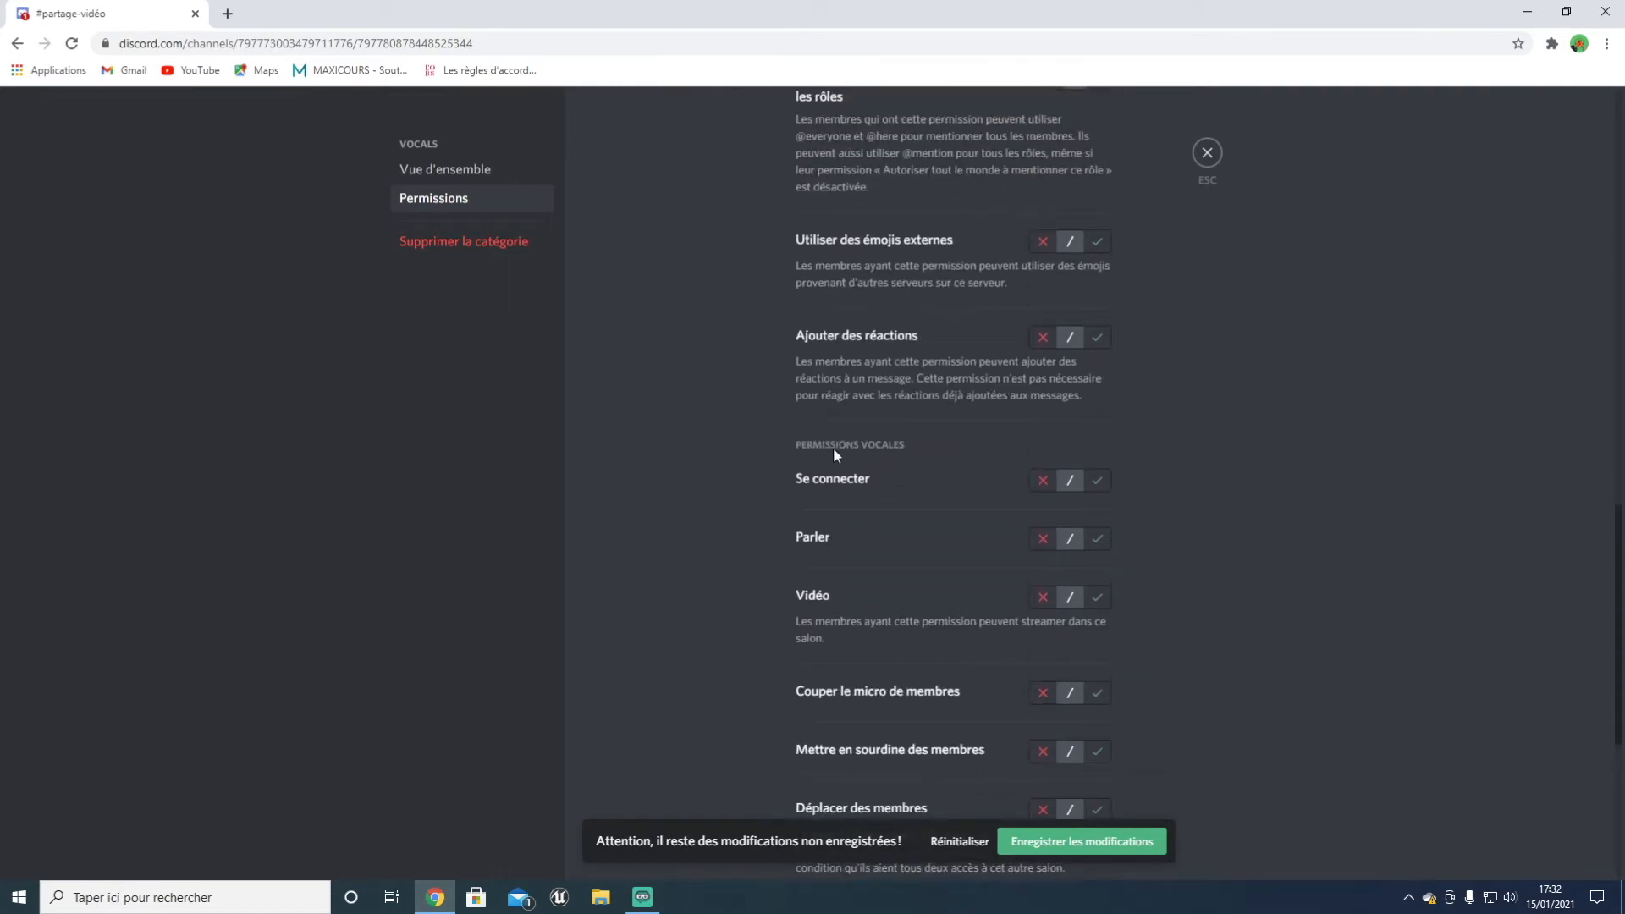
pyautogui.click(1040, 842)
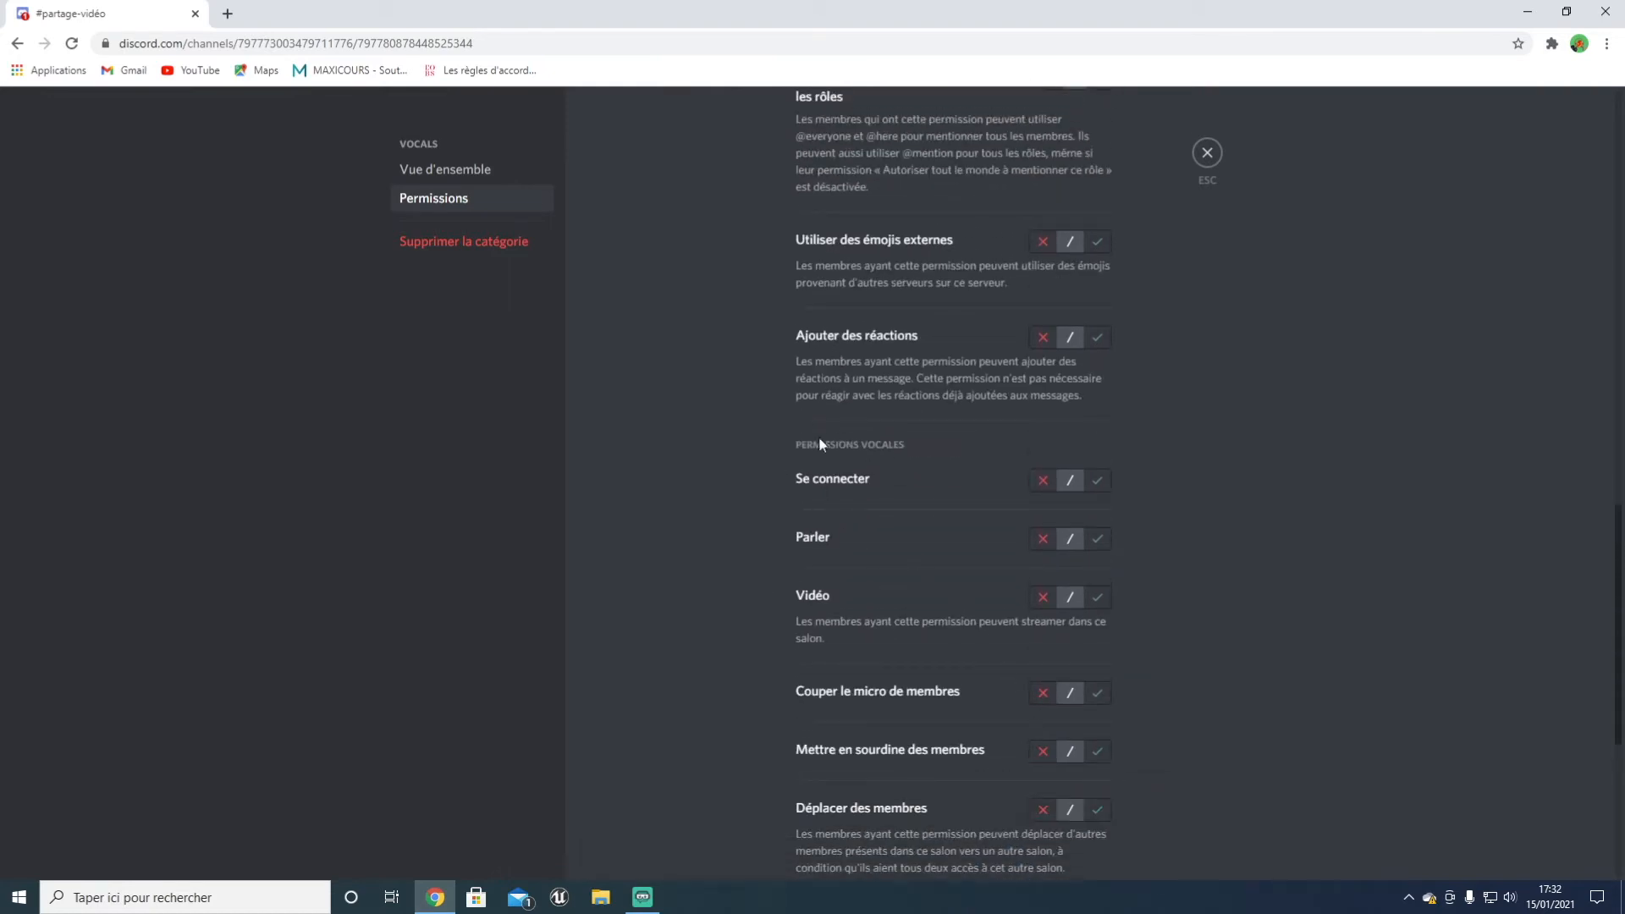
# Step: Allow the Citoyen role Se connecter, Parler and Vidéo in the VOCALS category
pyautogui.click(1091, 480)
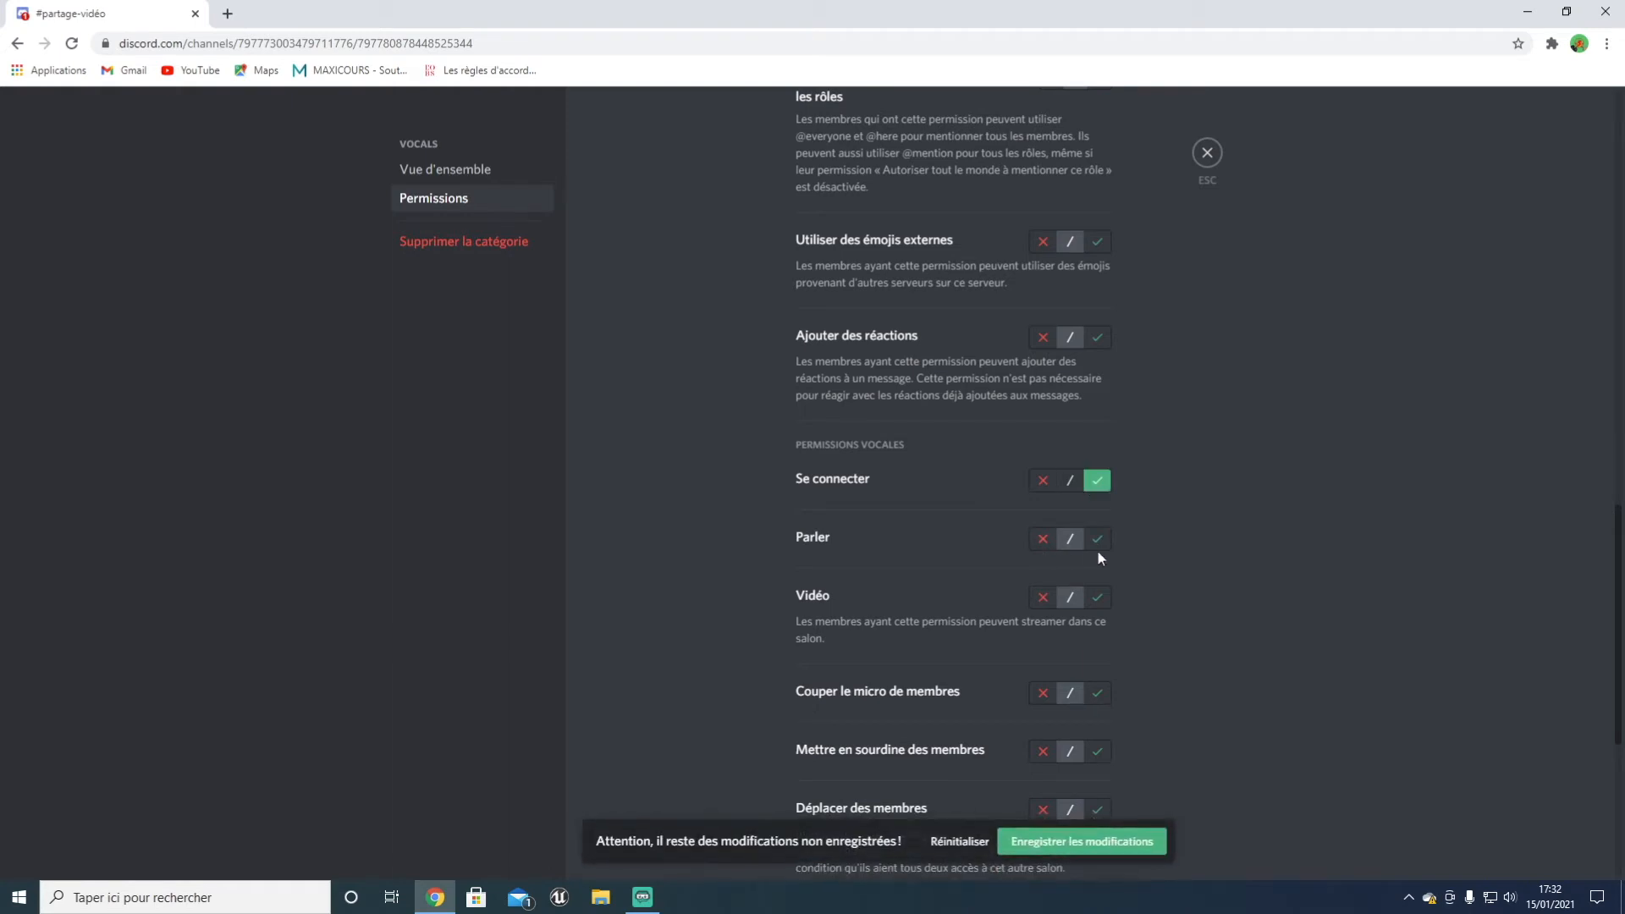
pyautogui.click(1093, 598)
pyautogui.scroll(-2, 1087, 601)
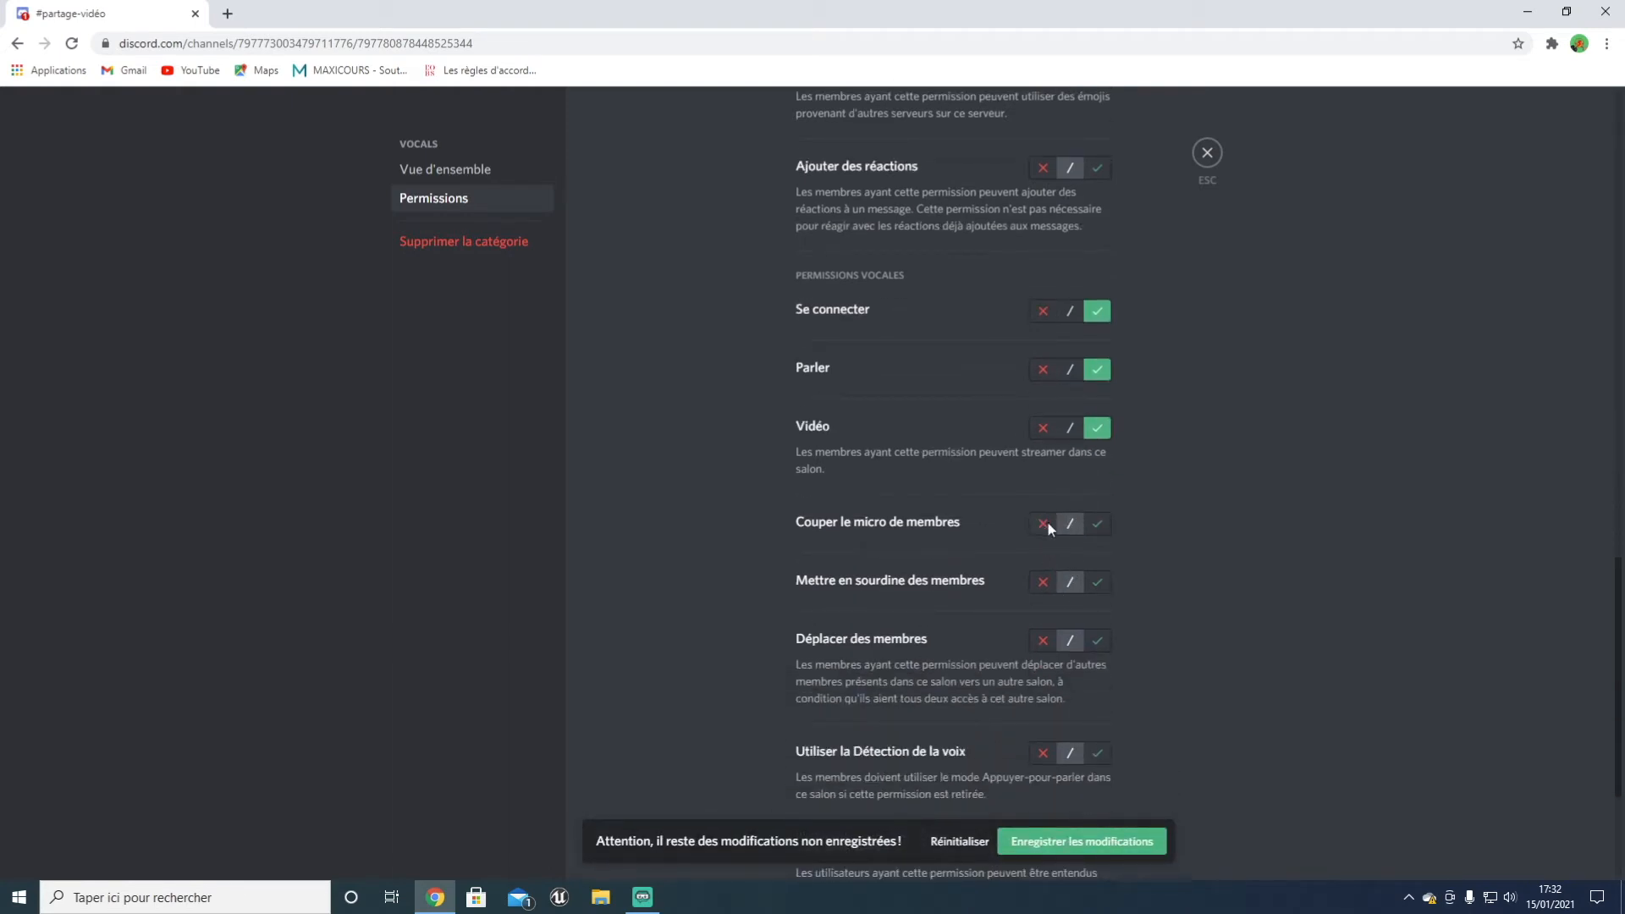
# Step: Deny Citoyen Couper le micro, Mettre en sourdine, Déplacer des membres and Voix prioritaire, allow Utiliser la Détection de la voix, and save the VOCALS permissions
pyautogui.click(1044, 584)
pyautogui.click(1046, 644)
pyautogui.scroll(-3, 1103, 755)
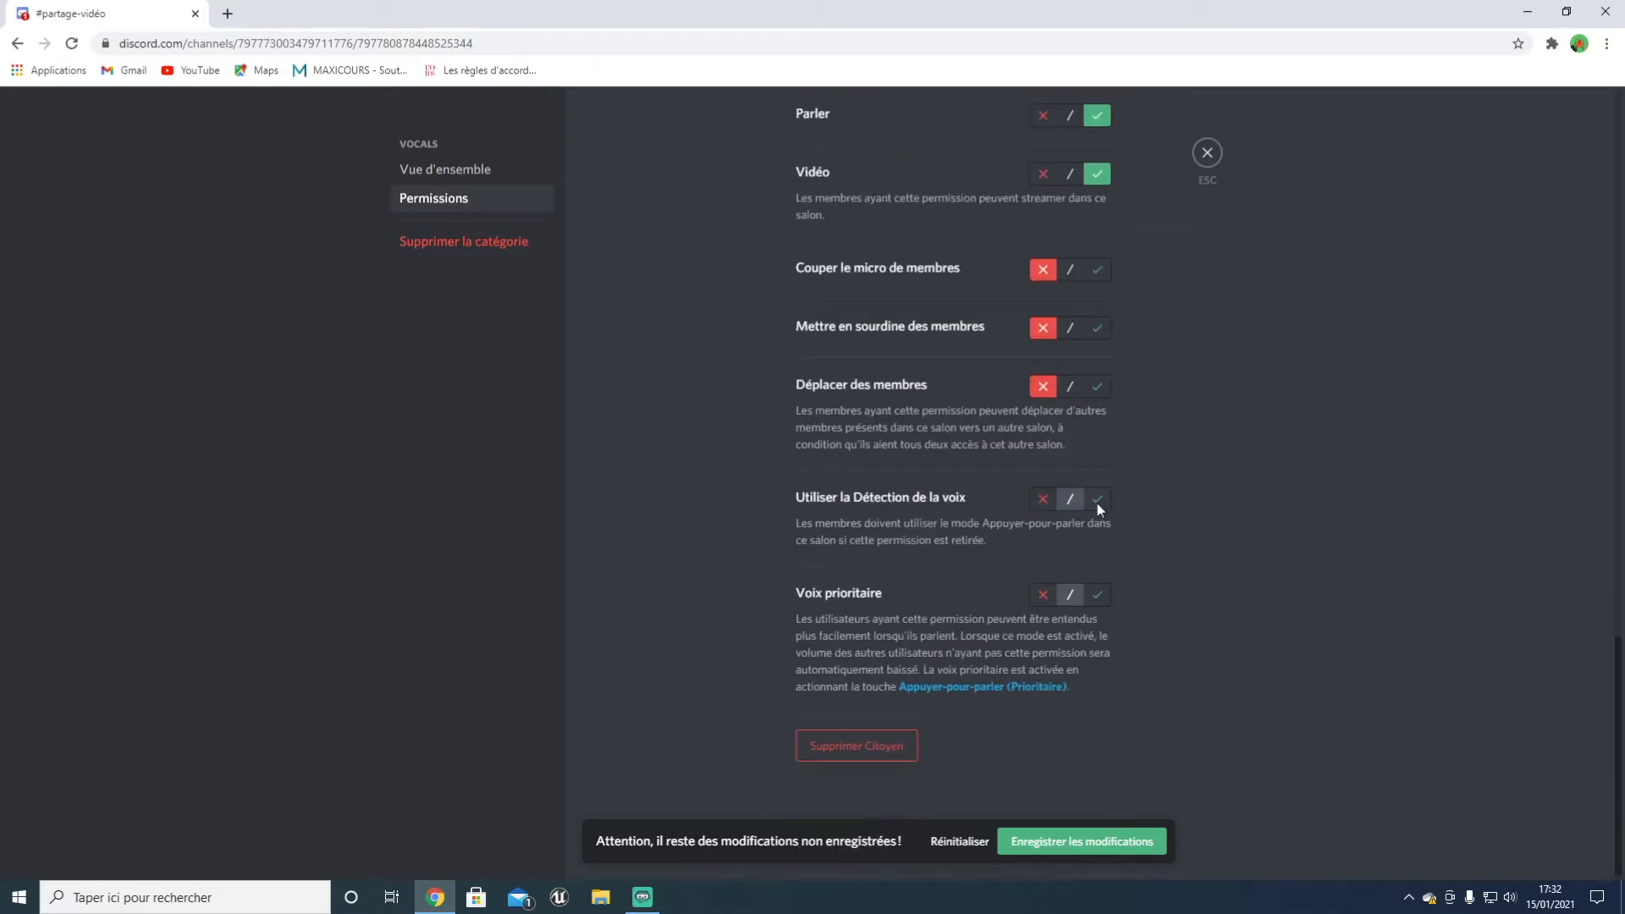
pyautogui.click(1040, 597)
pyautogui.click(1059, 848)
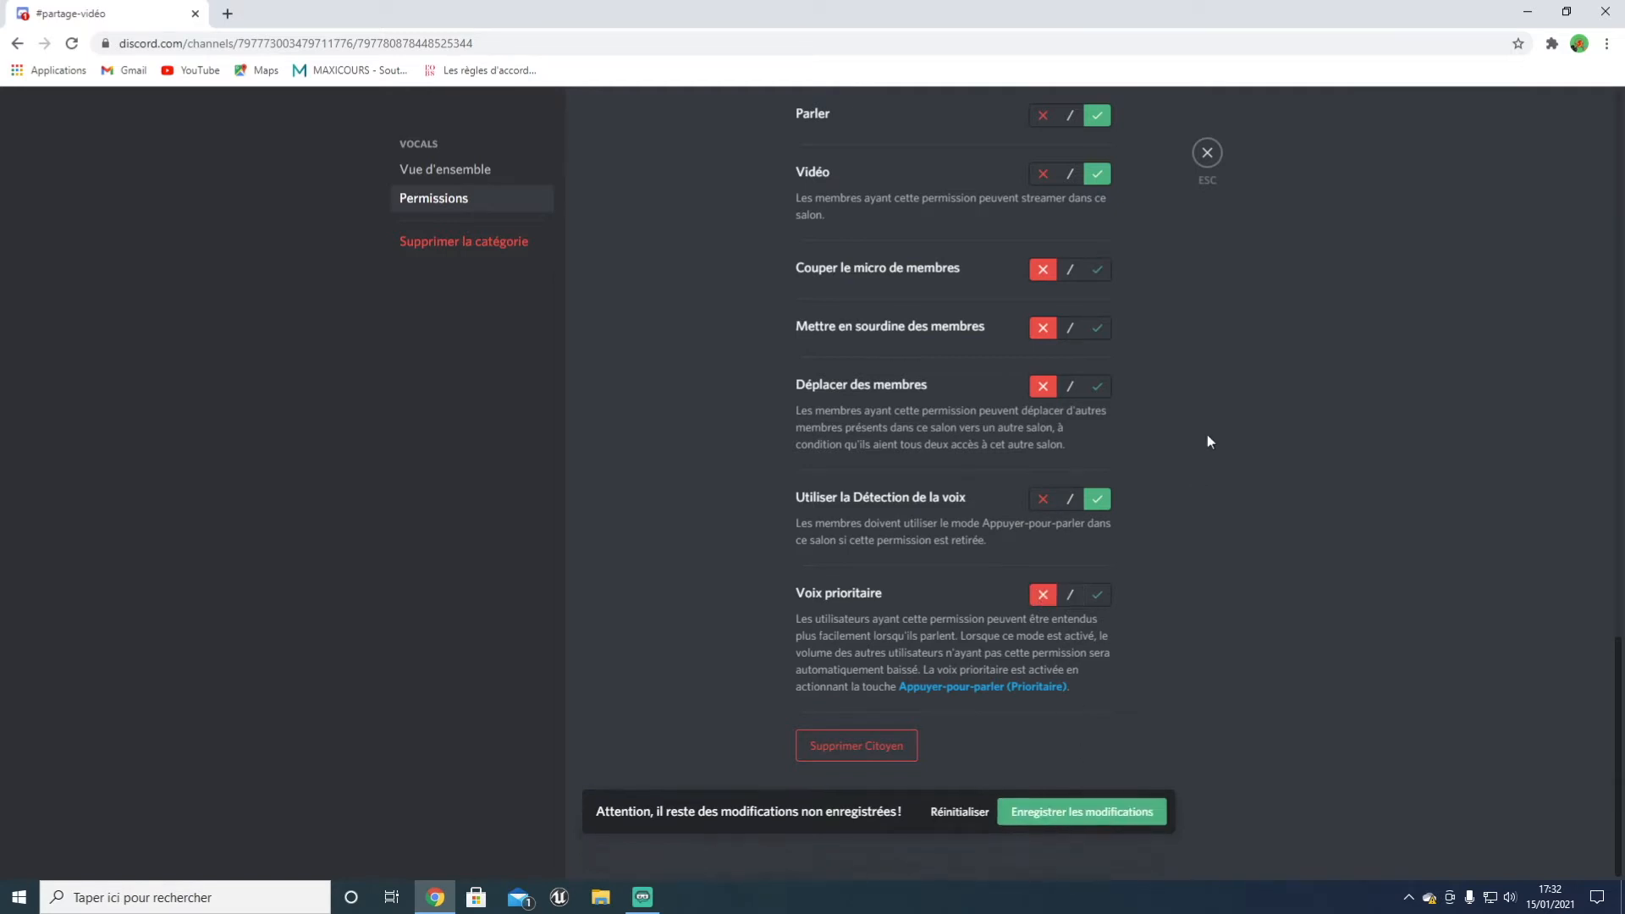
pyautogui.click(1207, 155)
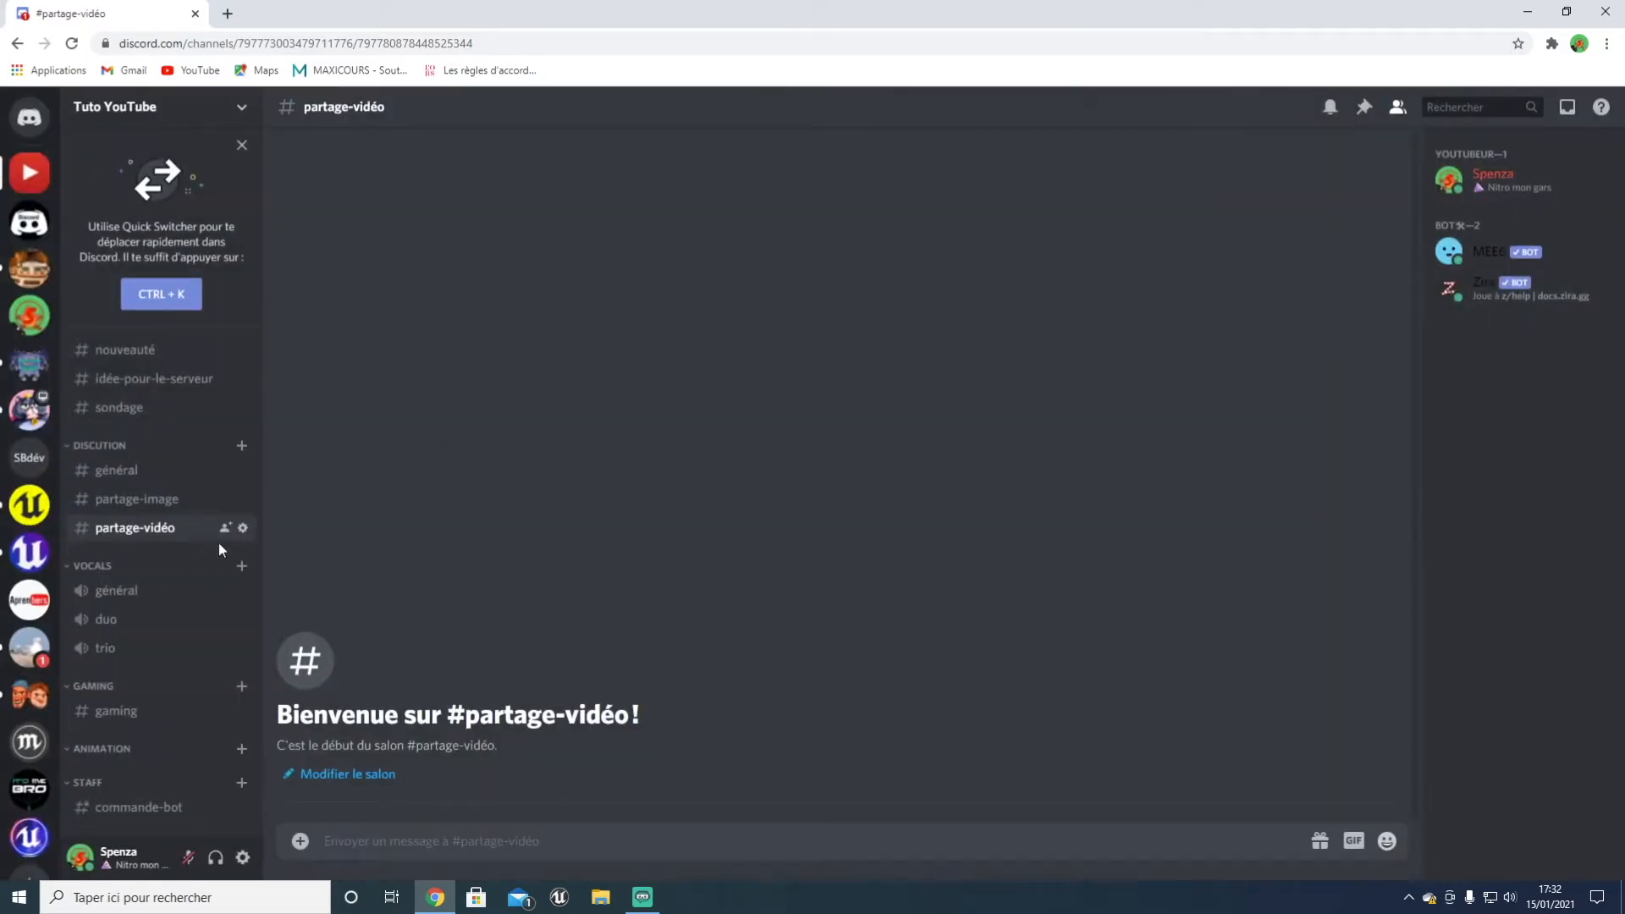
# Step: Move the gaming channel to the end of the DISCUTION category and synchronise its permissions with that category
pyautogui.rightClick(211, 687)
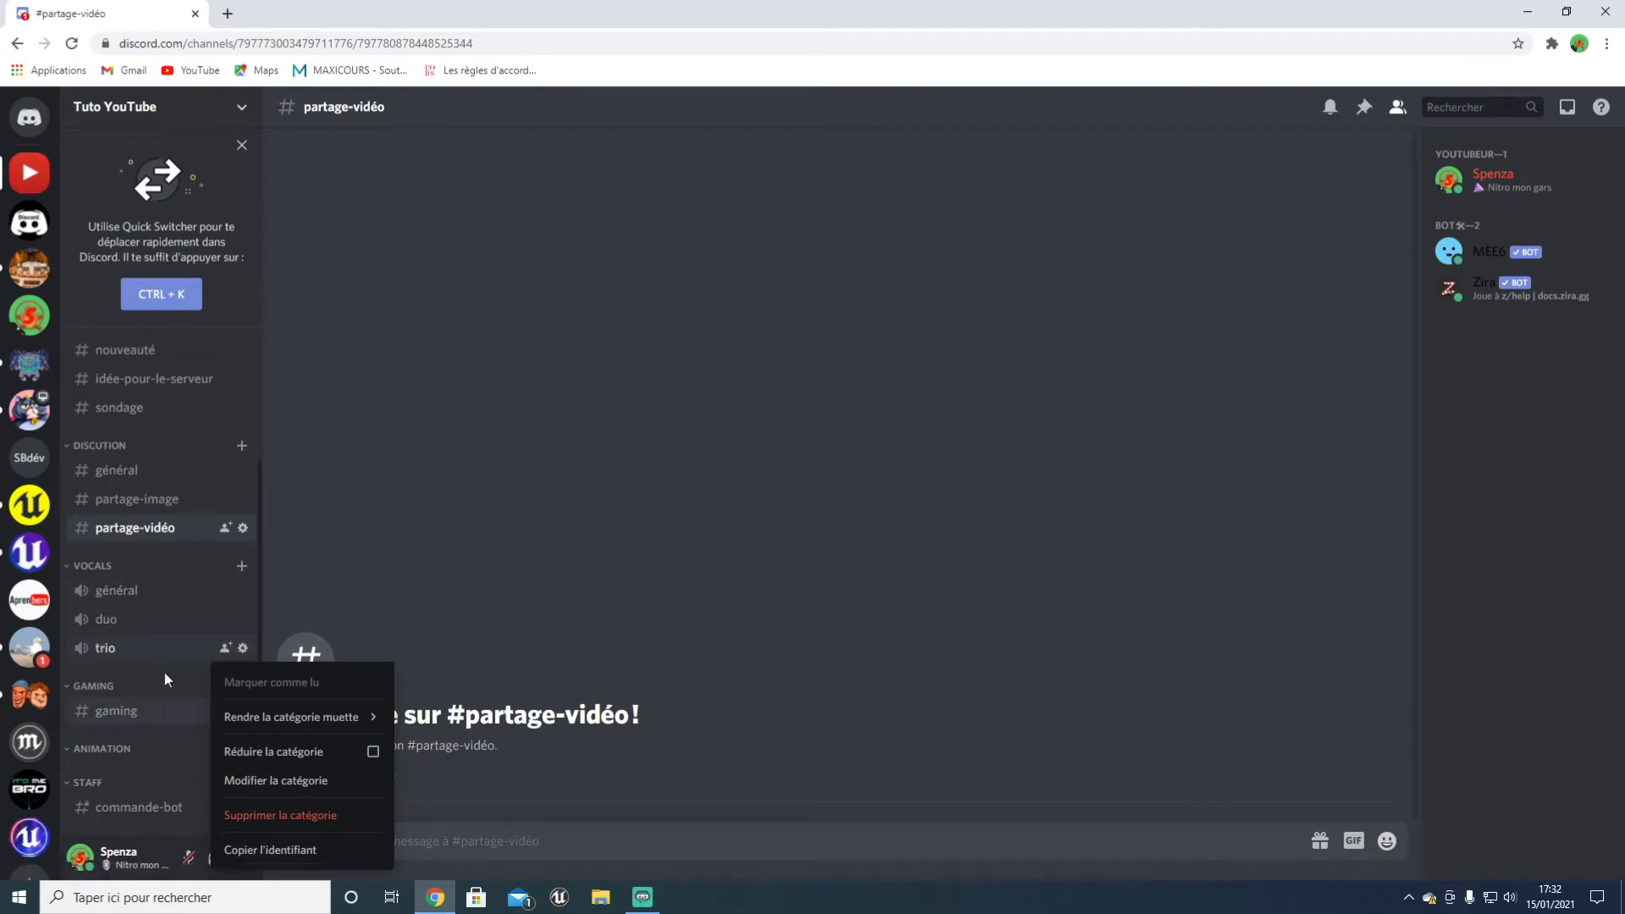
pyautogui.click(209, 713)
pyautogui.moveTo(208, 713); pyautogui.dragTo(207, 558)
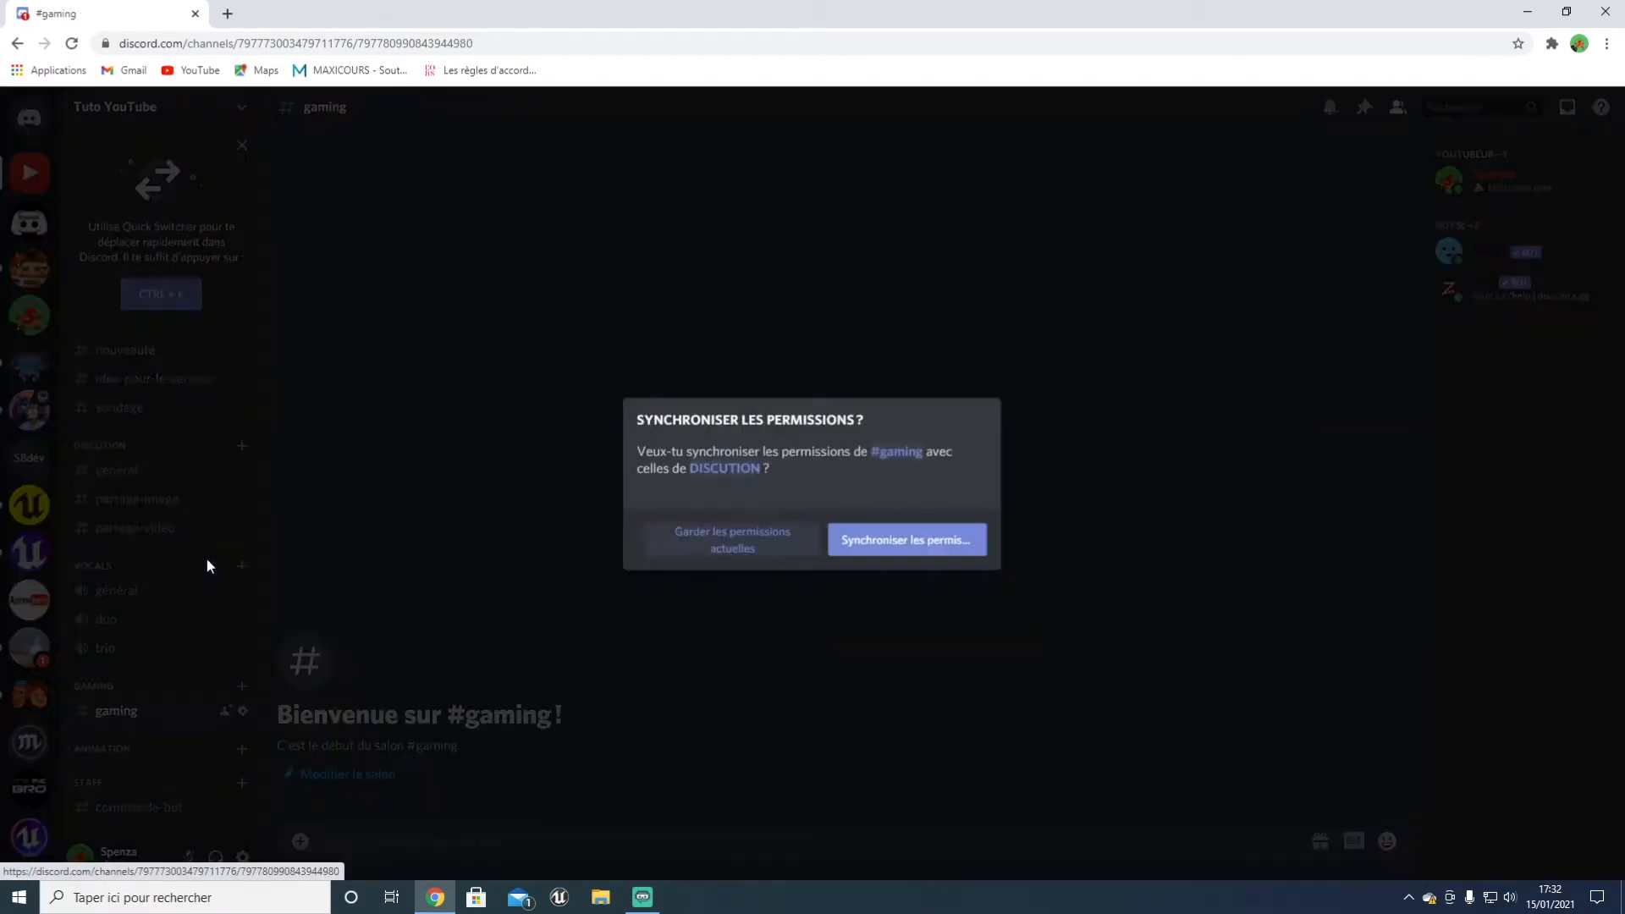
pyautogui.click(892, 550)
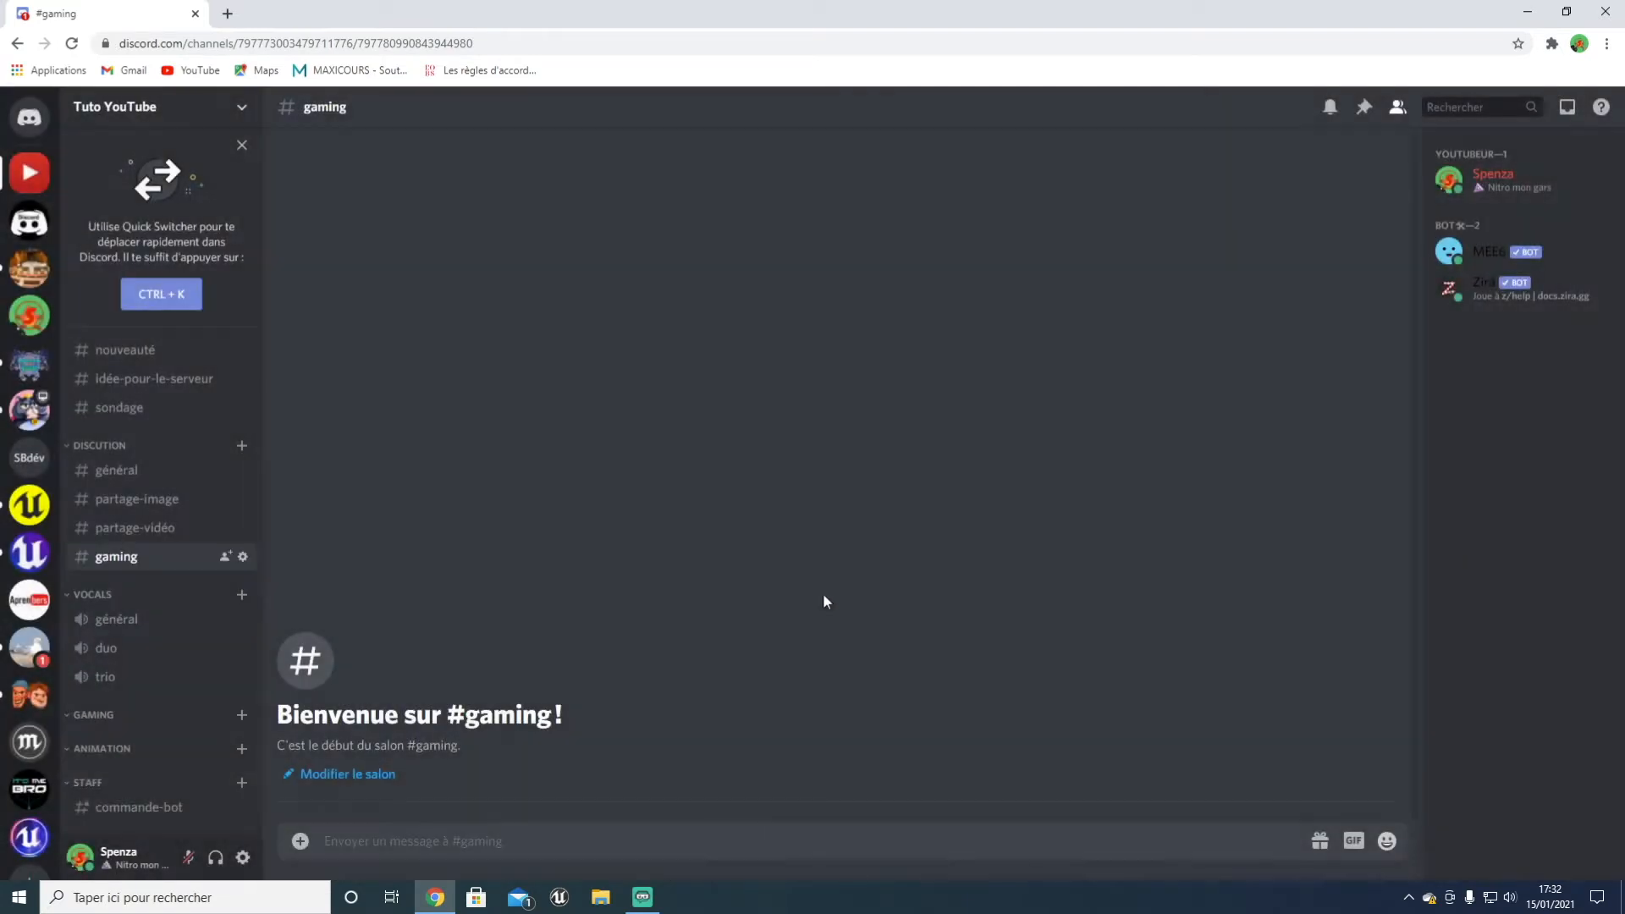
# Step: Delete the empty GAMING category
pyautogui.rightClick(205, 722)
pyautogui.click(291, 812)
pyautogui.click(811, 581)
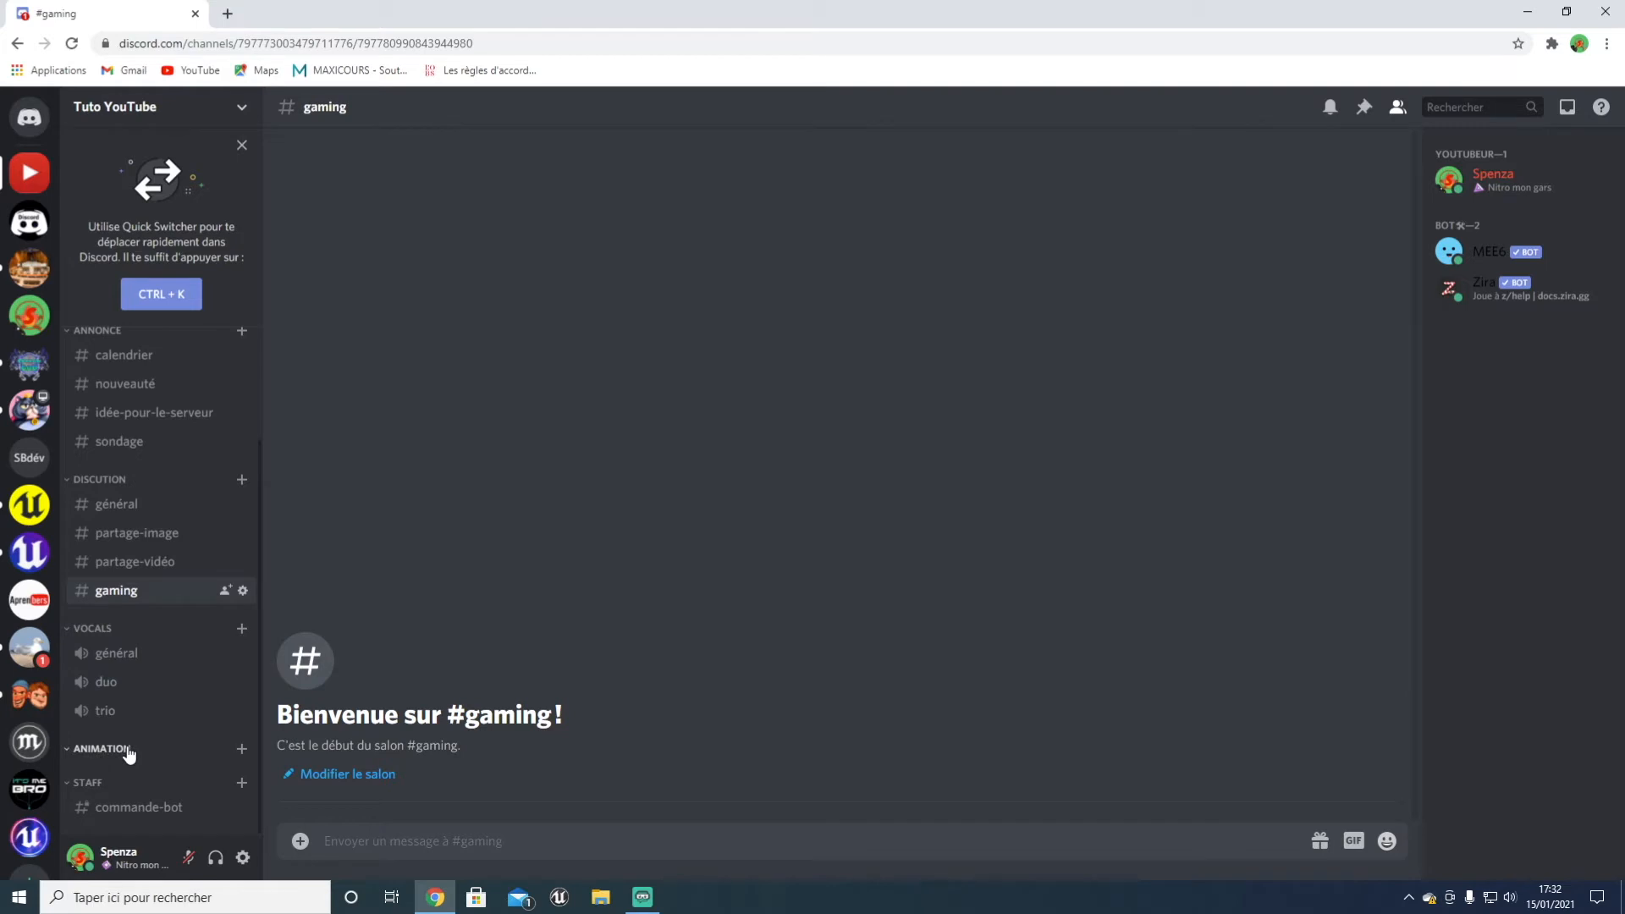
# Step: Create a text channel named animation in the ANIMATION category
pyautogui.click(241, 749)
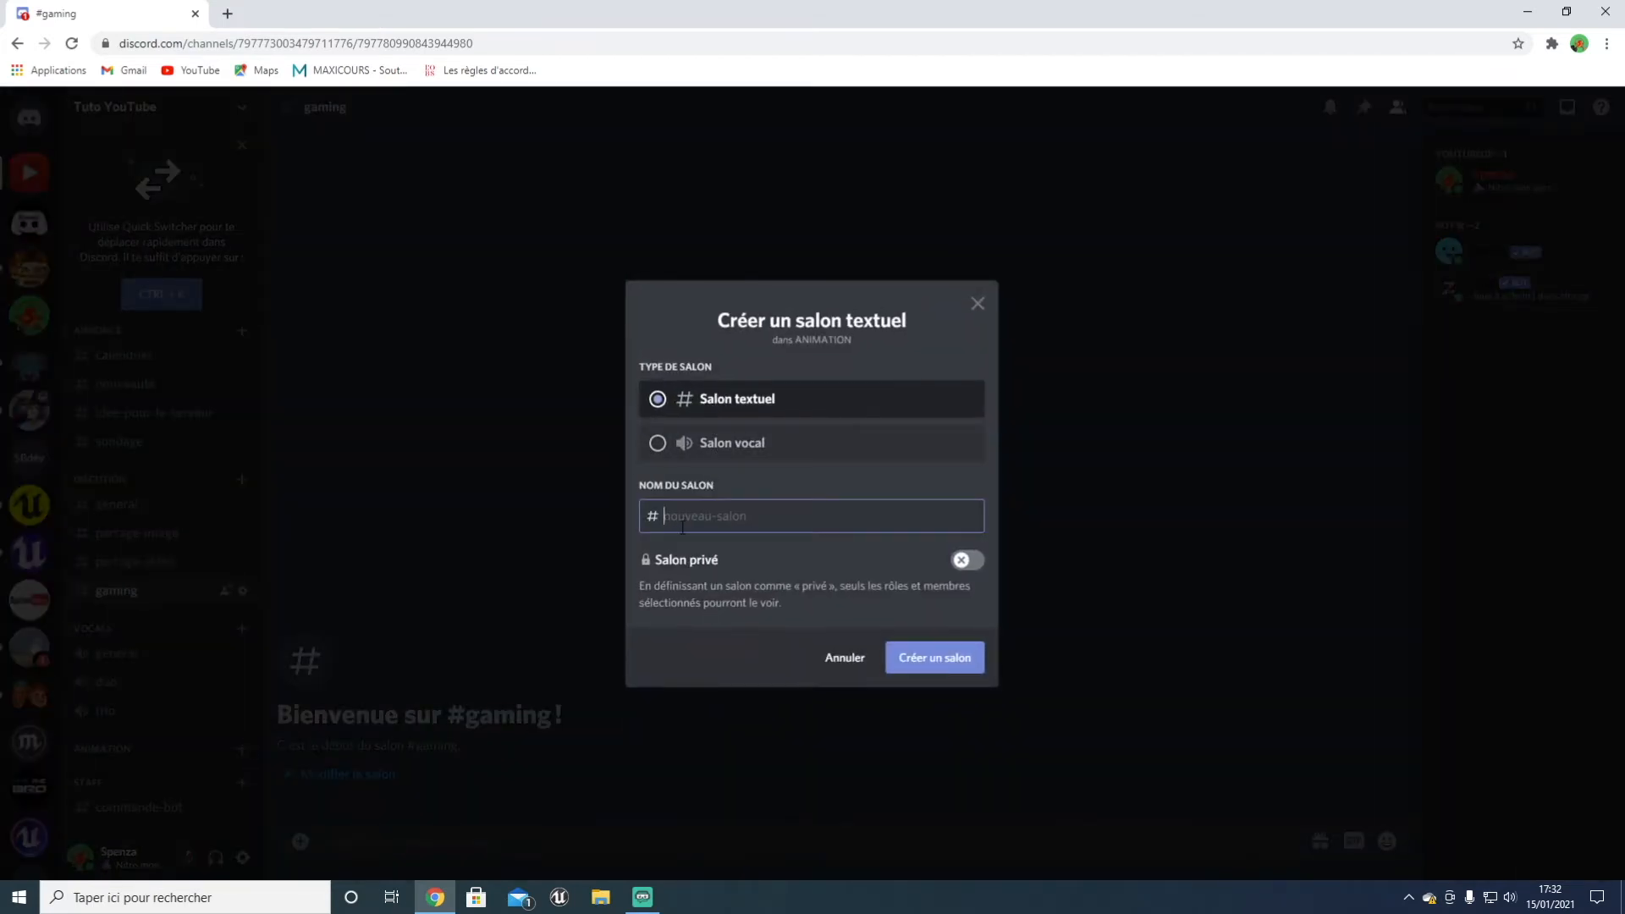
pyautogui.write('animation')
pyautogui.click(909, 662)
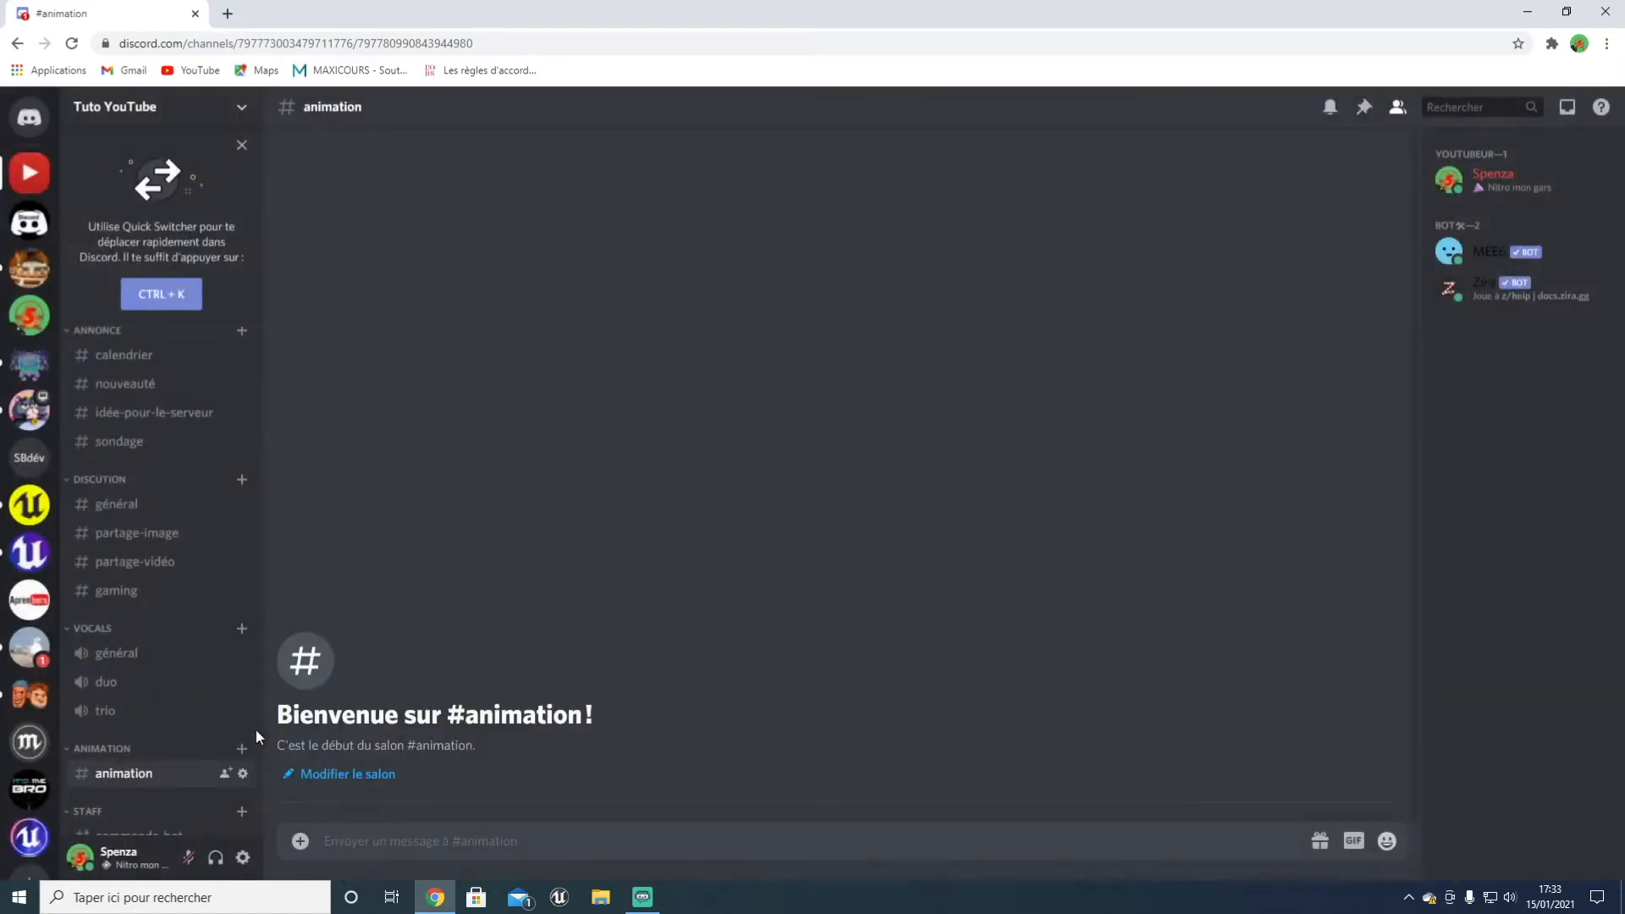
# Step: Create a private voice channel named Animation in the ANIMATION category without adding members or roles
pyautogui.click(240, 719)
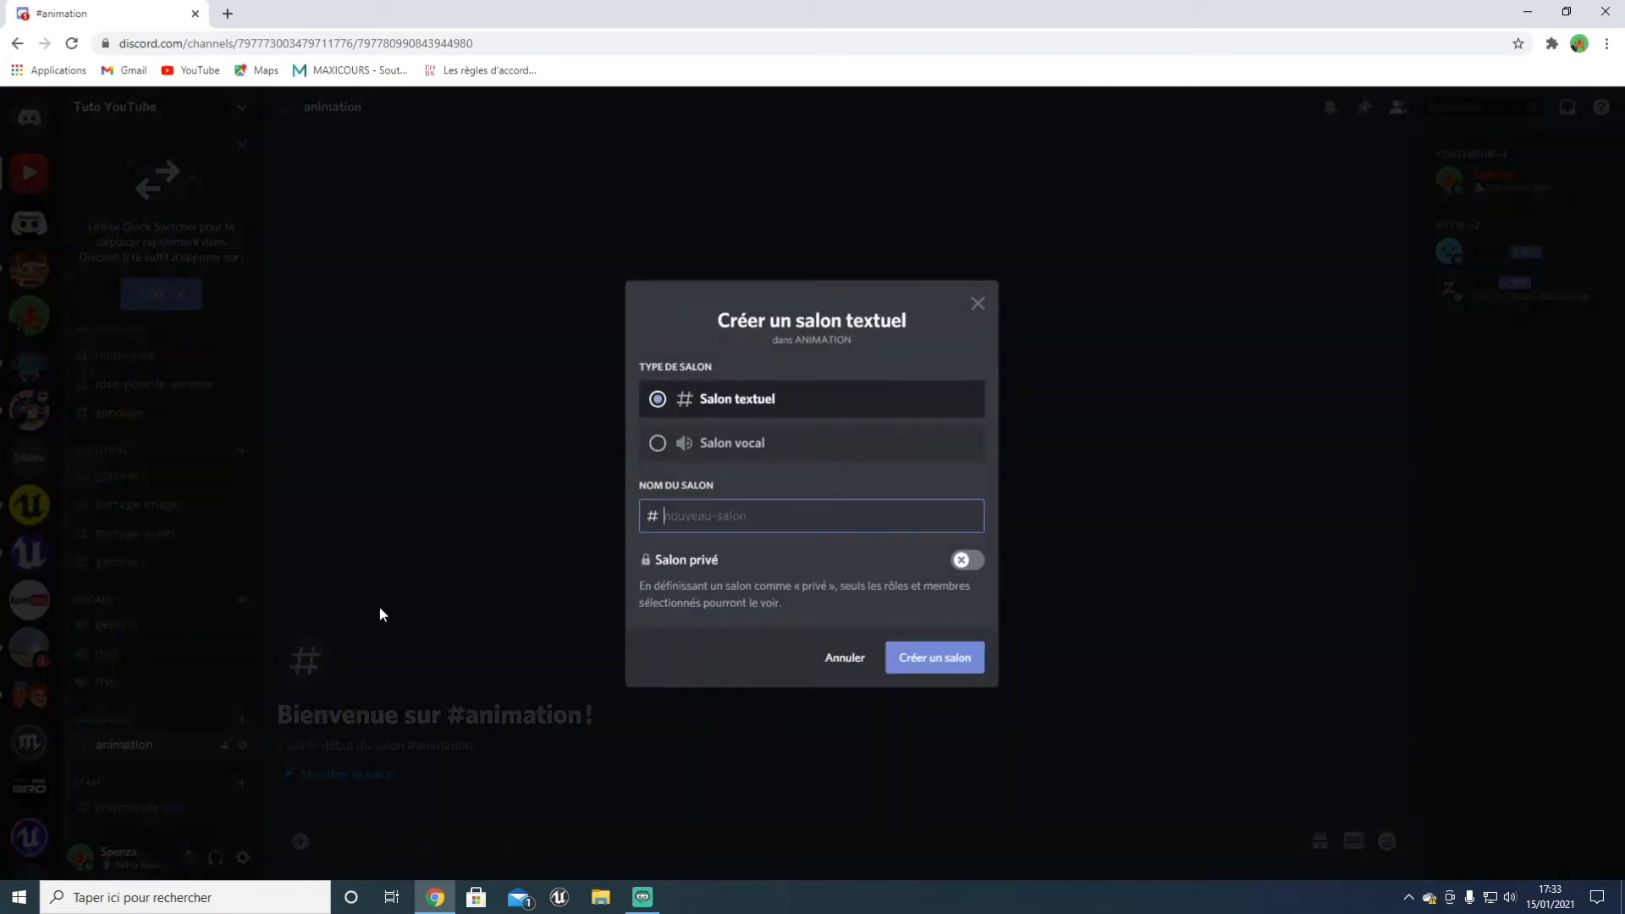
pyautogui.click(681, 449)
pyautogui.click(846, 557)
pyautogui.click(805, 519)
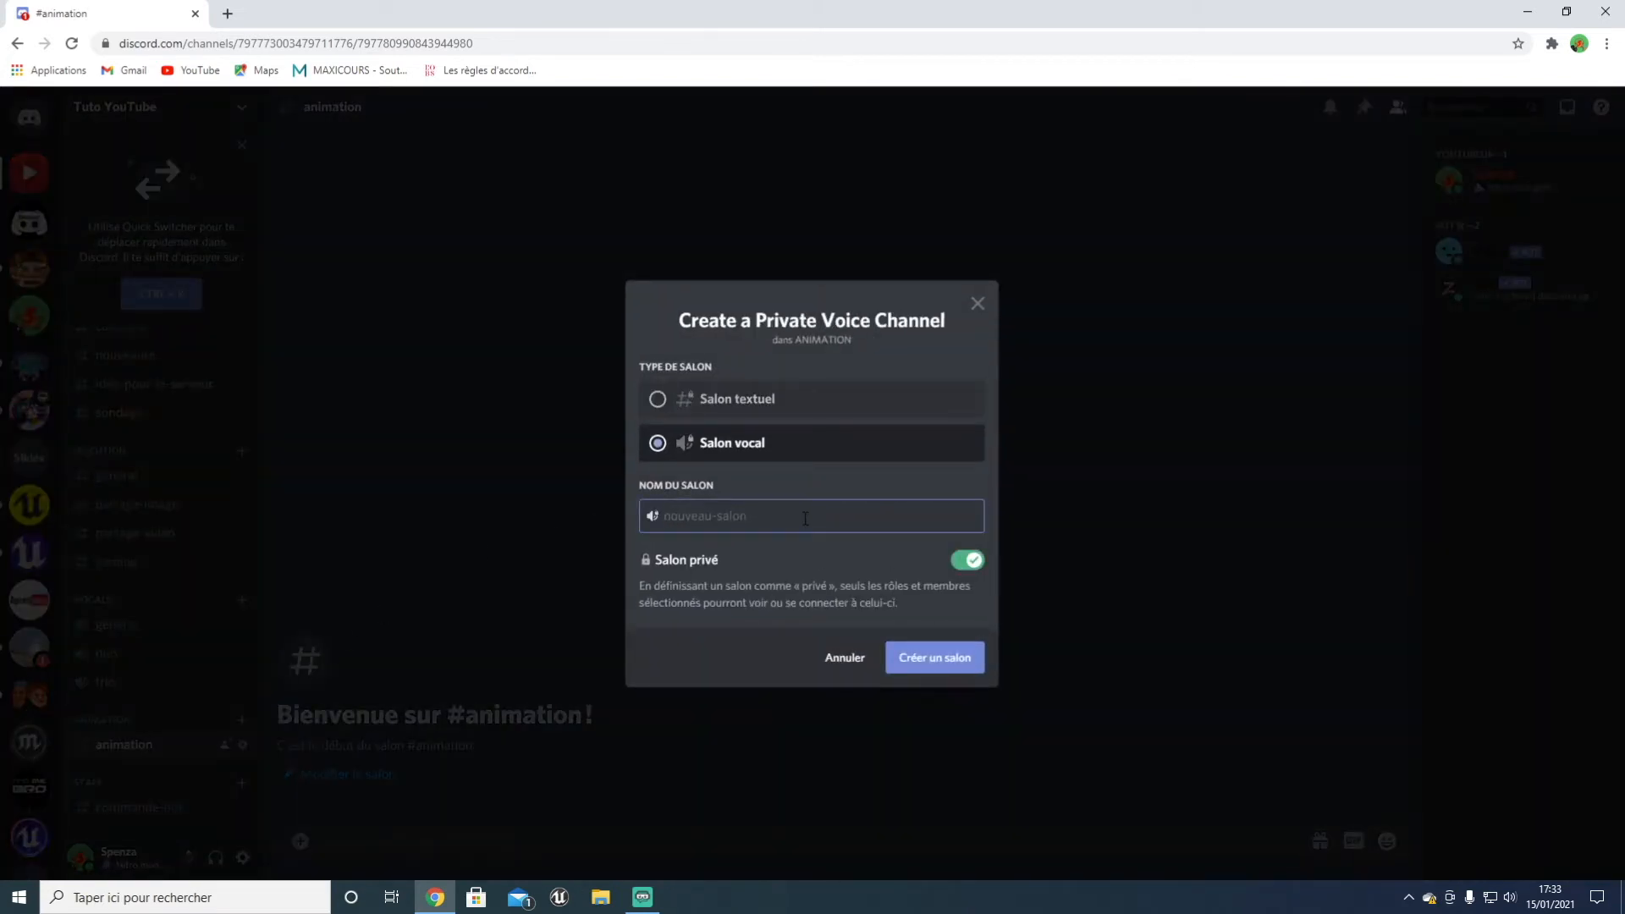
pyautogui.write('Animation')
pyautogui.click(976, 674)
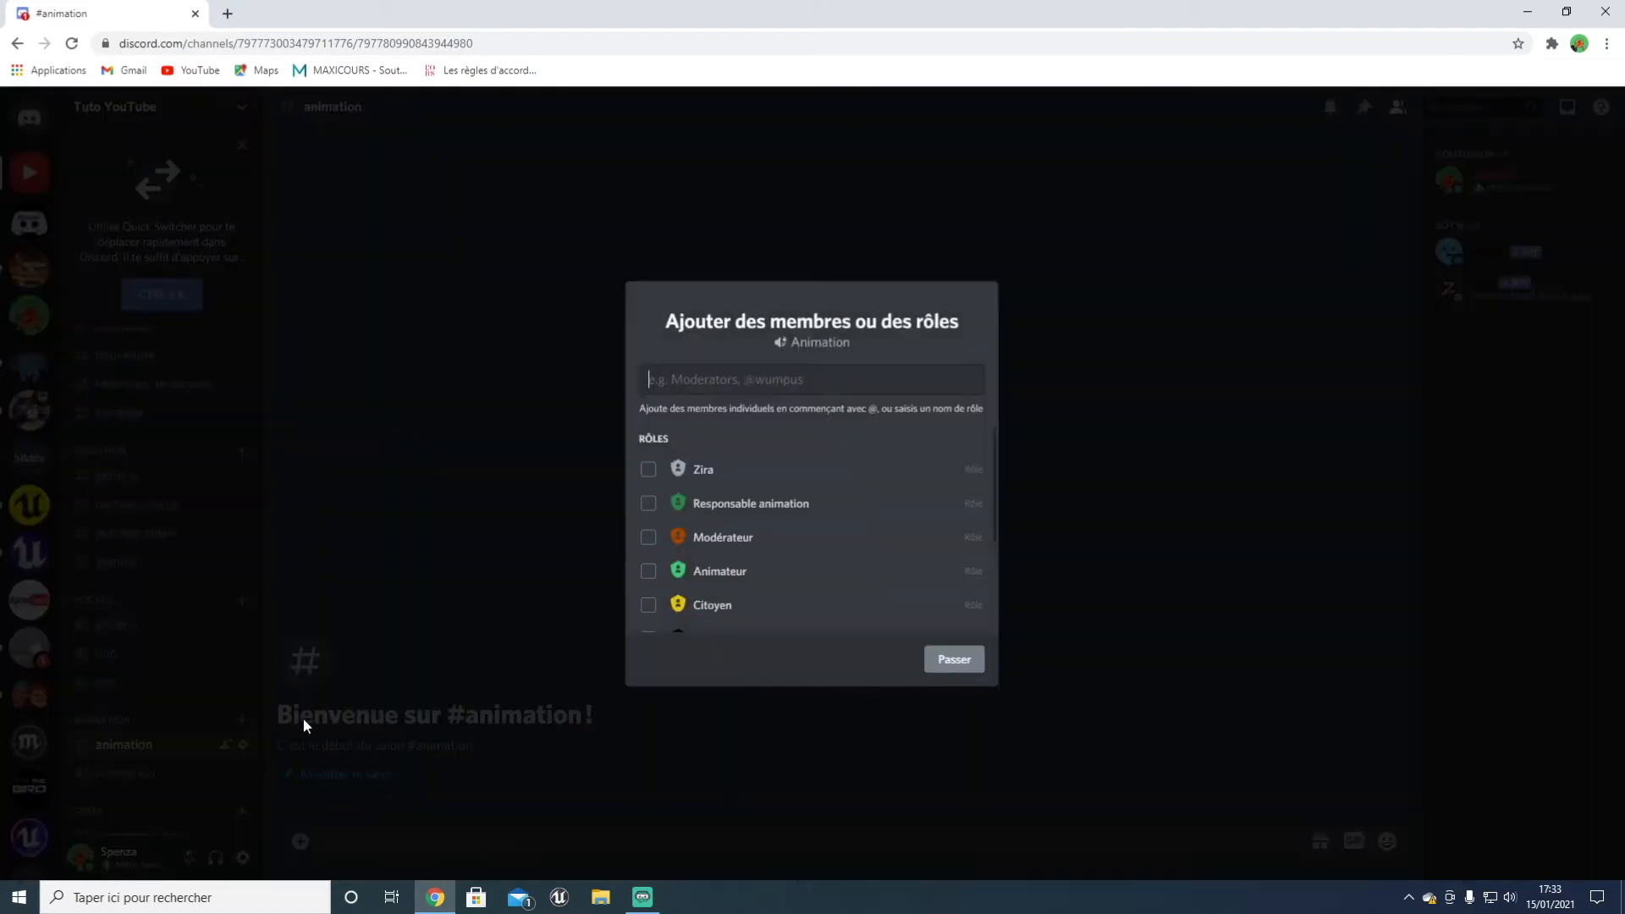
pyautogui.click(1113, 344)
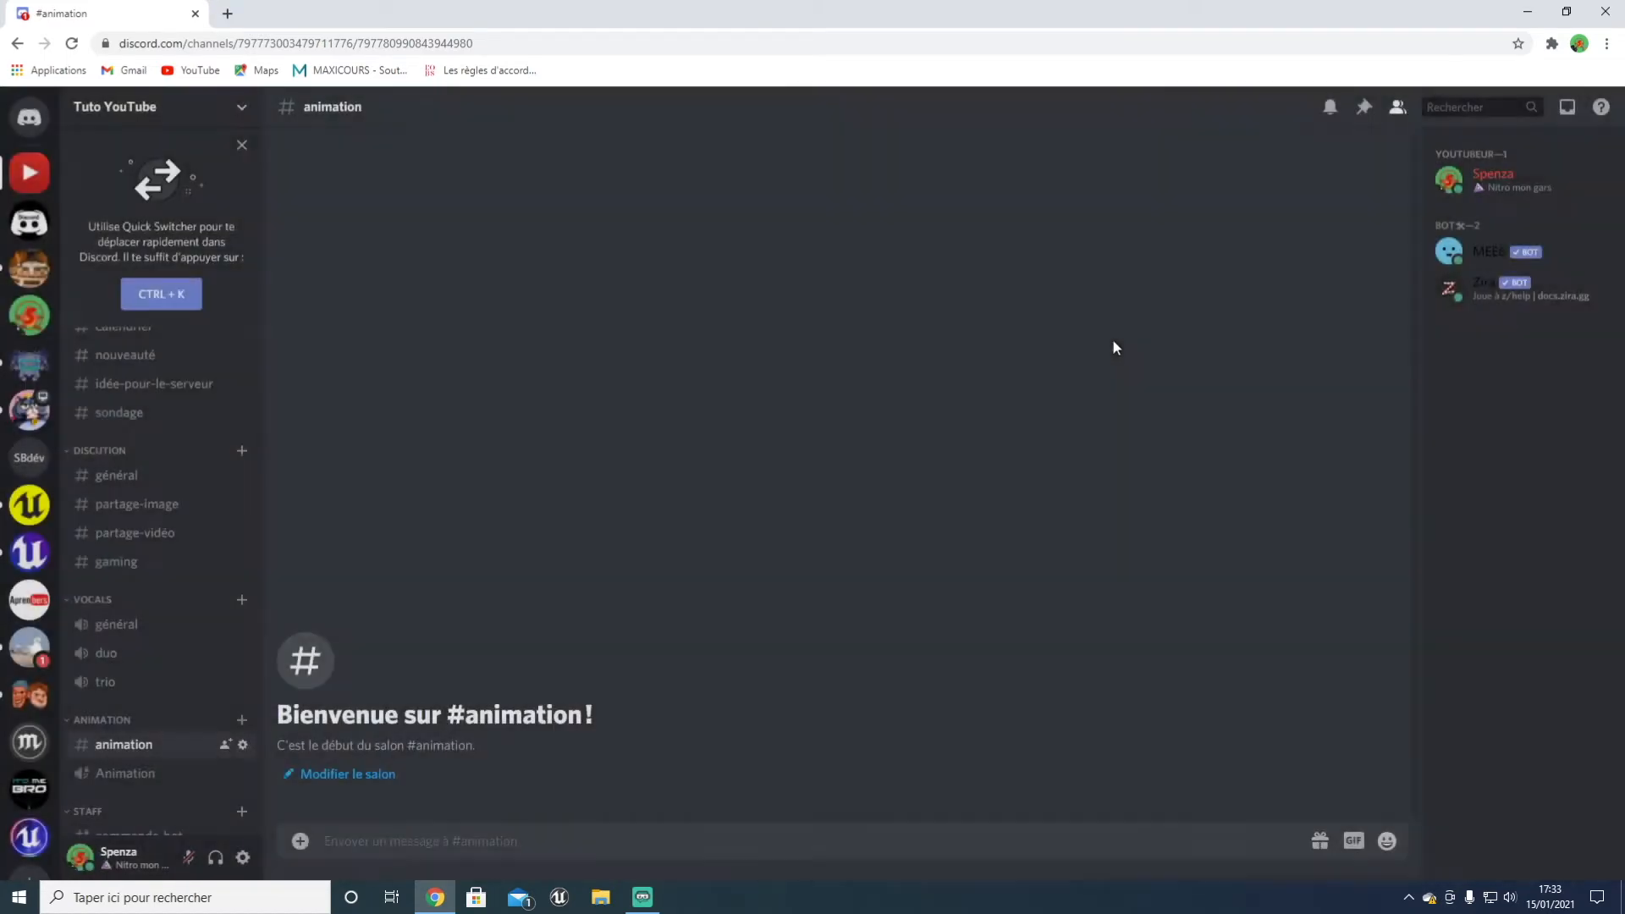
pyautogui.click(242, 719)
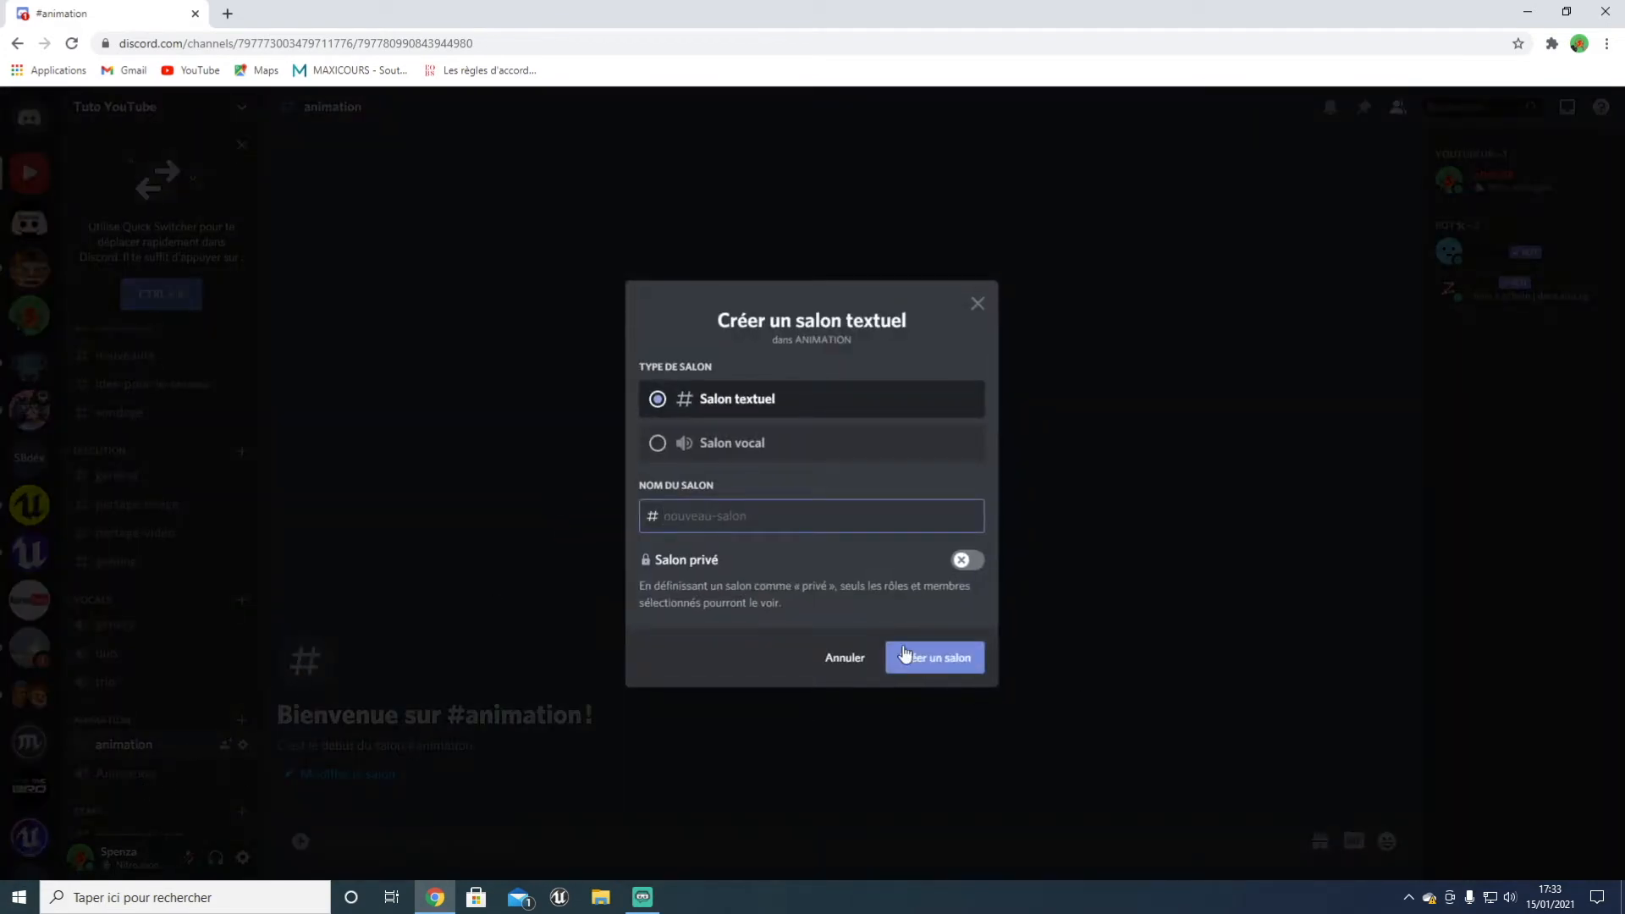
pyautogui.click(840, 665)
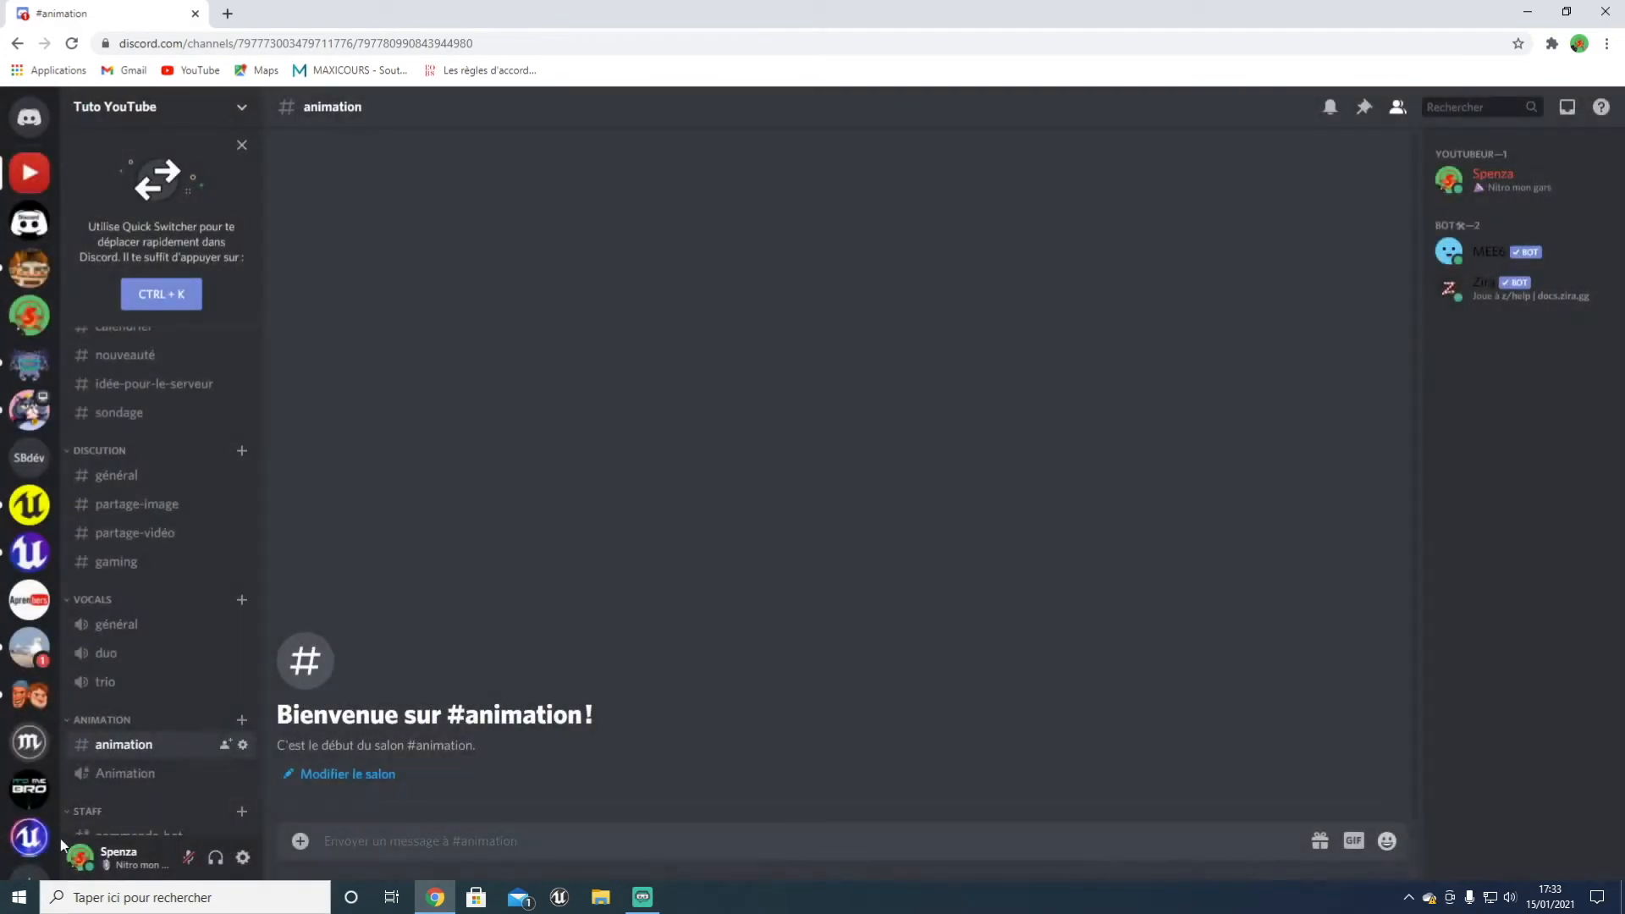
pyautogui.click(200, 773)
pyautogui.click(231, 774)
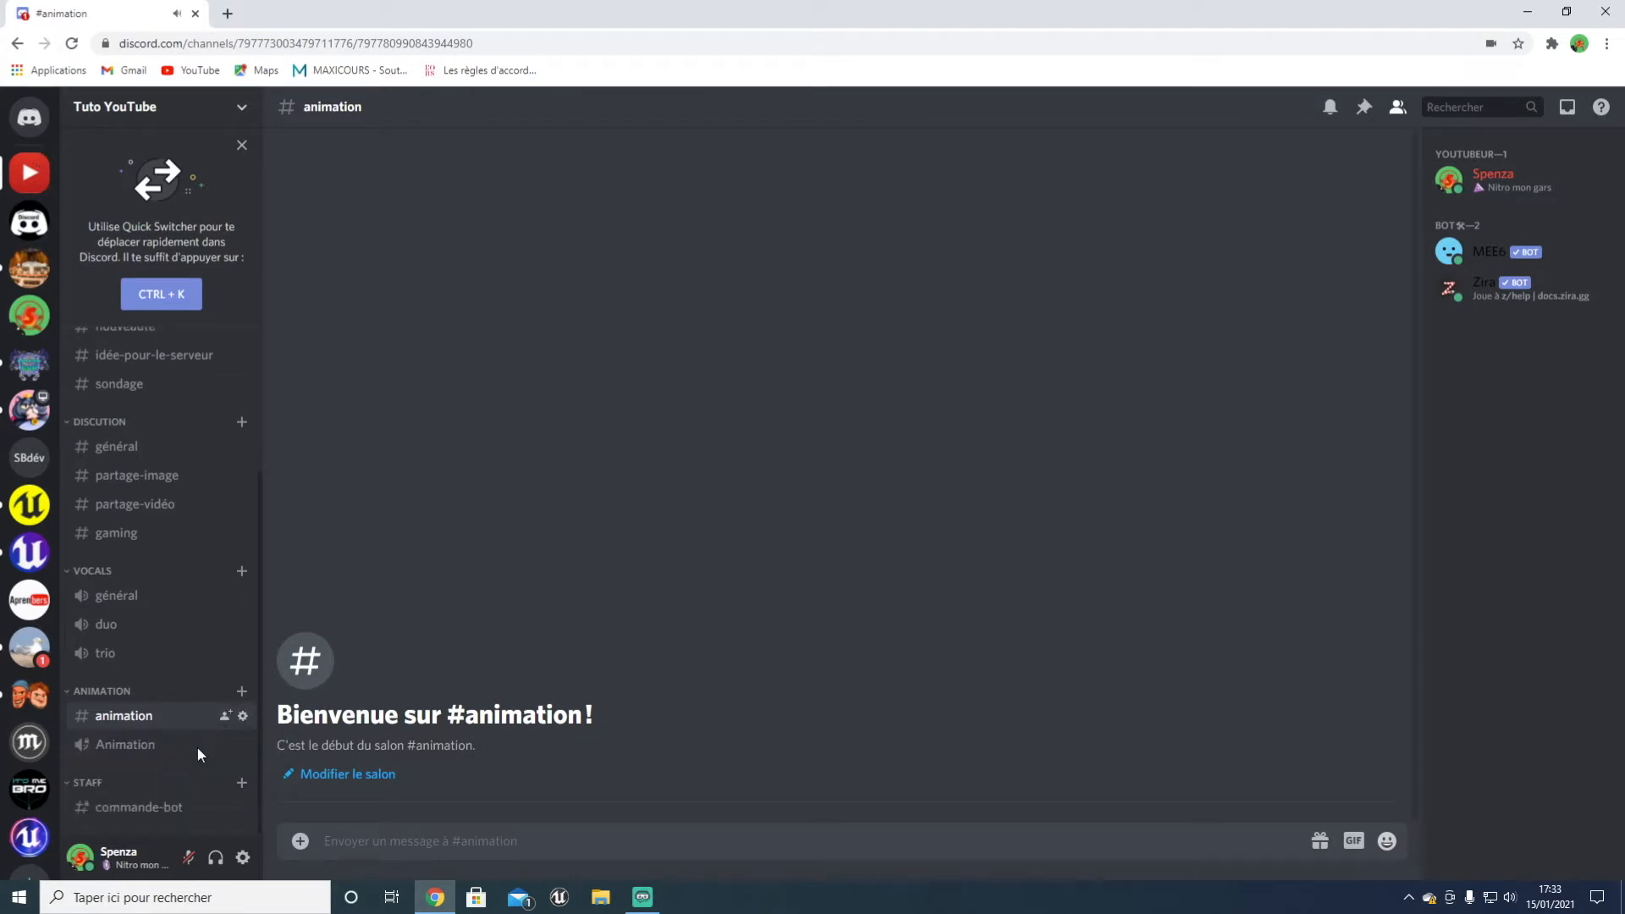
# Step: Turn off Salon privé for the Animation voice channel and save the change
pyautogui.rightClick(167, 744)
pyautogui.click(222, 689)
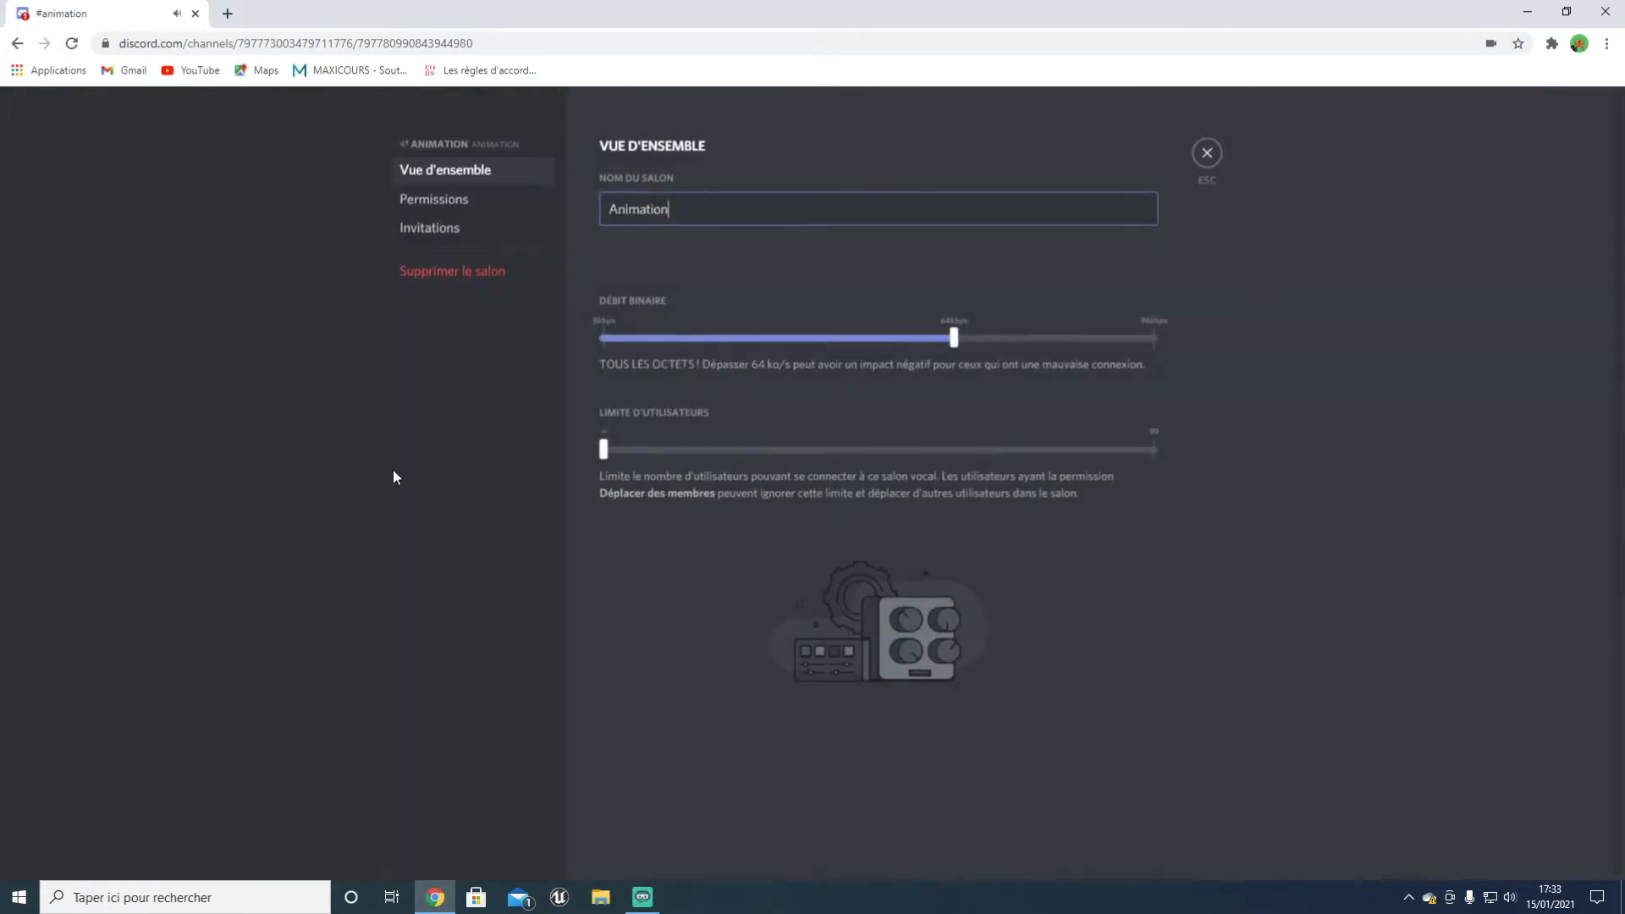
pyautogui.click(433, 199)
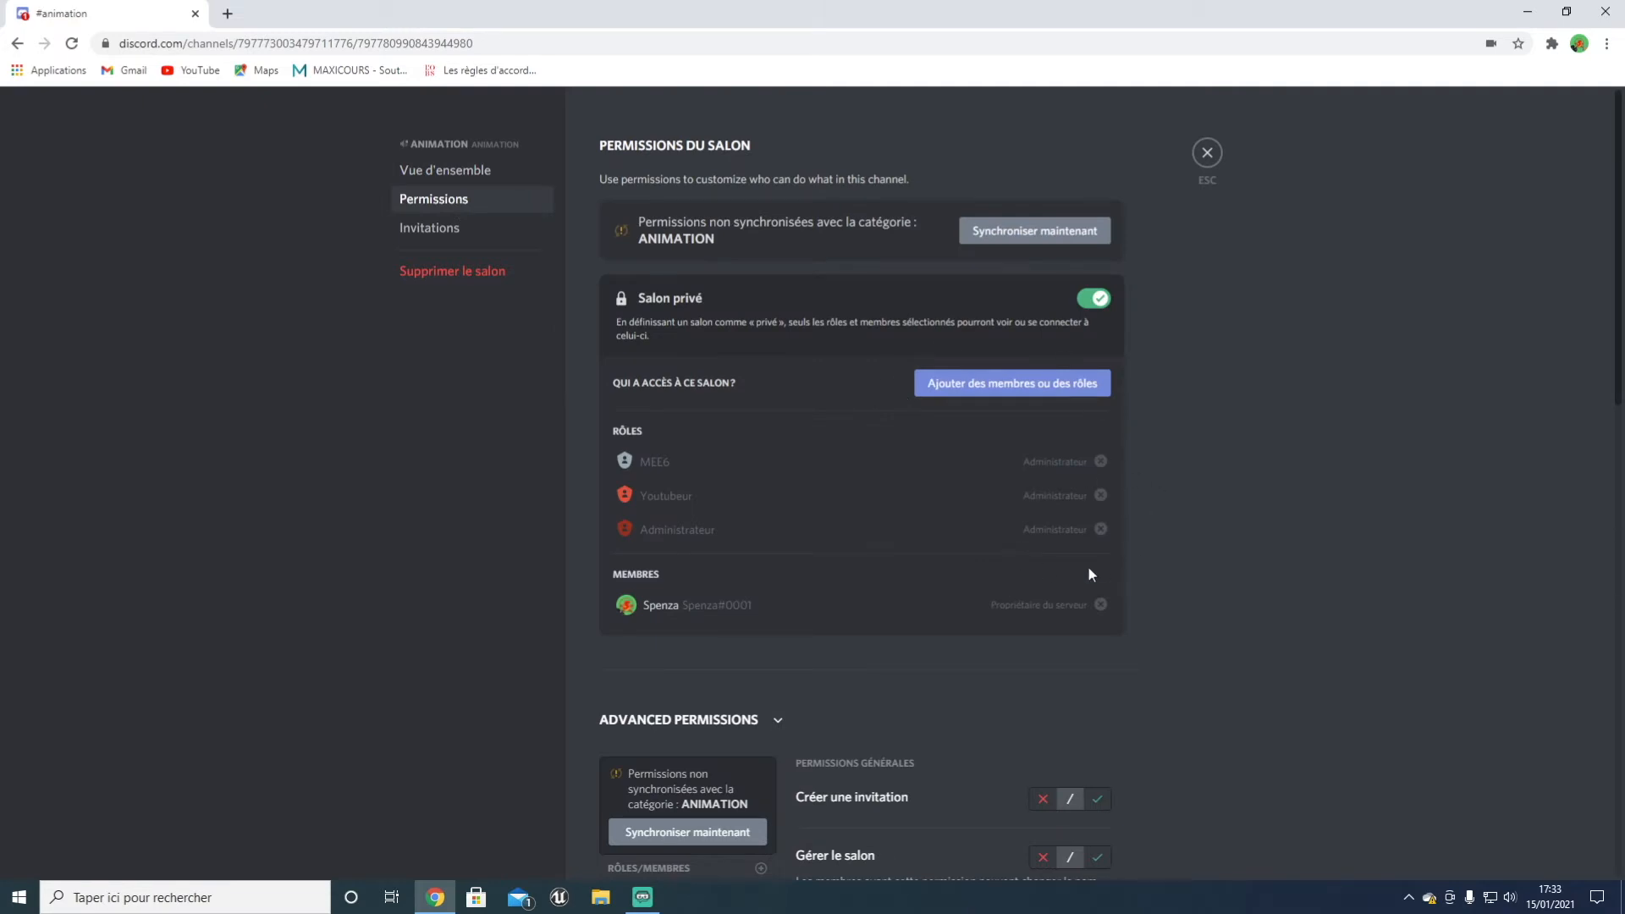
pyautogui.click(1098, 296)
pyautogui.click(1128, 842)
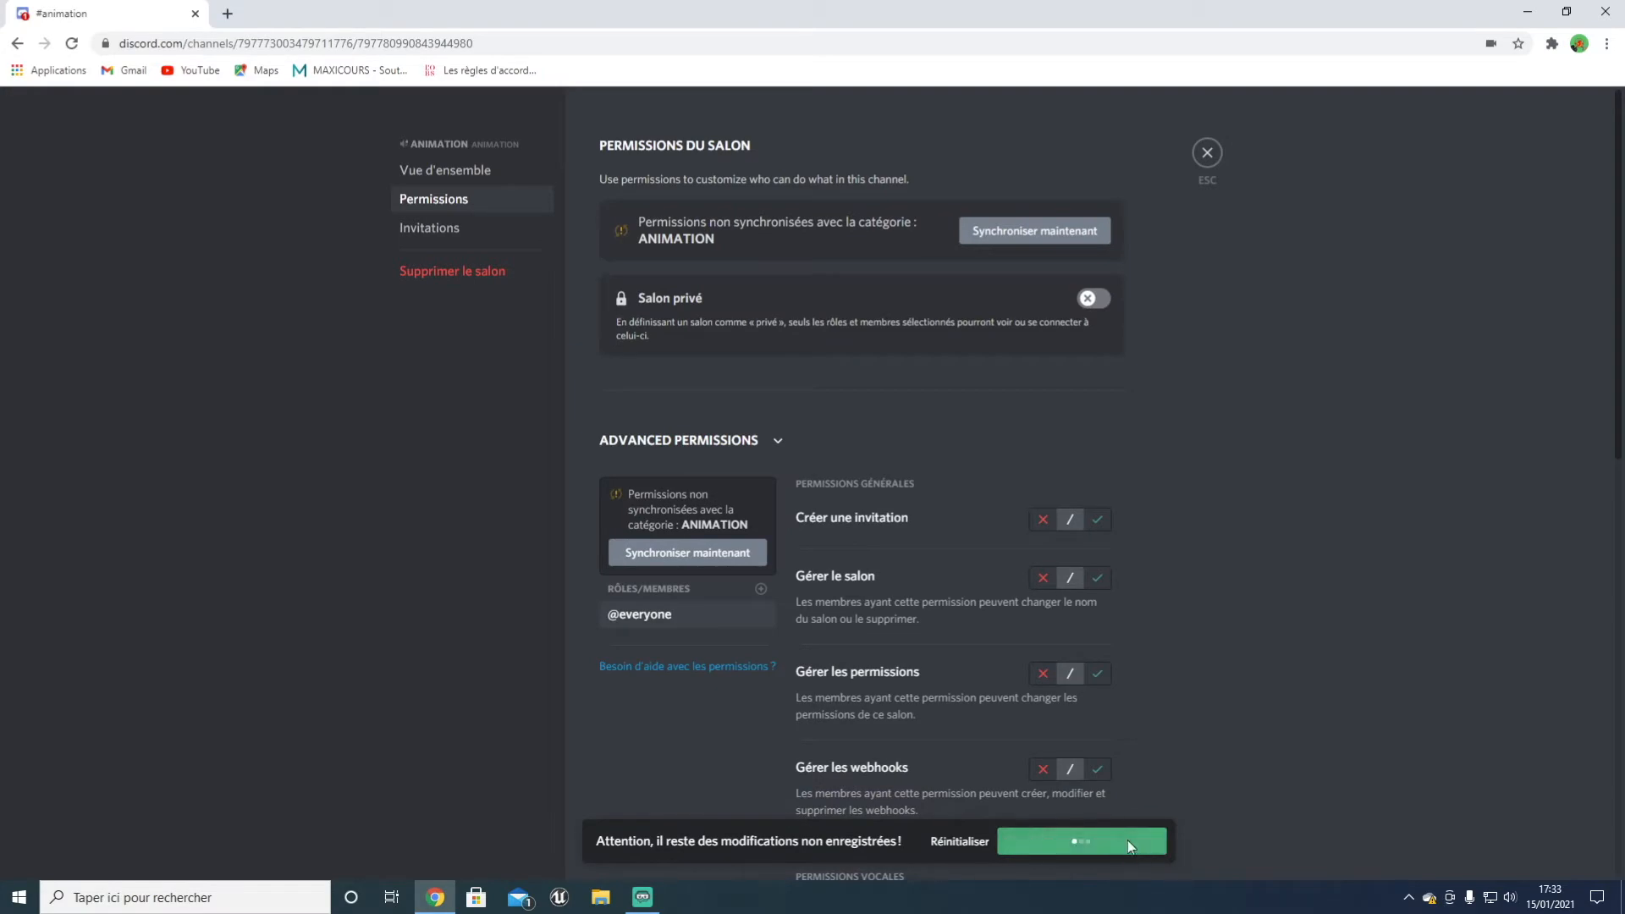
pyautogui.click(1208, 156)
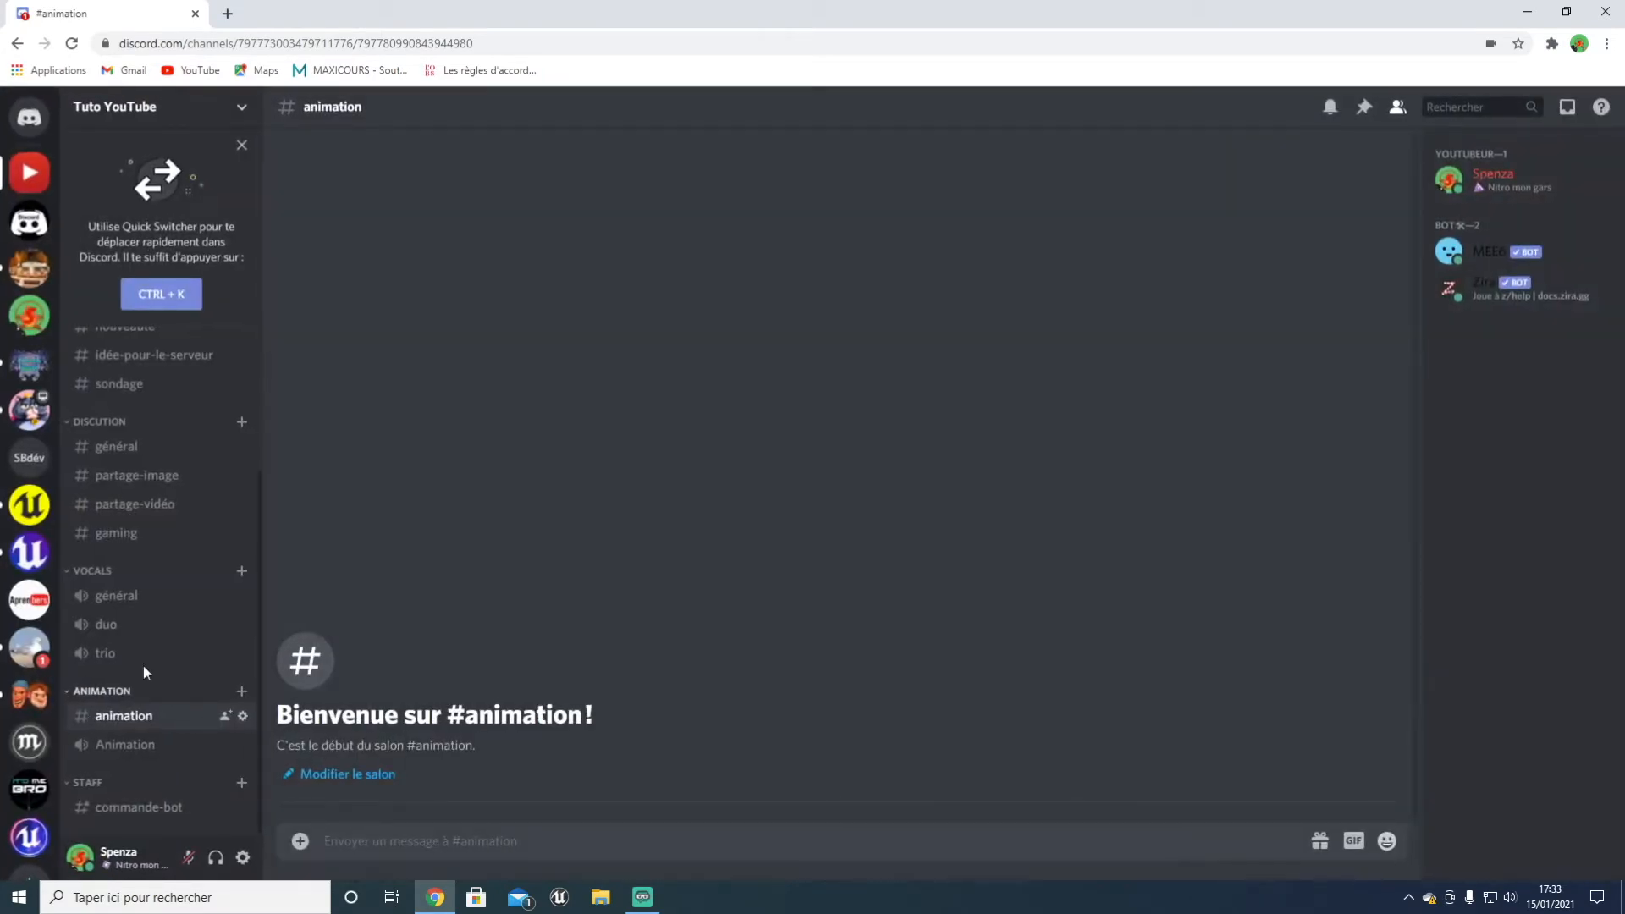
# Step: Create a non-private voice channel named Attente-Animation in the ANIMATION category
pyautogui.click(241, 690)
pyautogui.click(711, 442)
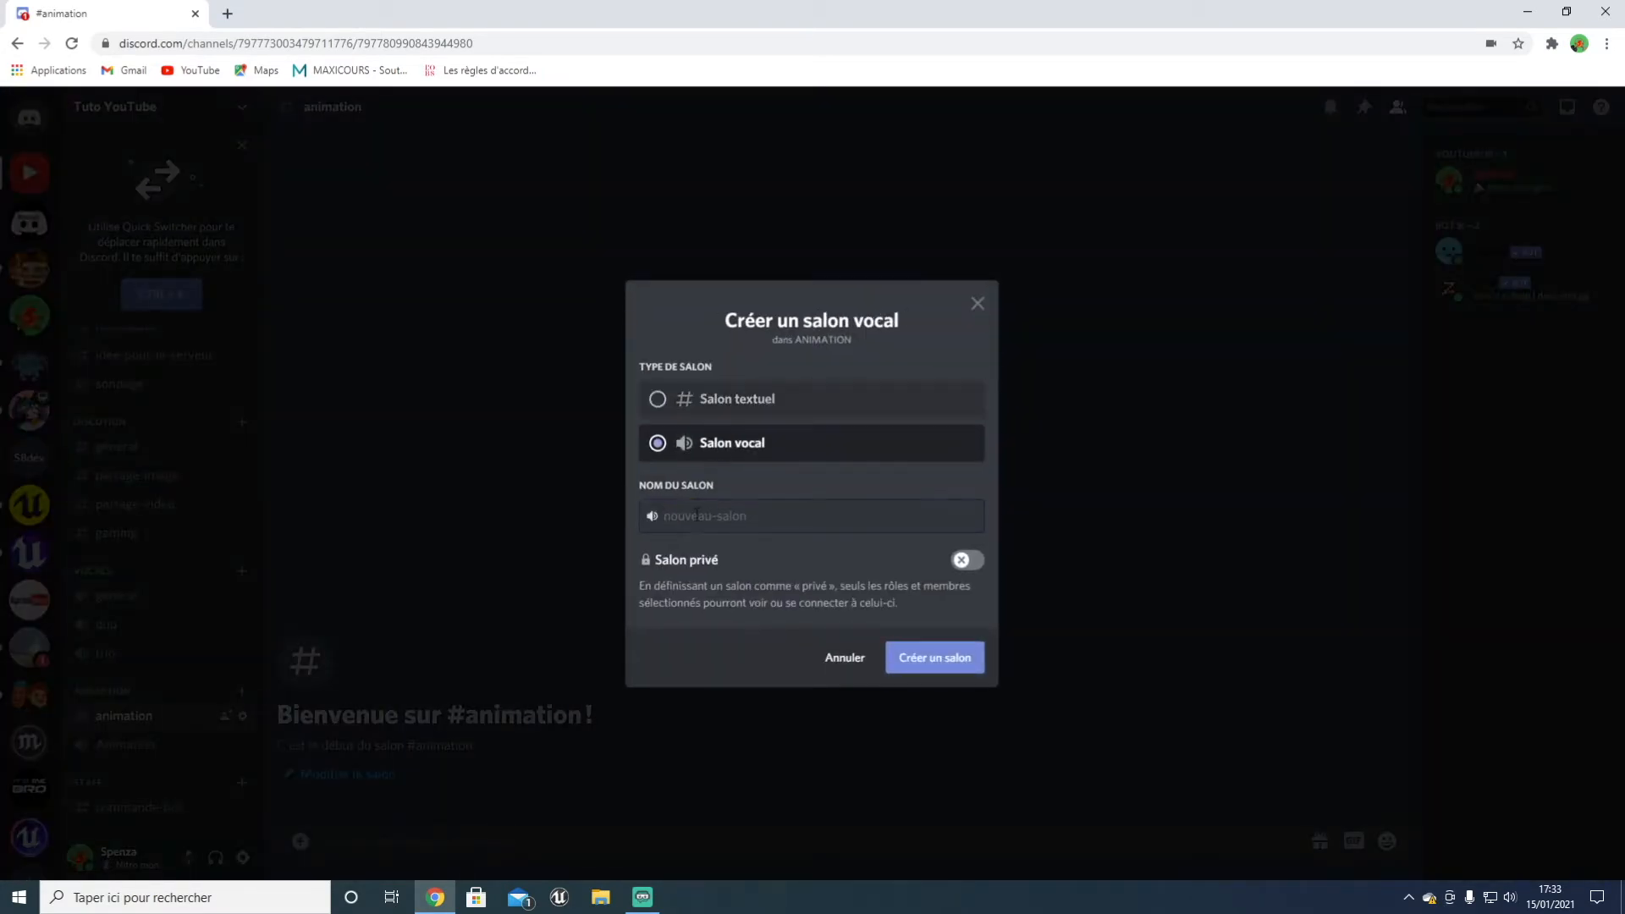
pyautogui.click(696, 503)
pyautogui.write('Attente-Animation')
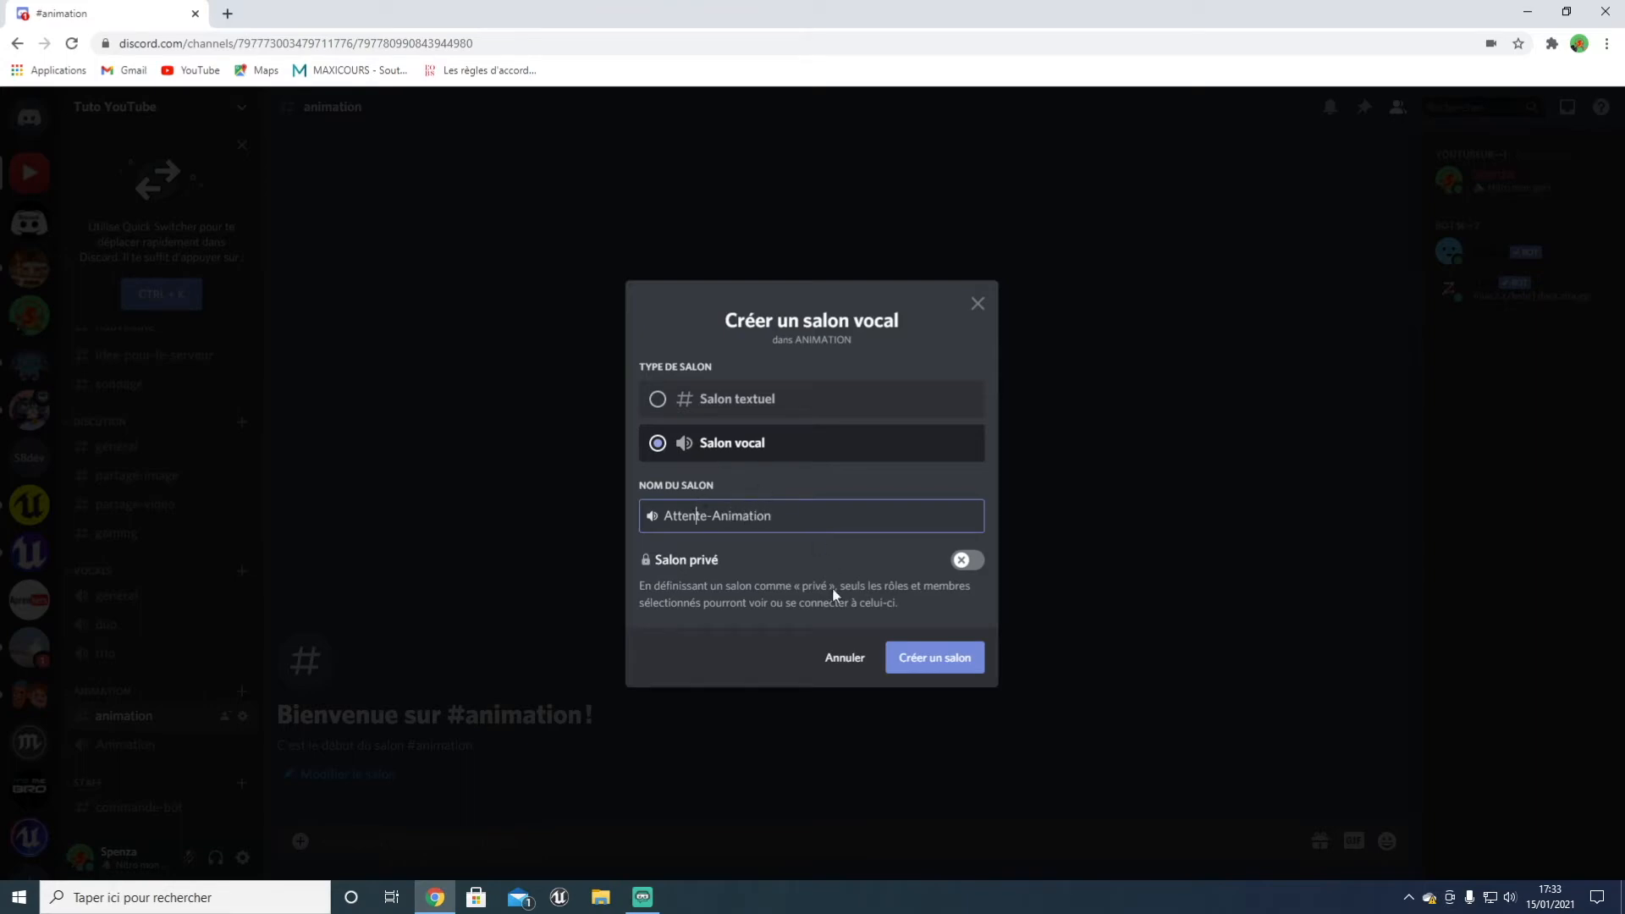
pyautogui.click(944, 668)
# Step: Examine the ANIMATIONS category and its add-role channel on the MCFLY & CARLITO server, then return to the Tuto YouTube server
pyautogui.click(33, 701)
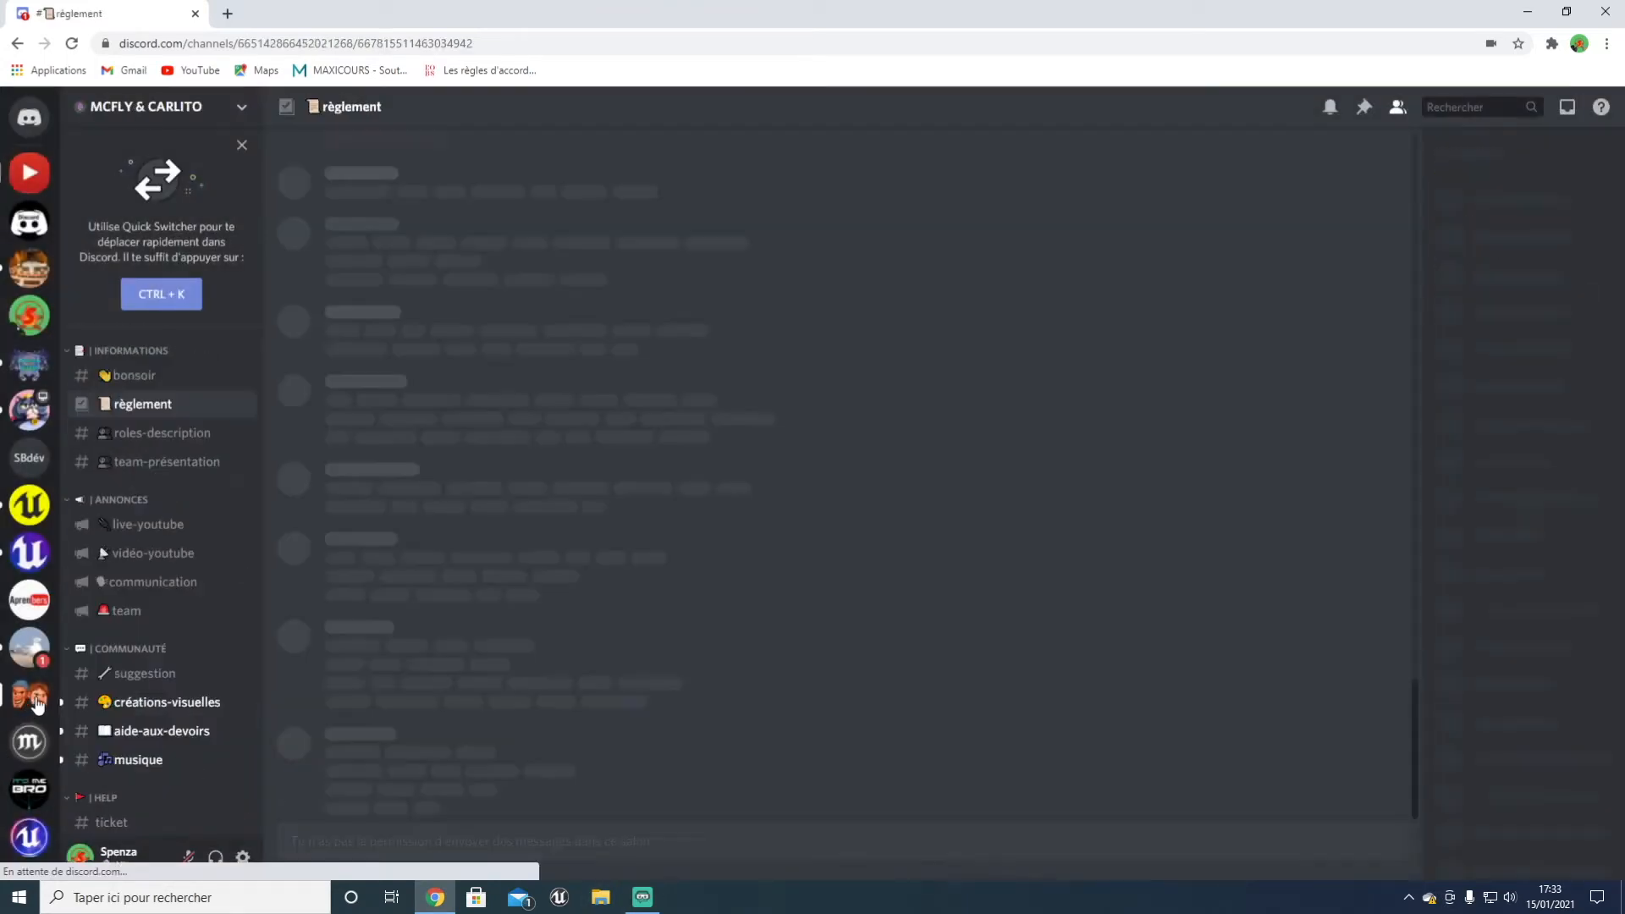
pyautogui.scroll(-3, 157, 648)
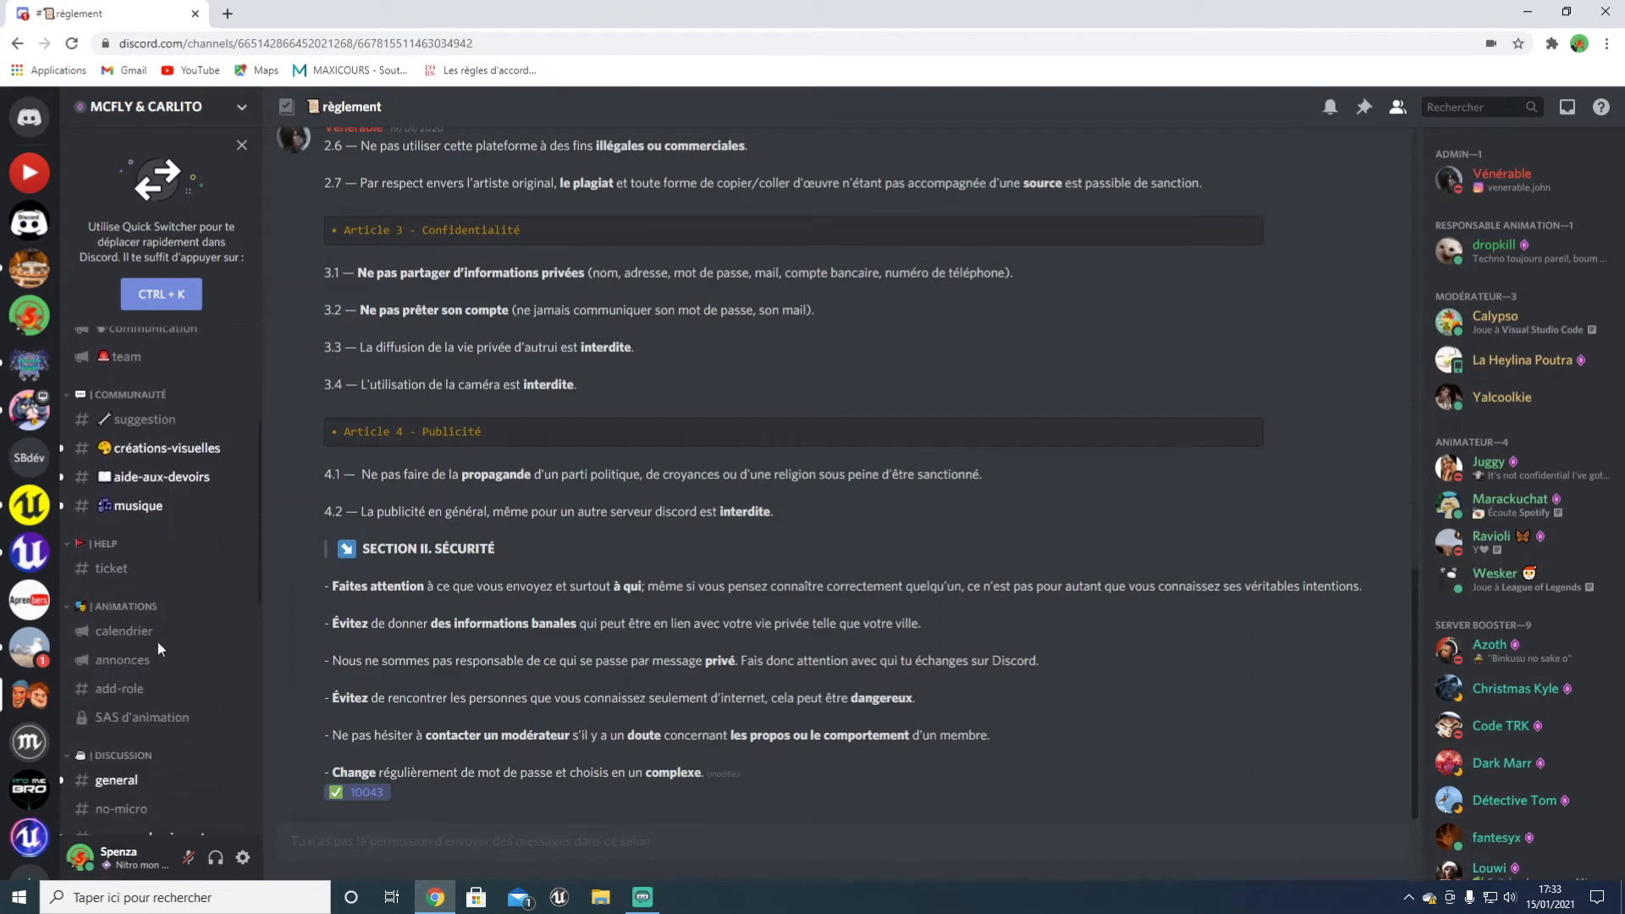
pyautogui.scroll(-3, 174, 724)
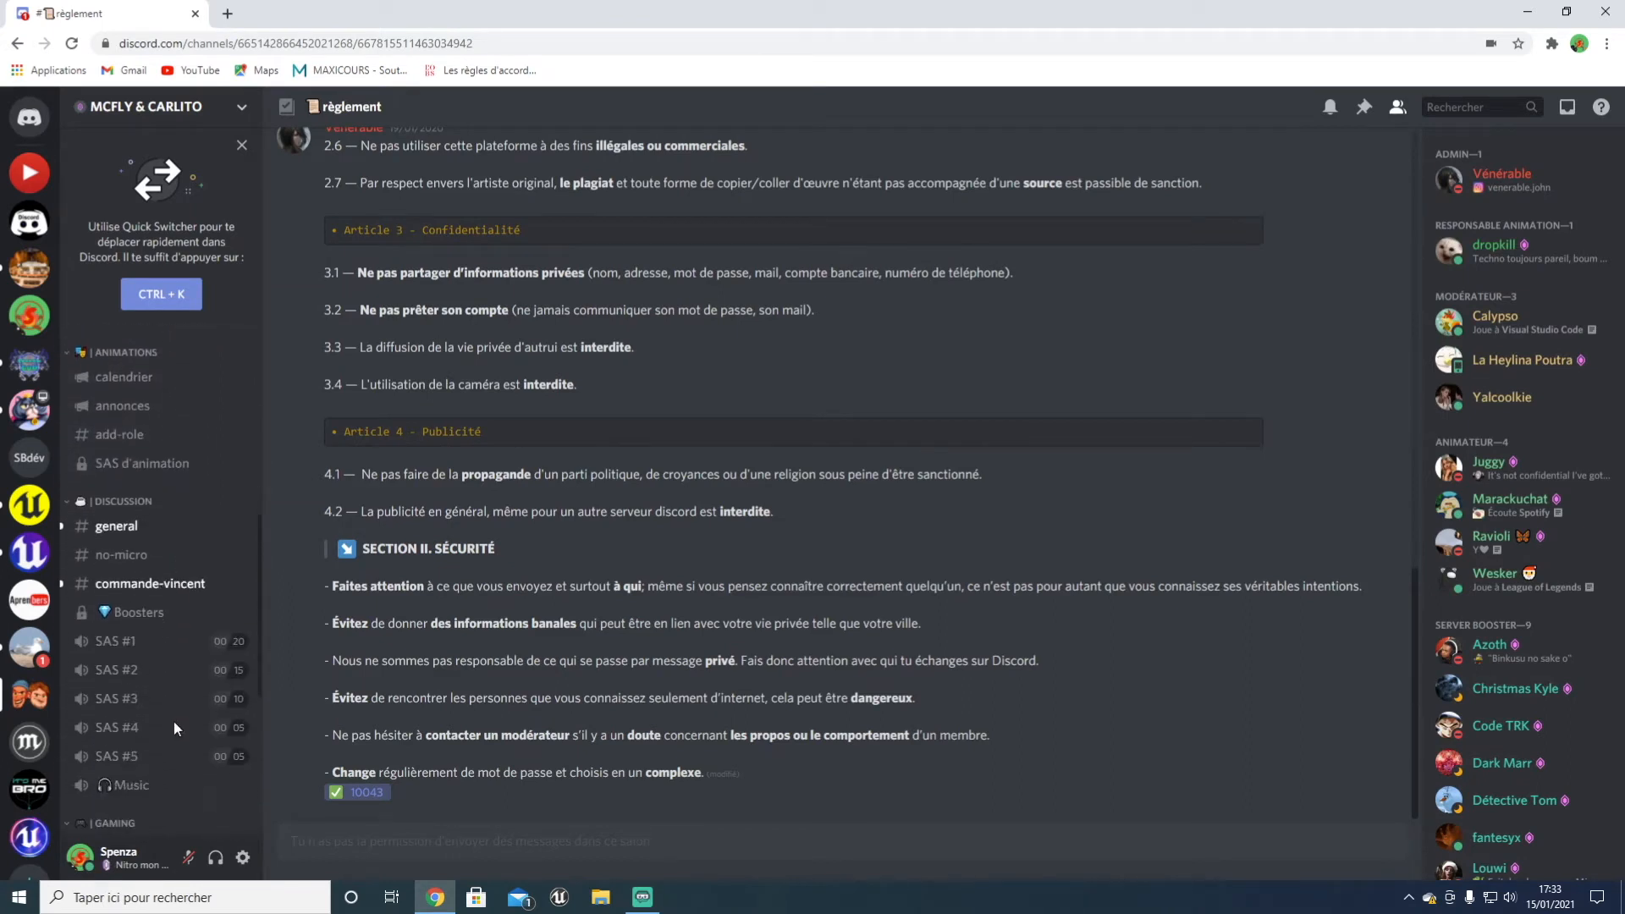
pyautogui.scroll(1, 166, 489)
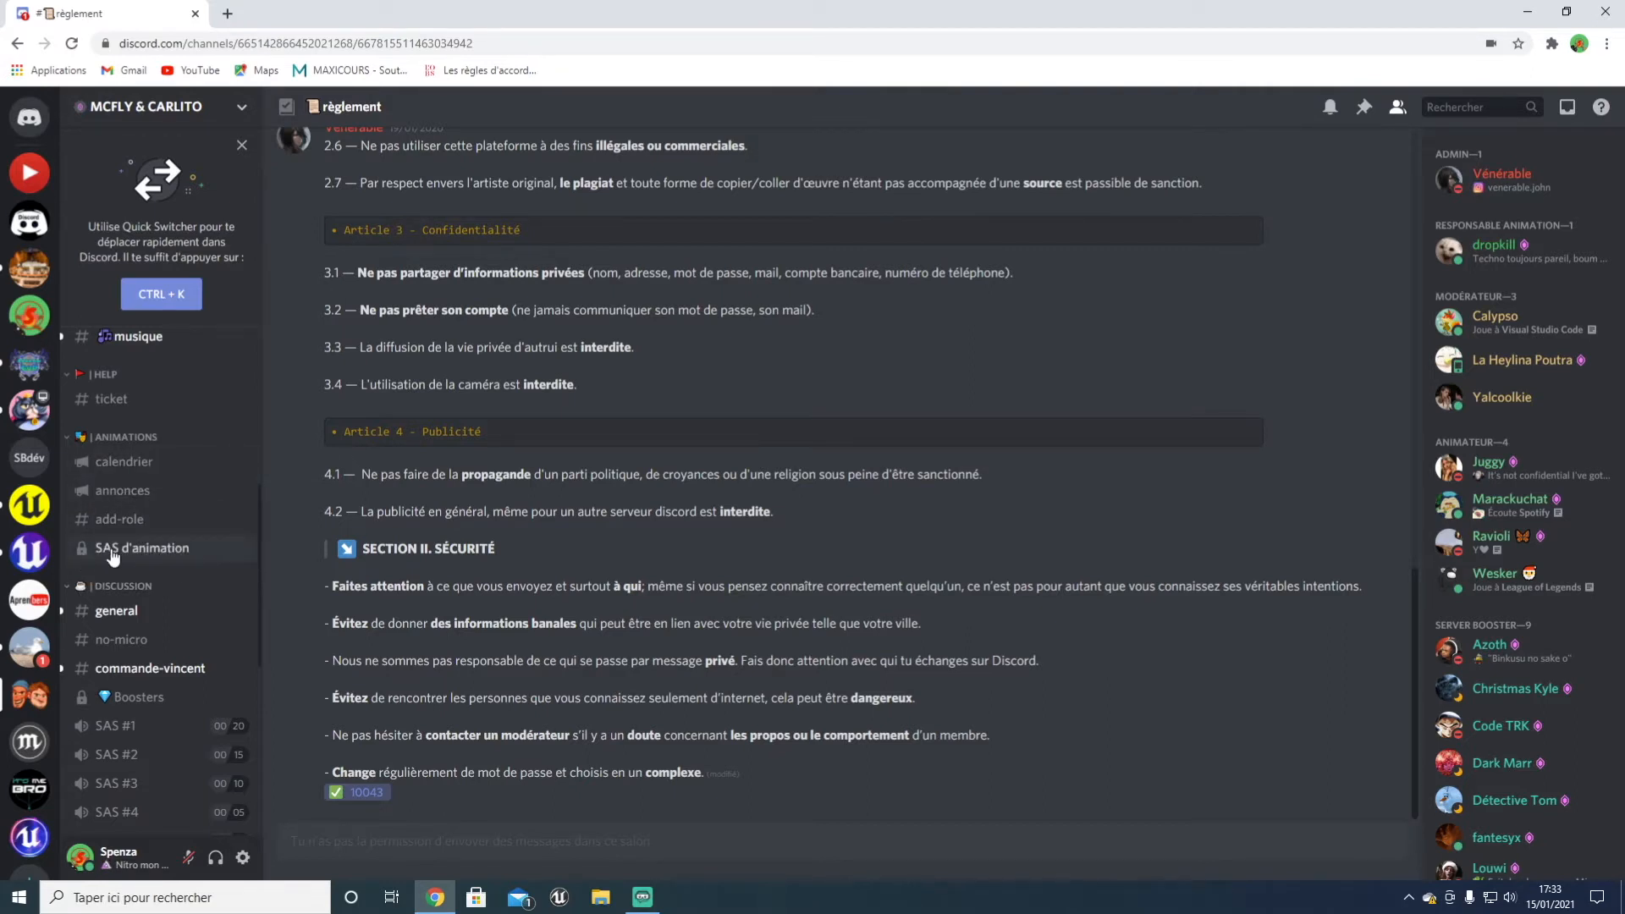
pyautogui.click(134, 532)
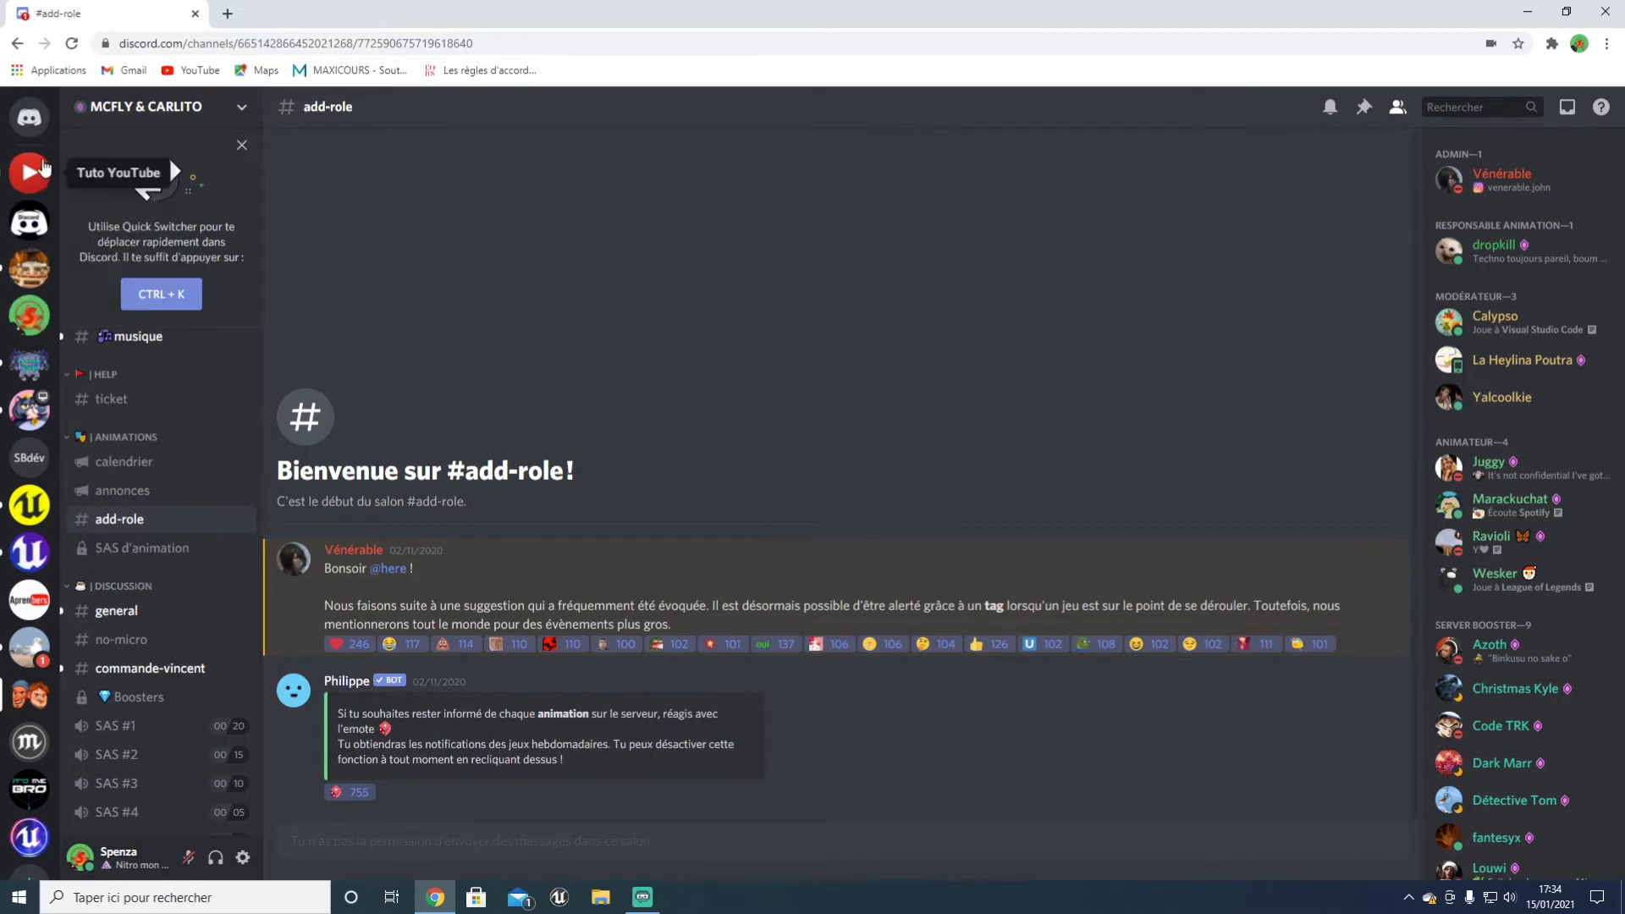
pyautogui.click(43, 163)
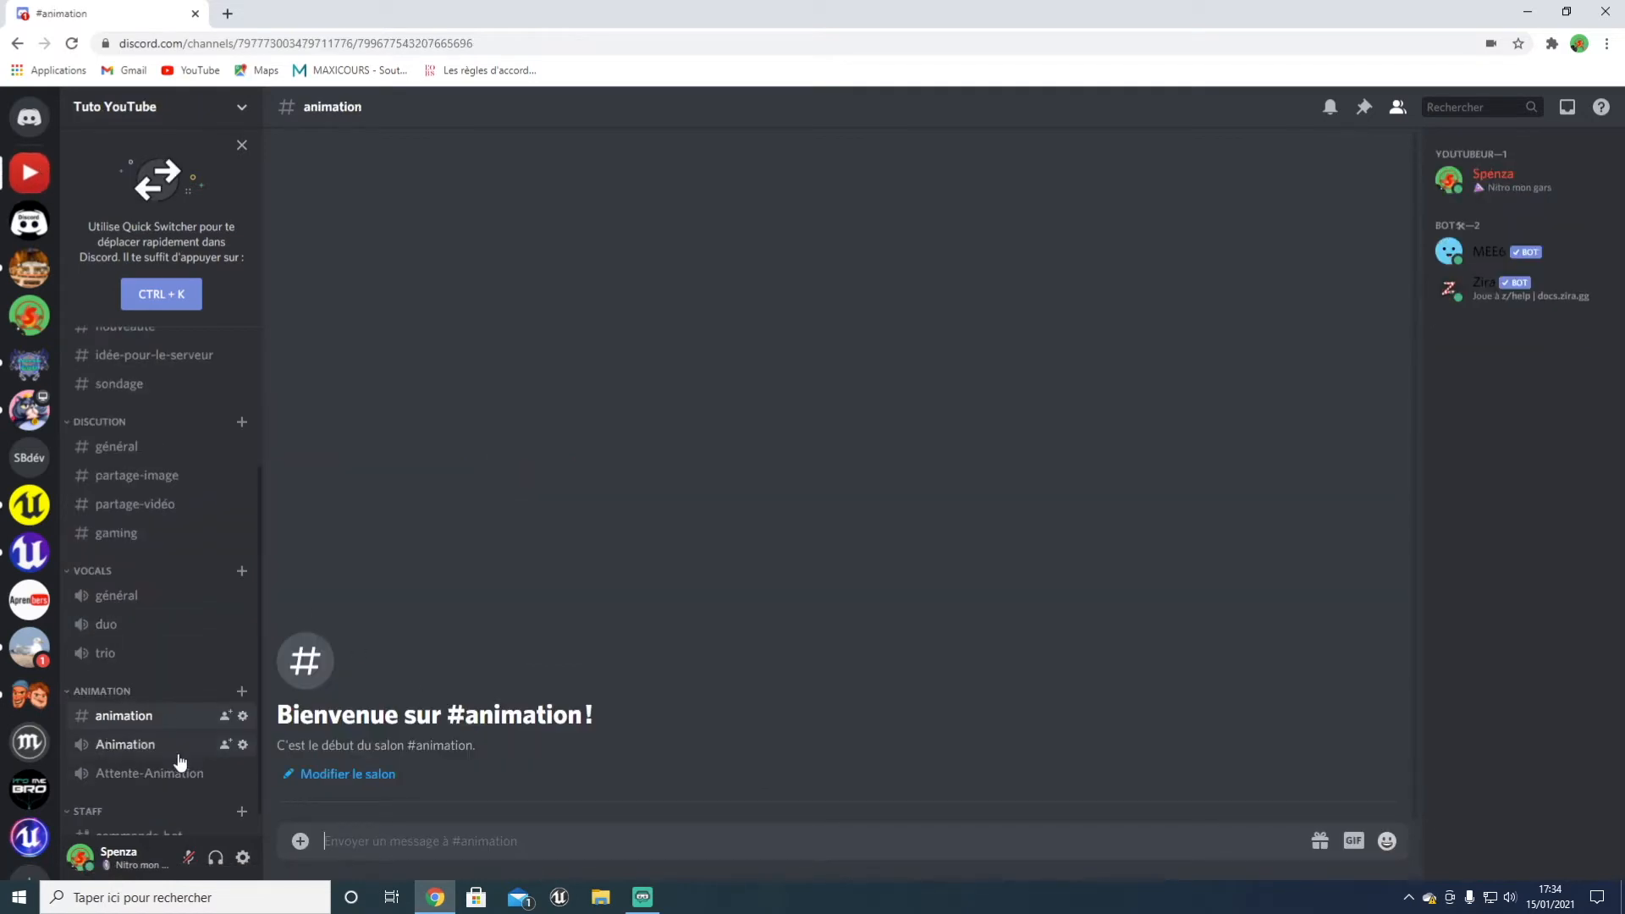
# Step: Open the permission settings of the ANIMATION category
pyautogui.scroll(-1, 179, 760)
pyautogui.moveTo(172, 745)
pyautogui.mouseDown()
pyautogui.moveTo(174, 707)
pyautogui.moveTo(161, 743)
pyautogui.mouseUp()
pyautogui.click(101, 662)
pyautogui.rightClick(108, 736)
pyautogui.click(109, 736)
pyautogui.rightClick(108, 721)
pyautogui.click(160, 777)
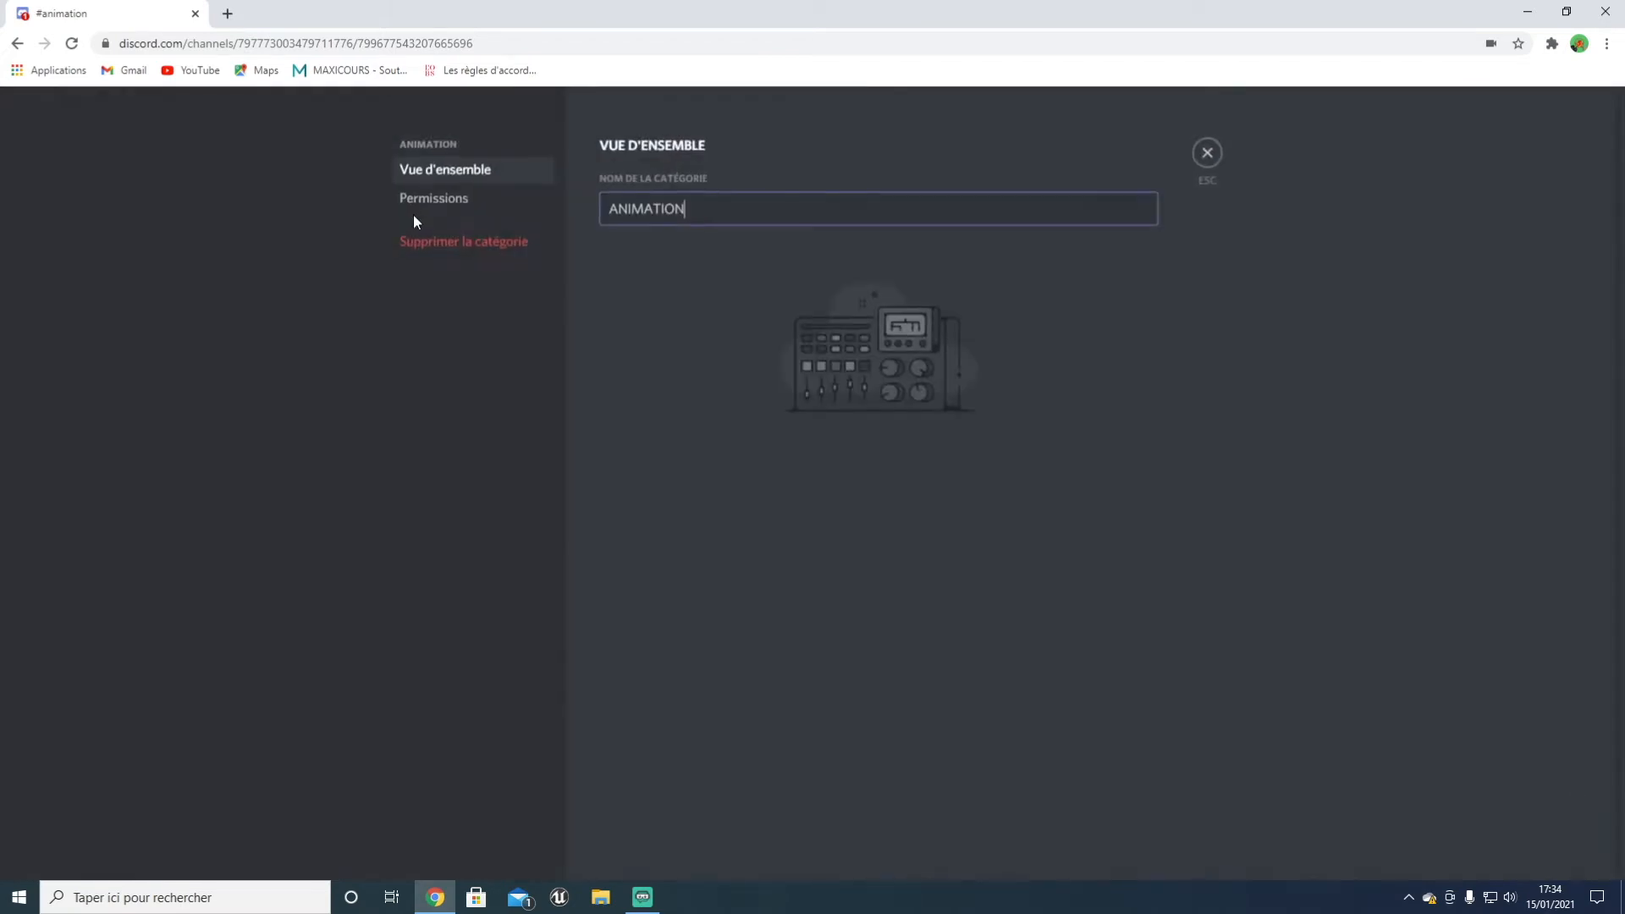
pyautogui.click(470, 200)
pyautogui.click(762, 410)
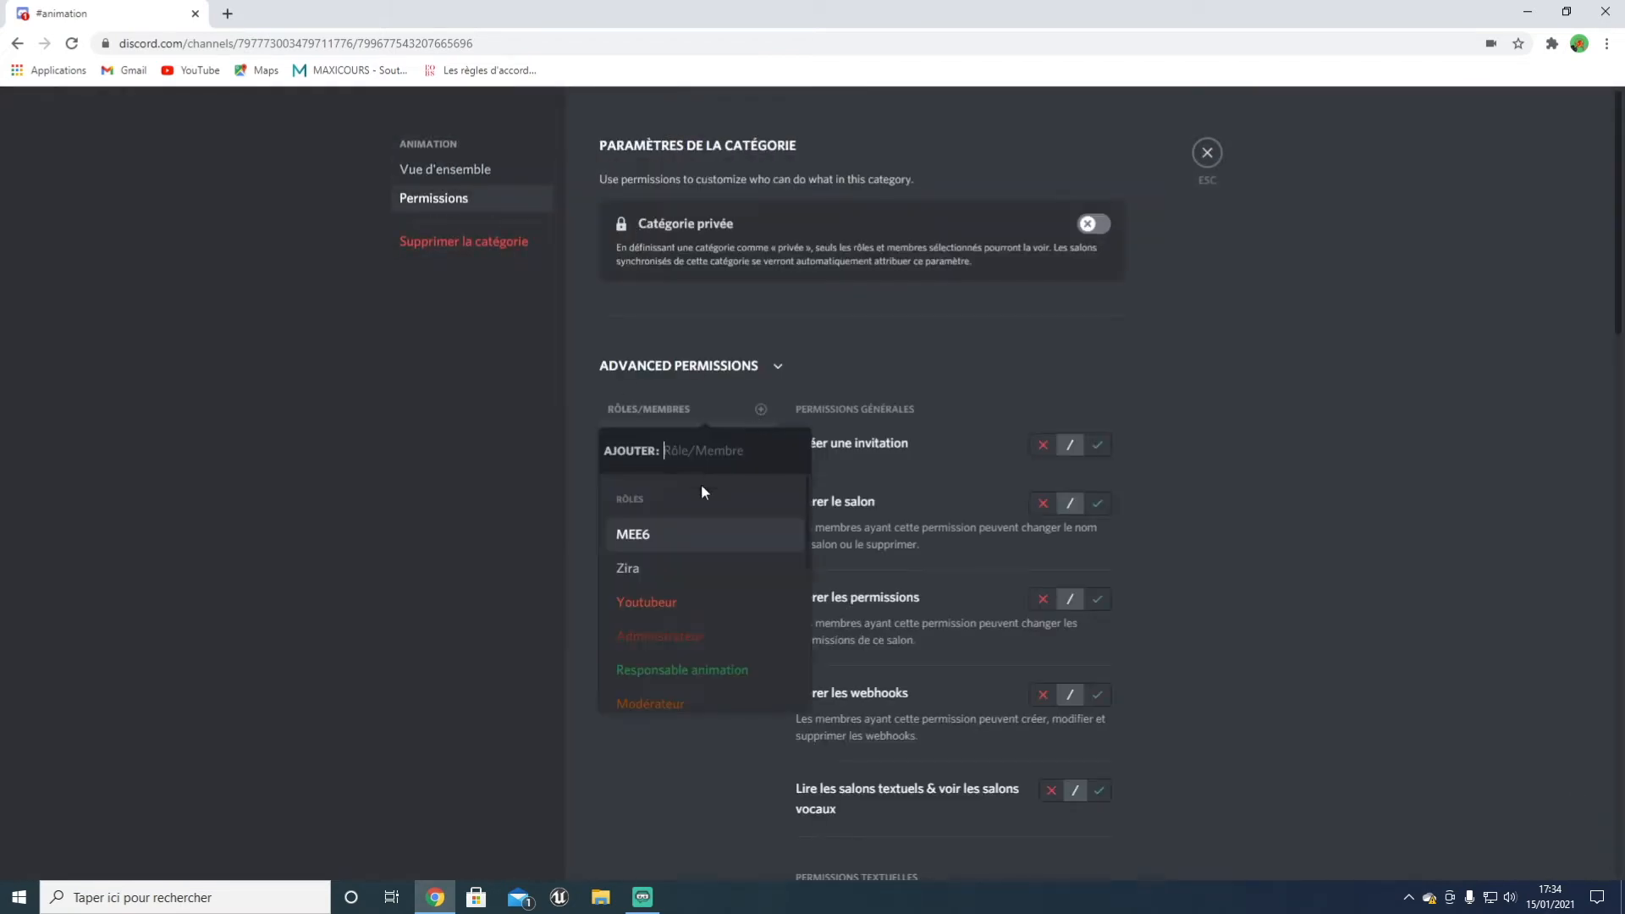
pyautogui.scroll(-3, 655, 585)
pyautogui.click(664, 517)
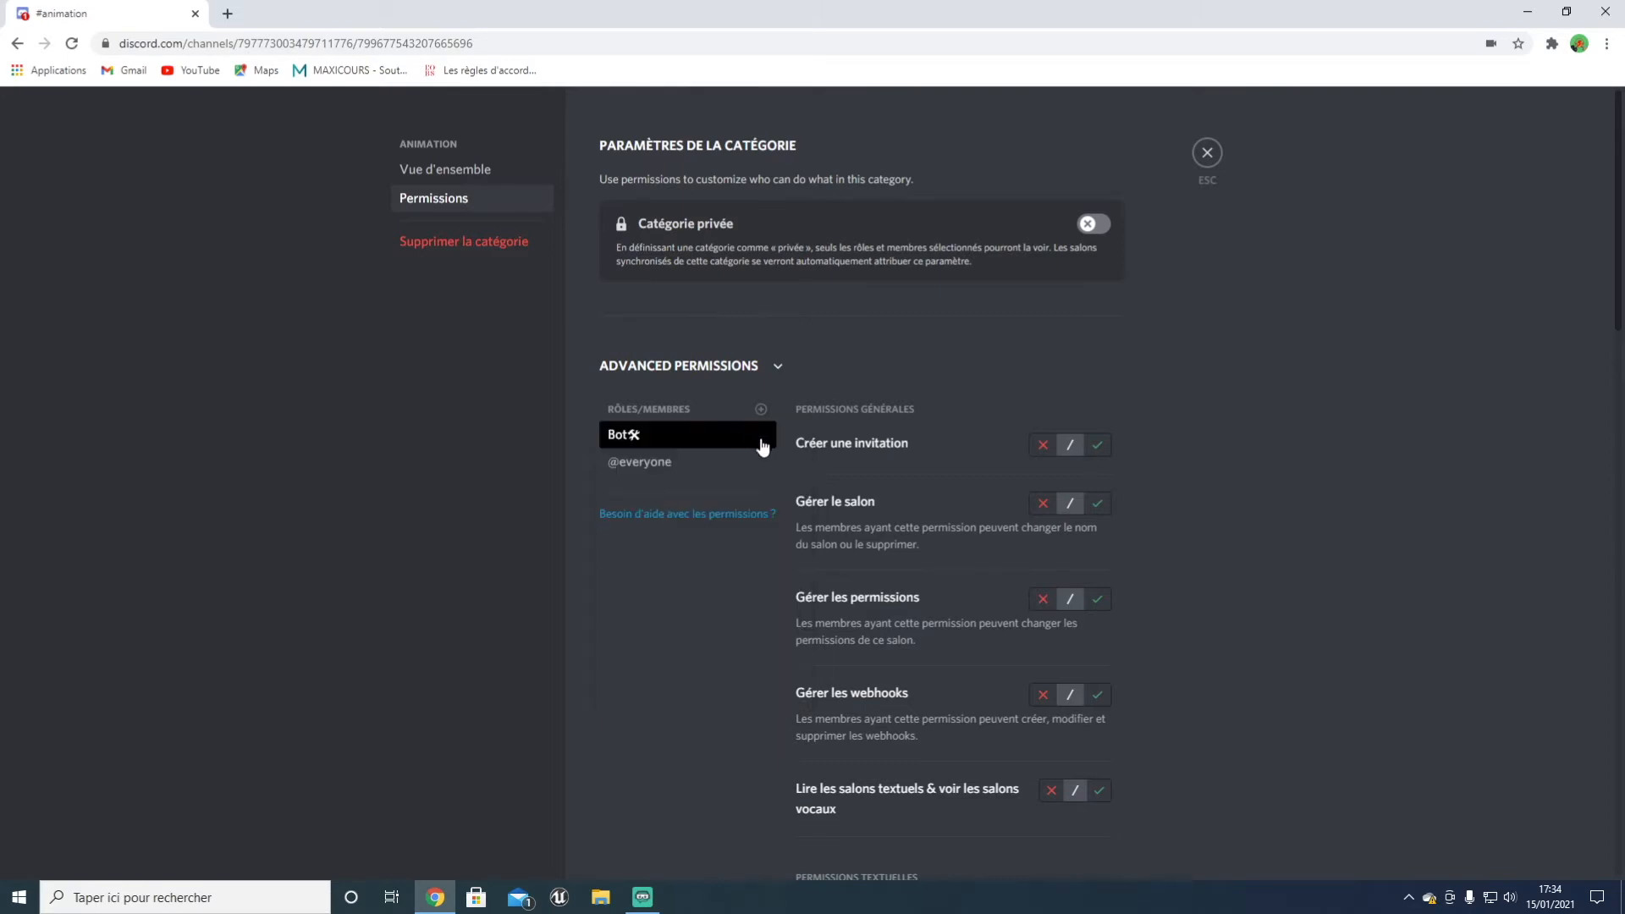
pyautogui.rightClick(738, 442)
pyautogui.click(761, 409)
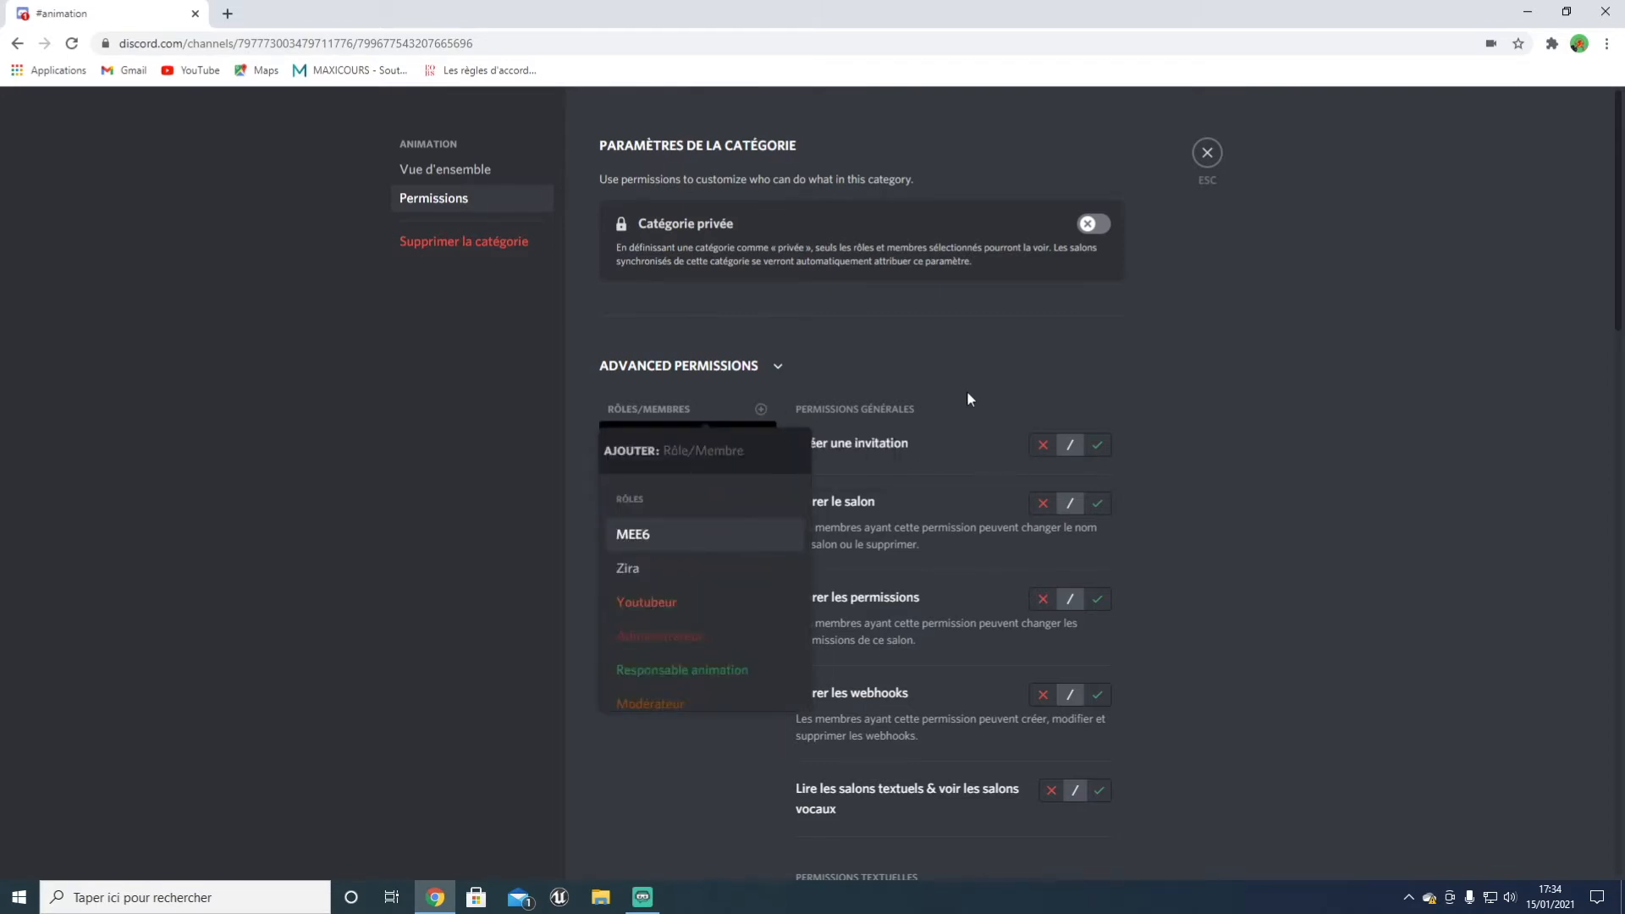
pyautogui.scroll(-15, 968, 423)
pyautogui.click(880, 748)
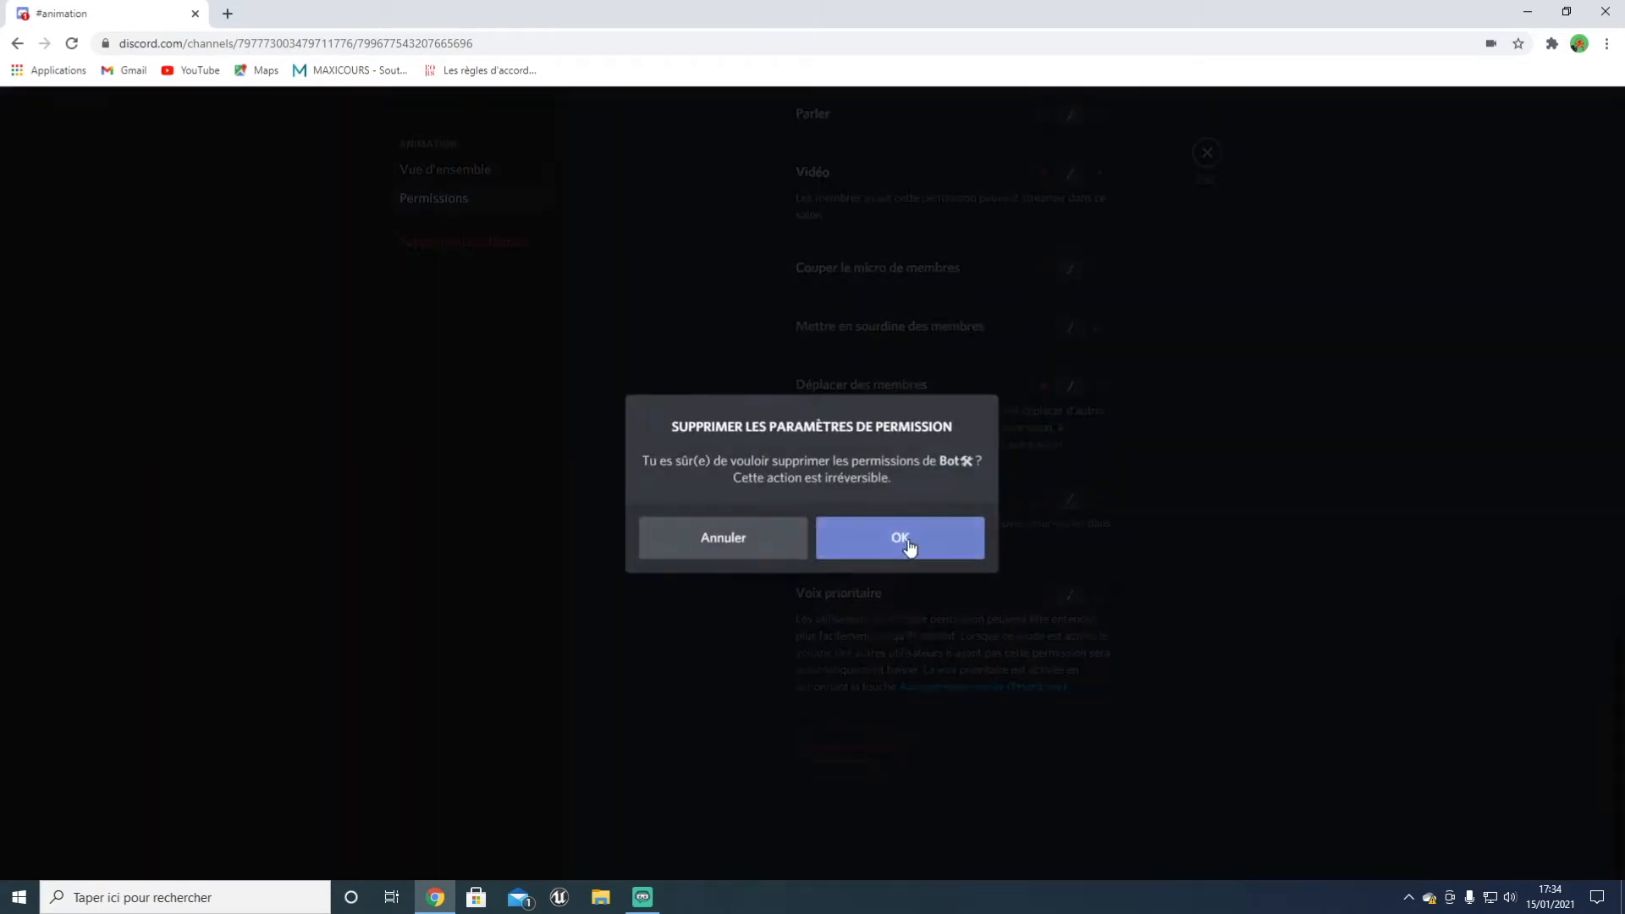
pyautogui.click(901, 543)
pyautogui.scroll(5, 759, 552)
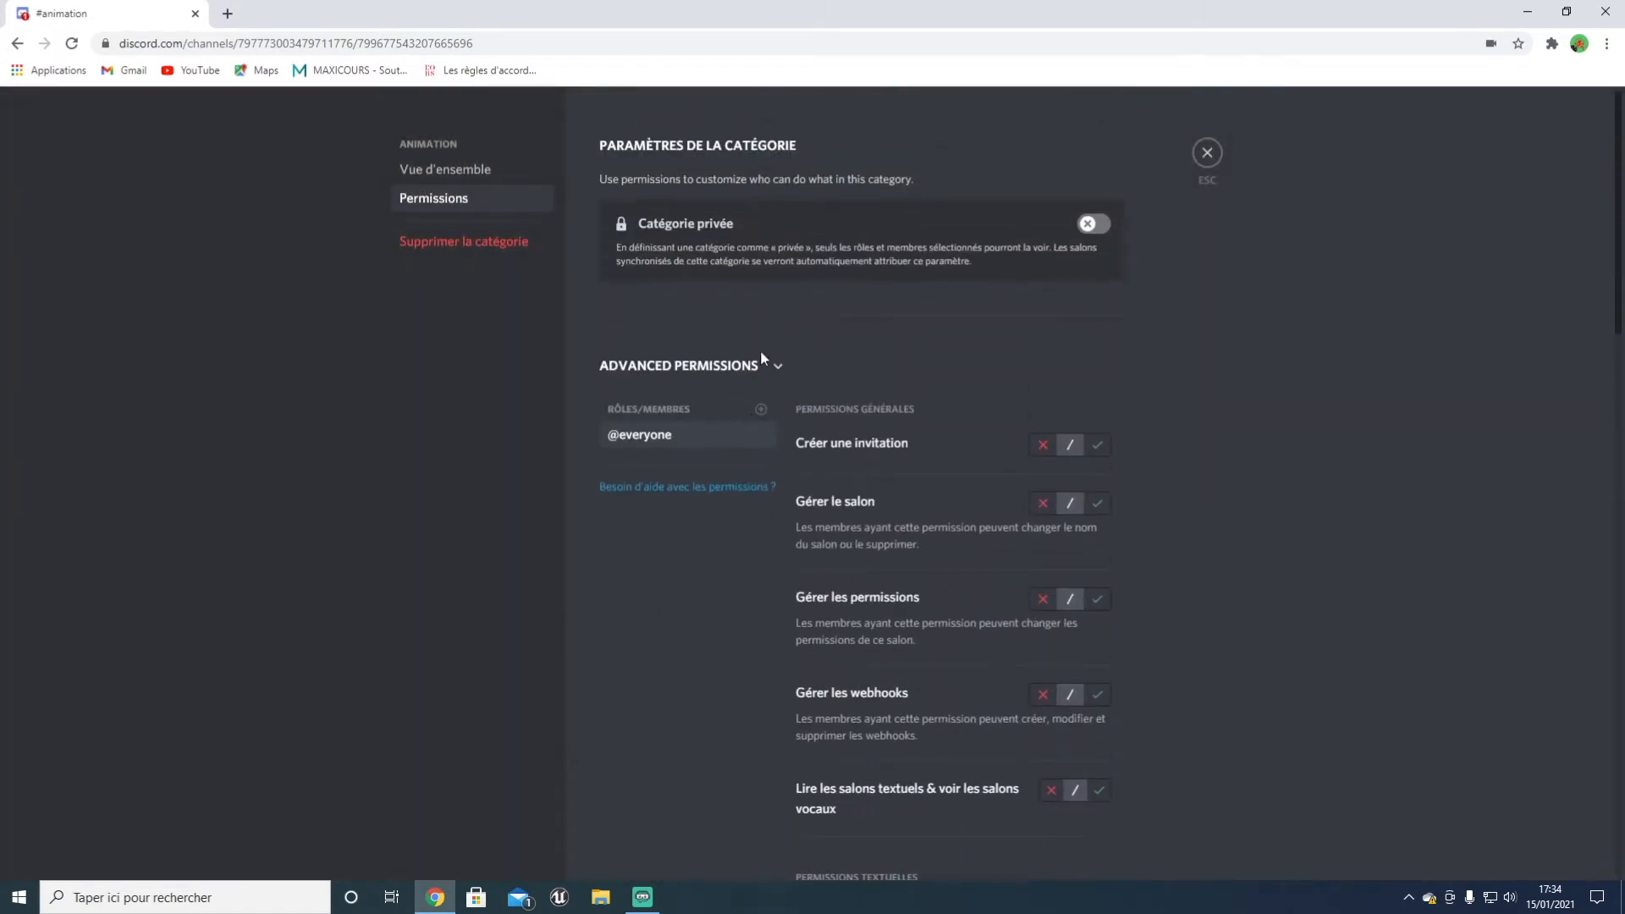
# Step: Add the non-vérifié role to the ANIMATION category, deny it Lire les salons textuels & voir les salons vocaux, and save
pyautogui.click(761, 410)
pyautogui.scroll(-4, 698, 622)
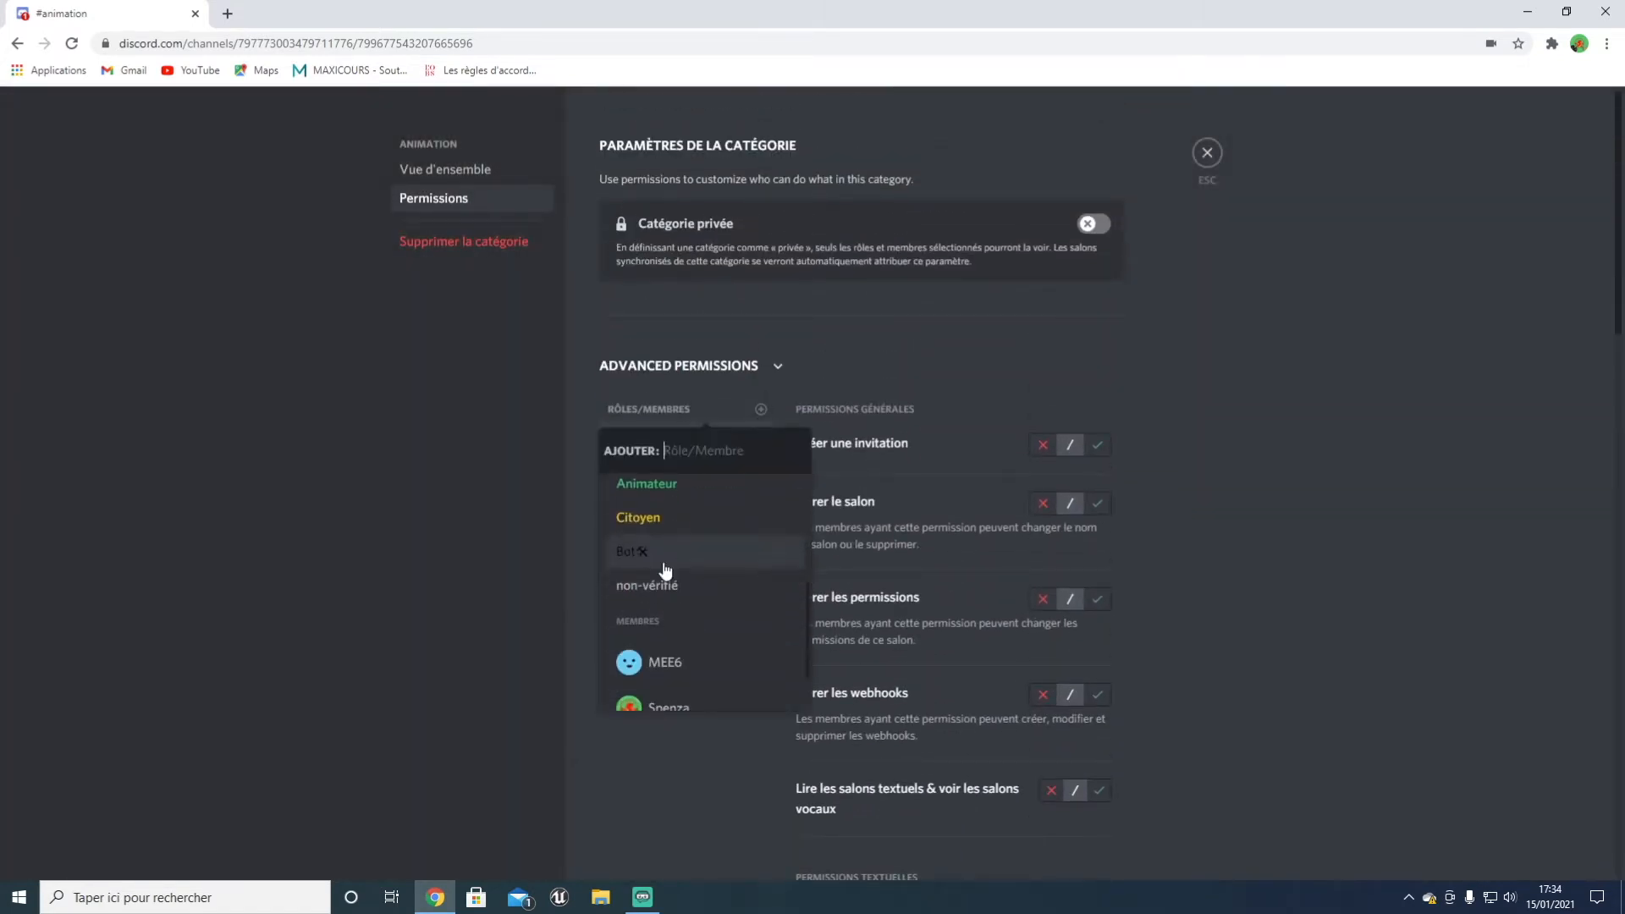
pyautogui.click(681, 585)
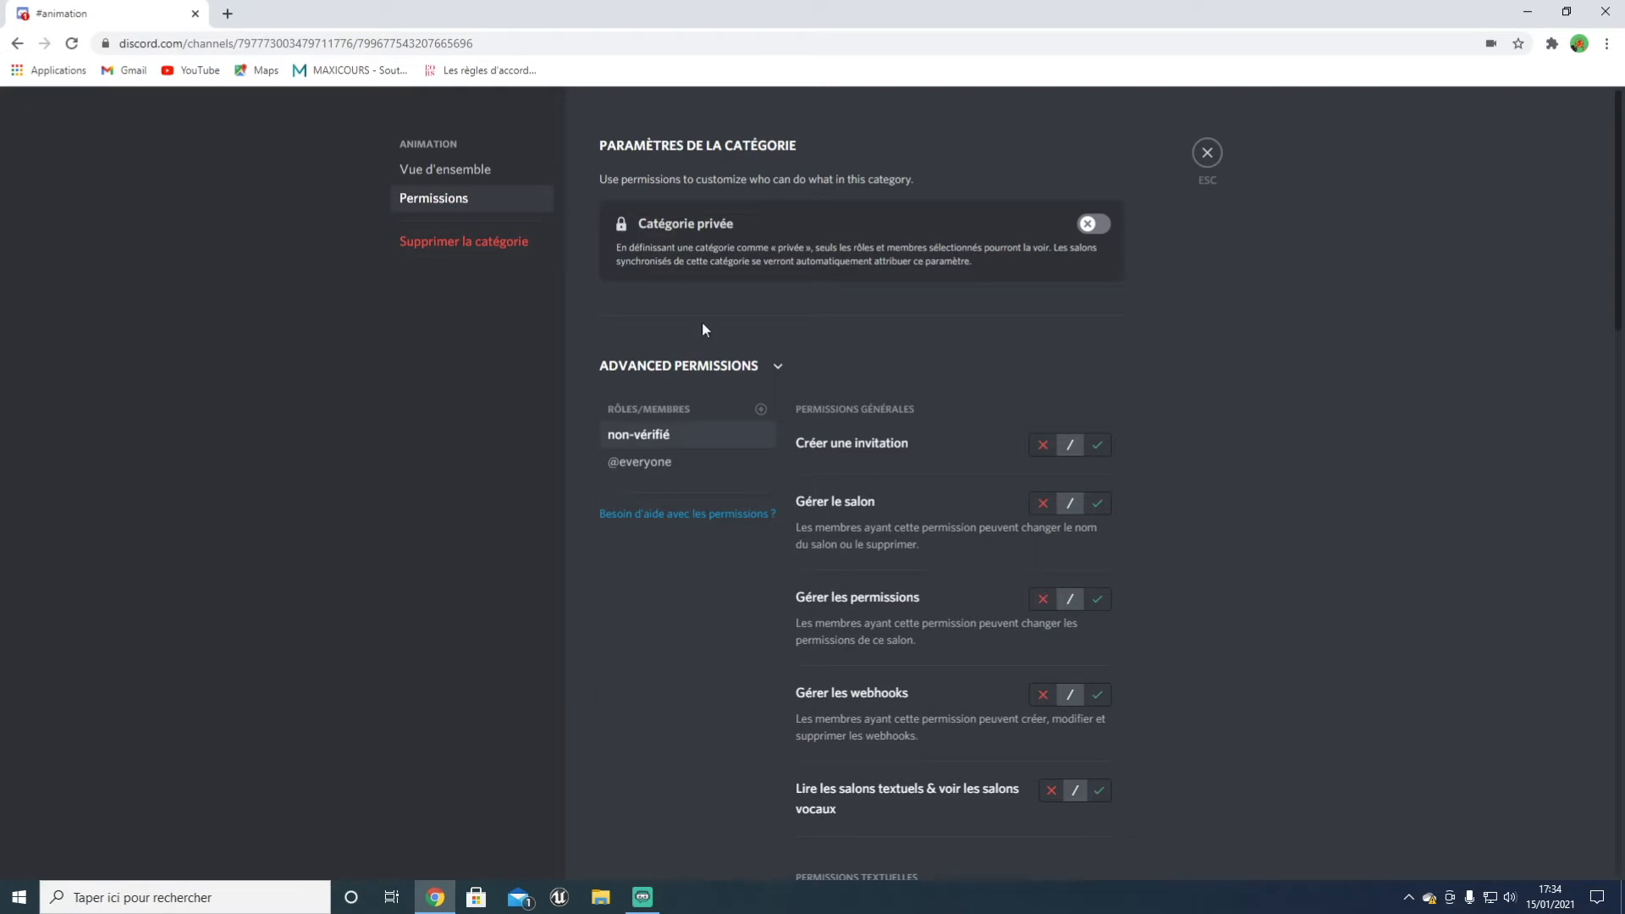
pyautogui.scroll(-4, 862, 551)
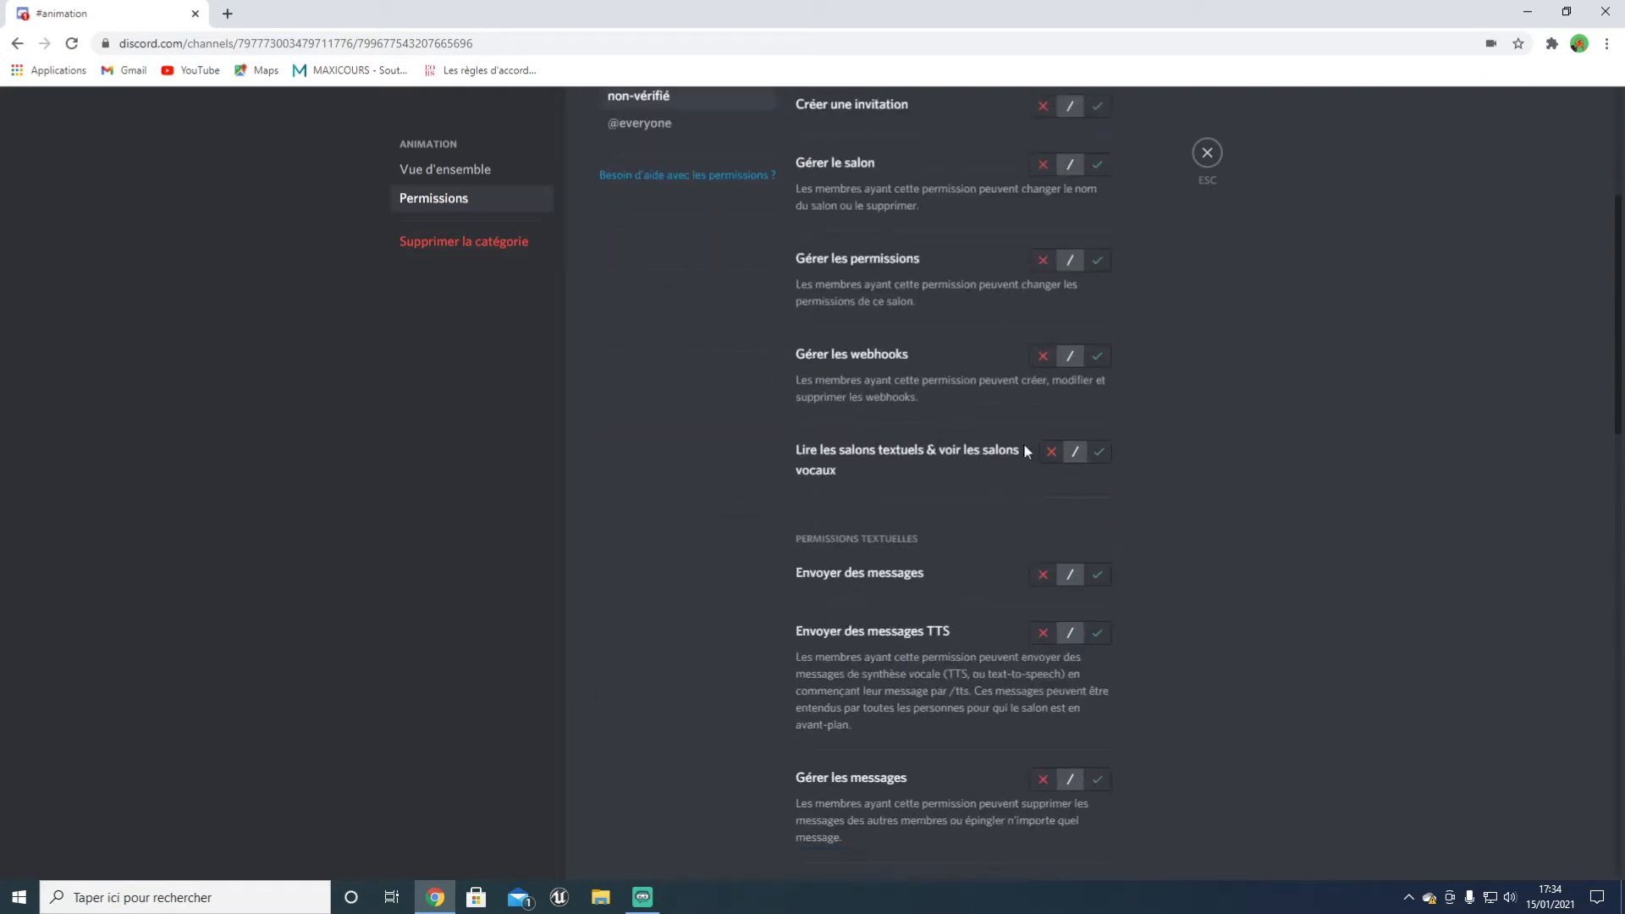
pyautogui.click(1098, 456)
pyautogui.click(1045, 457)
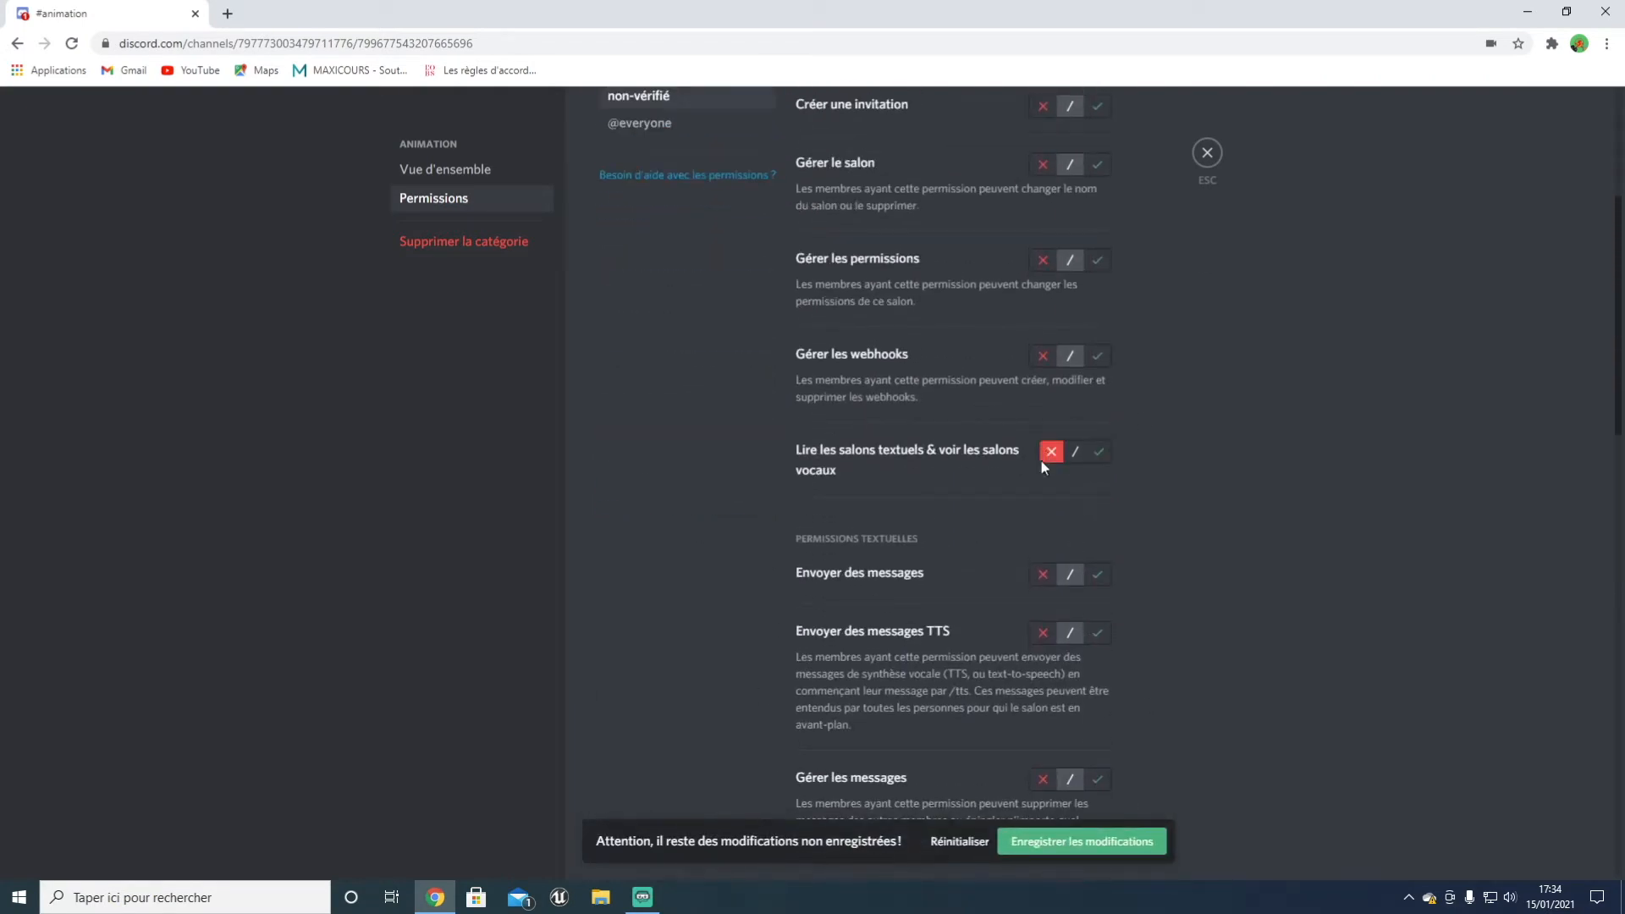
pyautogui.click(1076, 831)
# Step: Add the Citoyen role to the ANIMATION category and allow it to view the text and voice channels and send messages
pyautogui.scroll(4, 747, 308)
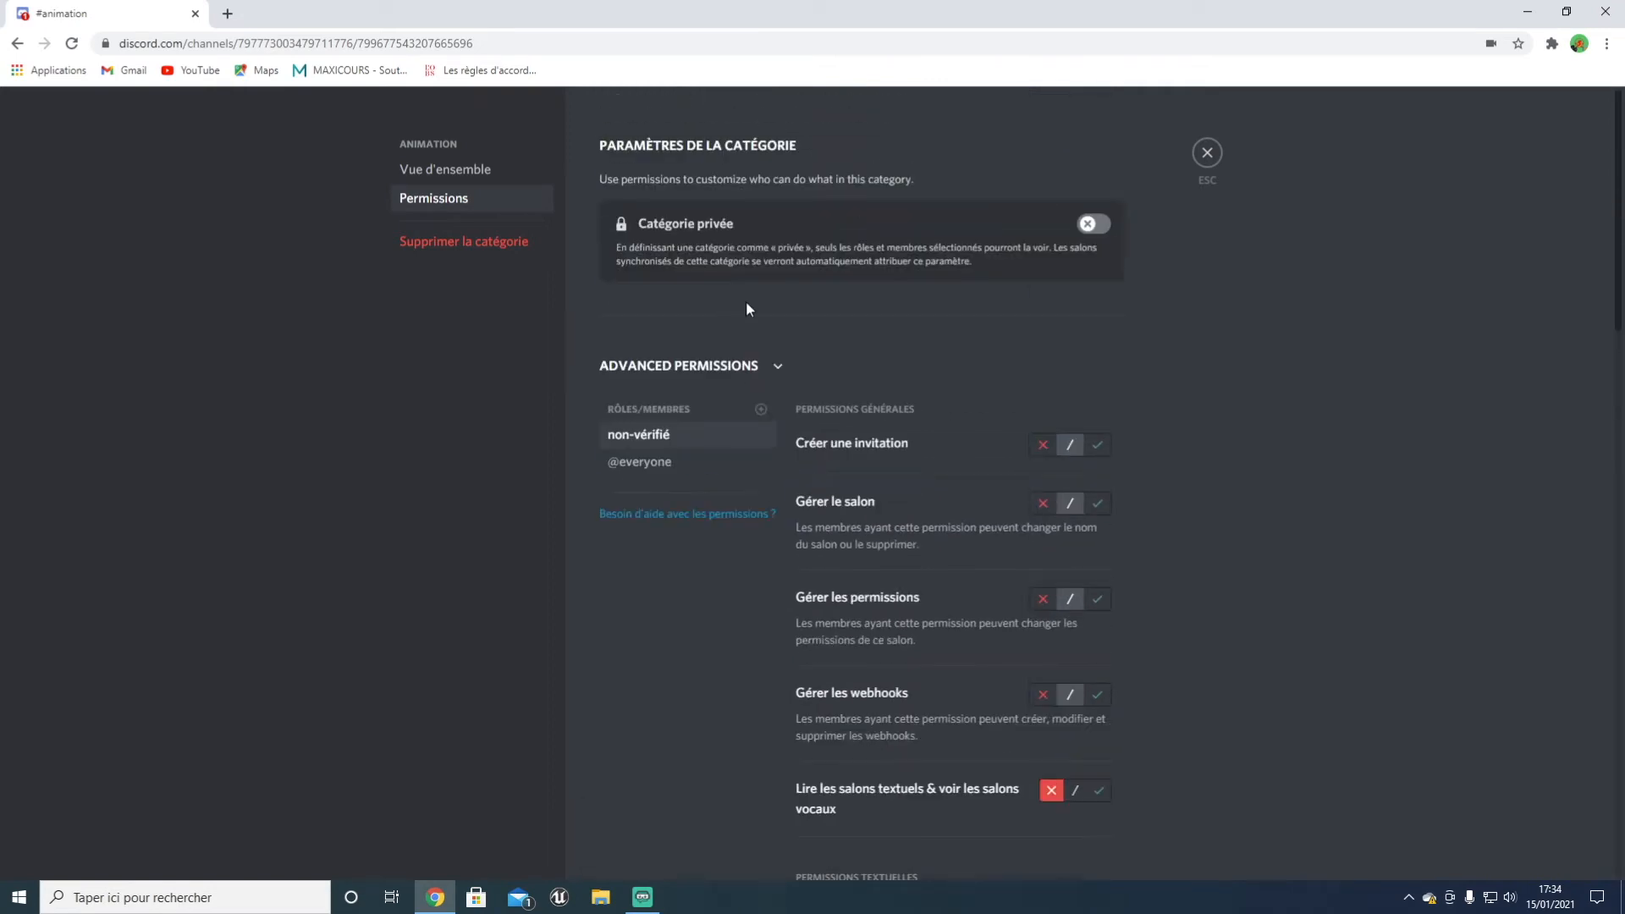
pyautogui.click(760, 409)
pyautogui.scroll(-5, 750, 561)
pyautogui.press('Escape')
pyautogui.scroll(-3, 977, 546)
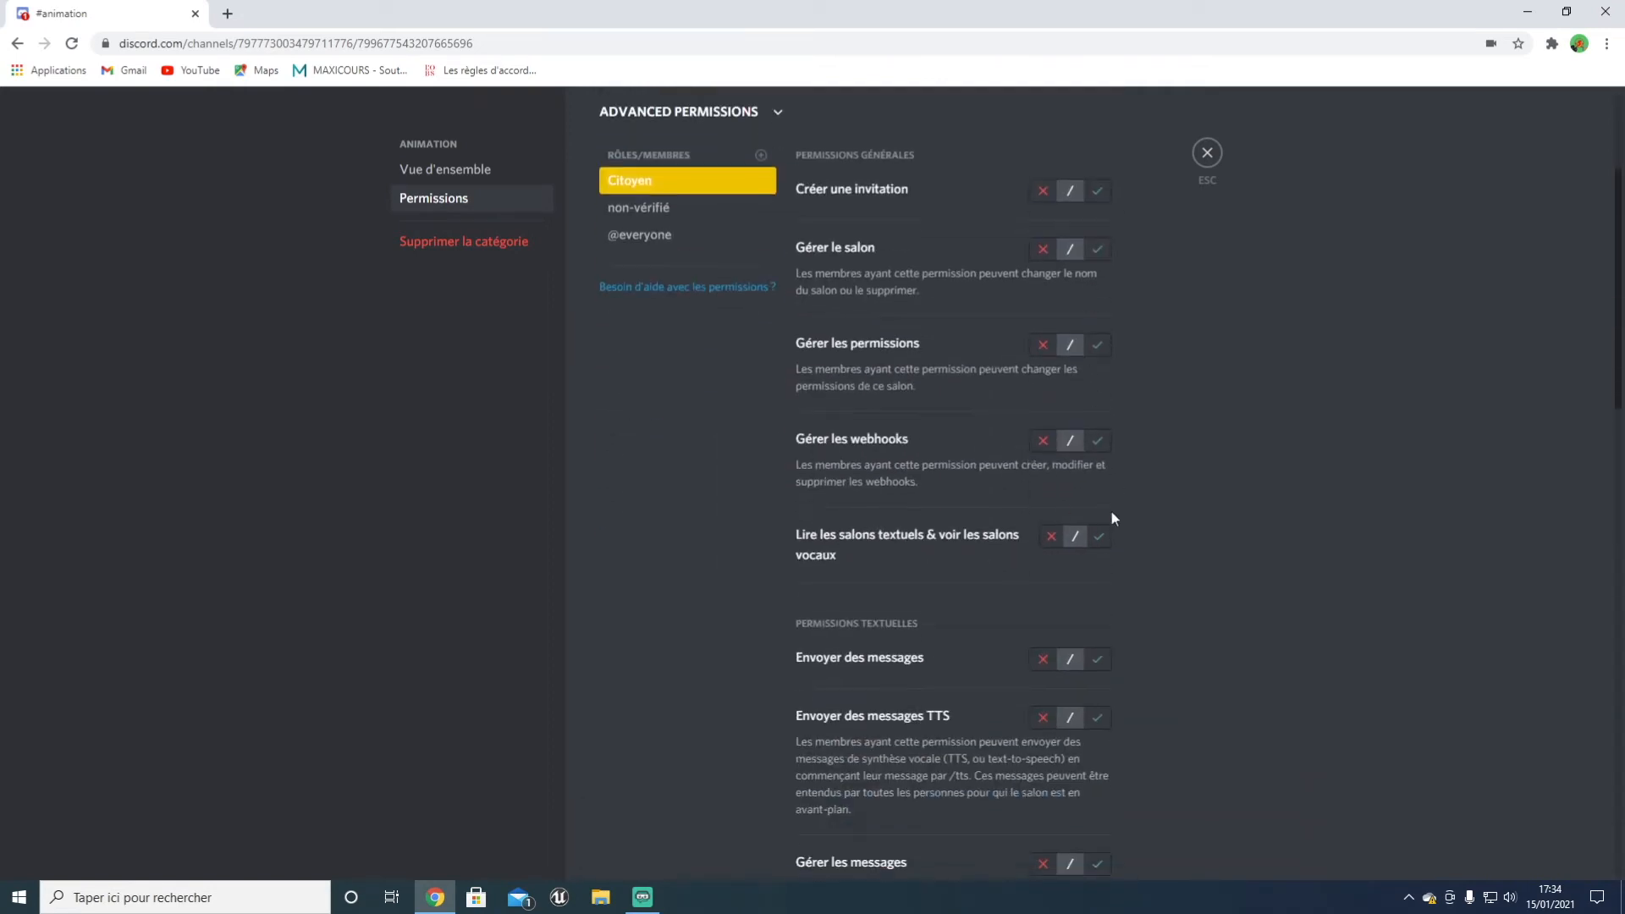
pyautogui.click(1096, 536)
pyautogui.scroll(-2, 1115, 530)
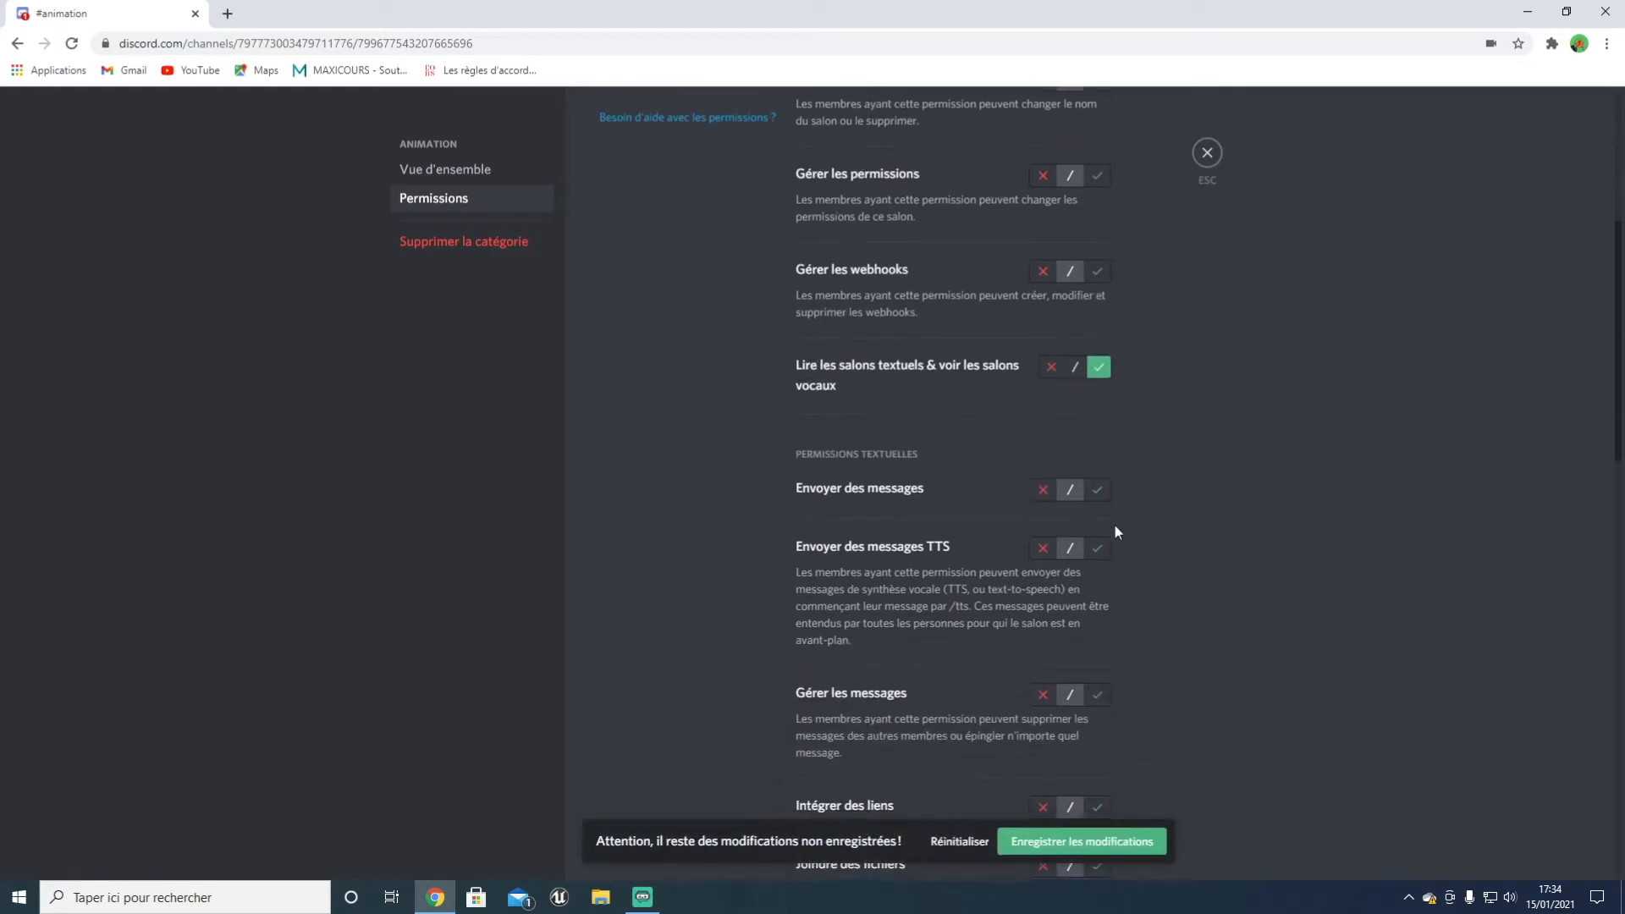
pyautogui.scroll(2, 886, 649)
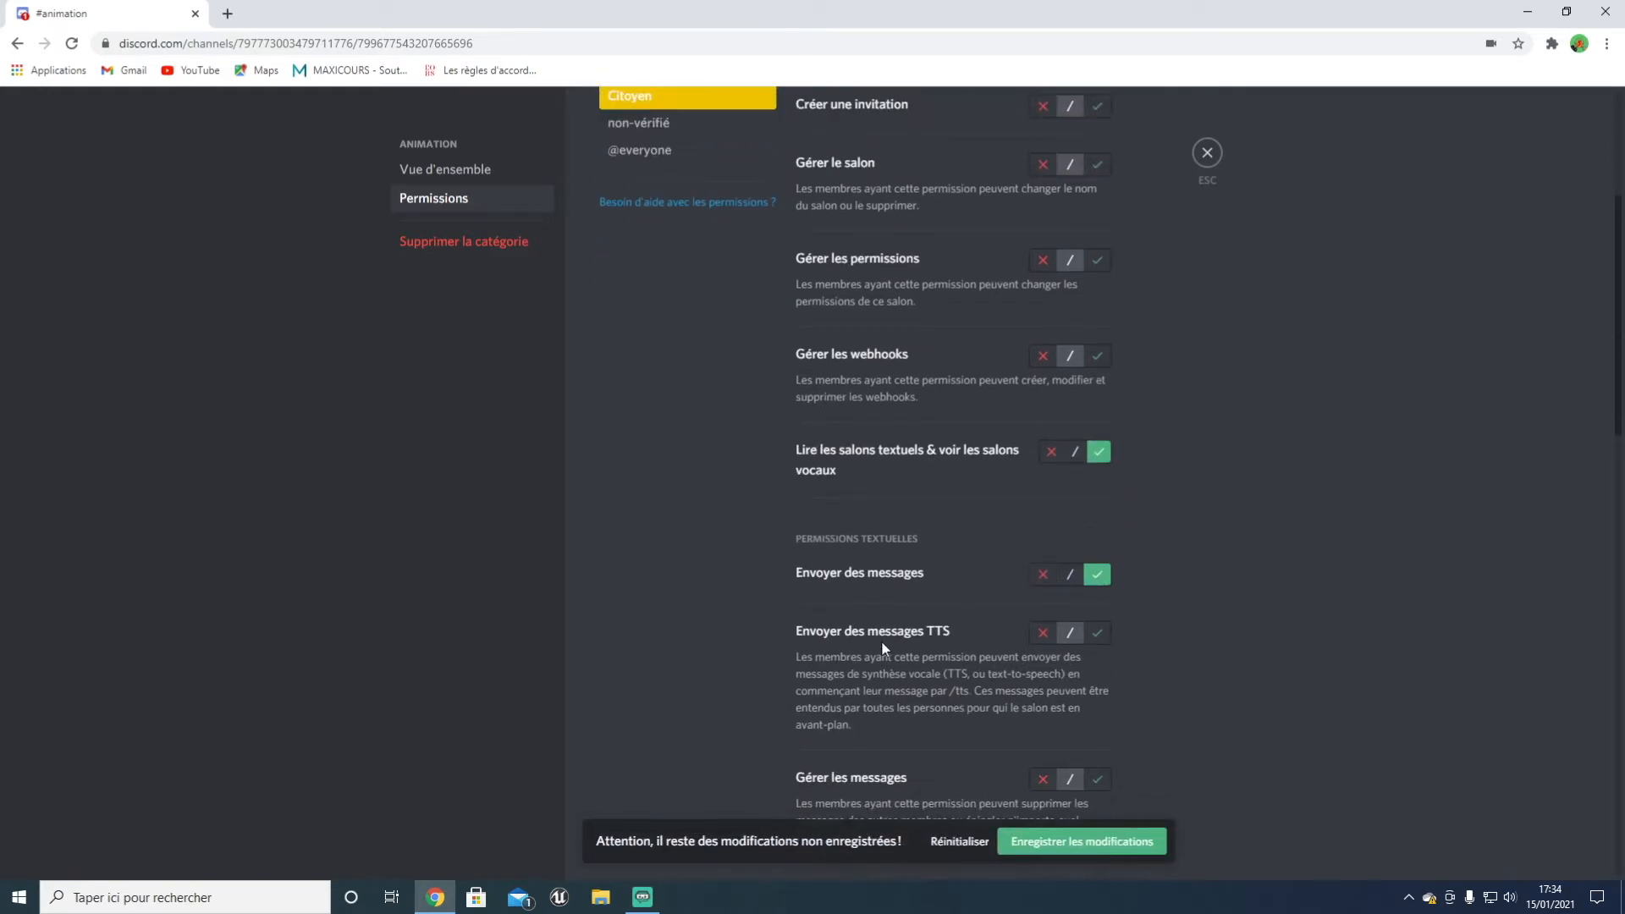
# Step: Allow Citoyen Voir les anciens messages, Se connecter, Parler and Utiliser la Détection de la voix, keep Vidéo neutral, and save the category permissions
pyautogui.scroll(-2, 897, 642)
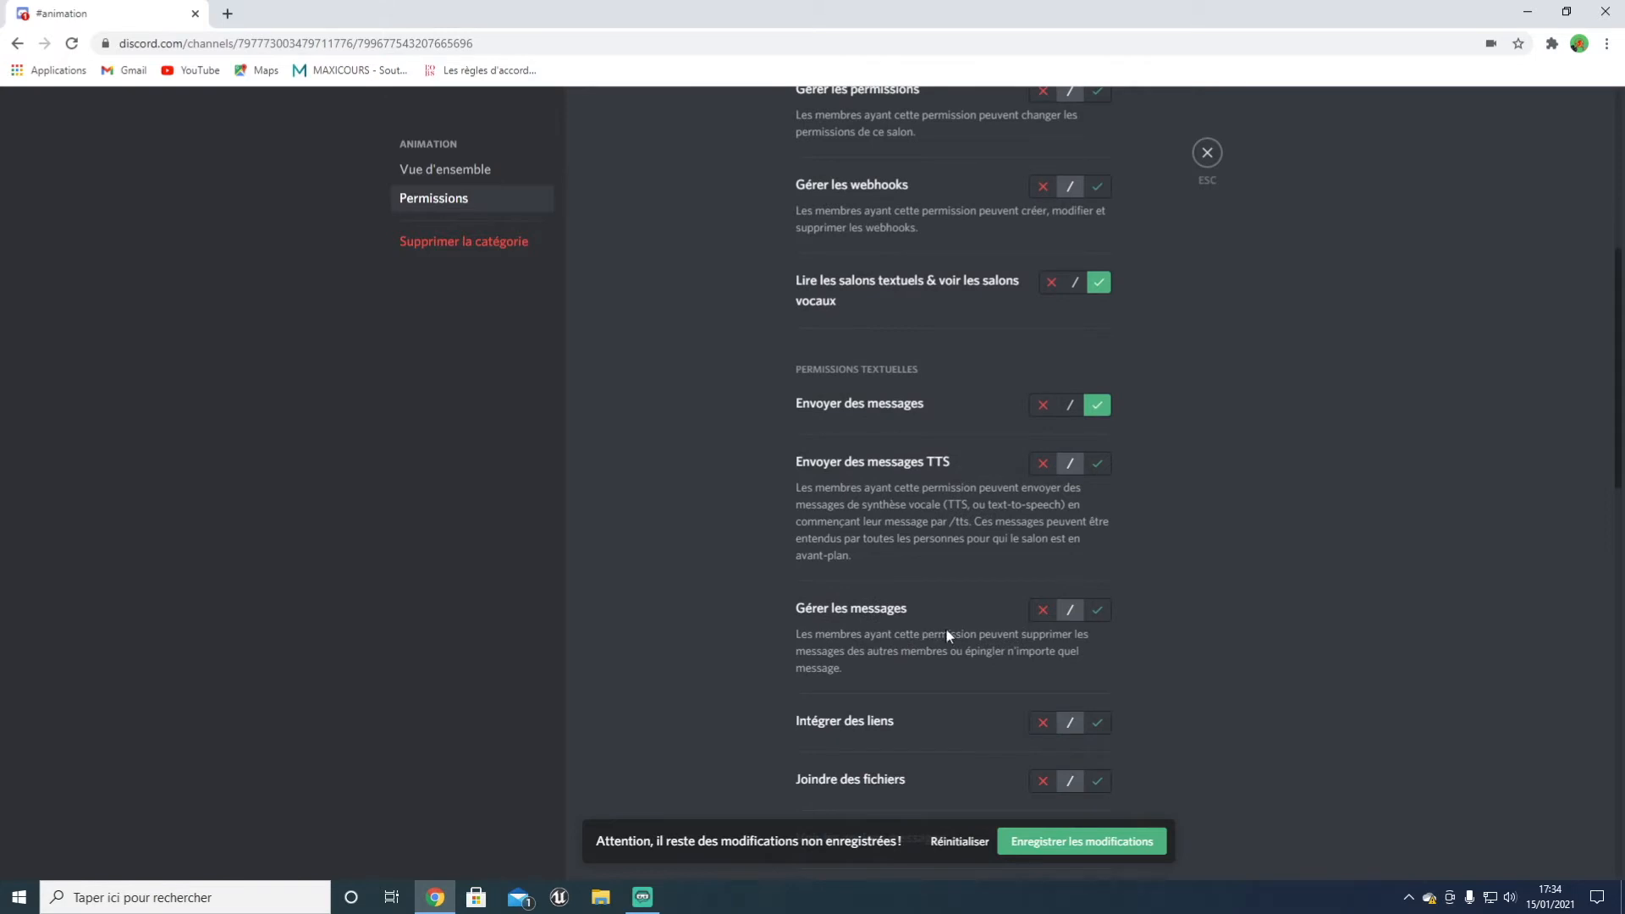
pyautogui.scroll(-2, 947, 628)
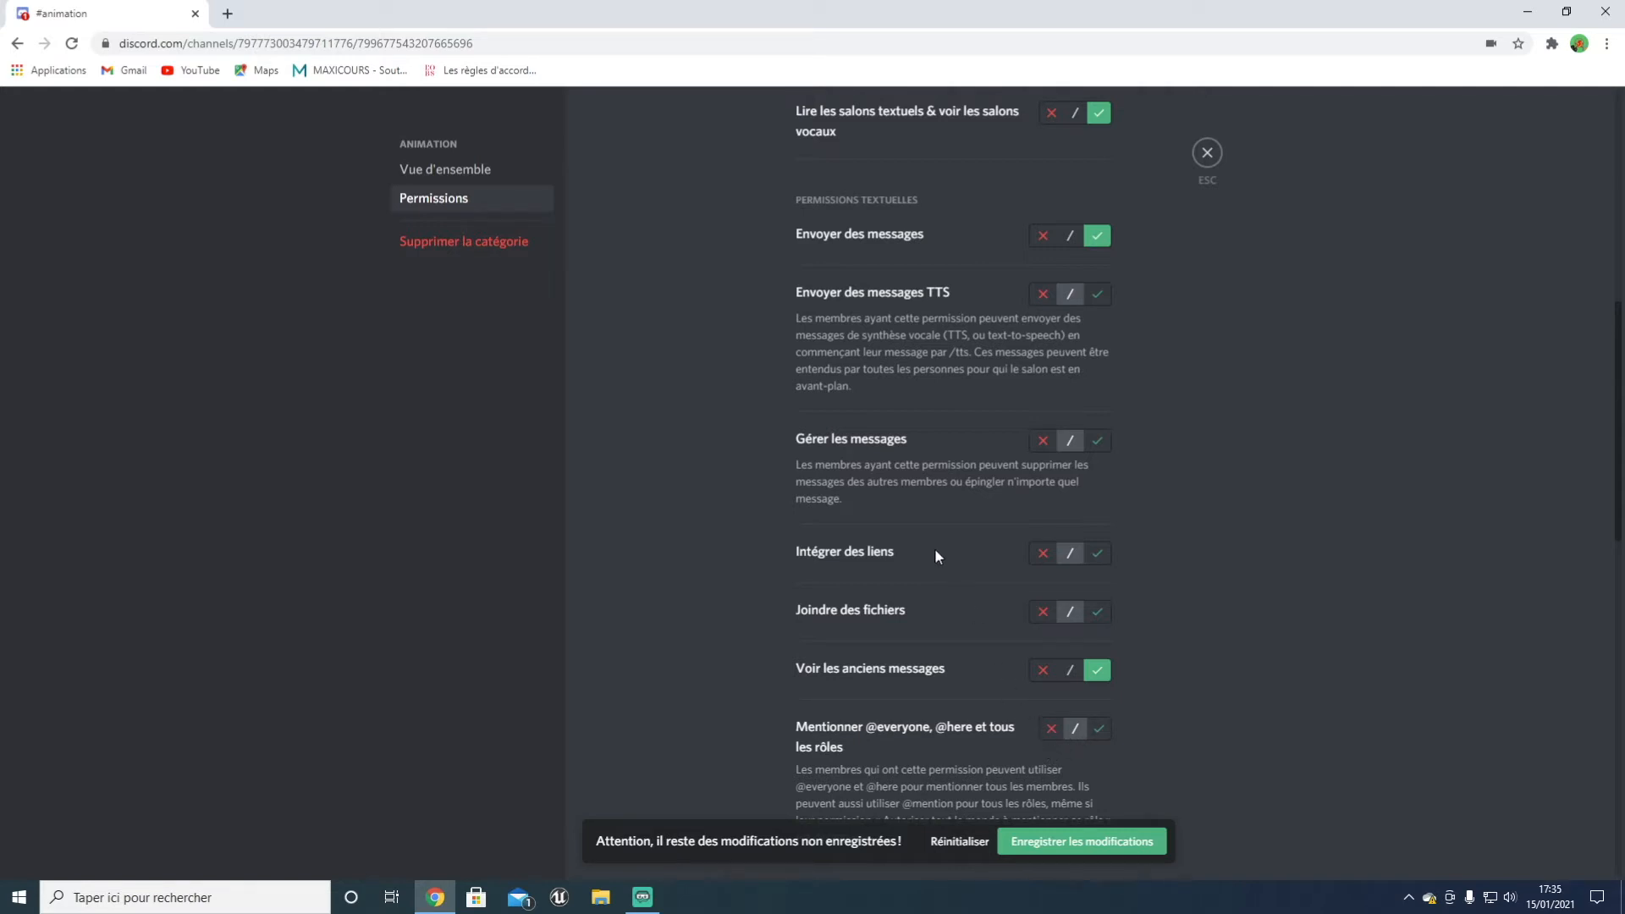
pyautogui.scroll(-8, 941, 550)
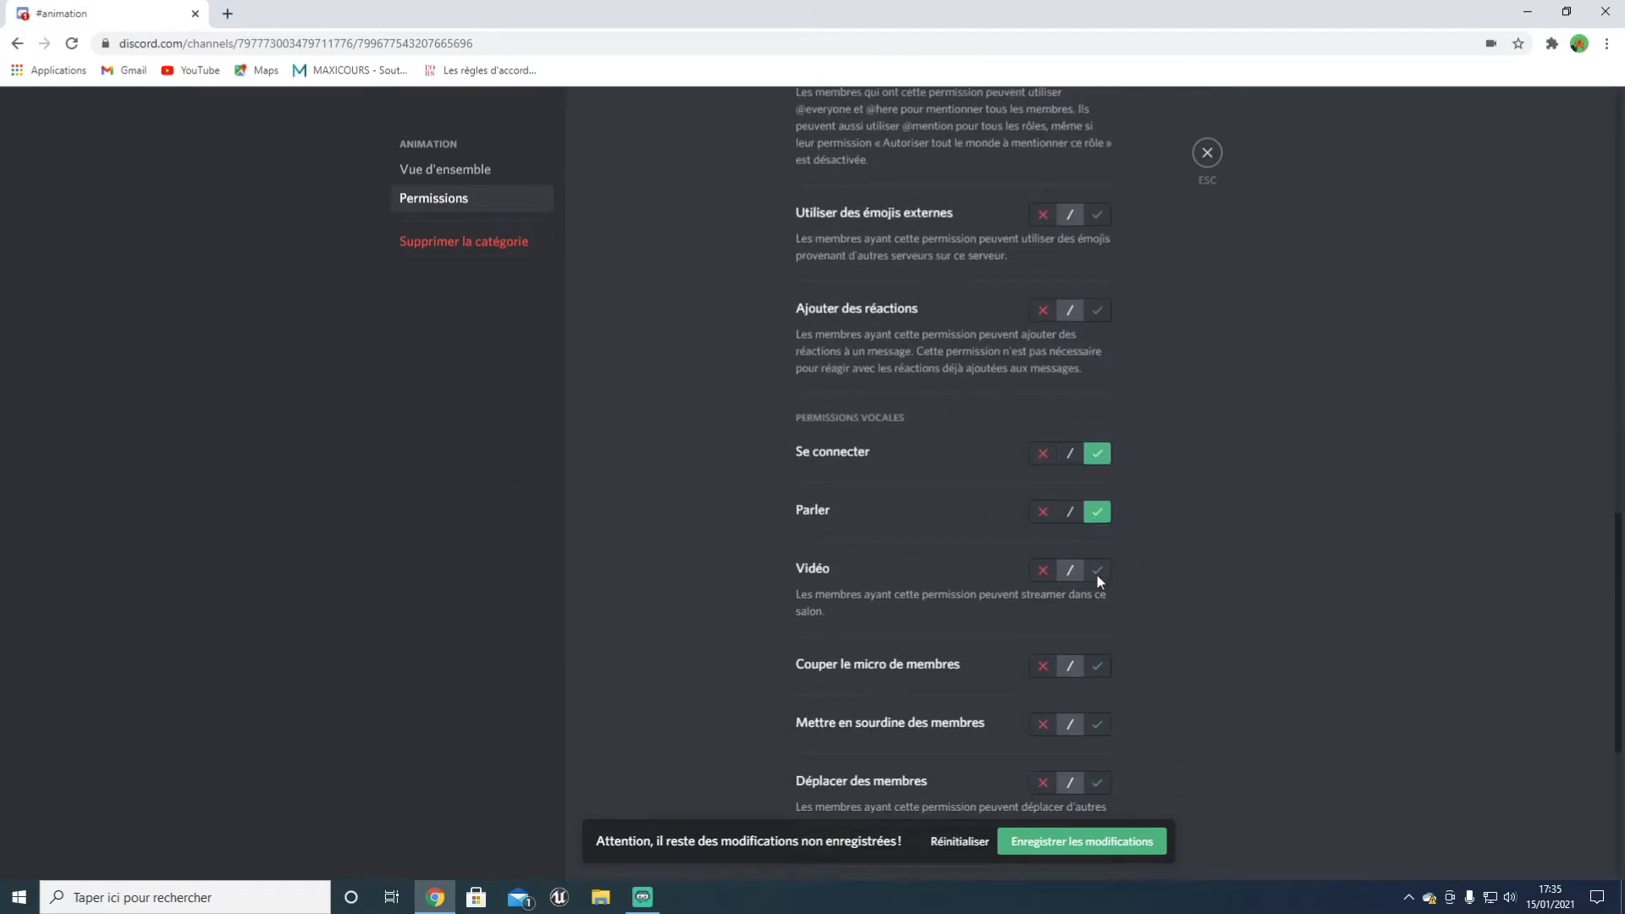
pyautogui.click(1068, 575)
pyautogui.scroll(-3, 1077, 582)
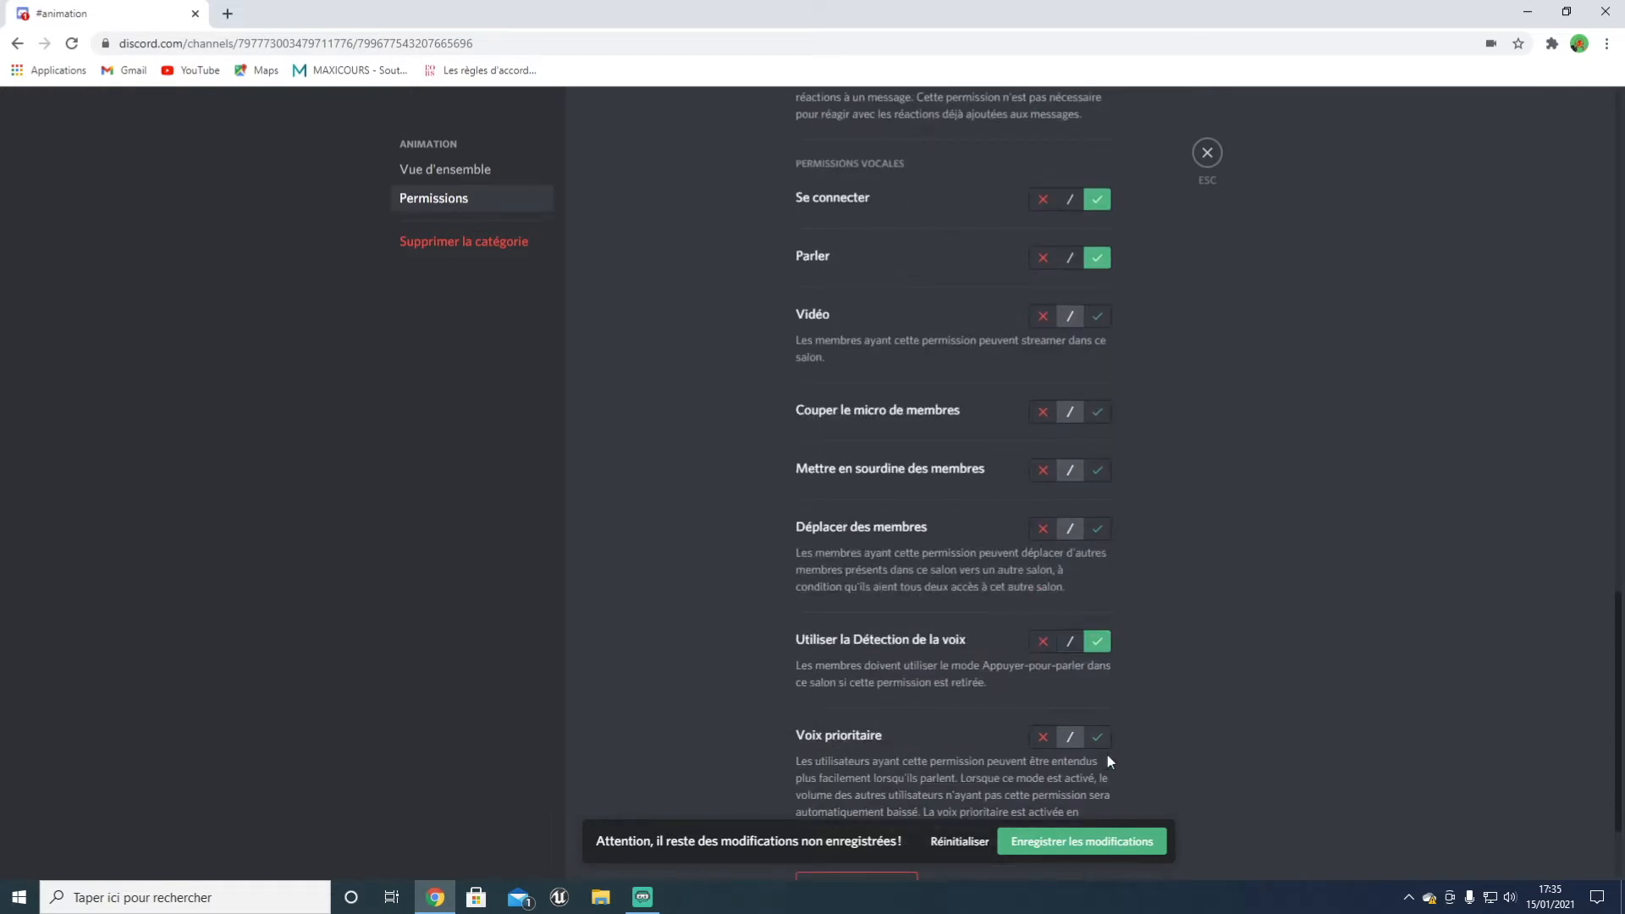
pyautogui.click(1078, 838)
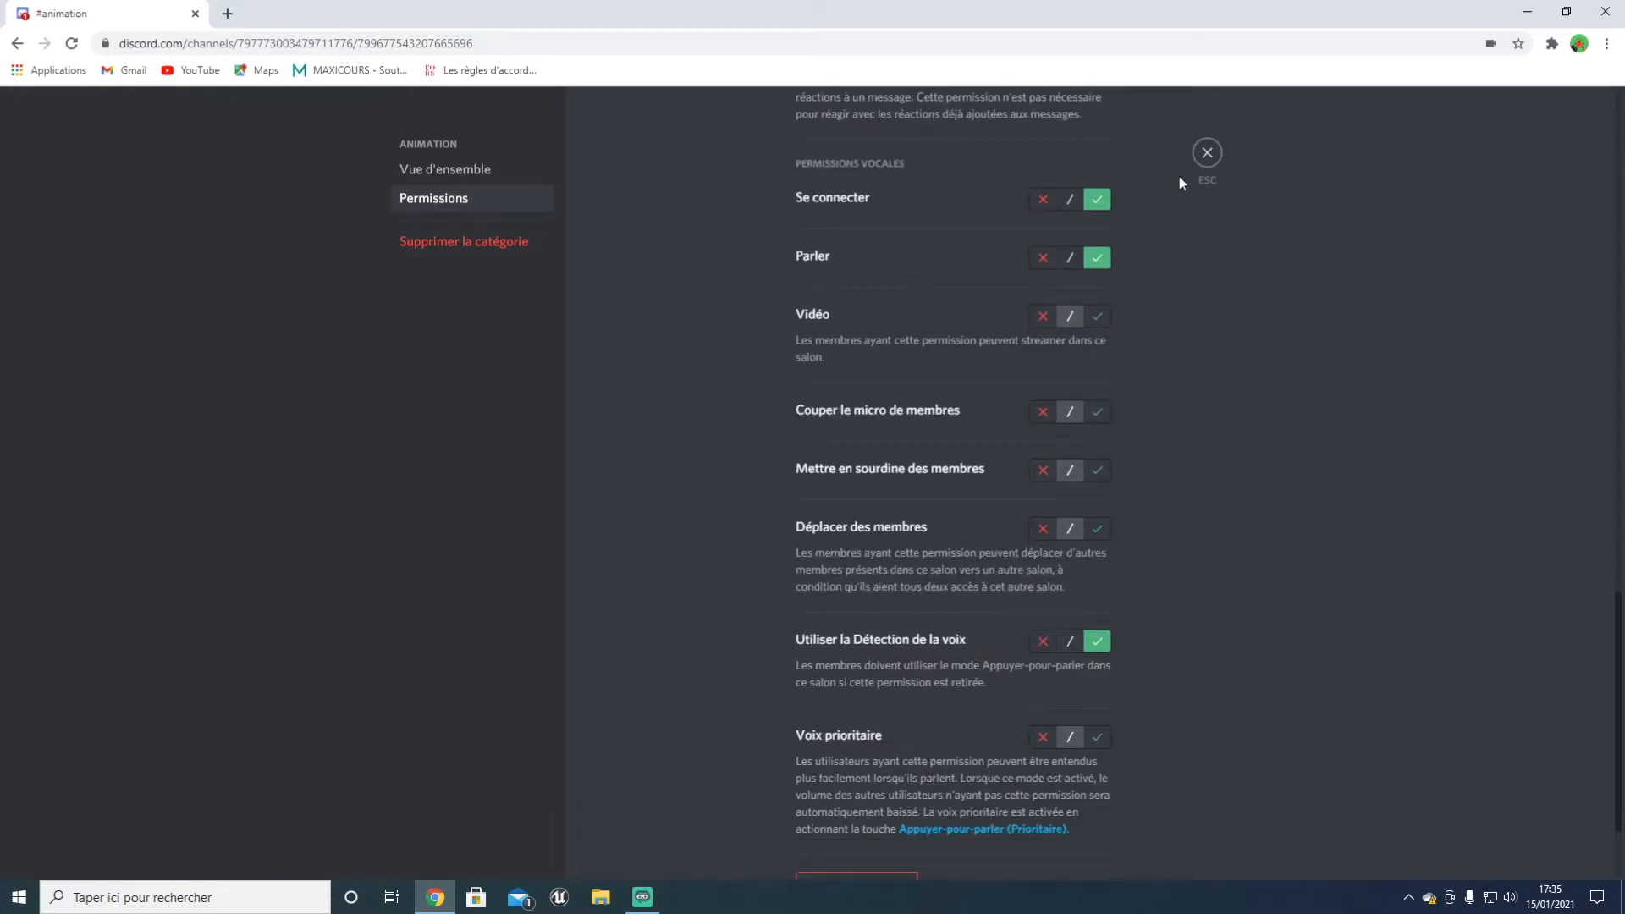
pyautogui.click(1204, 165)
# Step: Synchronise the permissions of the Animation voice channel with its ANIMATION category
pyautogui.scroll(-1, 176, 783)
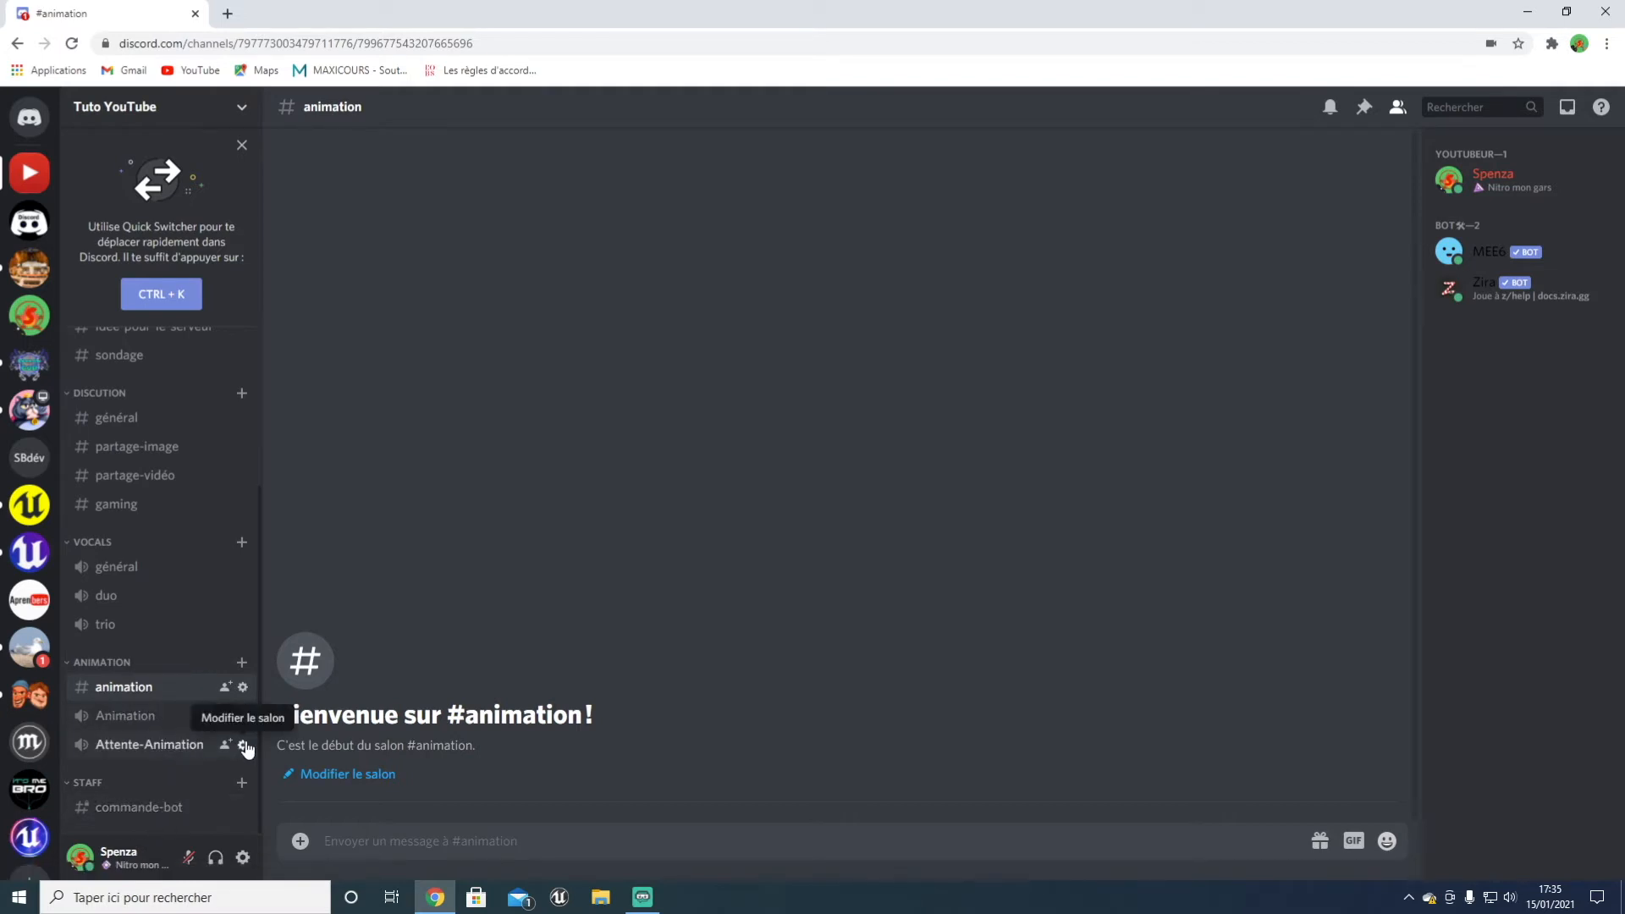
pyautogui.click(242, 744)
pyautogui.click(1207, 153)
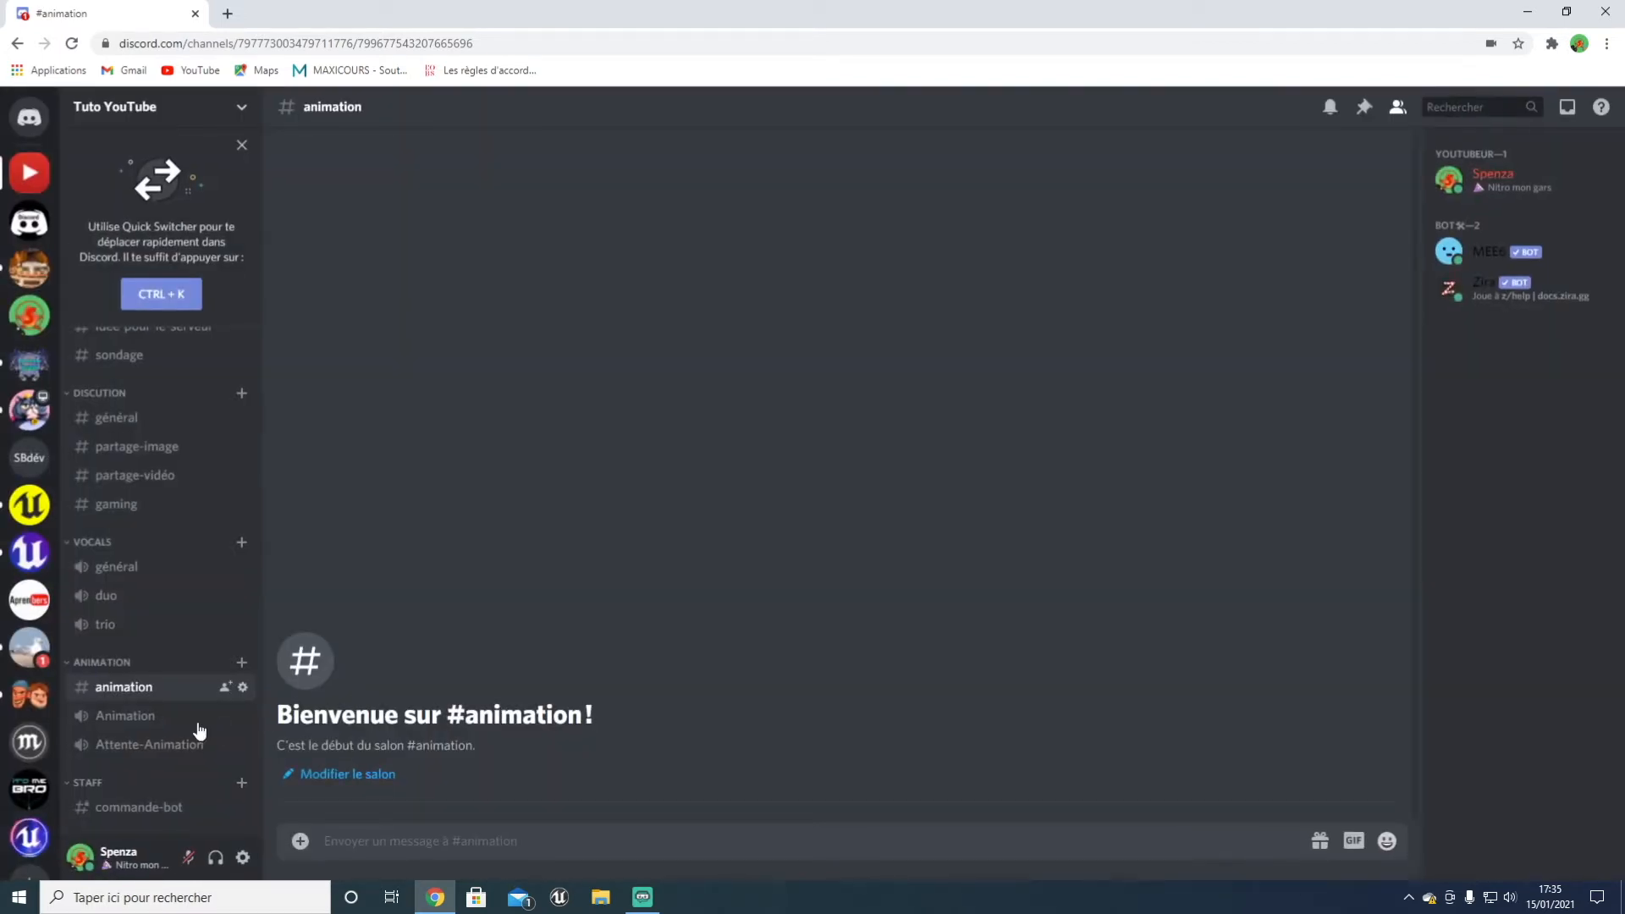
pyautogui.click(243, 716)
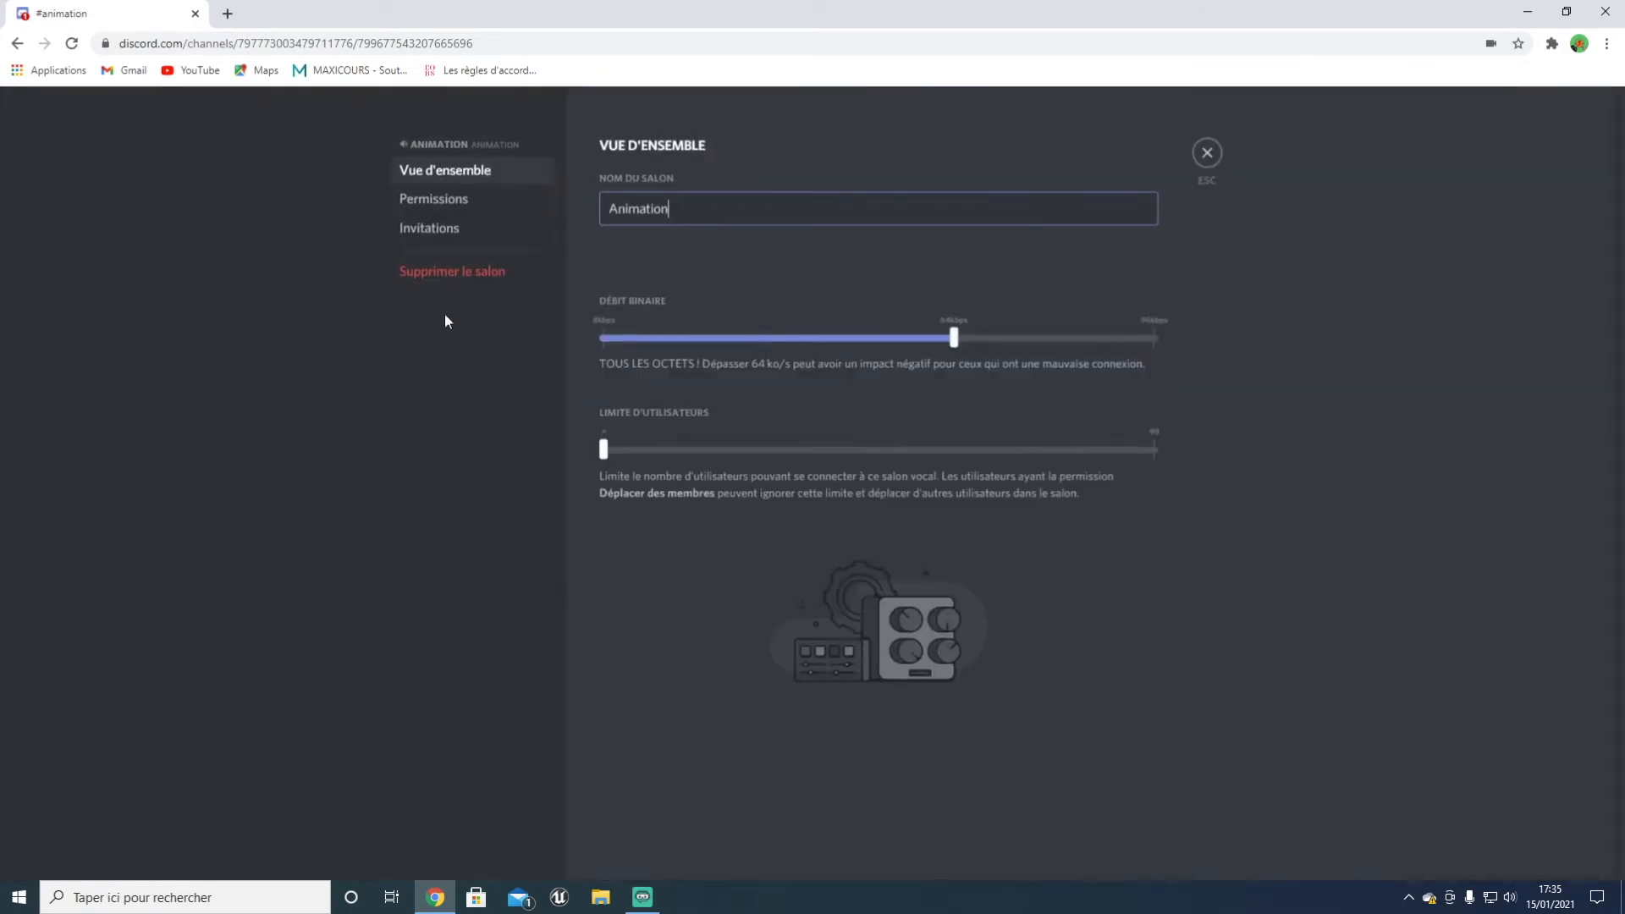
pyautogui.click(467, 205)
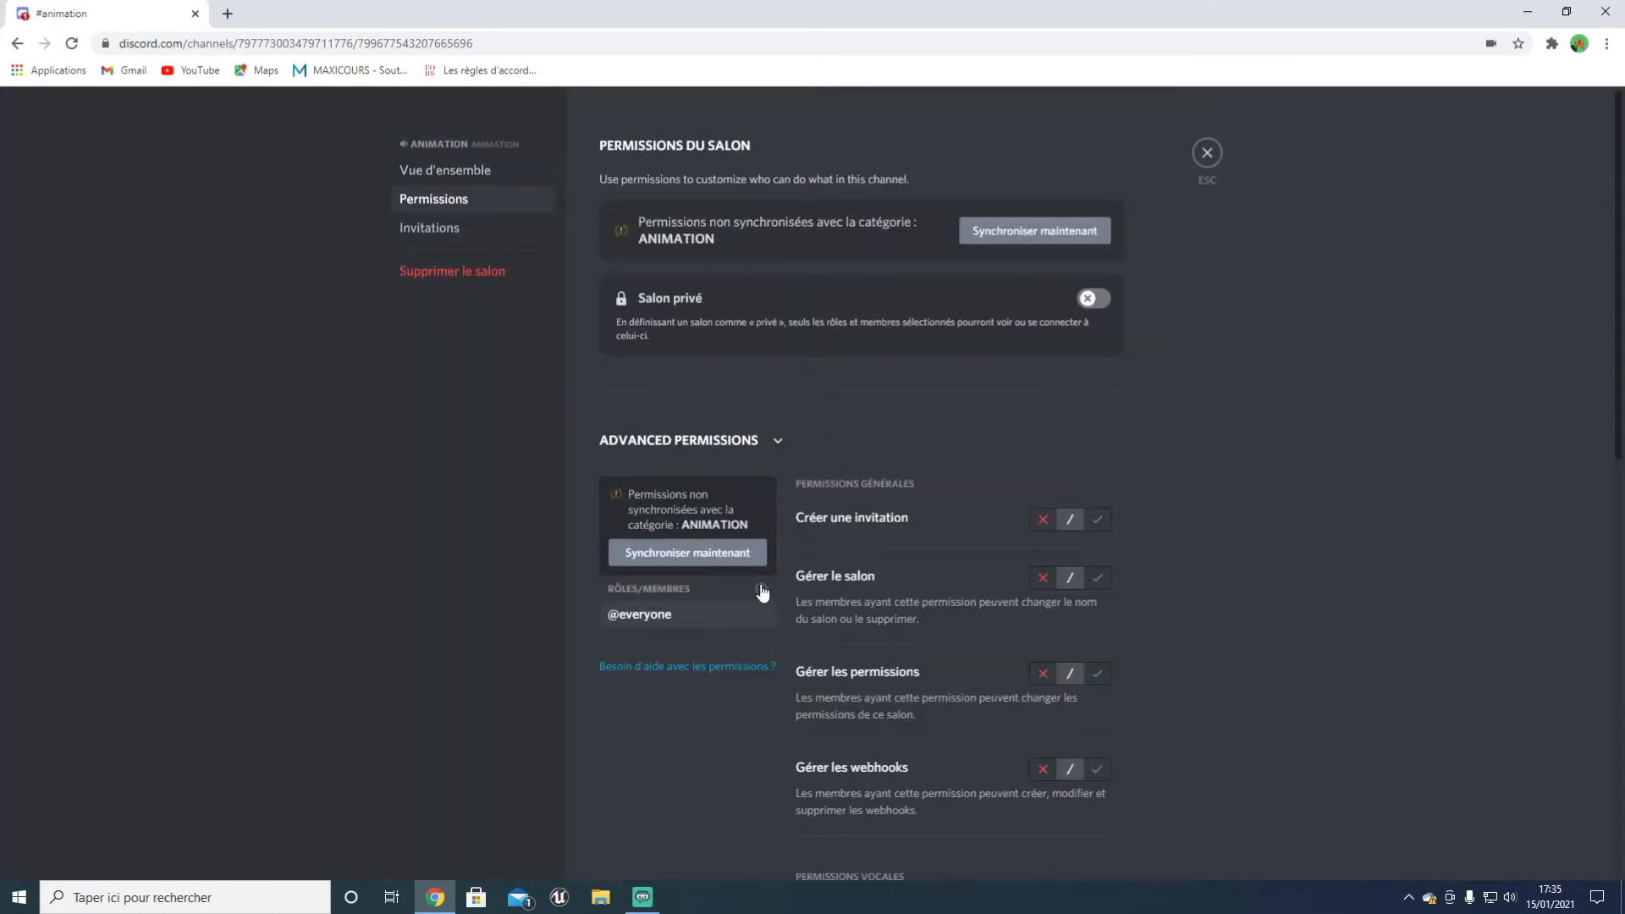
pyautogui.click(741, 557)
pyautogui.click(934, 534)
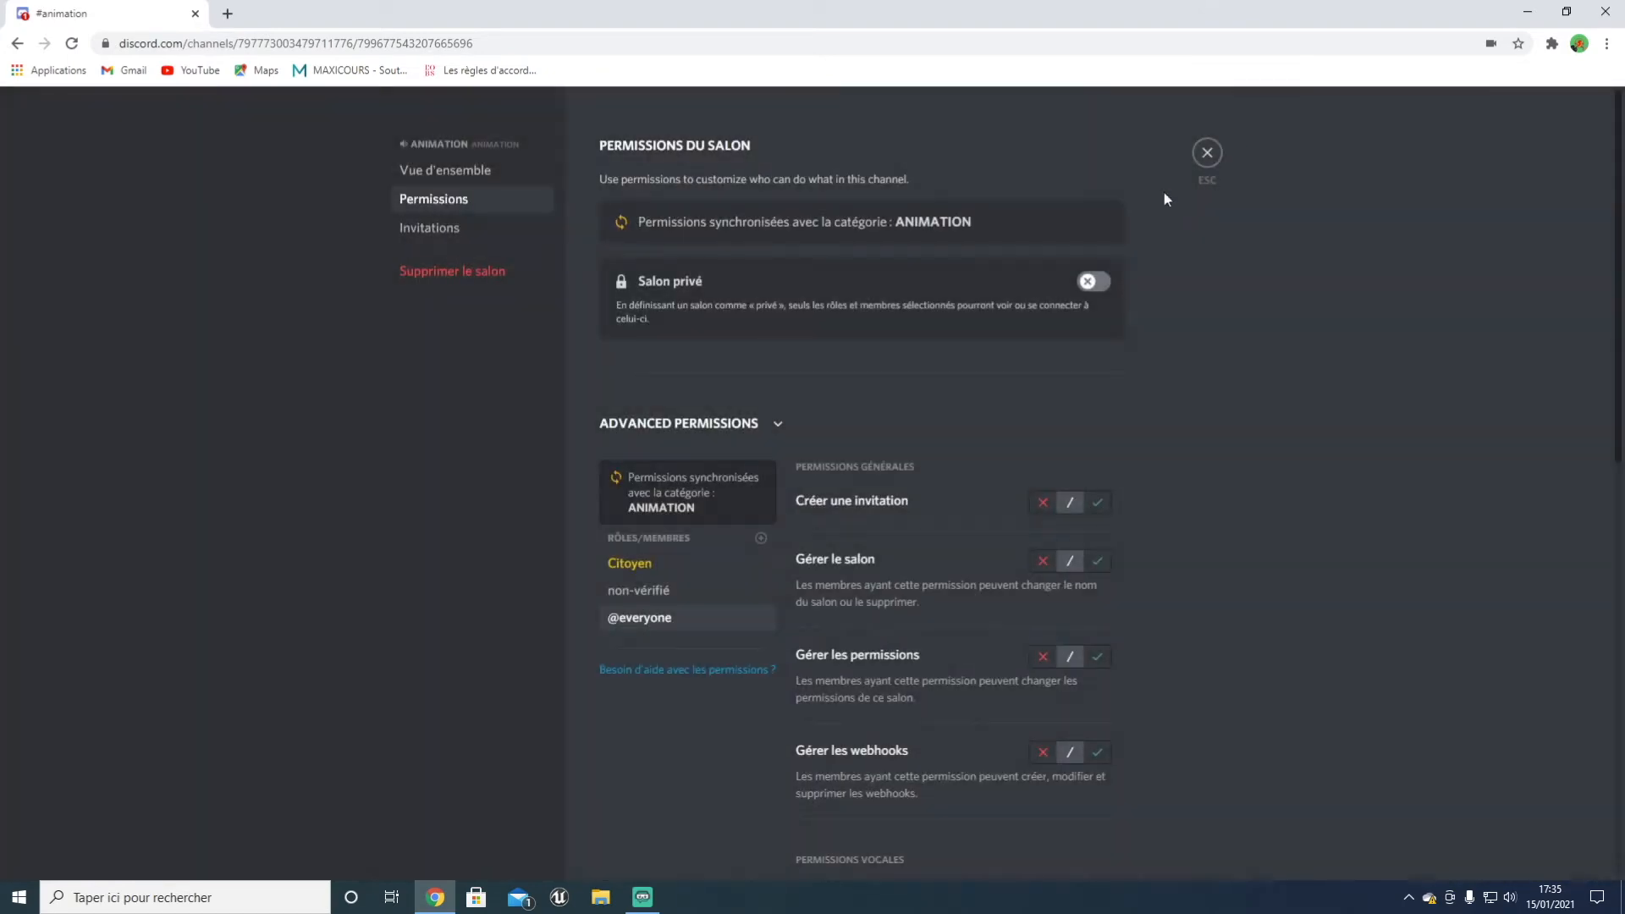
pyautogui.click(1206, 153)
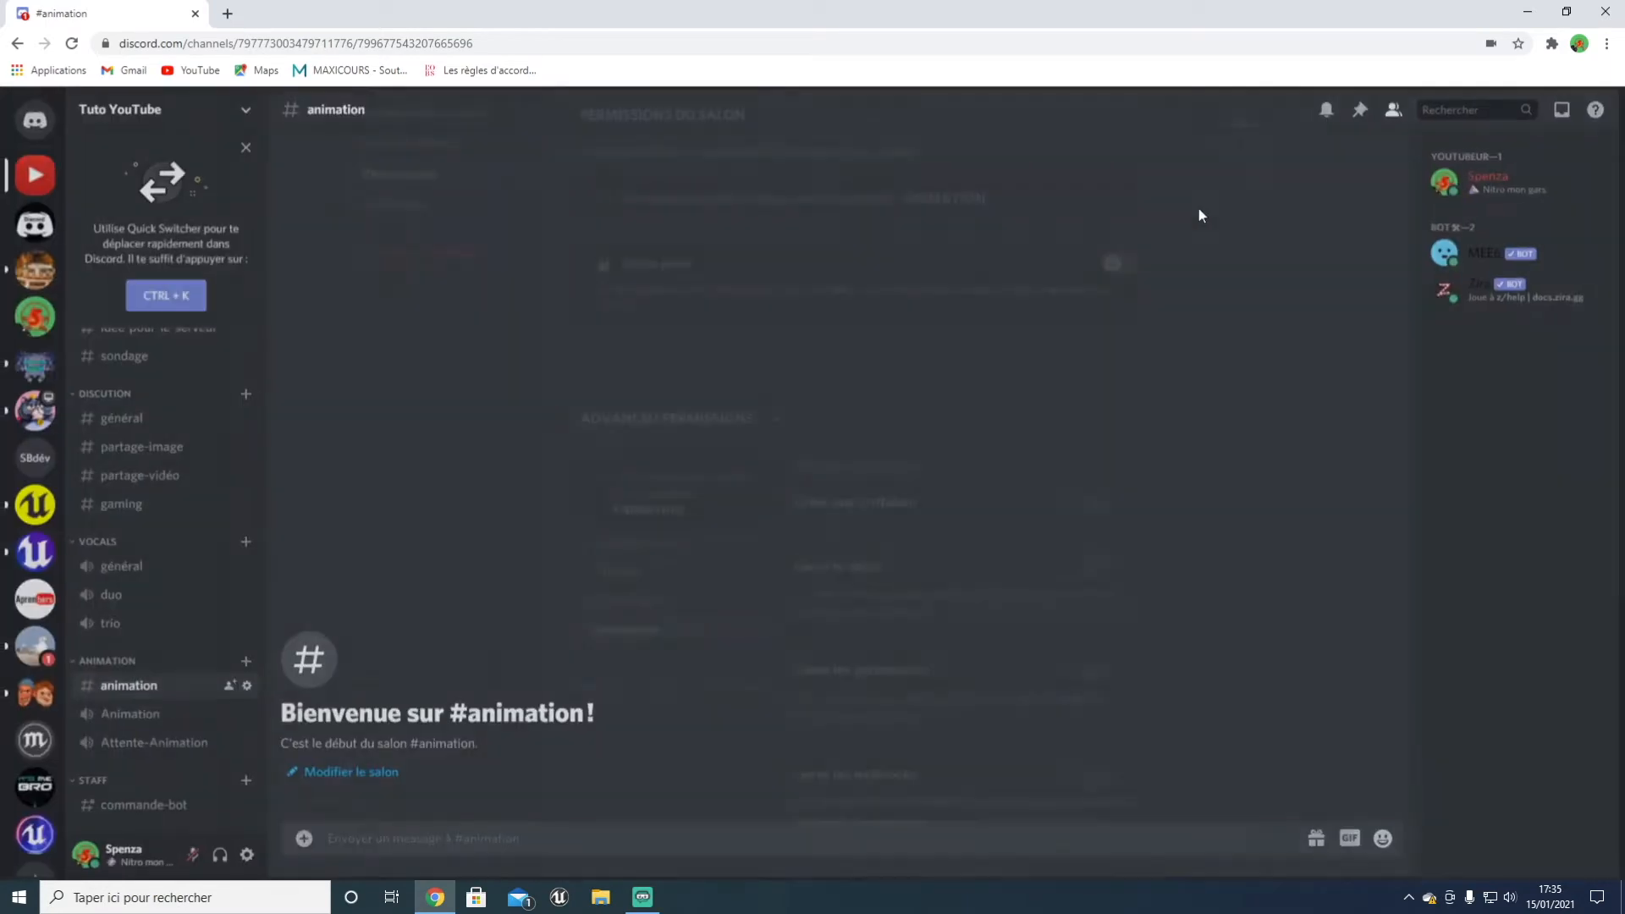
# Step: Check whether the permissions of Attente-Animation and the animation text channel are synchronised with the ANIMATION category
pyautogui.rightClick(178, 756)
pyautogui.click(218, 687)
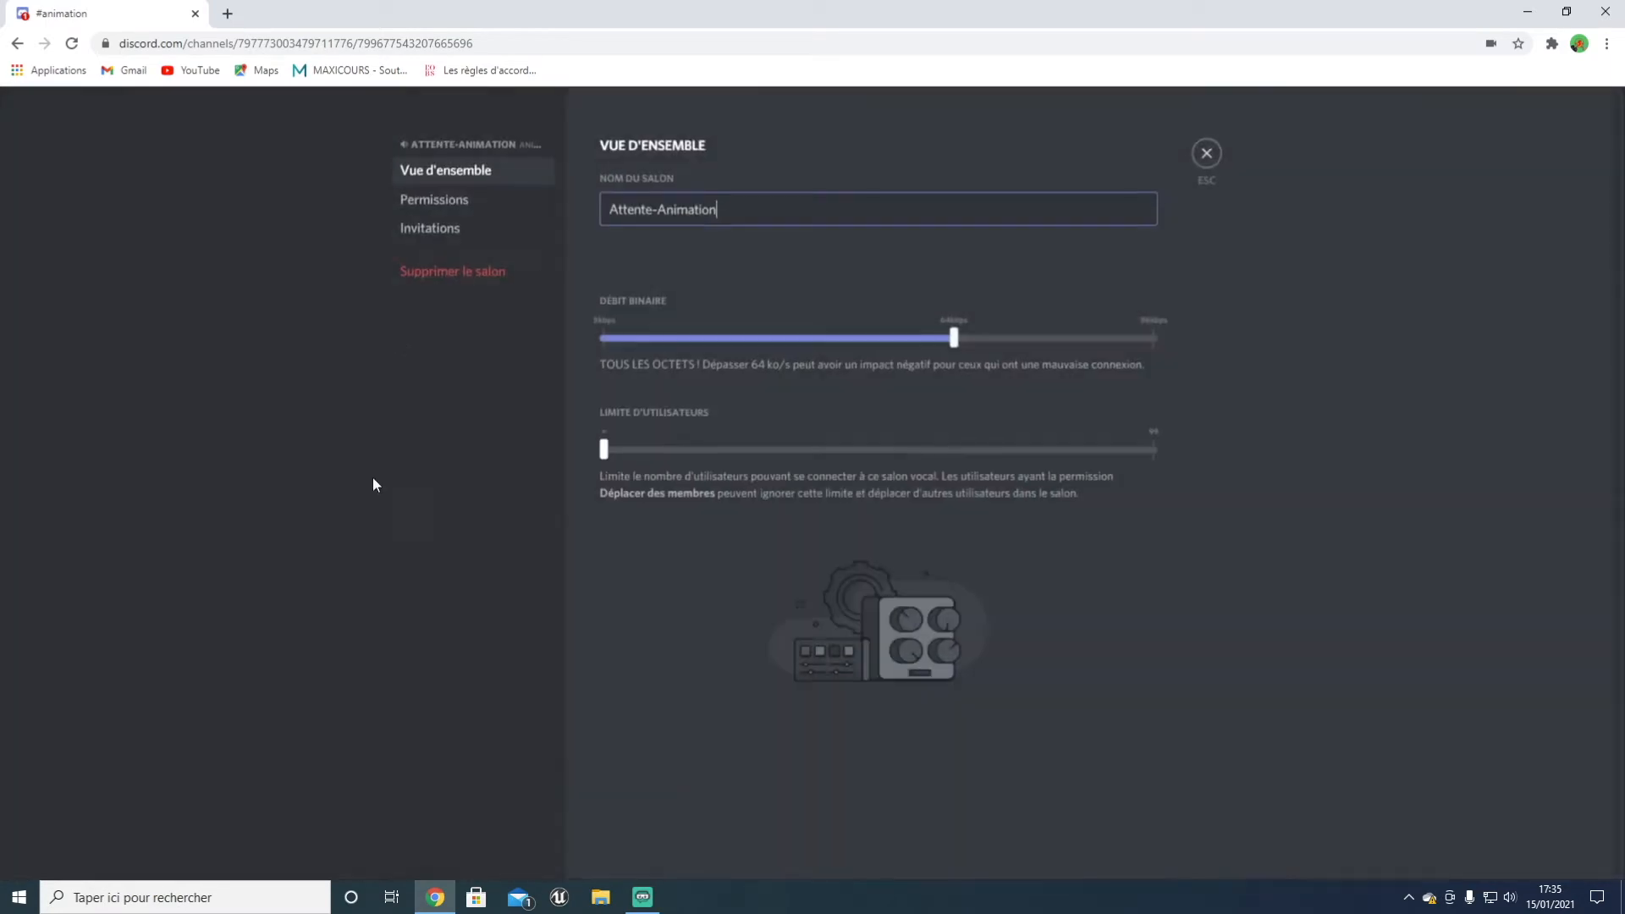
pyautogui.click(474, 199)
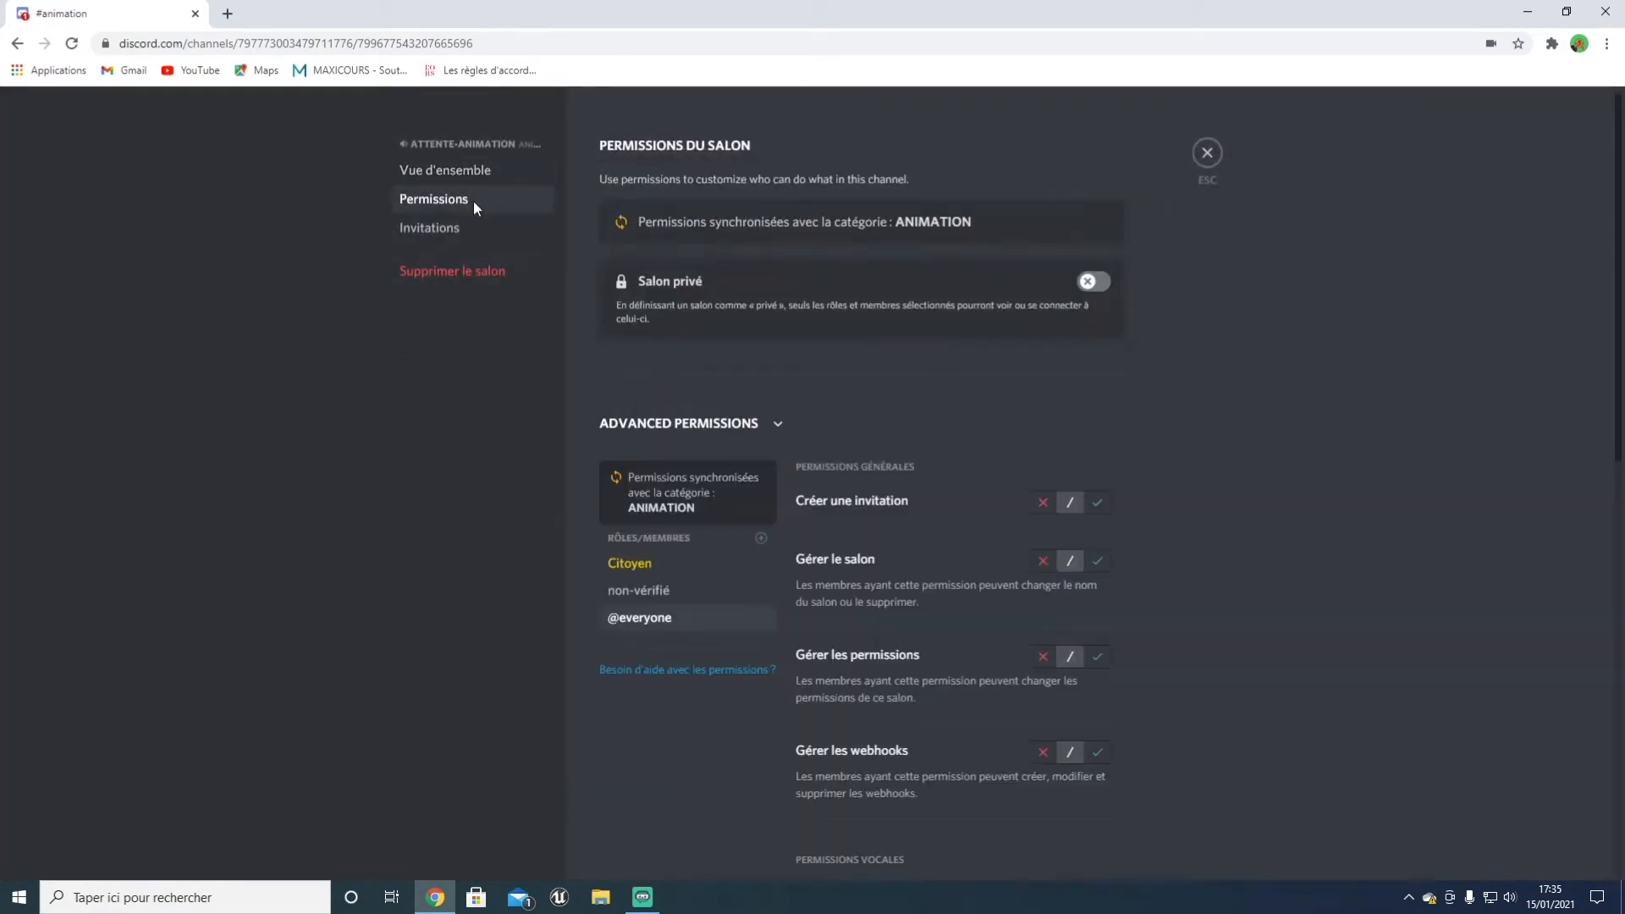
pyautogui.click(1207, 154)
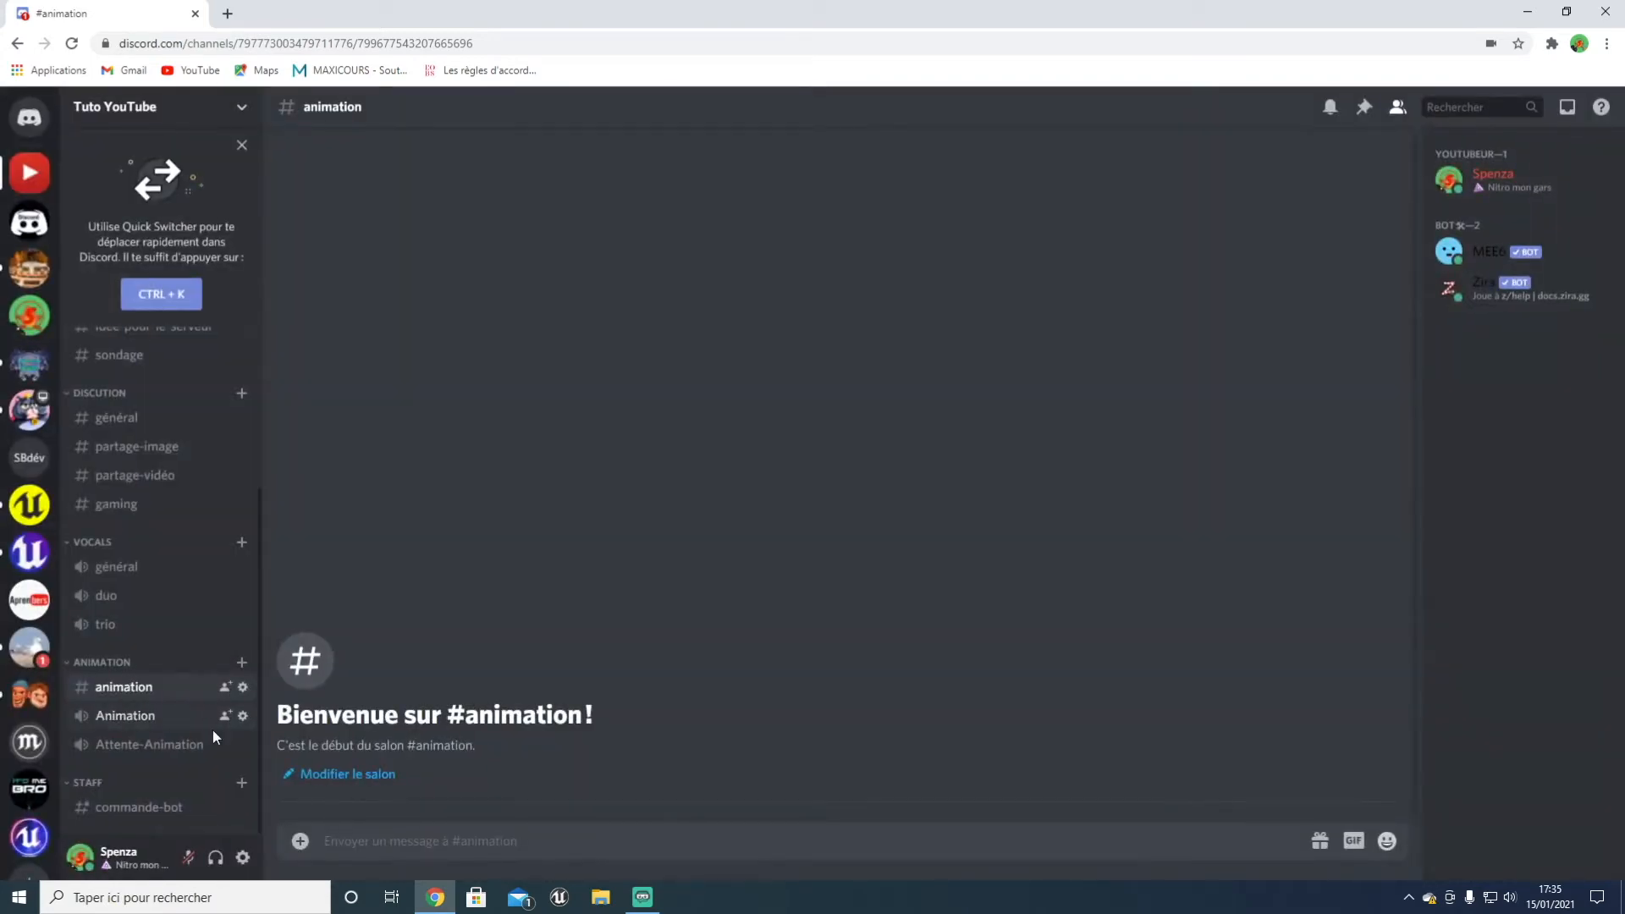
pyautogui.rightClick(202, 690)
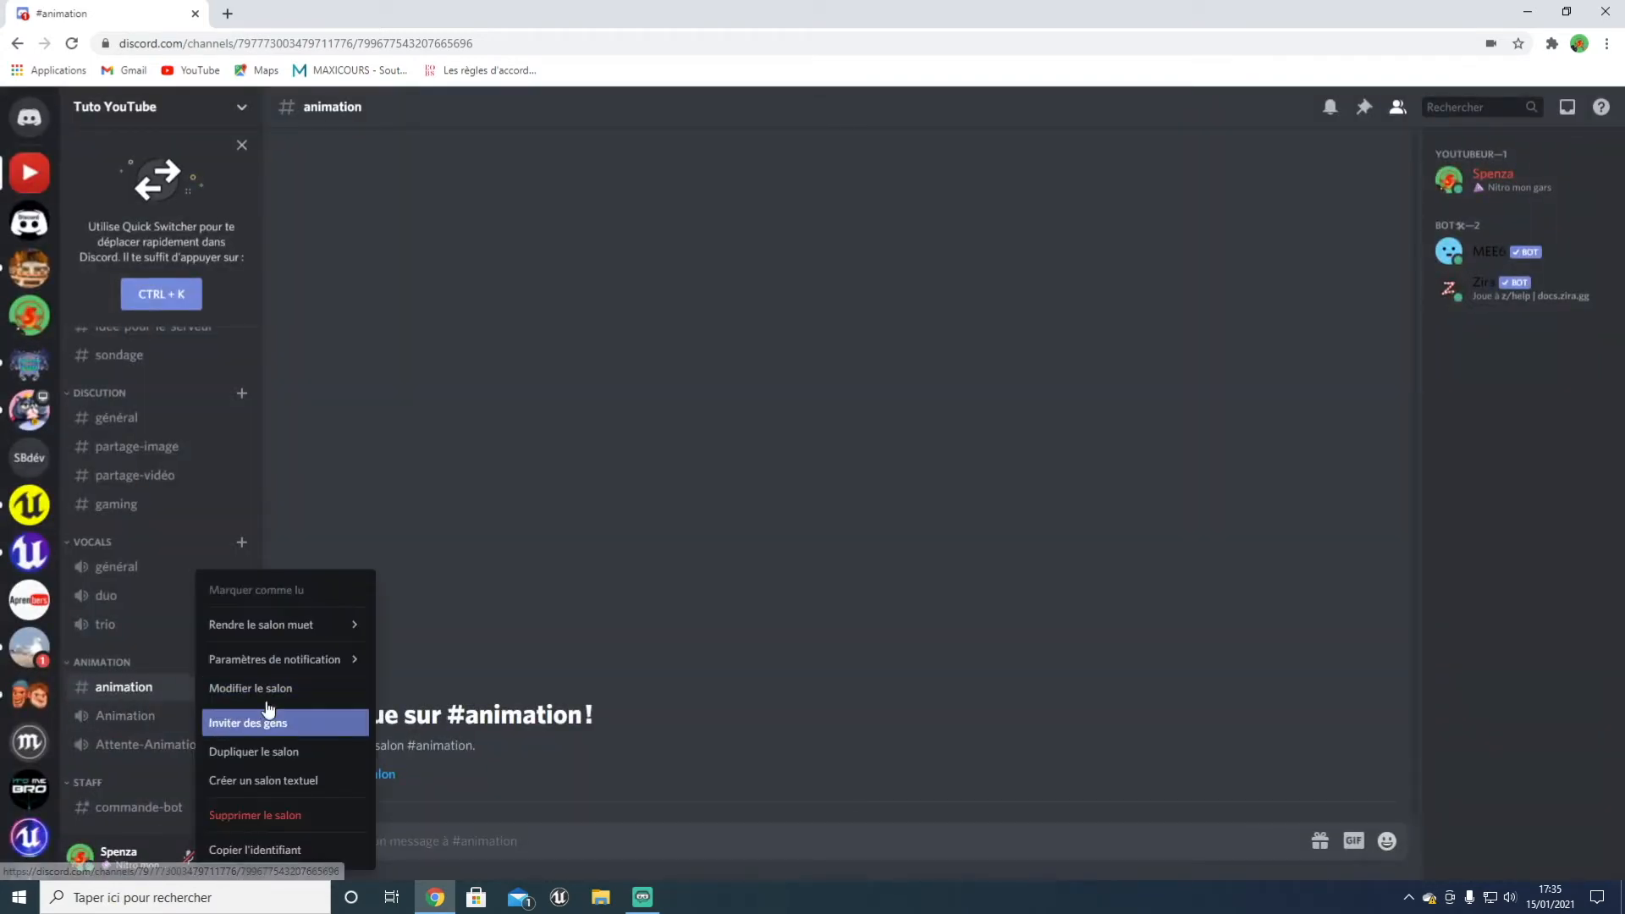
pyautogui.click(283, 685)
pyautogui.click(478, 203)
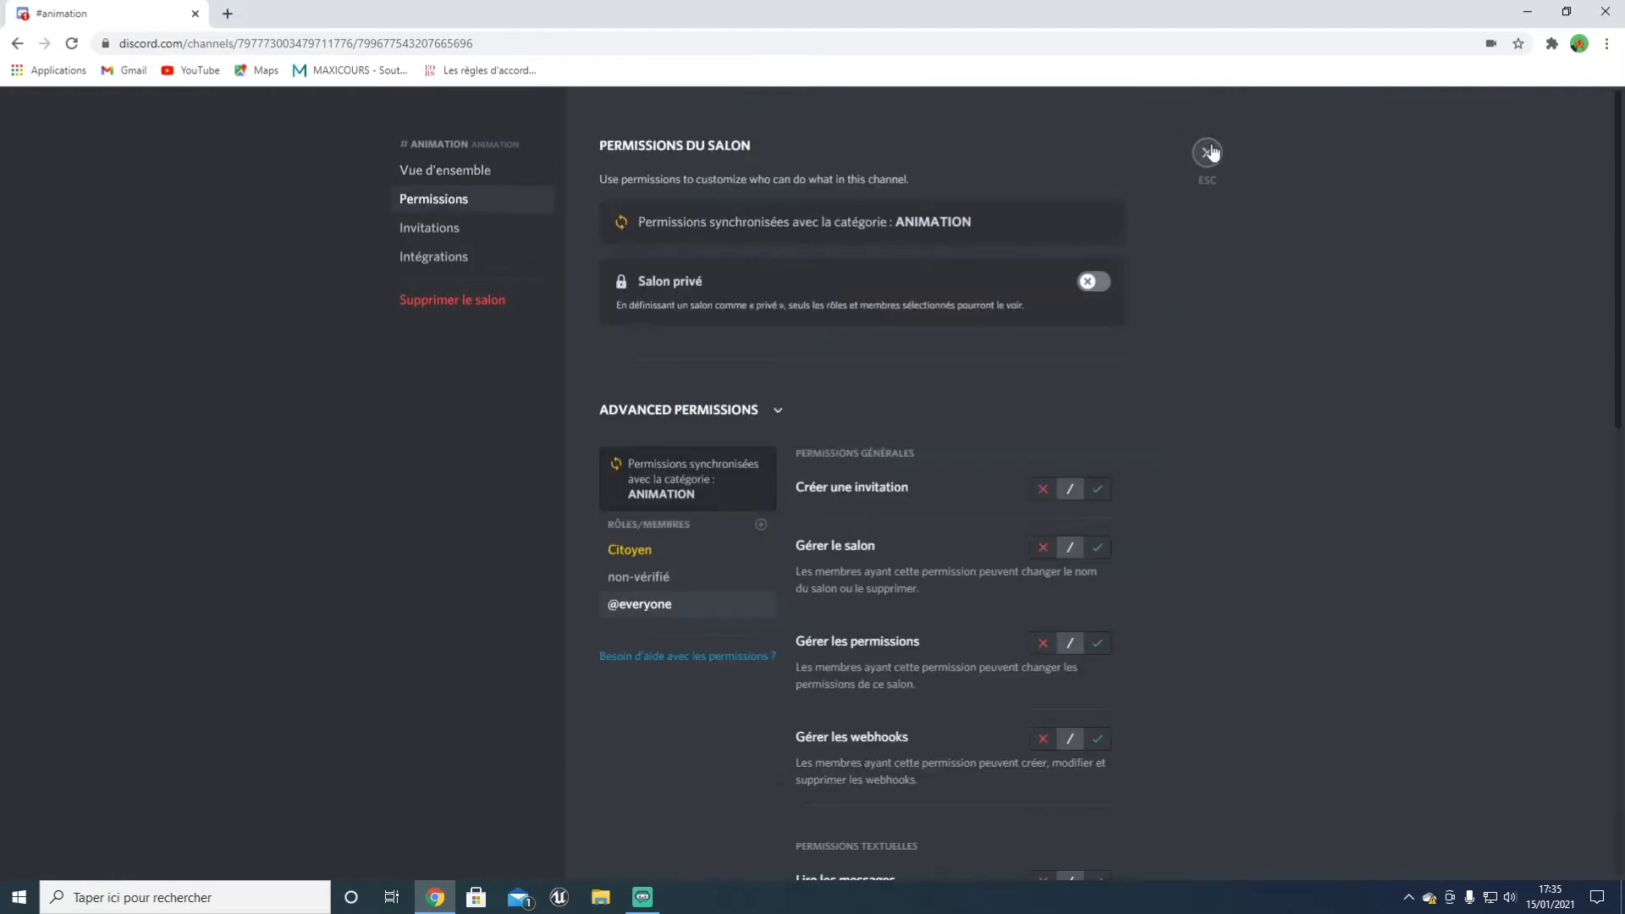
pyautogui.click(1208, 153)
# Step: Deny the Citoyen role Se connecter in the Animation voice channel's permissions and save the change
pyautogui.rightClick(146, 717)
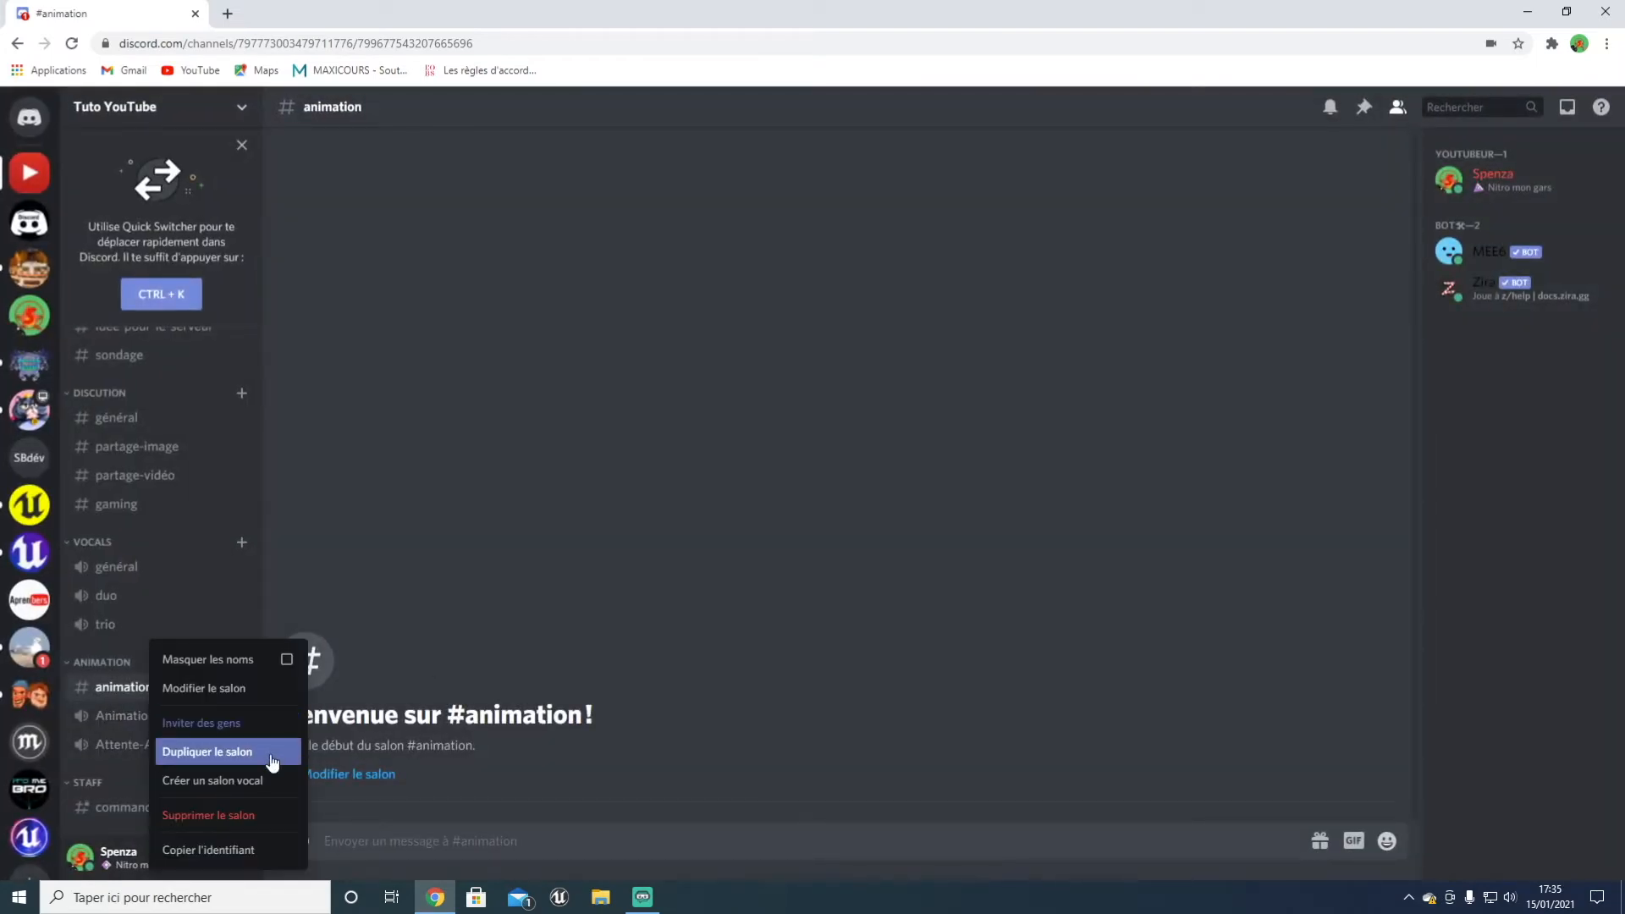
pyautogui.click(245, 688)
pyautogui.click(508, 199)
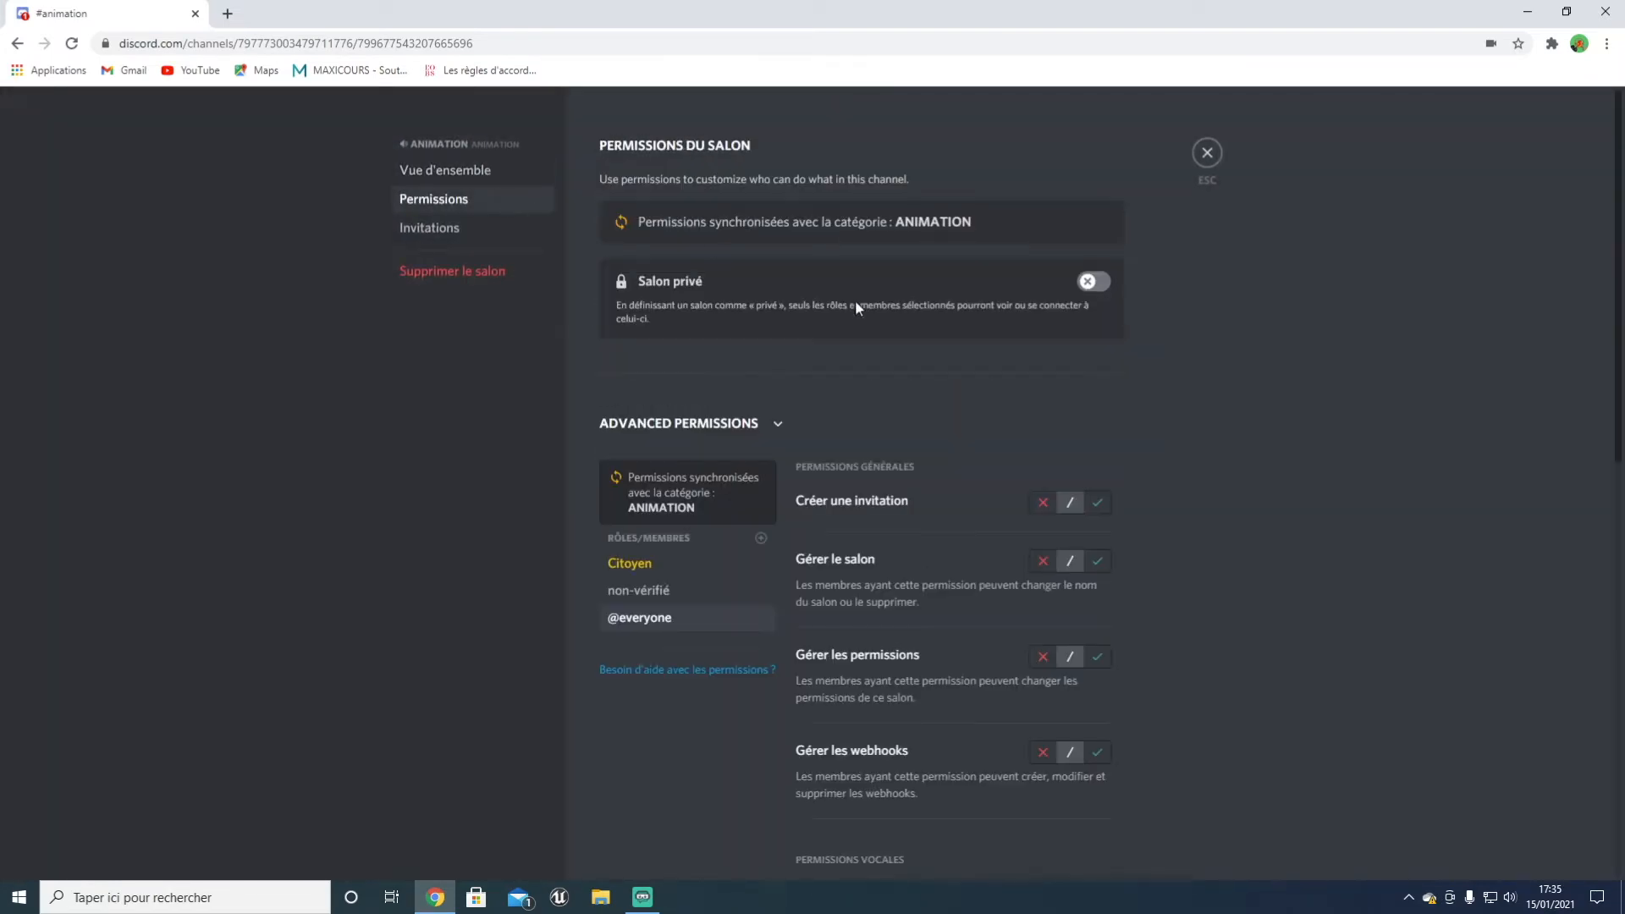
pyautogui.click(736, 565)
pyautogui.scroll(-10, 950, 642)
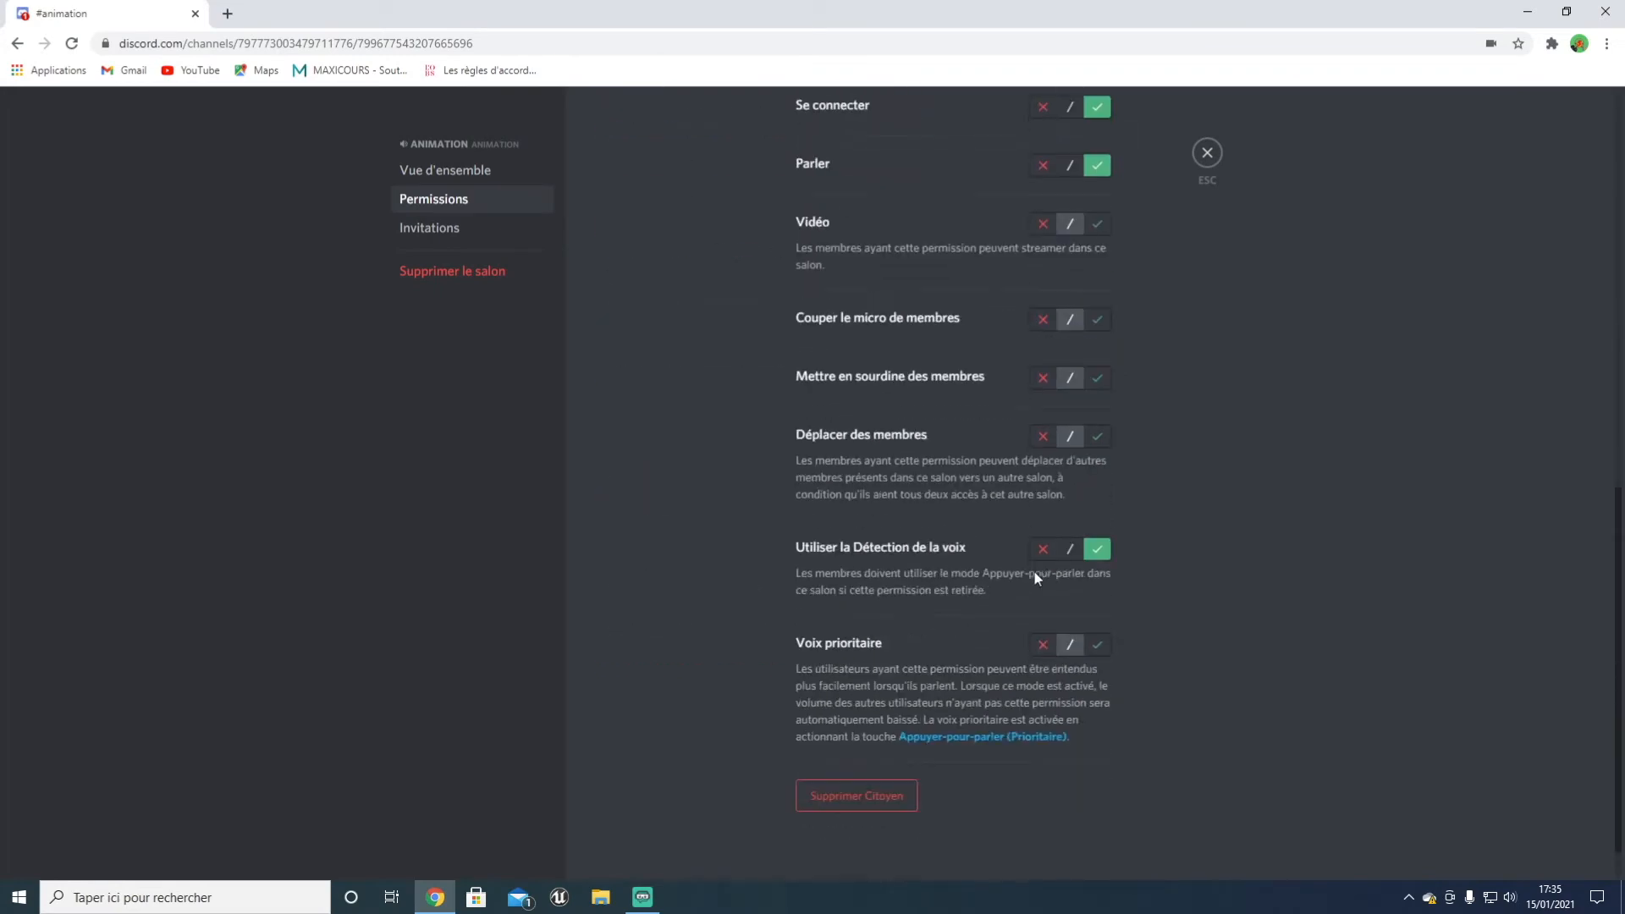
pyautogui.scroll(3, 1000, 563)
pyautogui.scroll(1, 1024, 431)
pyautogui.scroll(1, 1058, 423)
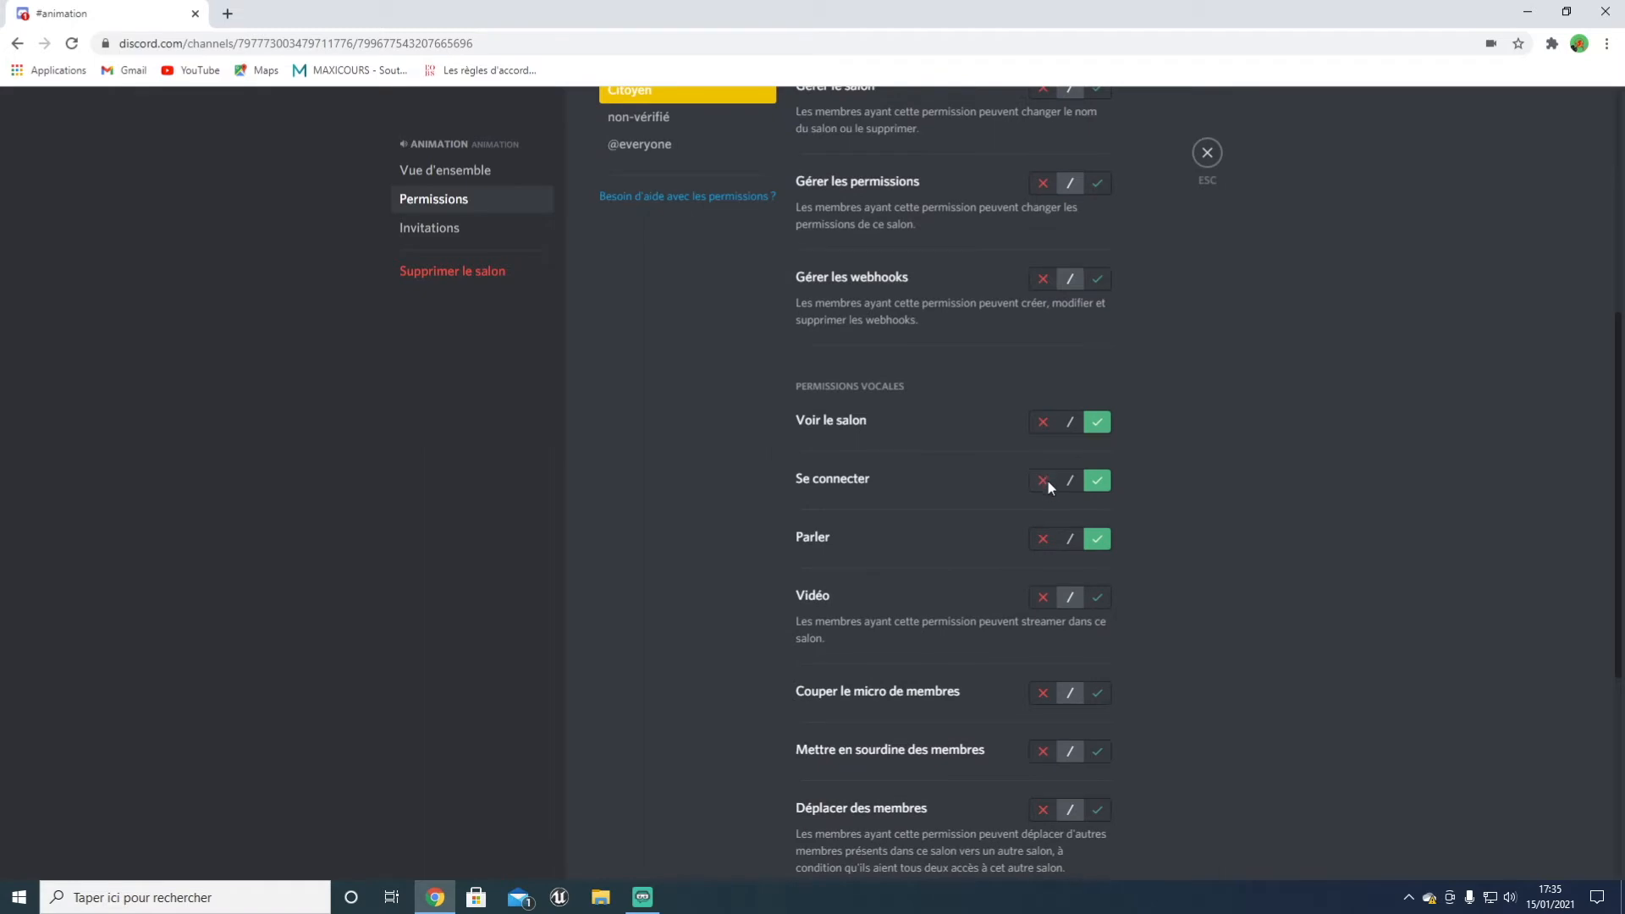
pyautogui.click(1044, 481)
pyautogui.click(1036, 848)
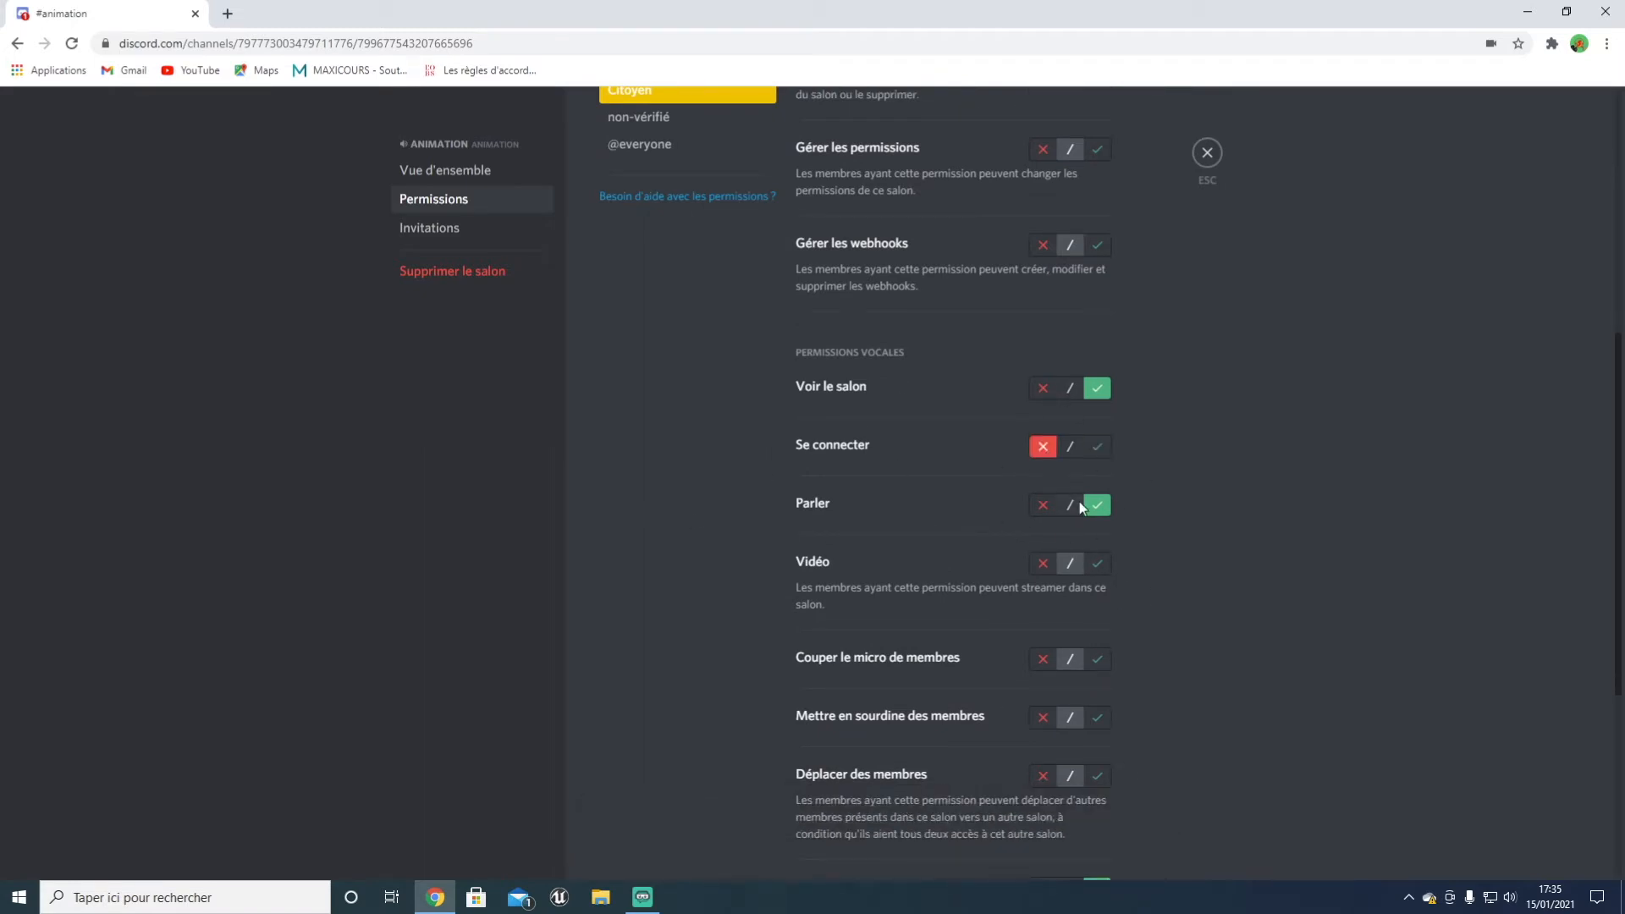
# Step: Add the Animateur role to the Animation voice channel's advanced permissions
pyautogui.scroll(-3, 1079, 505)
pyautogui.scroll(4, 1024, 380)
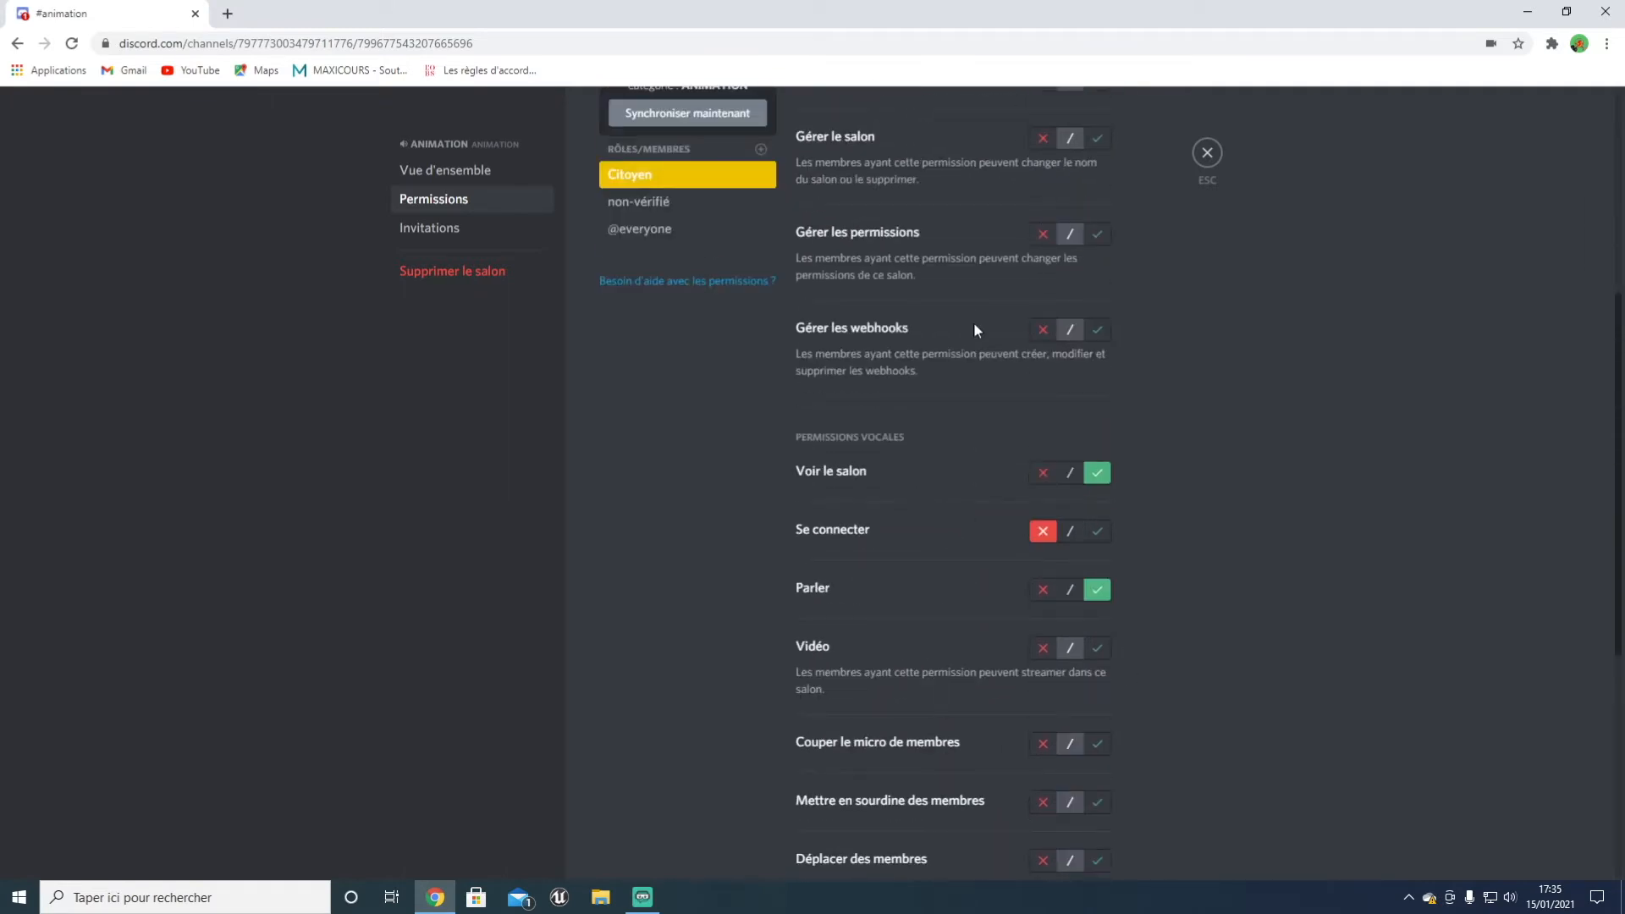
pyautogui.scroll(1, 712, 231)
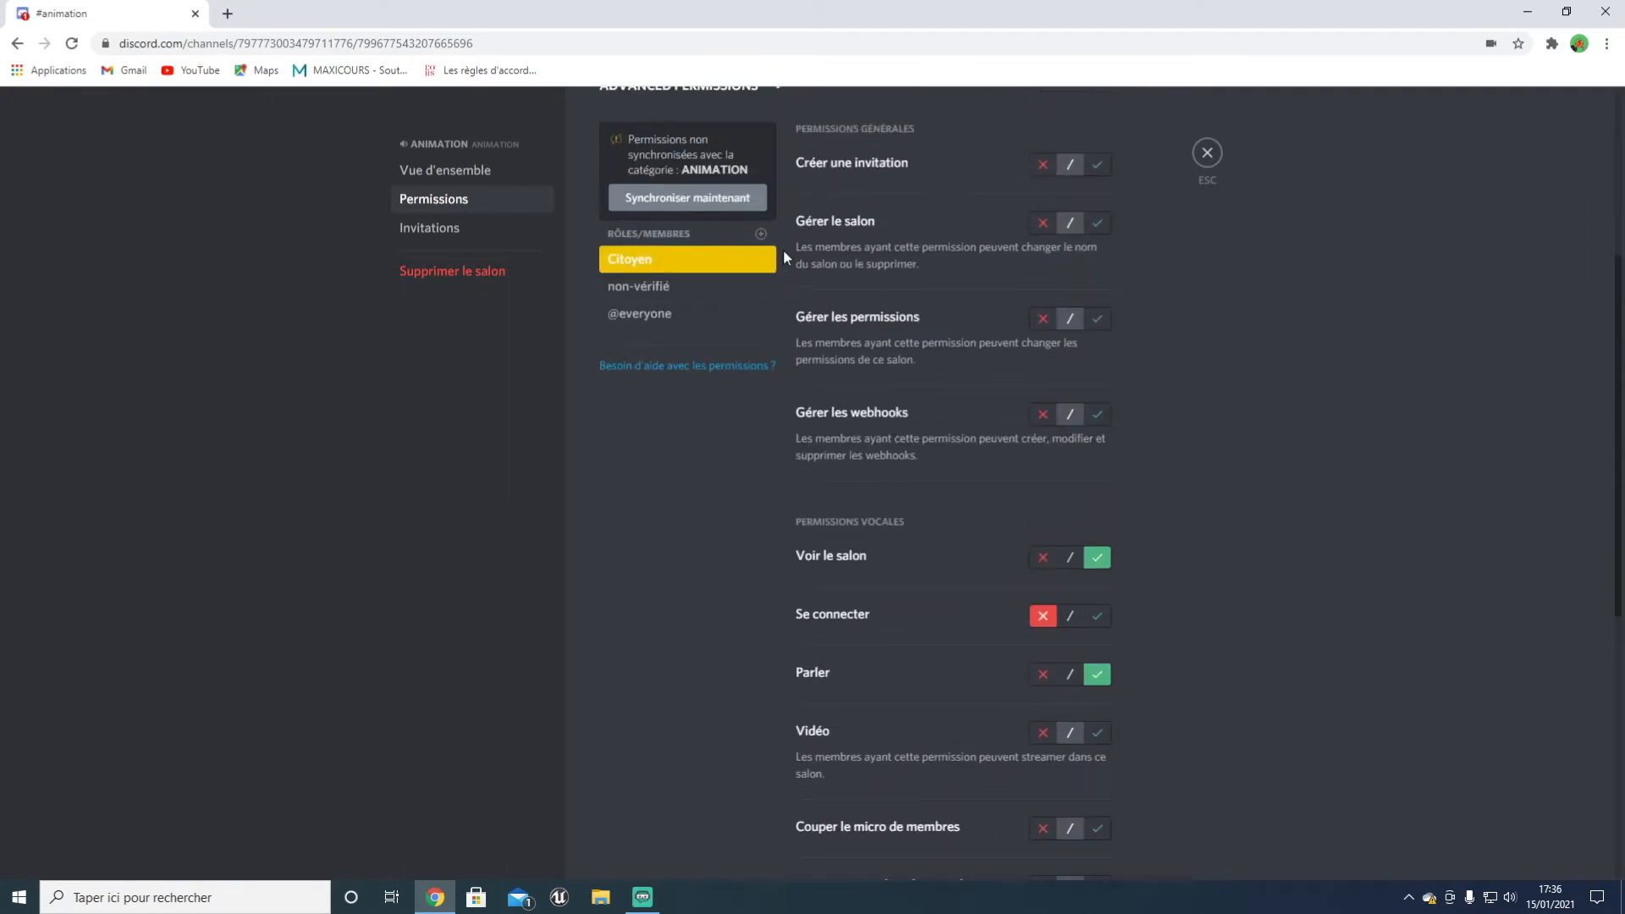
pyautogui.click(761, 235)
pyautogui.scroll(-2, 697, 398)
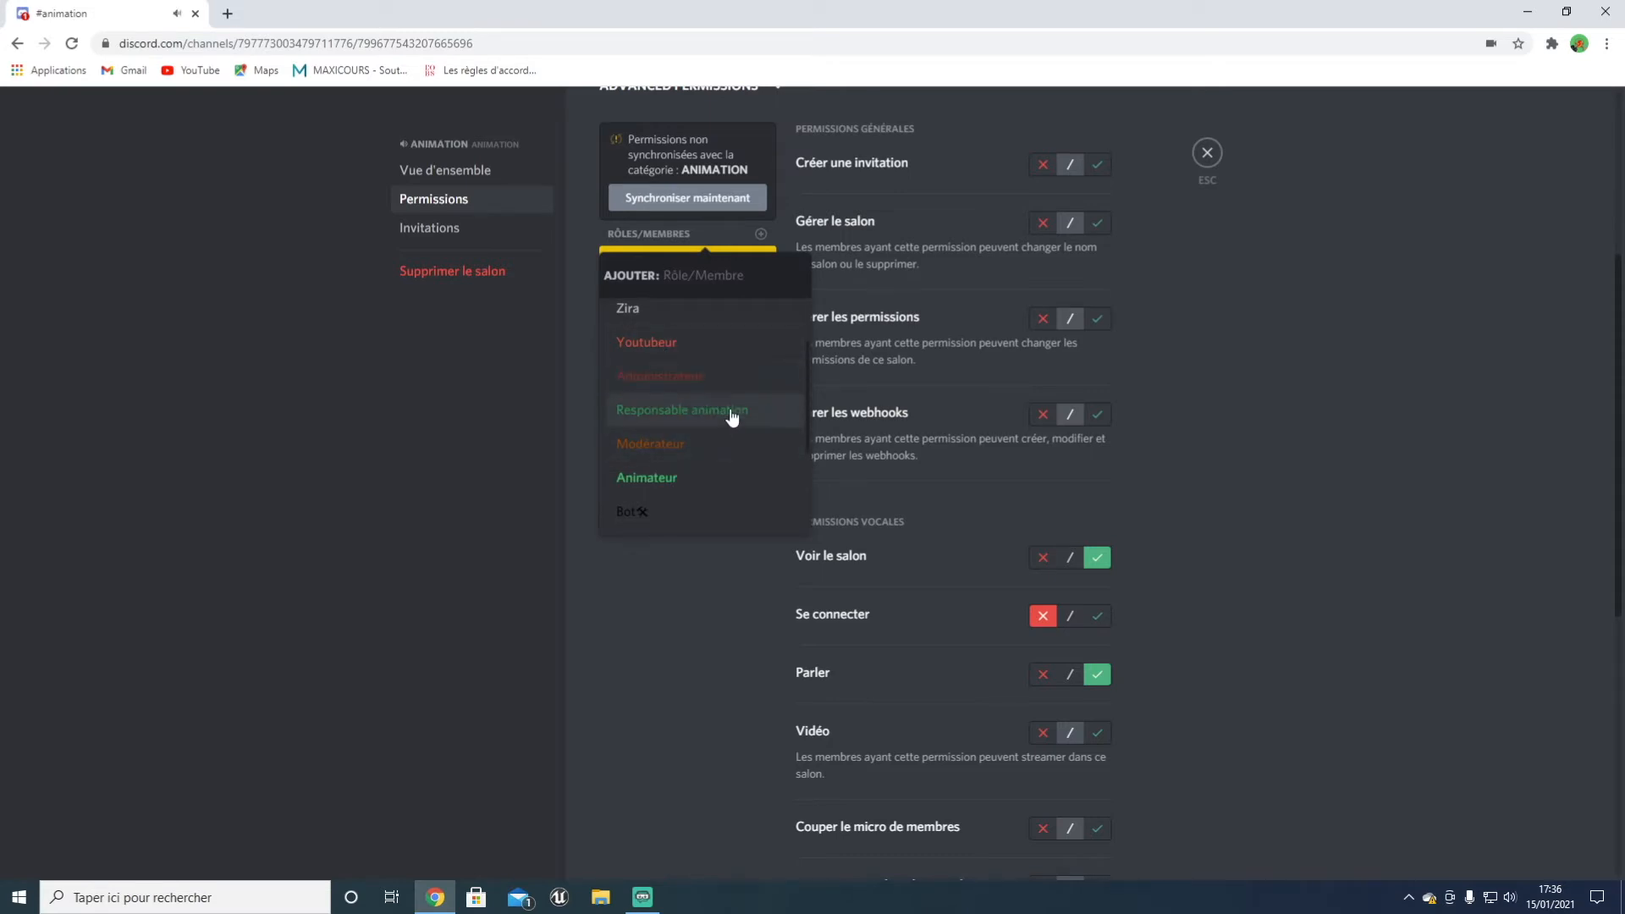
pyautogui.click(696, 477)
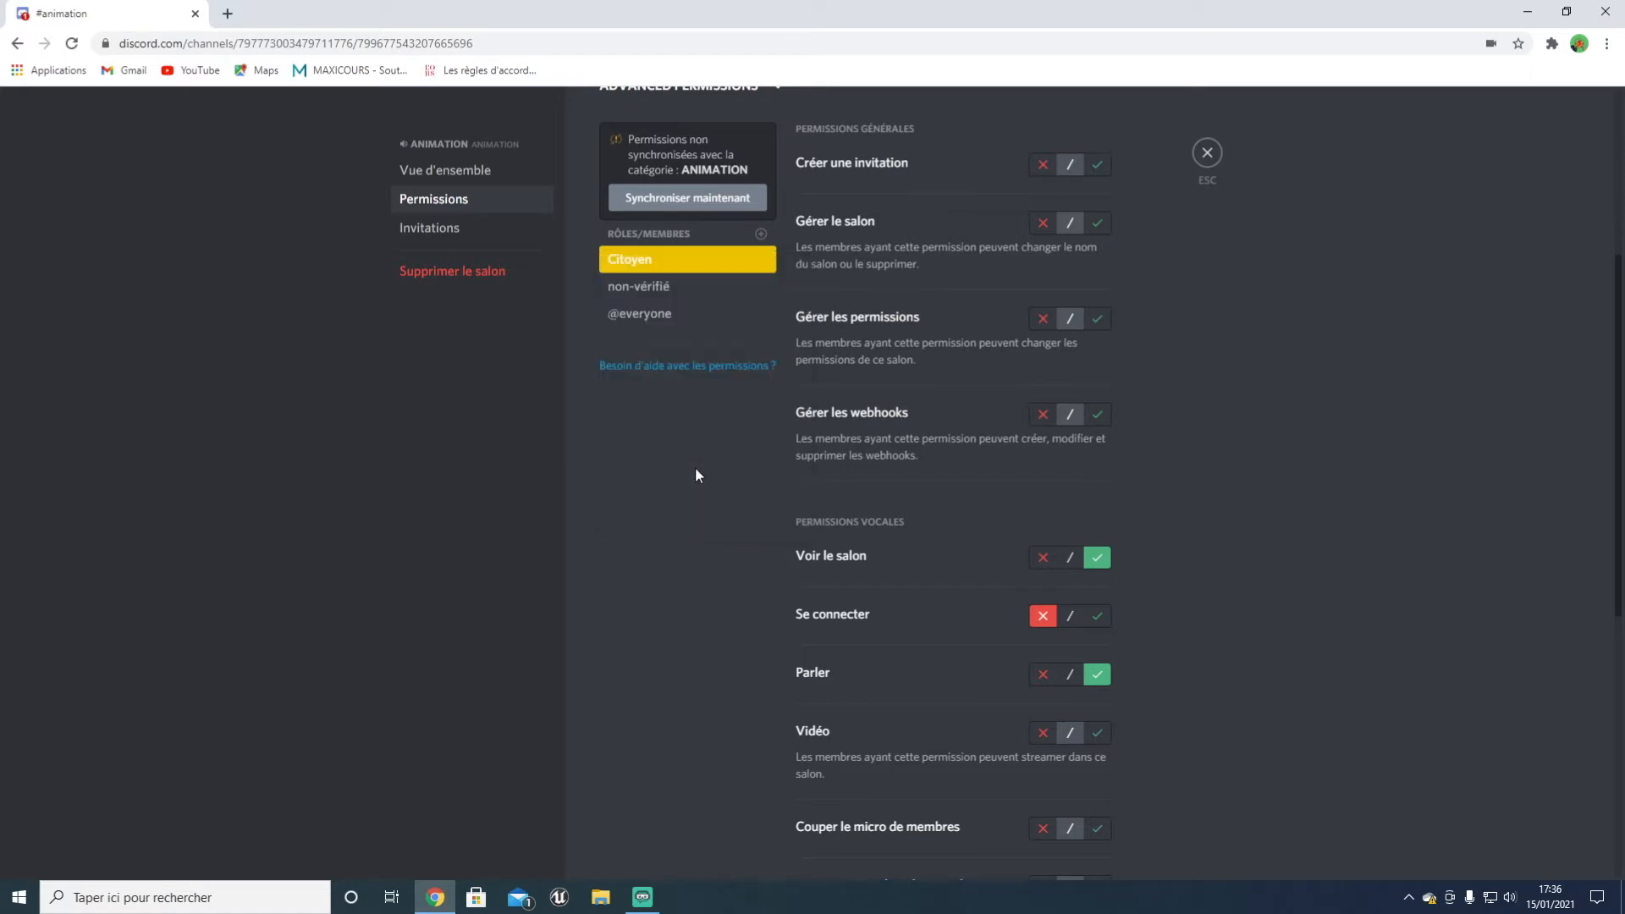
# Step: Allow Animateur Voir le salon, Se connecter, Parler, Vidéo, Couper le micro, Mettre en sourdine and Déplacer des membres, and save the channel permissions
pyautogui.scroll(-2, 923, 482)
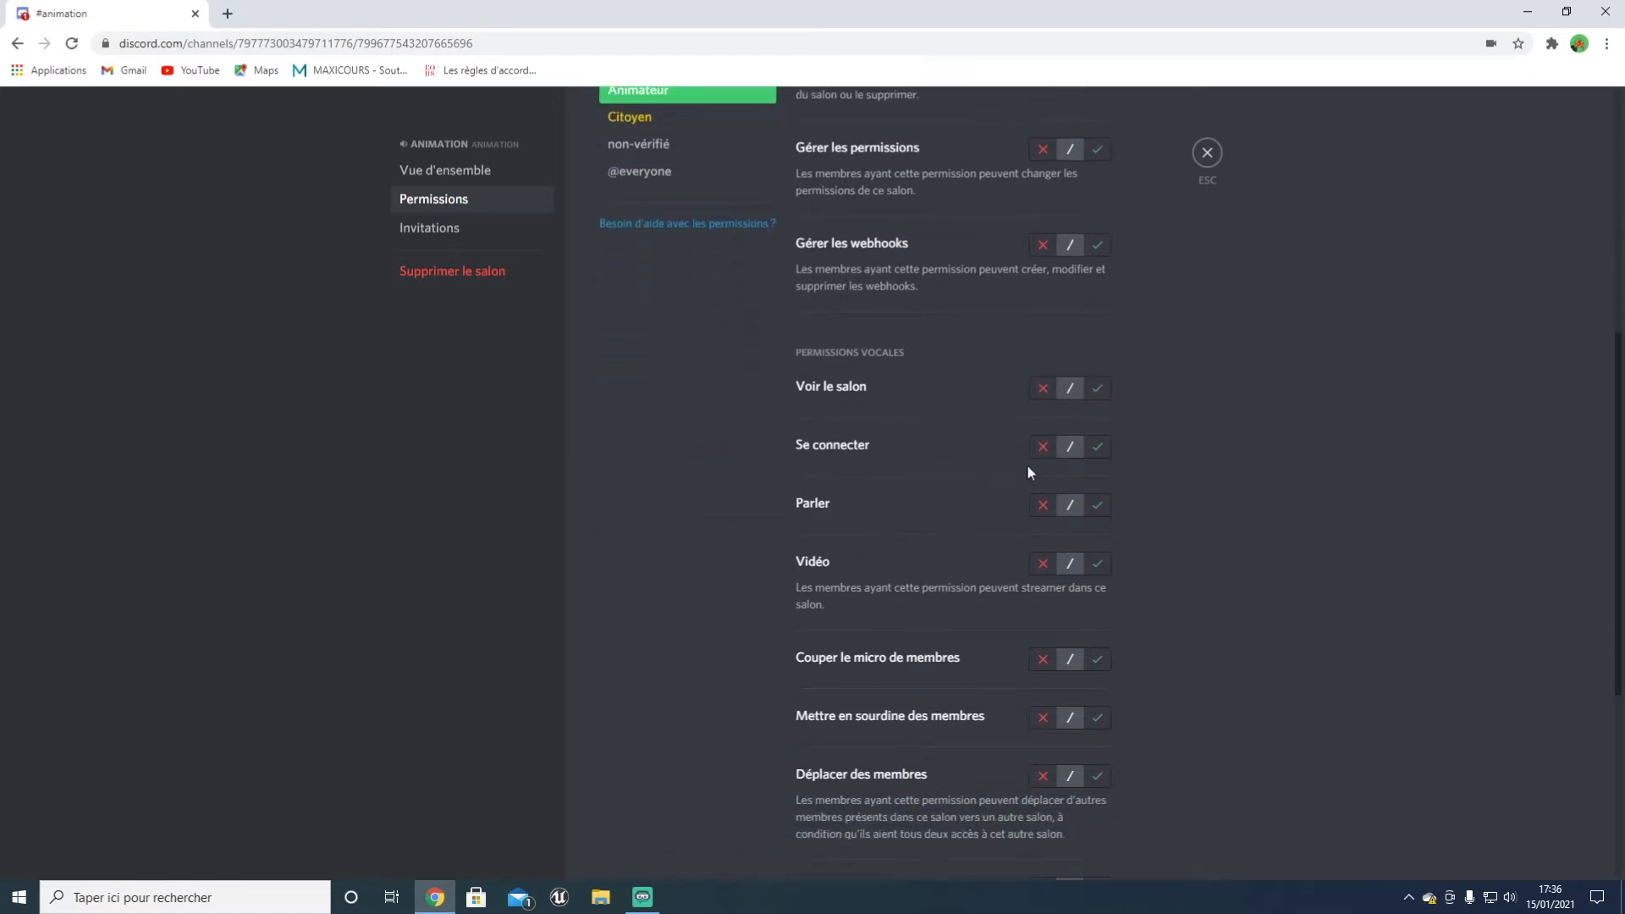
pyautogui.click(1095, 391)
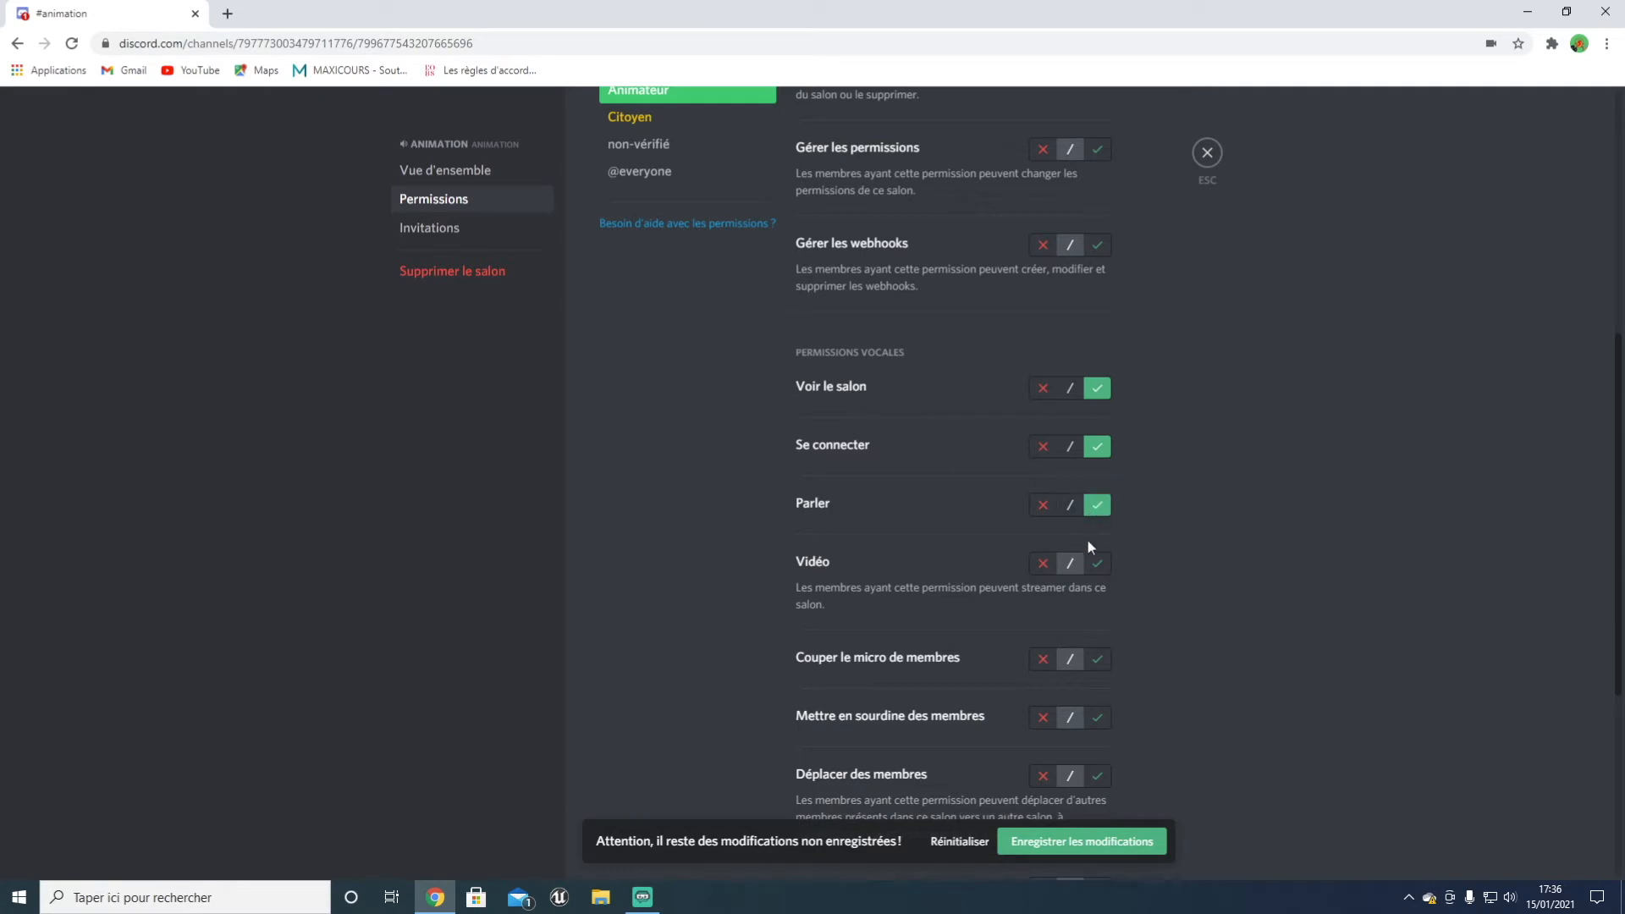
pyautogui.click(1096, 568)
pyautogui.scroll(-2, 1092, 541)
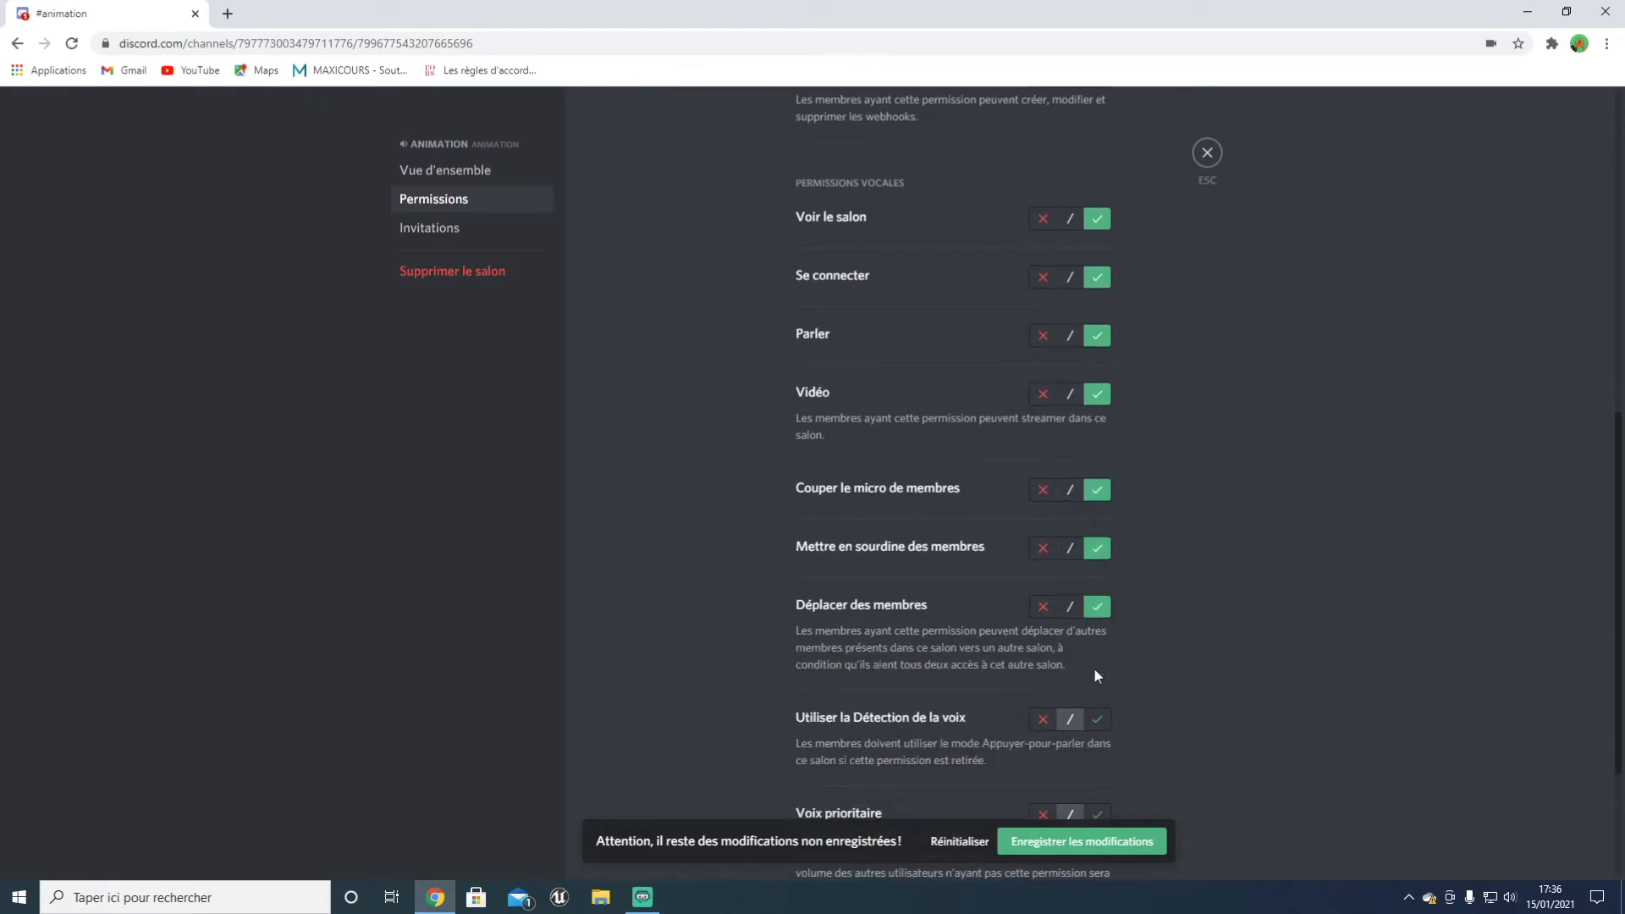
pyautogui.scroll(-1, 1096, 668)
pyautogui.scroll(8, 1034, 671)
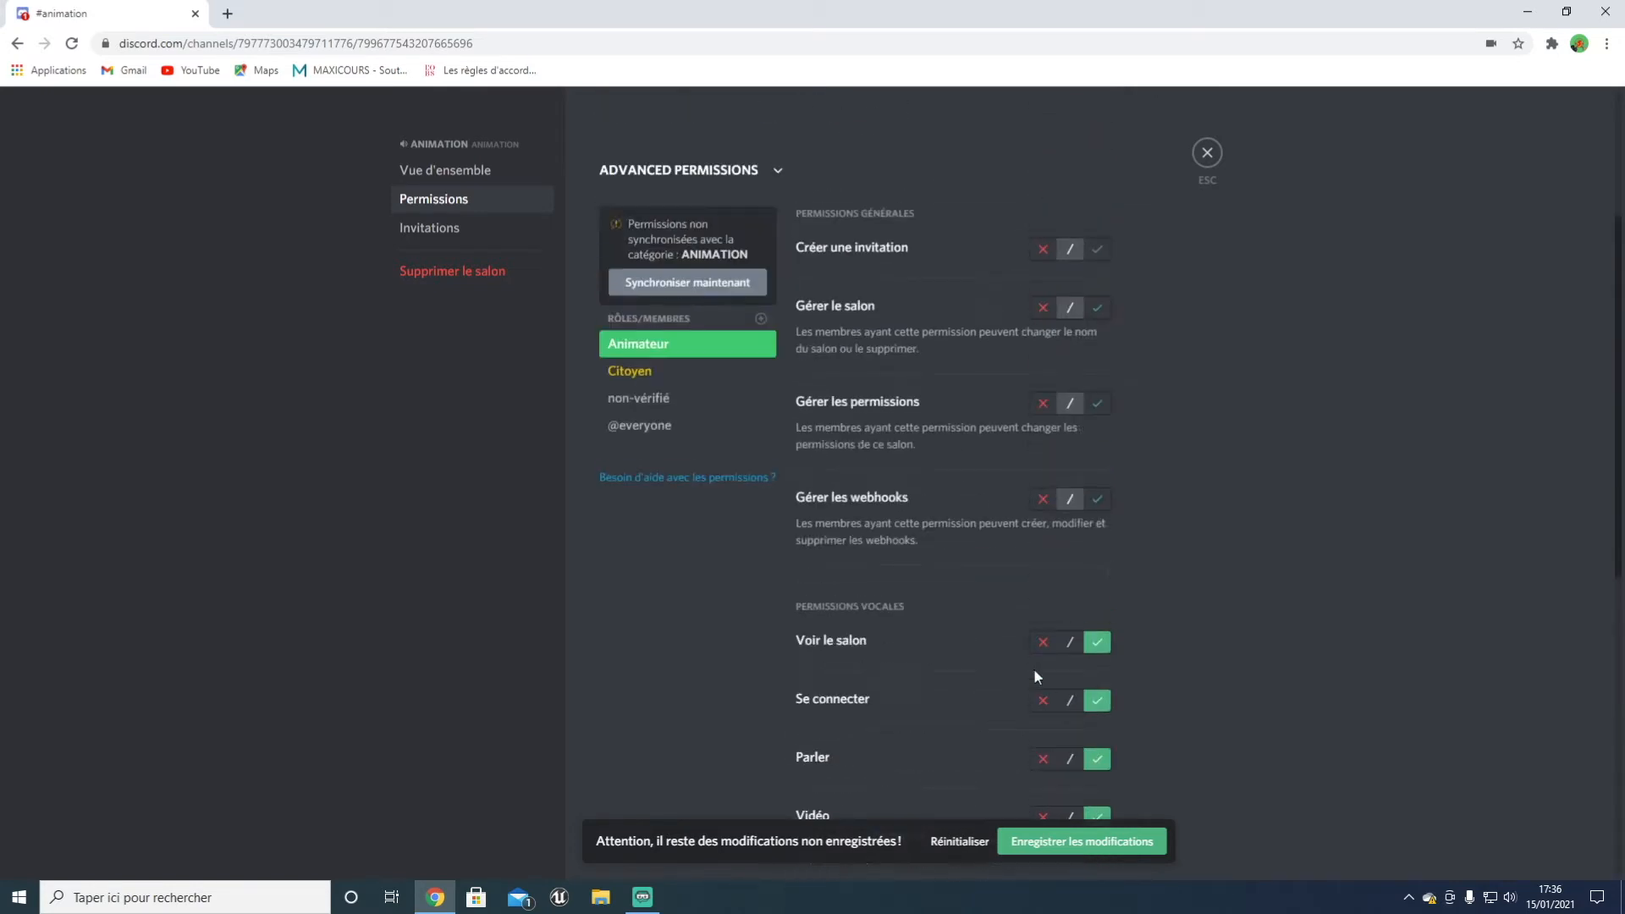
pyautogui.click(1046, 841)
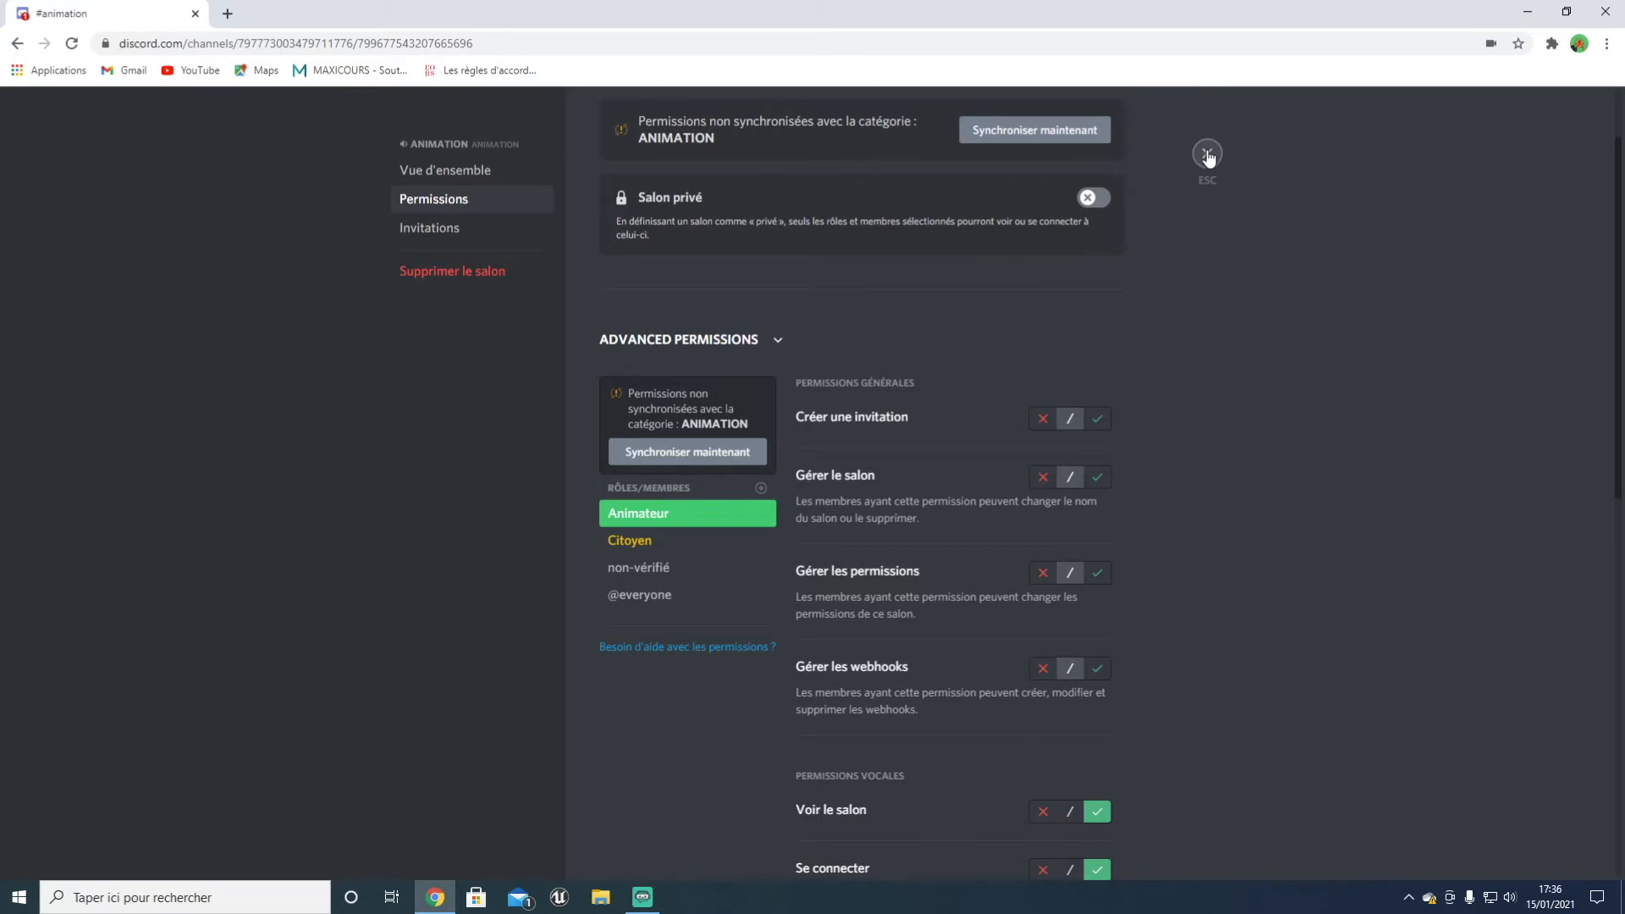
pyautogui.click(1206, 153)
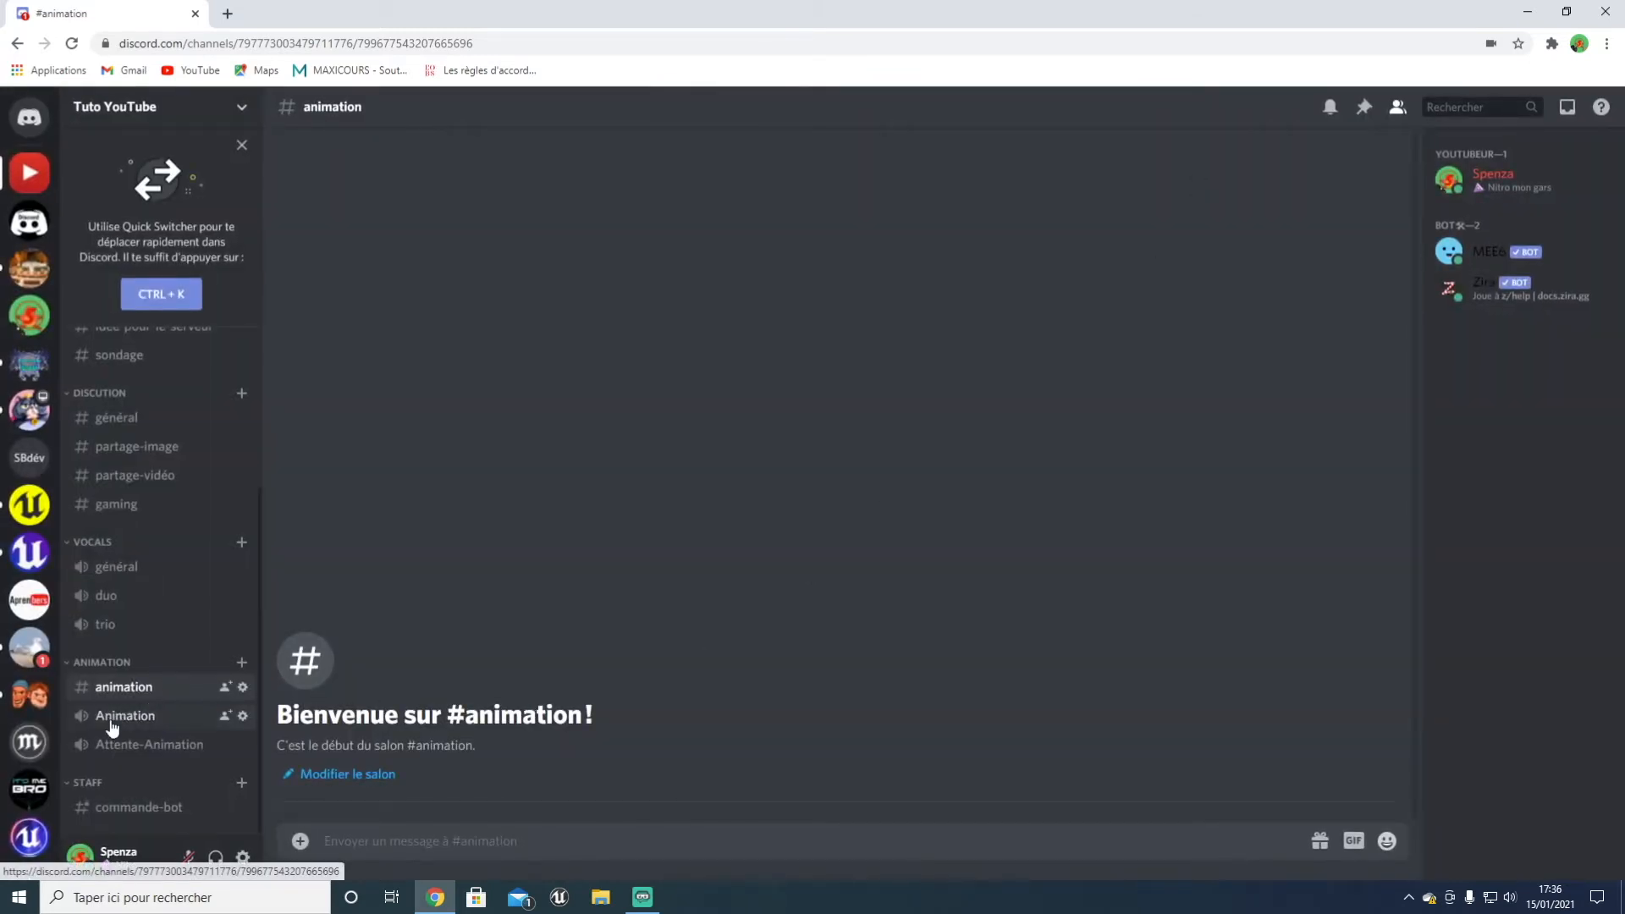
# Step: Test moving a member by joining Attente-Animation, moving the connected account to Animation and the général voice channel, and disconnecting
pyautogui.click(123, 753)
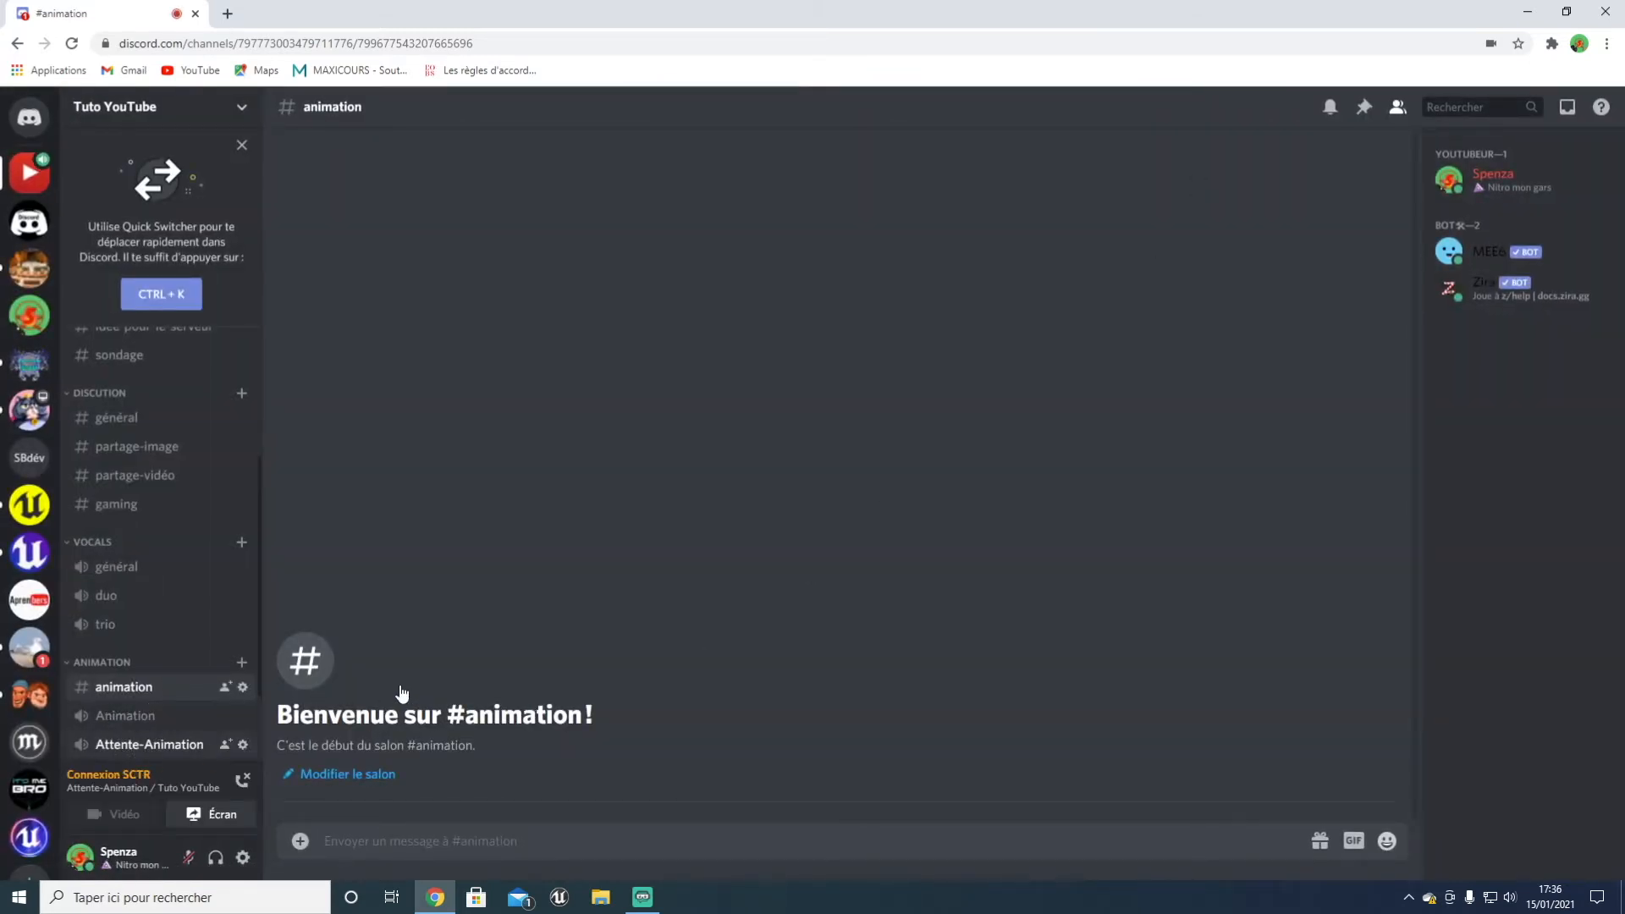
pyautogui.scroll(-1, 191, 718)
pyautogui.moveTo(168, 686); pyautogui.dragTo(99, 641)
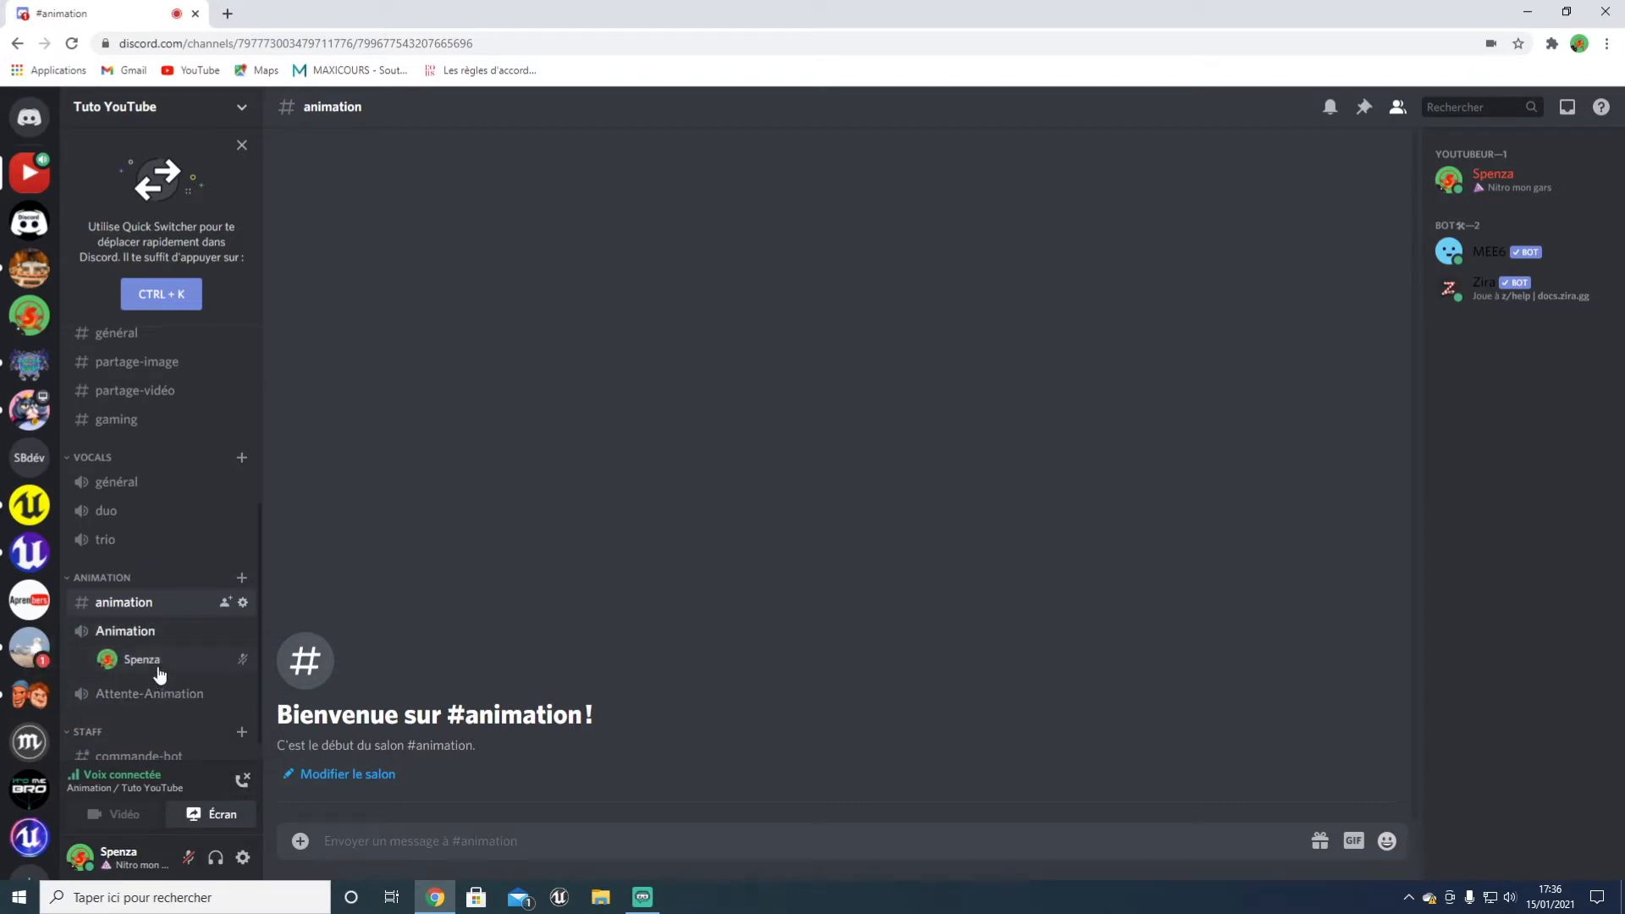
pyautogui.moveTo(141, 668); pyautogui.dragTo(119, 483)
pyautogui.click(242, 776)
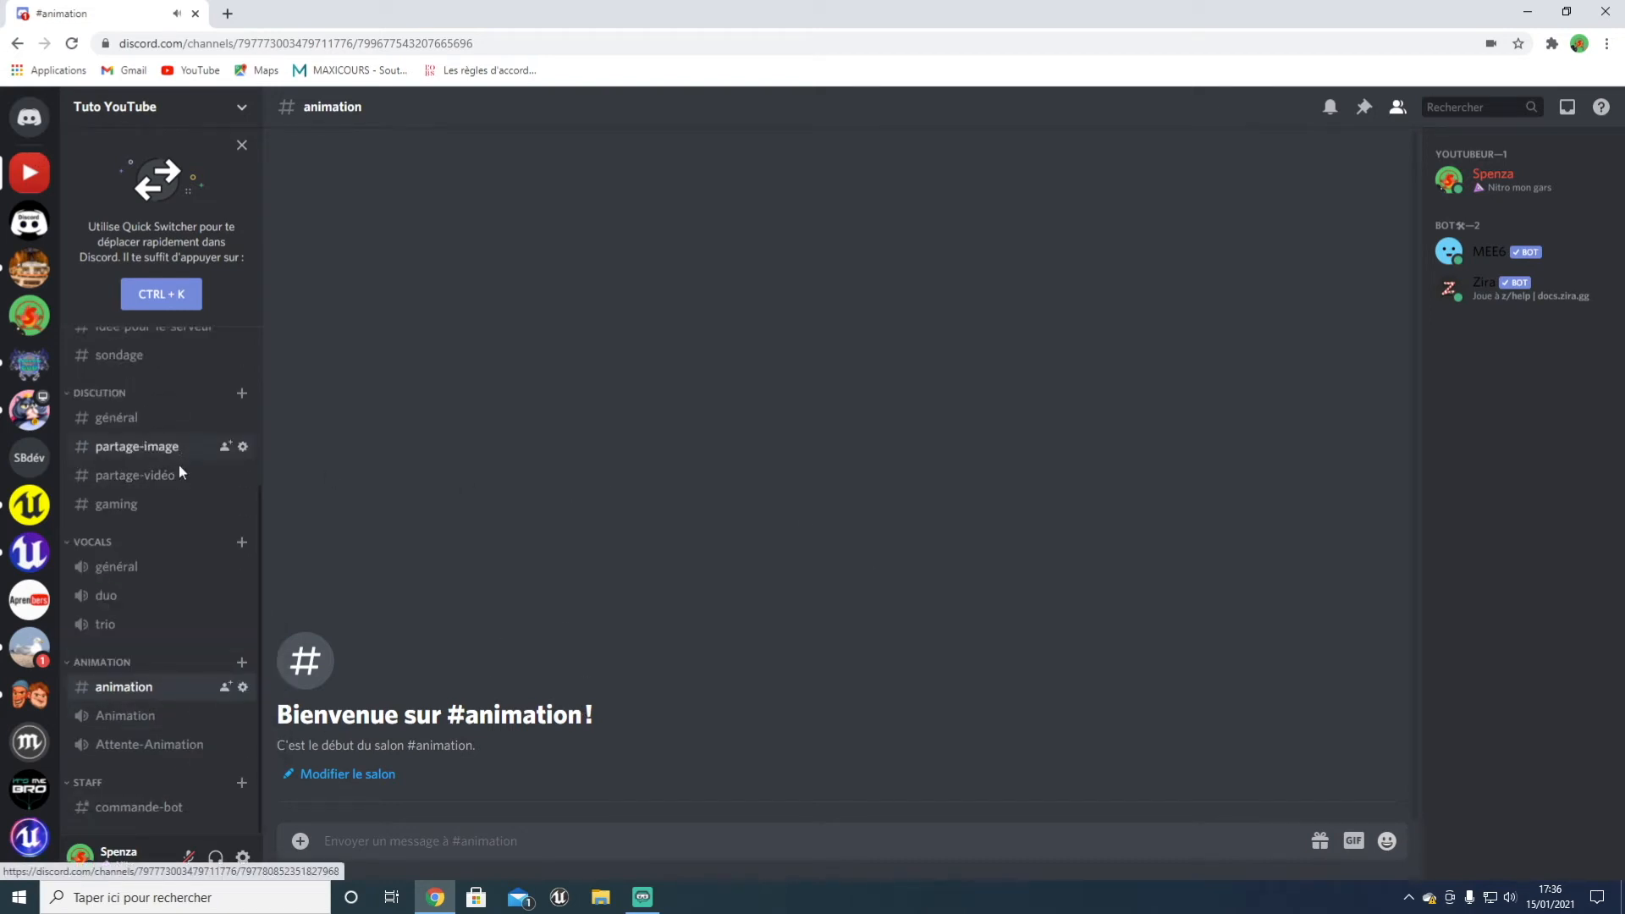
# Step: Dismiss the Quick Switcher tip above the channel list
pyautogui.scroll(5, 183, 627)
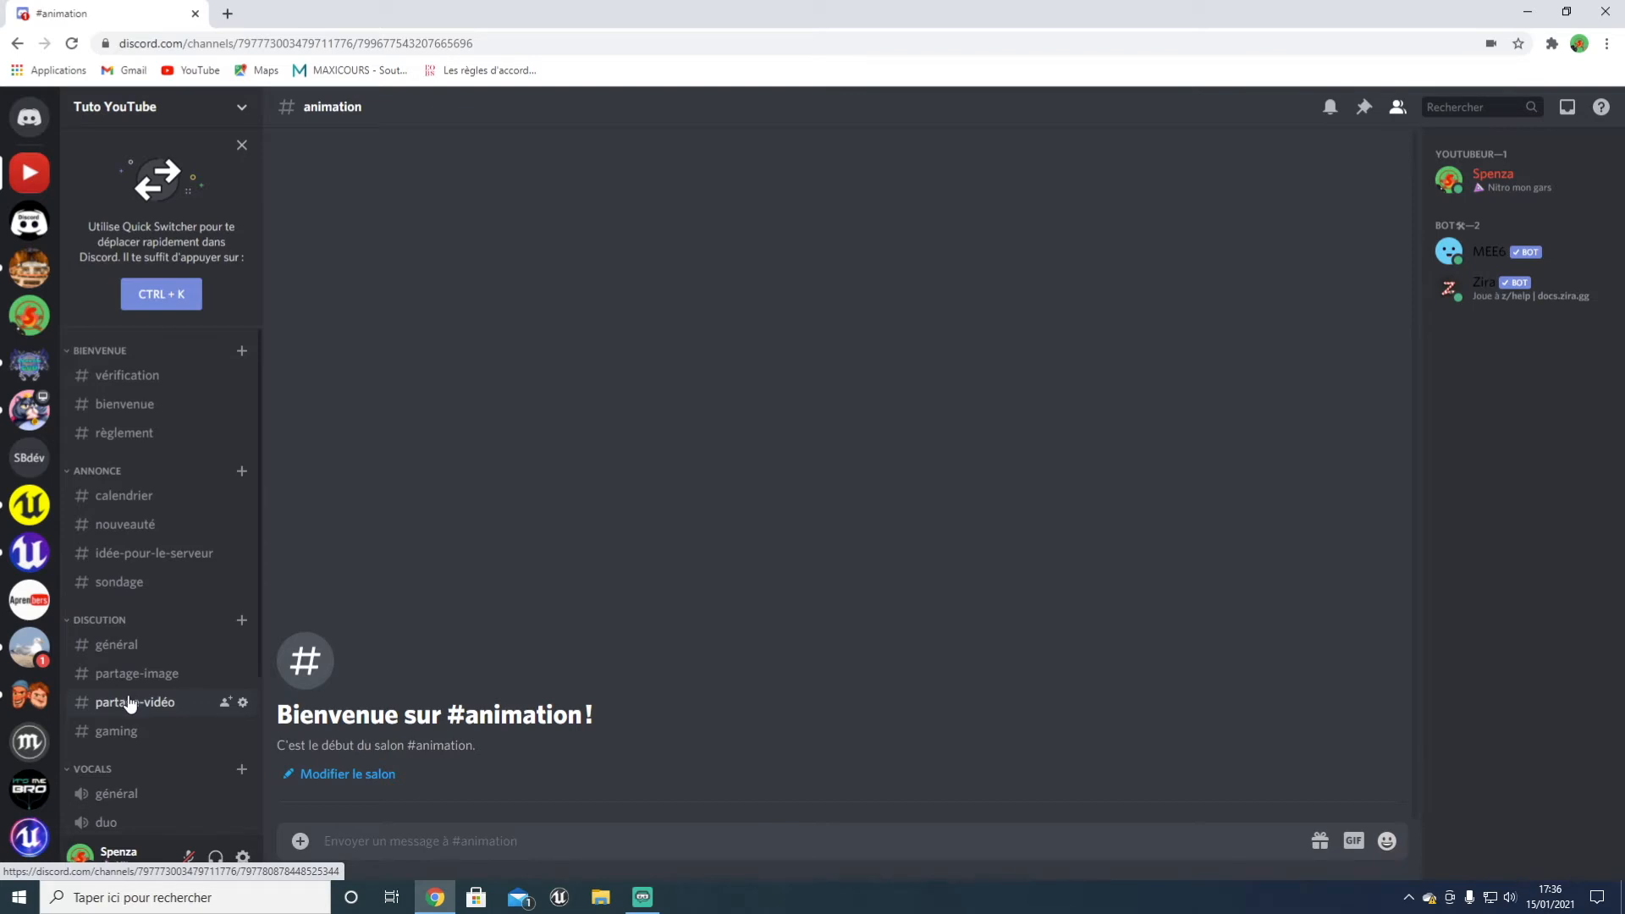
pyautogui.click(242, 146)
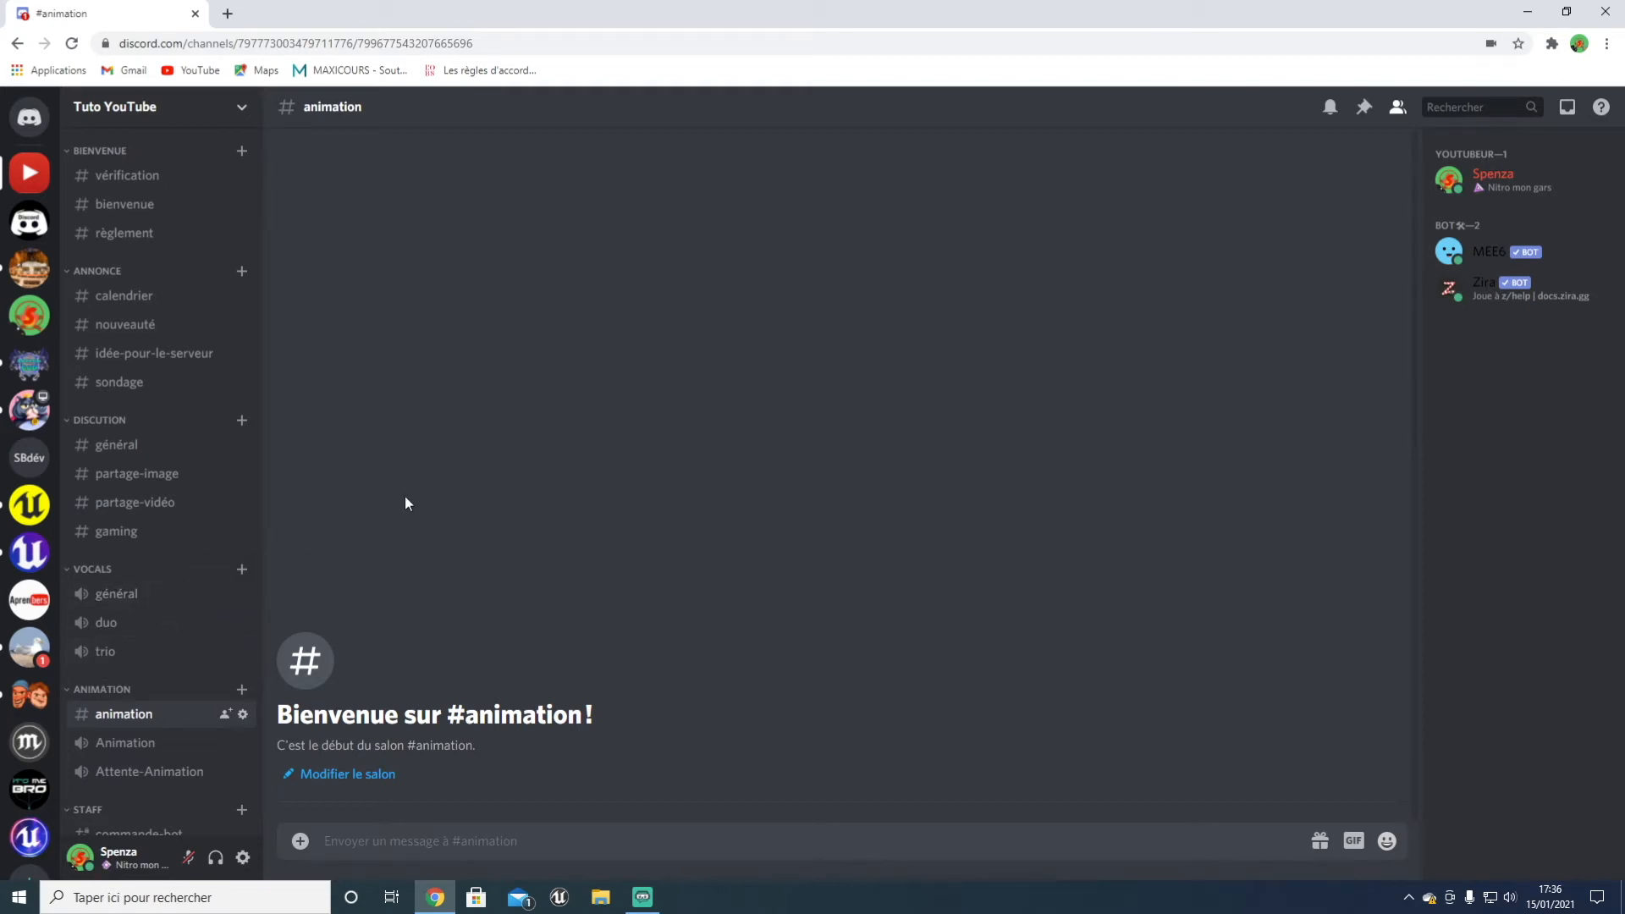
# Step: View the MEE6 bot's profile card and member options, and close them
pyautogui.click(1505, 256)
pyautogui.rightClick(1506, 262)
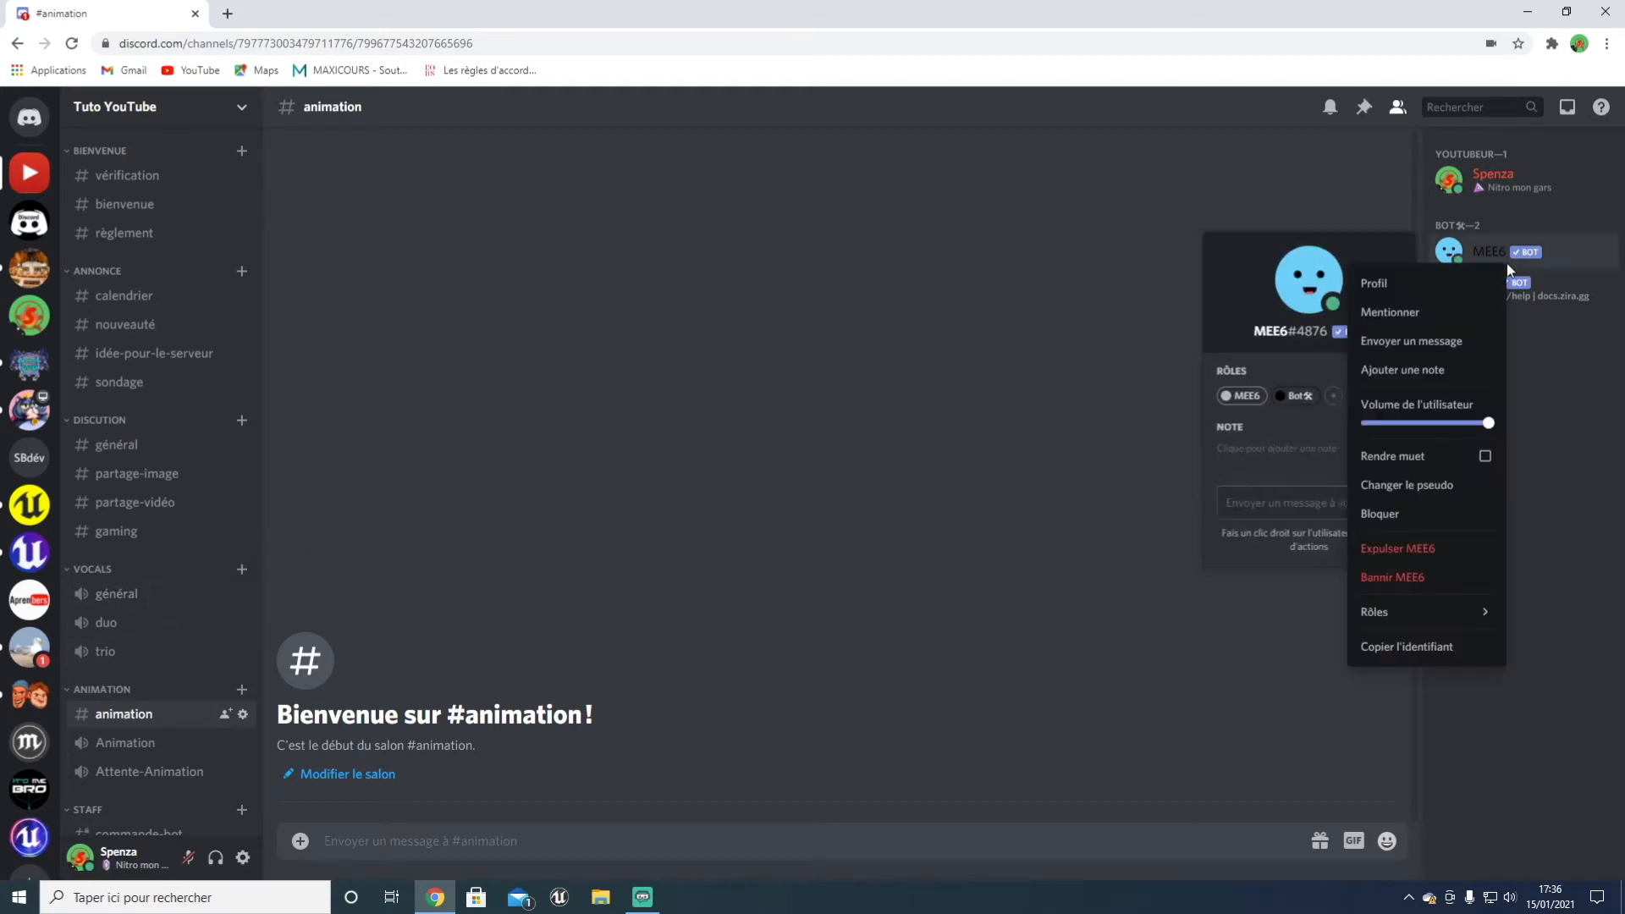
pyautogui.click(970, 433)
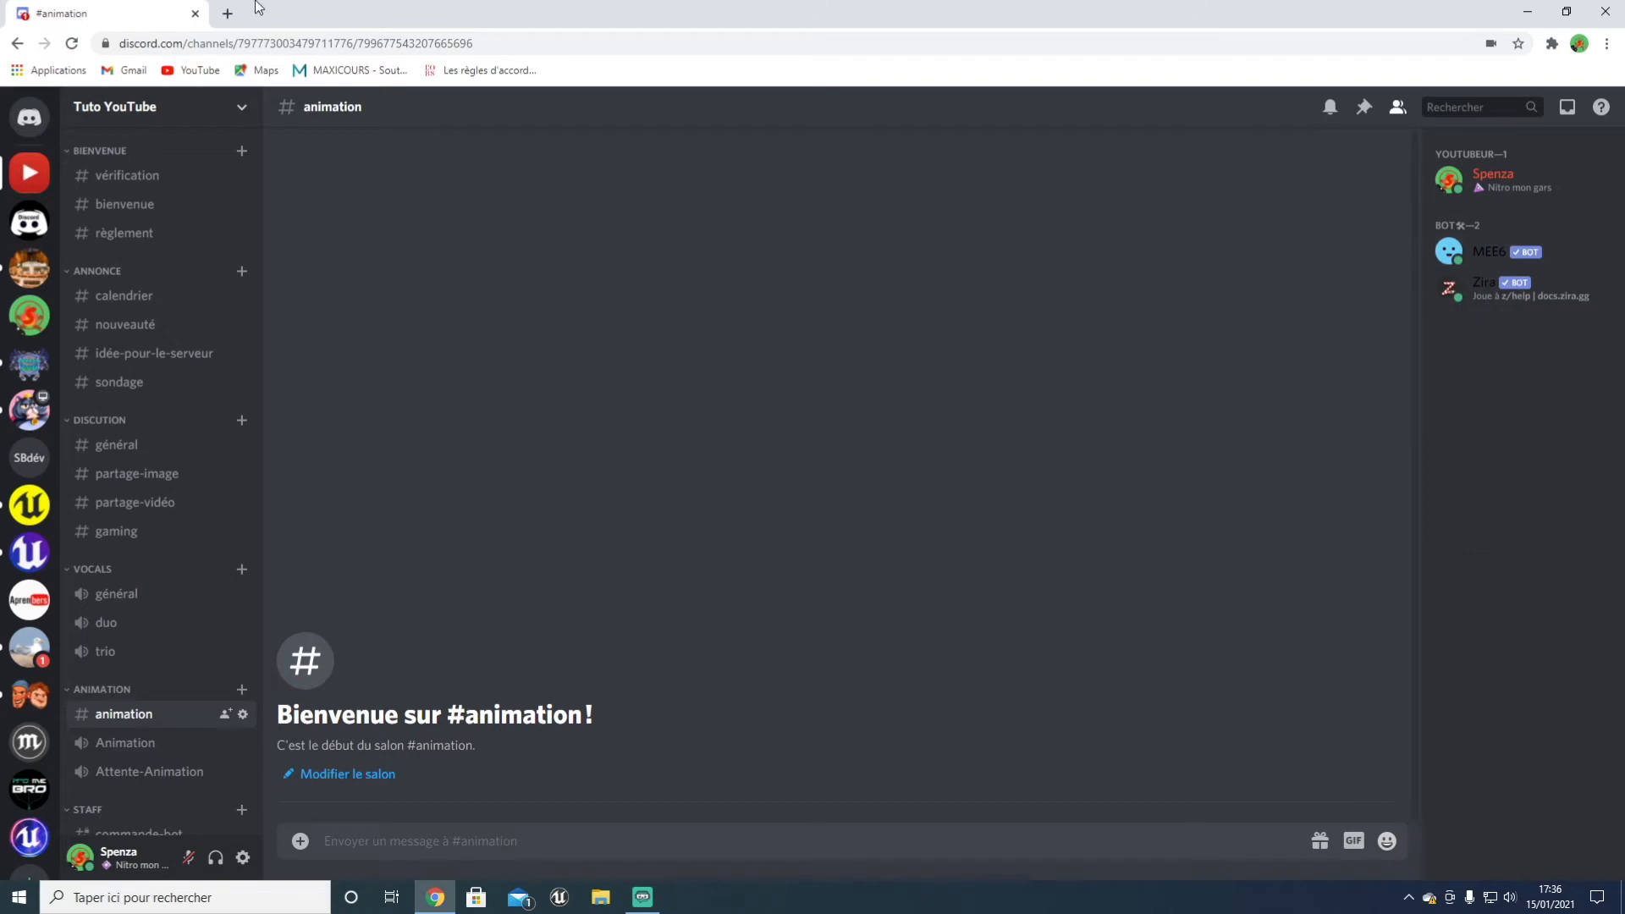
pyautogui.scroll(-1, 147, 558)
pyautogui.scroll(1, 177, 254)
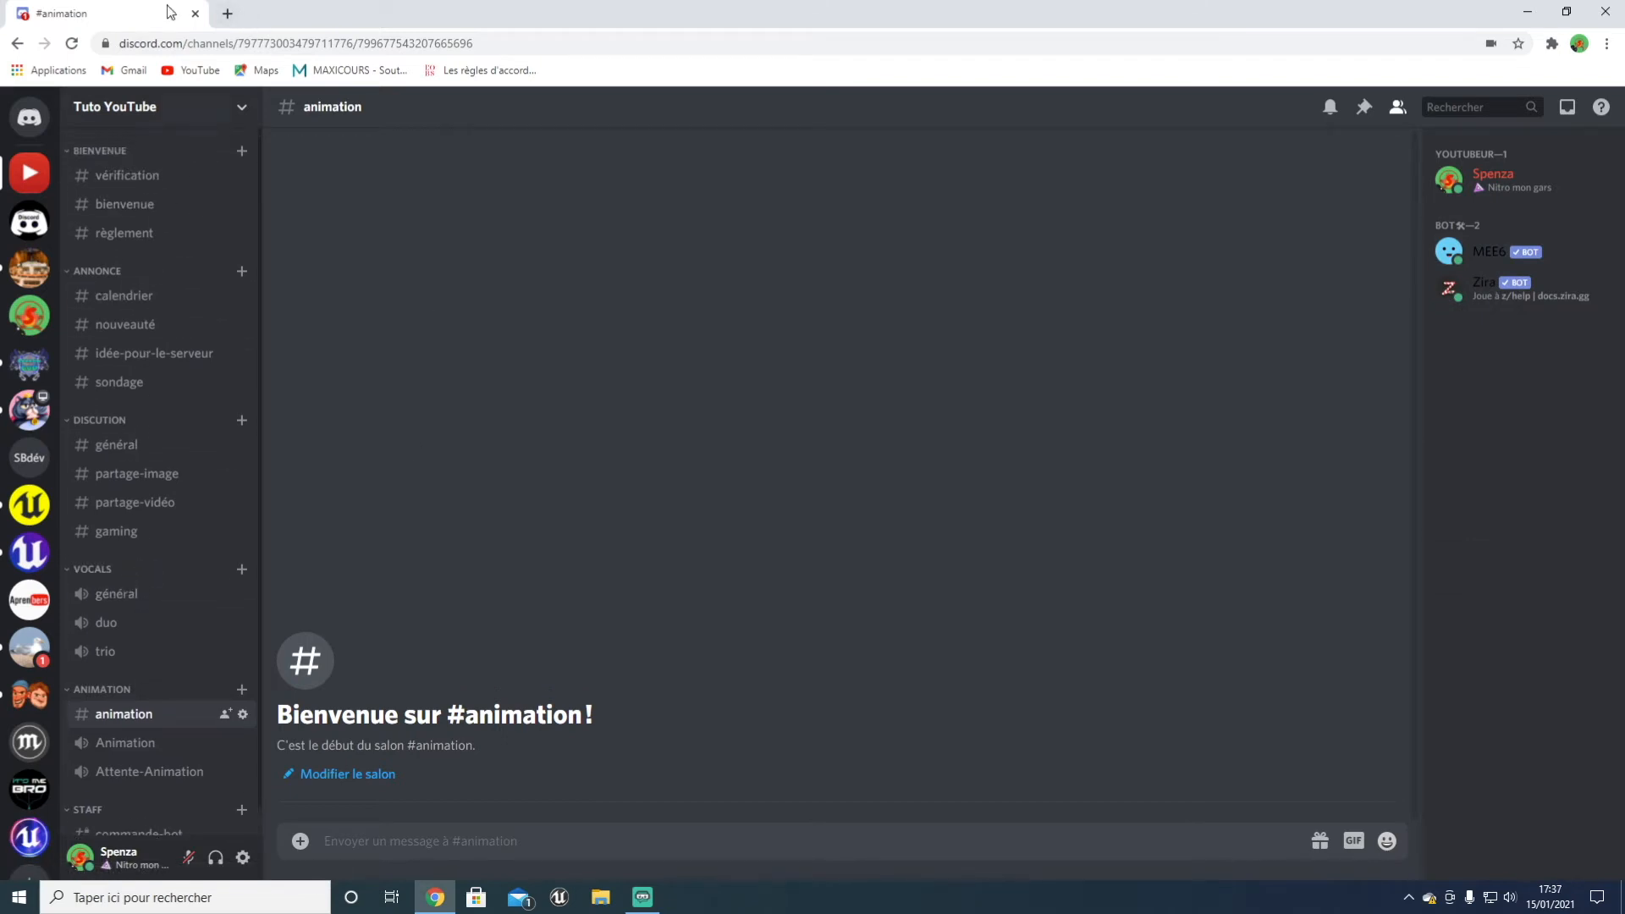
# Step: View the Sondage poll bot's profile card on the Spenza-Yt server to identify the bot
pyautogui.click(228, 13)
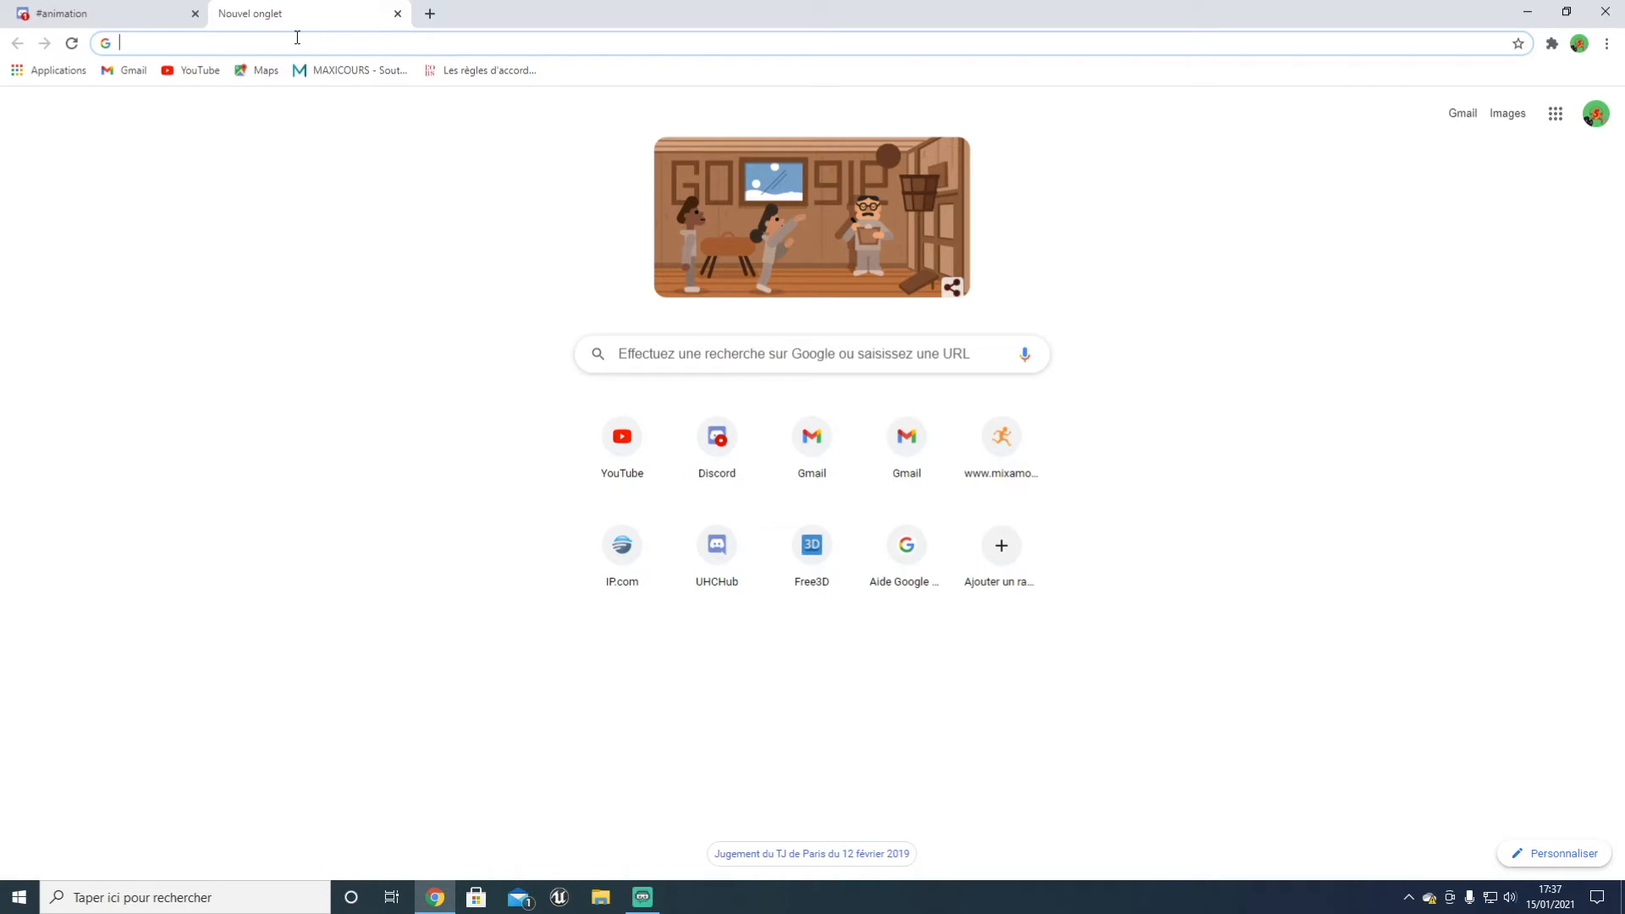
pyautogui.click(115, 14)
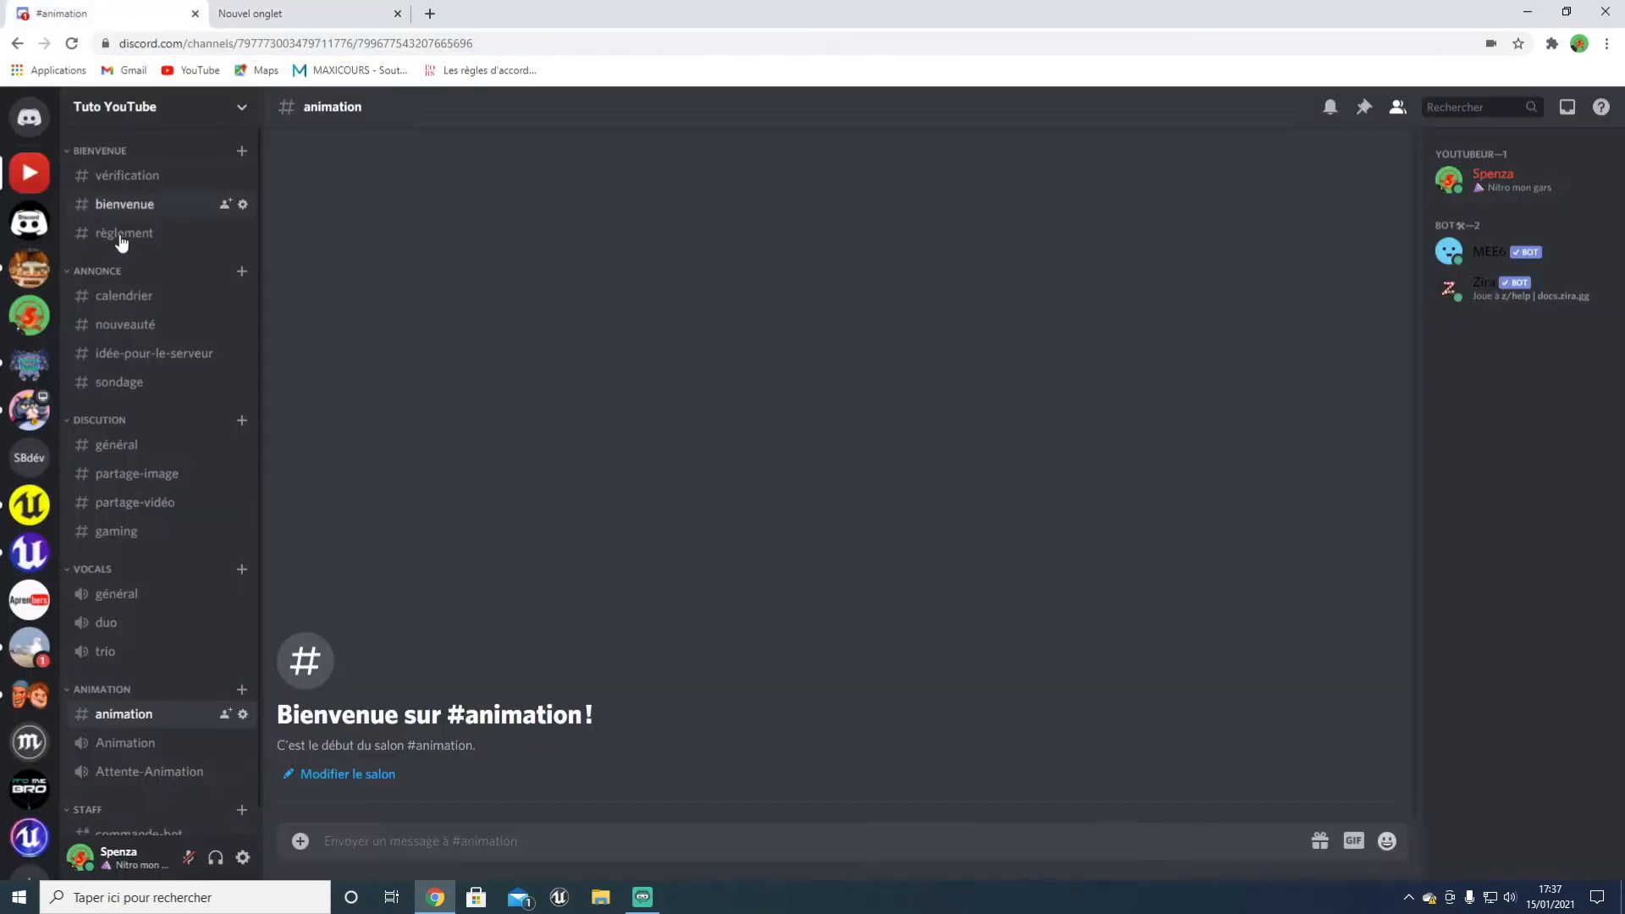
pyautogui.click(29, 314)
pyautogui.click(1514, 404)
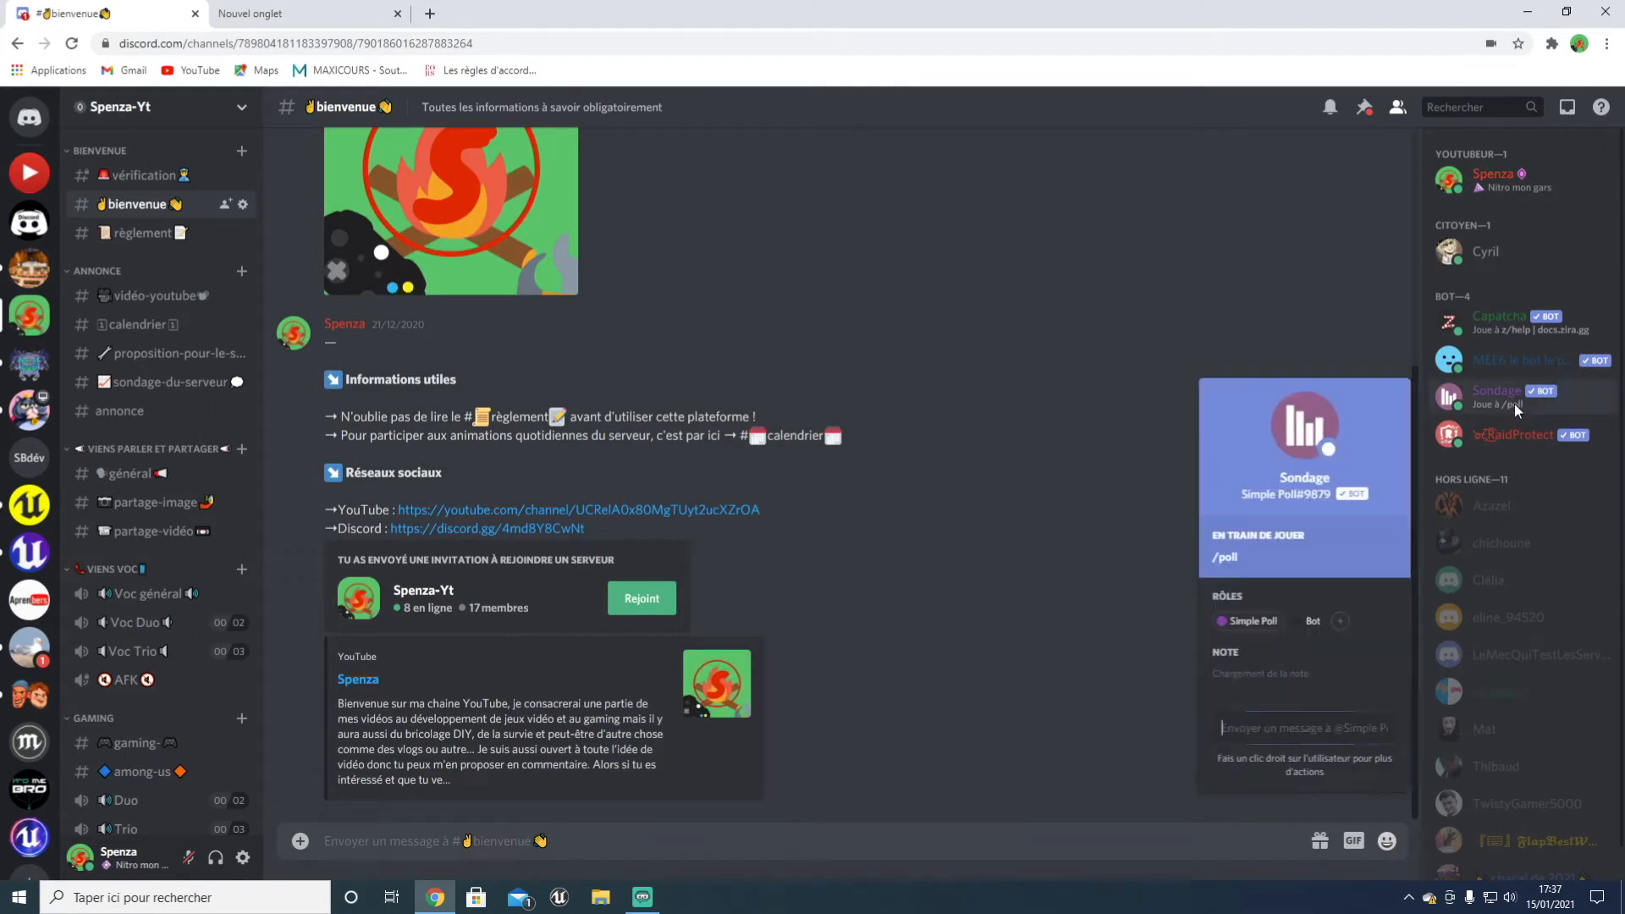
# Step: Search the web for "simple poll discord" and open the bot's top.gg page
pyautogui.click(313, 13)
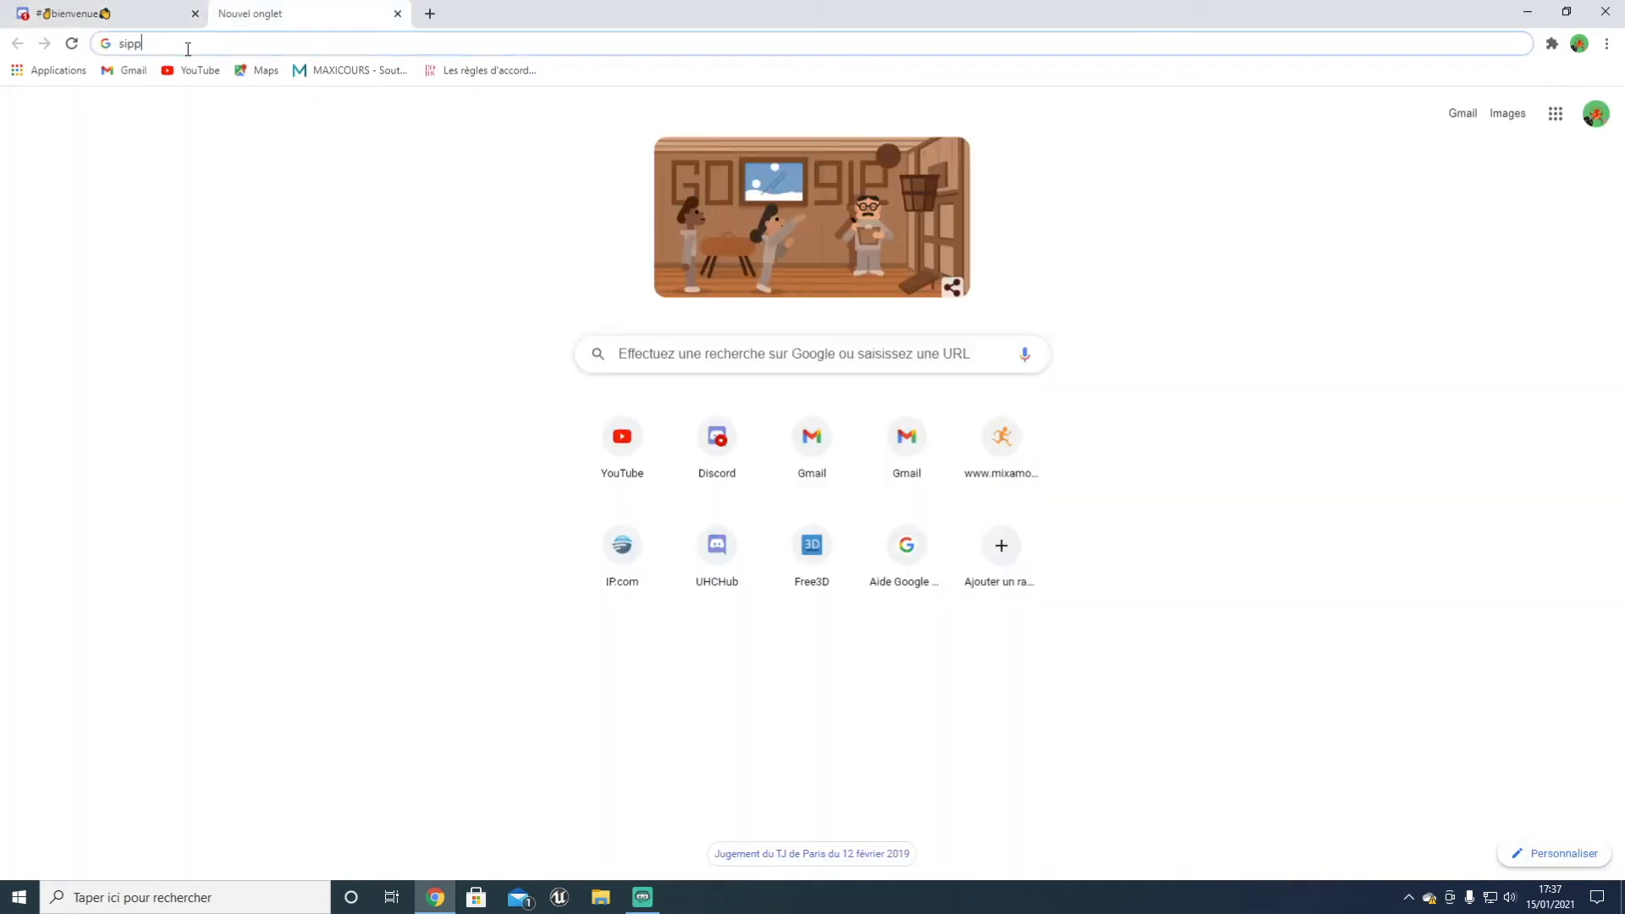
pyautogui.press('BackSpace')
pyautogui.press('BackSpace')
pyautogui.write('mpl')
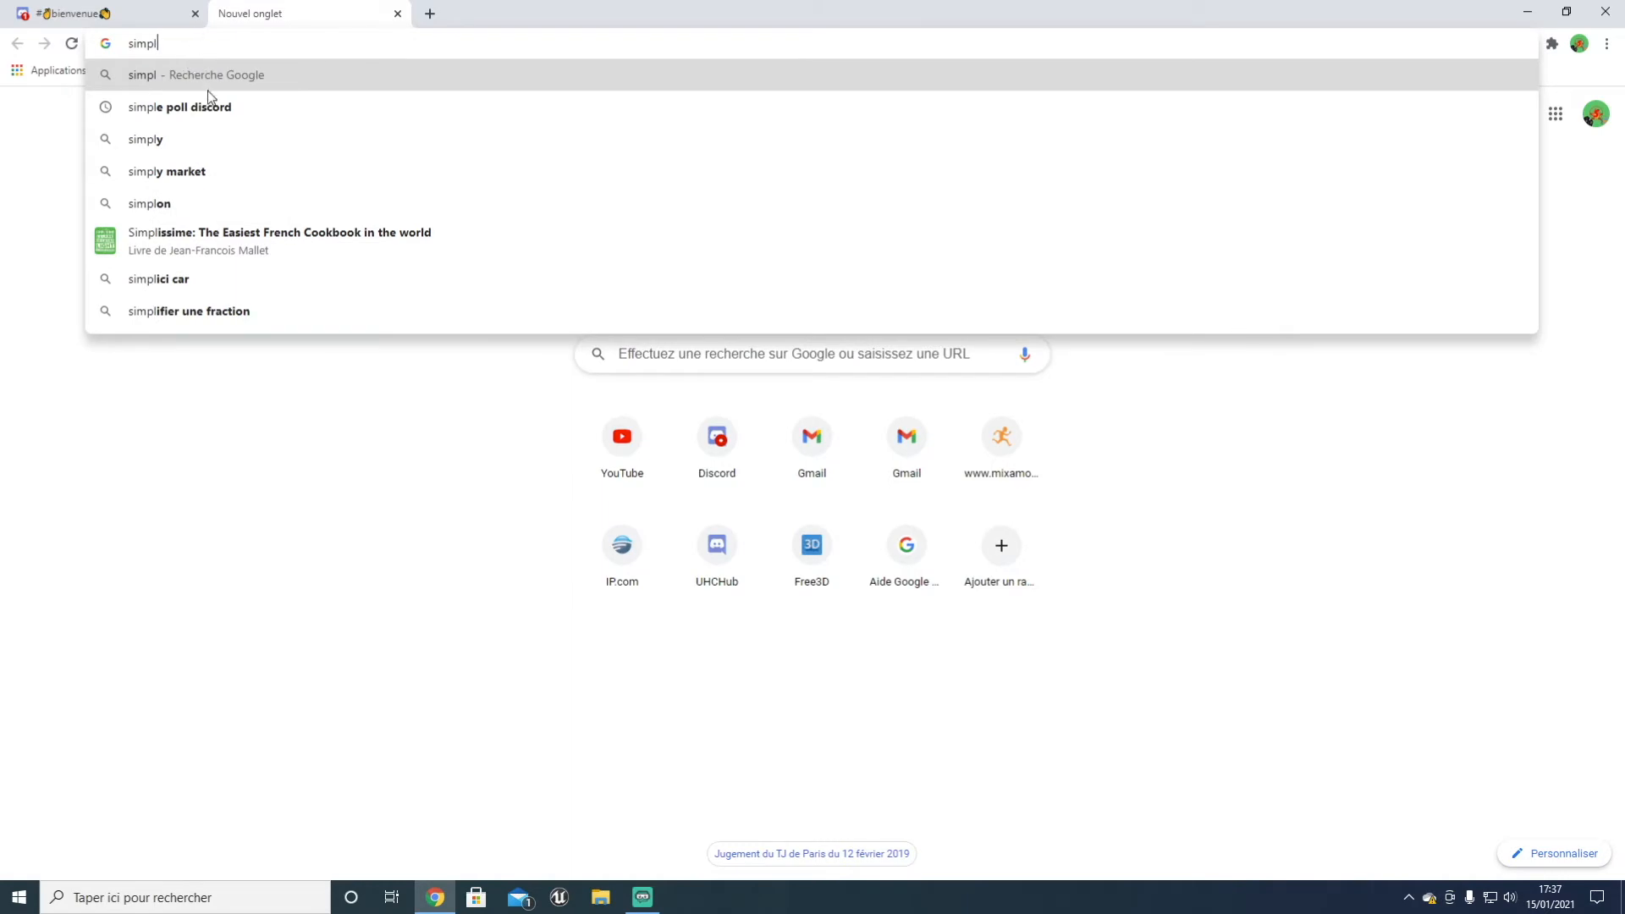
pyautogui.click(197, 103)
pyautogui.click(212, 272)
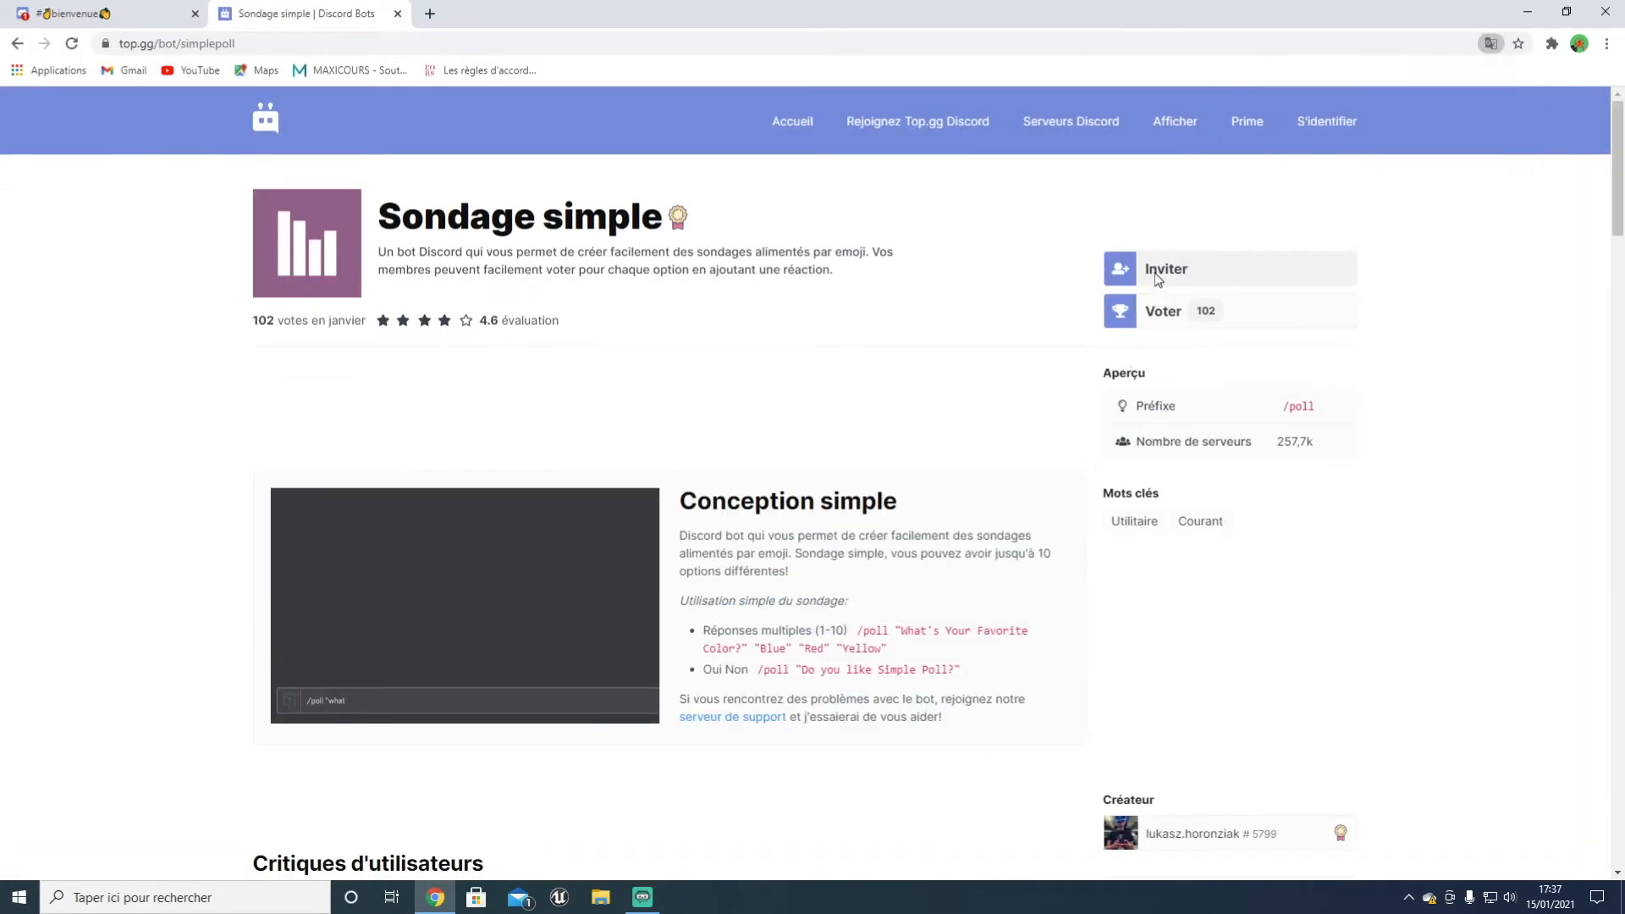
# Step: Invite the Simple Poll bot to the Tuto YouTube server, authorise all its requested permissions and complete the human verification
pyautogui.click(1154, 270)
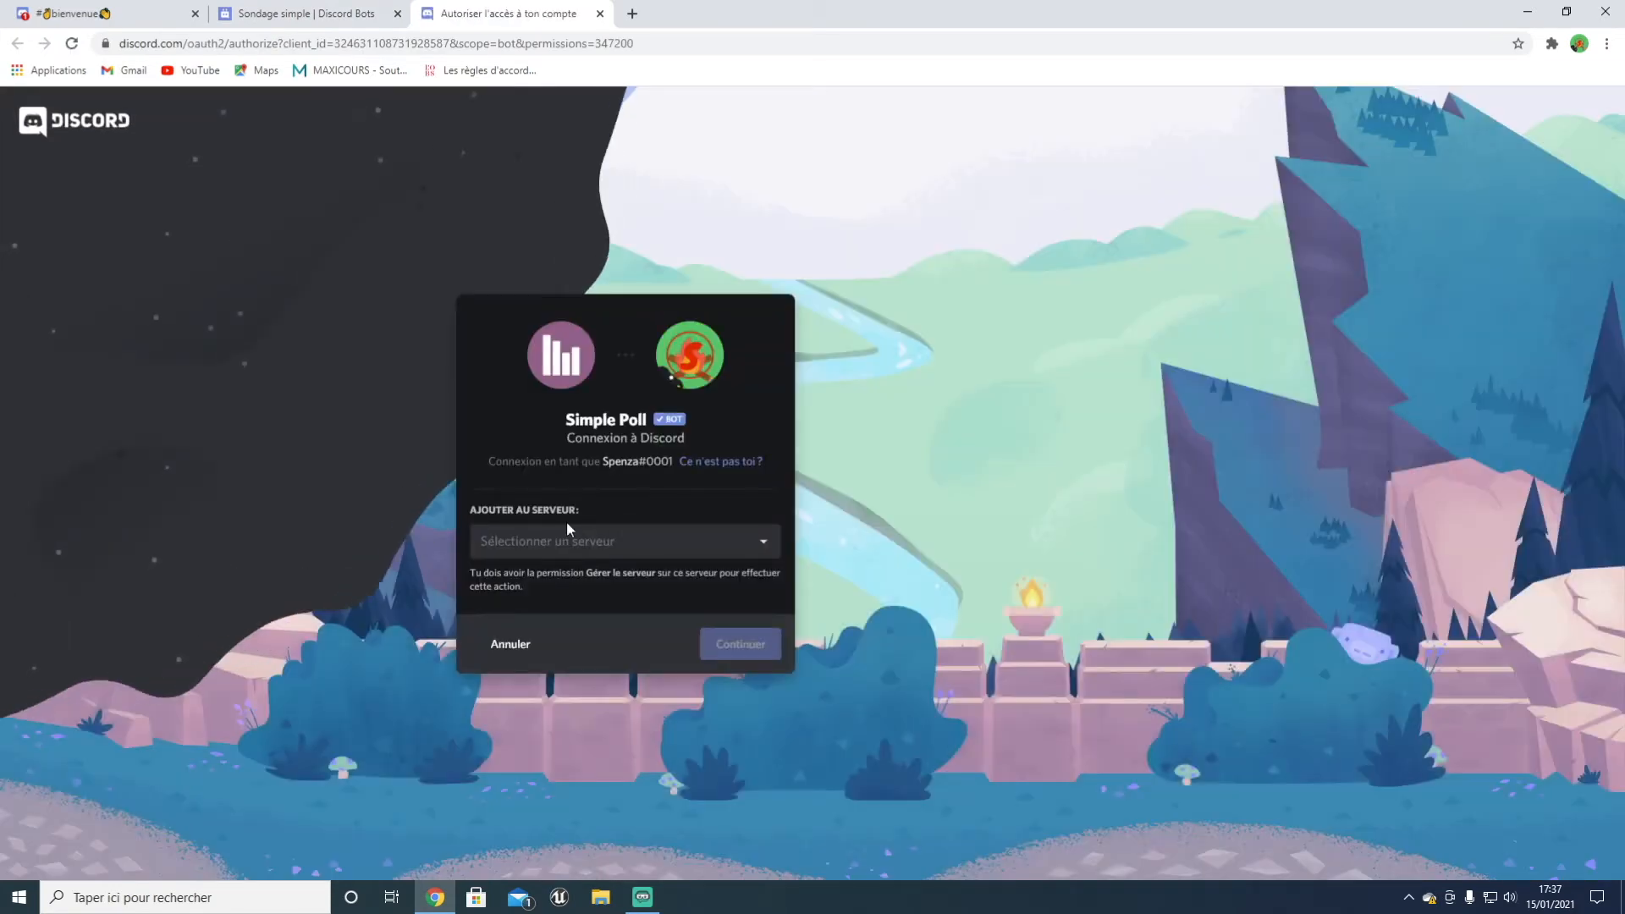
pyautogui.click(573, 540)
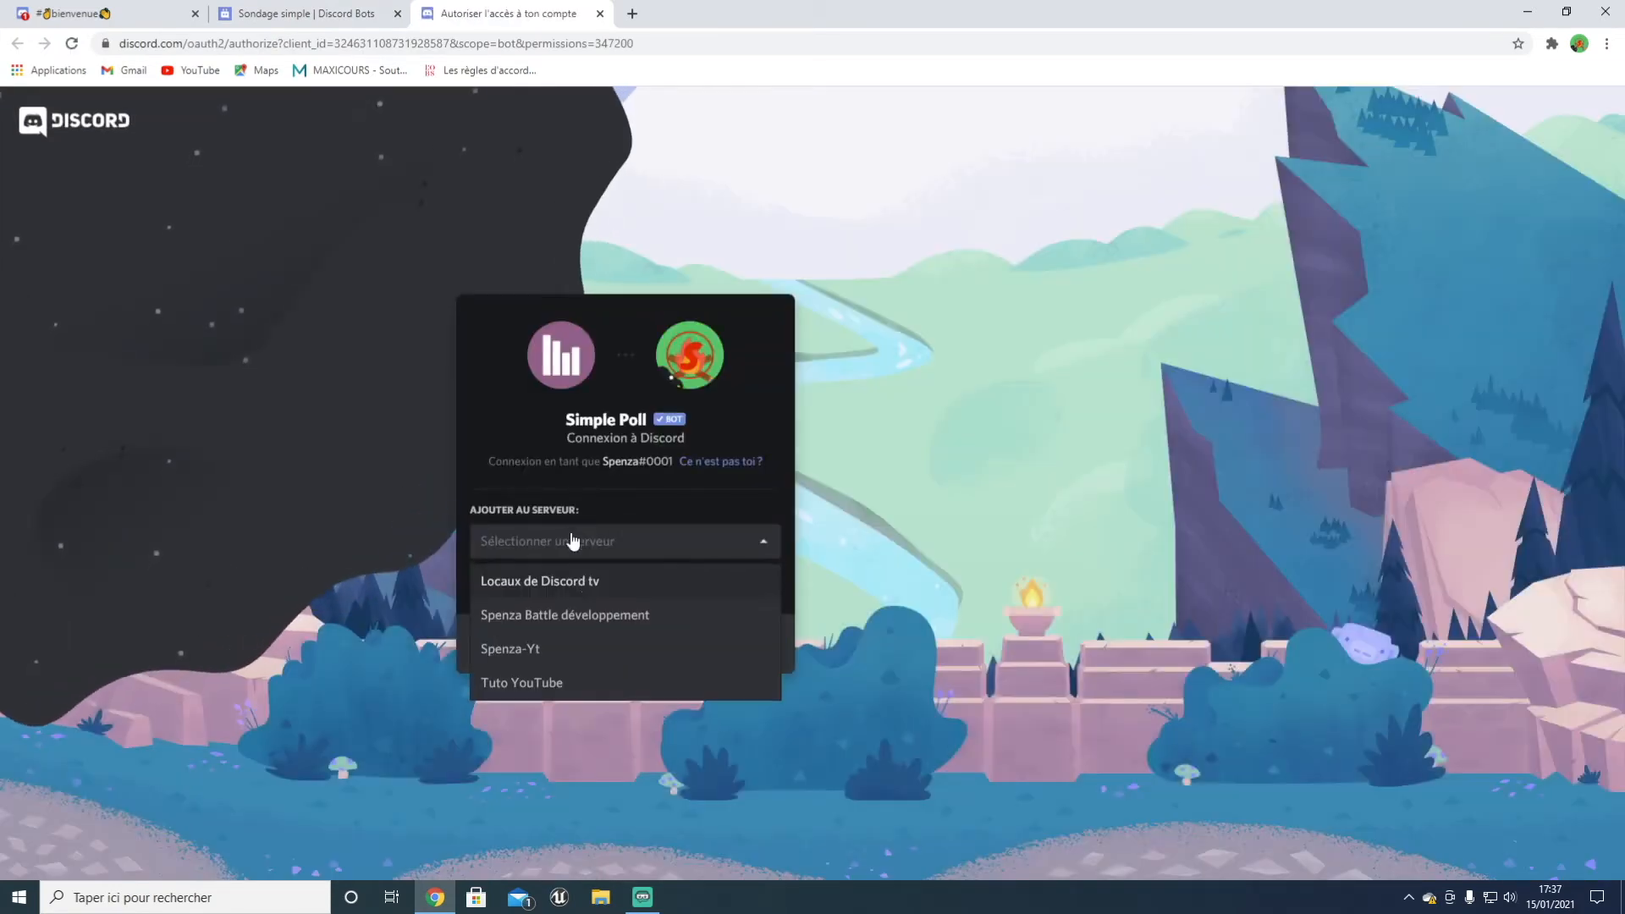
pyautogui.click(576, 673)
pyautogui.click(739, 647)
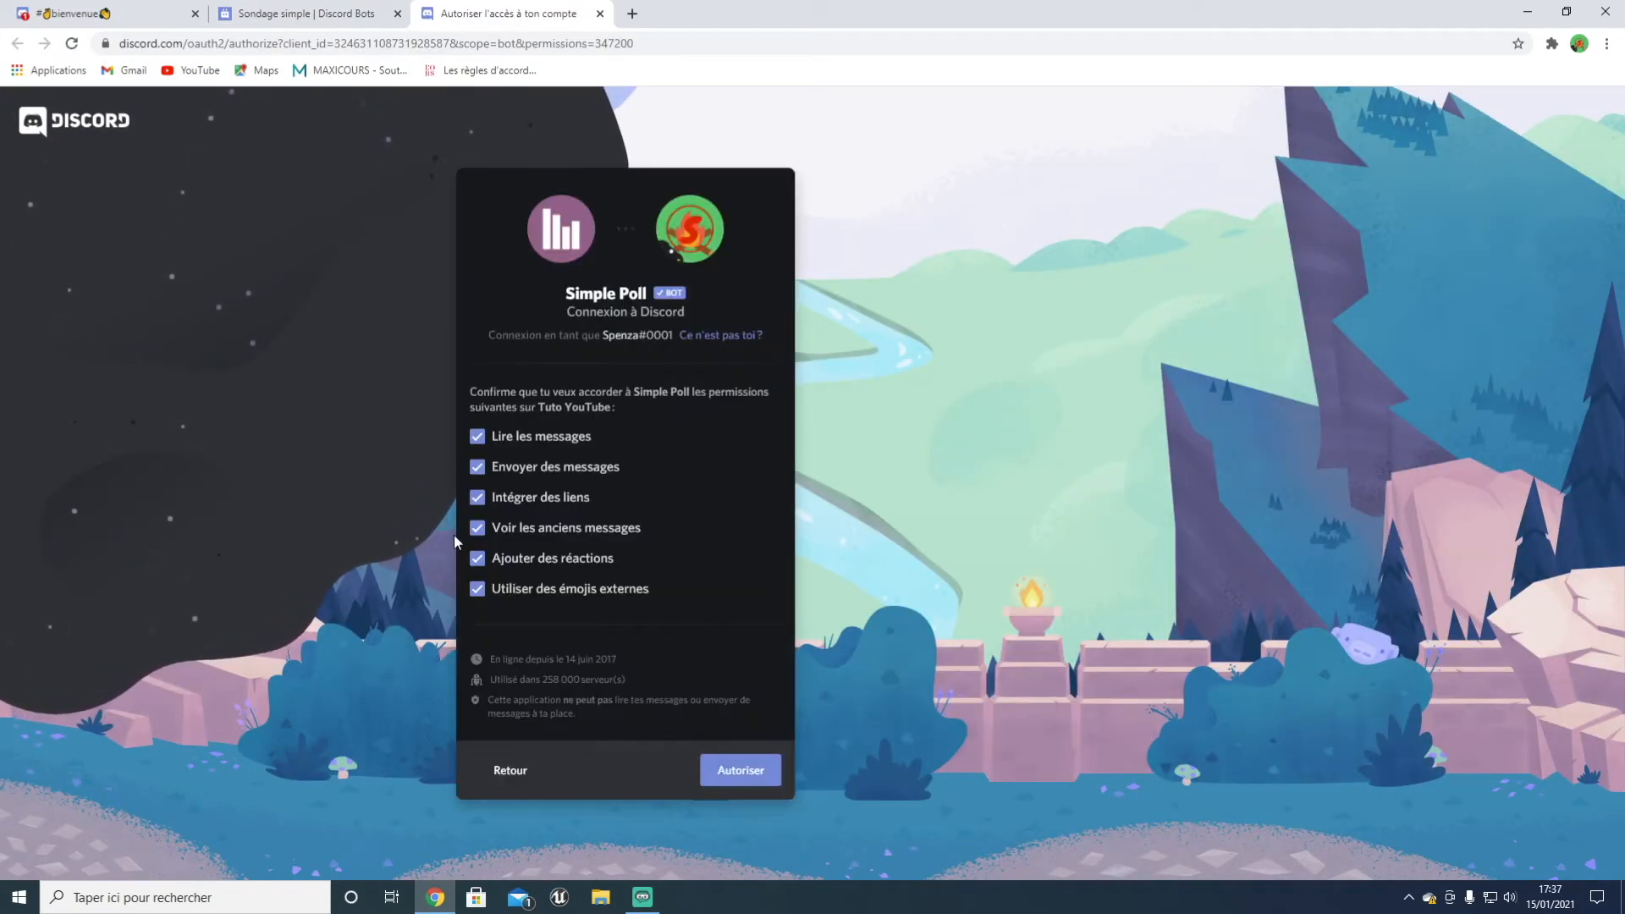
pyautogui.click(727, 775)
pyautogui.click(524, 595)
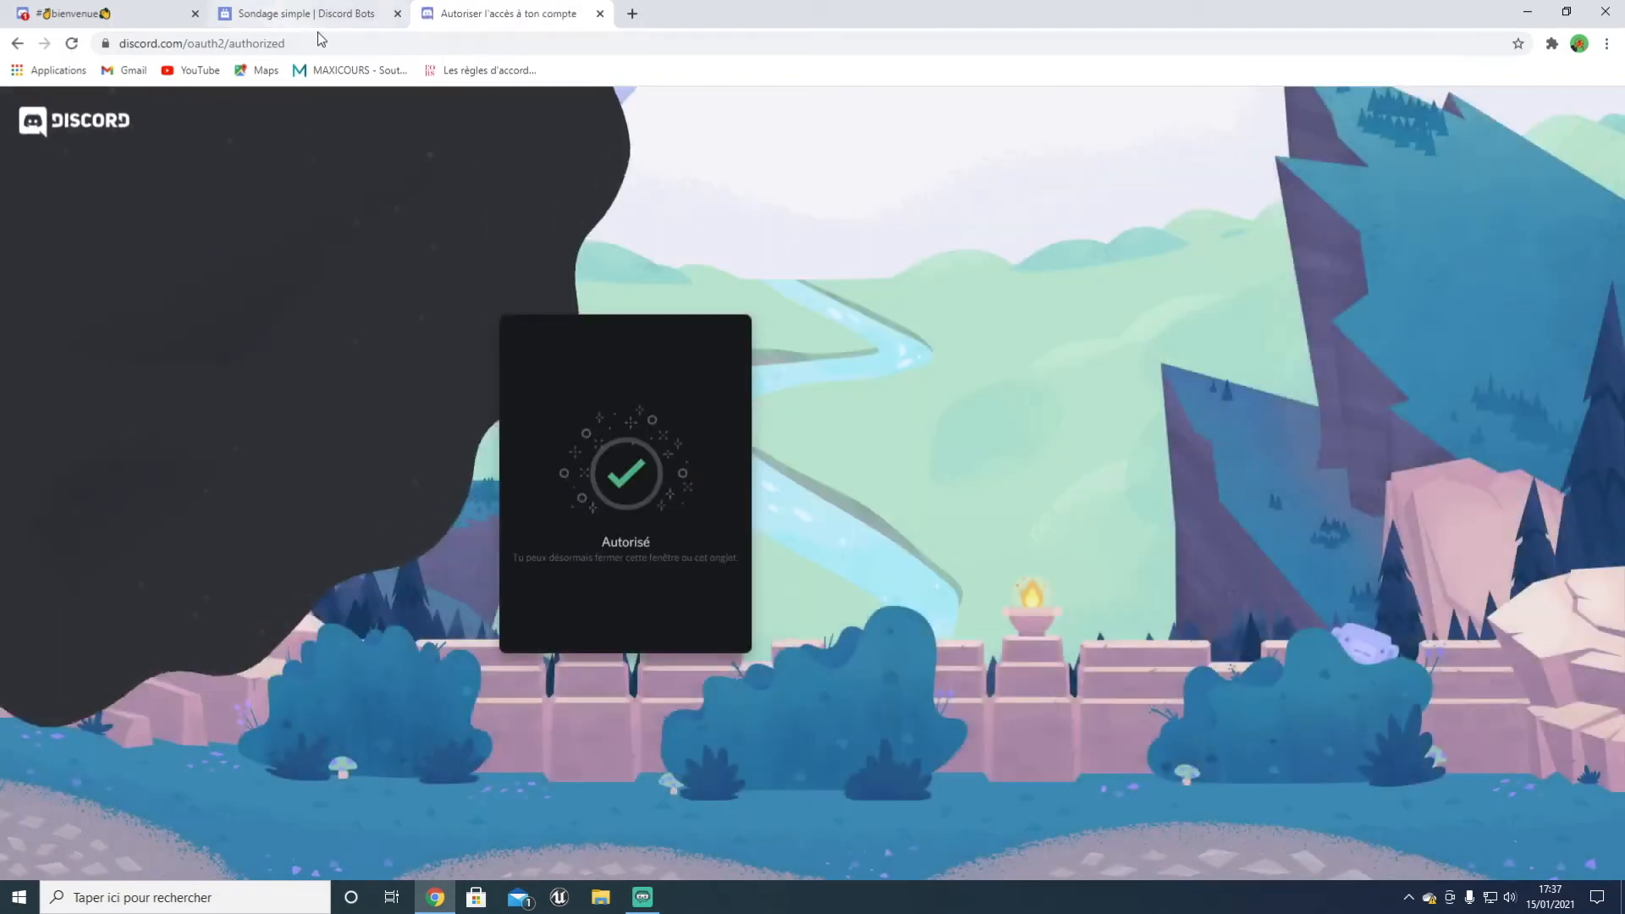
# Step: In Tuto YouTube's vérification channel, remove the non-vérifié role from the Simple Poll bot and assign it the Bot role
pyautogui.click(343, 18)
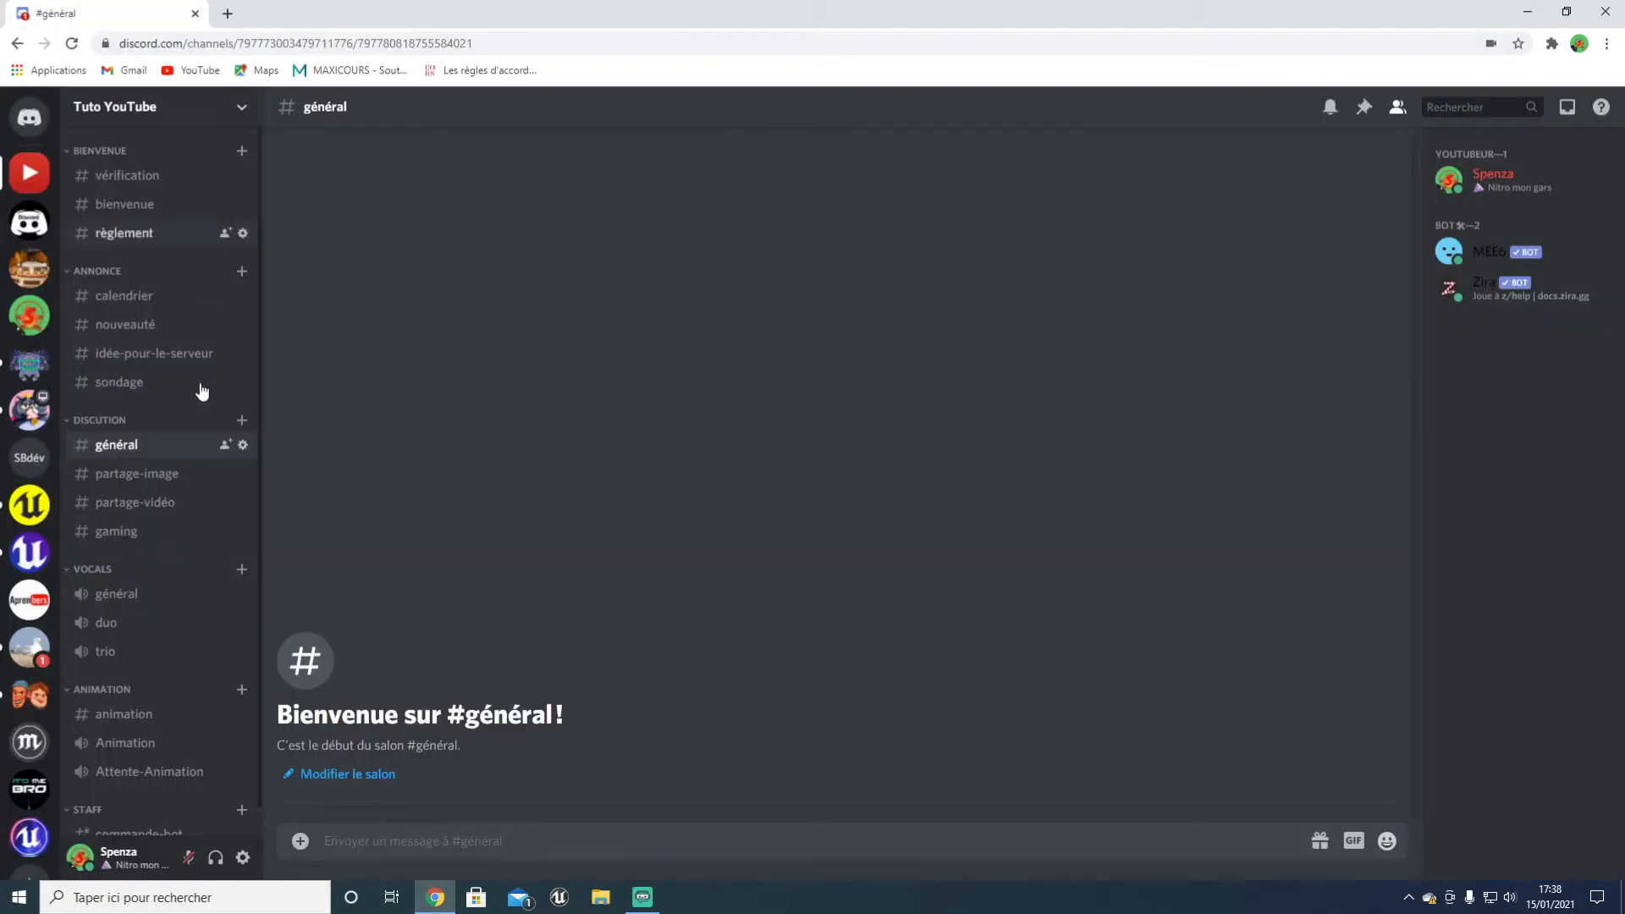
pyautogui.click(184, 175)
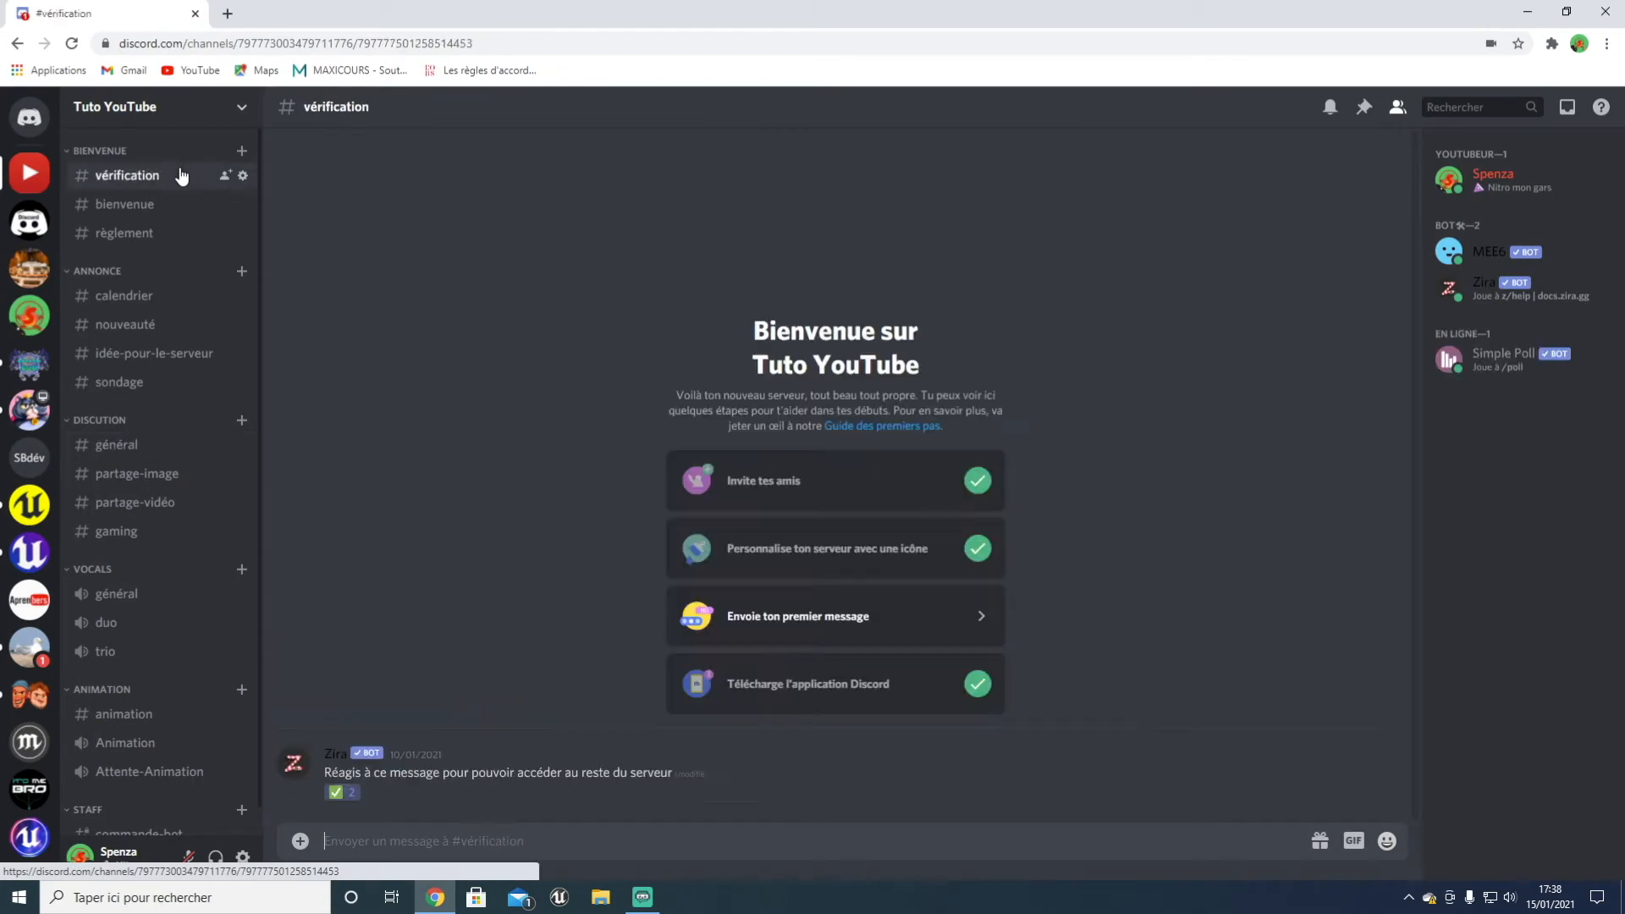
pyautogui.click(1511, 364)
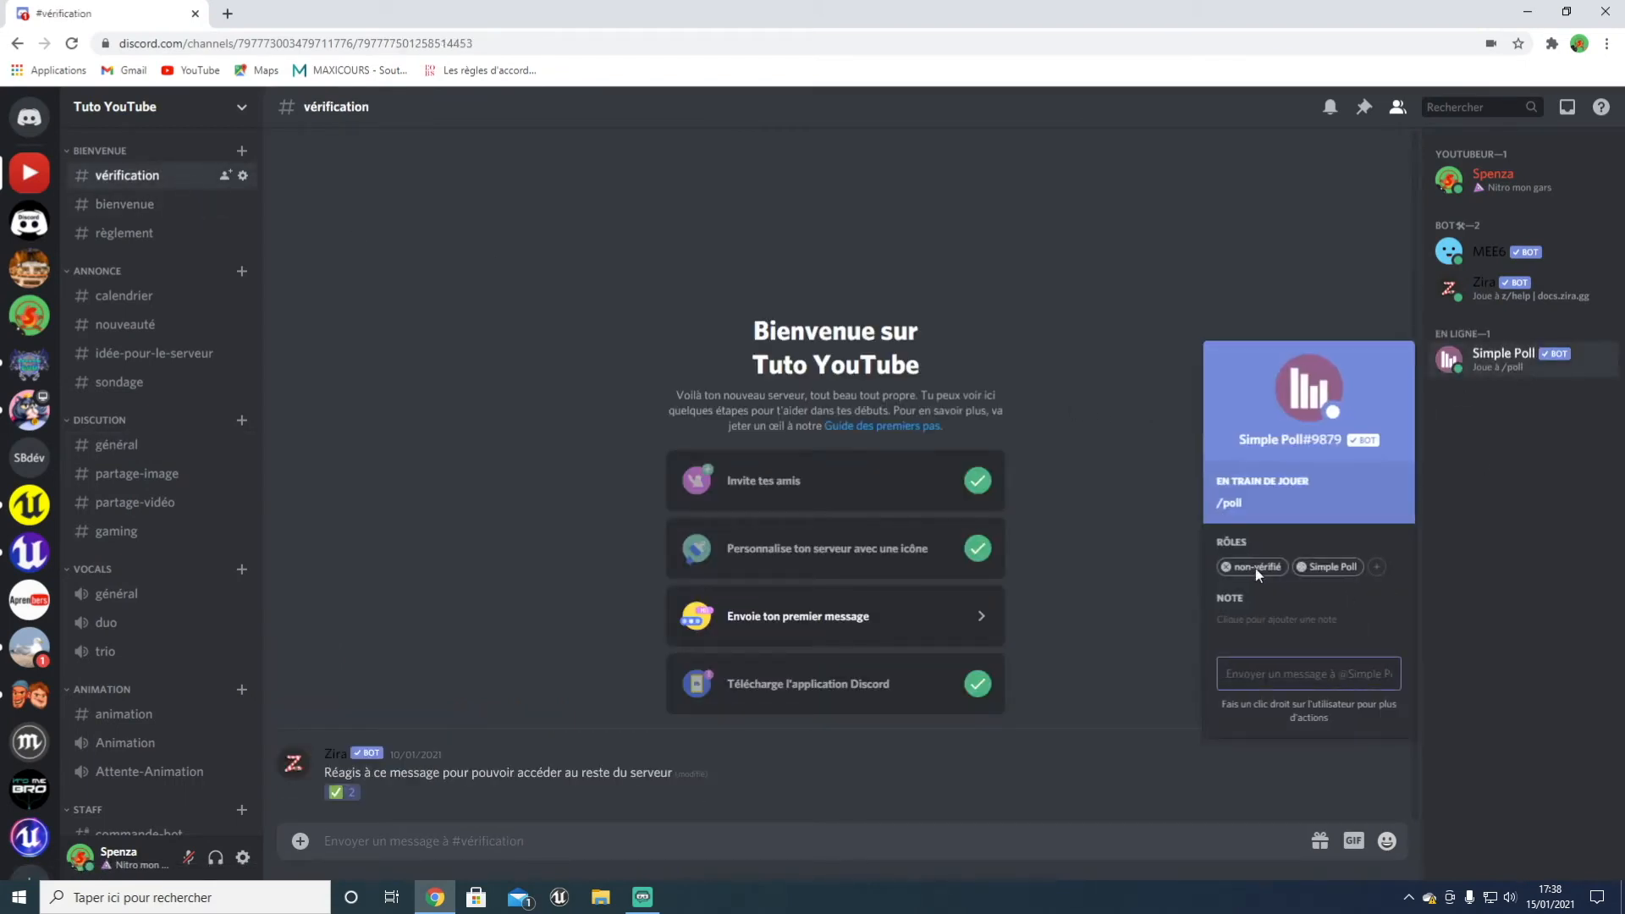
pyautogui.click(1226, 566)
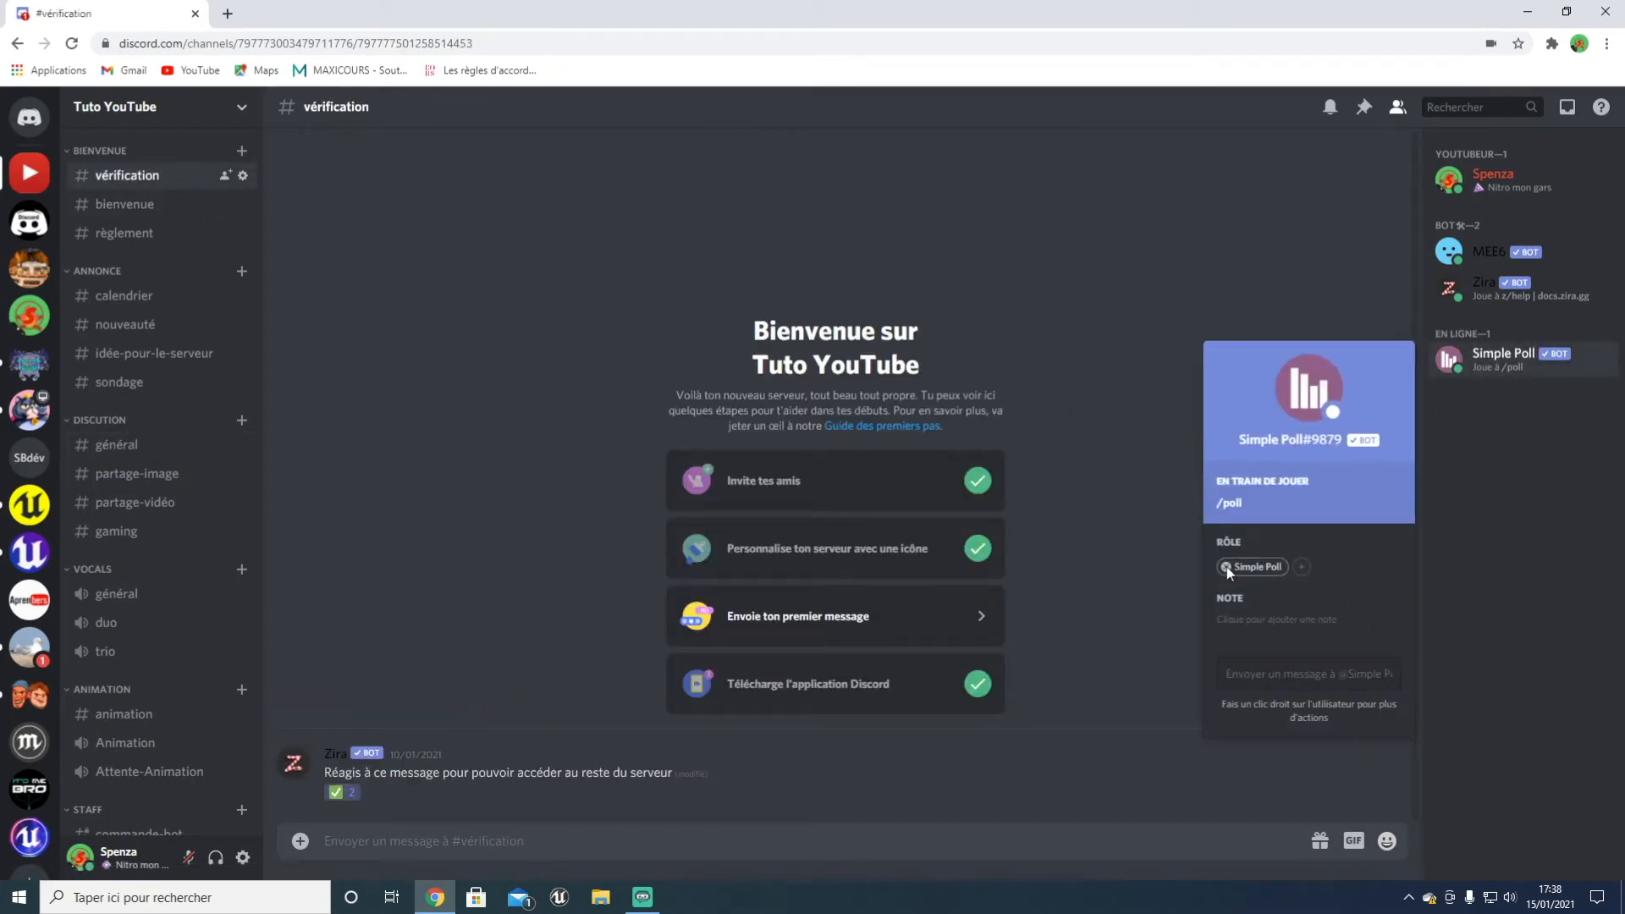
pyautogui.click(1302, 566)
pyautogui.scroll(-1, 1242, 814)
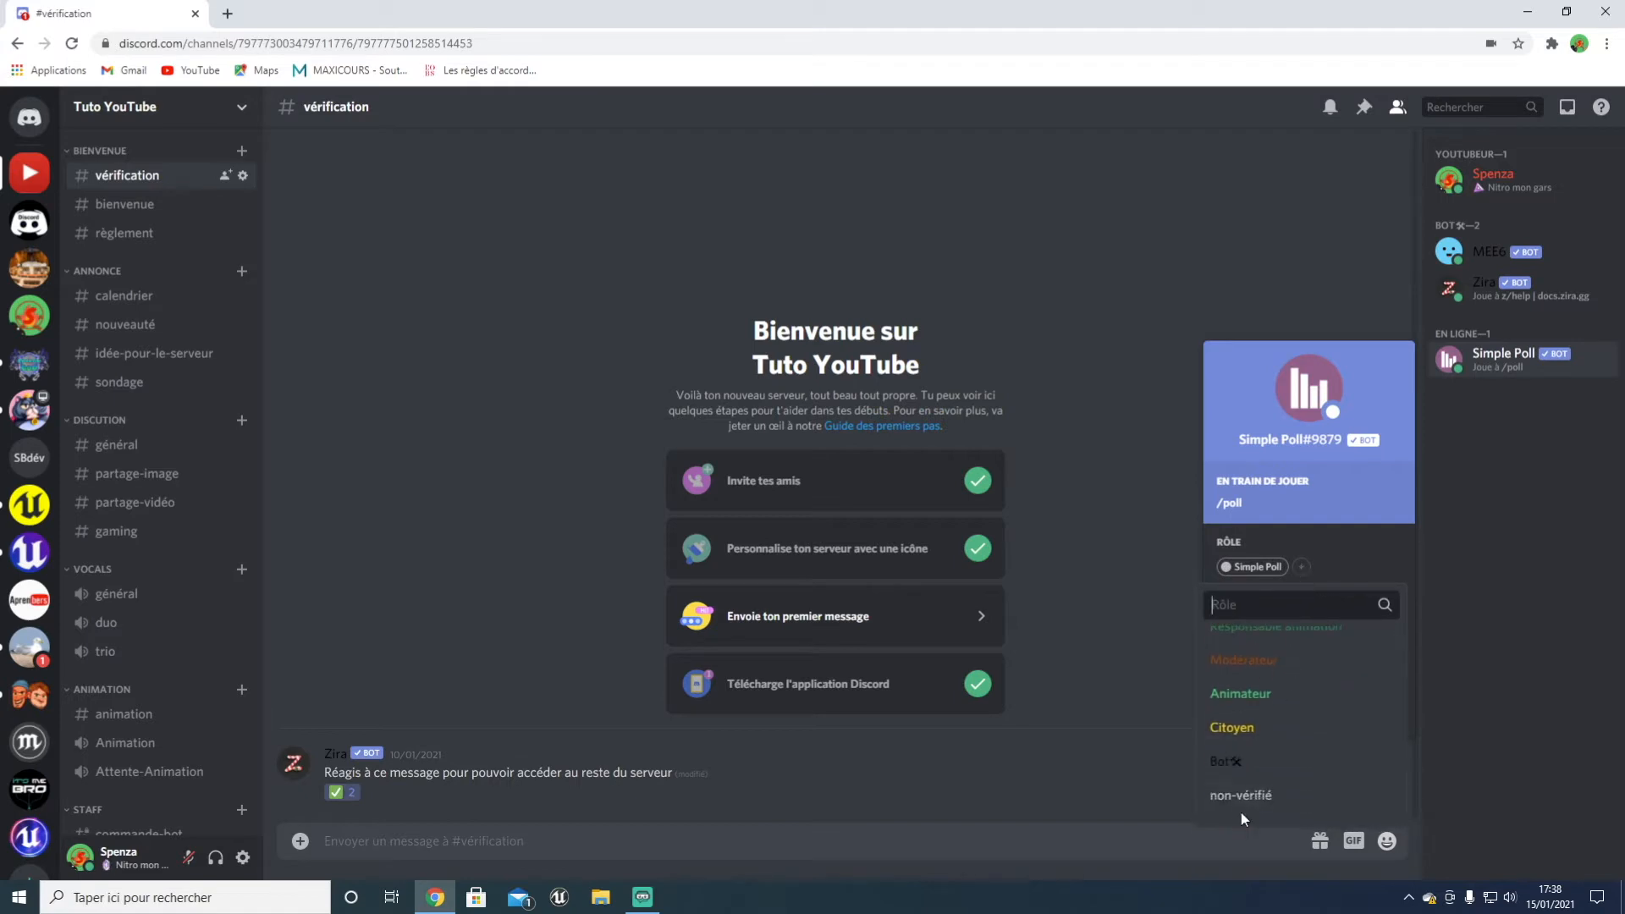
pyautogui.click(1244, 761)
pyautogui.click(1496, 601)
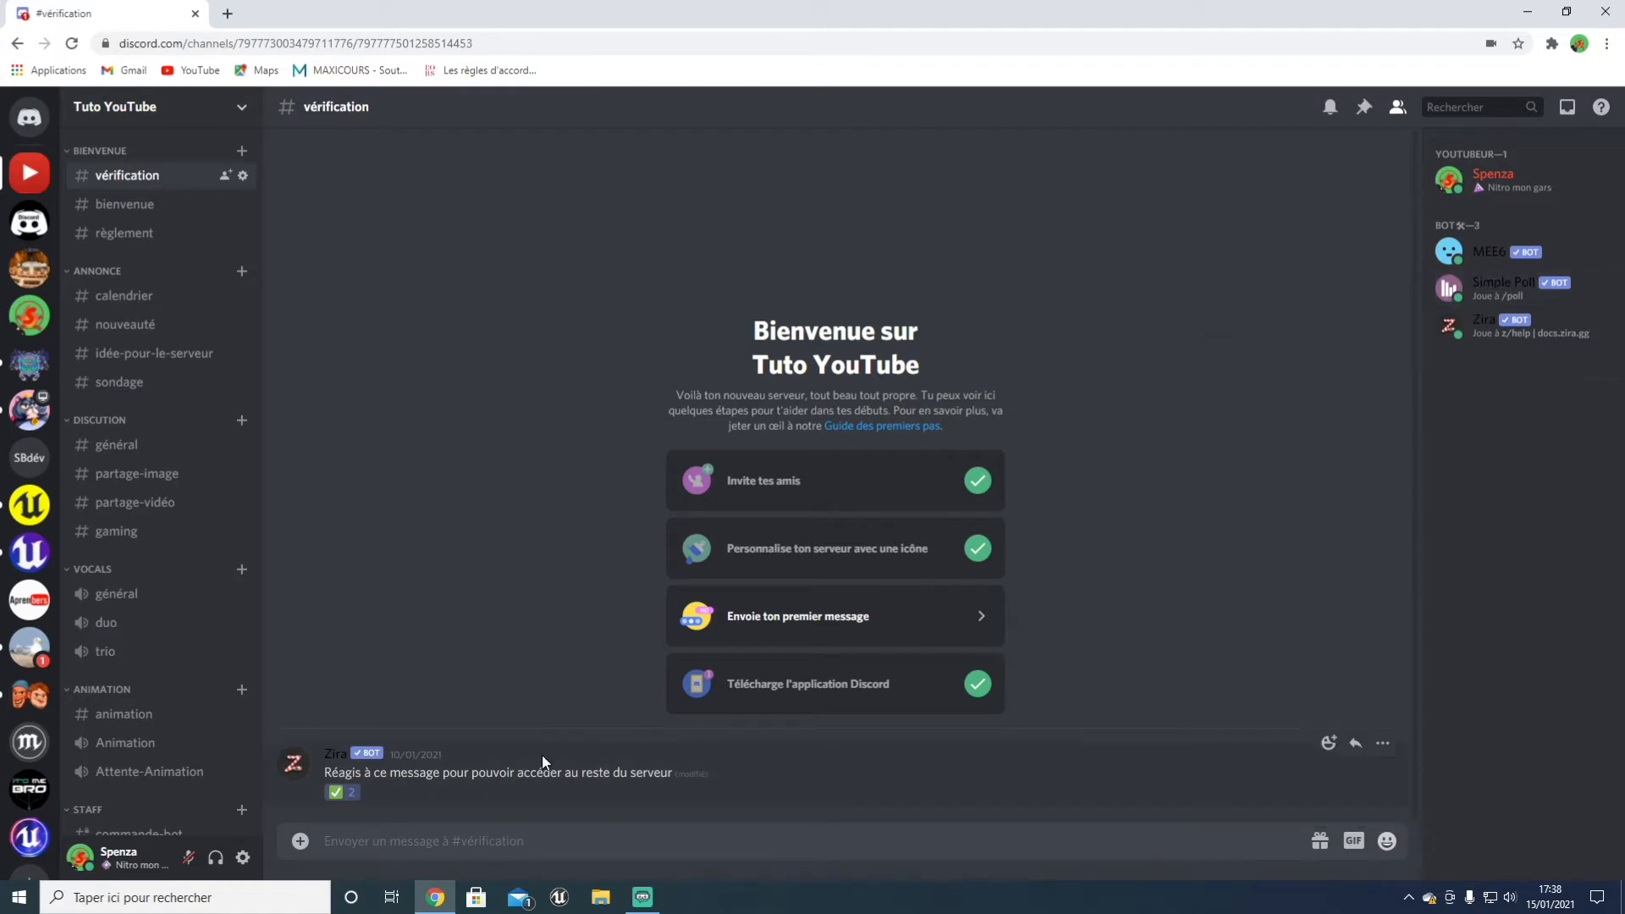
# Step: In the server's role settings, move the Simple Poll role up between MEE6 and Zira
pyautogui.click(116, 444)
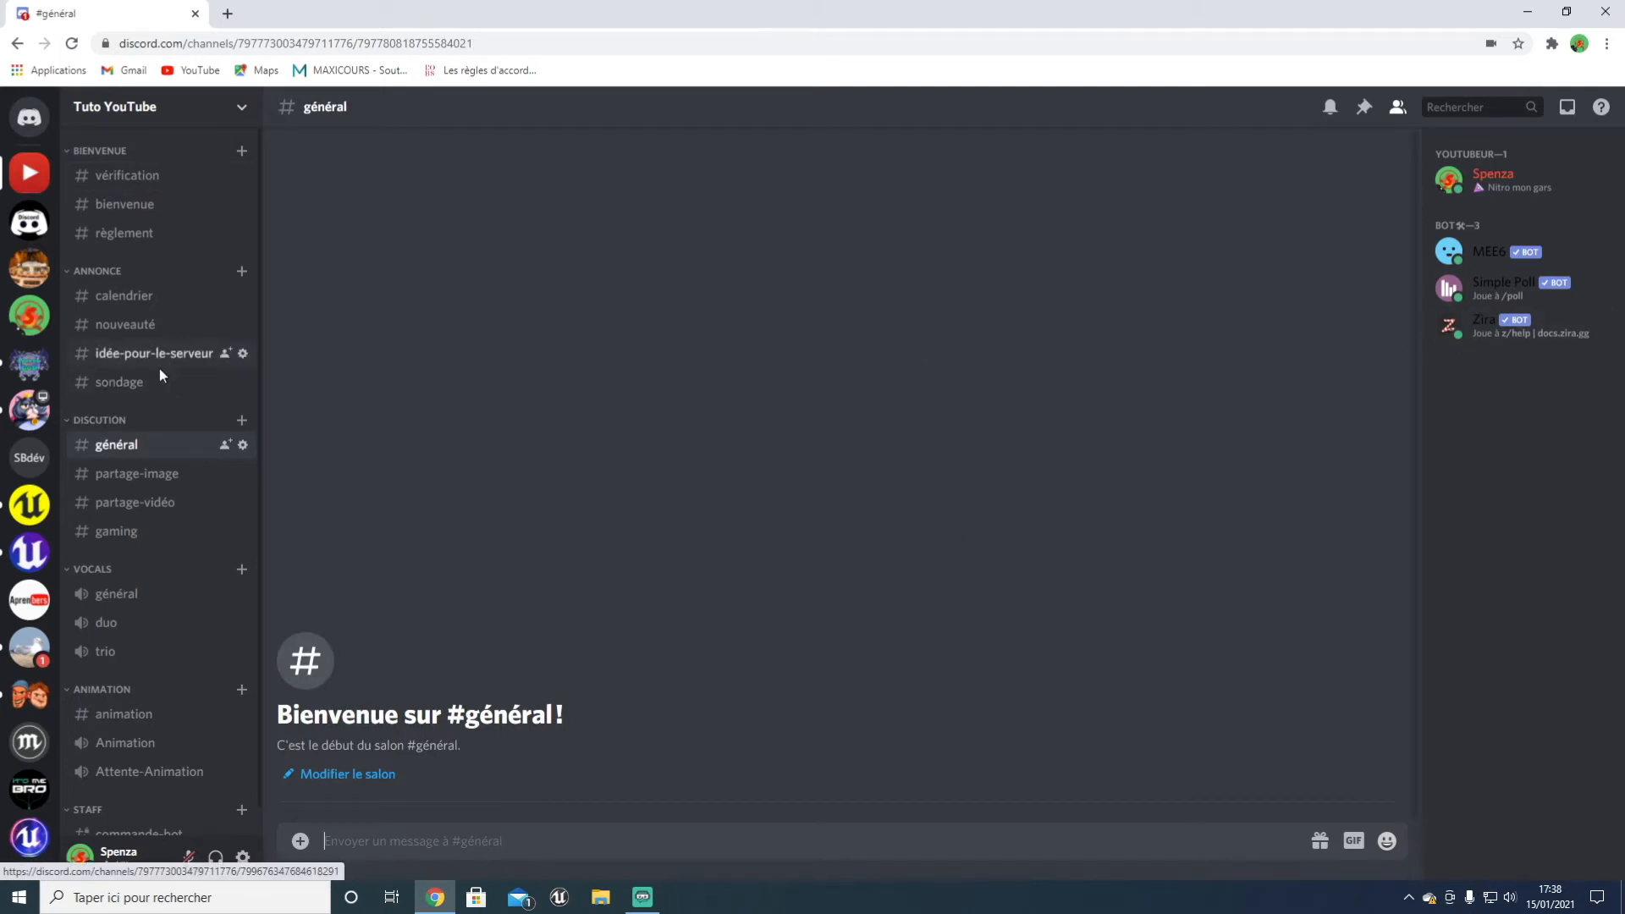
pyautogui.click(121, 109)
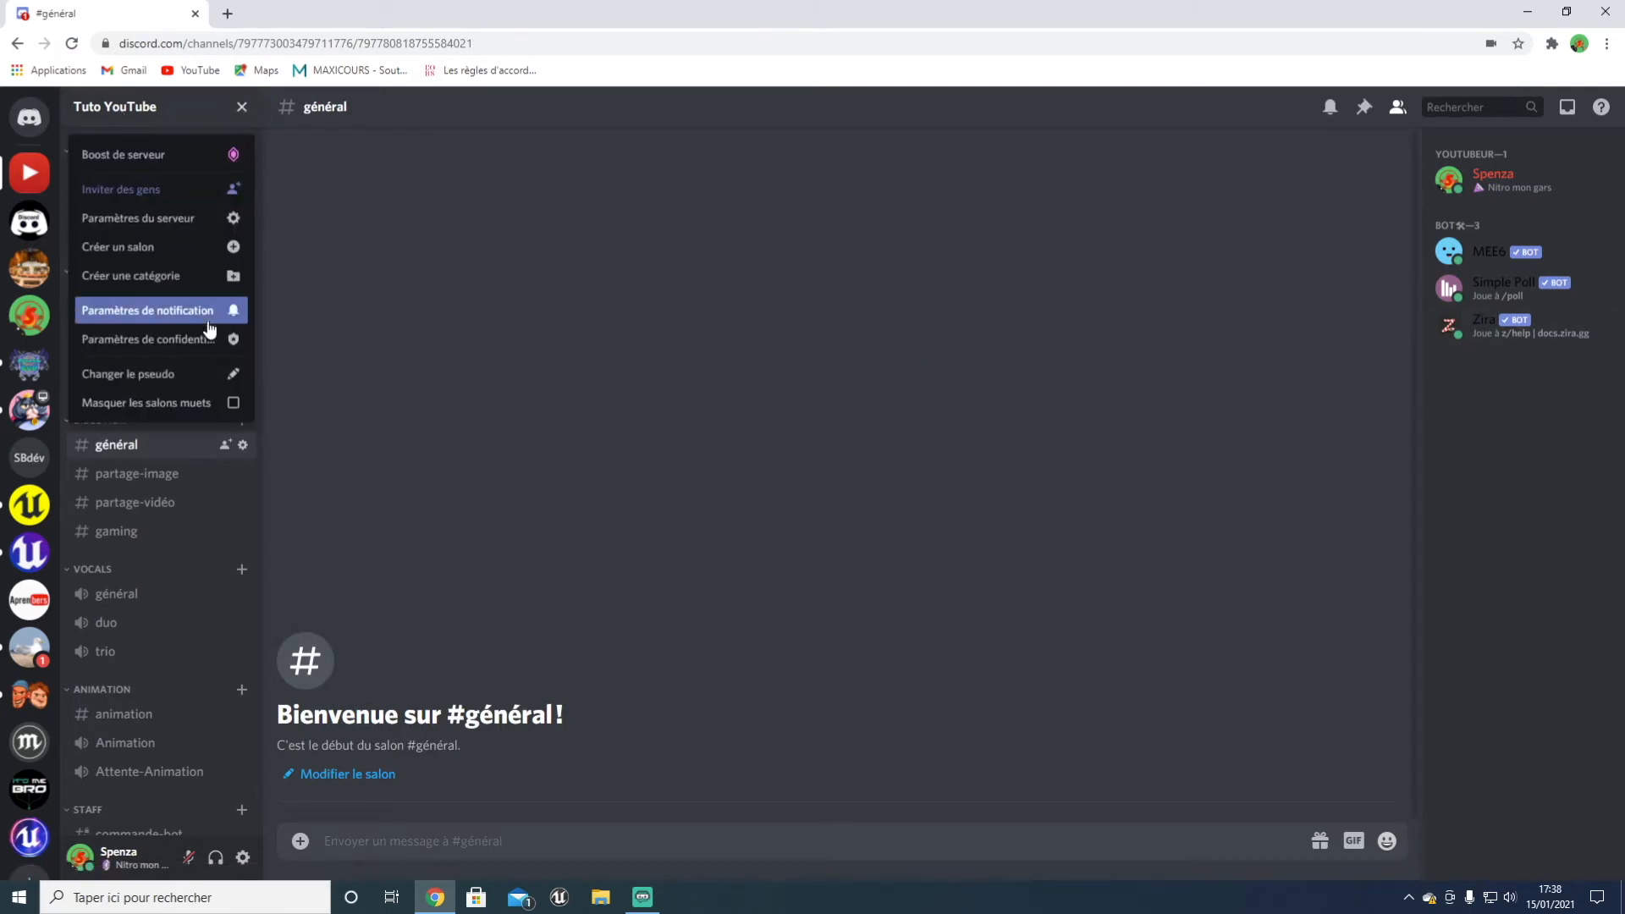
pyautogui.click(167, 220)
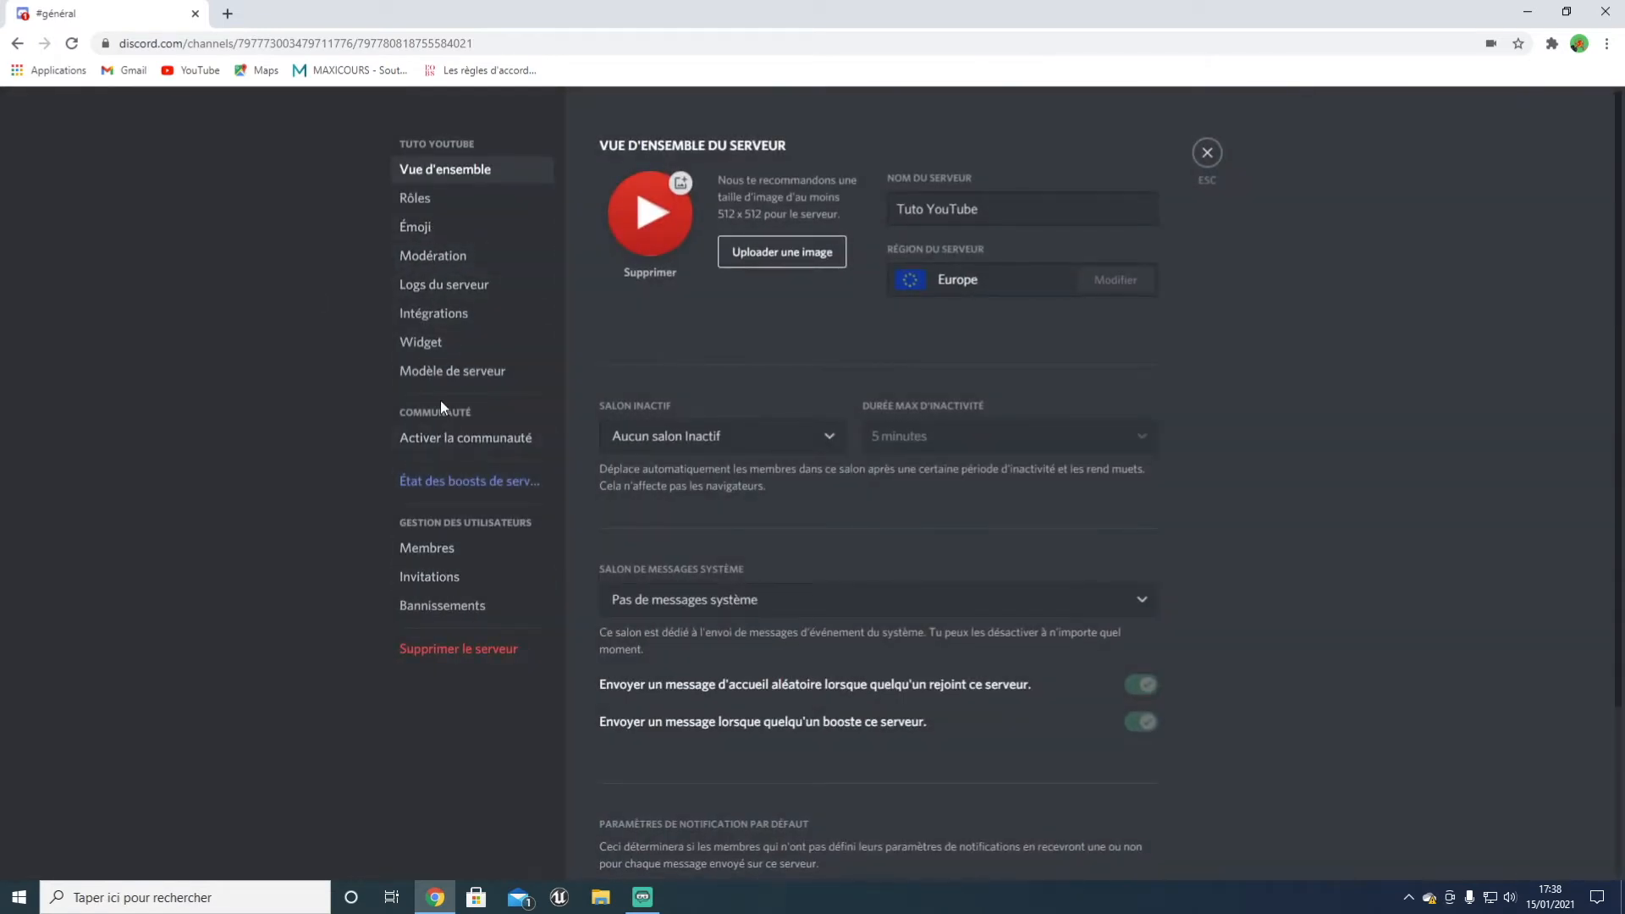
pyautogui.click(432, 198)
pyautogui.moveTo(655, 455); pyautogui.dragTo(658, 207)
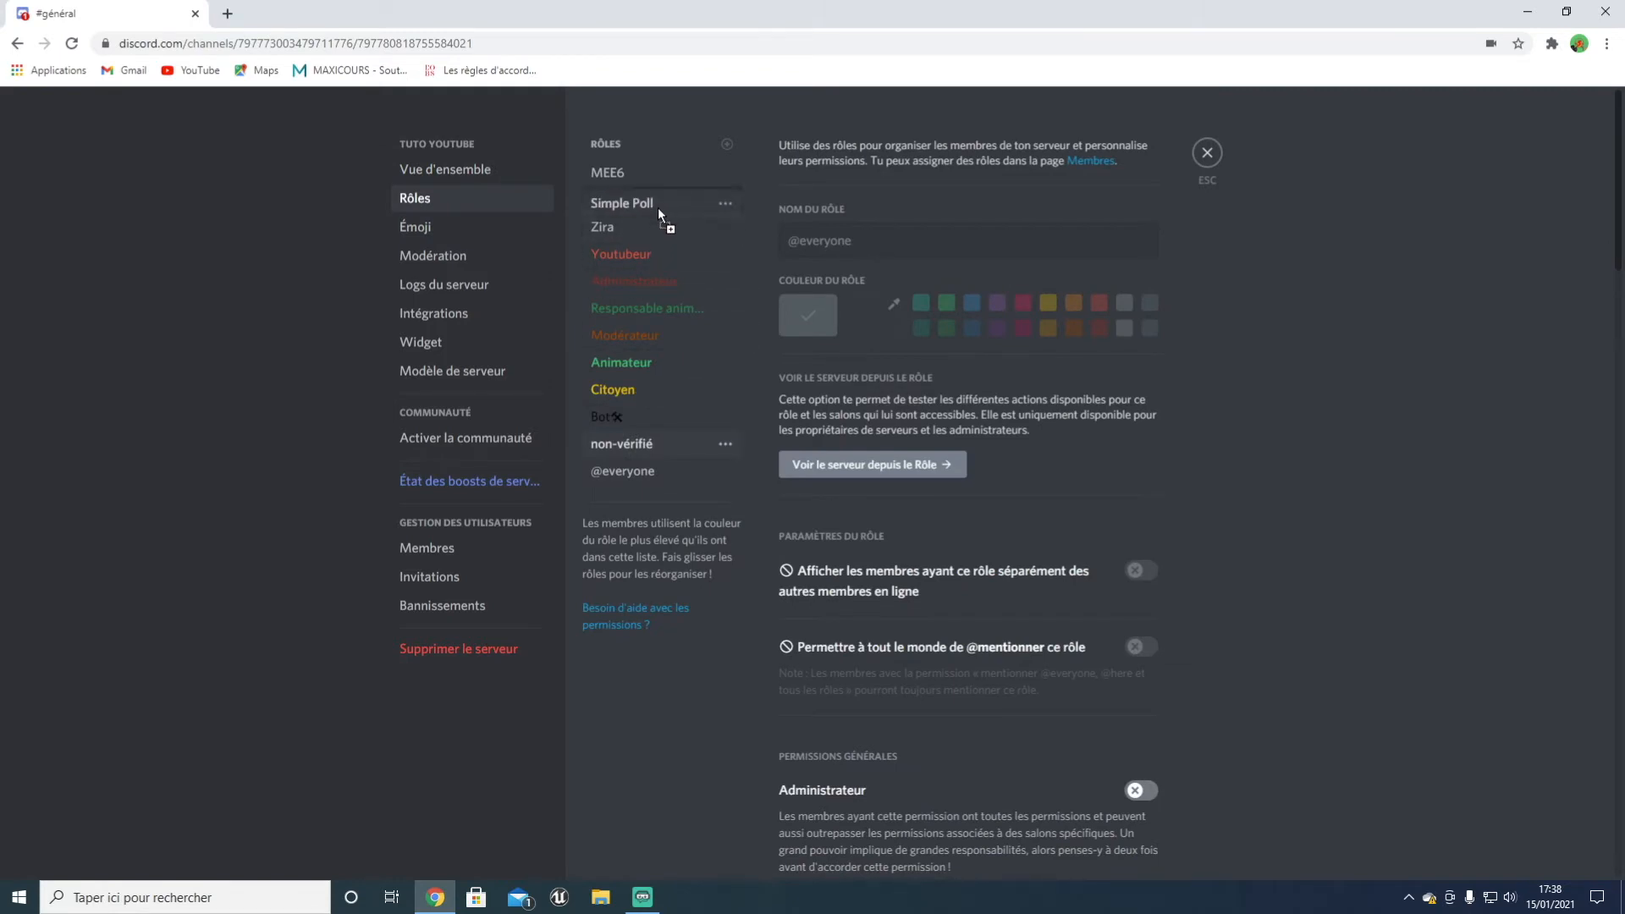
# Step: Save the changed role order and leave the server settings
pyautogui.click(1049, 842)
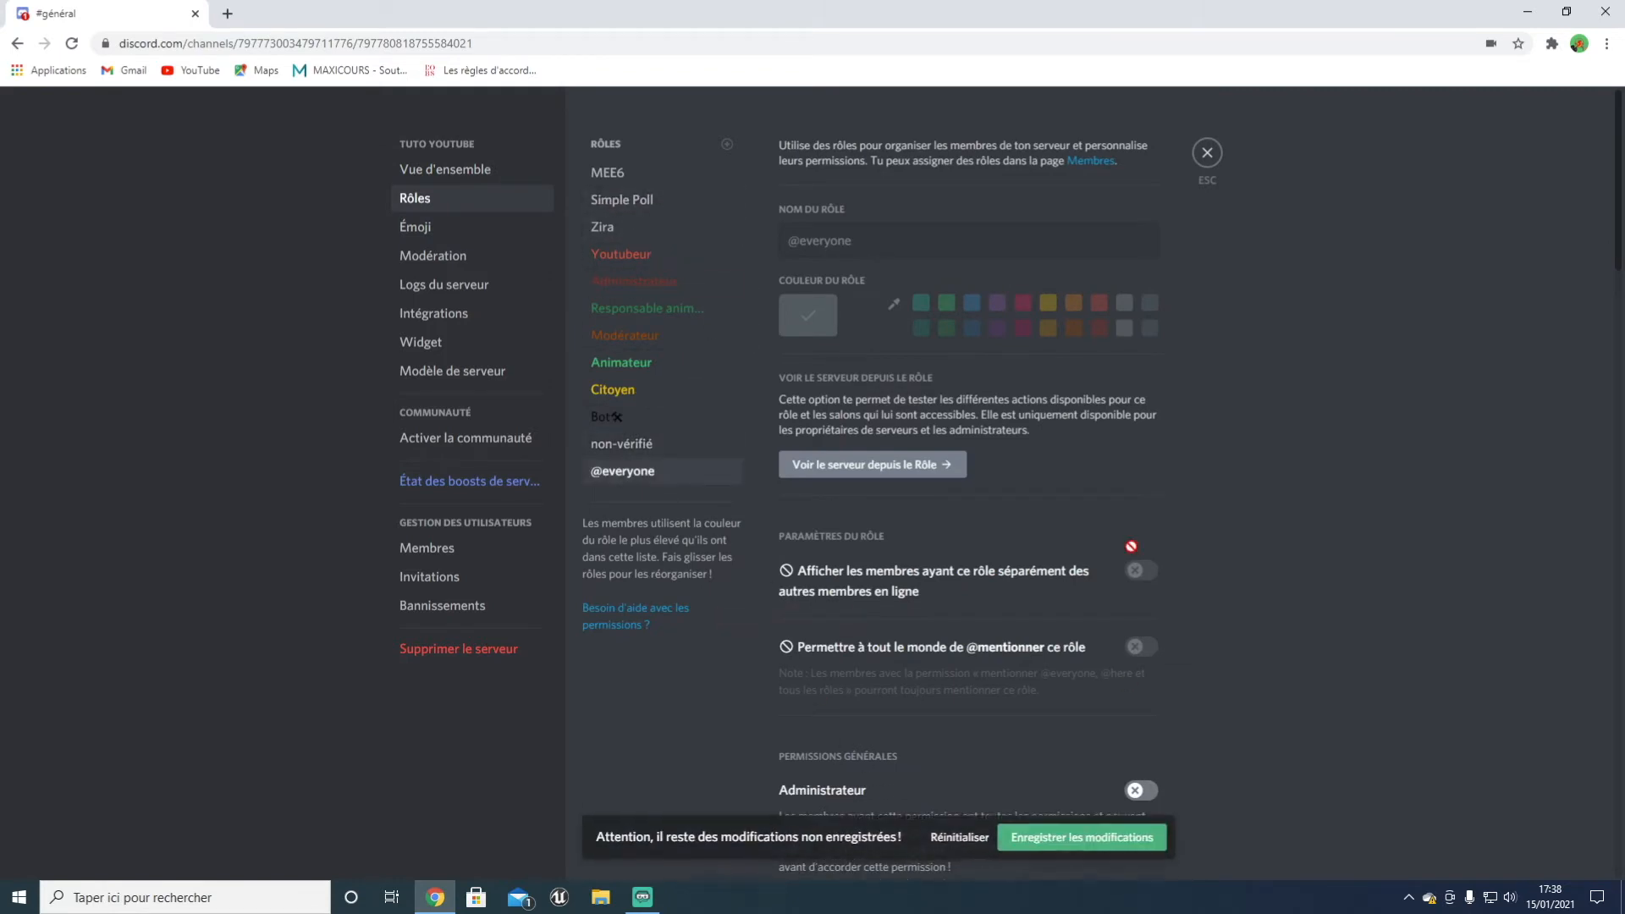
pyautogui.click(1207, 153)
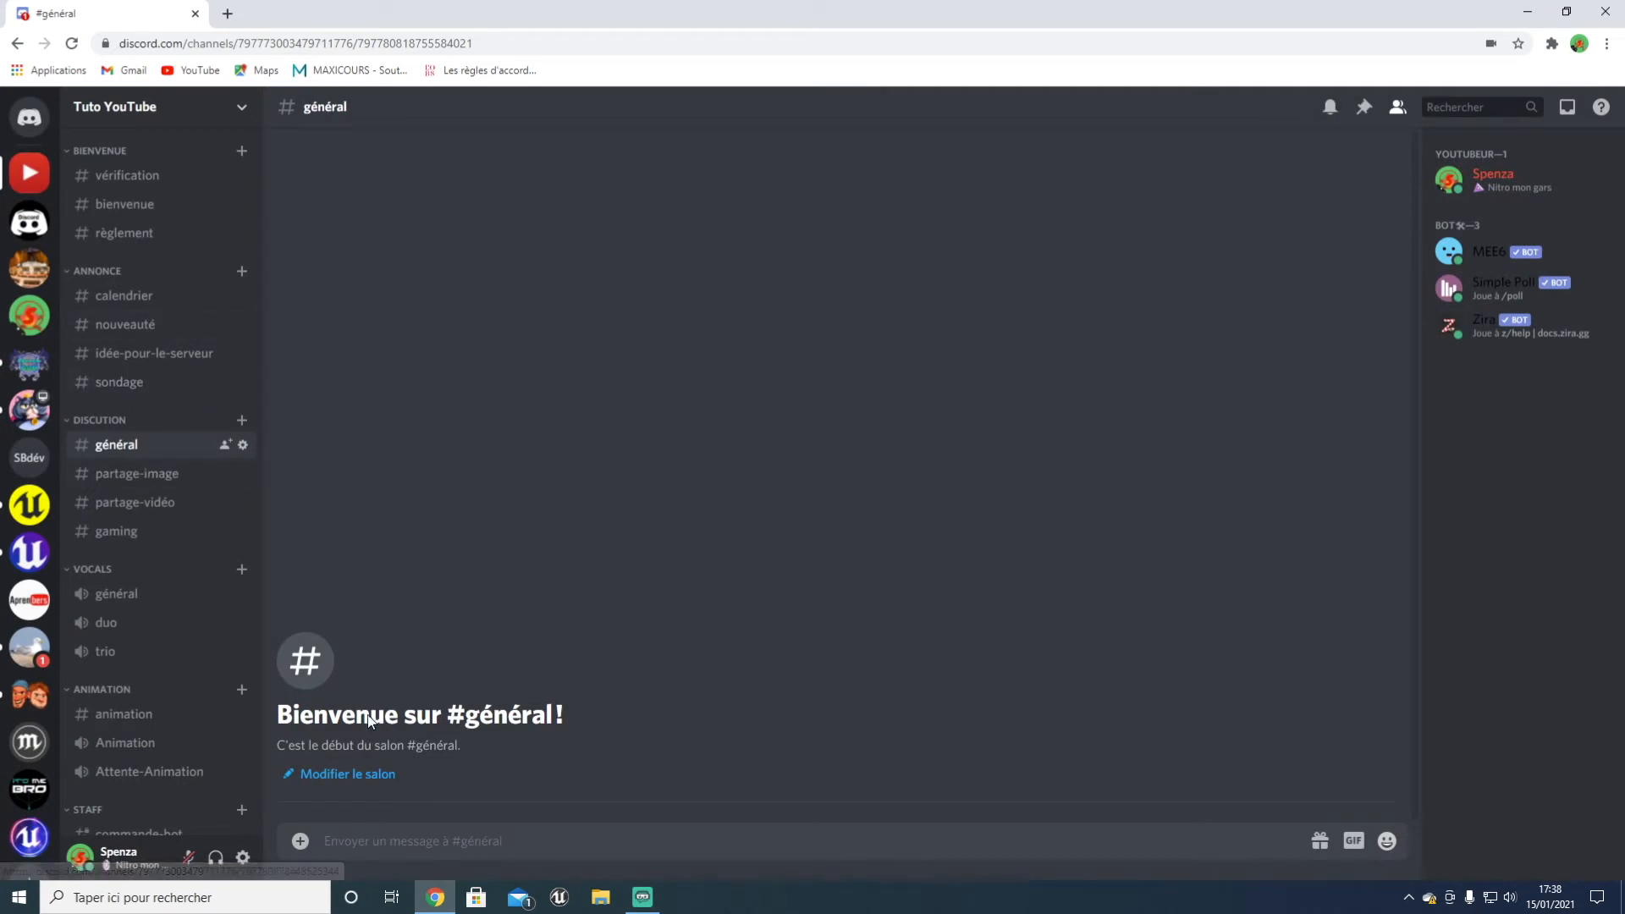
# Step: Send the command /poll "Bonjour" in the commande-bot channel to create a yes/no poll
pyautogui.scroll(-1, 178, 769)
pyautogui.click(161, 806)
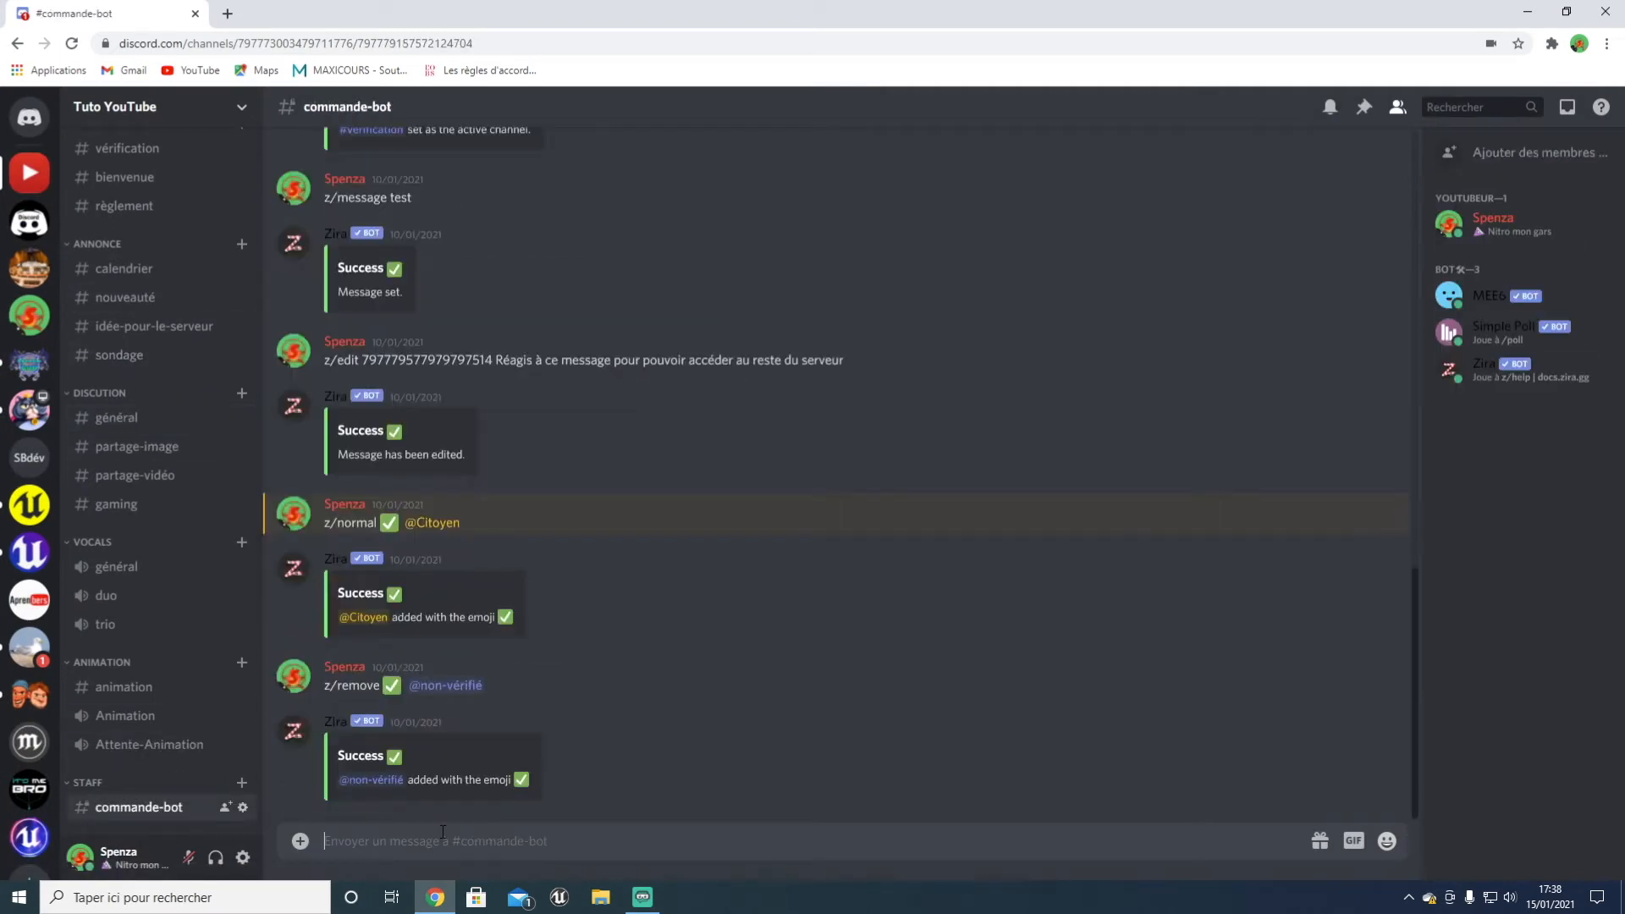
pyautogui.write('/poll')
pyautogui.press('F11')
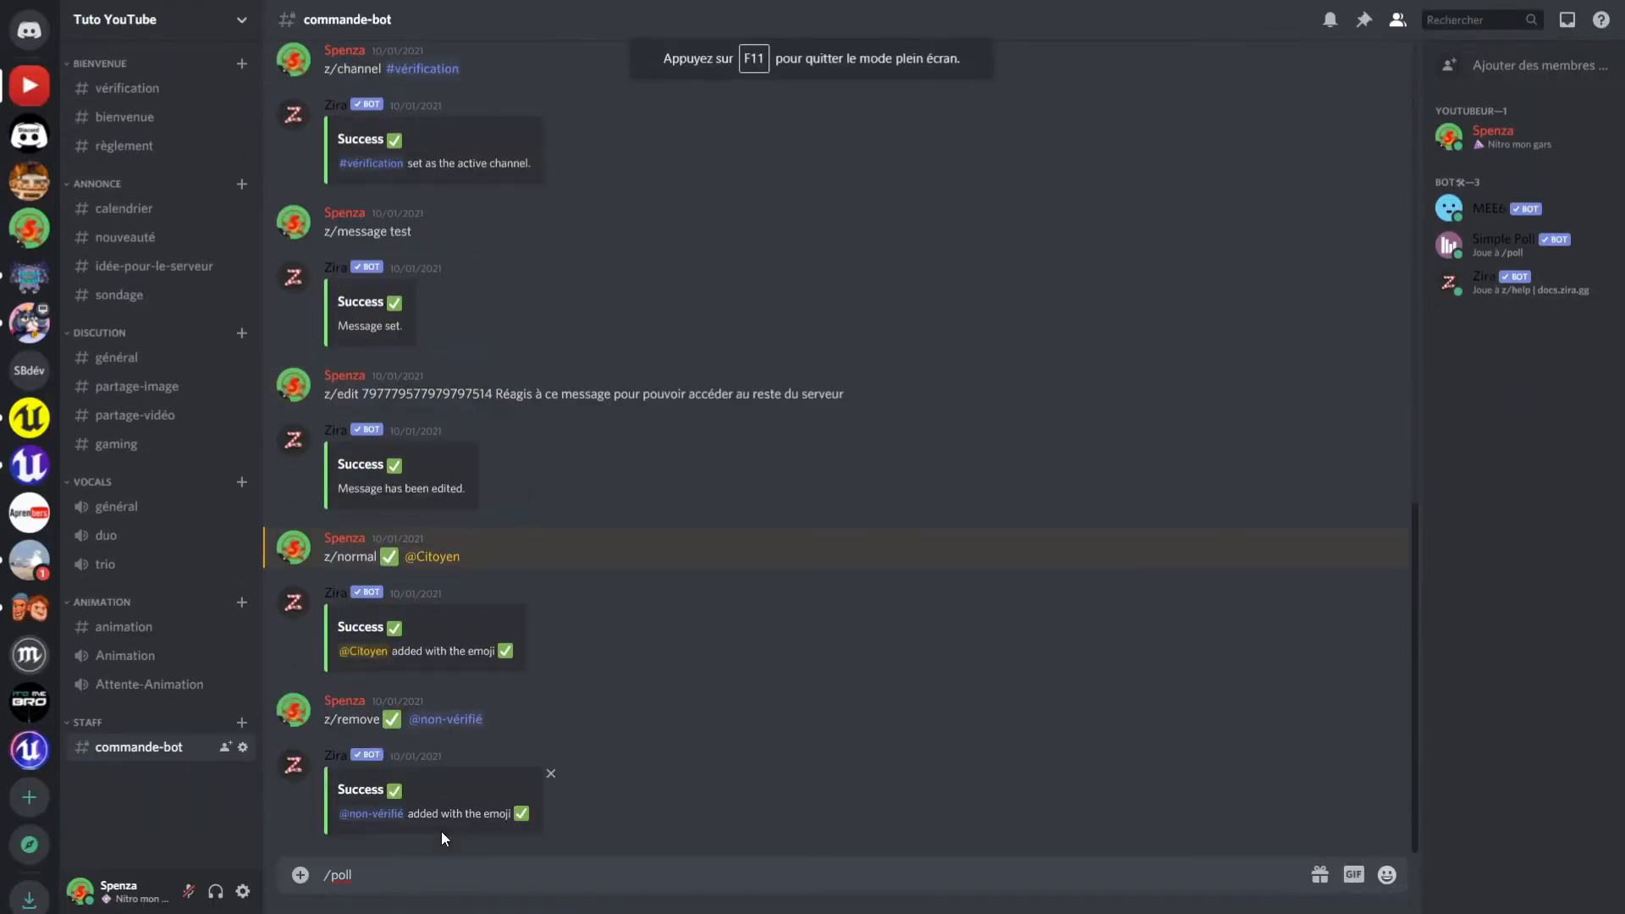
pyautogui.press('F12')
pyautogui.press('F11')
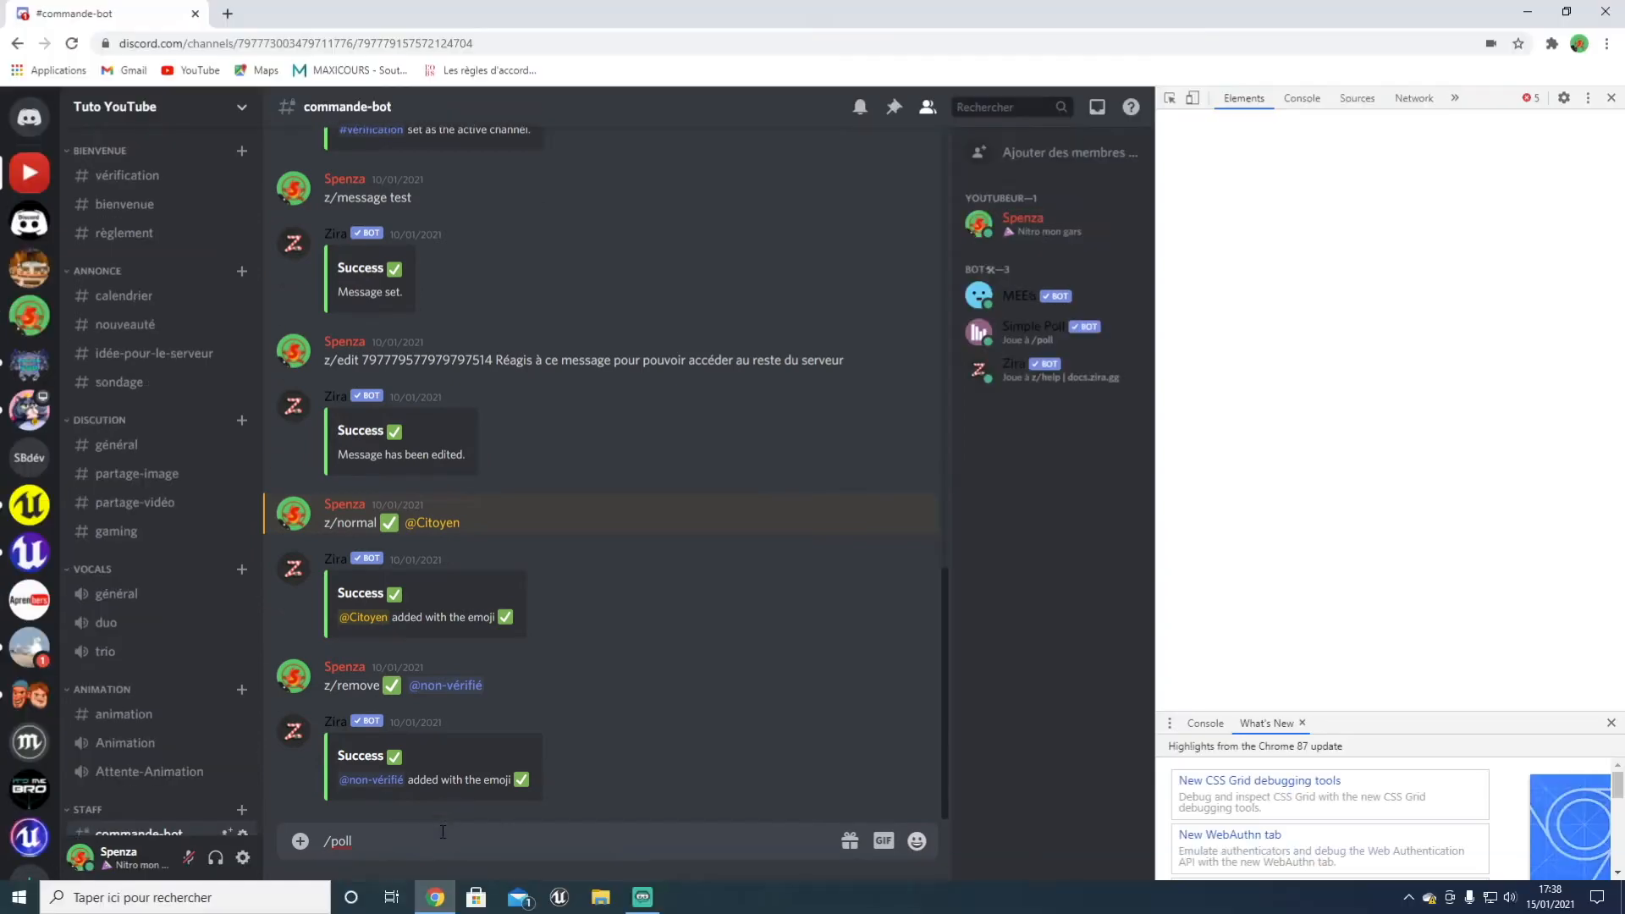
pyautogui.press('F12')
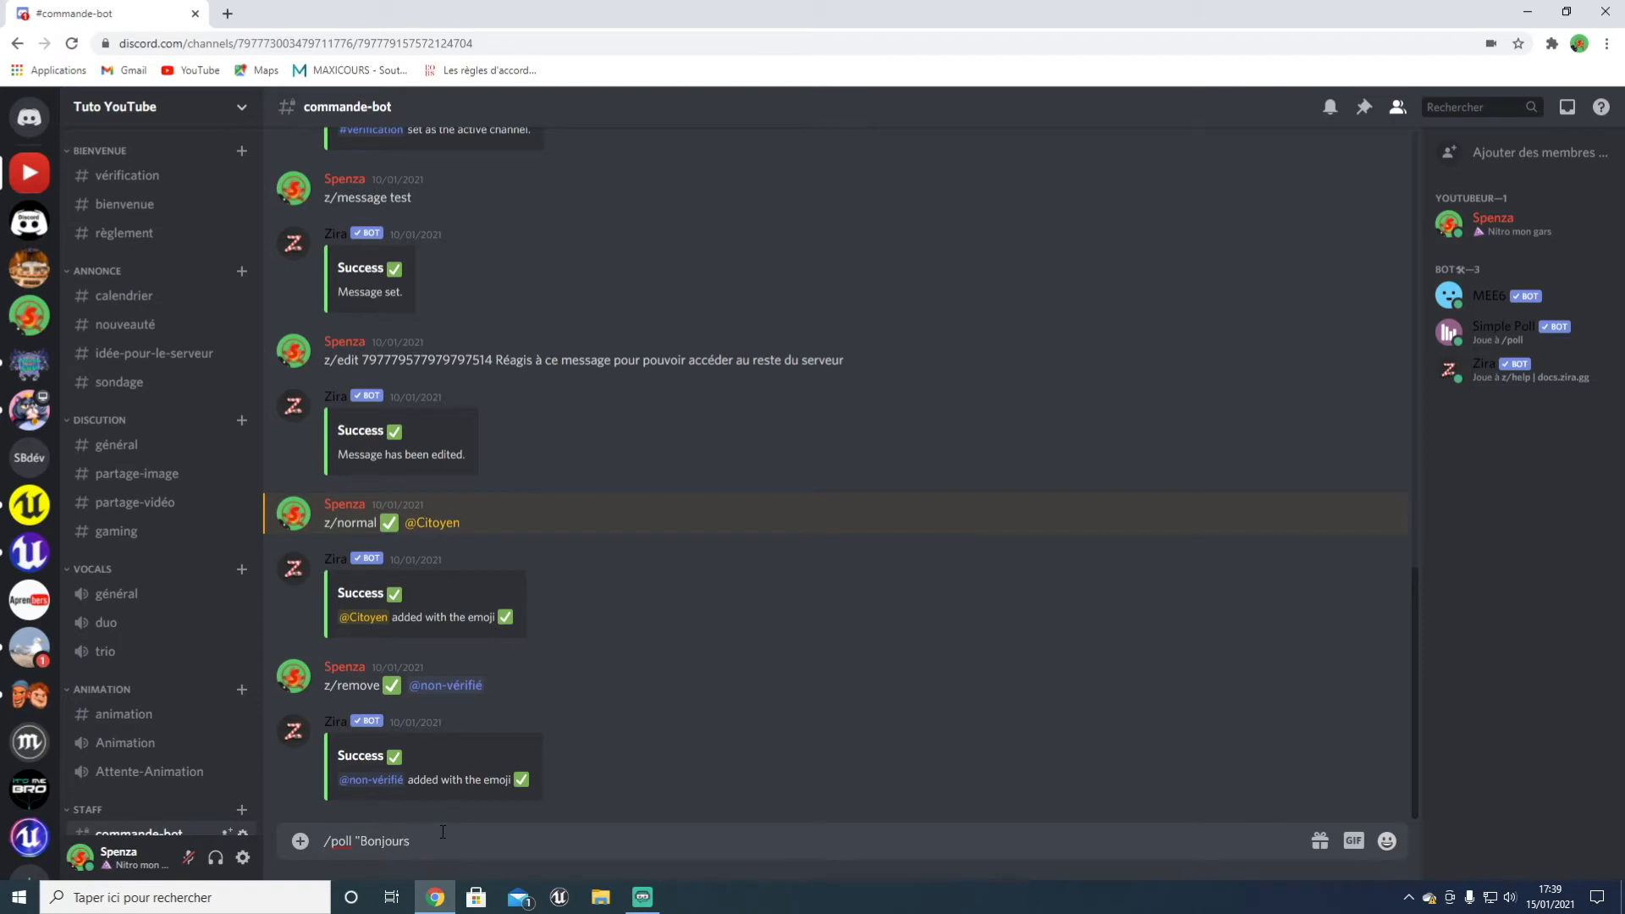
pyautogui.press('Return')
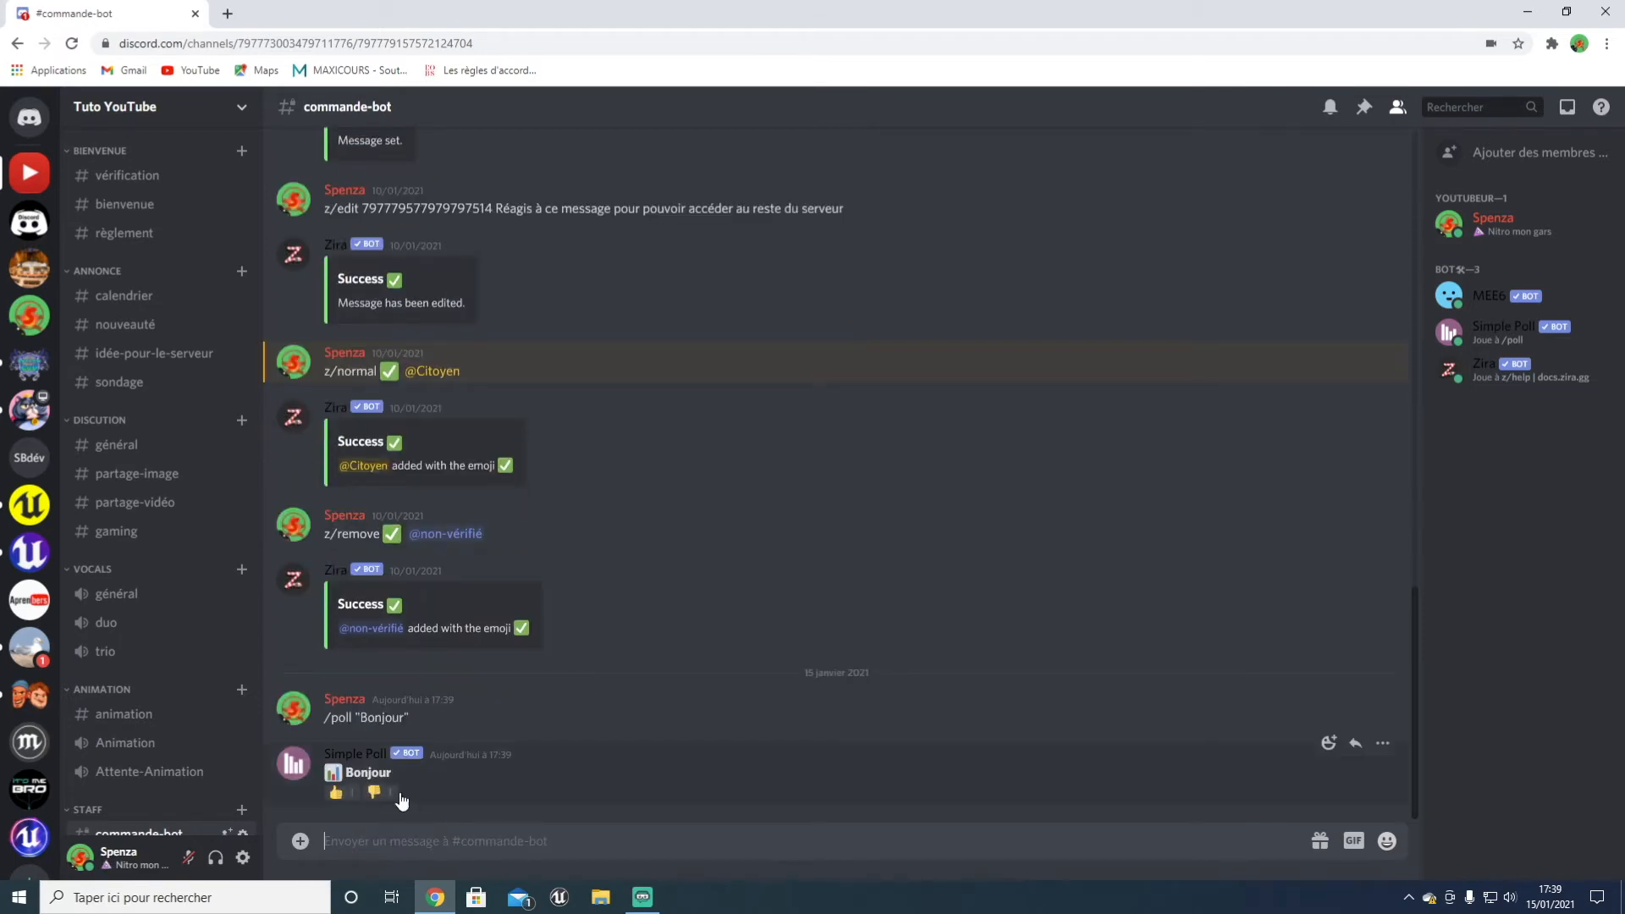
# Step: Send a multiple-choice poll command: /poll "Bonjour" "Bonjour" "Au revoir" "Tg" "M'en balec"
pyautogui.moveTo(342, 799)
pyautogui.write('/pol')
pyautogui.write('Bonjoyur')
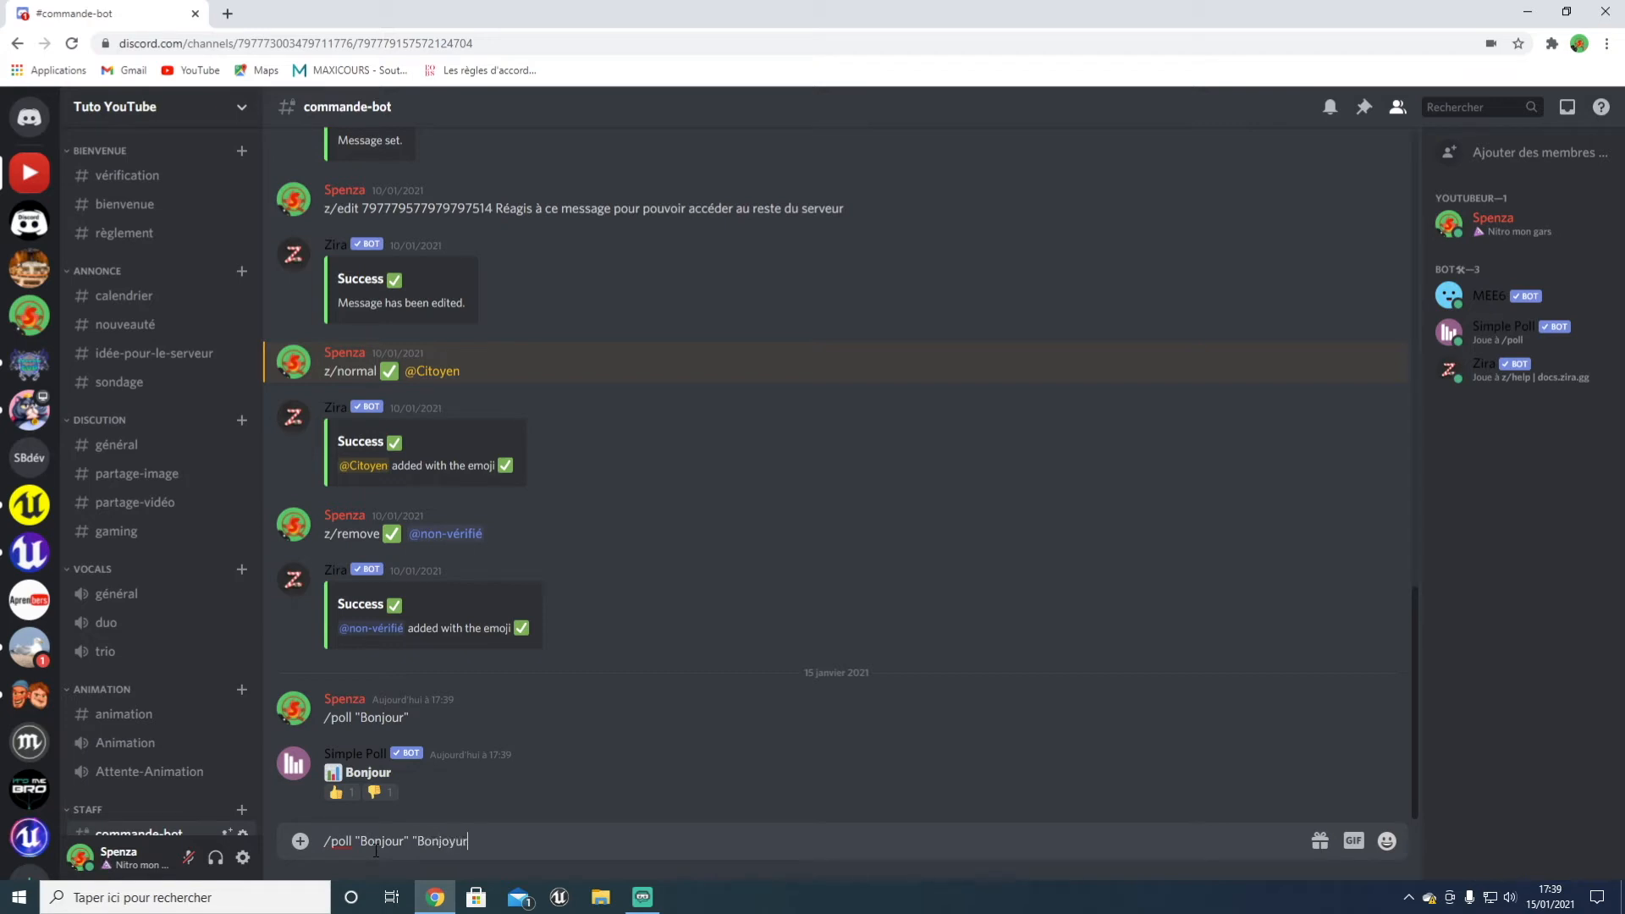
pyautogui.press('BackSpace')
pyautogui.press('BackSpace')
pyautogui.write('ur" "')
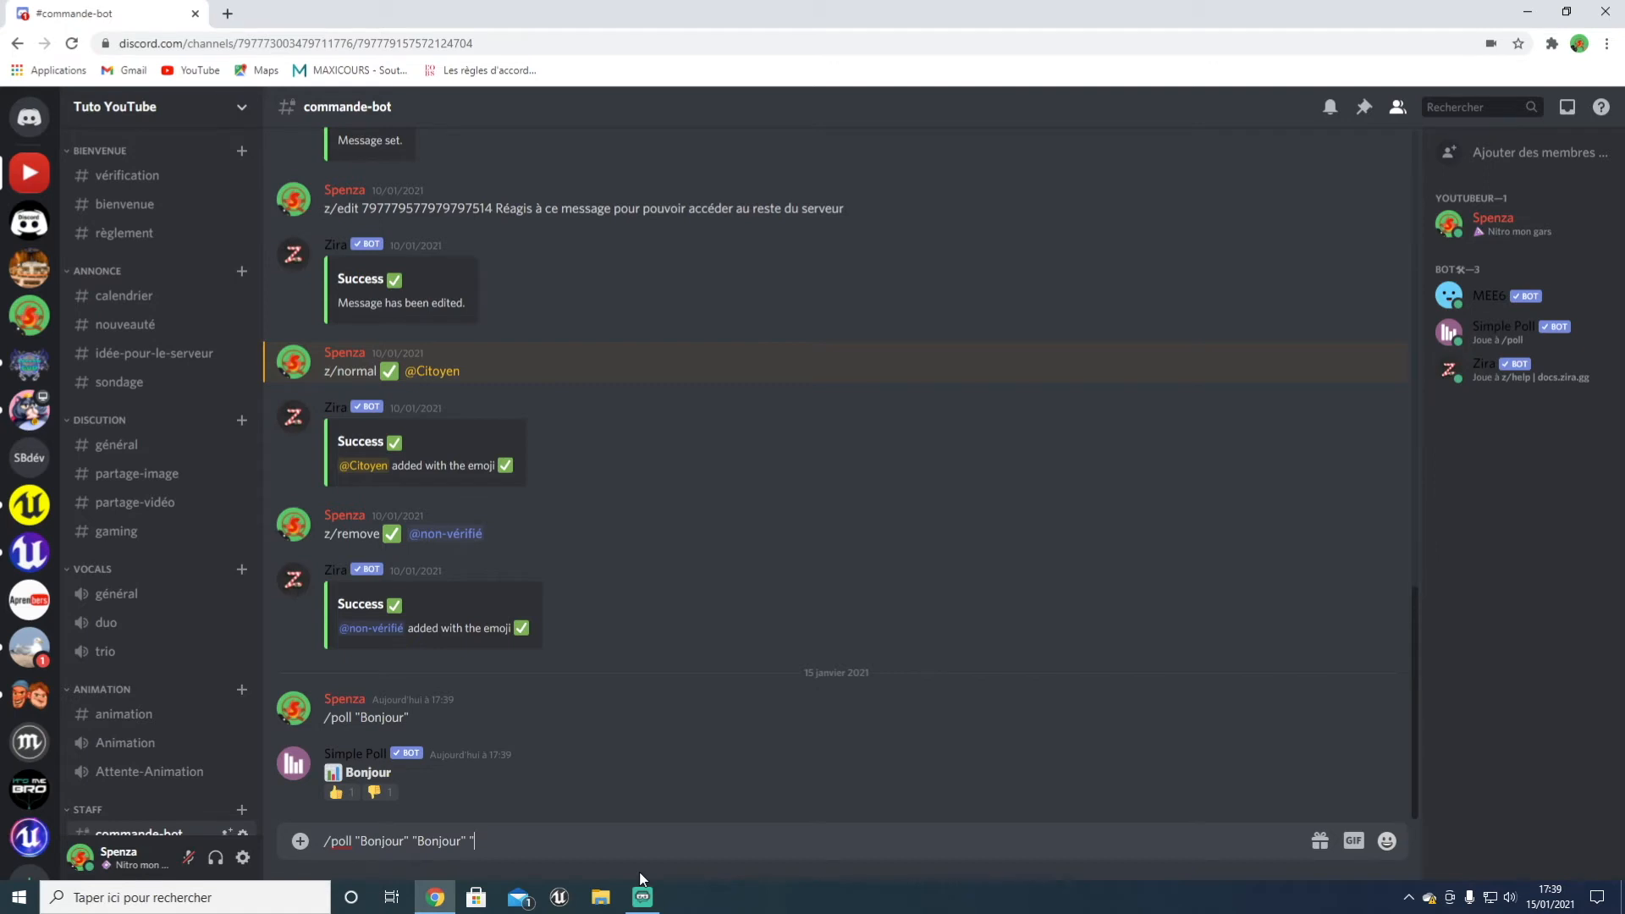
pyautogui.write('AU revoir')
pyautogui.press('BackSpace')
pyautogui.press('BackSpace')
pyautogui.press('BackSpace')
pyautogui.press('BackSpace')
pyautogui.press('BackSpace')
pyautogui.press('BackSpace')
pyautogui.press('BackSpace')
pyautogui.press('BackSpace')
pyautogui.write('u revoir" "Tg" "M\'en bas les')
pyautogui.press('BackSpace')
pyautogui.press('BackSpace')
pyautogui.press('BackSpace')
pyautogui.press('BackSpace')
pyautogui.write('lec"')
pyautogui.press('Return')
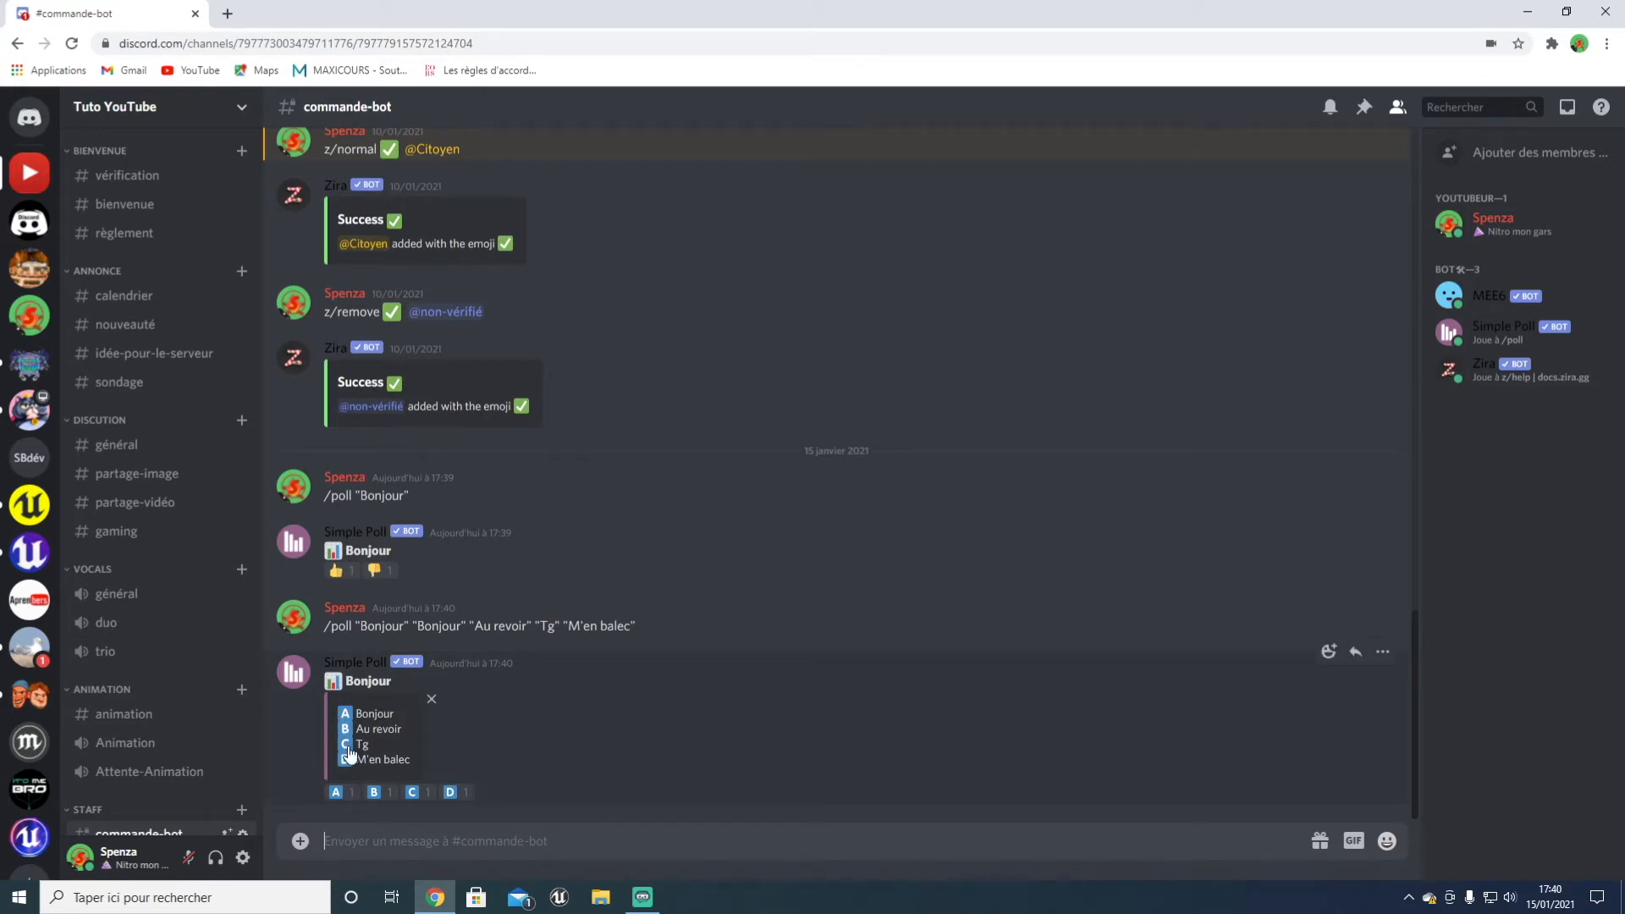
# Step: Remove the embedded answer list from the multiple-choice Bonjour poll and delete the bot's poll message
pyautogui.moveTo(356, 750); pyautogui.dragTo(495, 758)
pyautogui.click(501, 759)
pyautogui.click(432, 702)
pyautogui.click(876, 555)
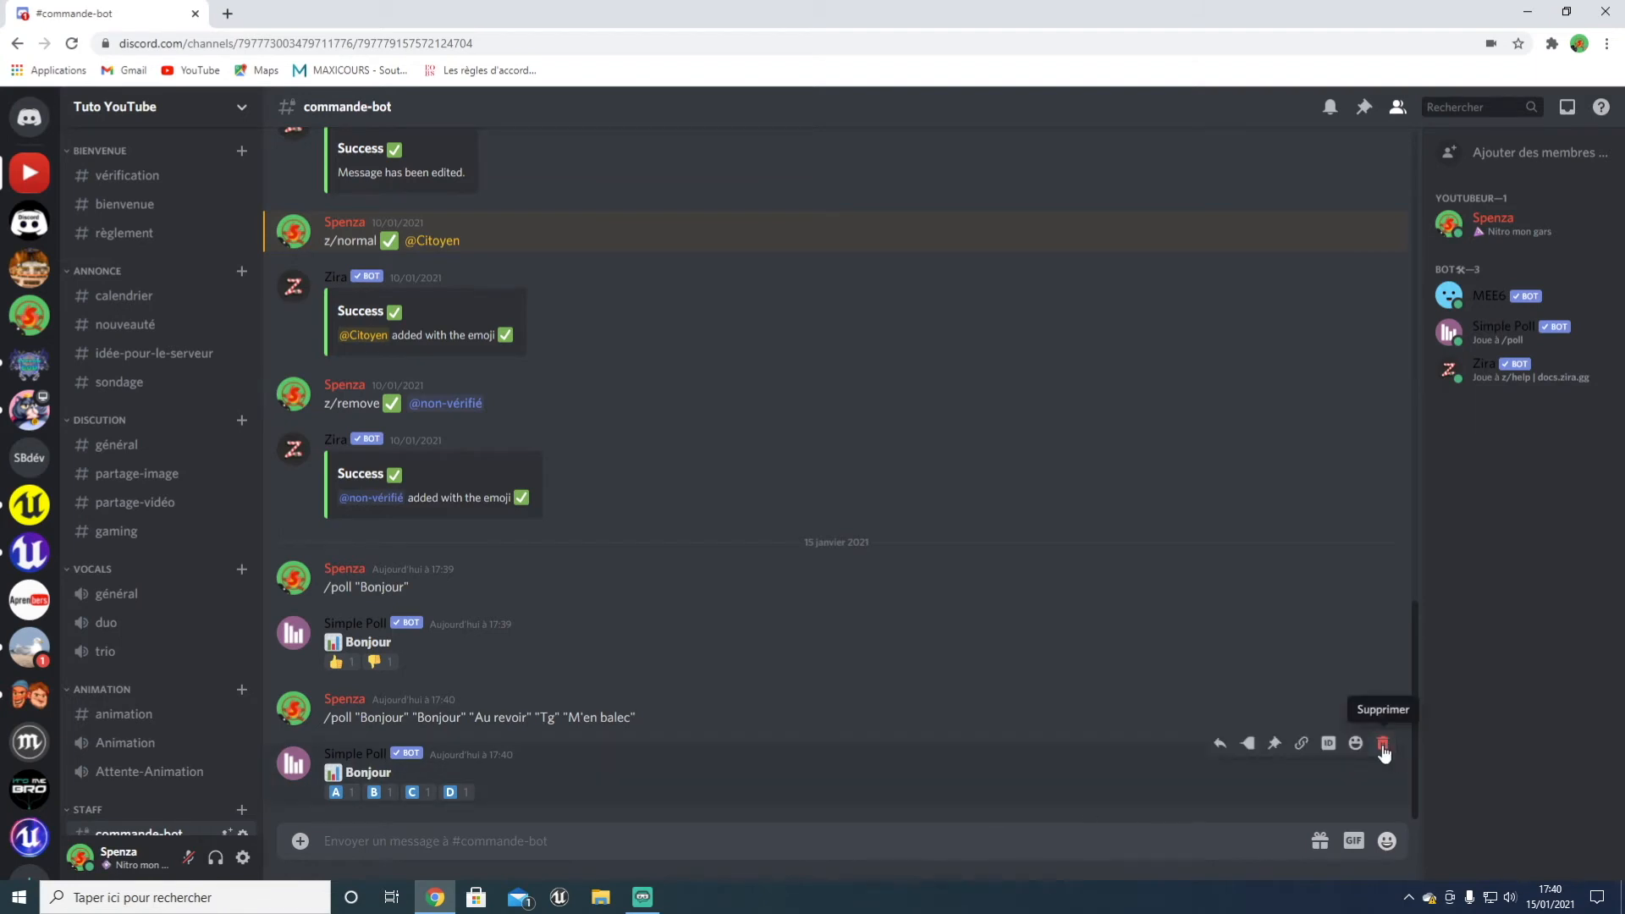
pyautogui.keyDown('shift'); pyautogui.click(1380, 736); pyautogui.keyUp('shift')
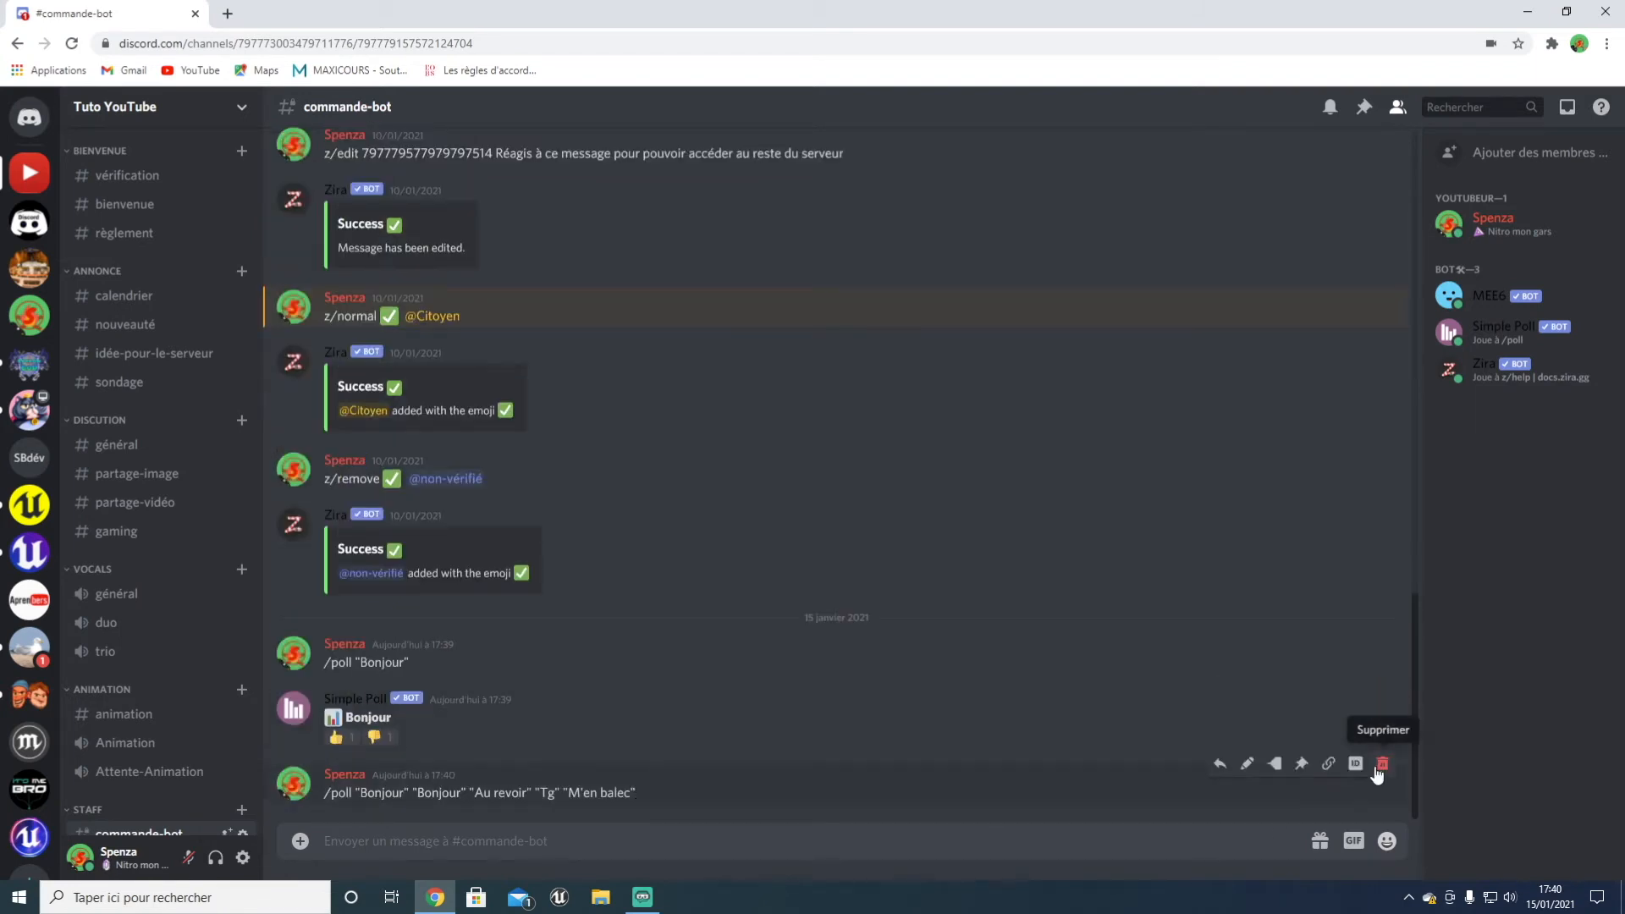
# Step: In the sondage channel, try to create a poll by sending /poll "Event Among Us ce soir ? without a closing quotation mark
pyautogui.click(147, 378)
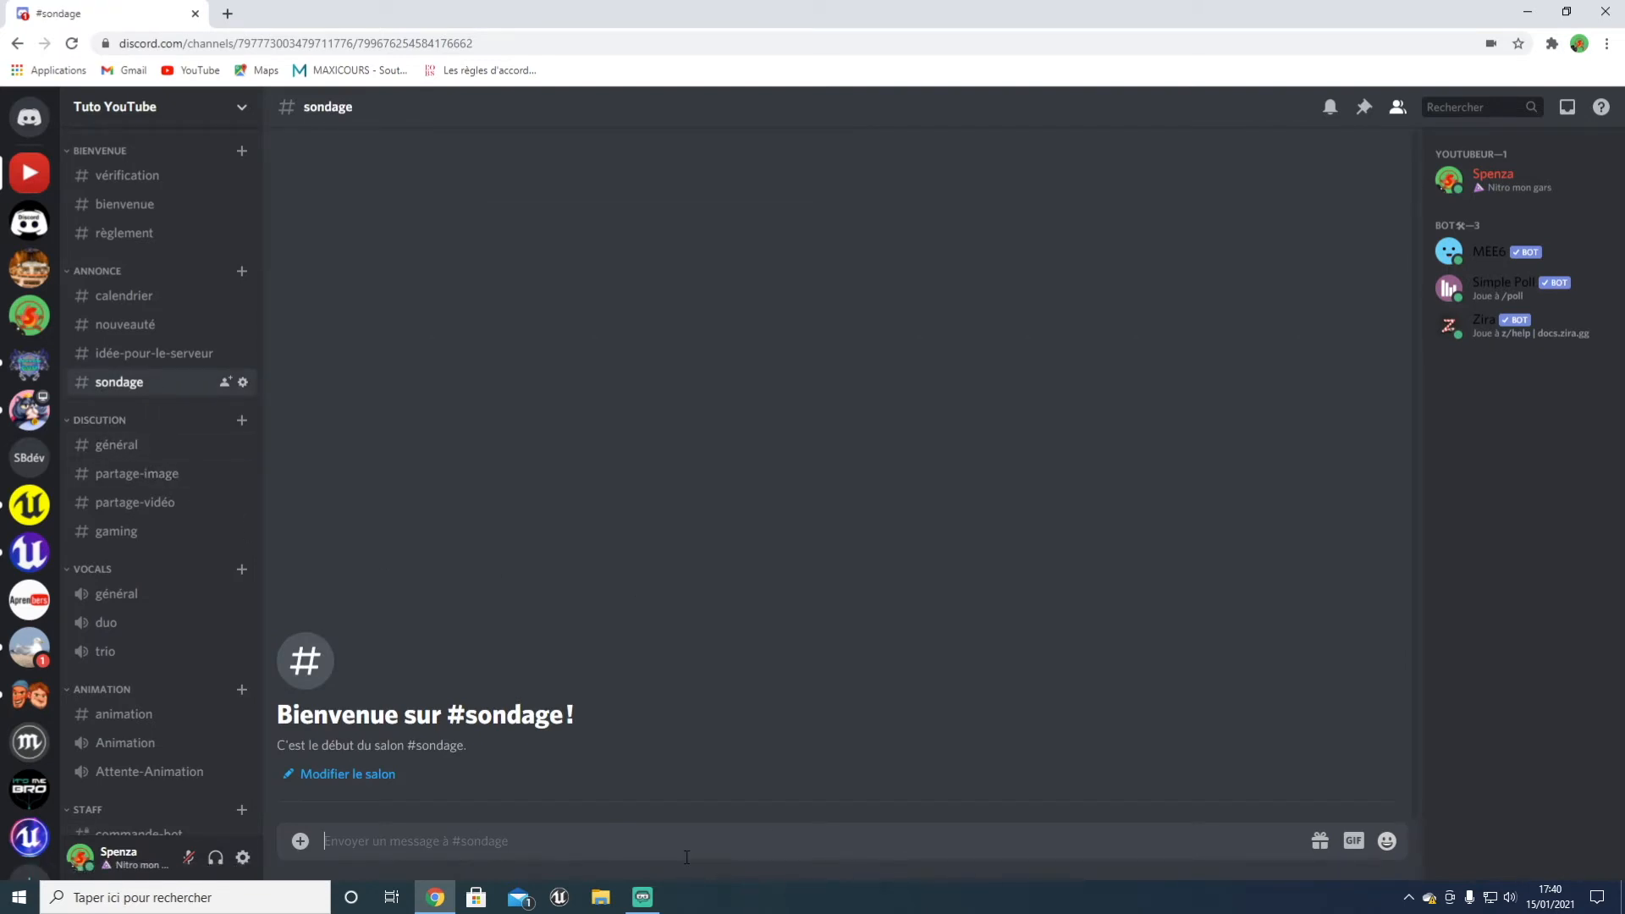
pyautogui.write('/poll')
pyautogui.press('BackSpace')
pyautogui.press('BackSpace')
pyautogui.write('ll ,')
pyautogui.press('BackSpace')
pyautogui.write('"Evne')
pyautogui.press('BackSpace')
pyautogui.write('nt Among Us  ce soi')
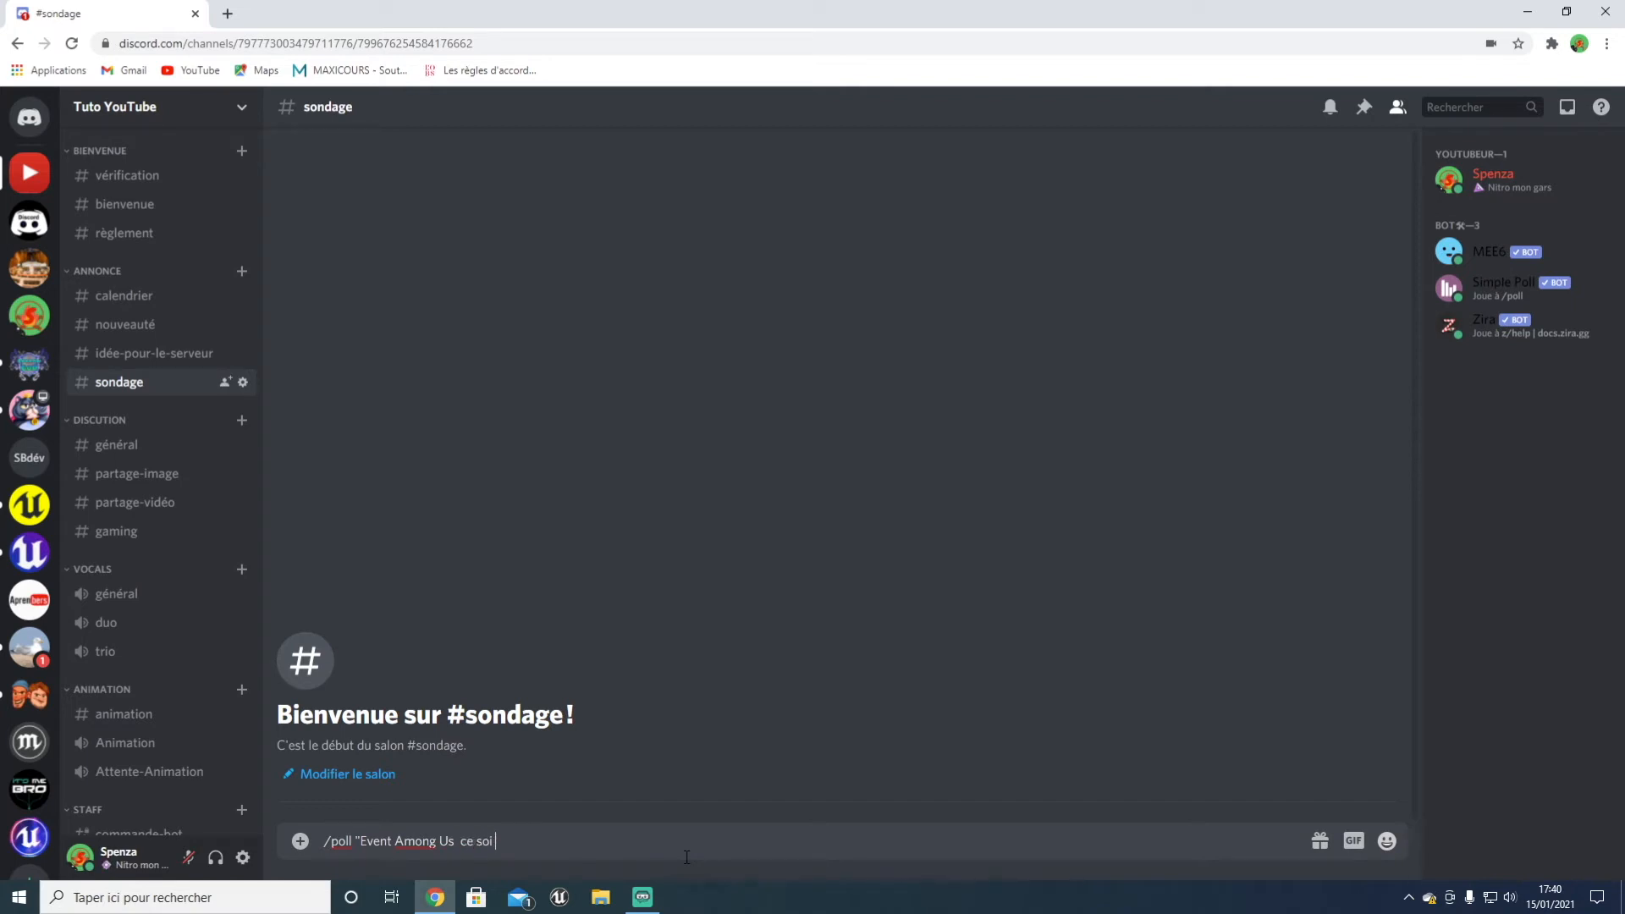
pyautogui.write(' ?')
pyautogui.click(459, 843)
pyautogui.press('BackSpace')
pyautogui.click(492, 842)
pyautogui.write('r')
pyautogui.press('Return')
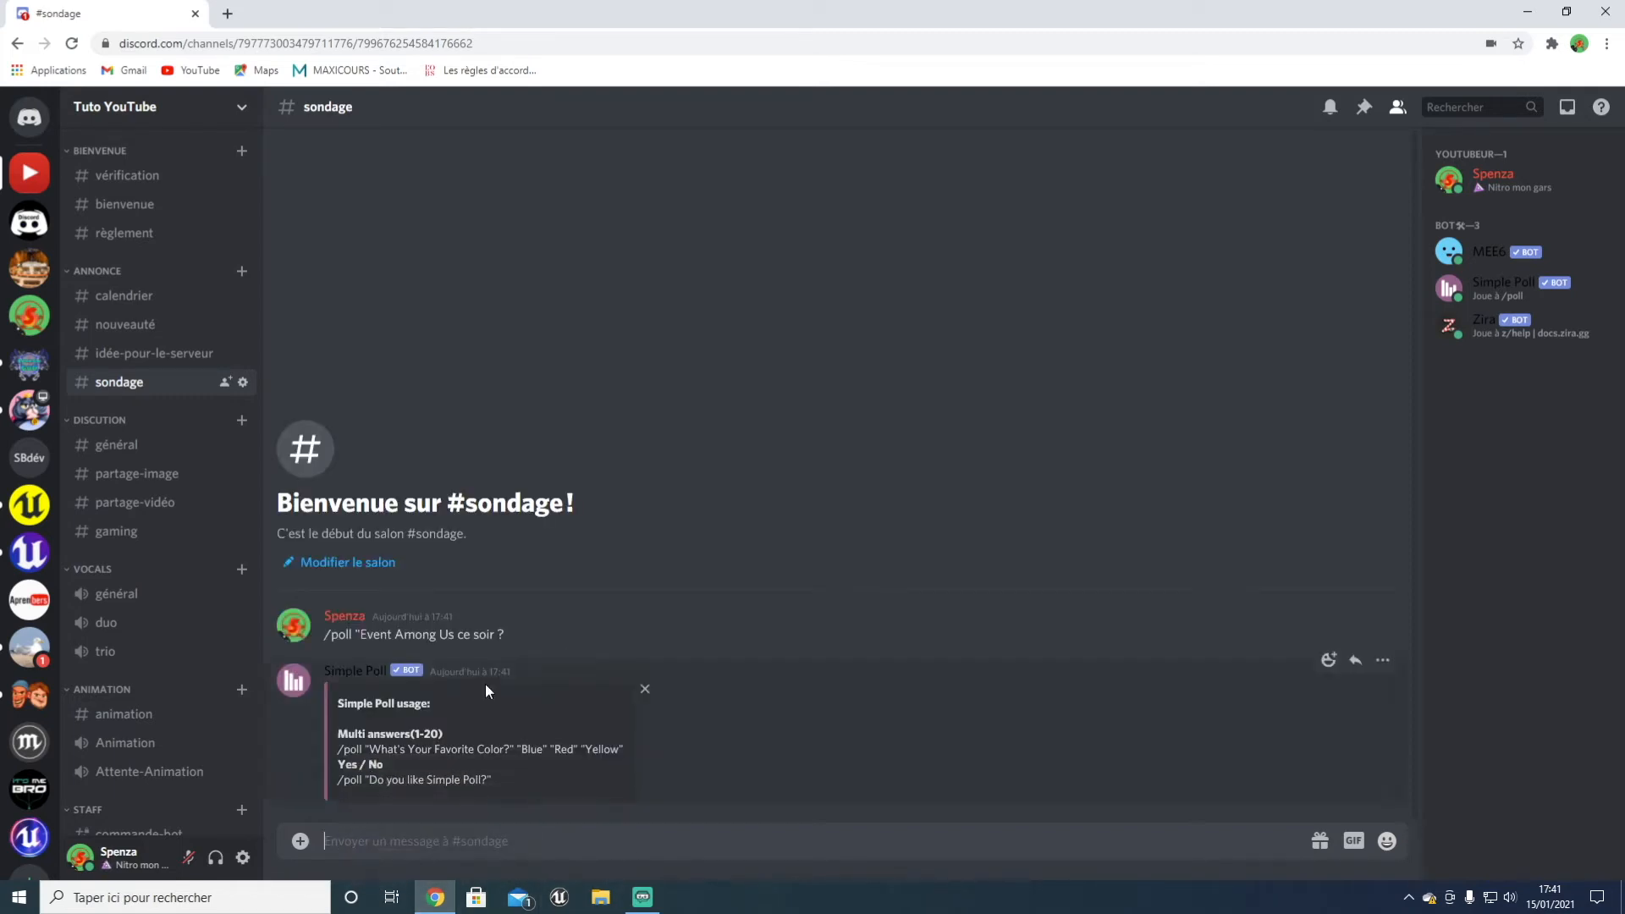
# Step: Copy the sent poll command, add the missing closing quotation mark, and send it as /poll "Event Among Us ce soir ?"
pyautogui.moveTo(501, 634); pyautogui.dragTo(318, 637)
pyautogui.hotkey('ctrl', 'c')
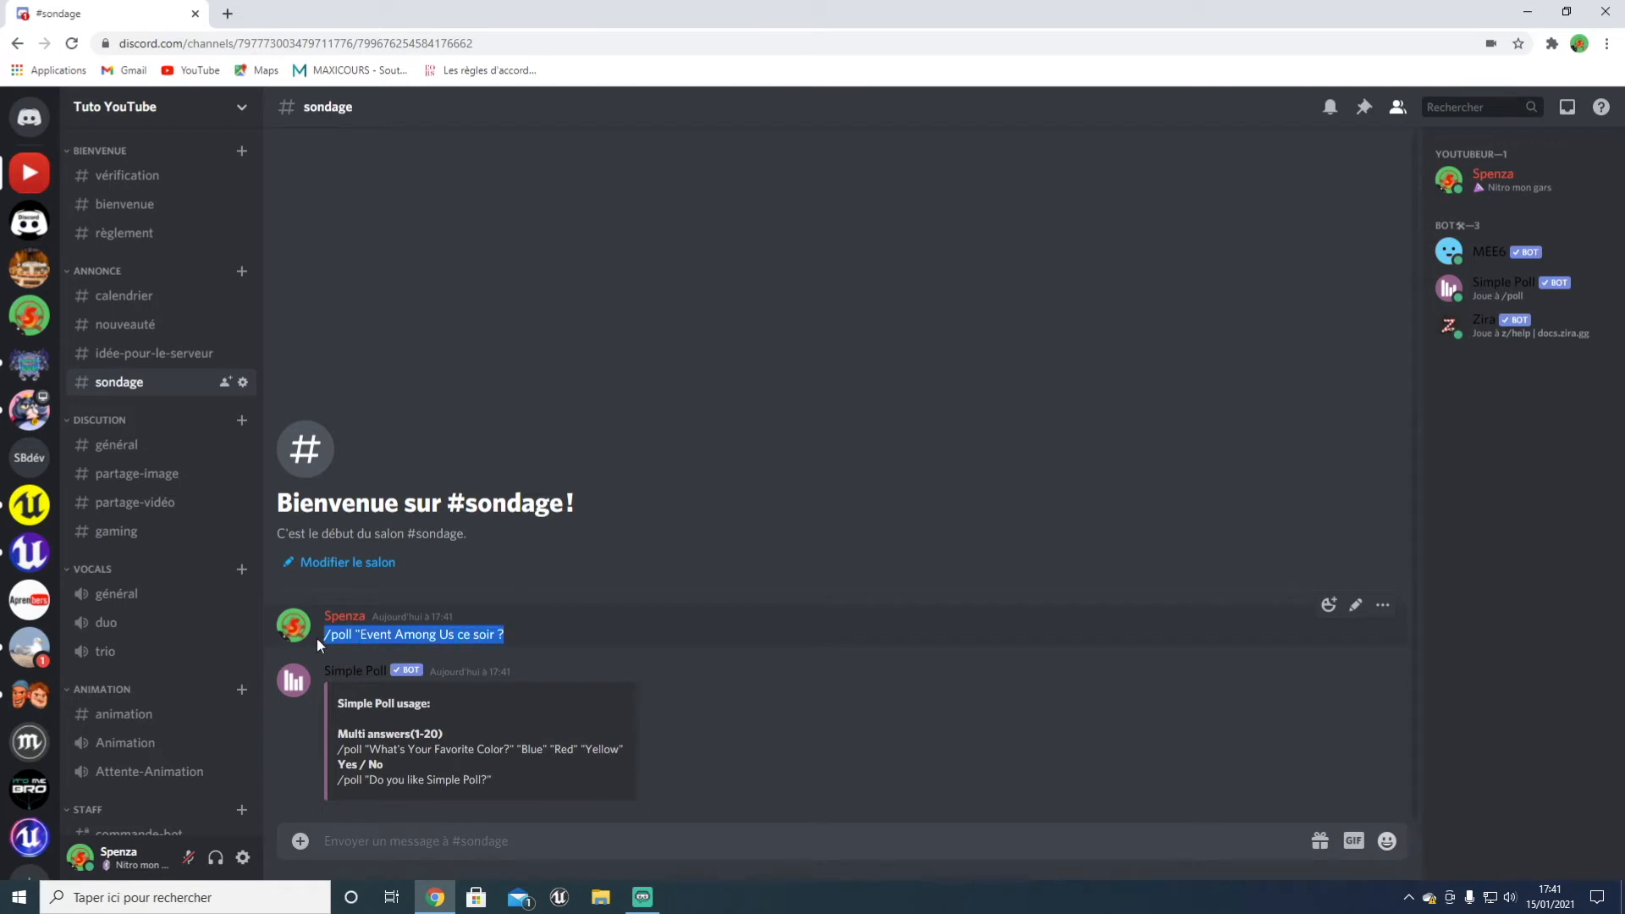
pyautogui.click(487, 851)
pyautogui.hotkey('ctrl', 'v')
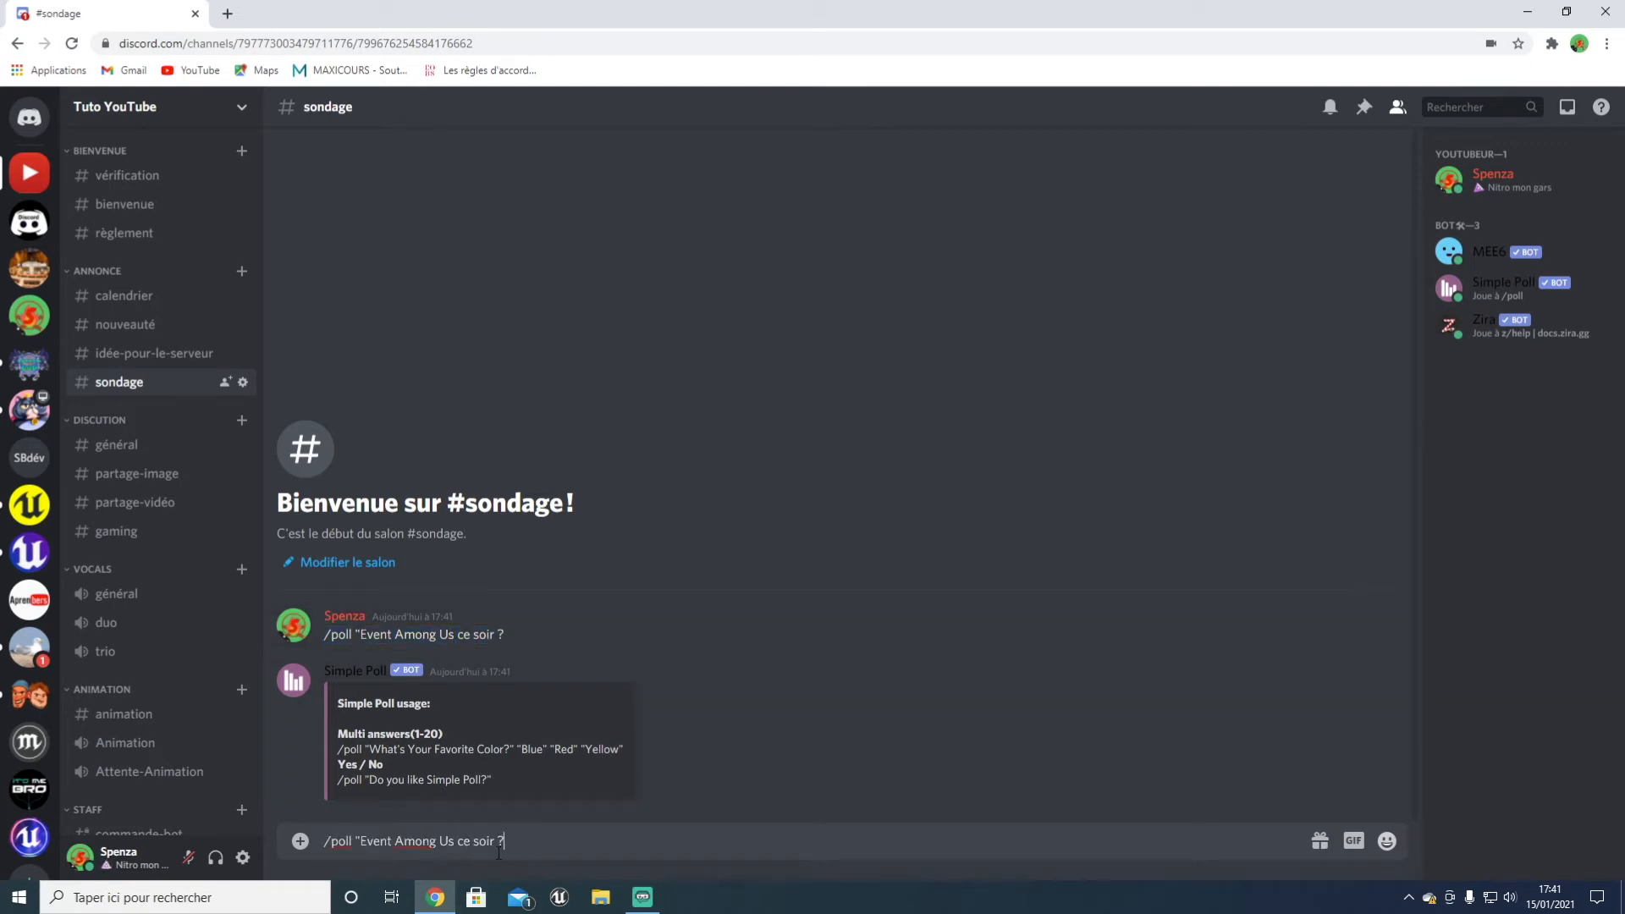
pyautogui.write('"')
pyautogui.press('Return')
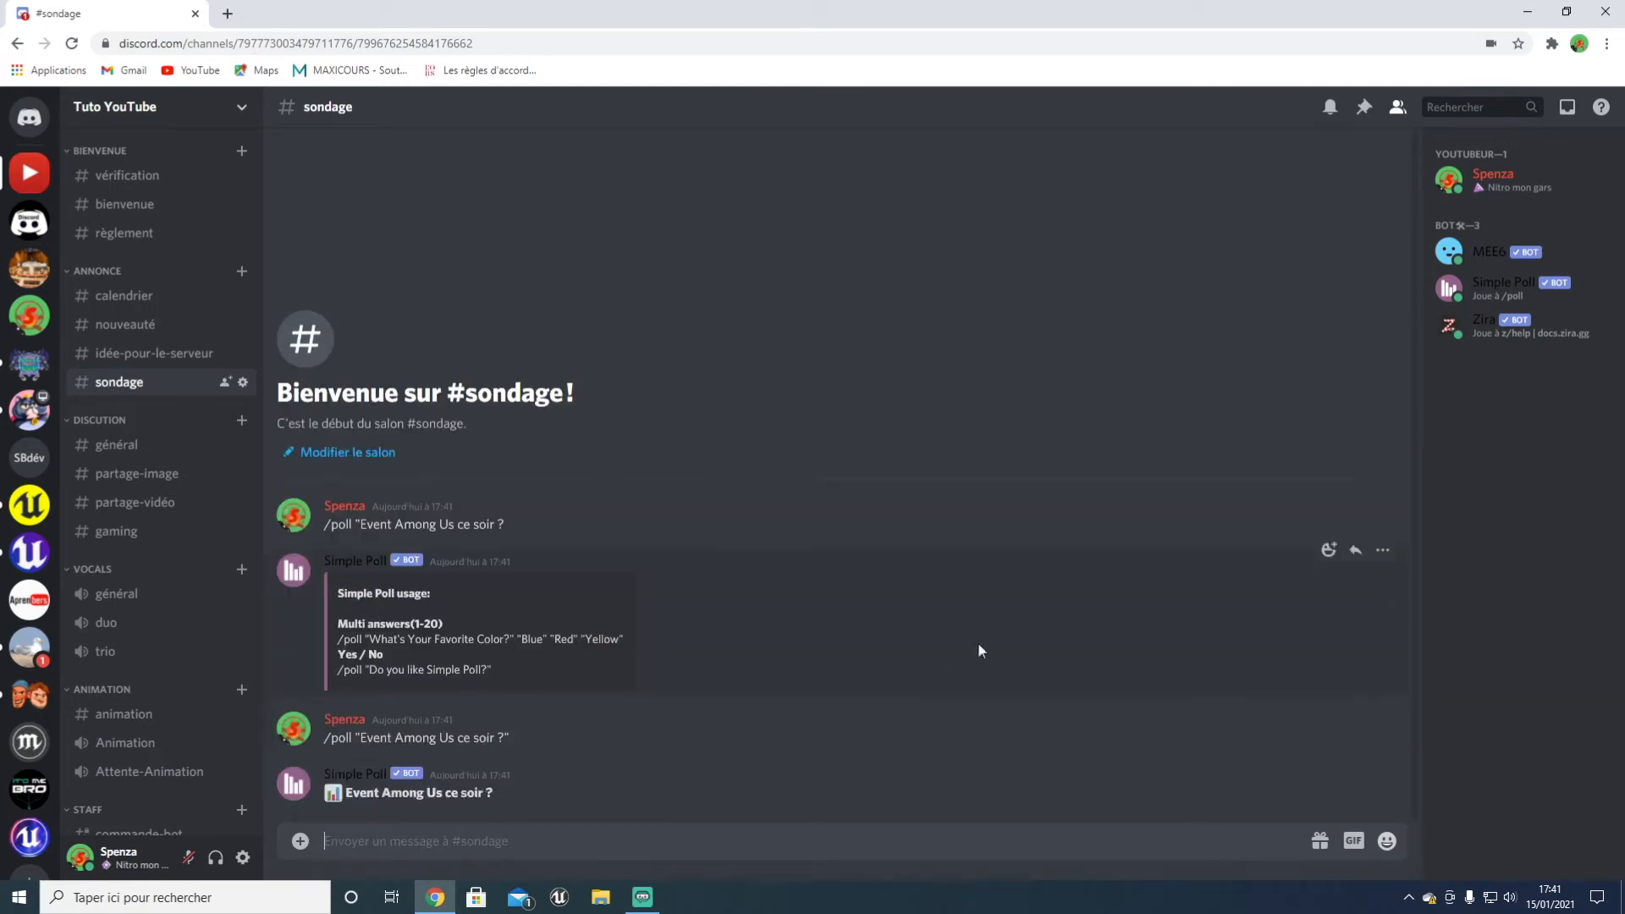
# Step: Delete the Simple Poll usage message and both sent command messages, leaving only the Event Among Us poll
pyautogui.keyDown('shift'); pyautogui.click(1384, 531); pyautogui.keyUp('shift')
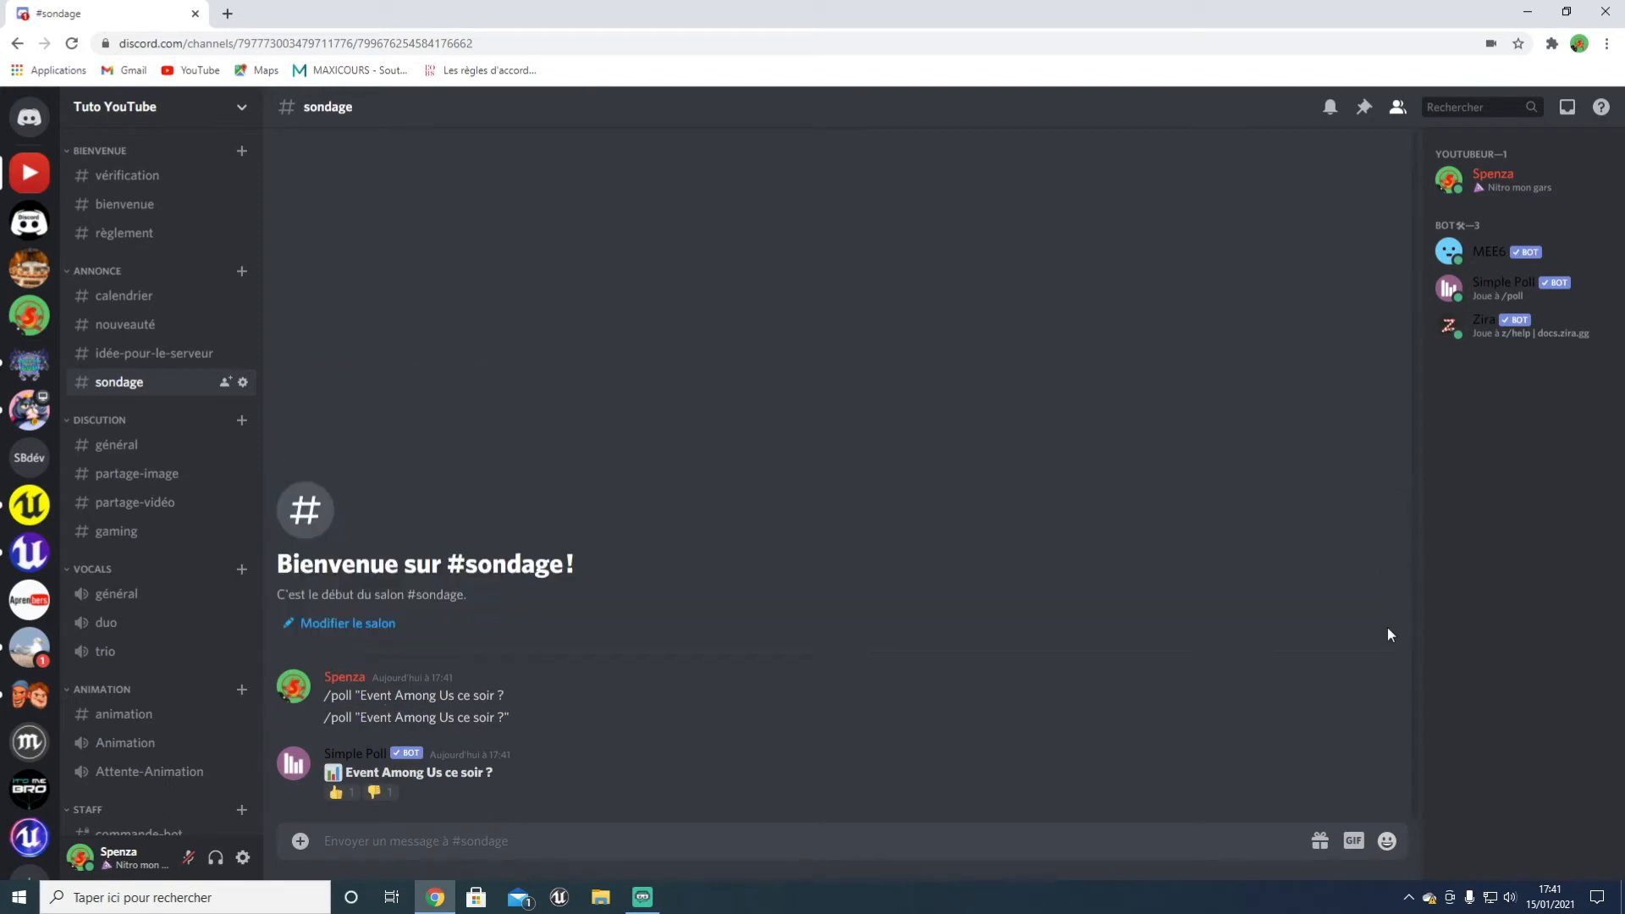
pyautogui.keyDown('shift'); pyautogui.click(1380, 669); pyautogui.keyUp('shift')
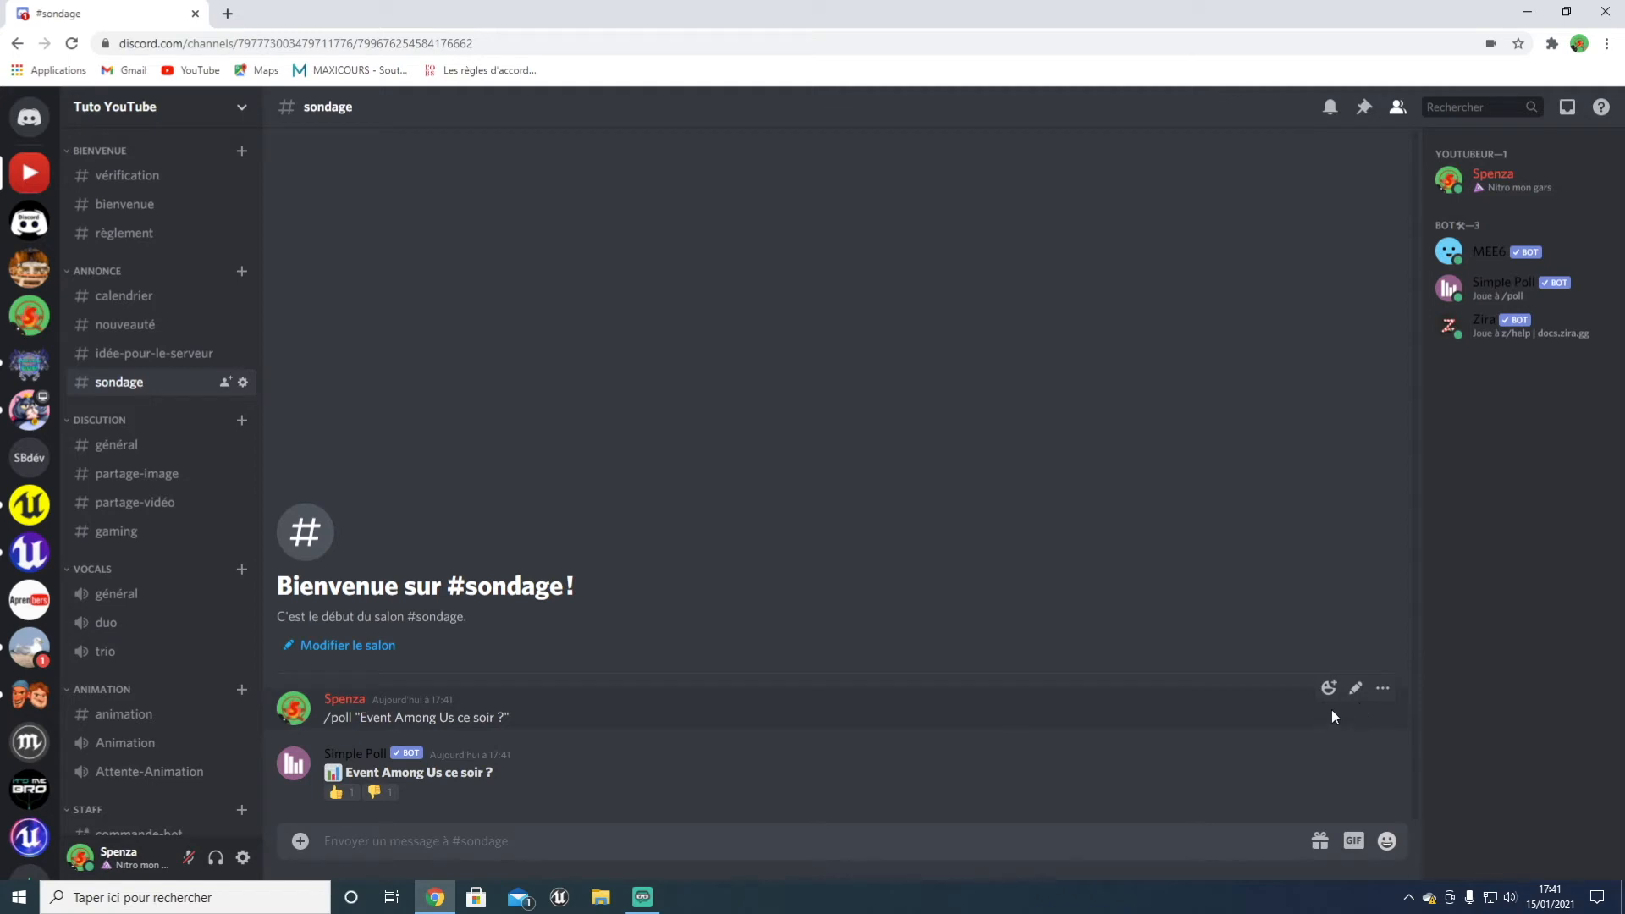
pyautogui.press('shift')
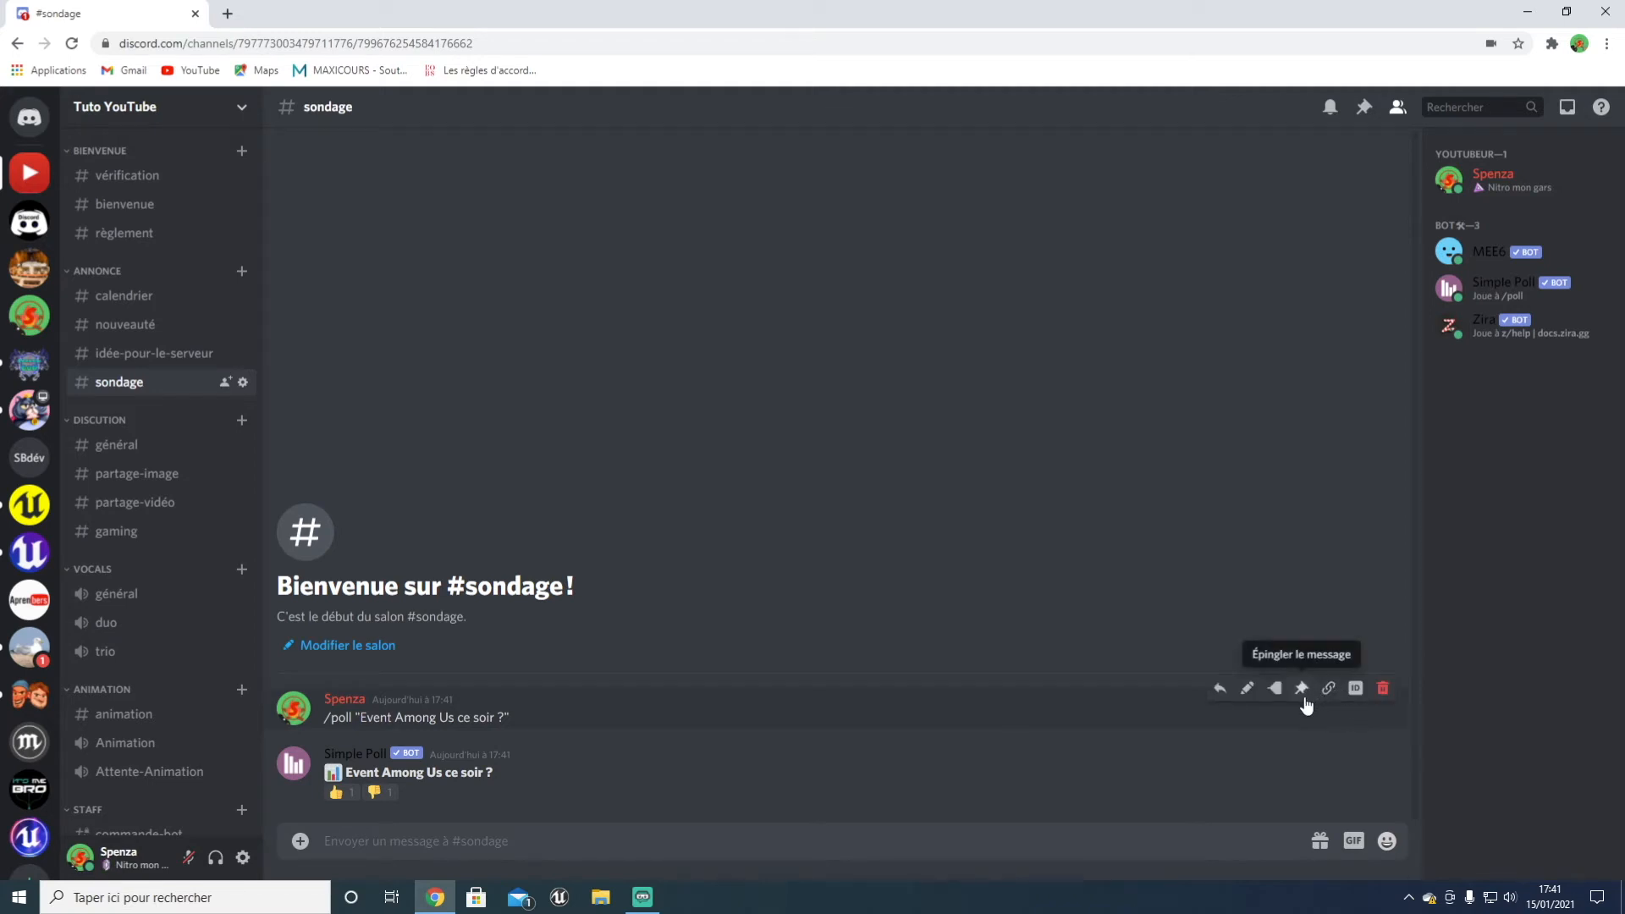
pyautogui.keyDown('shift'); pyautogui.click(1383, 688); pyautogui.keyUp('shift')
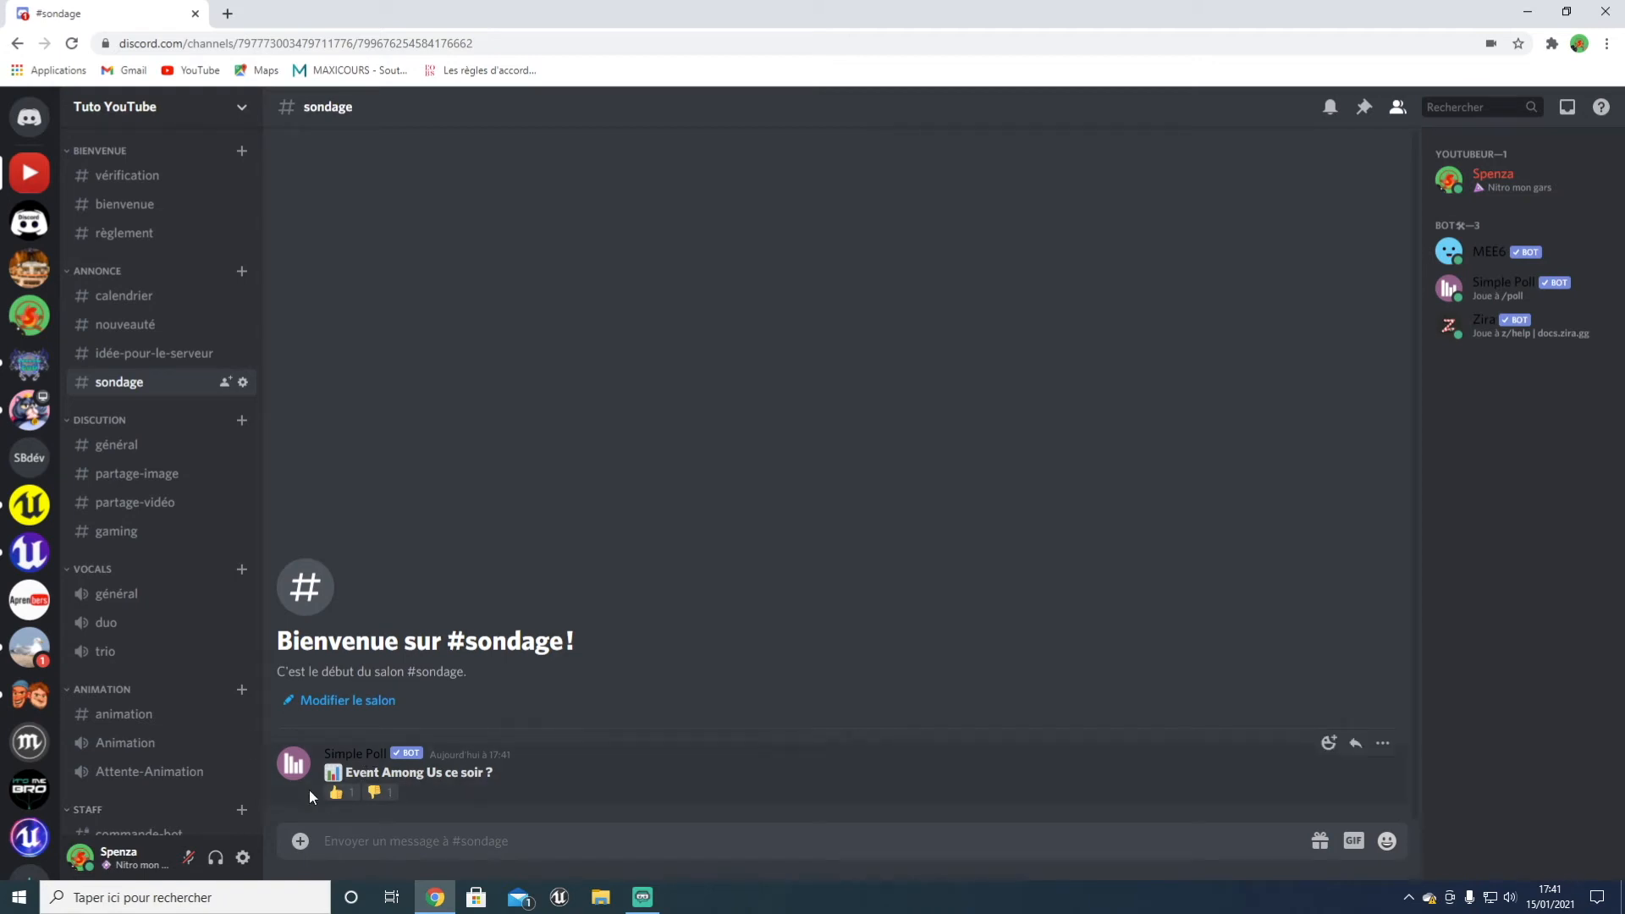
# Step: Vote thumbs up on the Event Among Us poll and withdraw the vote
pyautogui.click(343, 793)
pyautogui.click(356, 796)
# Step: Create a multiple-choice poll by sending /poll "A quelle Heure" "17h" "18h" "19h" "20h"
pyautogui.write('/poll "A quelle Heure" "17h" "18gh"')
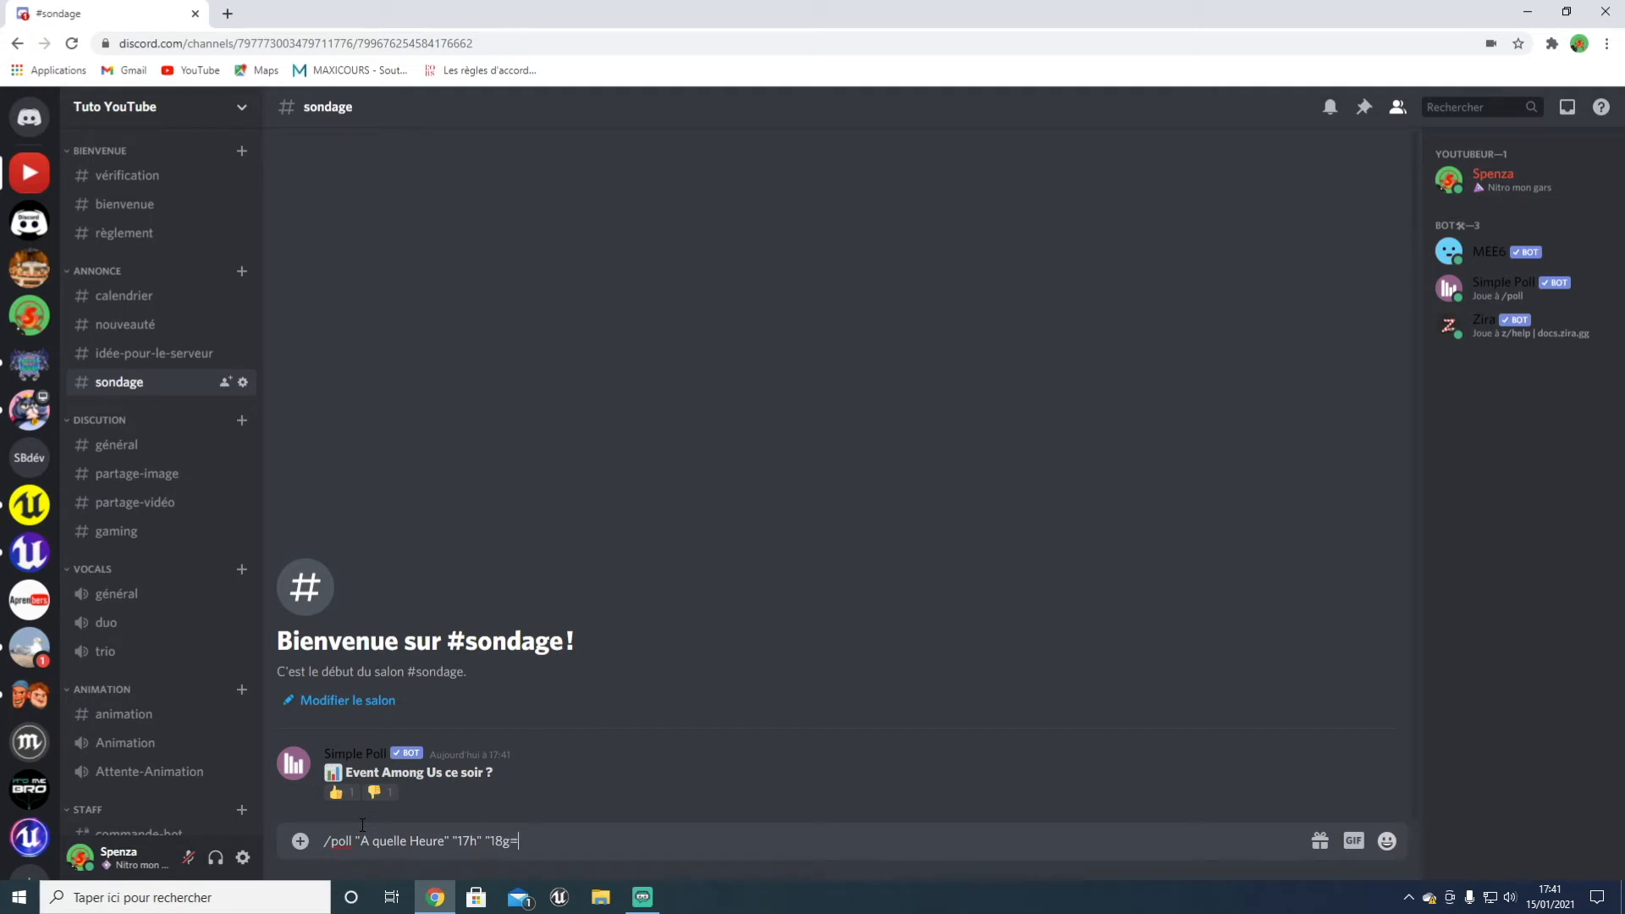
pyautogui.press('BackSpace')
pyautogui.press('BackSpace')
pyautogui.press('BackSpace')
pyautogui.write('h "')
pyautogui.press('F12')
pyautogui.press('F12')
pyautogui.press('BackSpace')
pyautogui.press('BackSpace')
pyautogui.write('" "19"h "20h"')
pyautogui.press('Return')
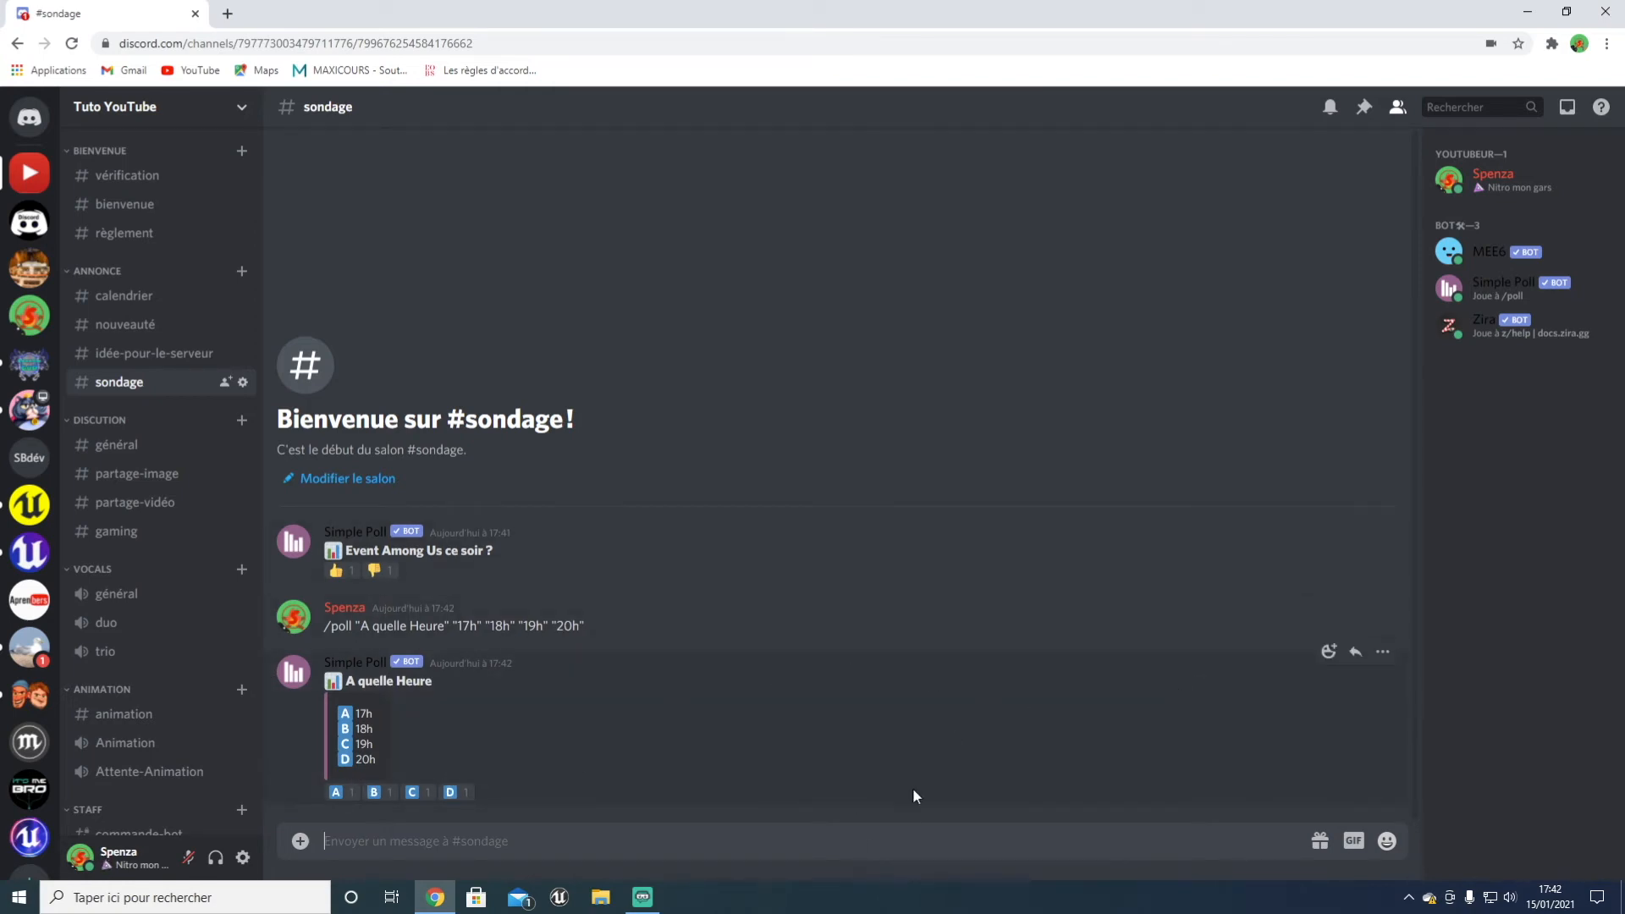
# Step: Vote for options A and B in the A quelle Heure poll and withdraw both votes
pyautogui.click(341, 792)
pyautogui.click(380, 795)
pyautogui.click(381, 795)
pyautogui.click(338, 792)
# Step: View the list of reactions on the A quelle Heure poll and close it
pyautogui.click(1381, 653)
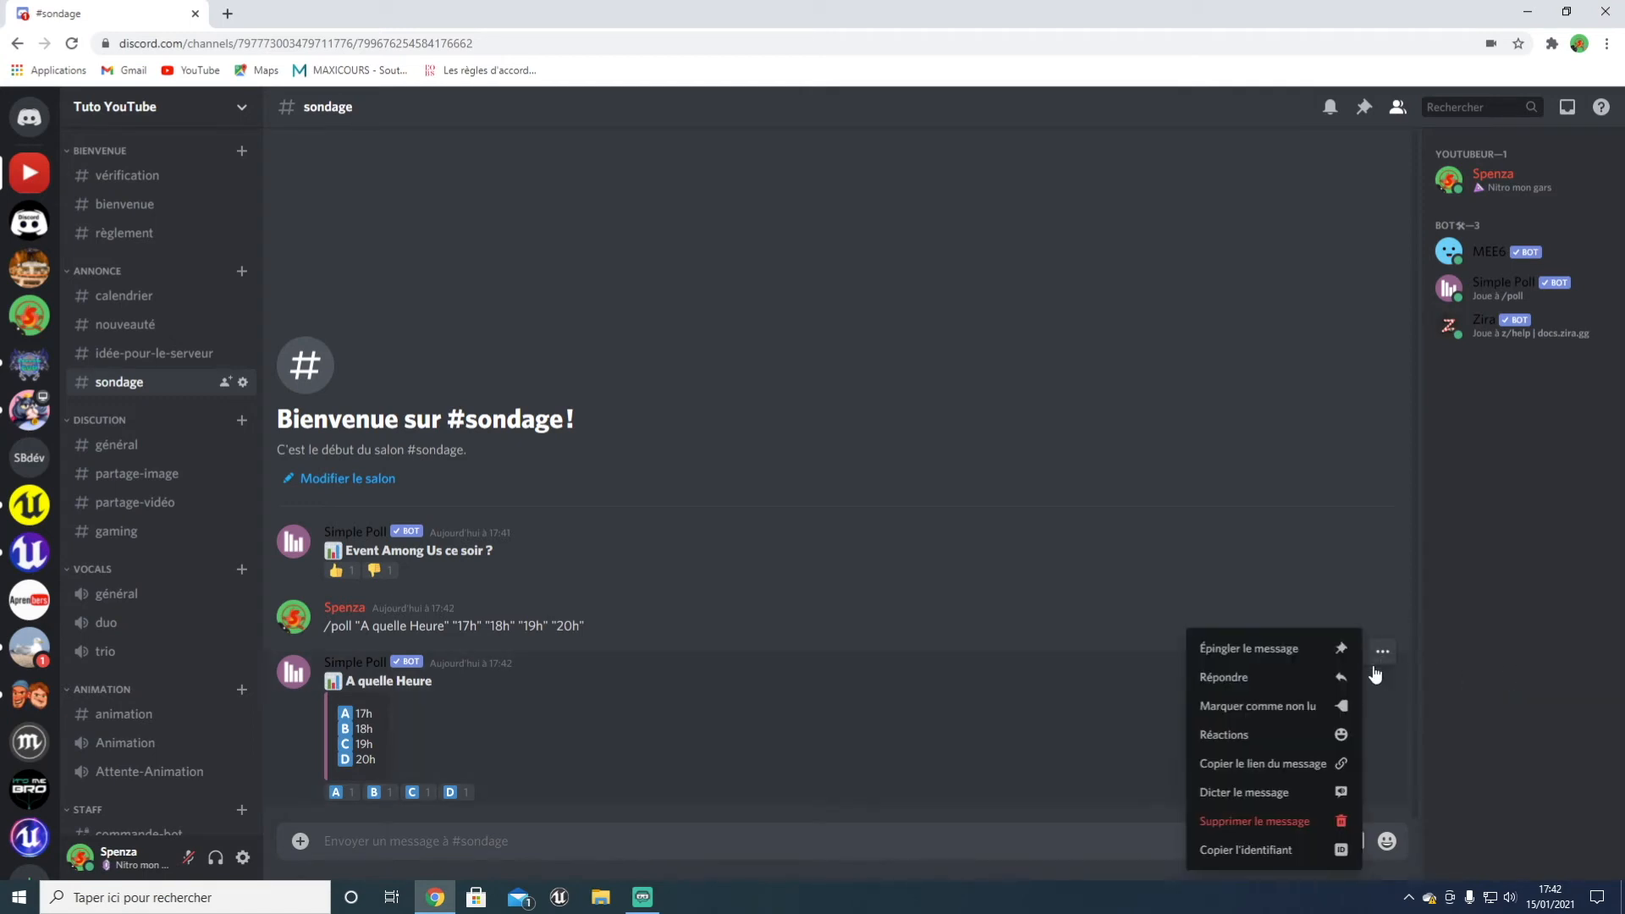
pyautogui.click(1269, 735)
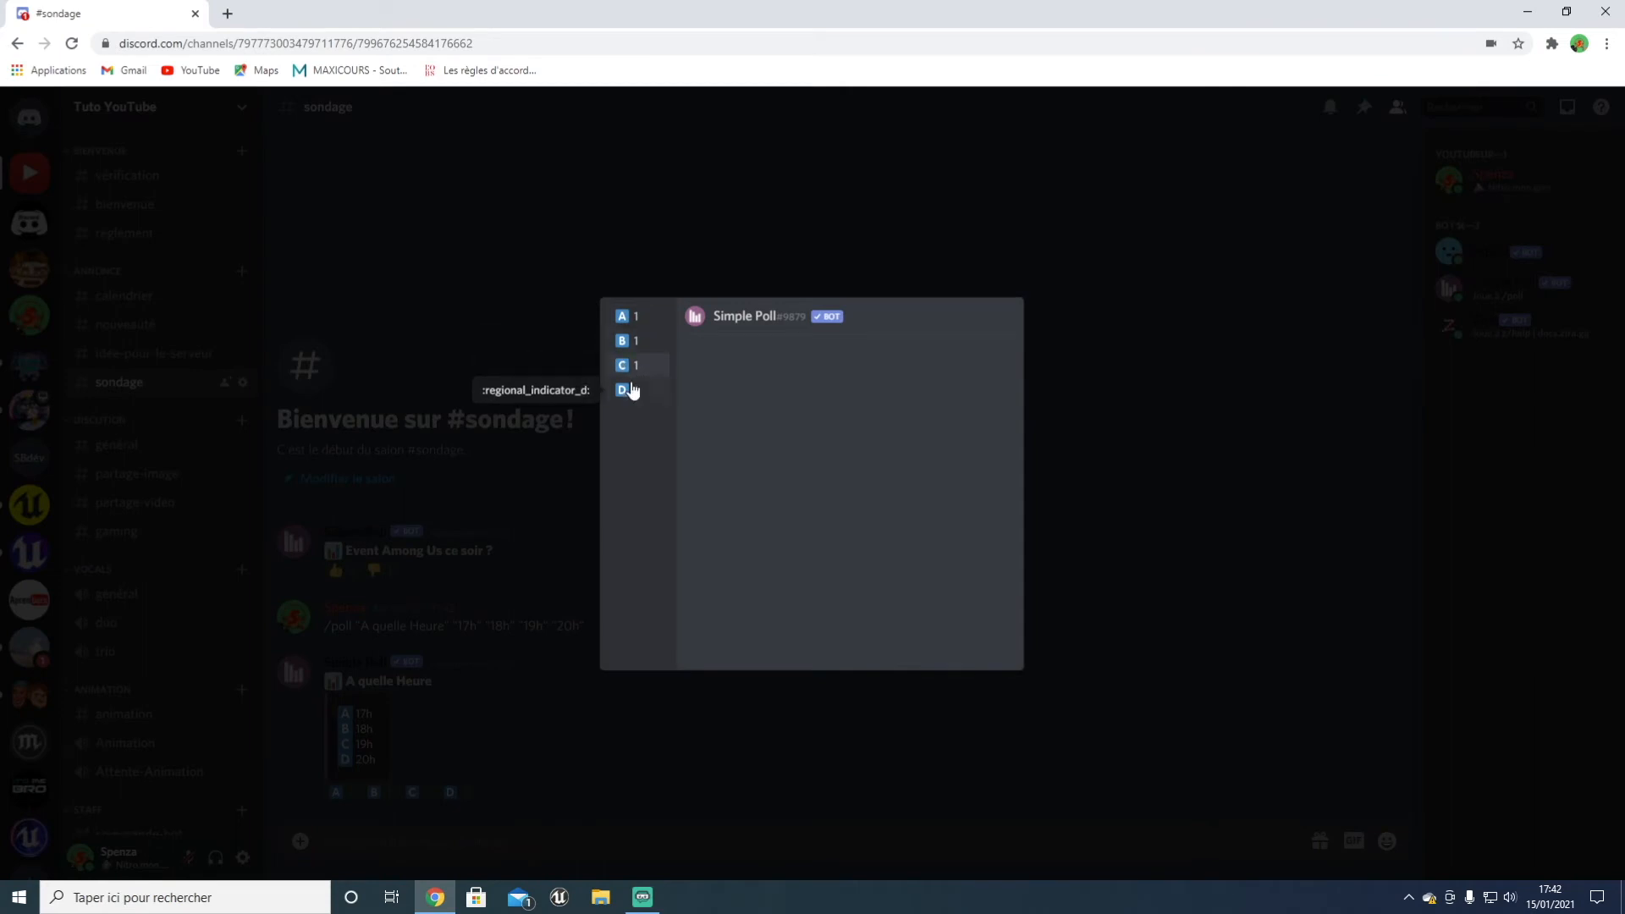
pyautogui.click(1127, 374)
# Step: Vote for option C, 19h, in the A quelle Heure poll and show who reacted with C
pyautogui.click(413, 793)
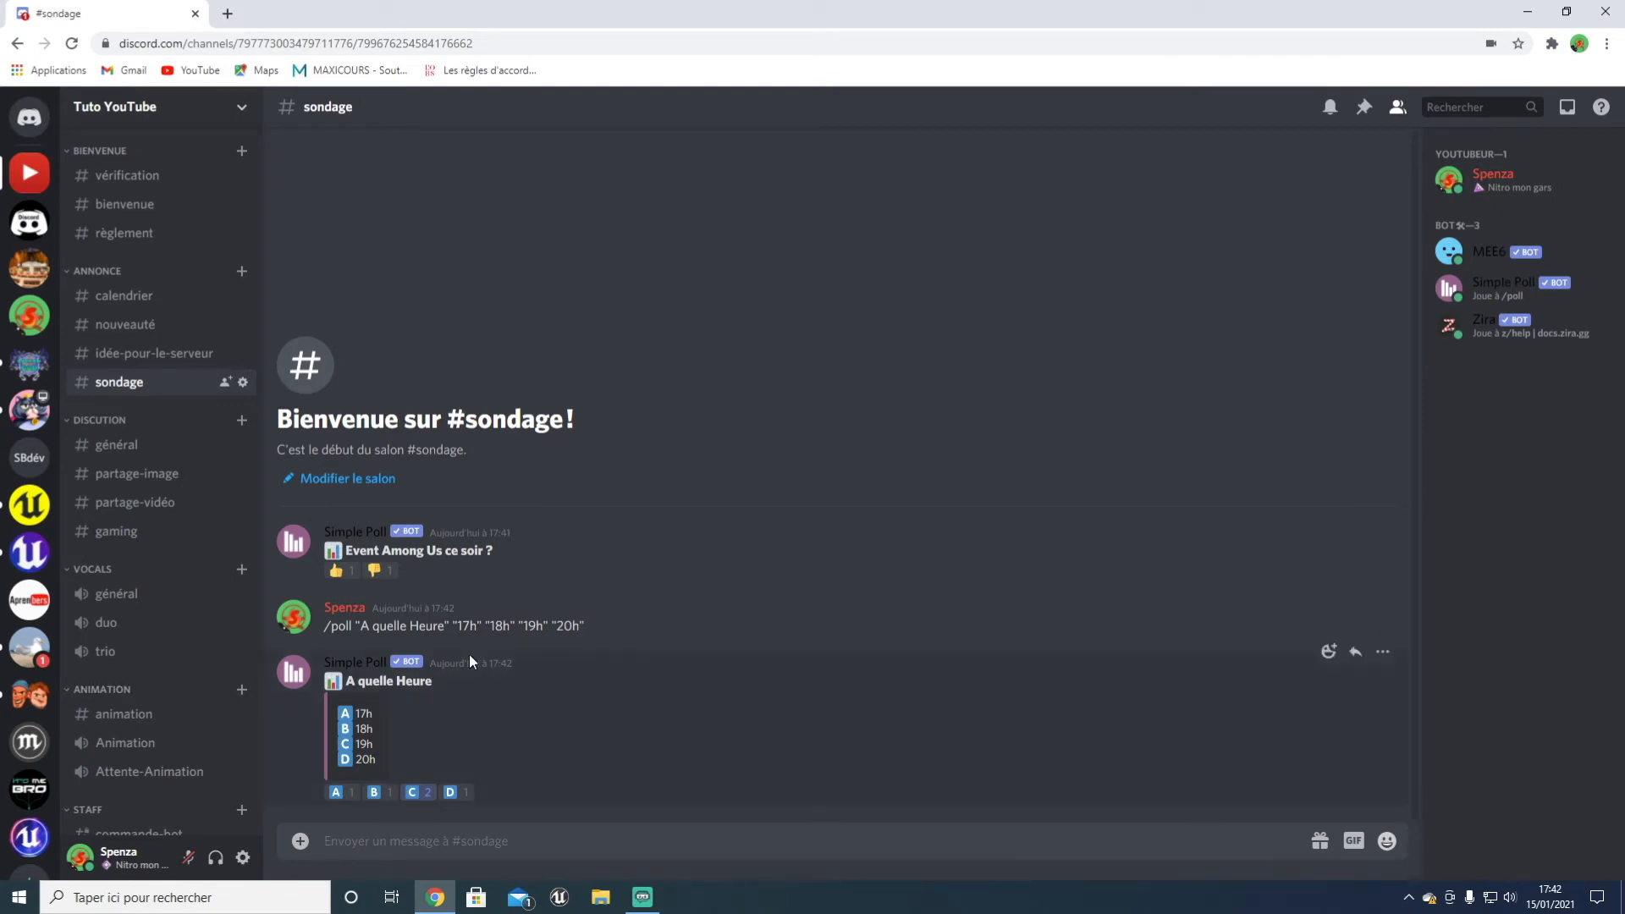
pyautogui.click(1379, 656)
pyautogui.click(1263, 729)
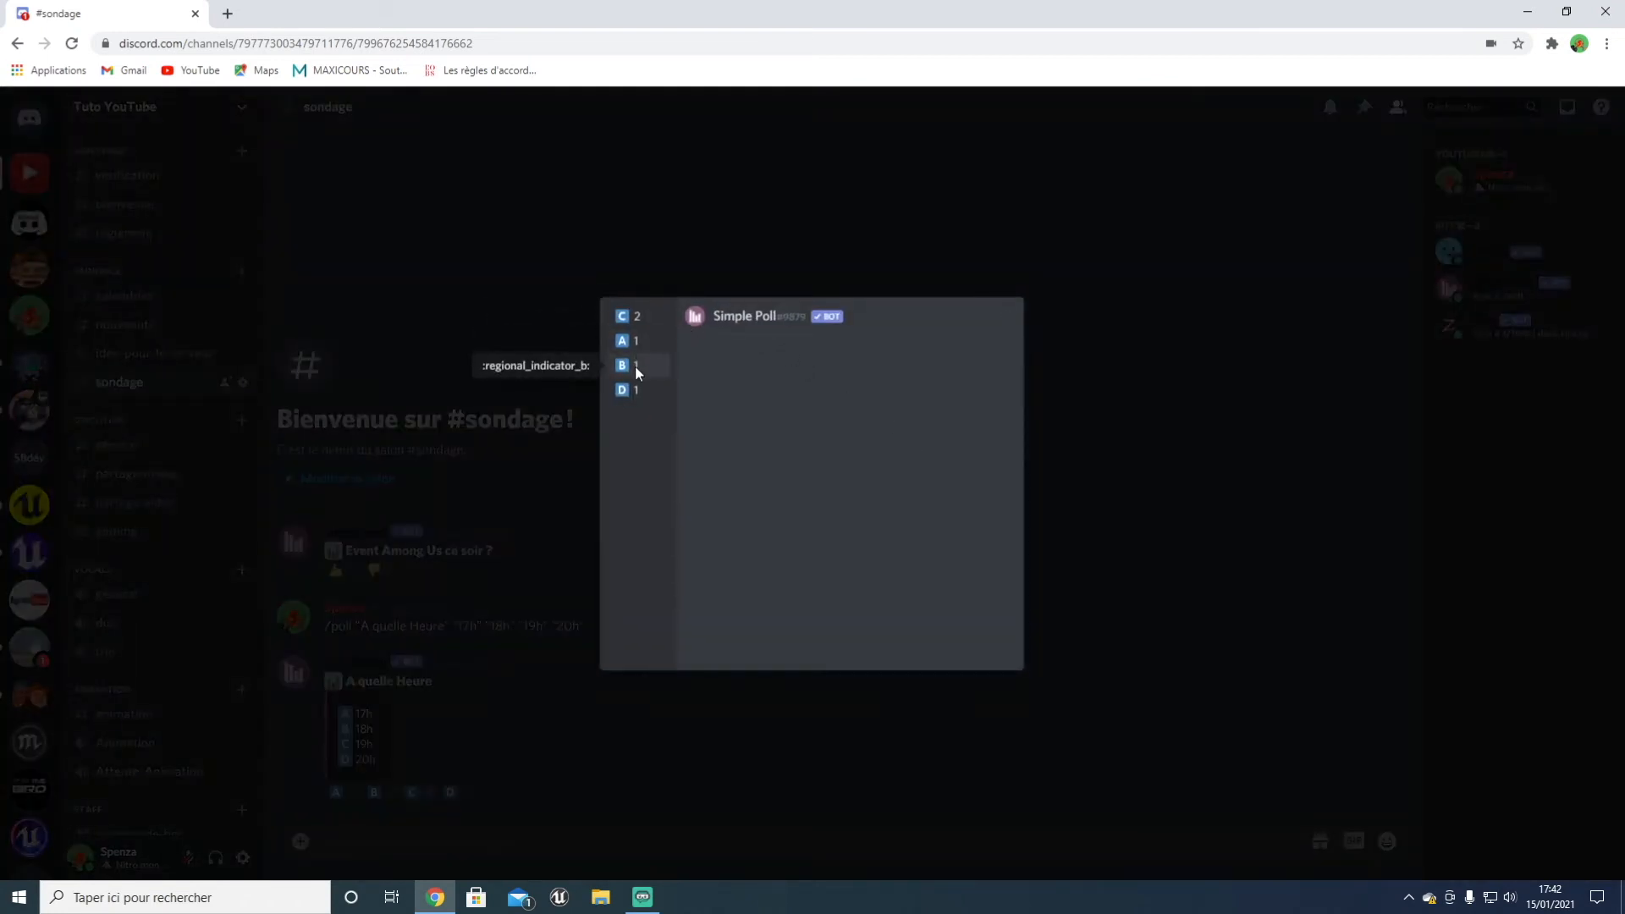
pyautogui.click(633, 313)
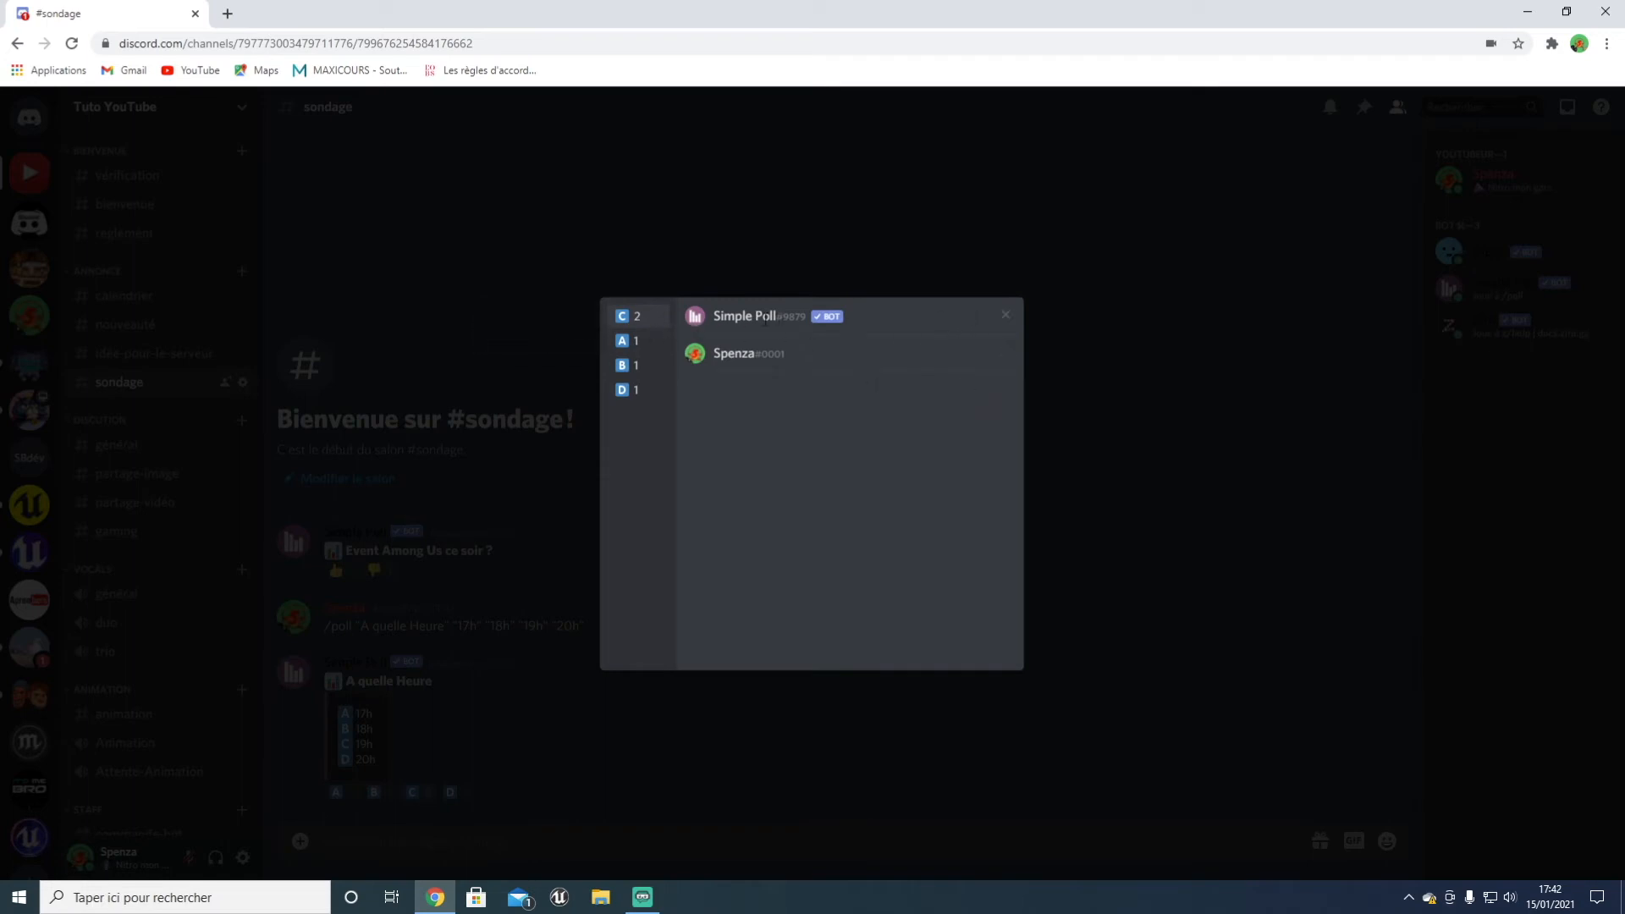
# Step: Remove all reactions from the A quelle Heure poll through its reaction list and delete the bot's poll message
pyautogui.click(1006, 318)
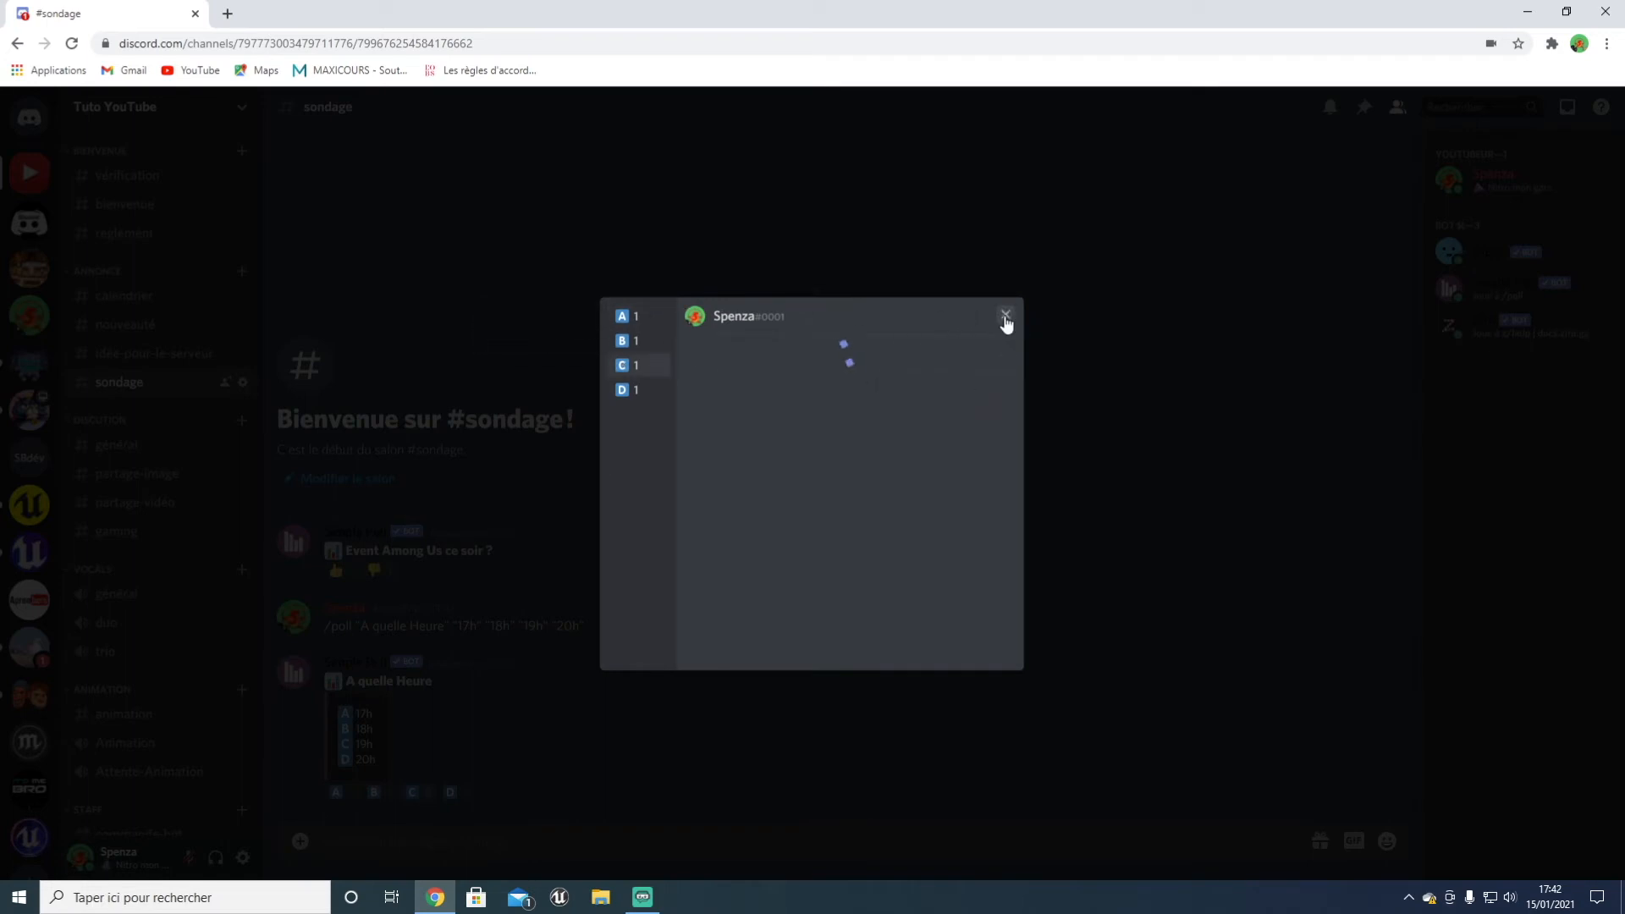
pyautogui.click(645, 343)
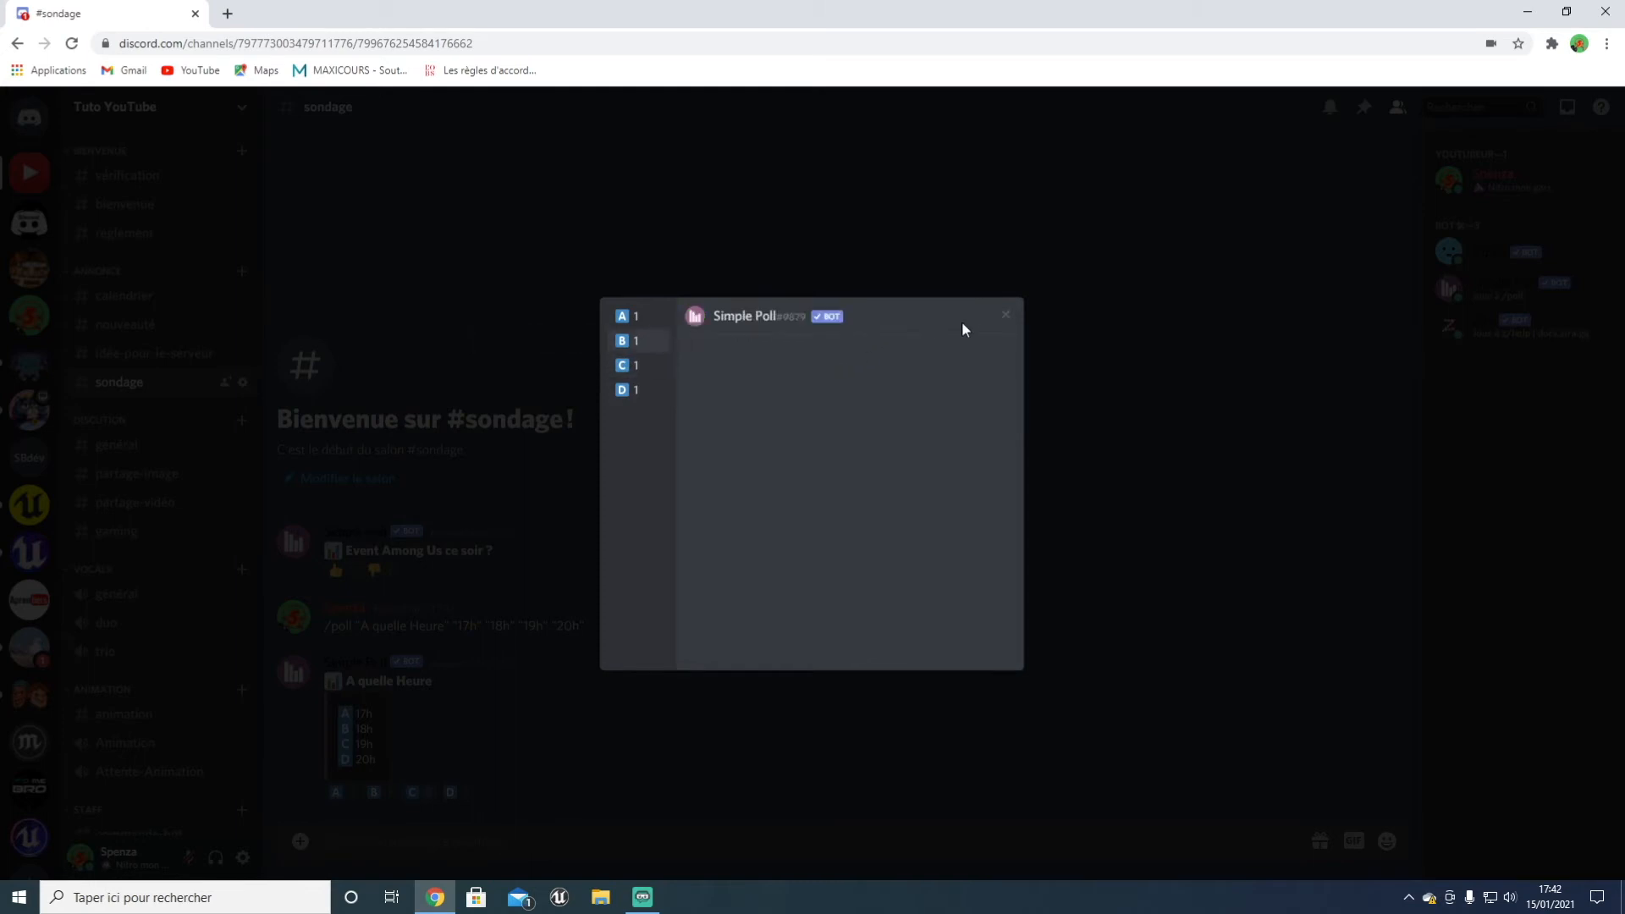
pyautogui.click(1002, 320)
pyautogui.click(645, 364)
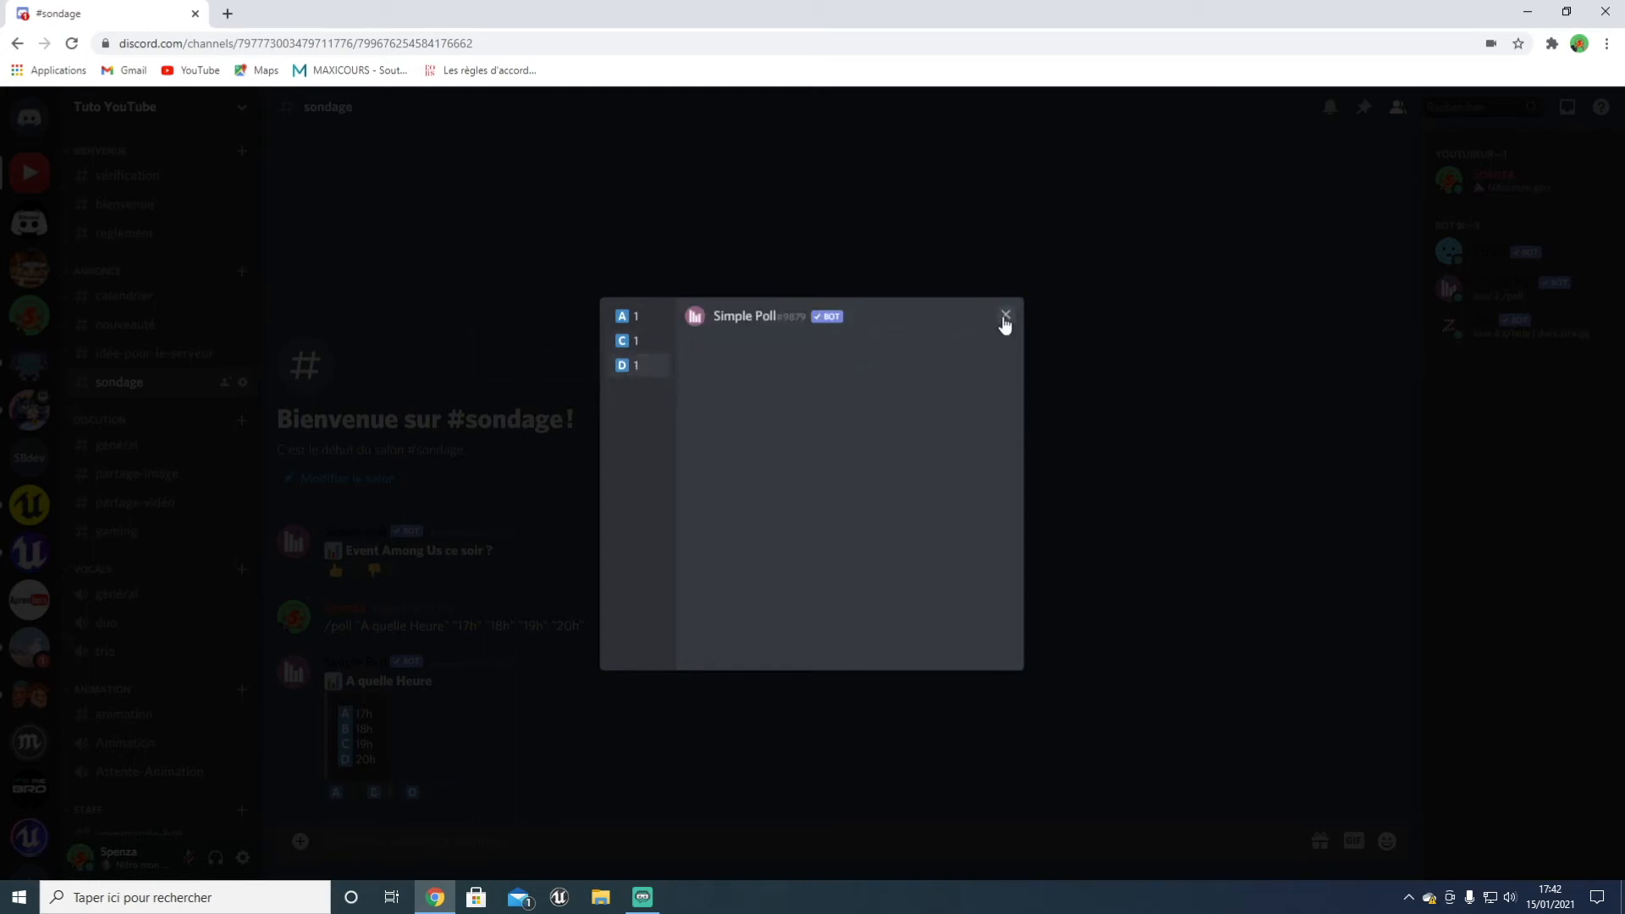
pyautogui.click(1005, 319)
pyautogui.click(645, 340)
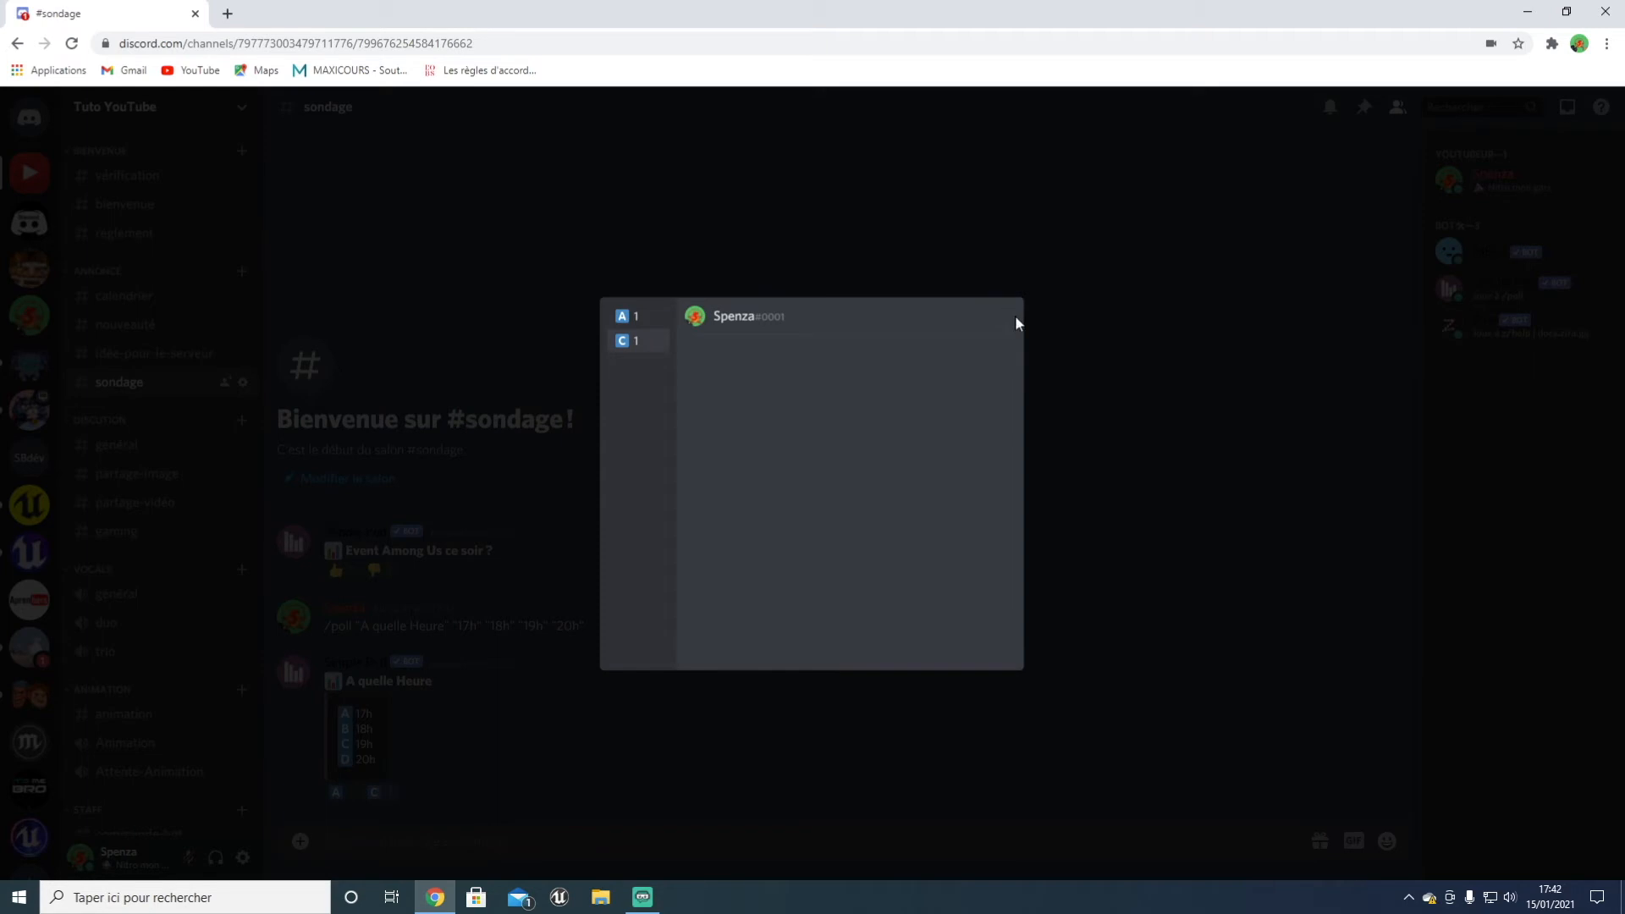
pyautogui.click(1005, 314)
pyautogui.click(636, 320)
pyautogui.click(1006, 317)
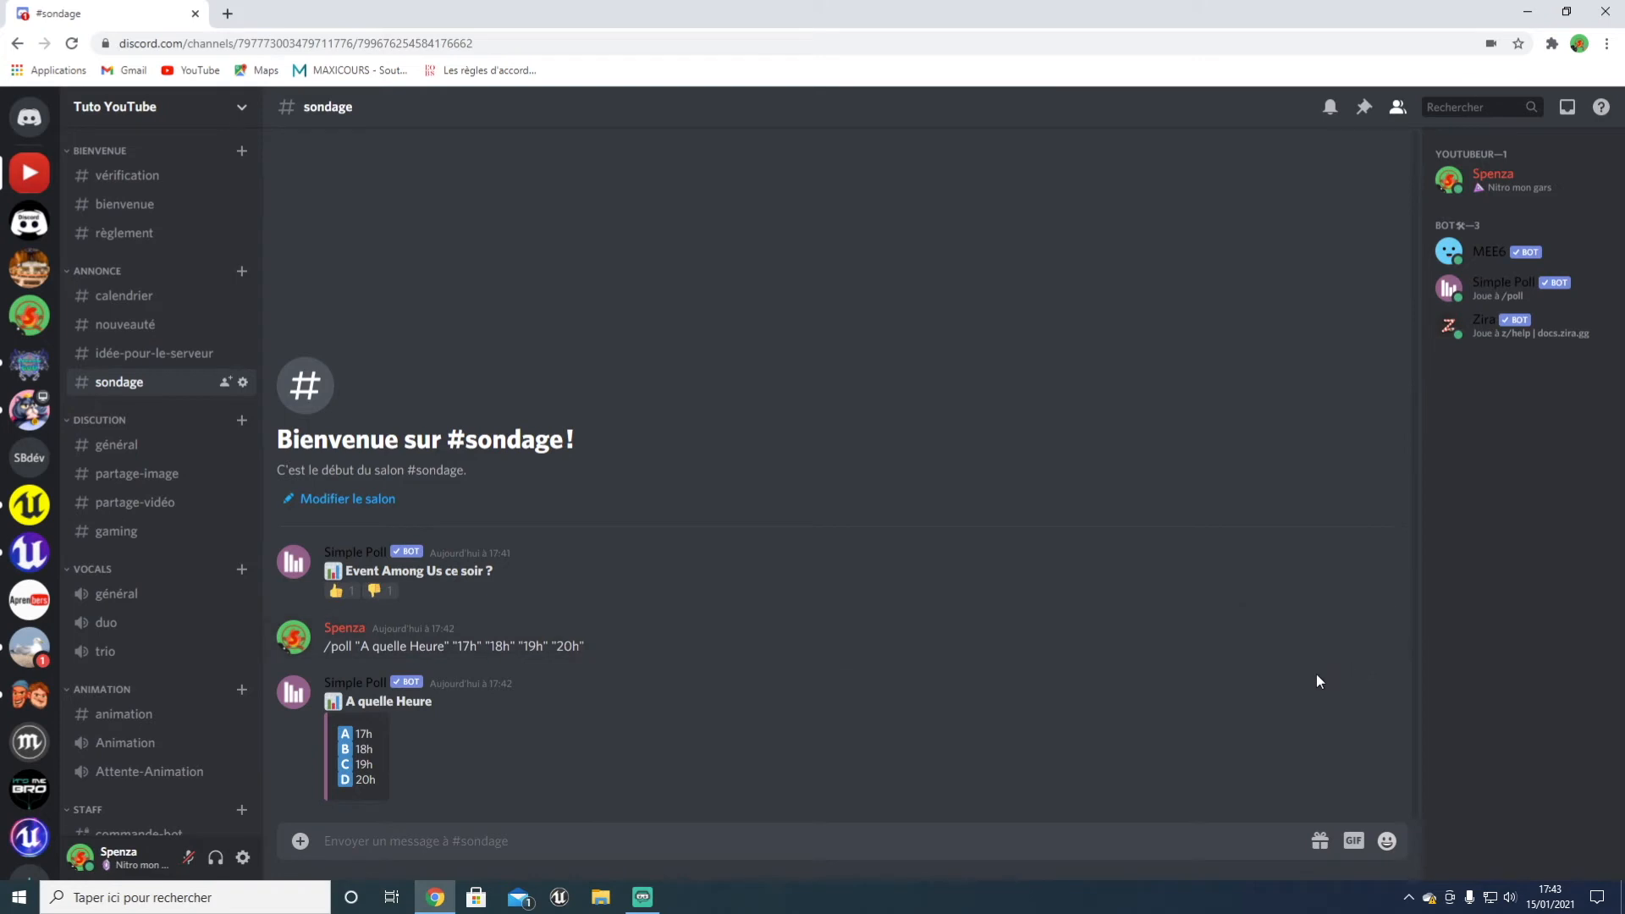
pyautogui.keyDown('shift'); pyautogui.click(1384, 677); pyautogui.keyUp('shift')
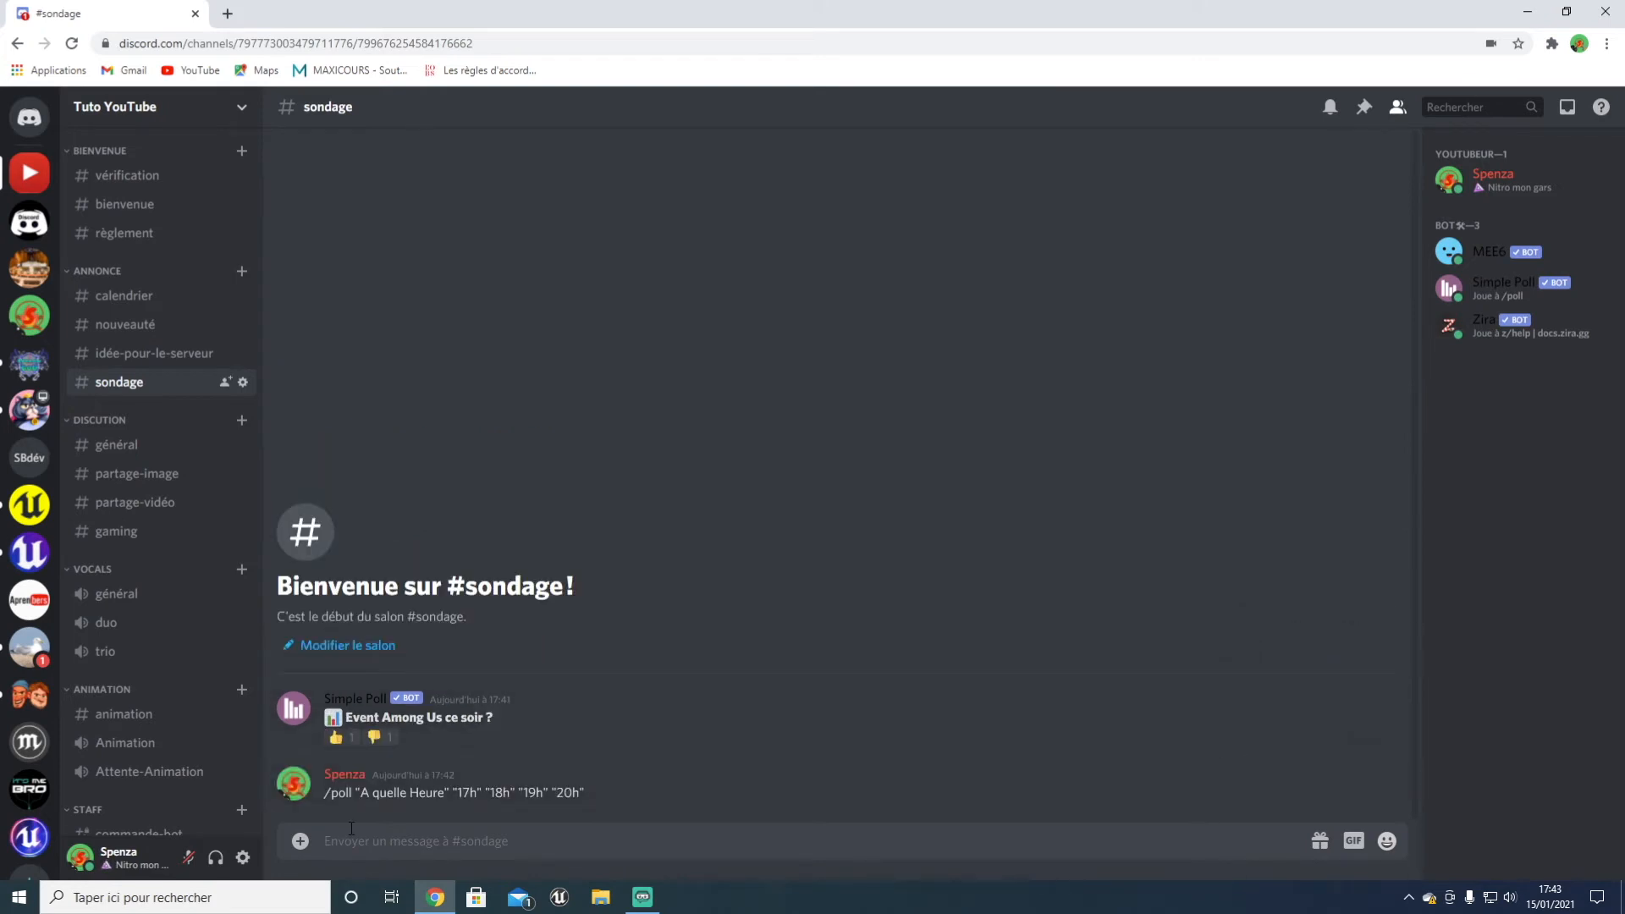
# Step: Delete the /poll command message and the Event Among Us ce soir ? poll from the sondage channel
pyautogui.keyDown('shift'); pyautogui.click(1382, 761); pyautogui.keyUp('shift')
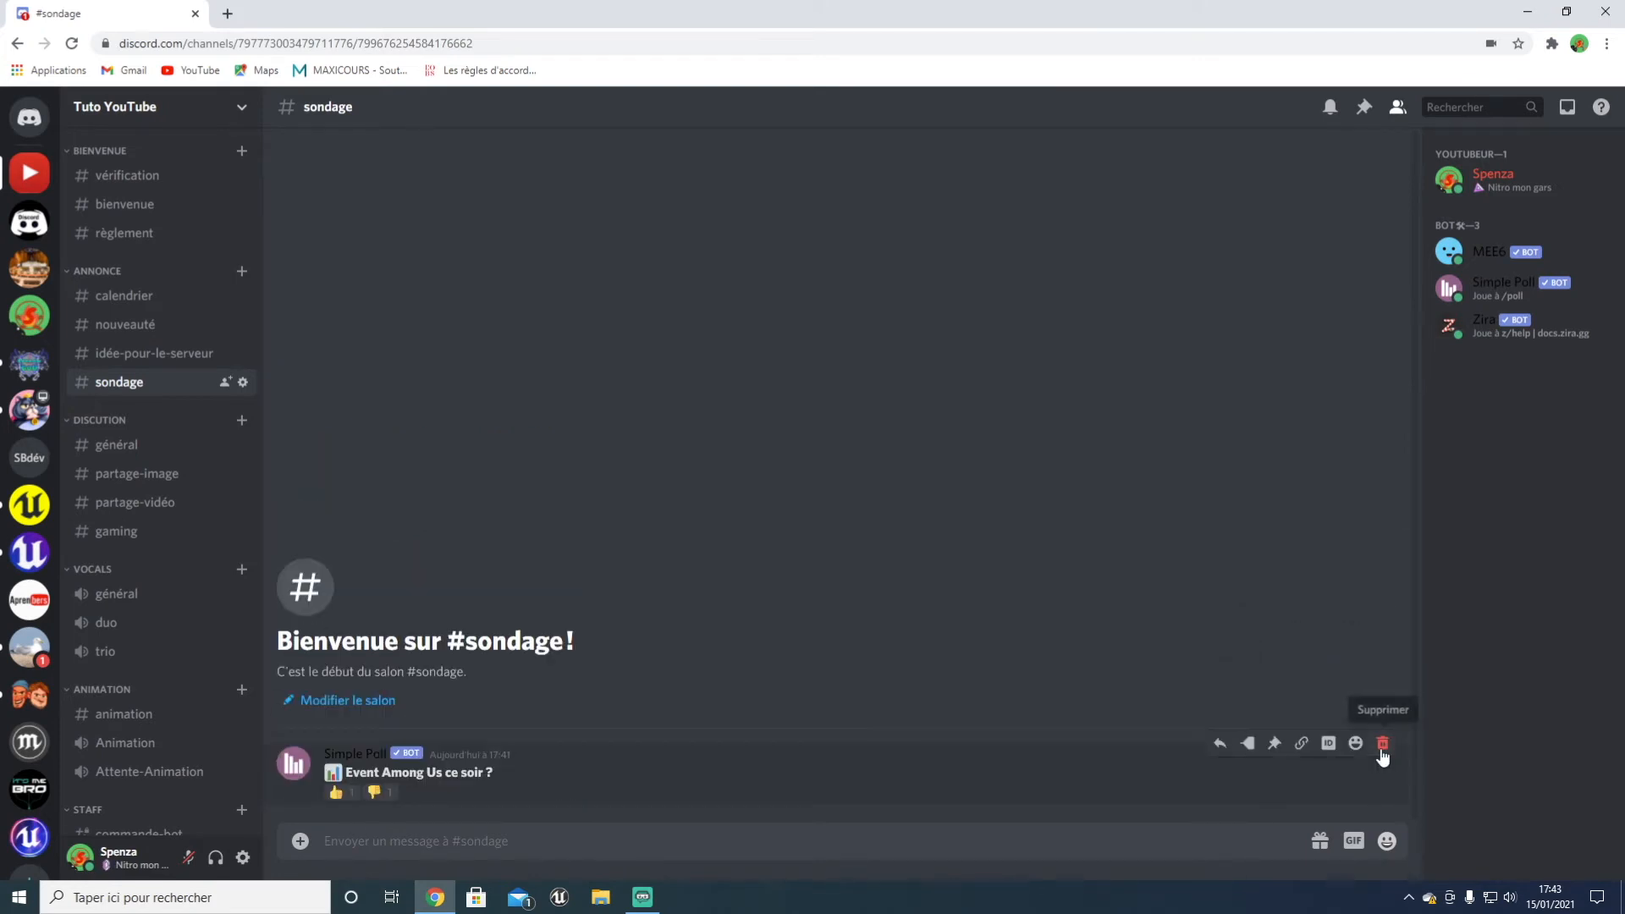
pyautogui.keyDown('shift'); pyautogui.click(1382, 748); pyautogui.keyUp('shift')
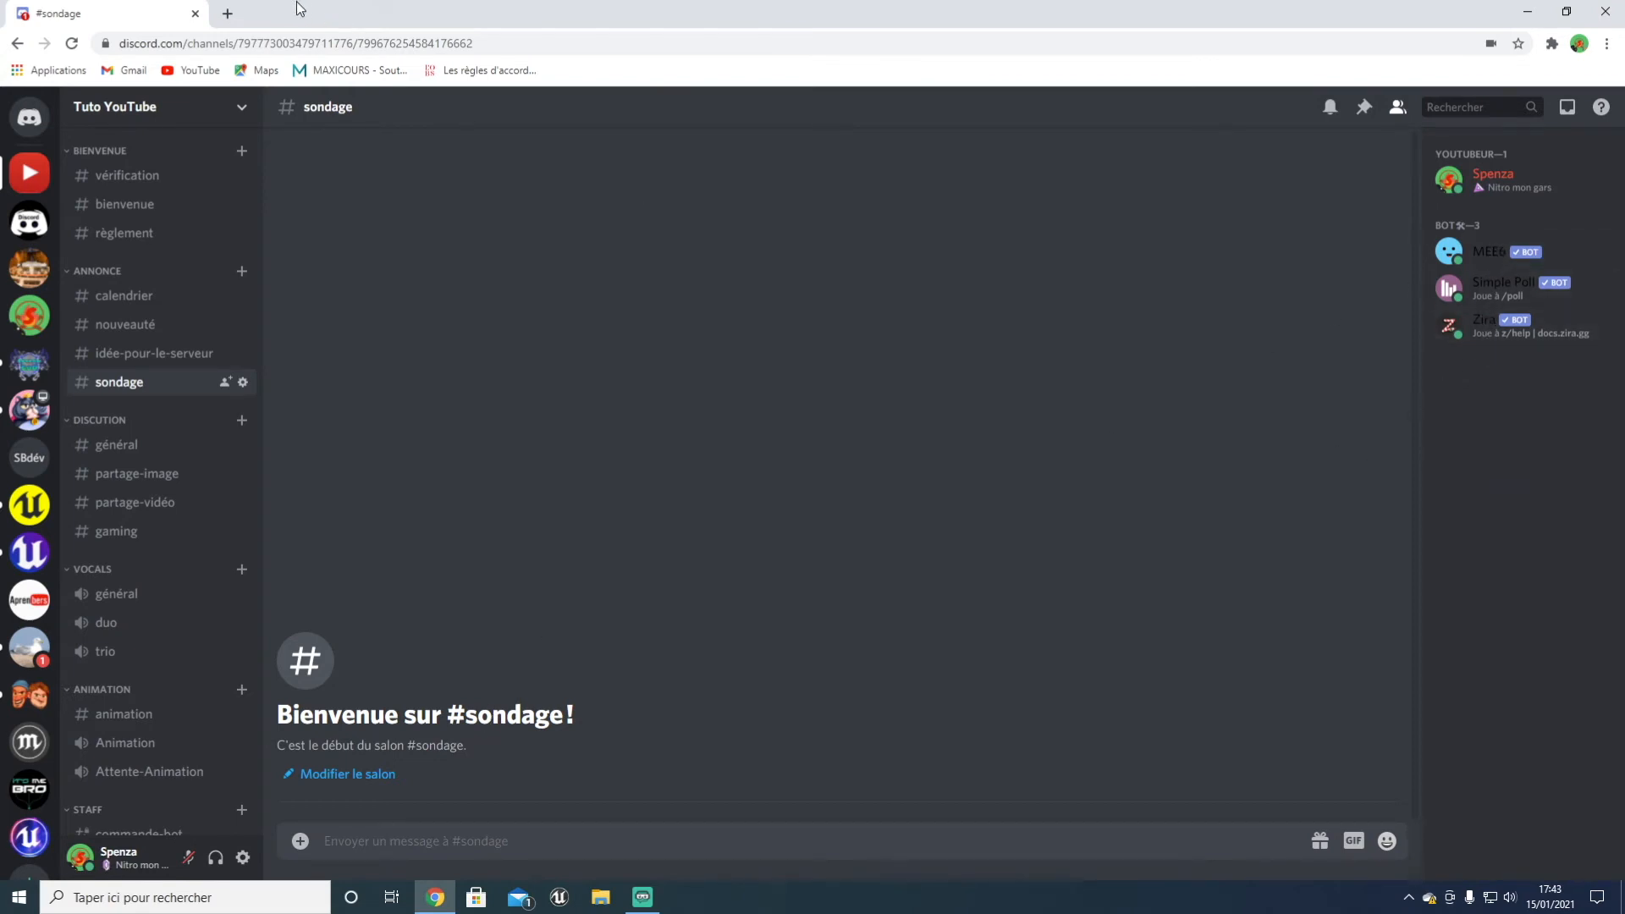
# Step: Search the web for groovy discord in a new browser tab and open the Groovy bot's website
pyautogui.click(229, 14)
pyautogui.write('groo')
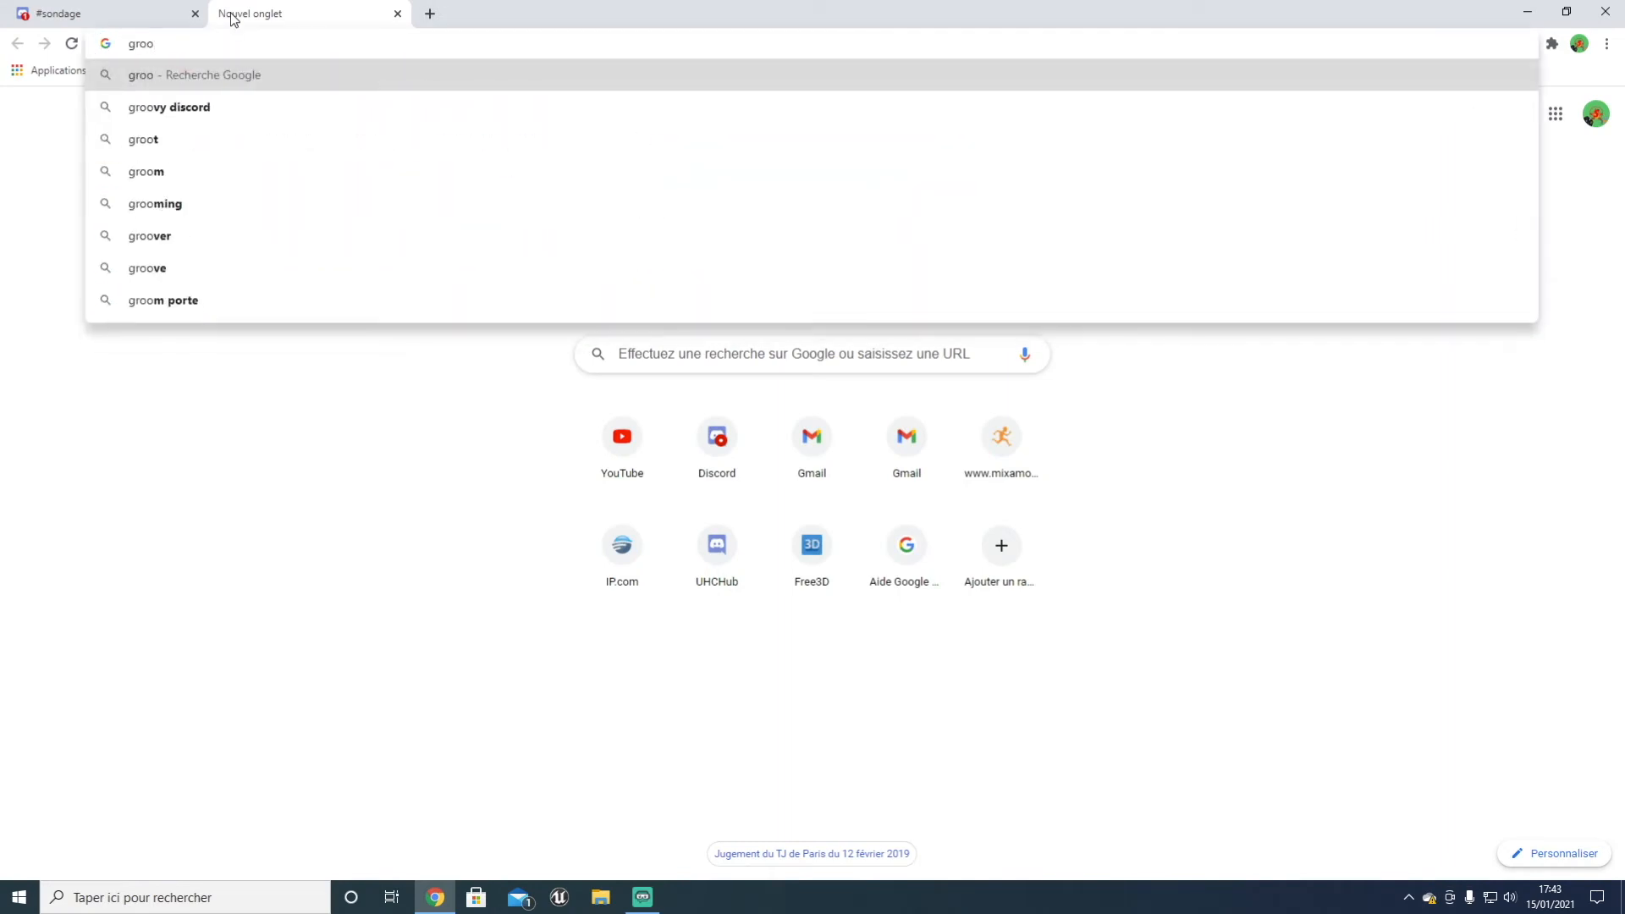
pyautogui.click(279, 98)
pyautogui.click(309, 264)
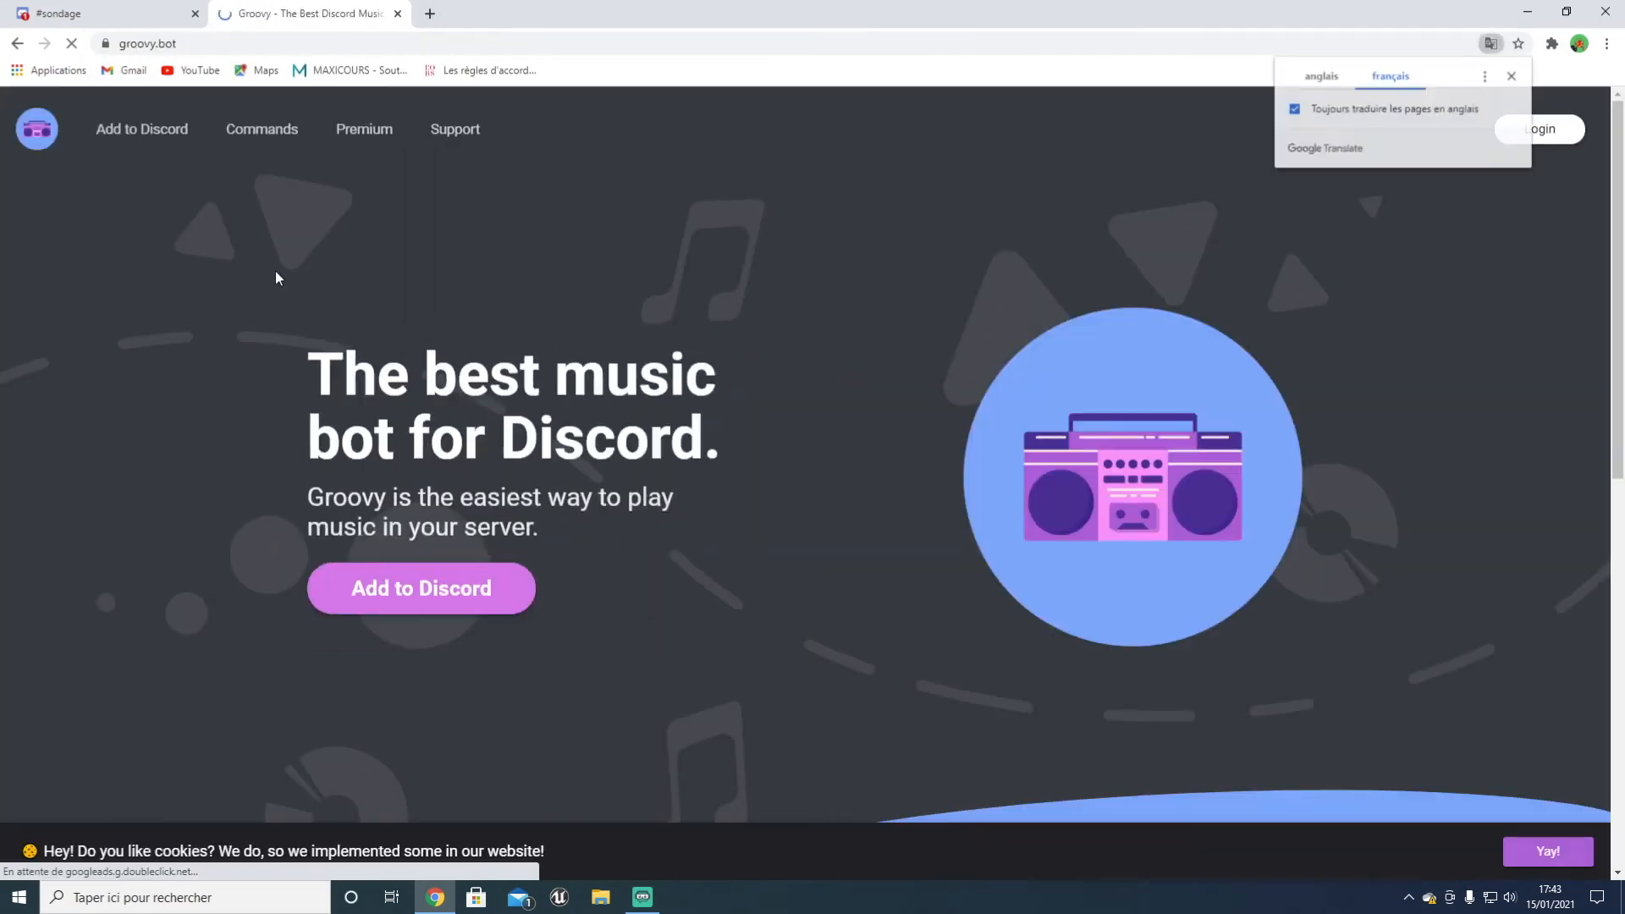
# Step: Add the Groovy bot to the Tuto YouTube server, authorize its Administrator permission and complete the human check
pyautogui.click(424, 626)
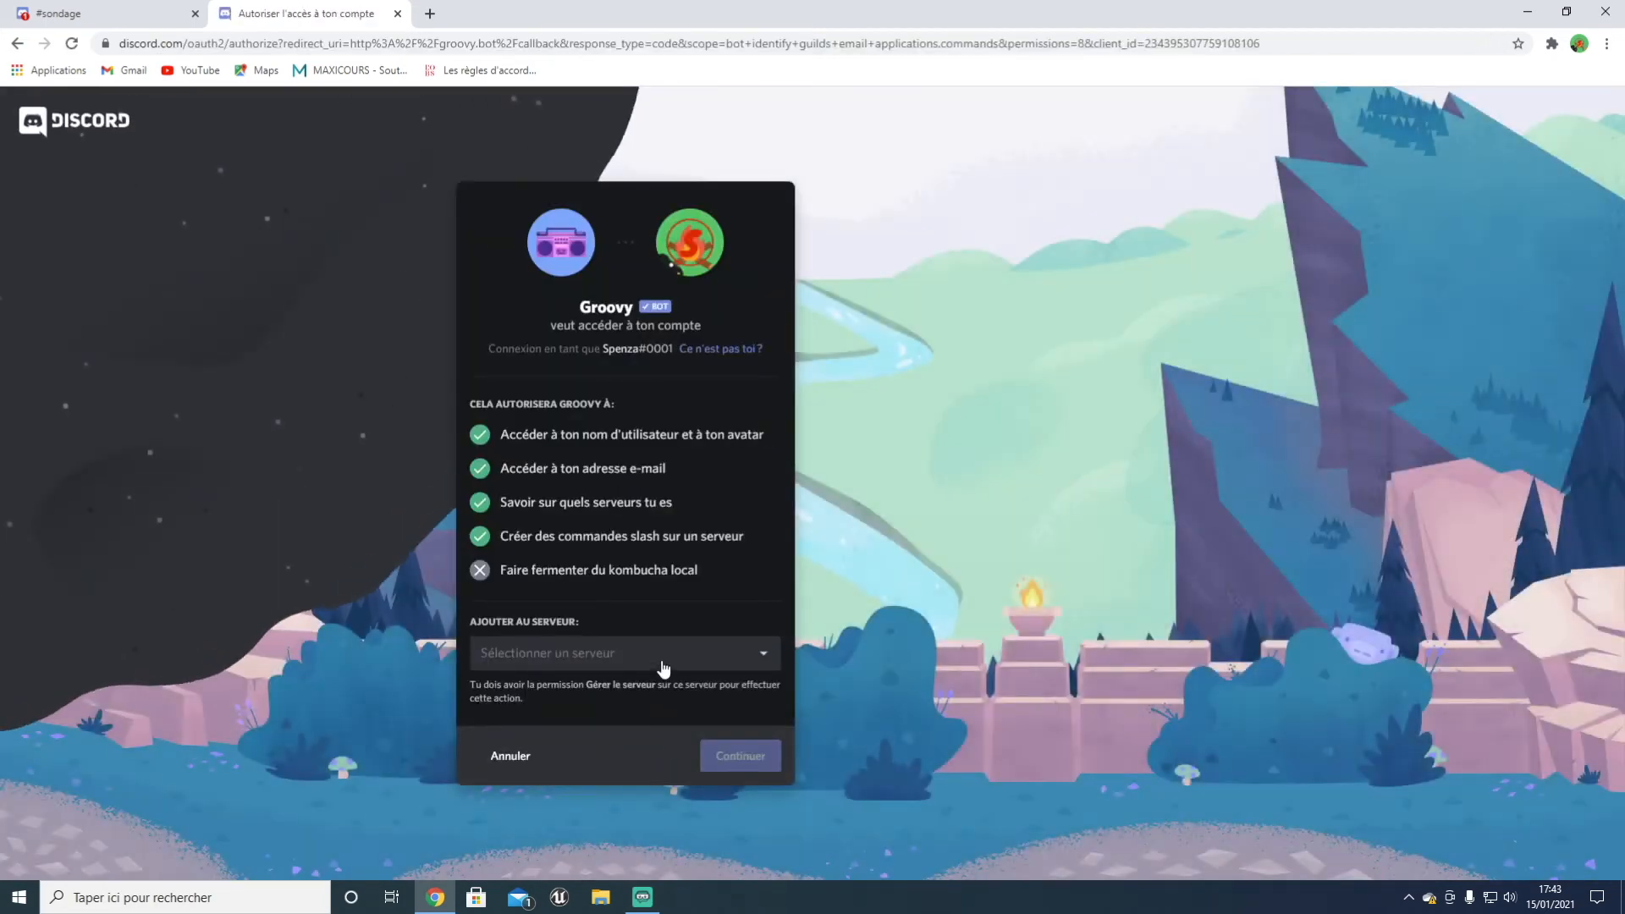
pyautogui.click(663, 669)
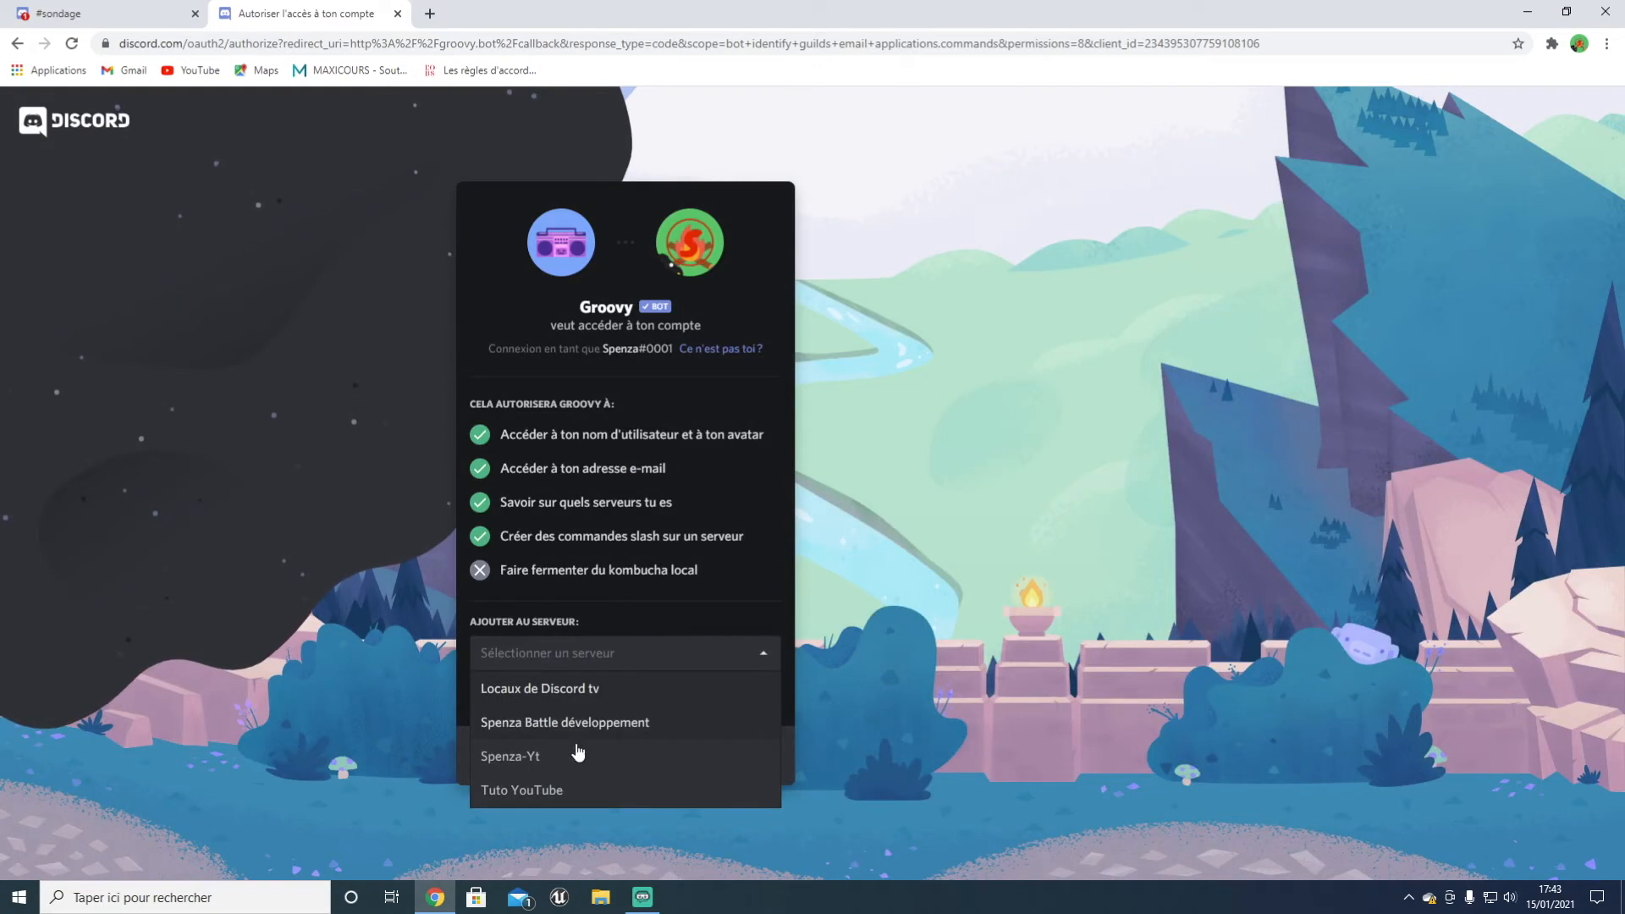
pyautogui.click(543, 785)
pyautogui.click(721, 751)
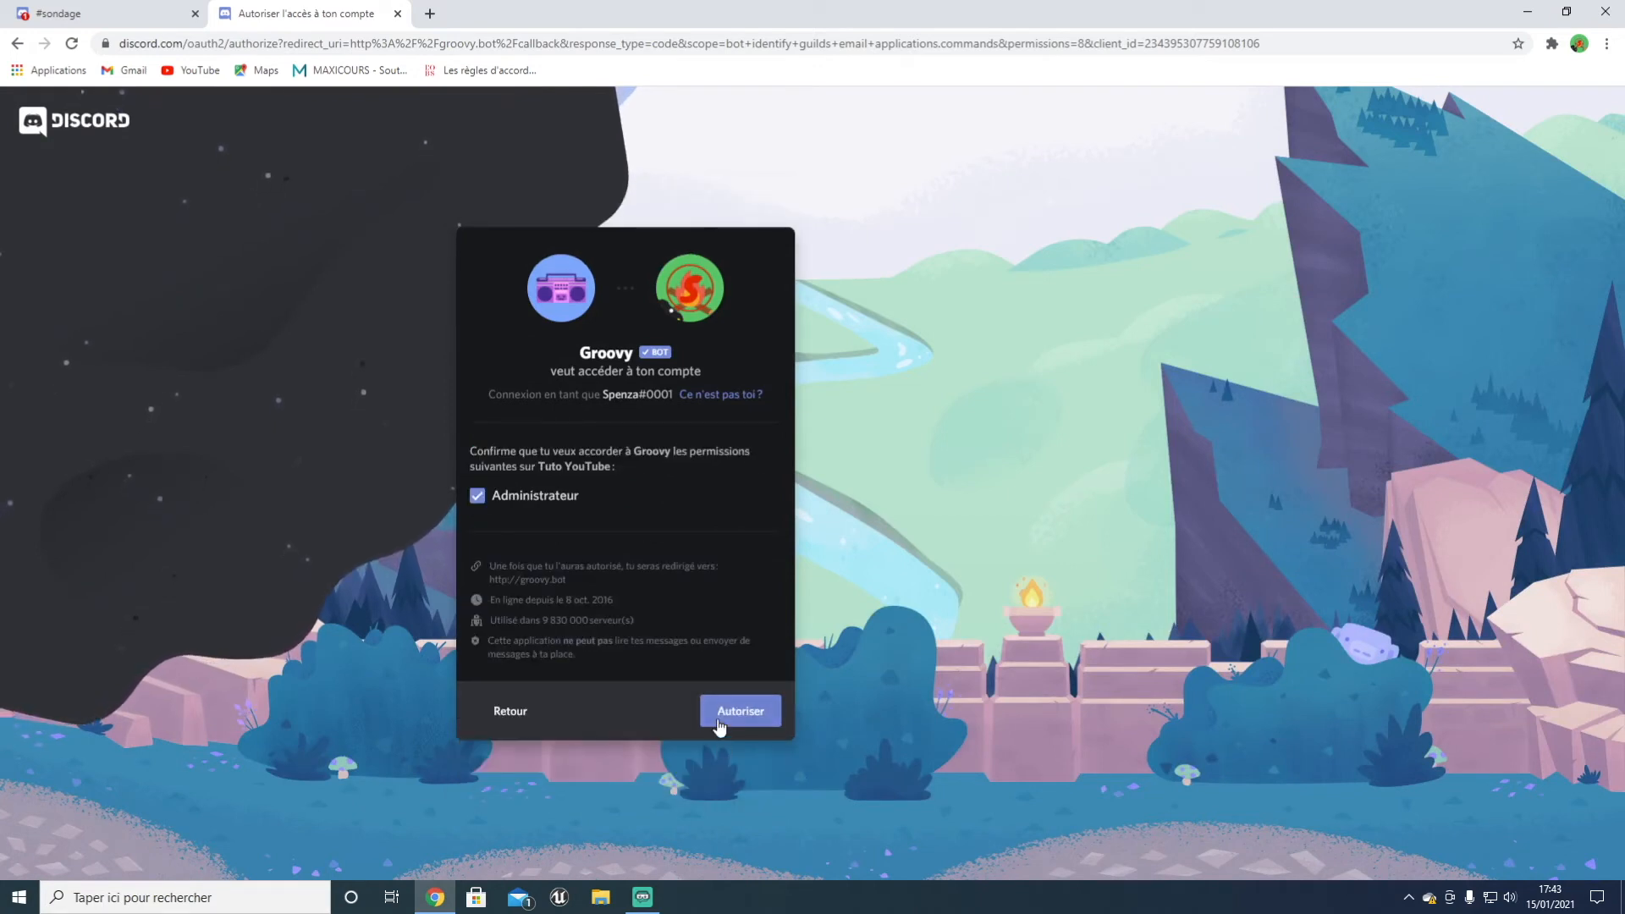
pyautogui.click(721, 711)
pyautogui.click(523, 596)
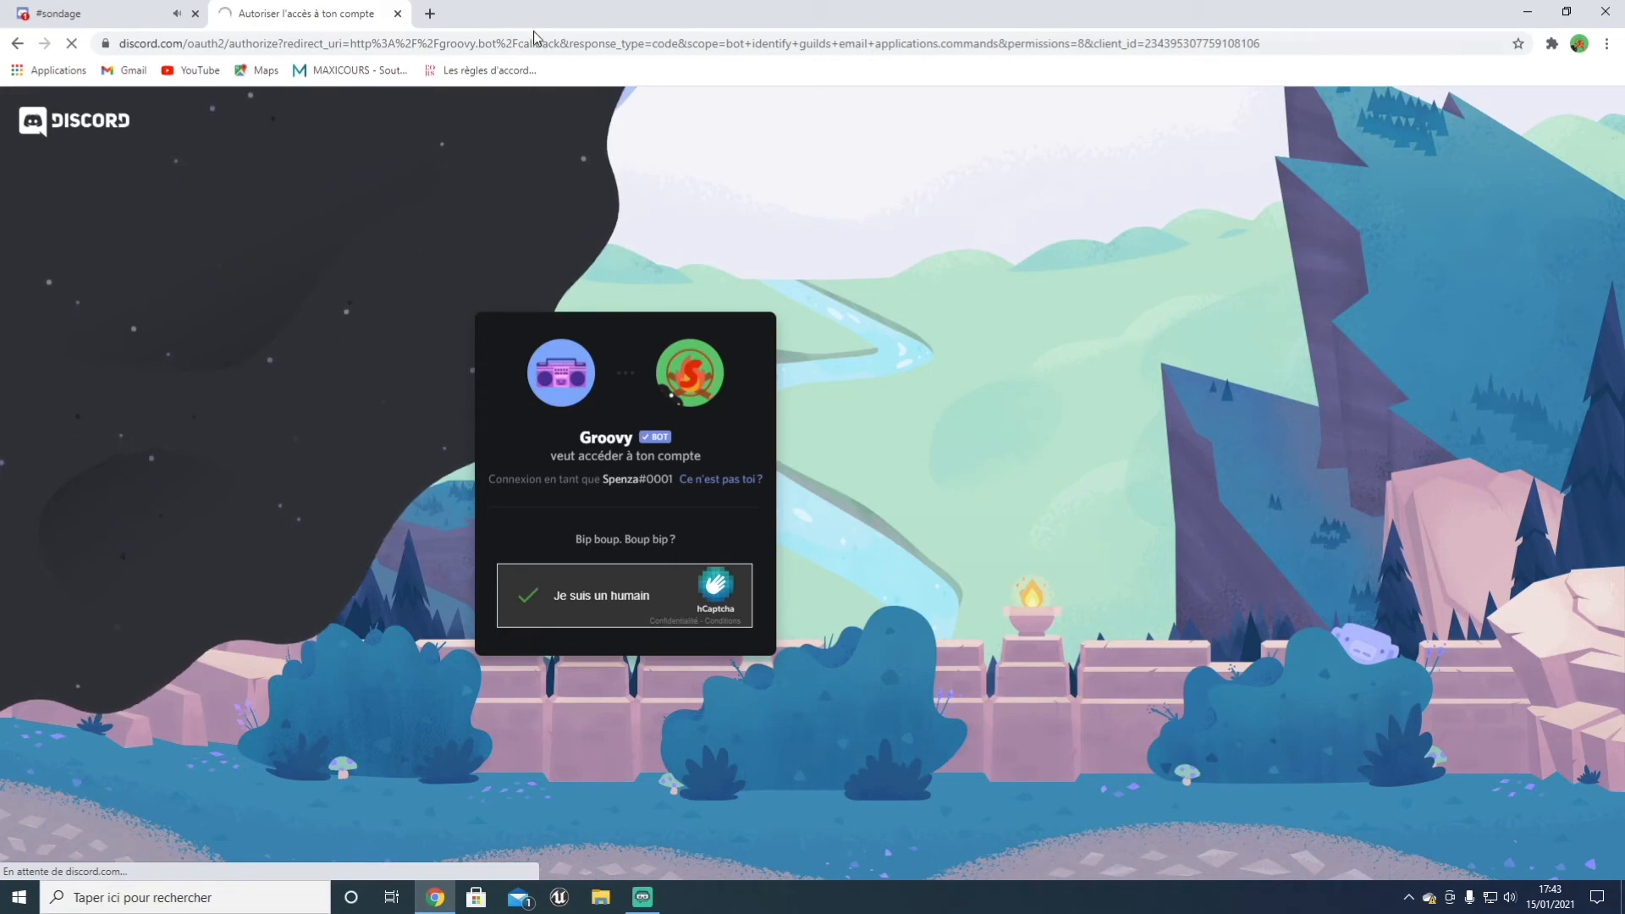
# Step: Return to the Discord server and delete Groovy's welcome message from the vérification channel
pyautogui.click(174, 12)
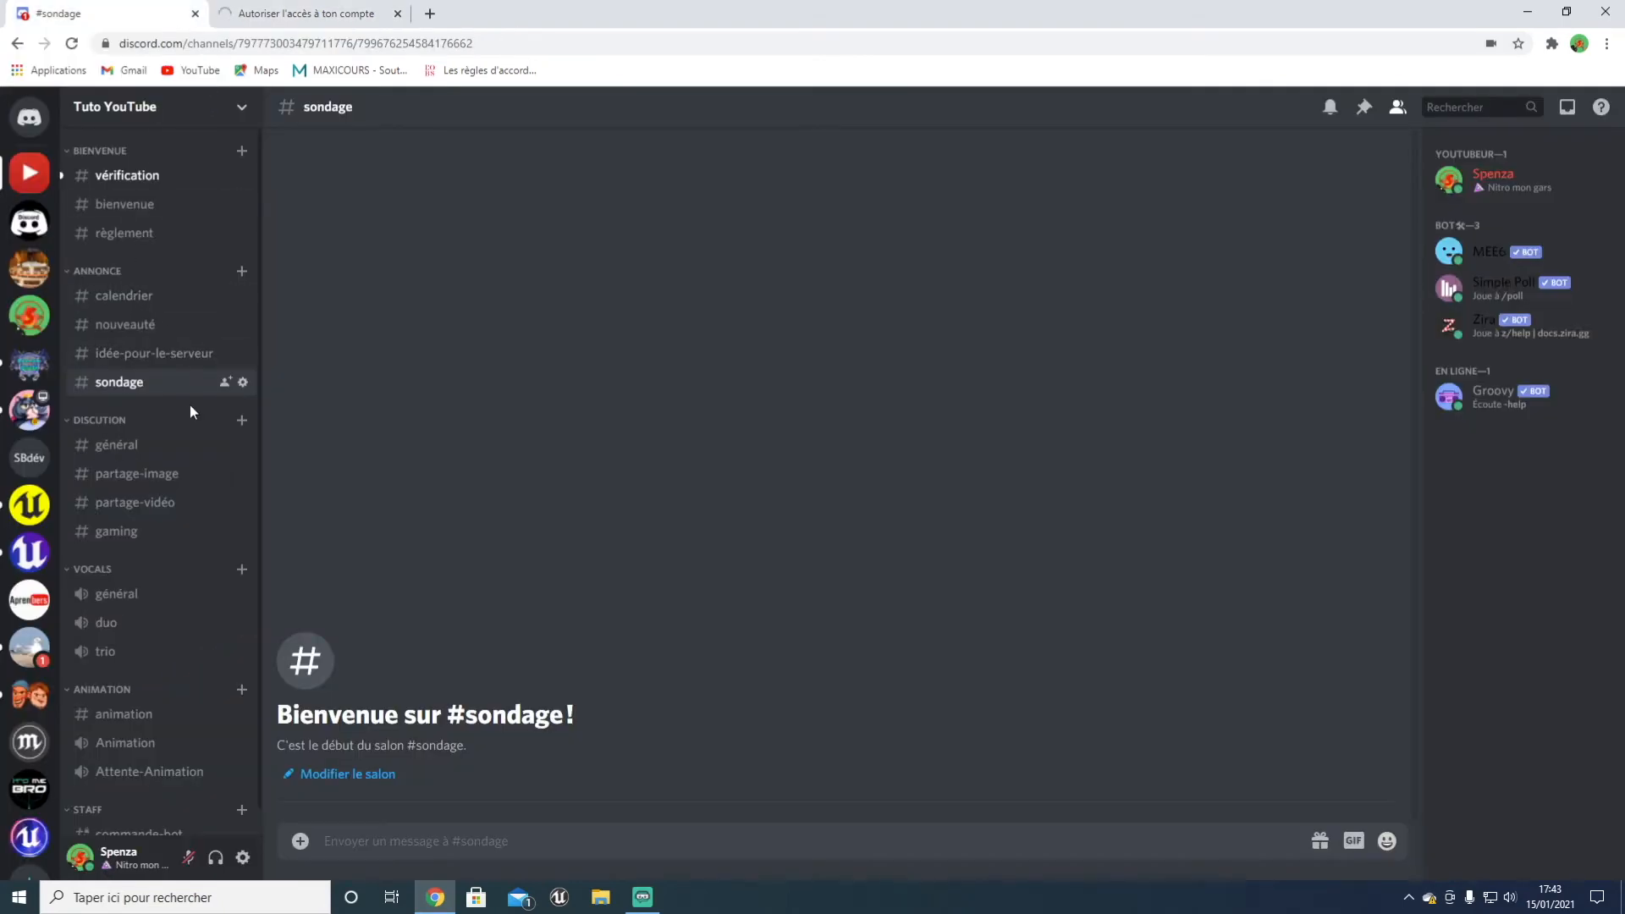
pyautogui.click(166, 173)
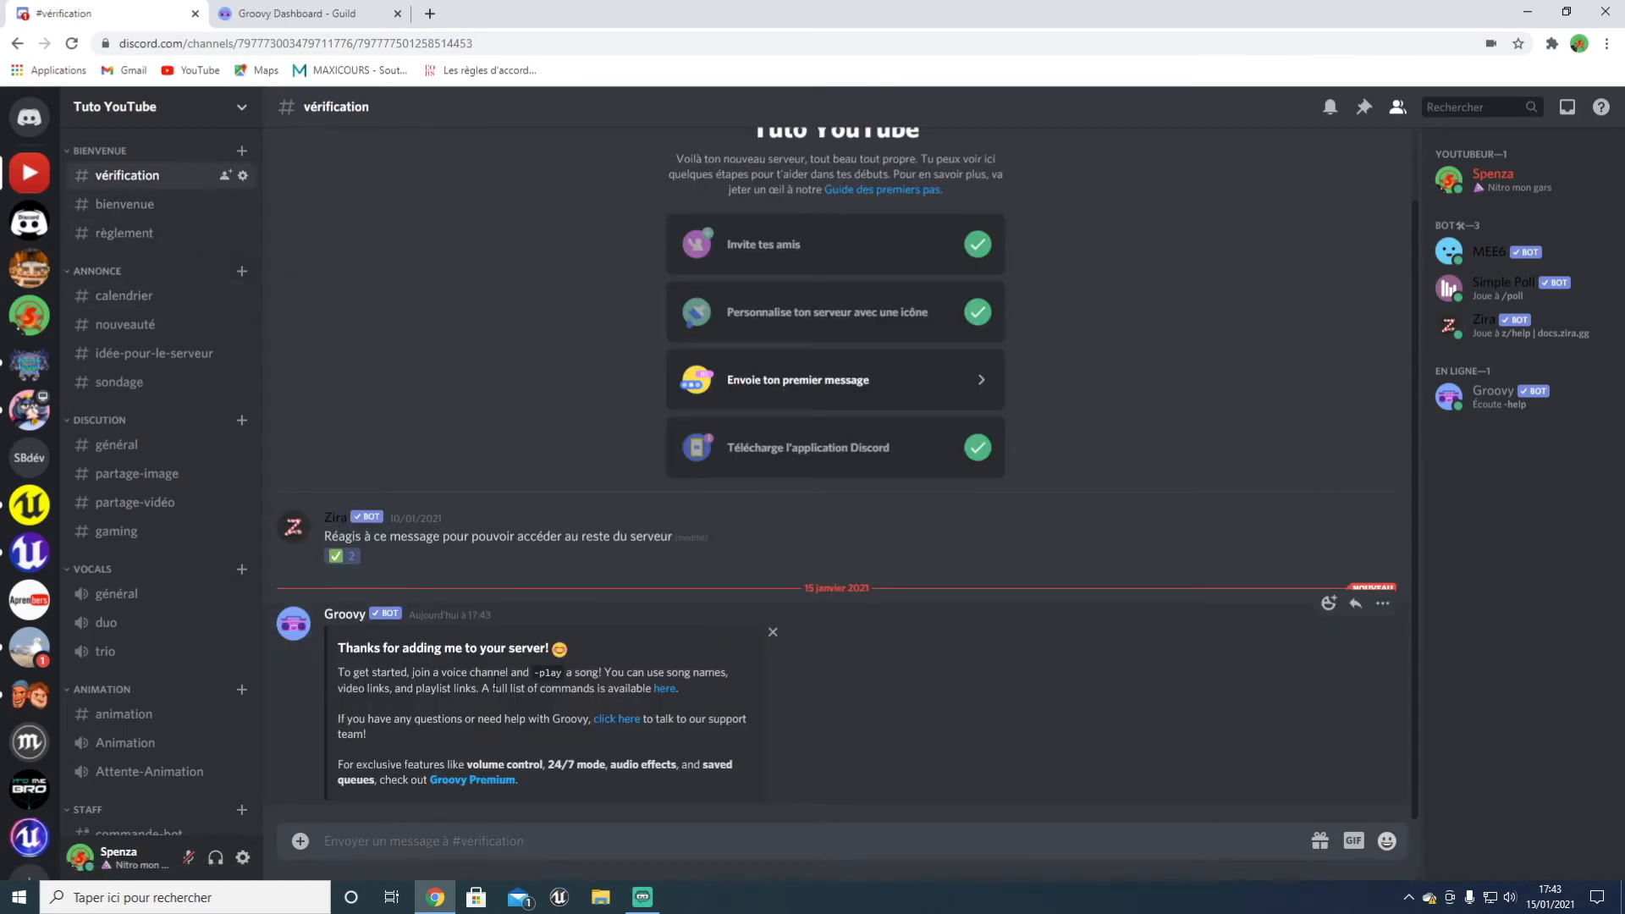
pyautogui.press('shift')
pyautogui.keyDown('shift'); pyautogui.click(1382, 605); pyautogui.keyUp('shift')
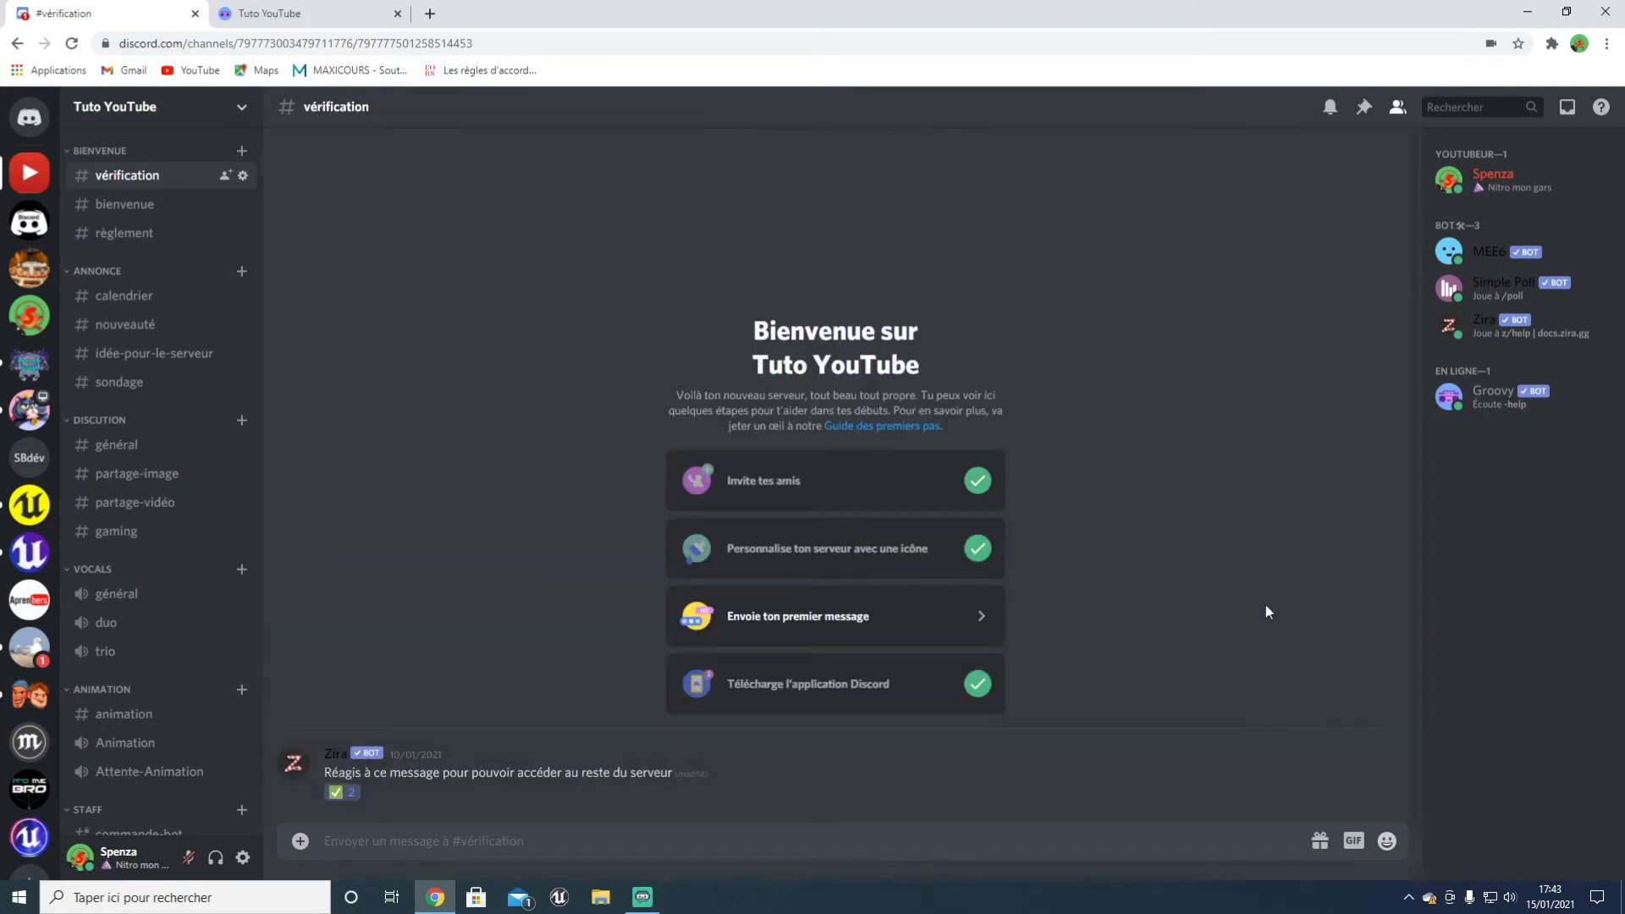
# Step: Remove the non-vérifié role from the Groovy bot and assign it the Bot role
pyautogui.click(1483, 415)
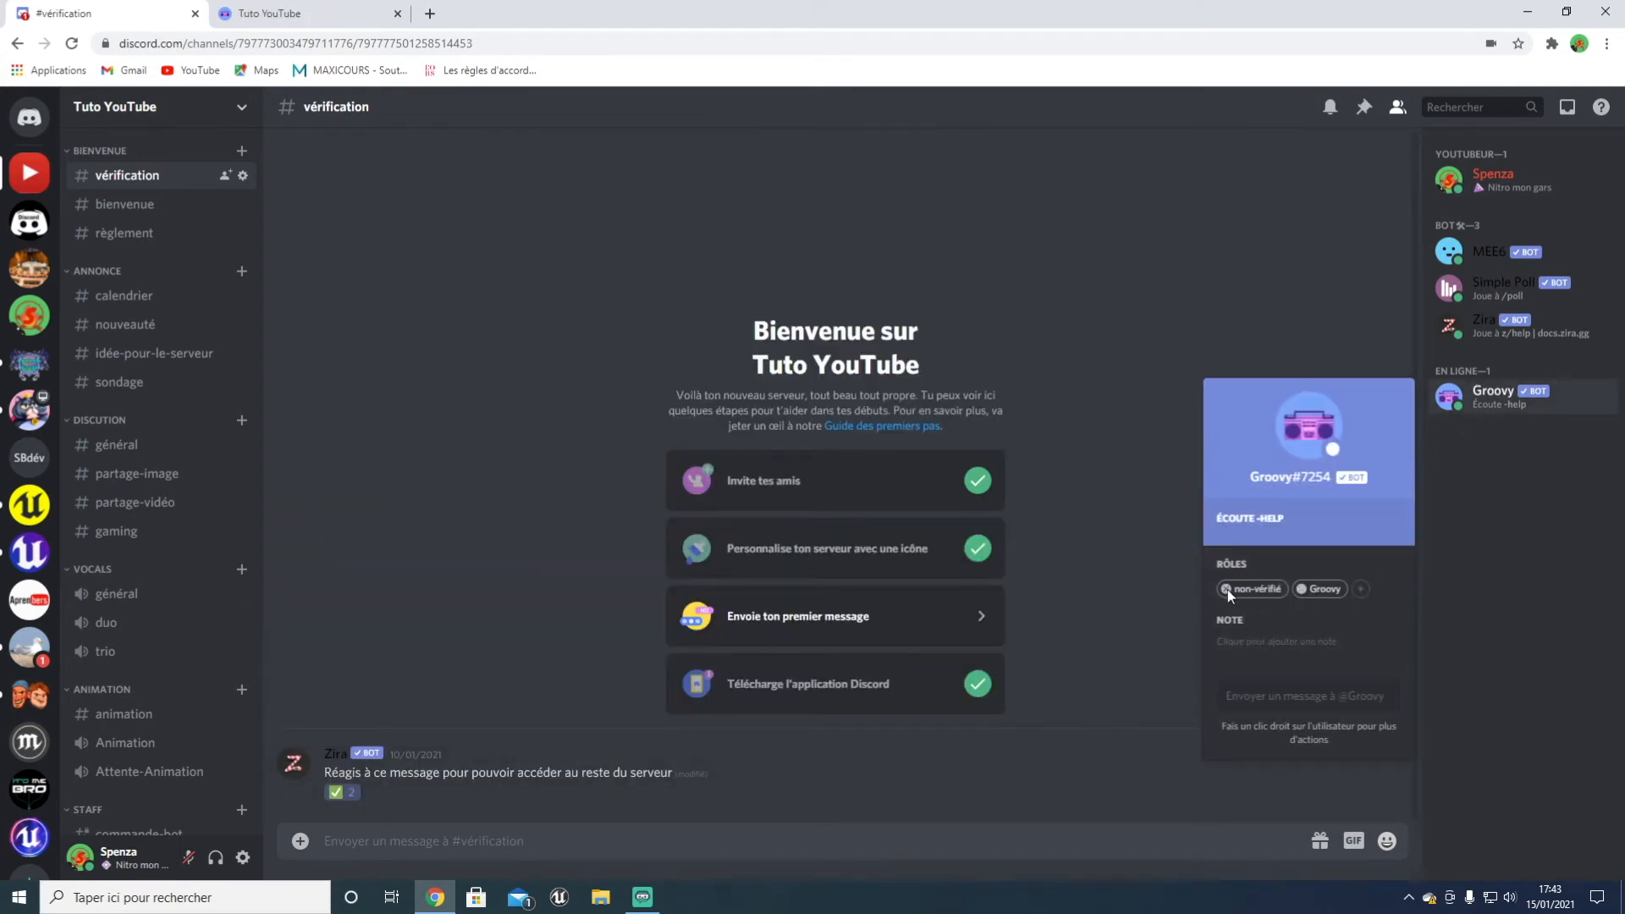
pyautogui.click(1285, 589)
pyautogui.click(1242, 743)
# Step: Move the Groovy role directly below MEE6 in the server's role list, save the changes and leave the server settings
pyautogui.click(170, 107)
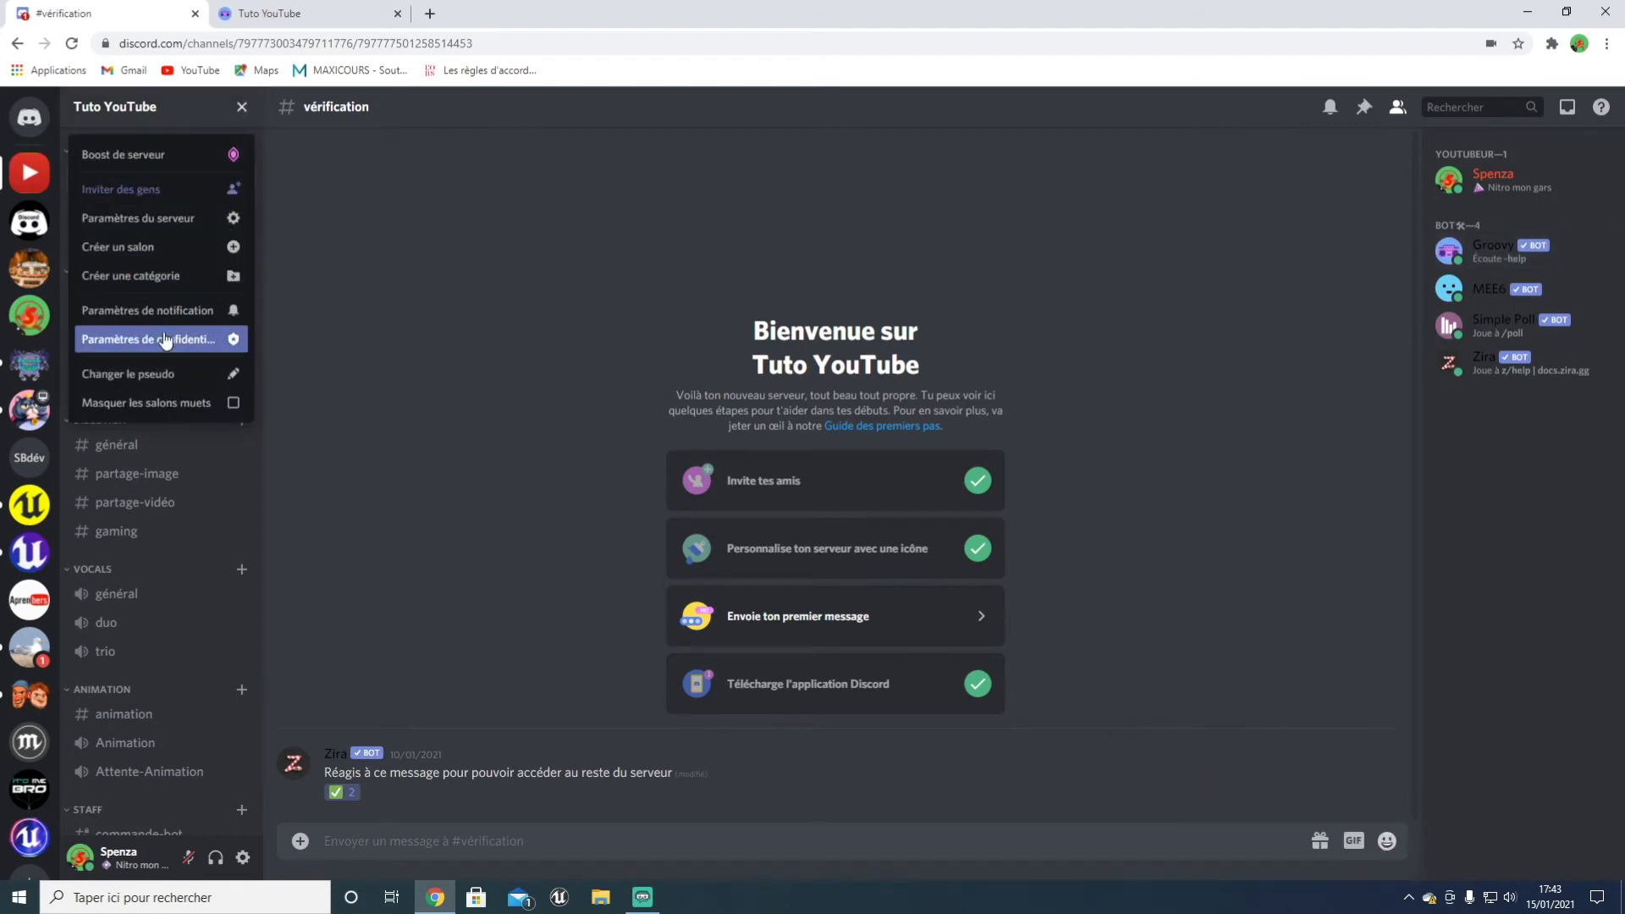
pyautogui.click(181, 218)
pyautogui.click(415, 226)
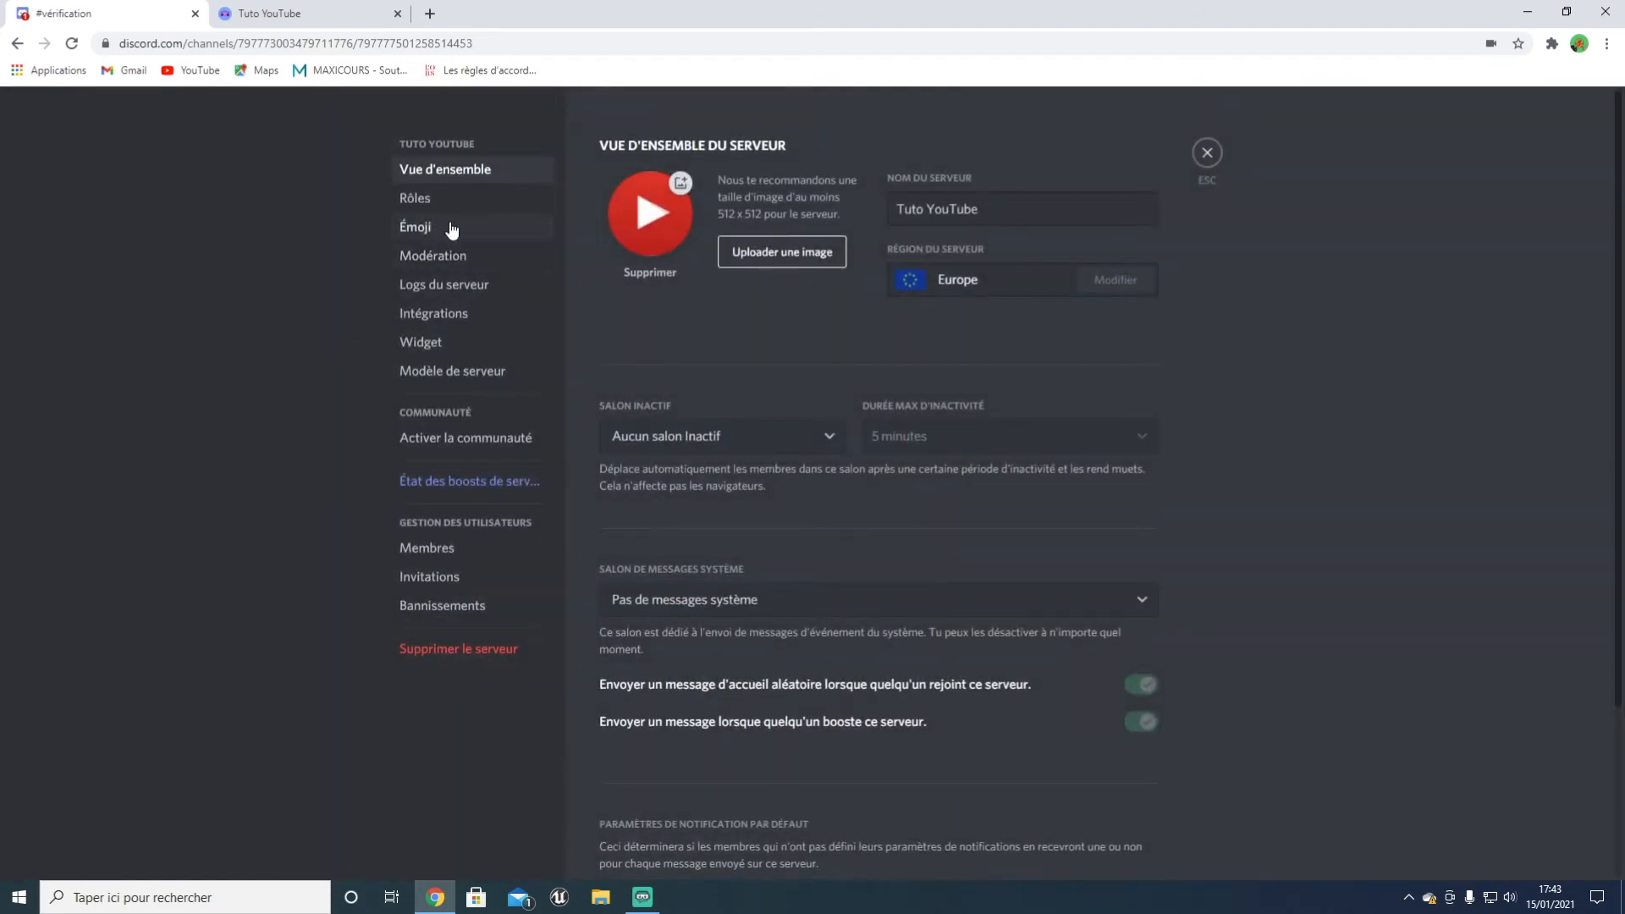
pyautogui.click(436, 198)
pyautogui.moveTo(627, 471); pyautogui.dragTo(636, 203)
pyautogui.click(1041, 837)
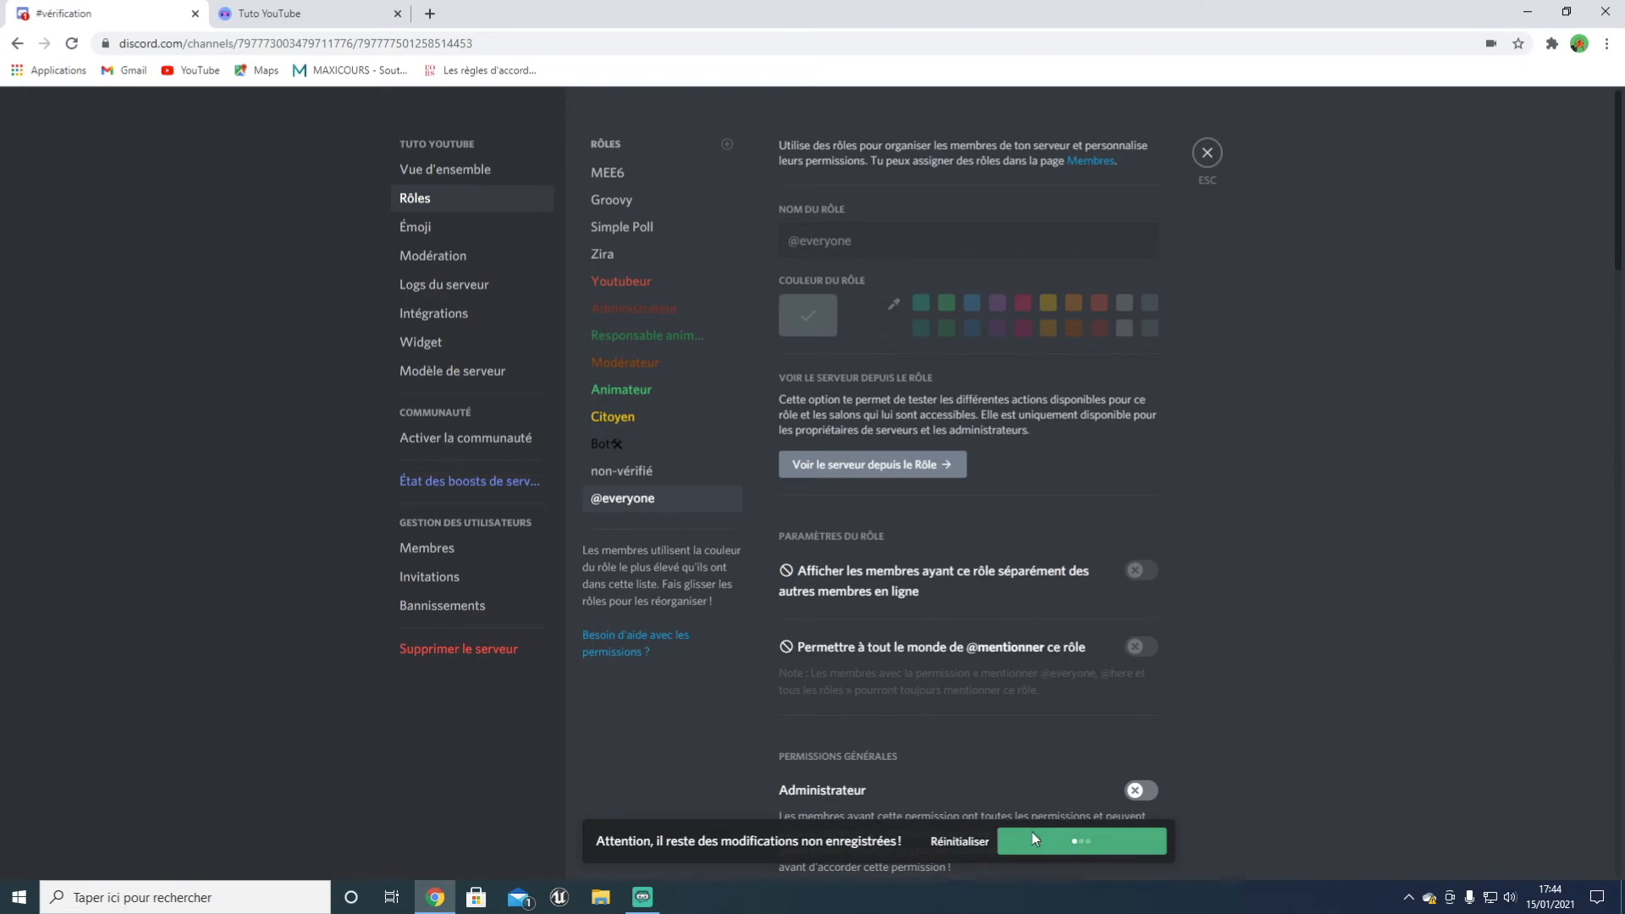
pyautogui.click(1207, 153)
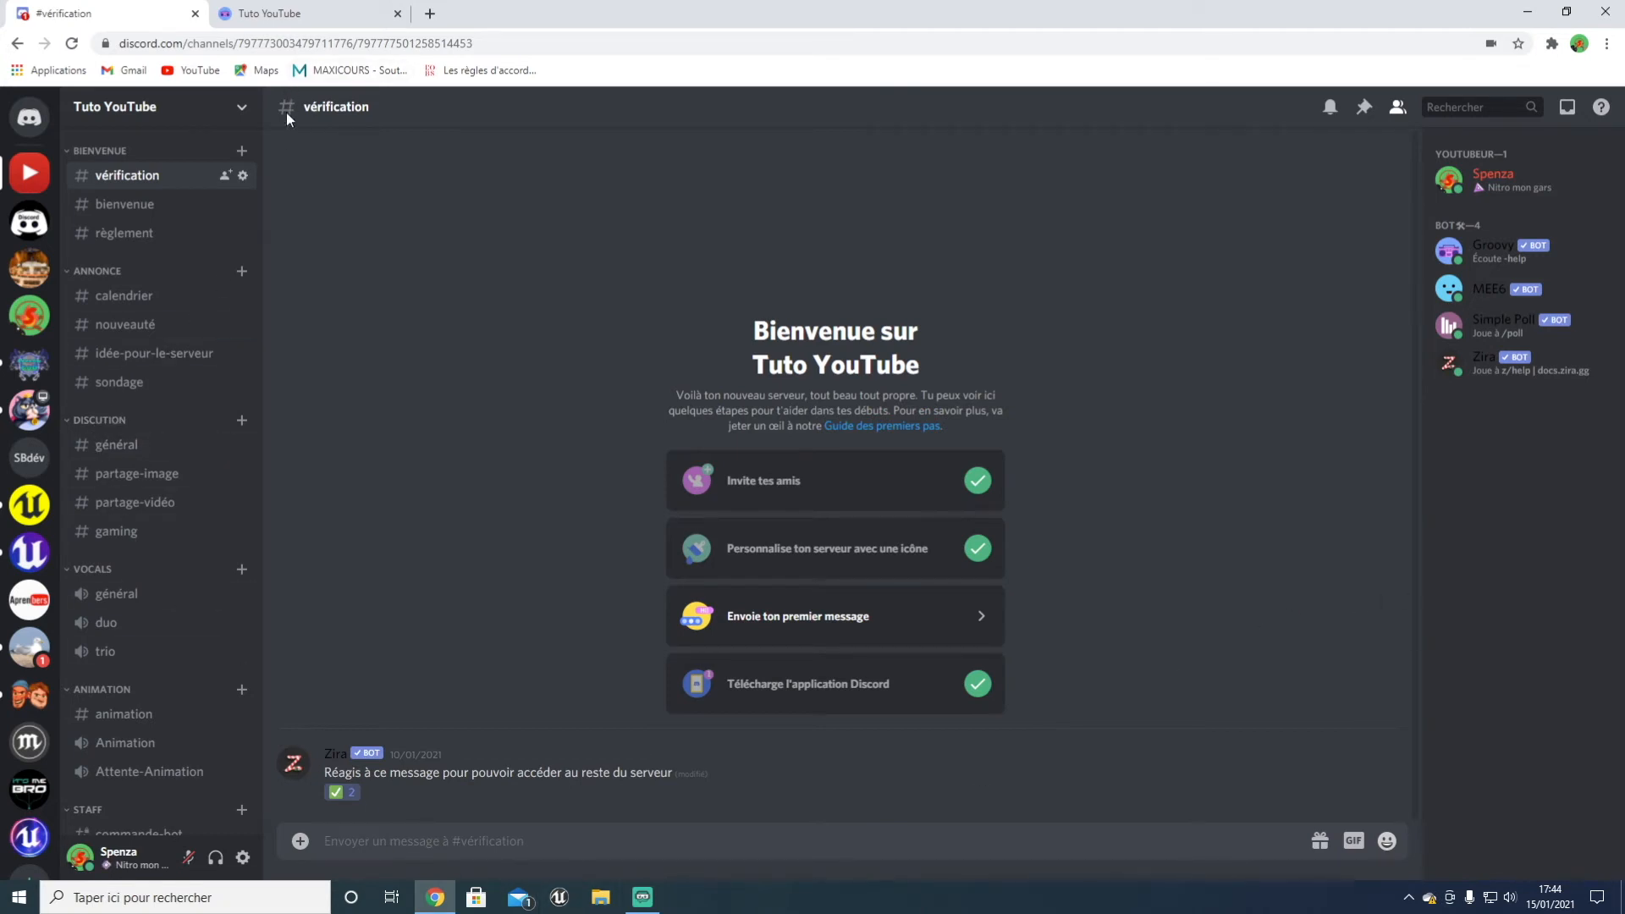
# Step: Open the commande-bot text channel and join the général voice channel
pyautogui.click(116, 444)
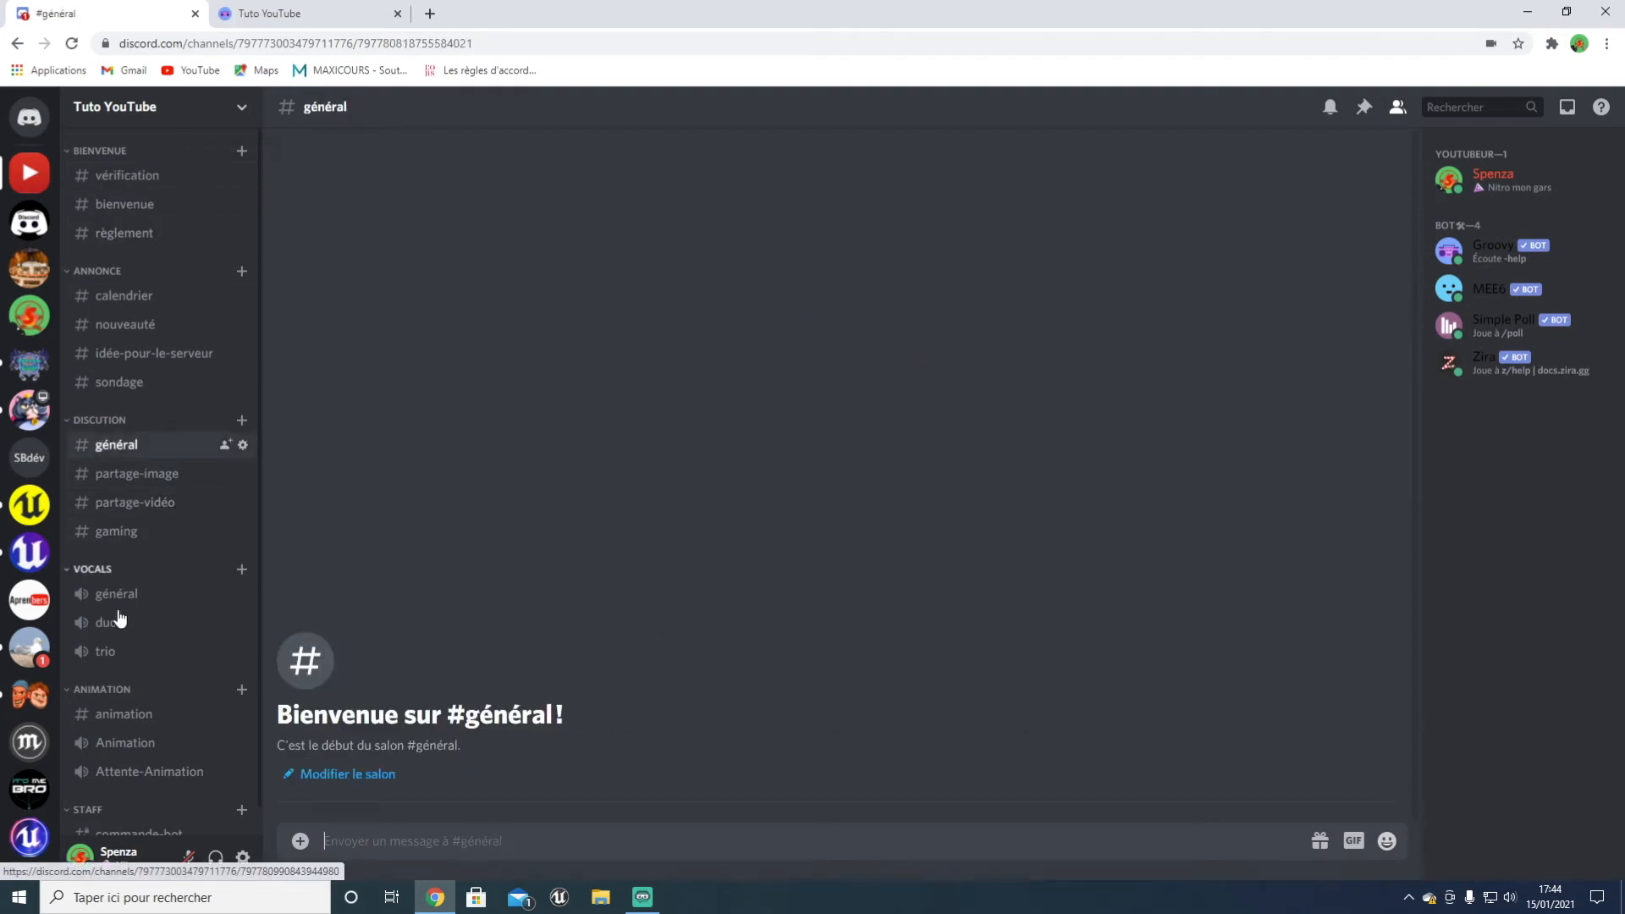
pyautogui.scroll(-1, 115, 720)
pyautogui.click(107, 810)
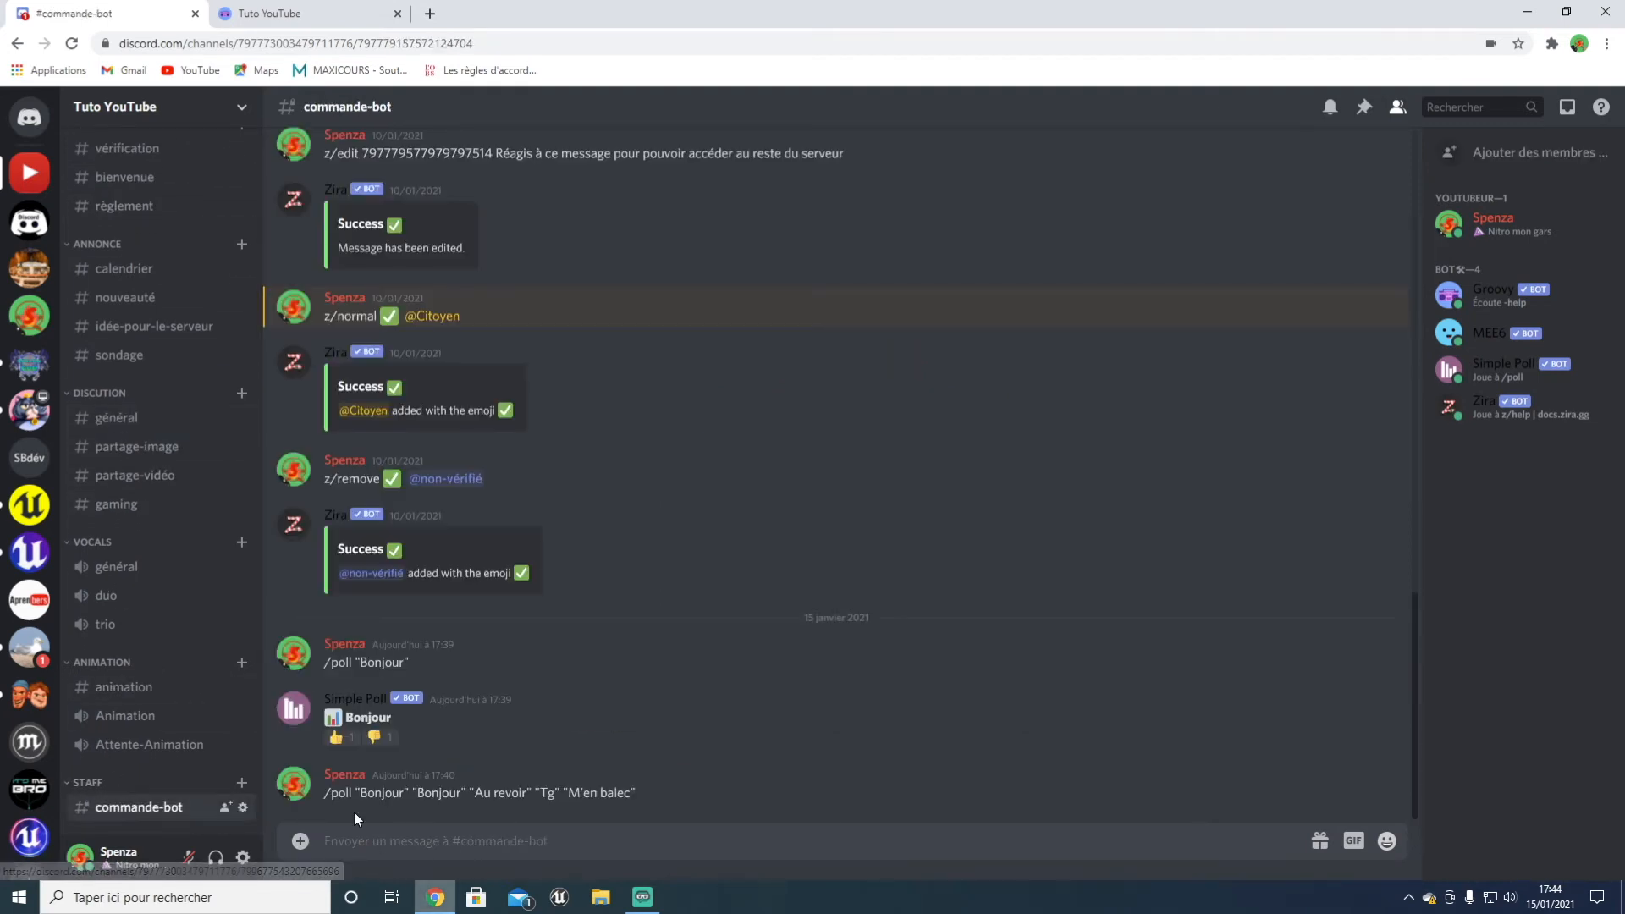
pyautogui.rightClick(333, 776)
pyautogui.click(116, 568)
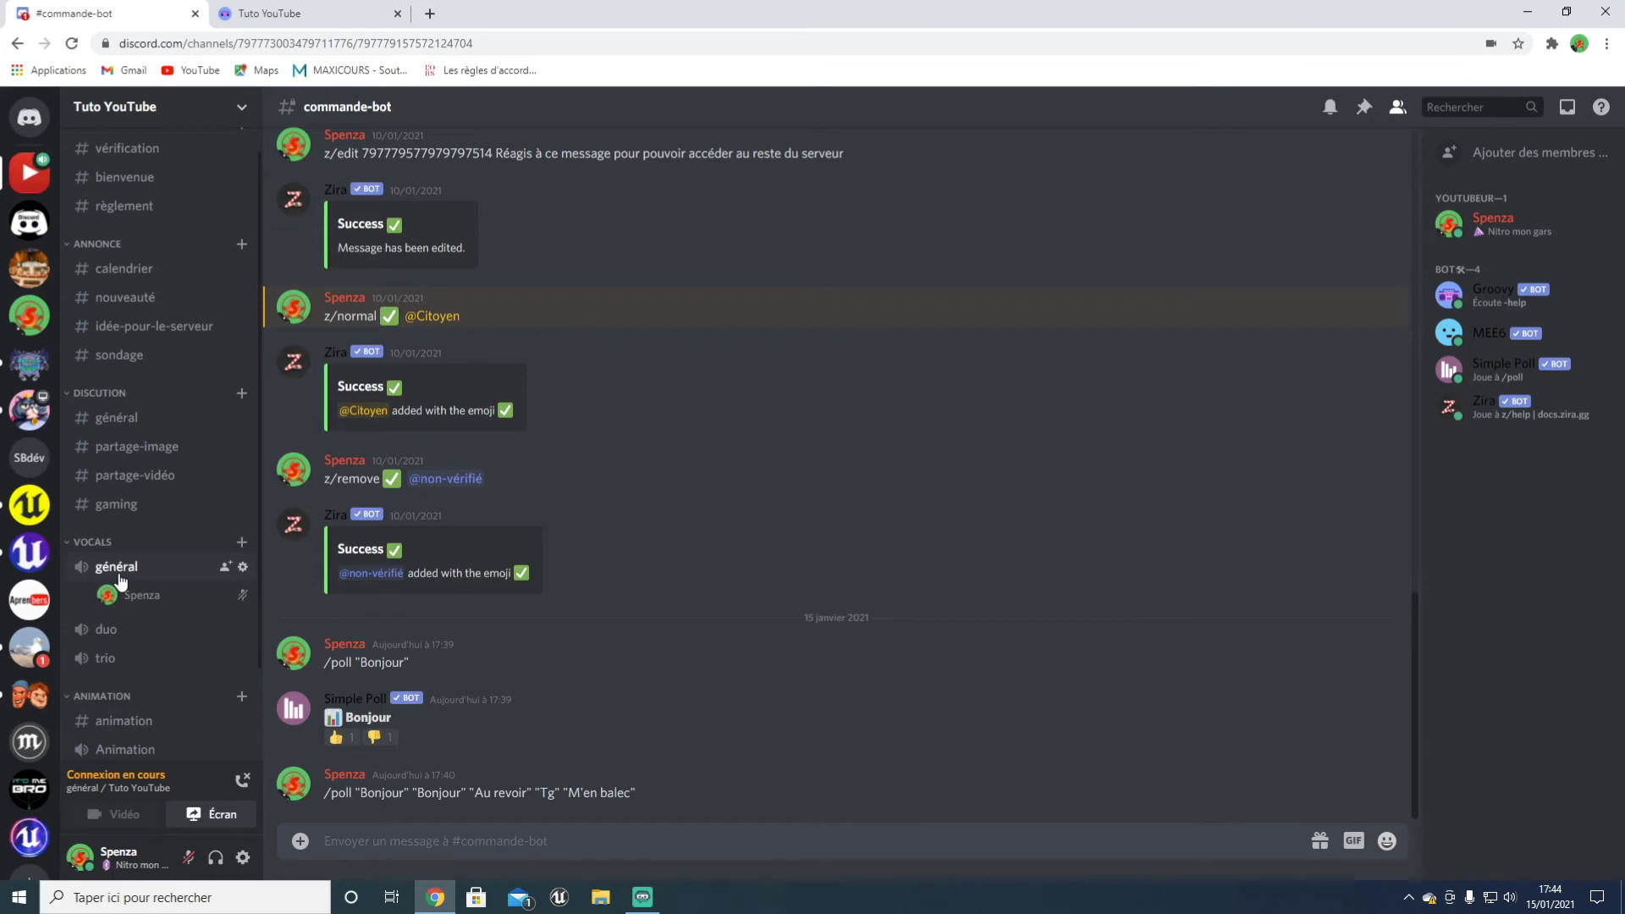
# Step: Send the -play command without a search term in the commande-bot channel
pyautogui.scroll(-3, 200, 668)
pyautogui.click(363, 841)
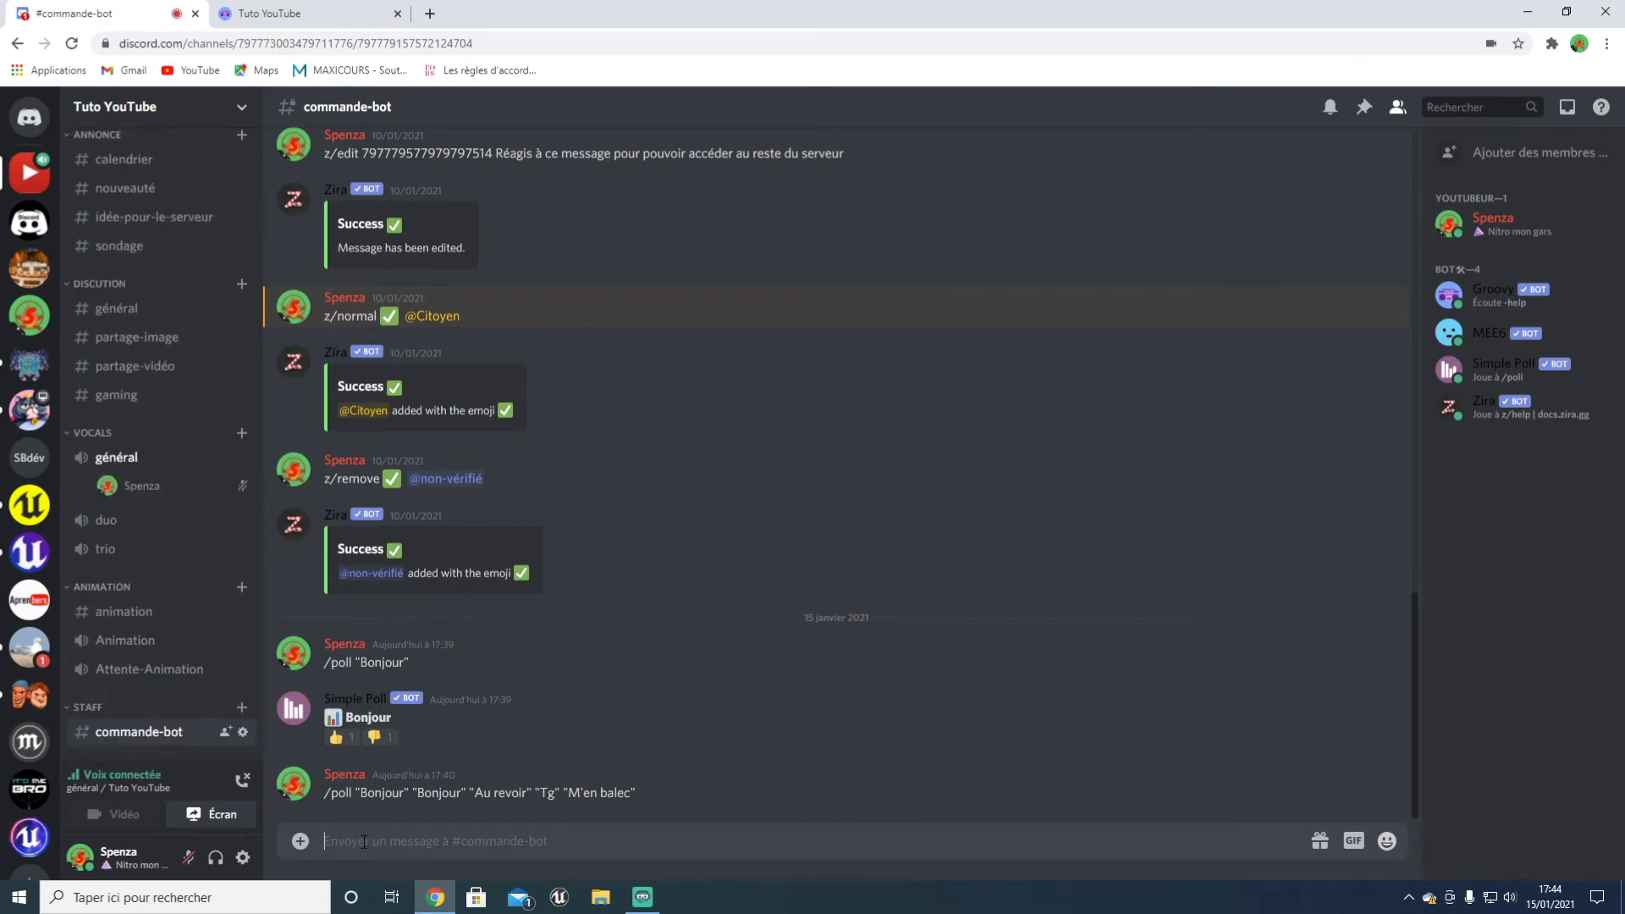
pyautogui.write('-play')
pyautogui.press('Return')
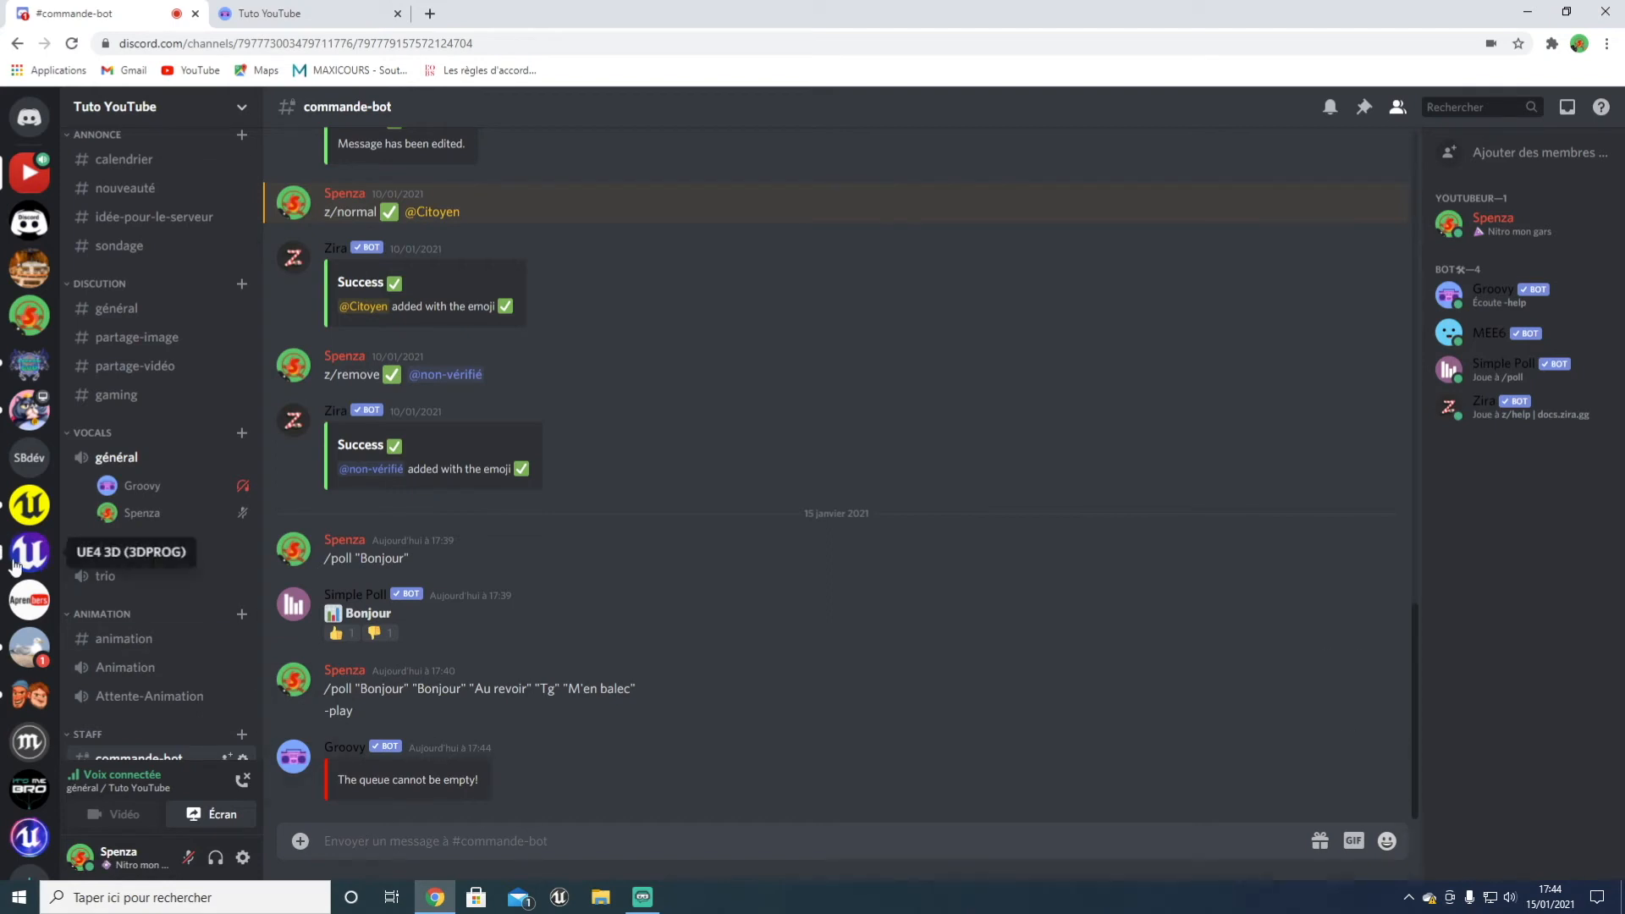
# Step: Open the général voice channel's view and disconnect Groovy from the voice channel
pyautogui.click(139, 458)
pyautogui.rightClick(142, 489)
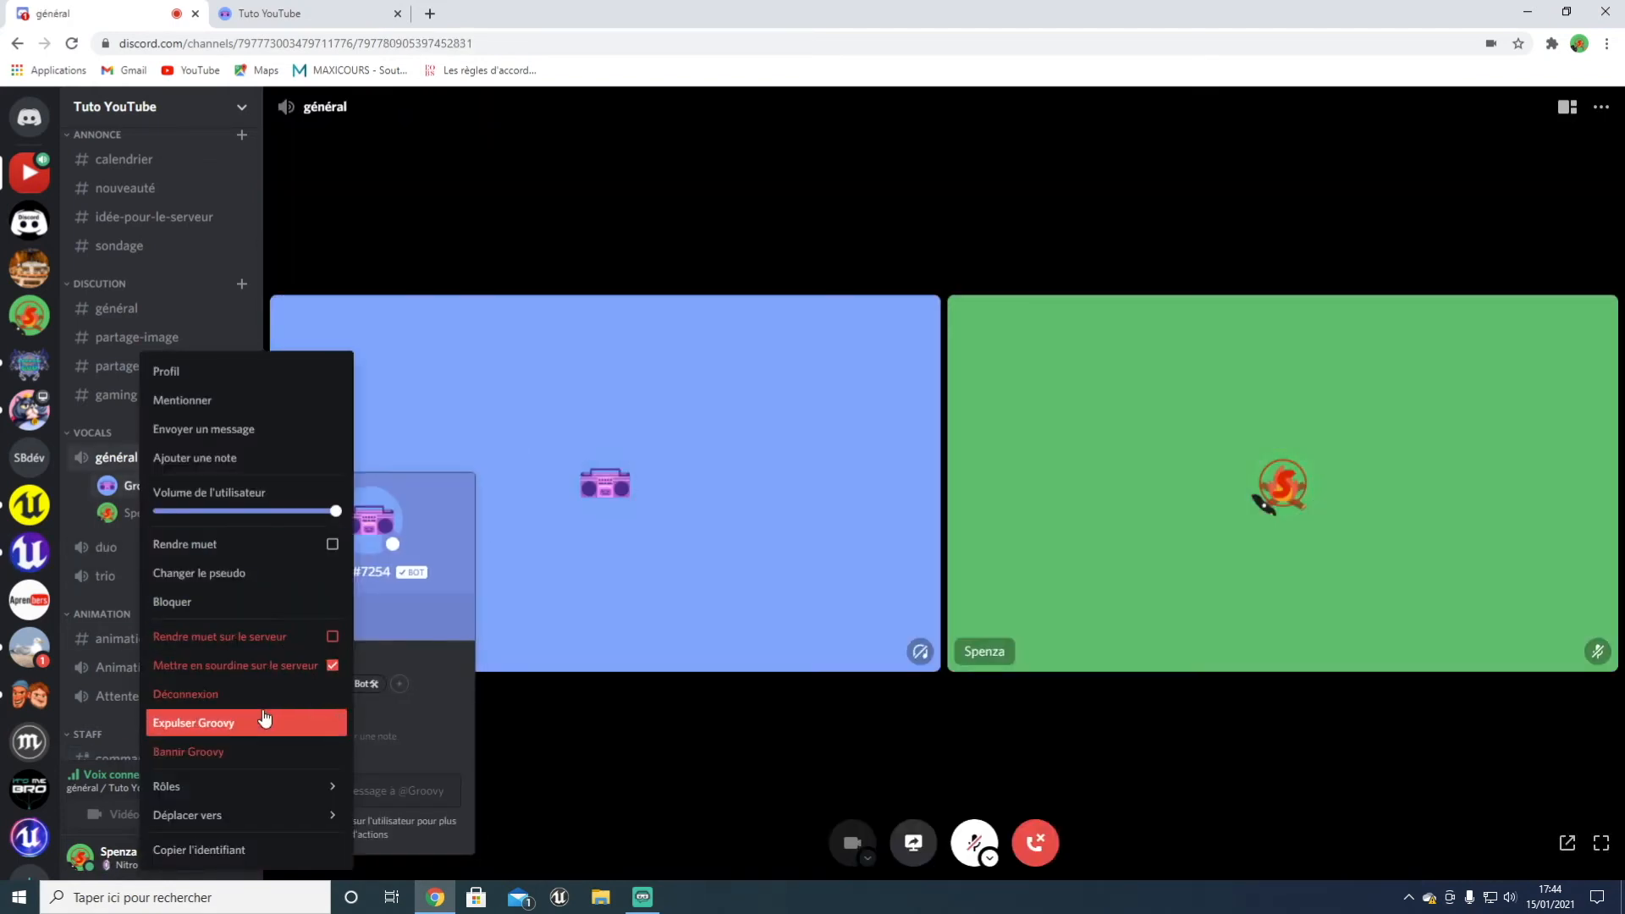
pyautogui.click(292, 690)
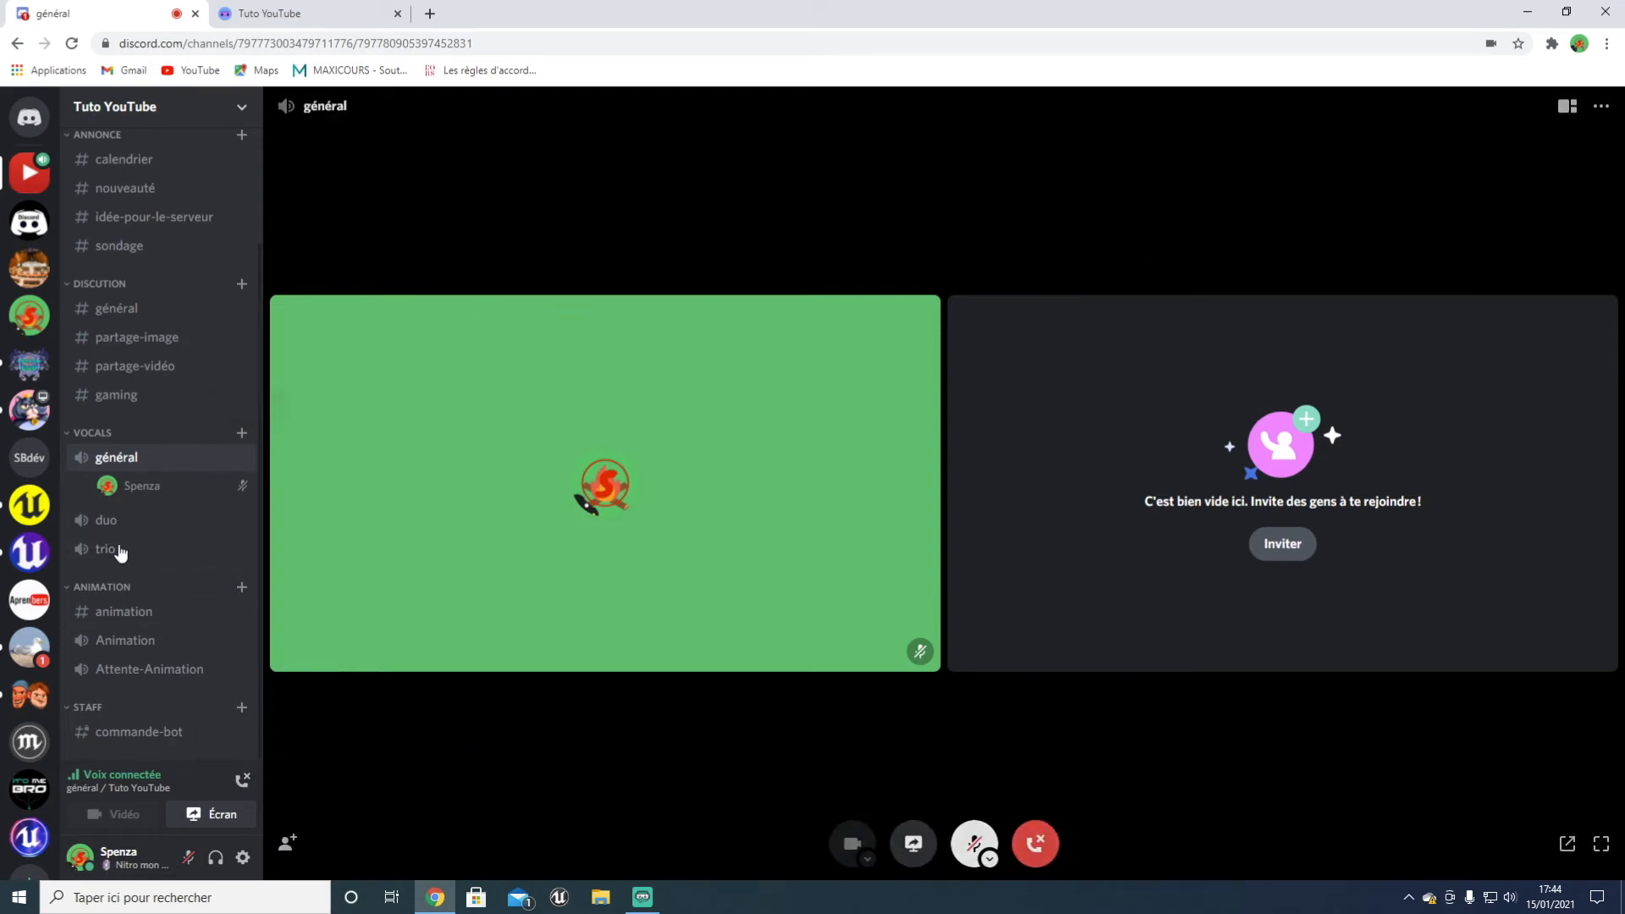
# Step: Return to the commande-bot channel and send -play squeezie to start playback
pyautogui.click(127, 733)
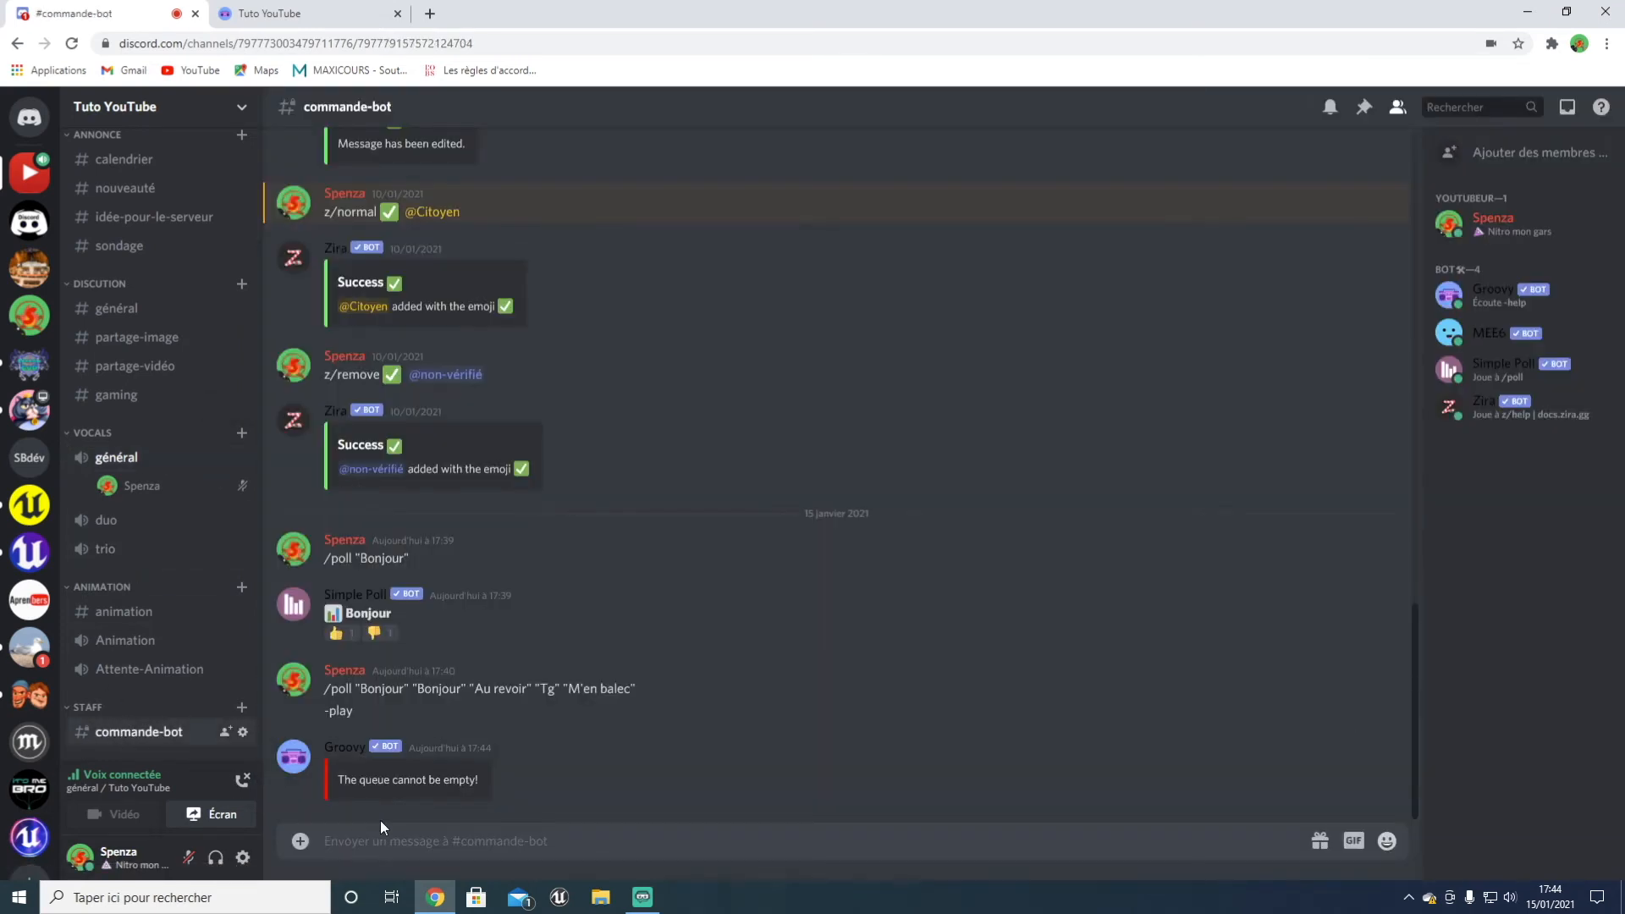
pyautogui.write('-play squeezie')
pyautogui.press('Return')
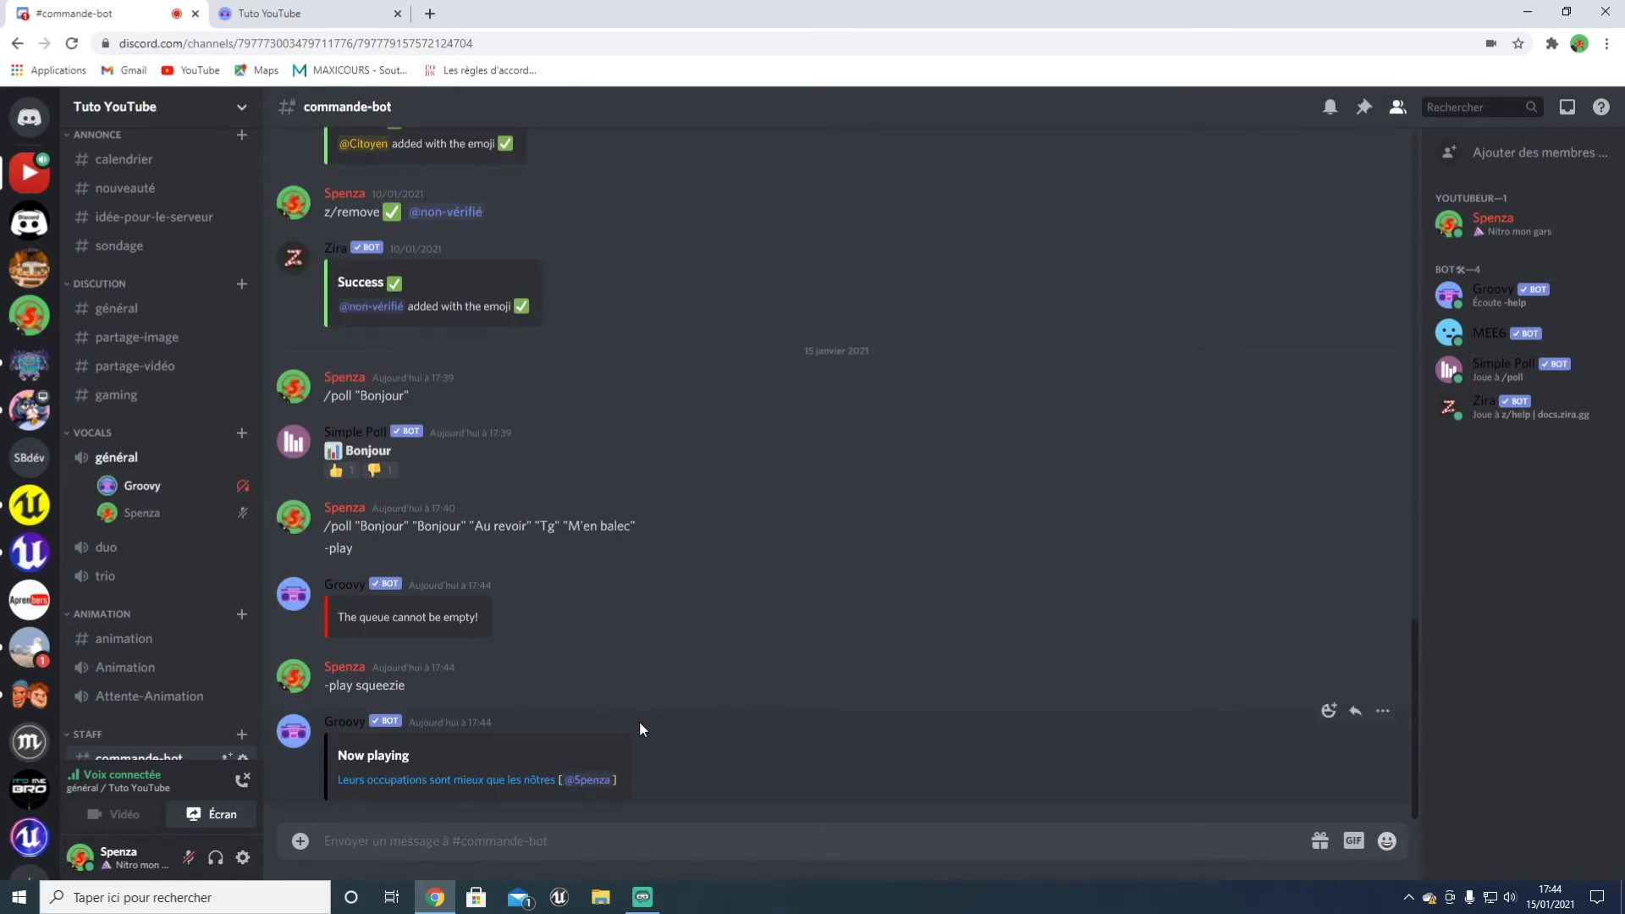
# Step: Stop Groovy's playback by sending the -stop command
pyautogui.write('-')
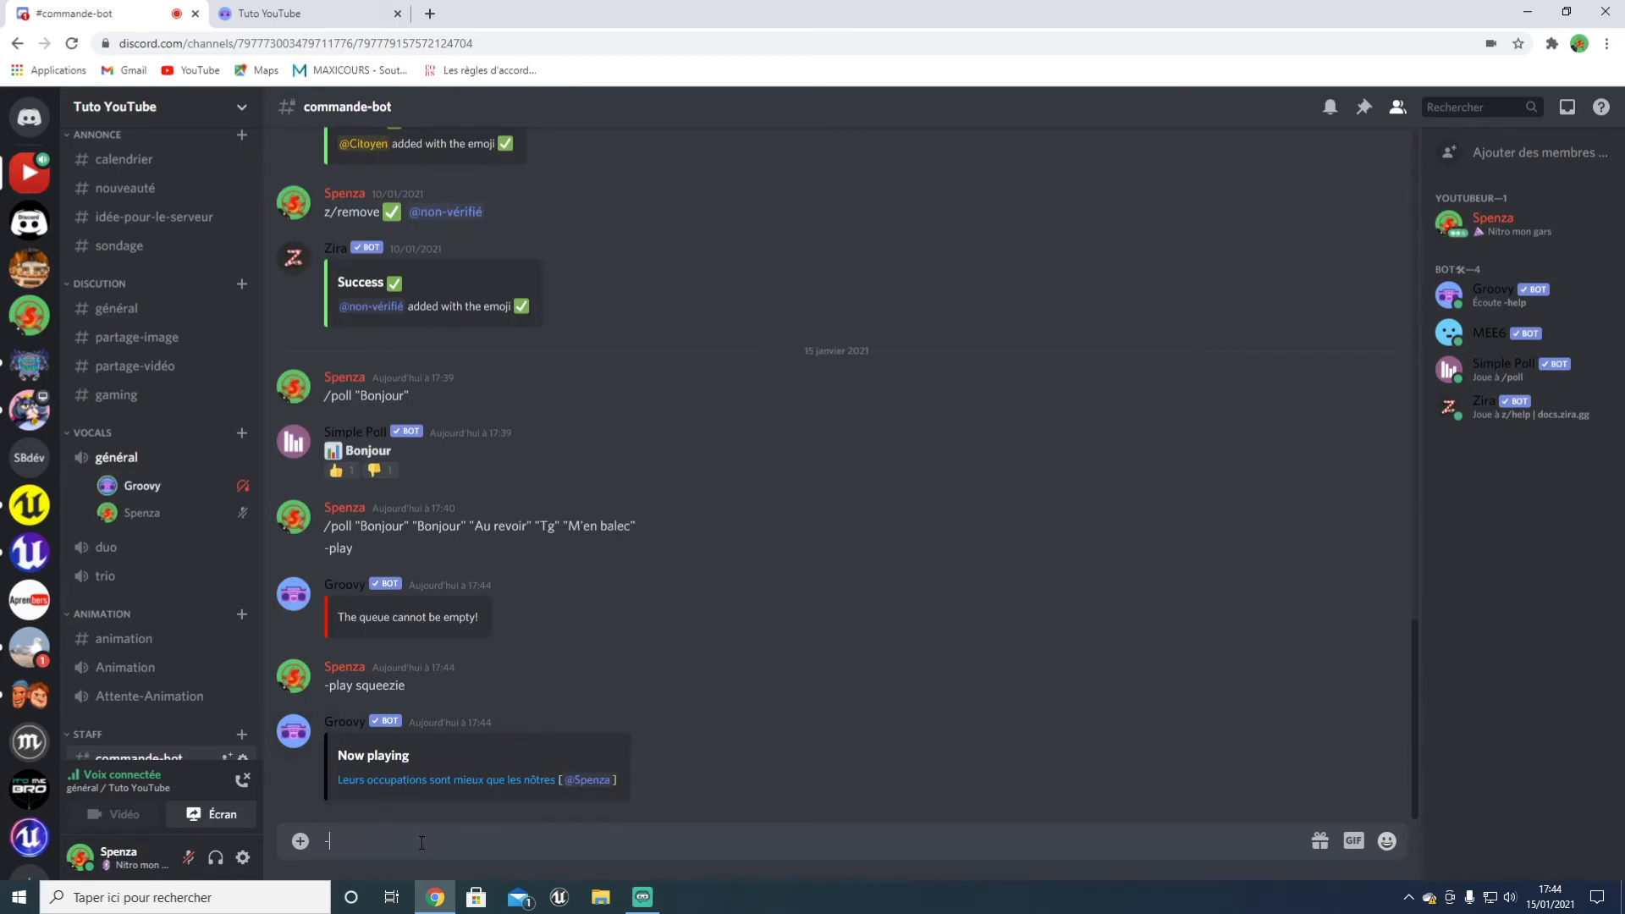
pyautogui.write('stop')
pyautogui.press('Return')
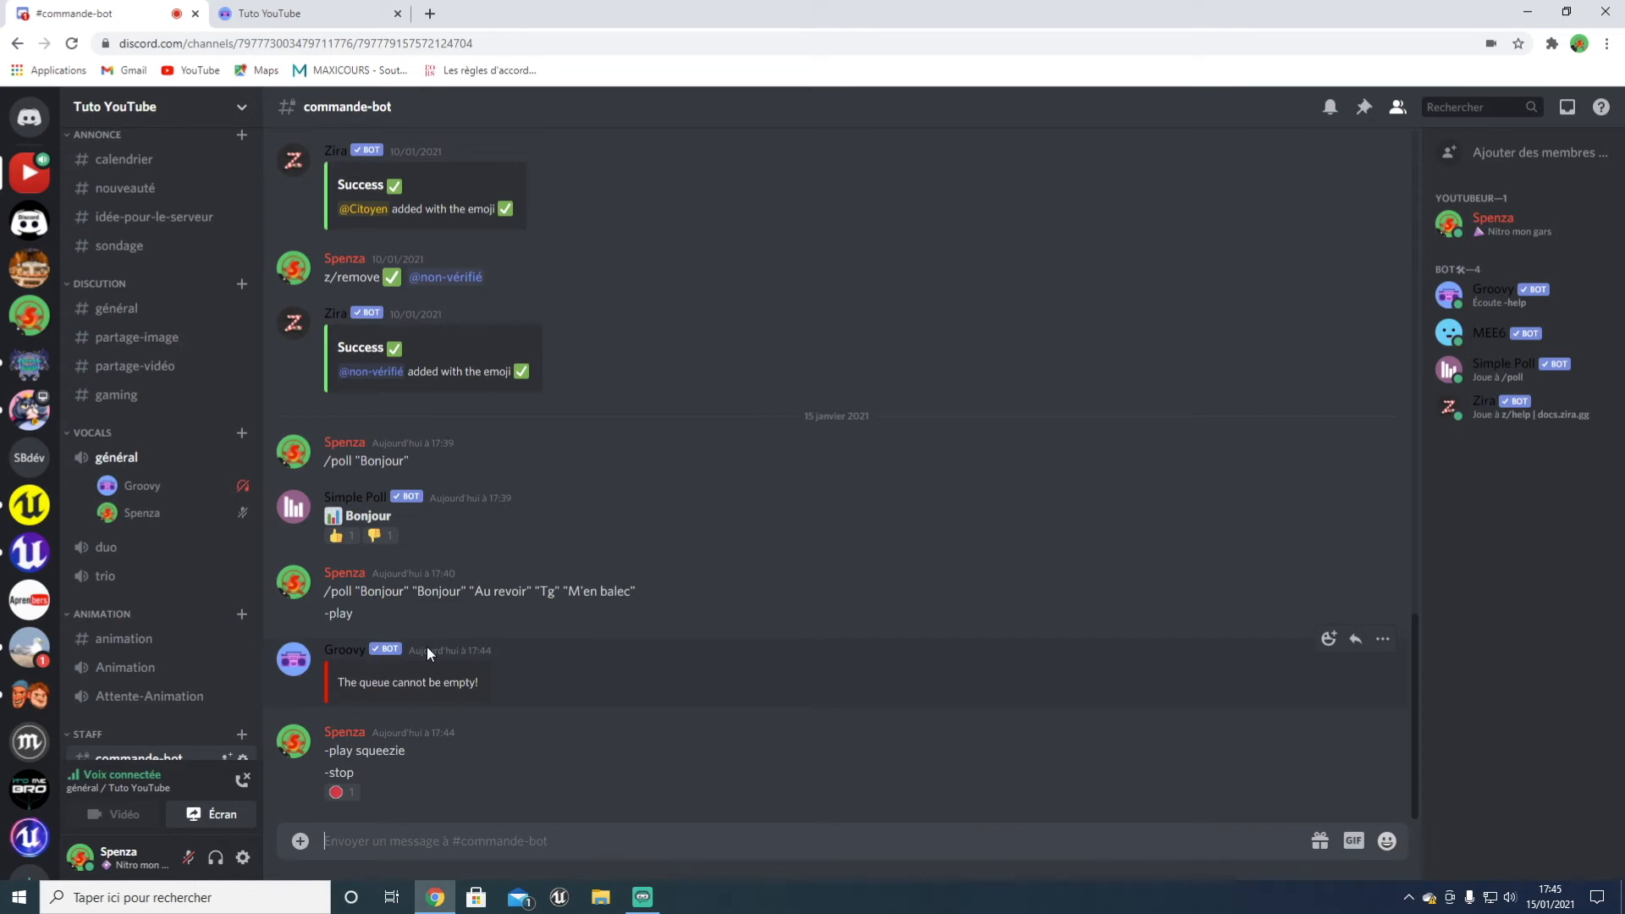
# Step: Highlight the sent -play squeezie message, its search term and the -stop message in the chat
pyautogui.moveTo(329, 751); pyautogui.dragTo(363, 751)
pyautogui.doubleClick(410, 753)
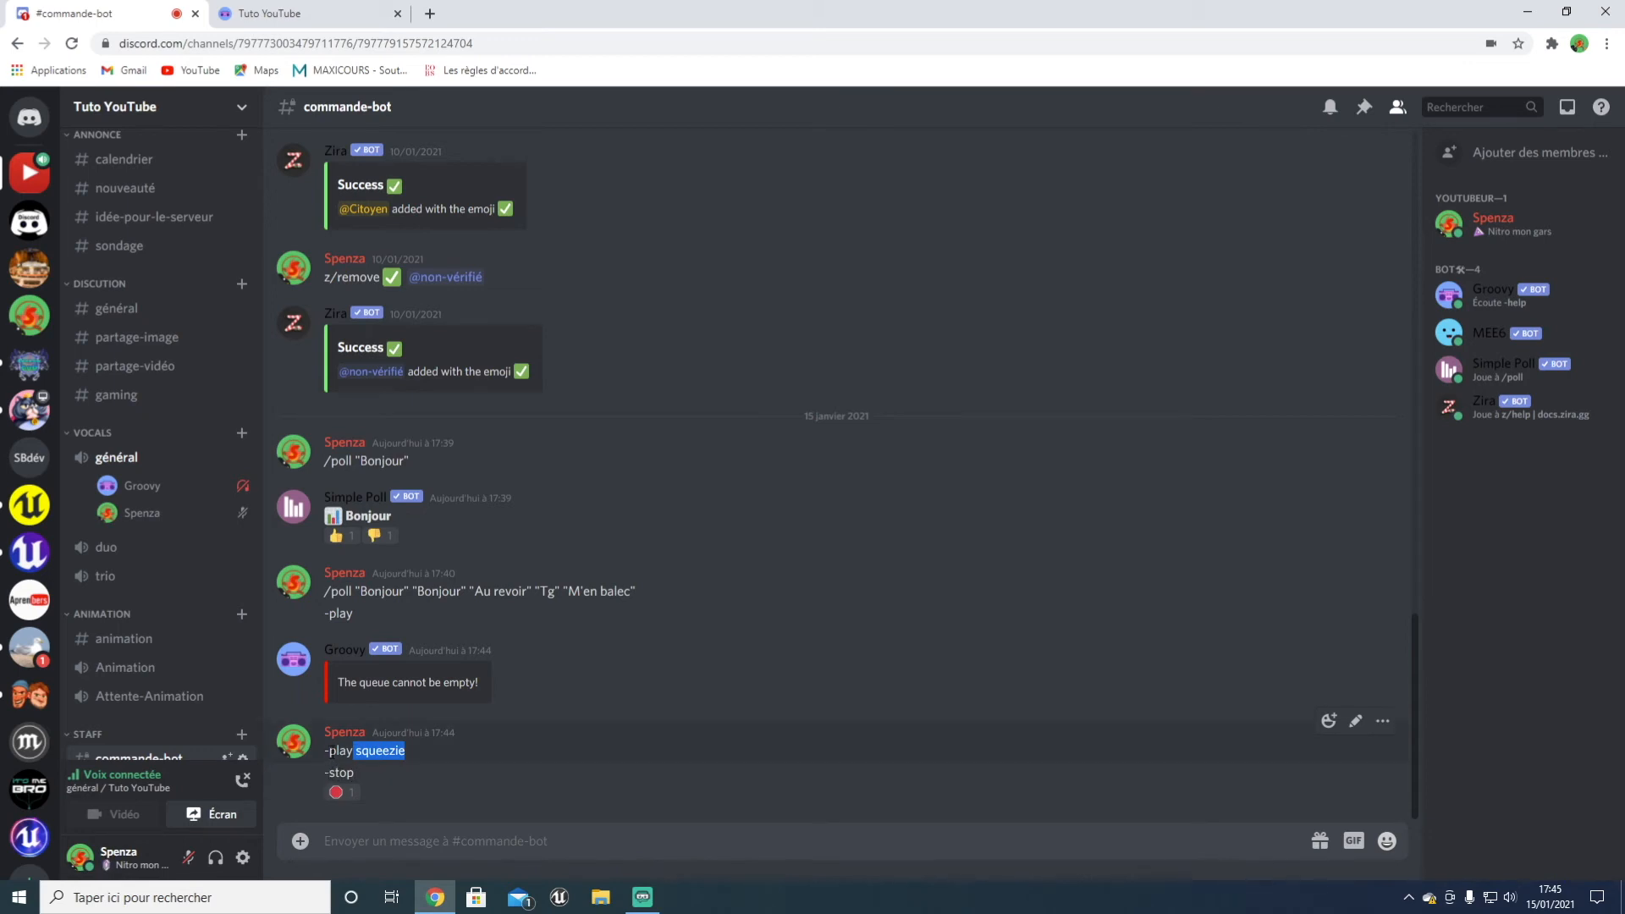
pyautogui.click(332, 749)
pyautogui.moveTo(331, 751); pyautogui.dragTo(471, 747)
pyautogui.moveTo(325, 772); pyautogui.dragTo(335, 772)
# Step: Send the -queue command and highlight the track listed in Groovy's reply
pyautogui.click(392, 840)
pyautogui.write('-')
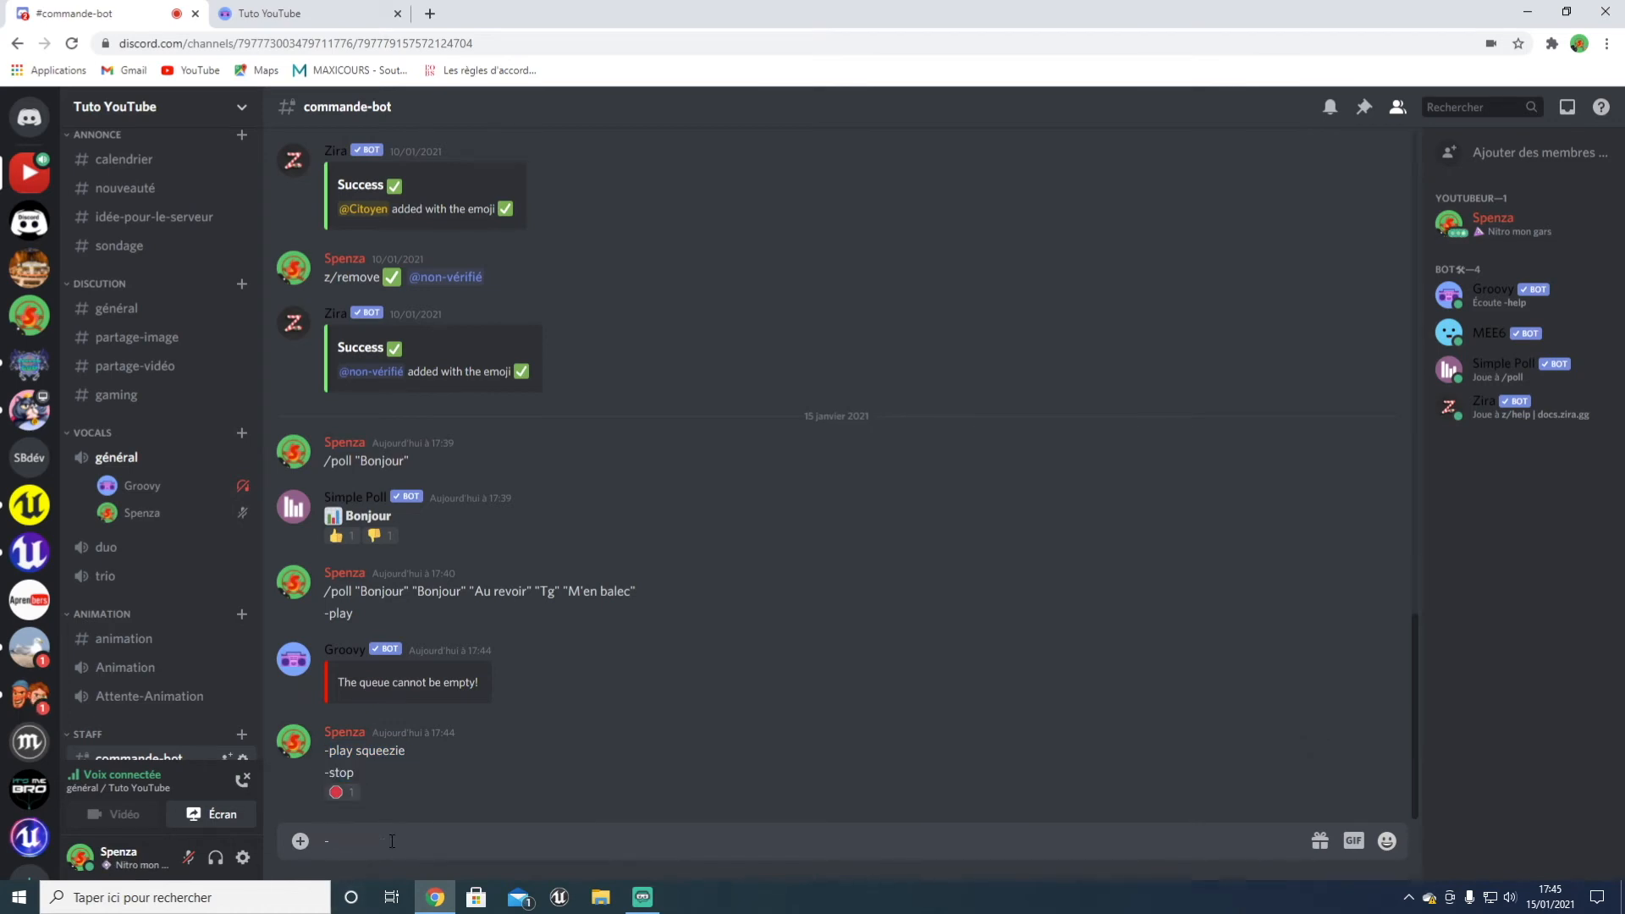
pyautogui.write('queue')
pyautogui.press('Return')
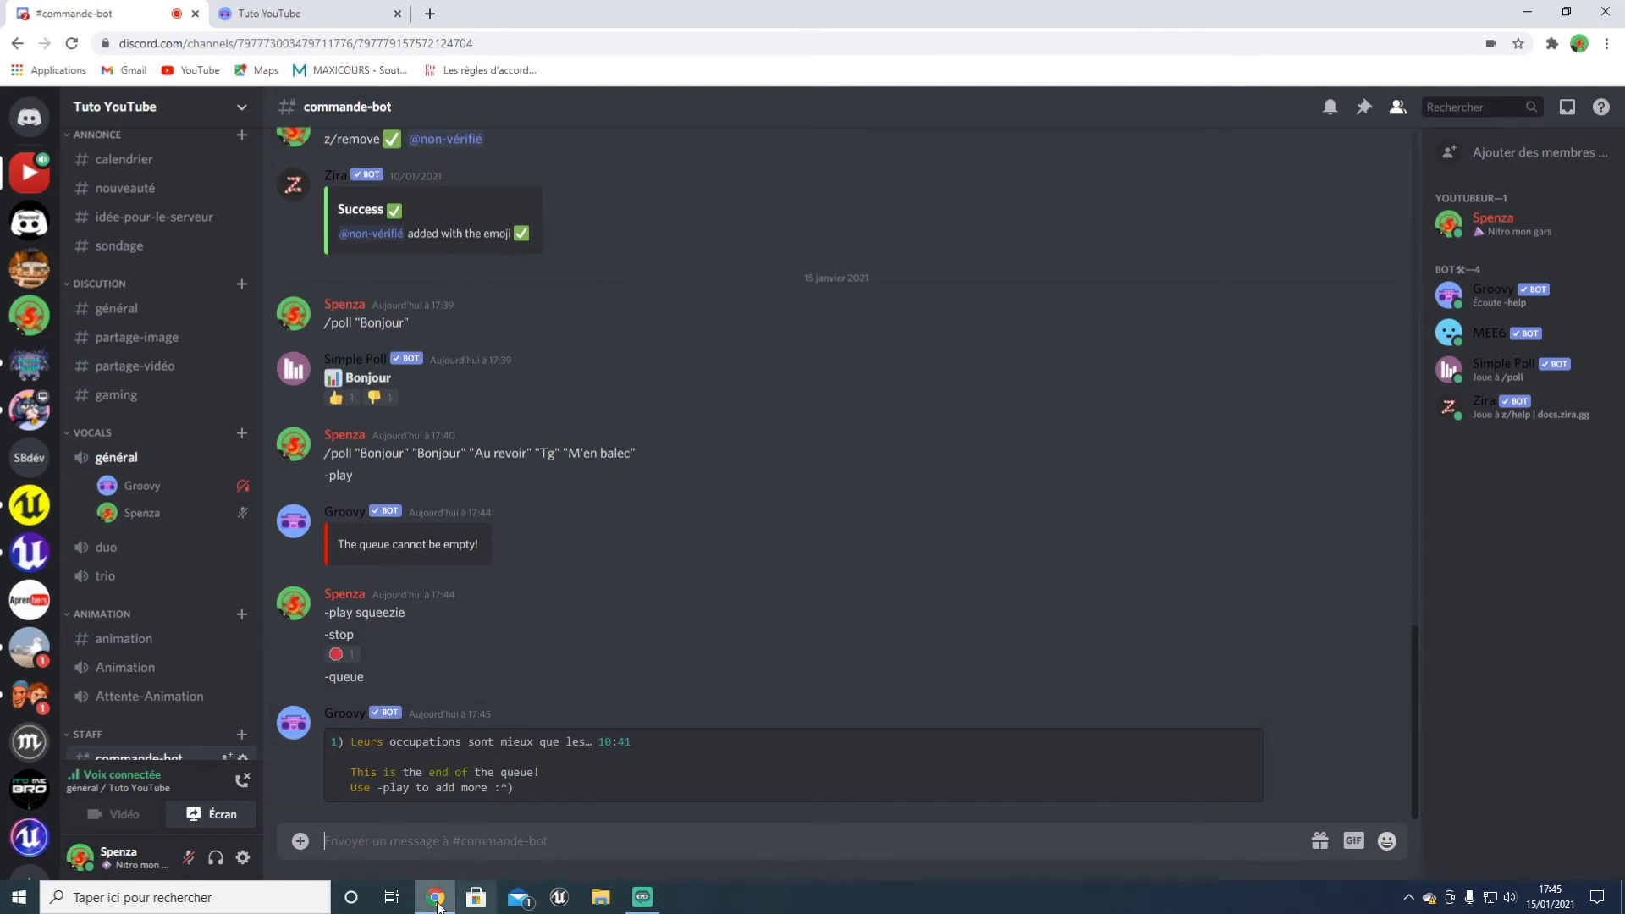
pyautogui.moveTo(378, 748)
pyautogui.mouseDown()
pyautogui.moveTo(542, 775)
pyautogui.moveTo(385, 765)
pyautogui.mouseUp()
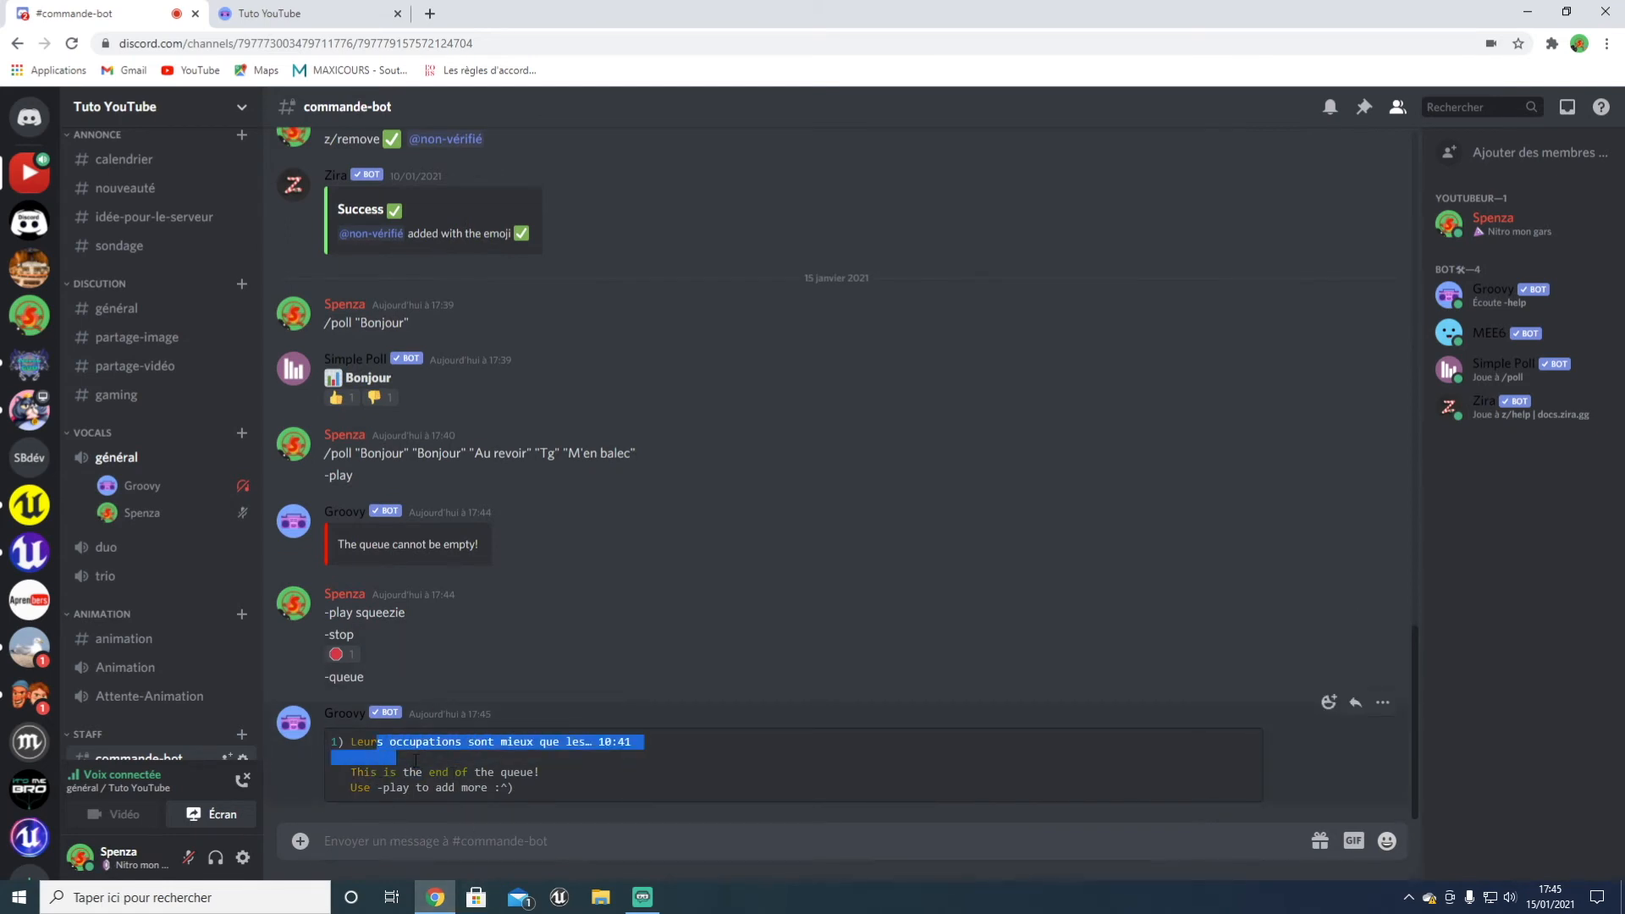
# Step: Start playback again with -play squeezie and pause it with the -pause command
pyautogui.click(389, 844)
pyautogui.write('-play squee')
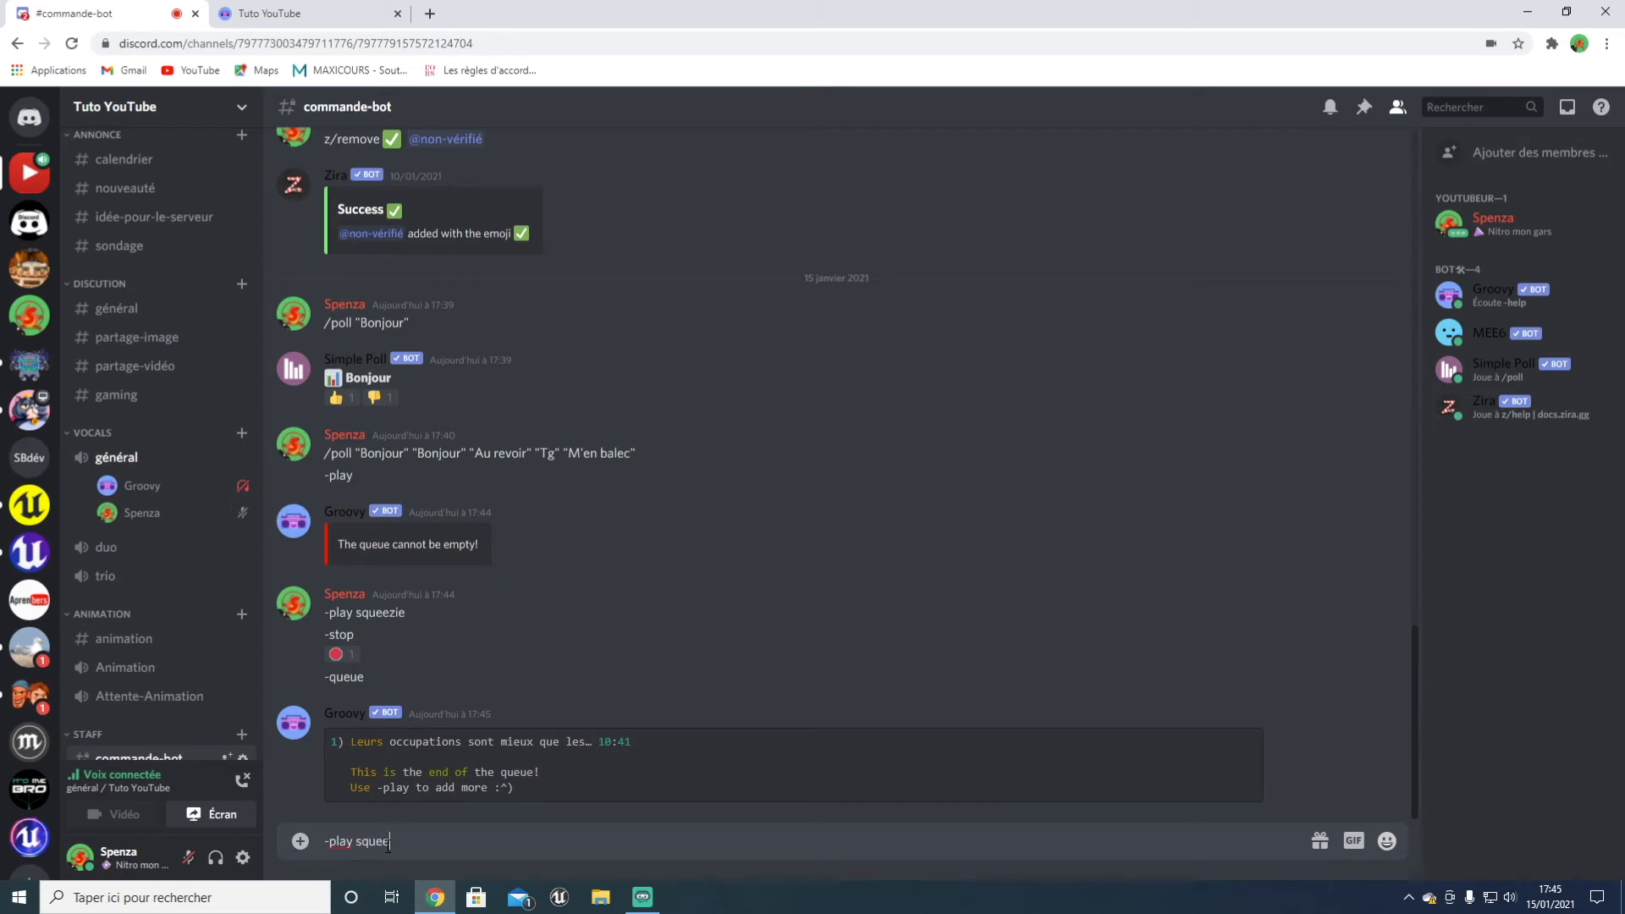
pyautogui.write('zie')
pyautogui.press('Return')
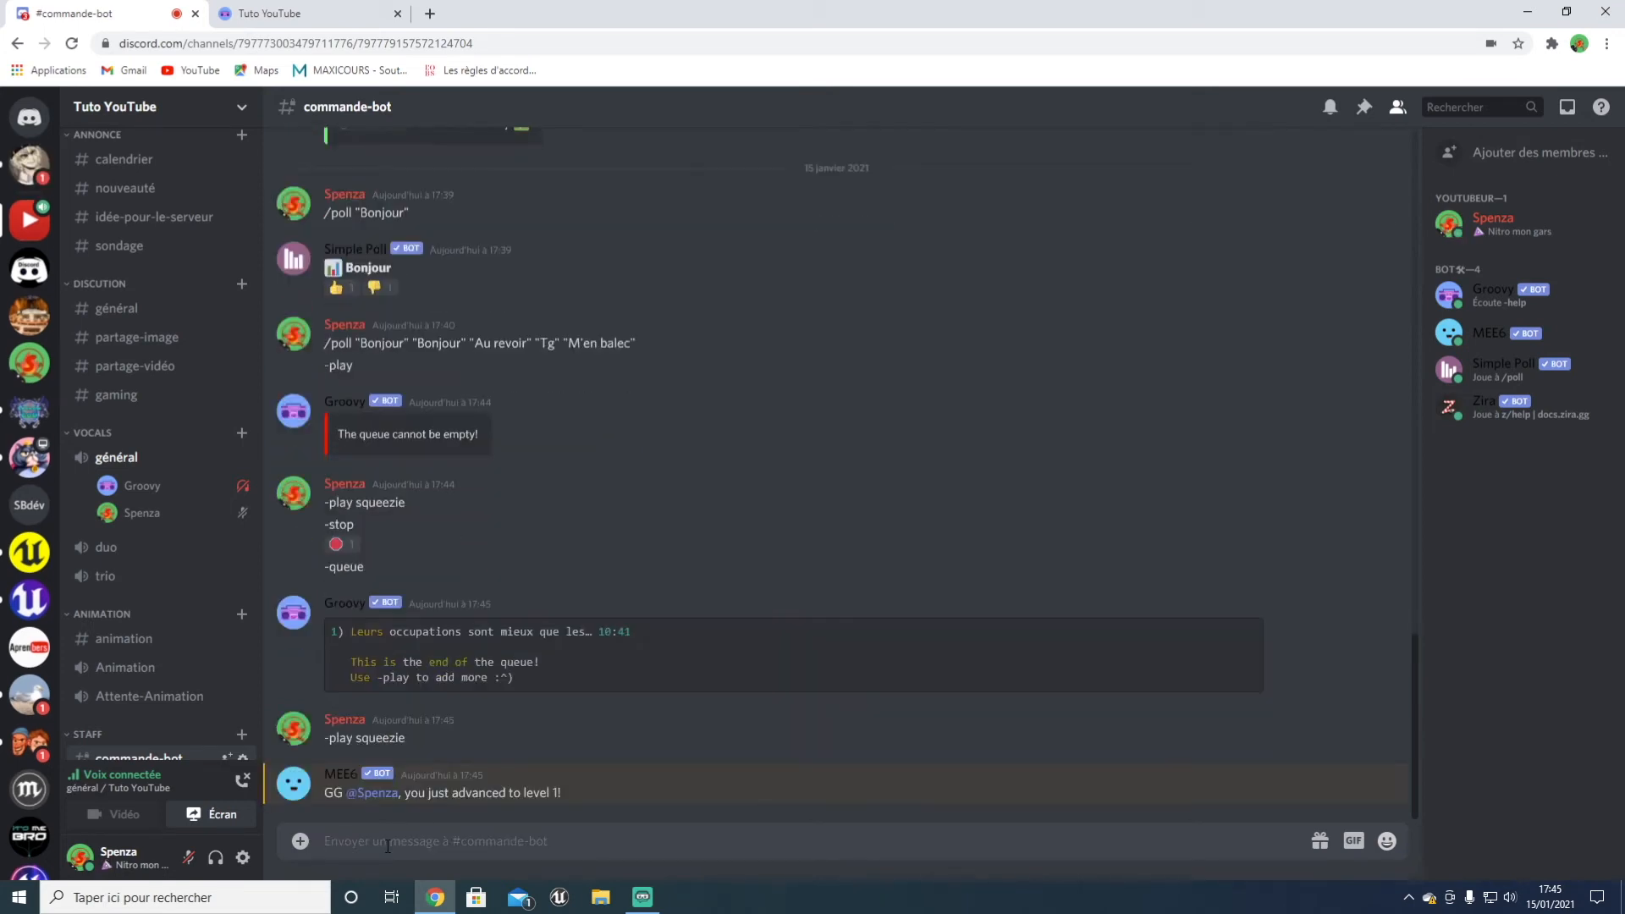
pyautogui.write('-pause')
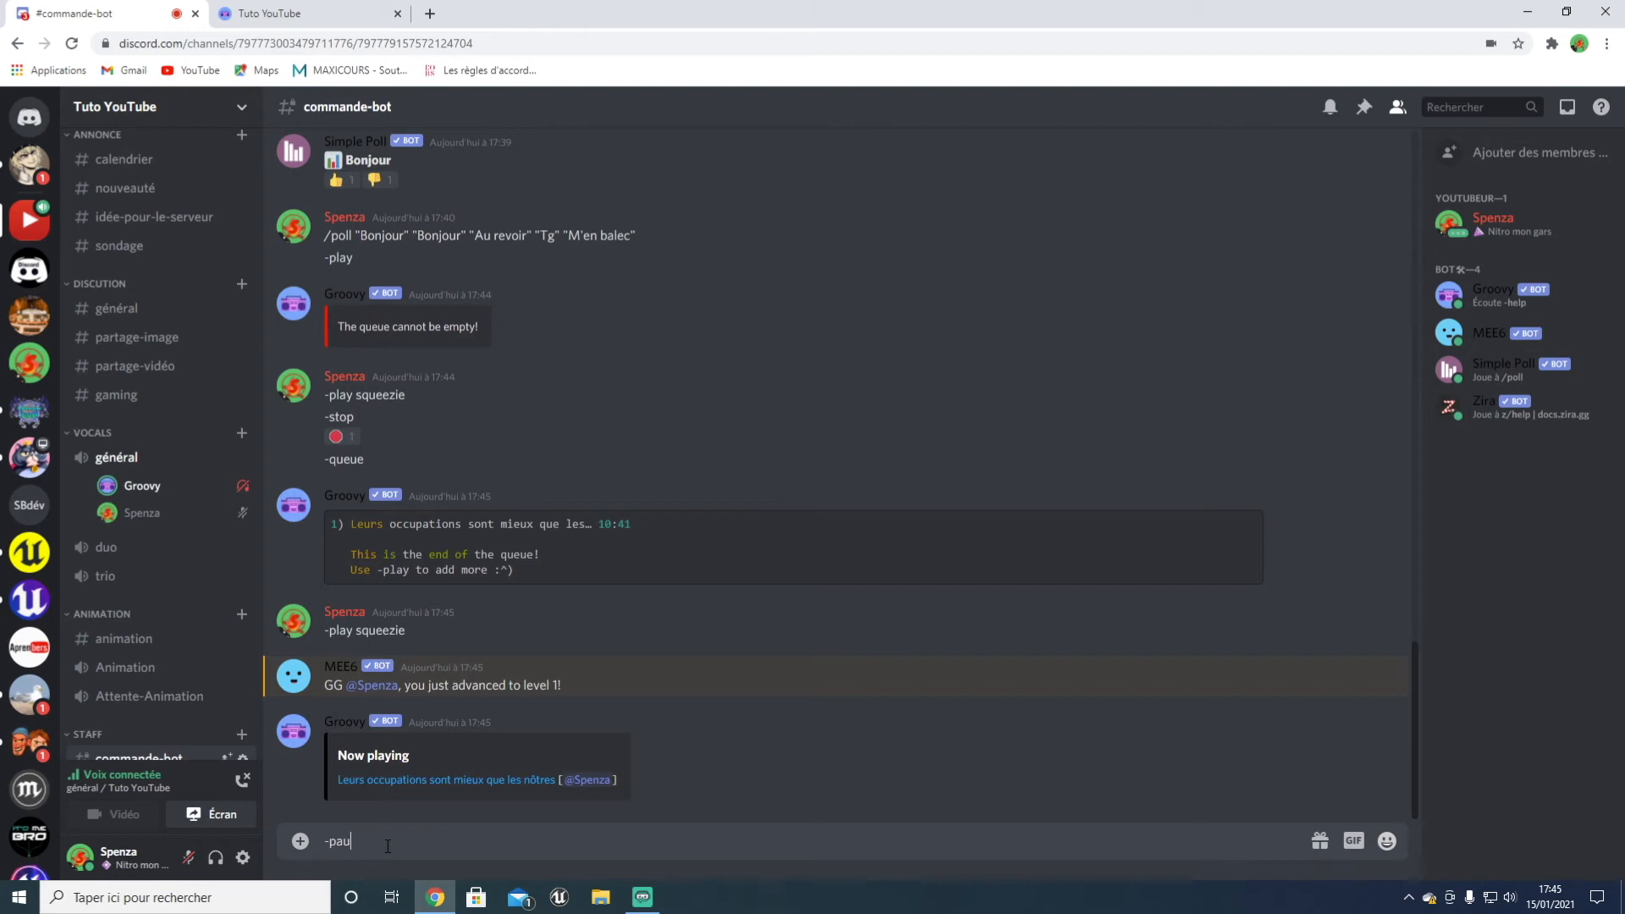
pyautogui.press('Return')
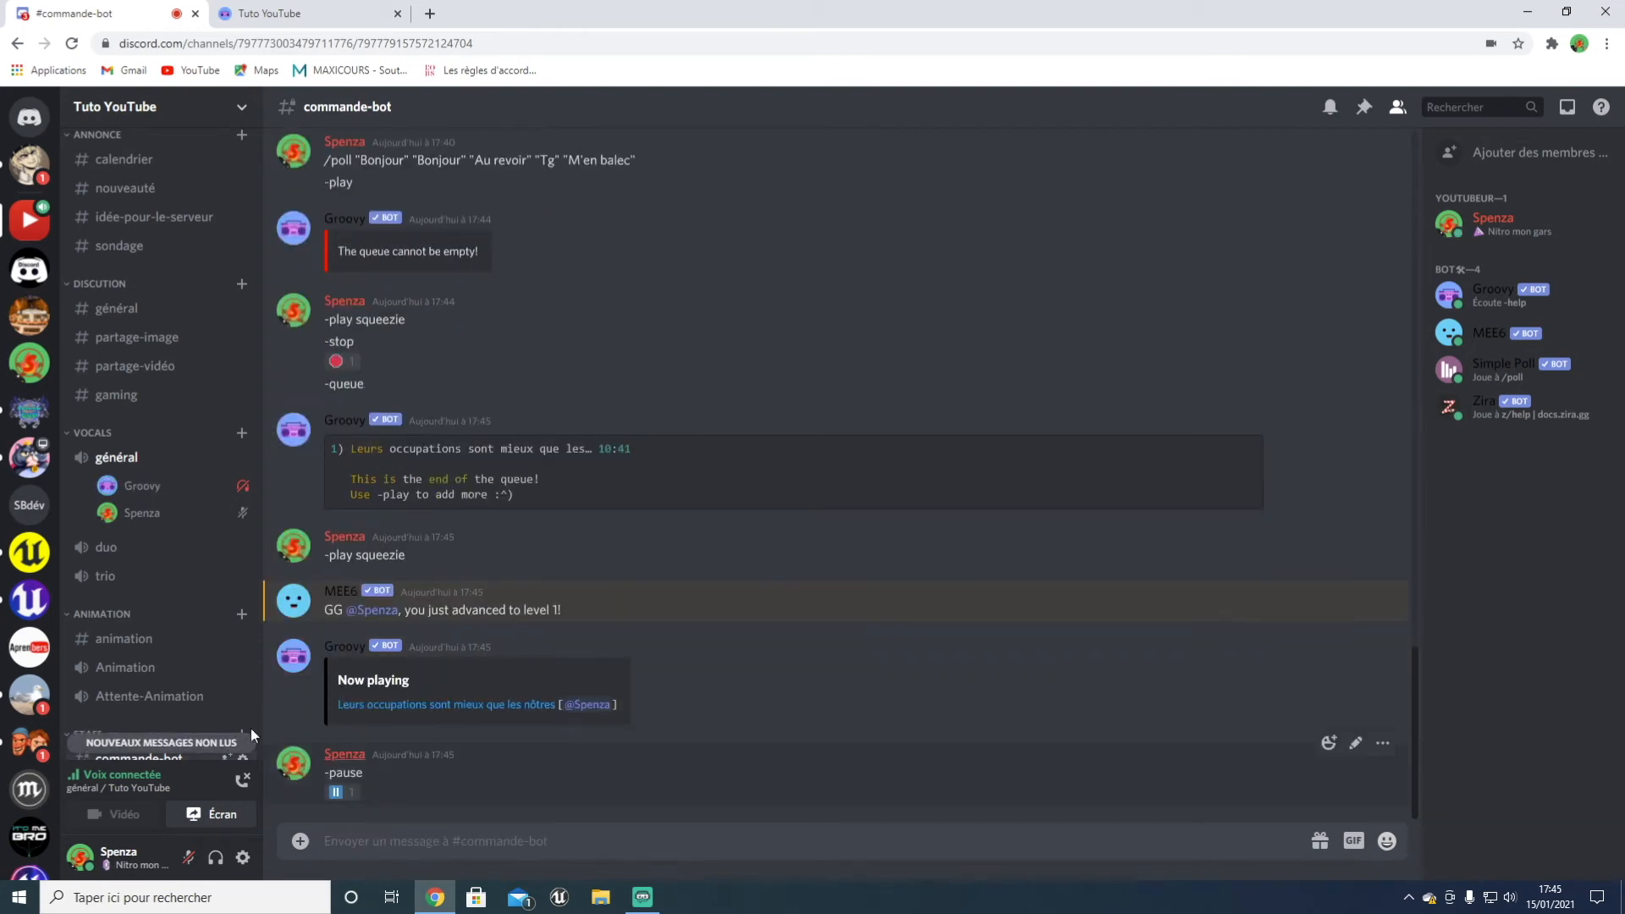
# Step: Resume Groovy's playback with the -play command and pause it again with -pause, ending back in the commande-bot channel
pyautogui.write('-play')
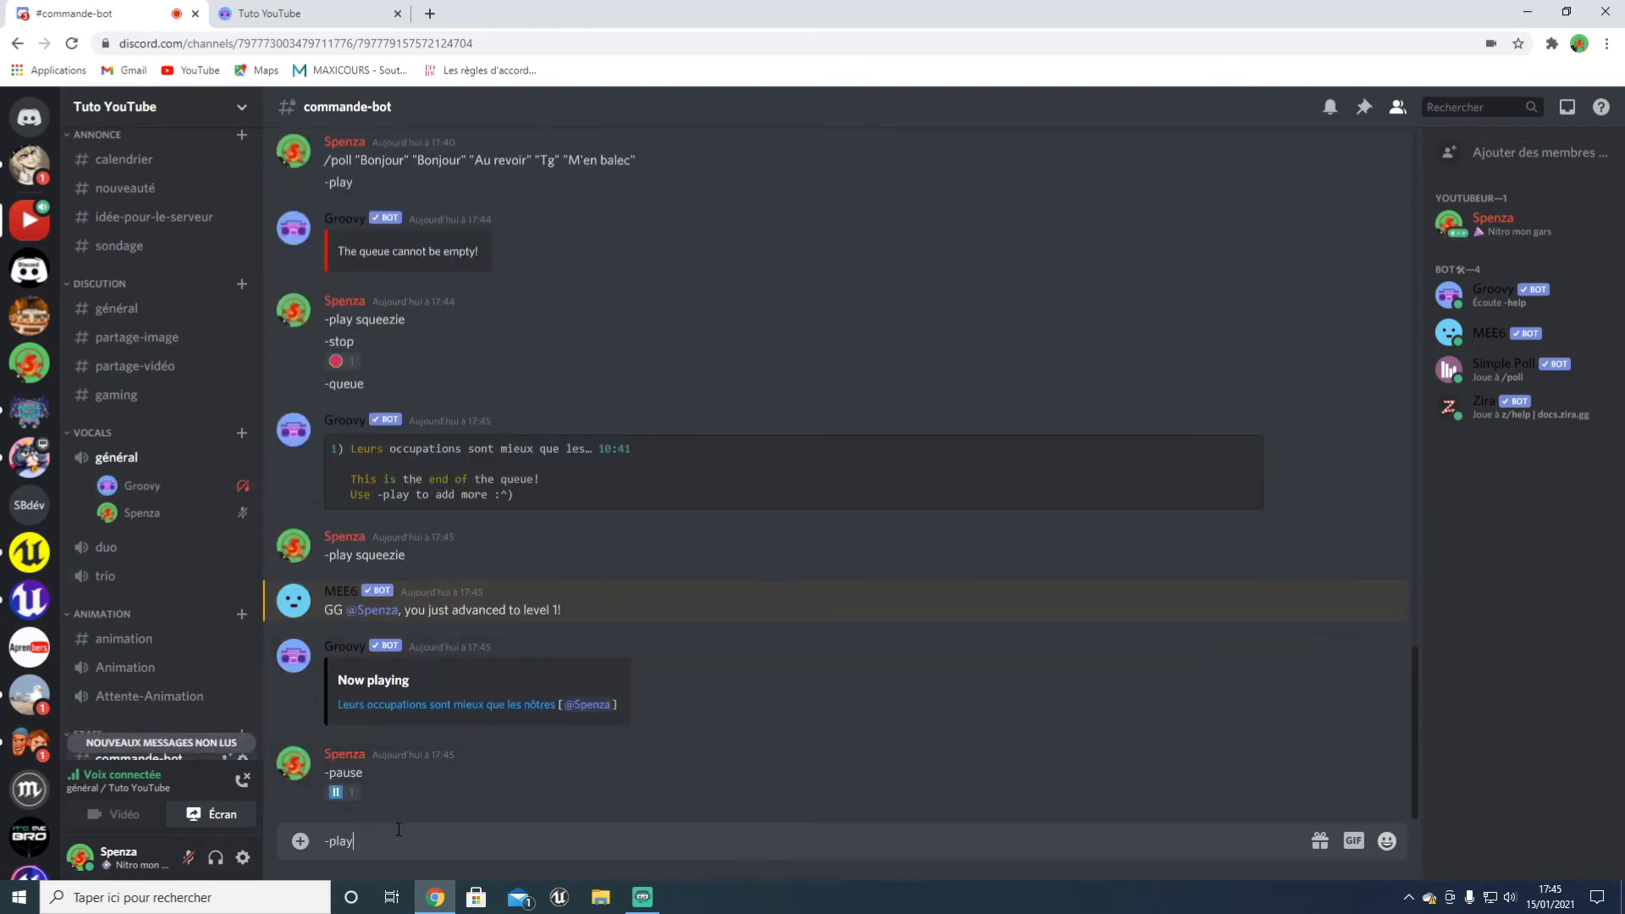
pyautogui.press('Return')
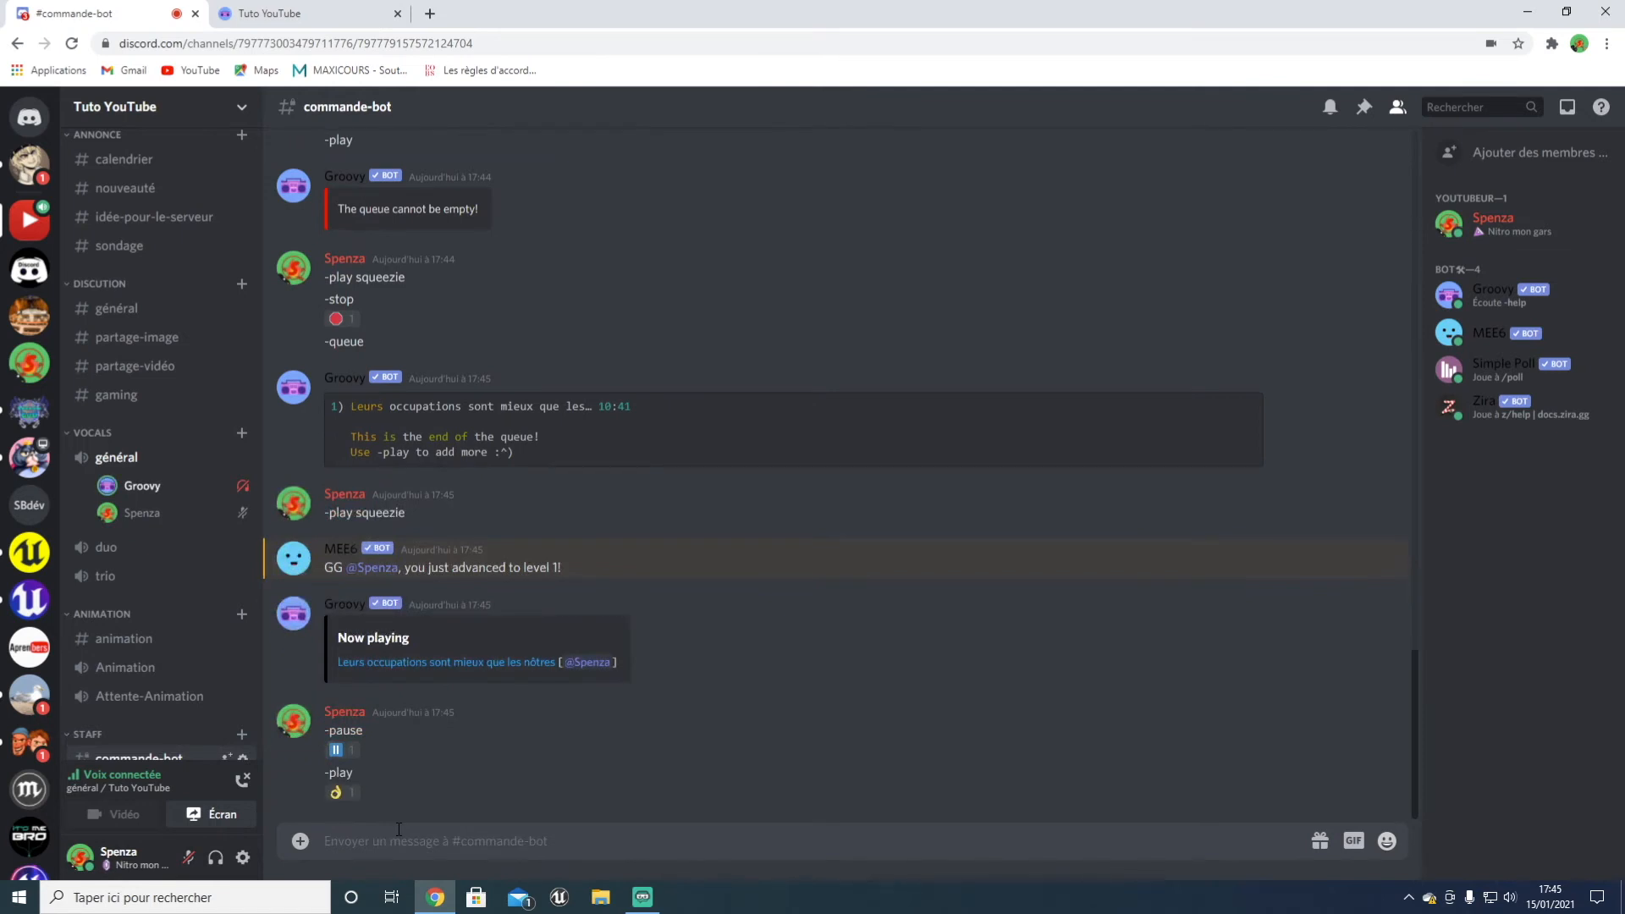
pyautogui.write('-pause')
pyautogui.press('Return')
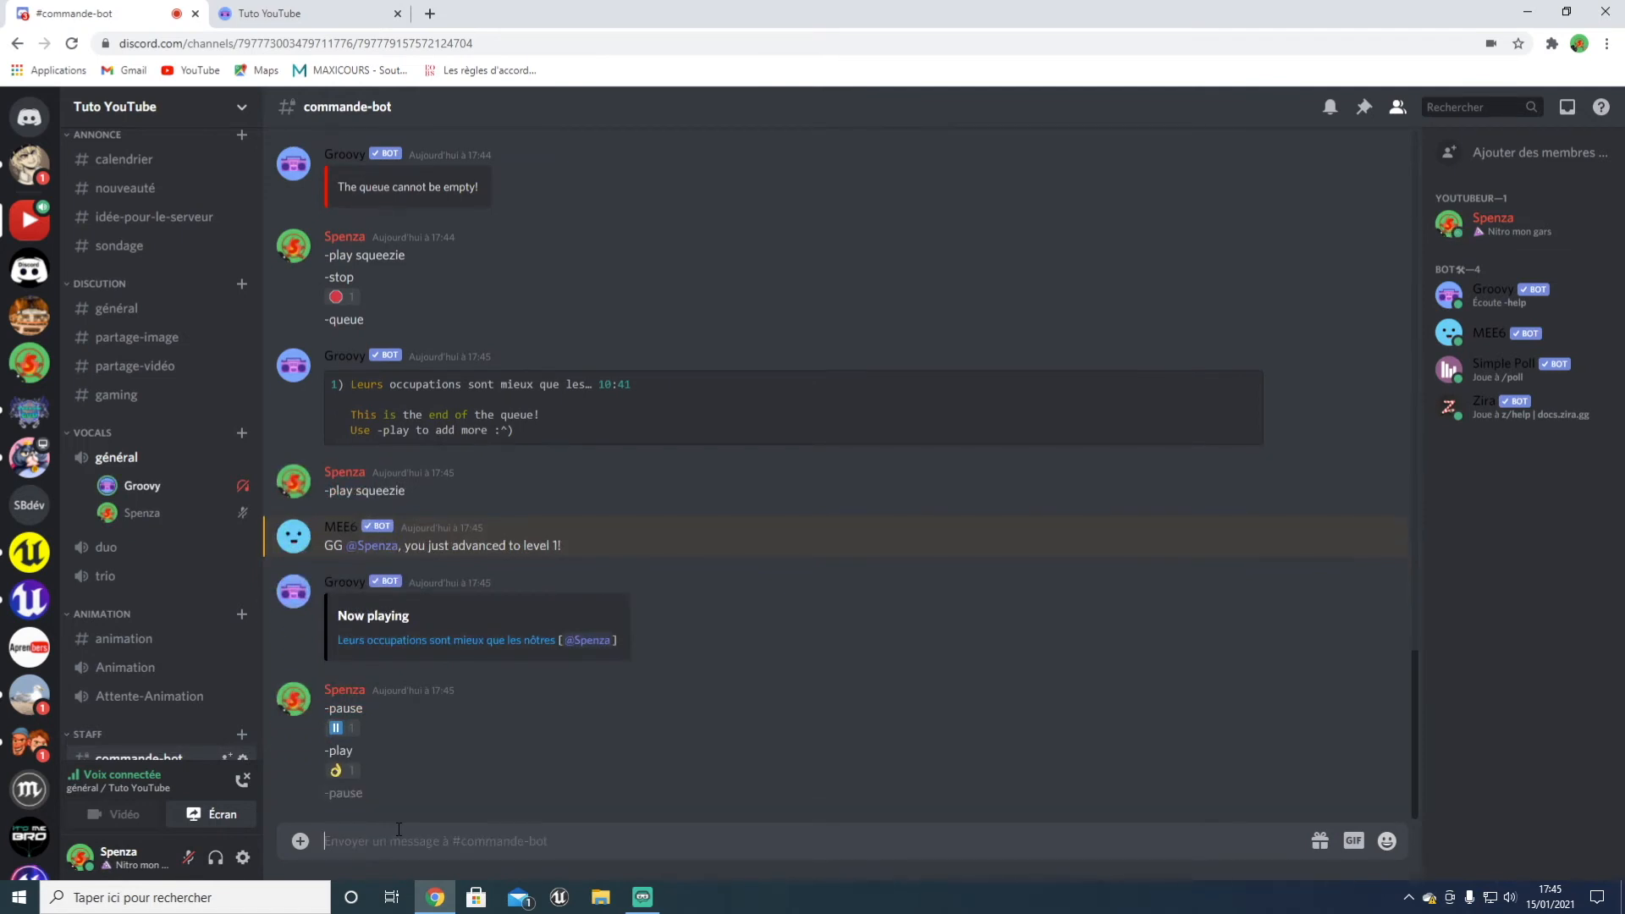
pyautogui.hotkey('alt', 'Left')
pyautogui.scroll(-1, 146, 717)
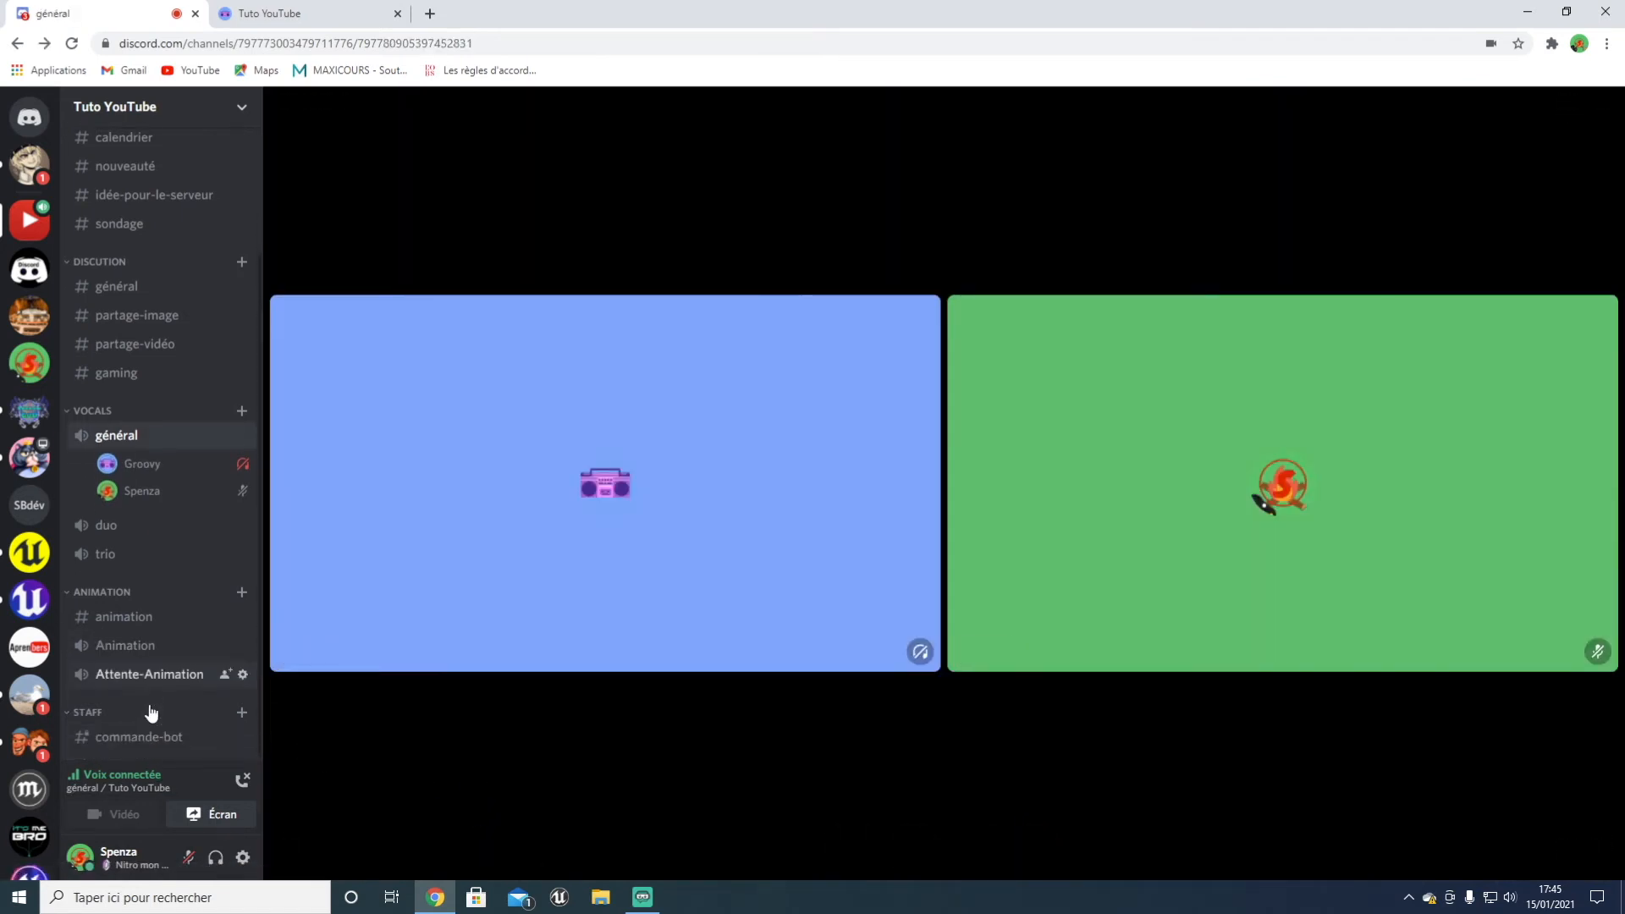
pyautogui.click(134, 729)
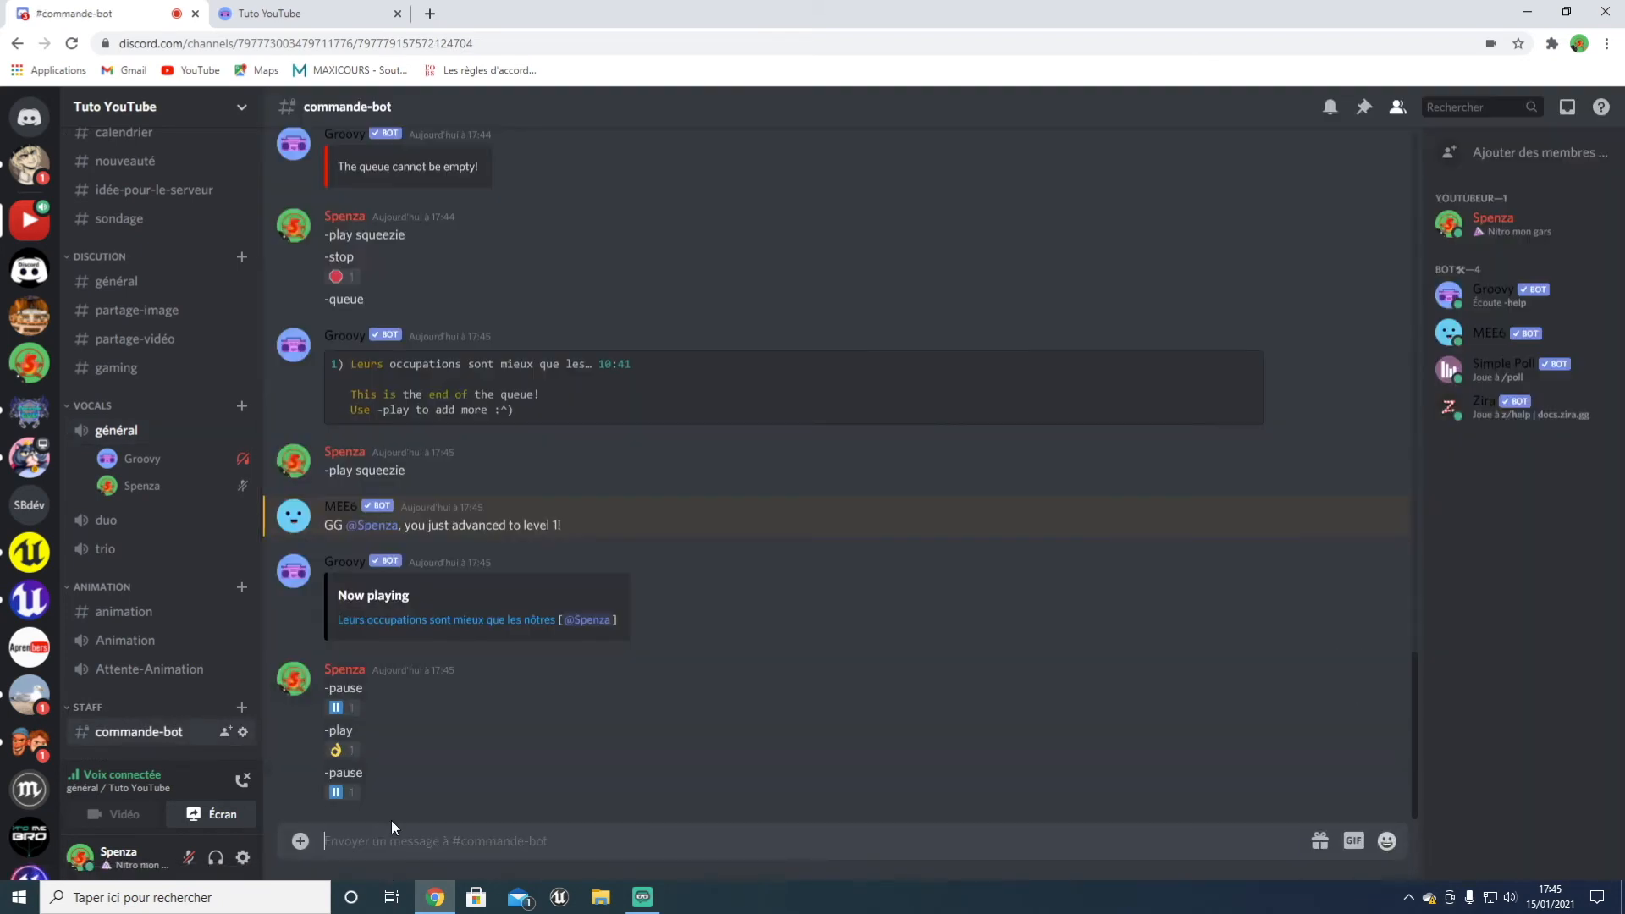
# Step: Add another track with -play joyca and list the queue with the -queue command
pyautogui.write('-play joyca$')
pyautogui.press('BackSpace')
pyautogui.press('Return')
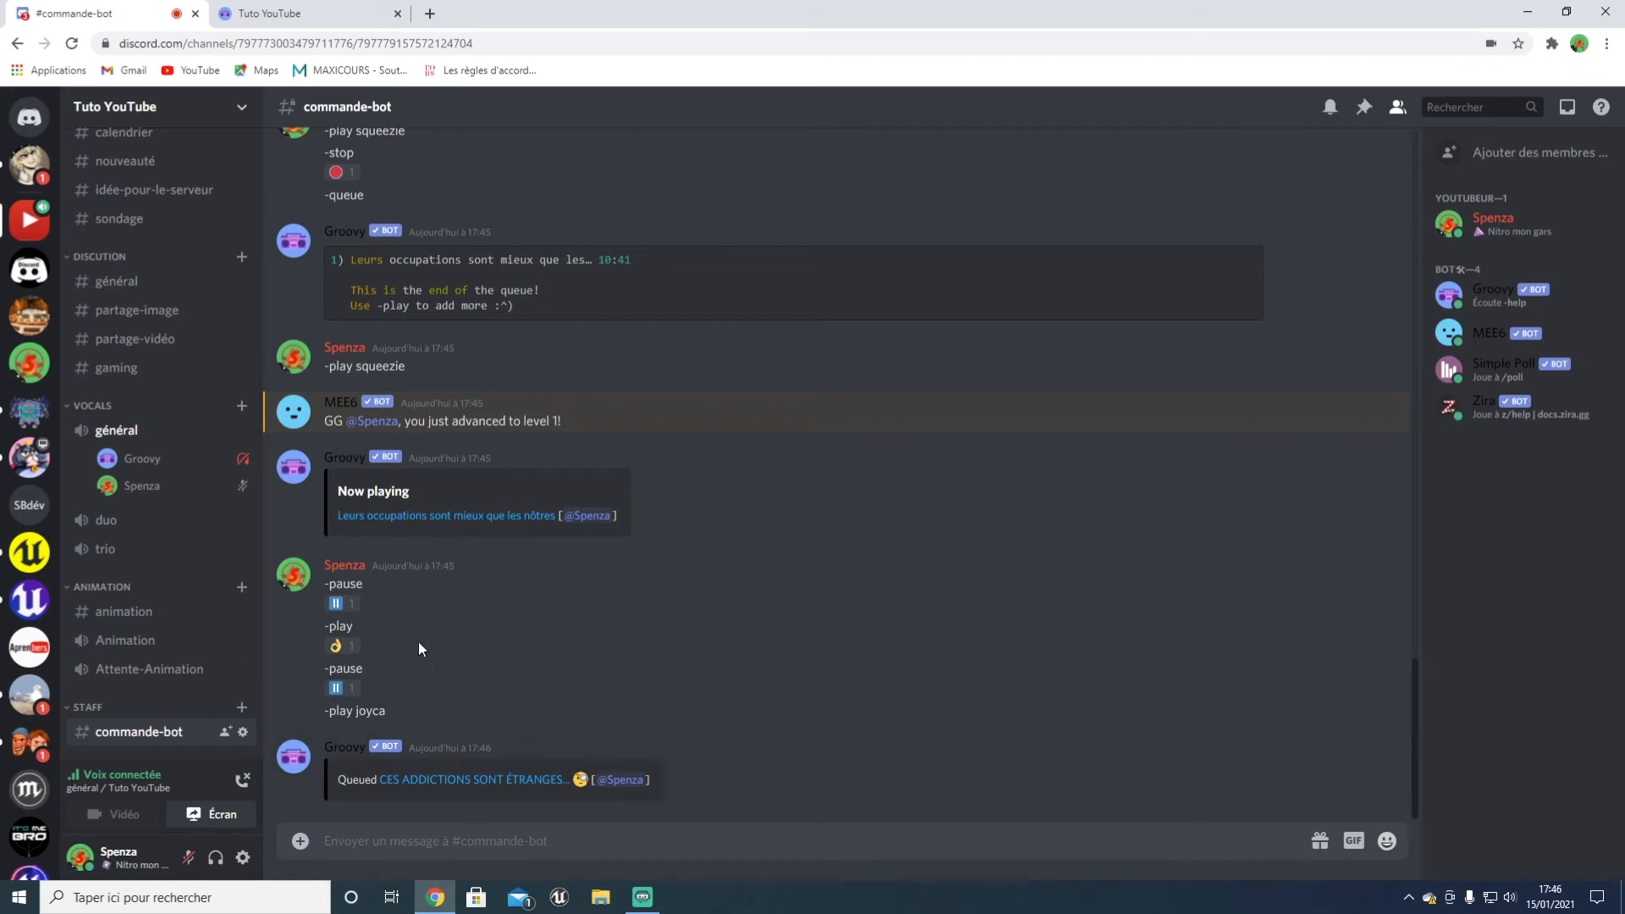
pyautogui.write('-queue')
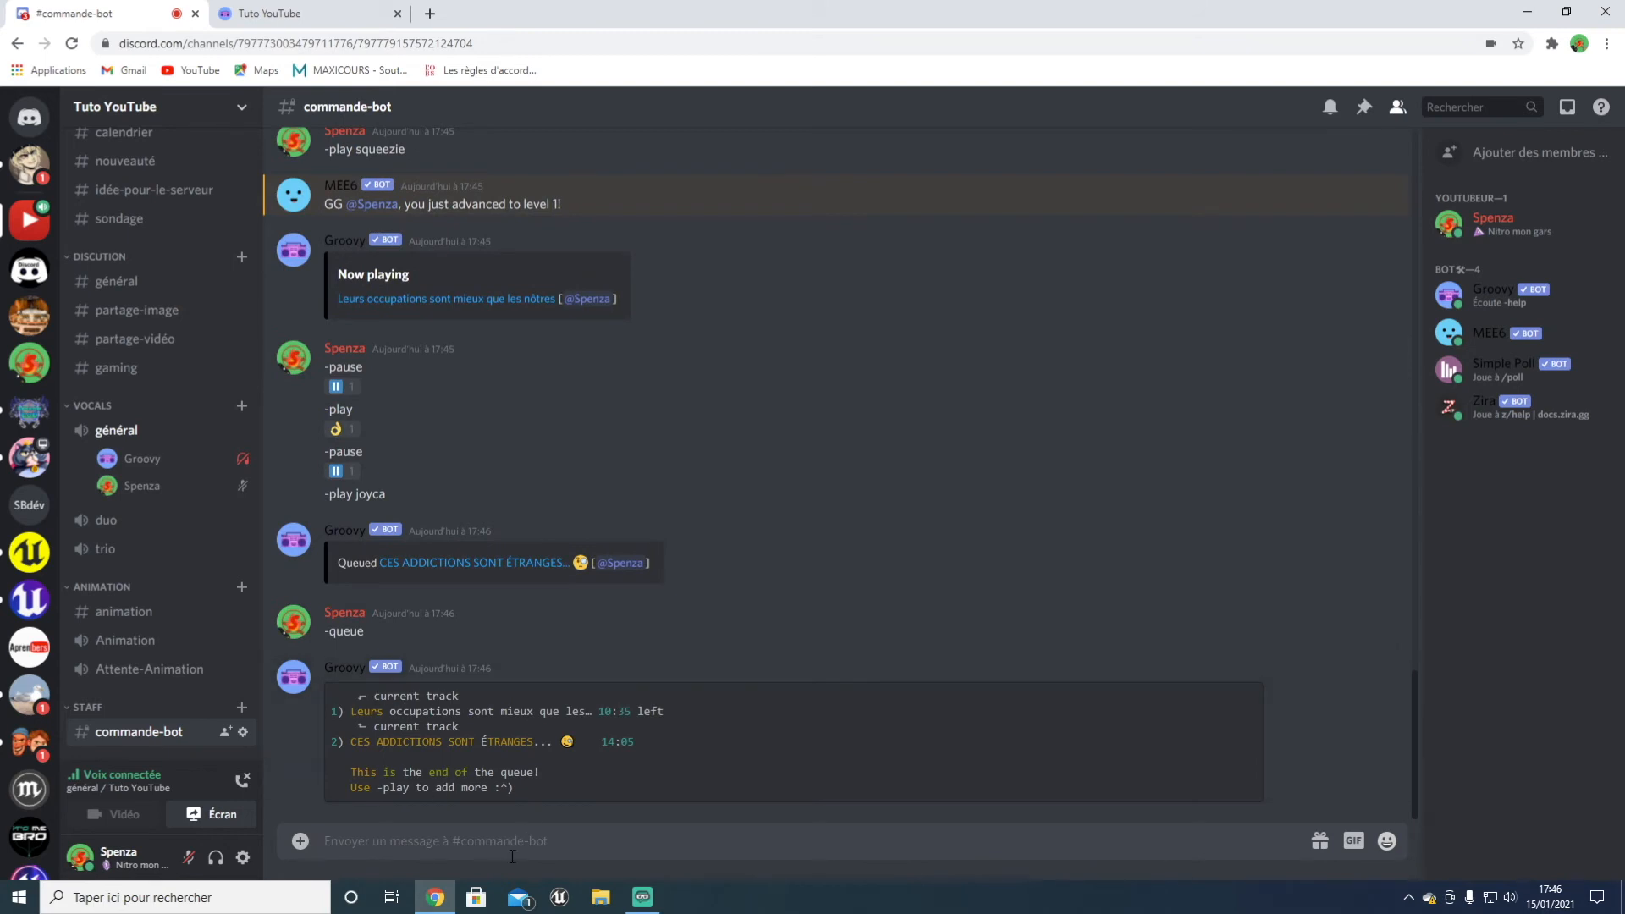
# Step: Loop the queue with the -loop command and highlight the queued tracks in Groovy's earlier reply
pyautogui.write('-lopp')
pyautogui.press('Return')
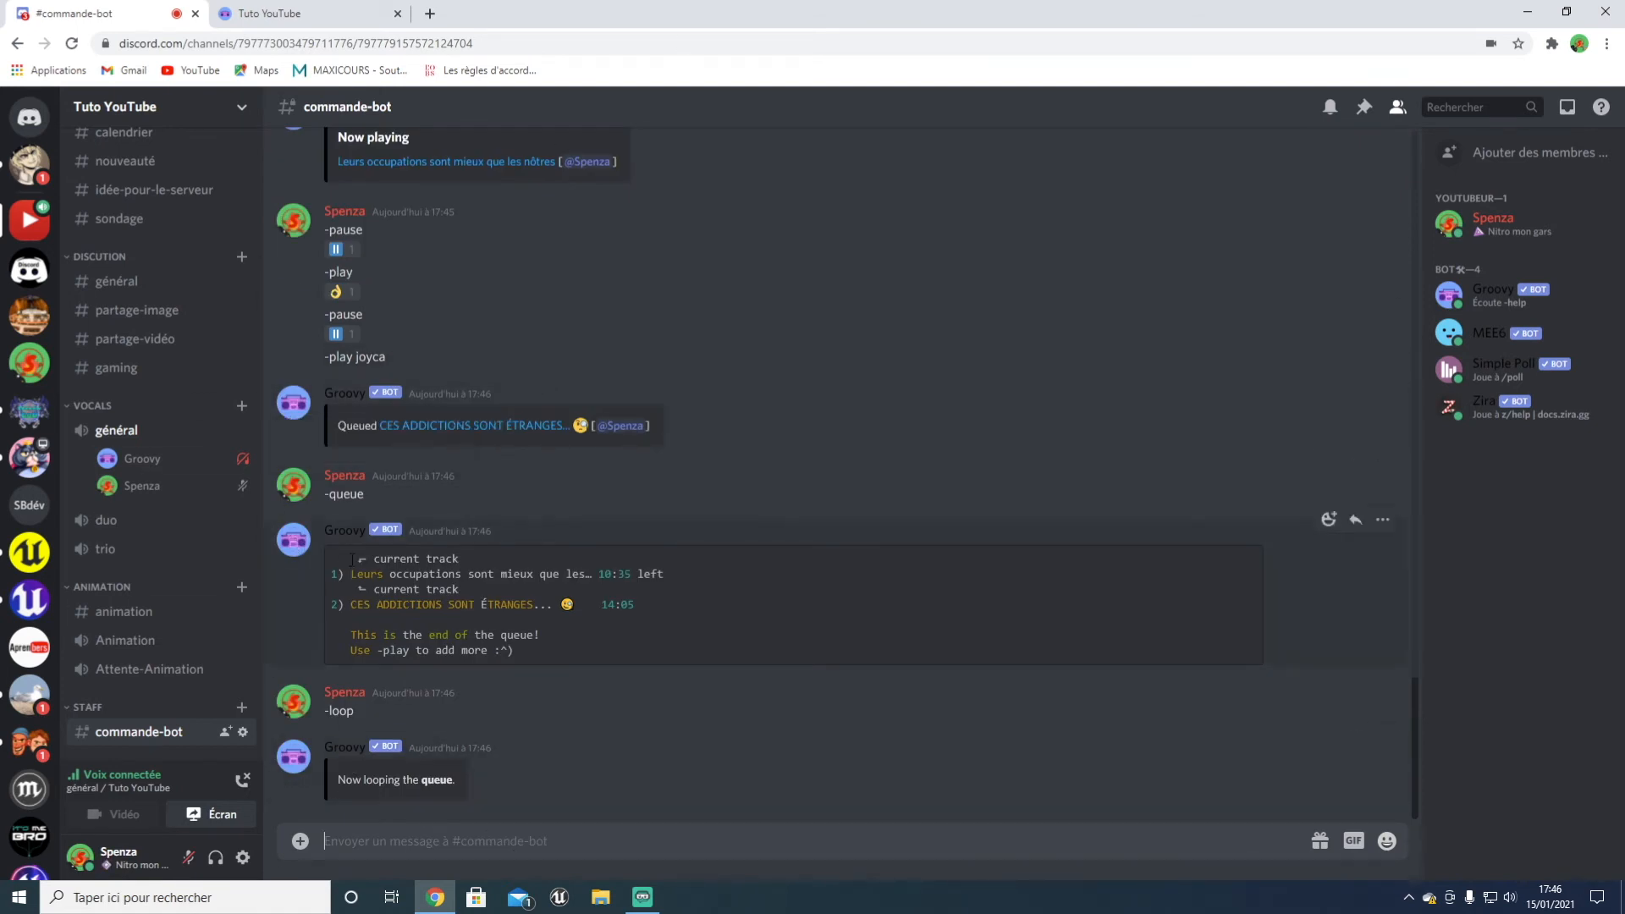
pyautogui.moveTo(345, 572); pyautogui.dragTo(841, 754)
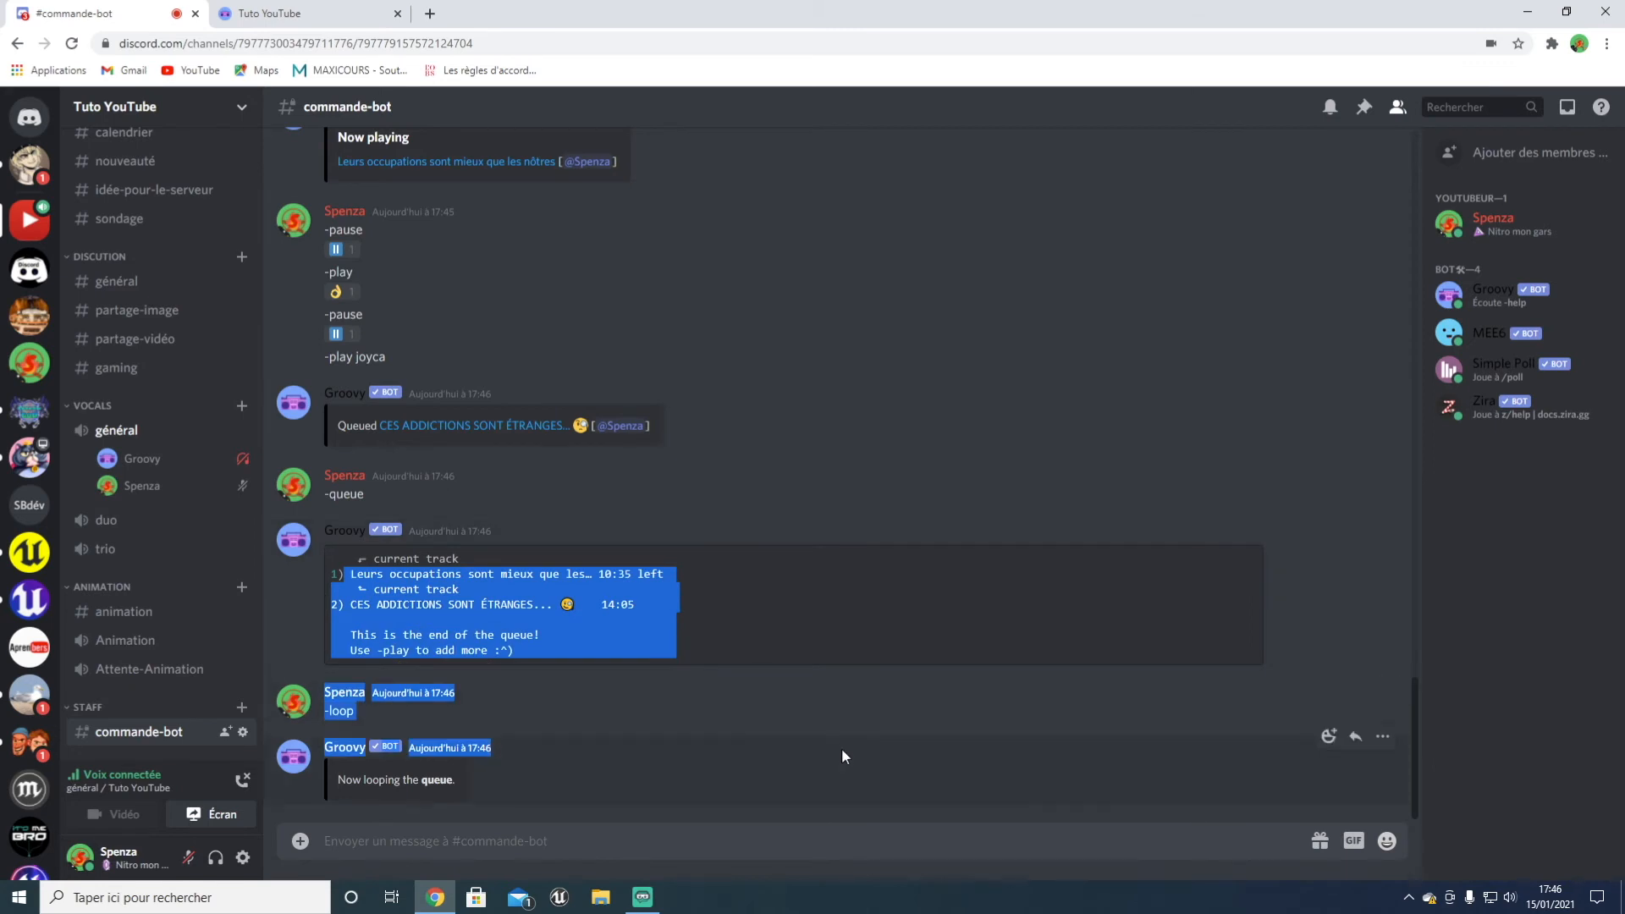
# Step: Skip to the following track in the queue by sending the -next command
pyautogui.click(384, 838)
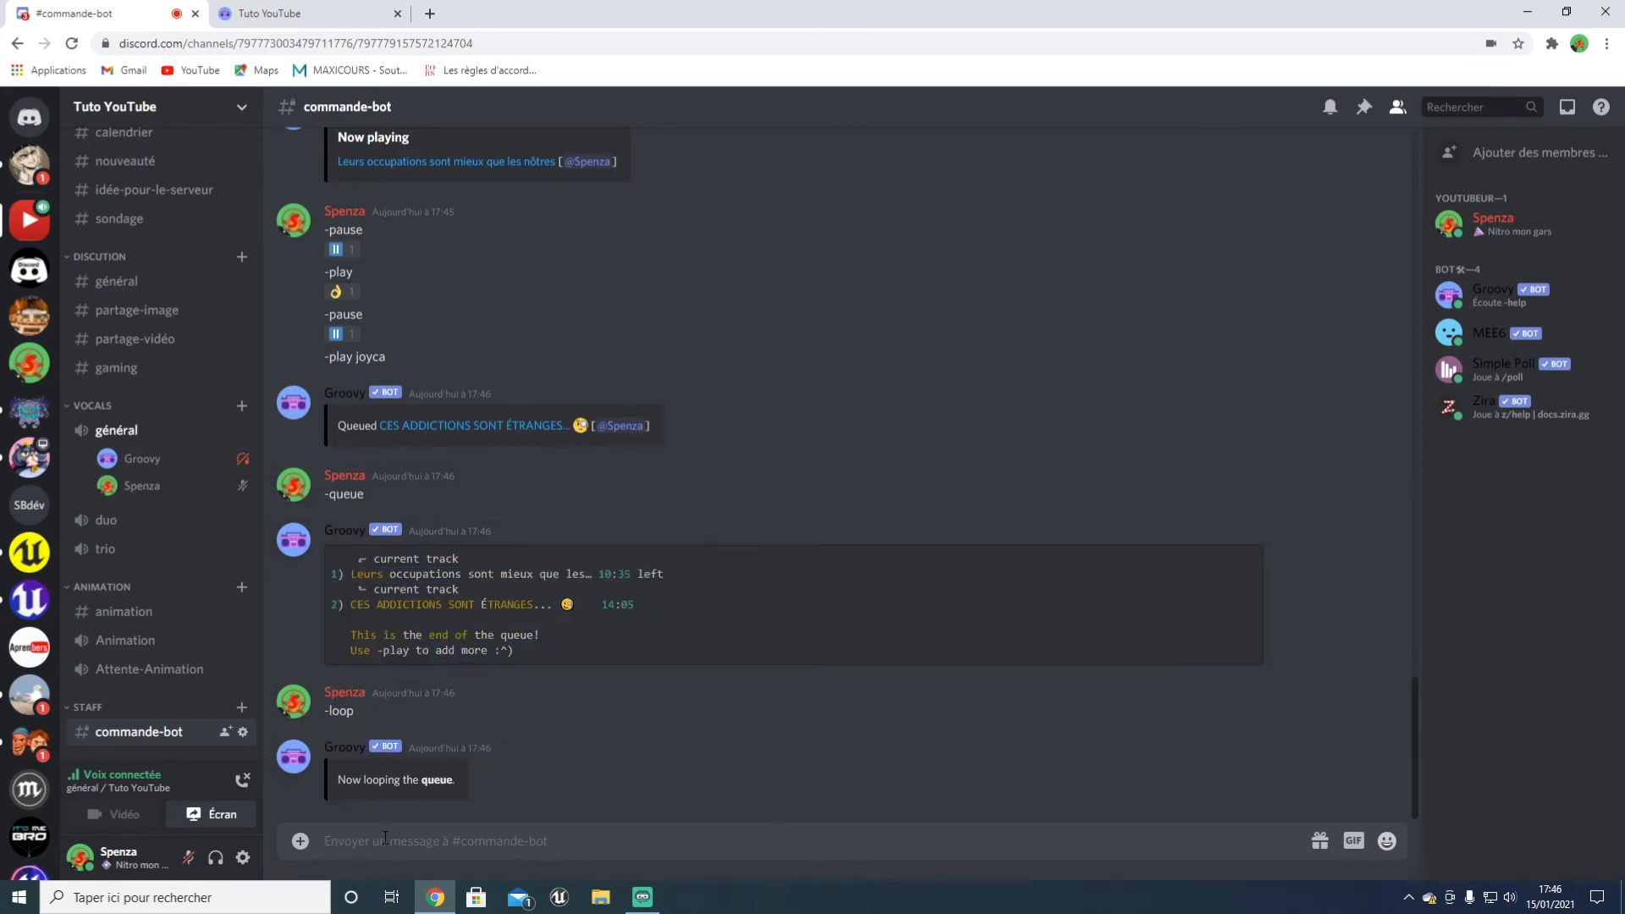
pyautogui.write('next')
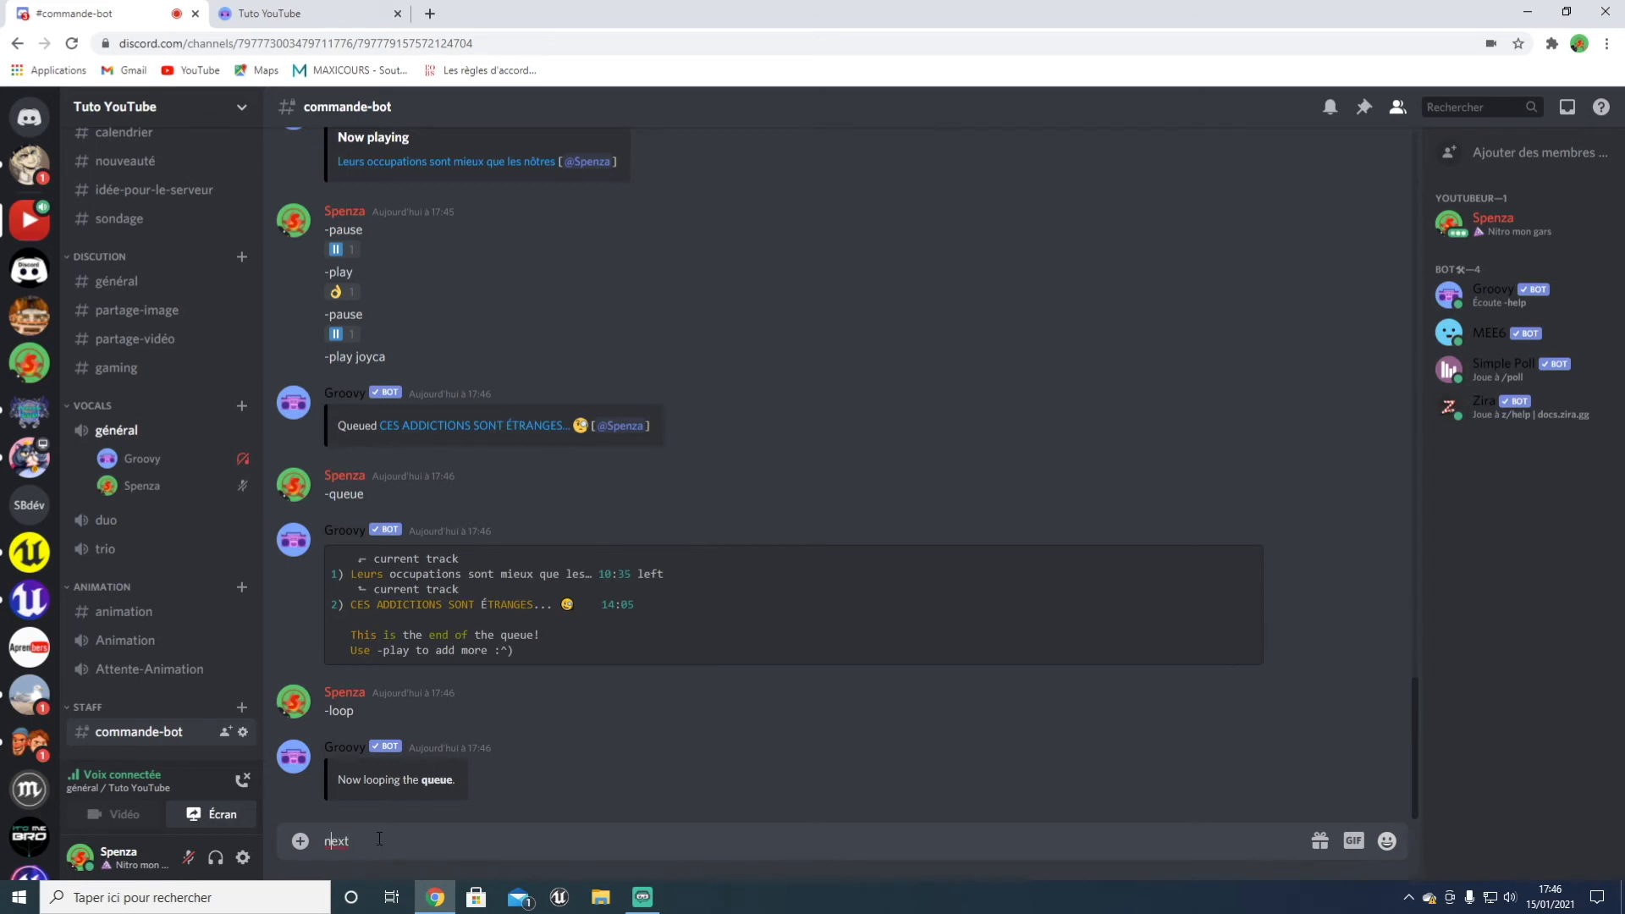
pyautogui.write('-')
pyautogui.press('Return')
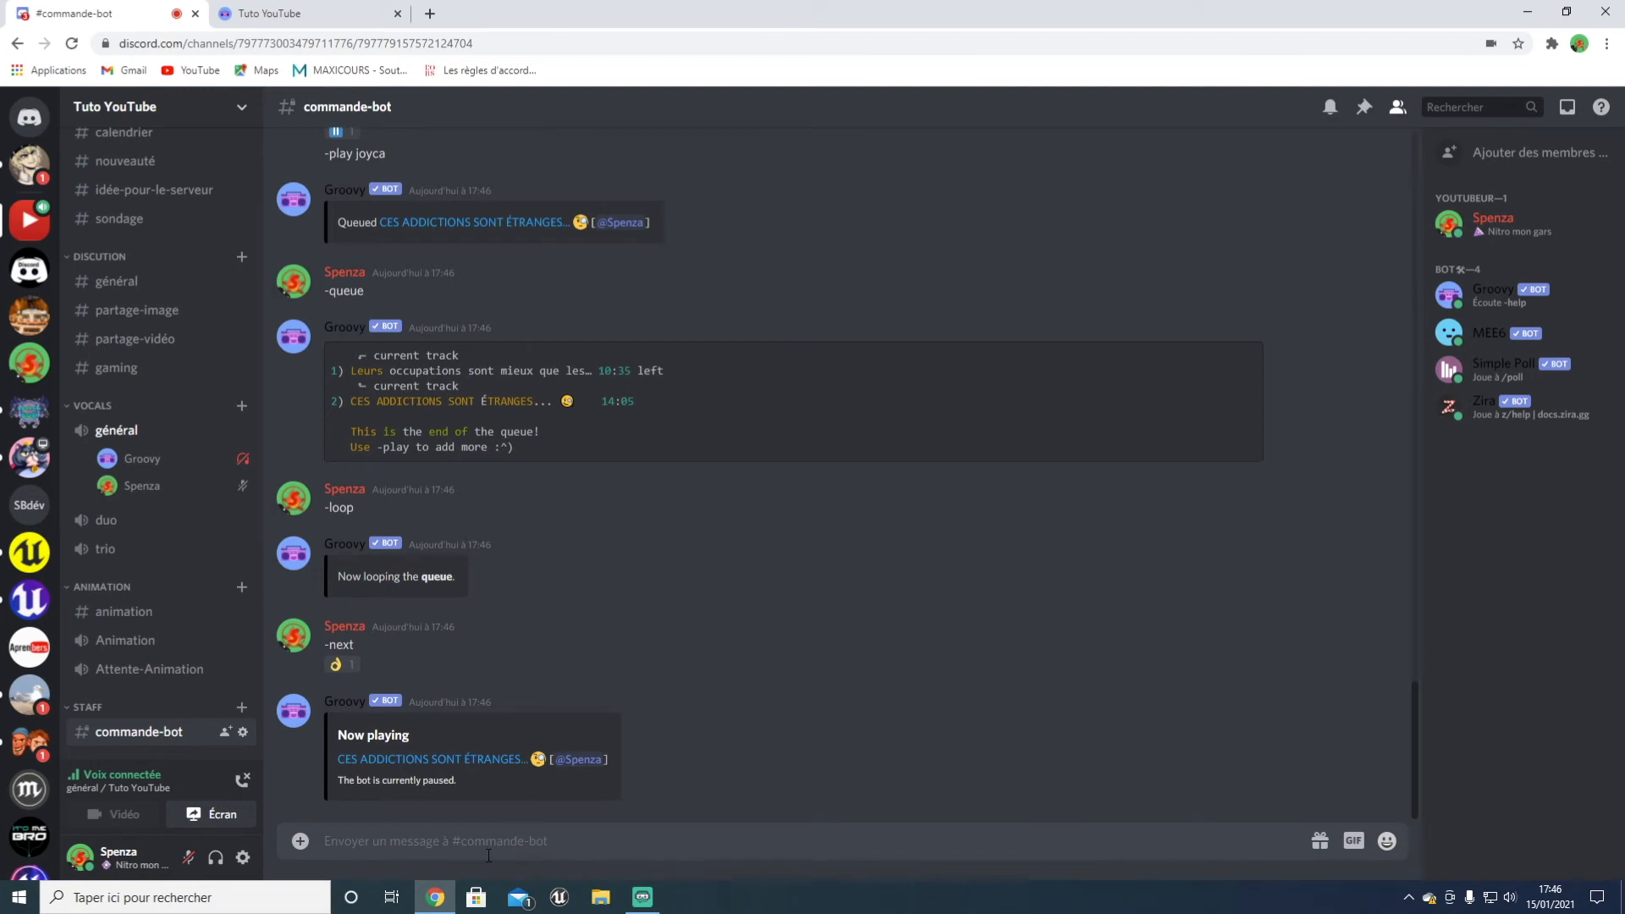
# Step: Send the -help command and remove the embed from Groovy's reply
pyautogui.write('-help')
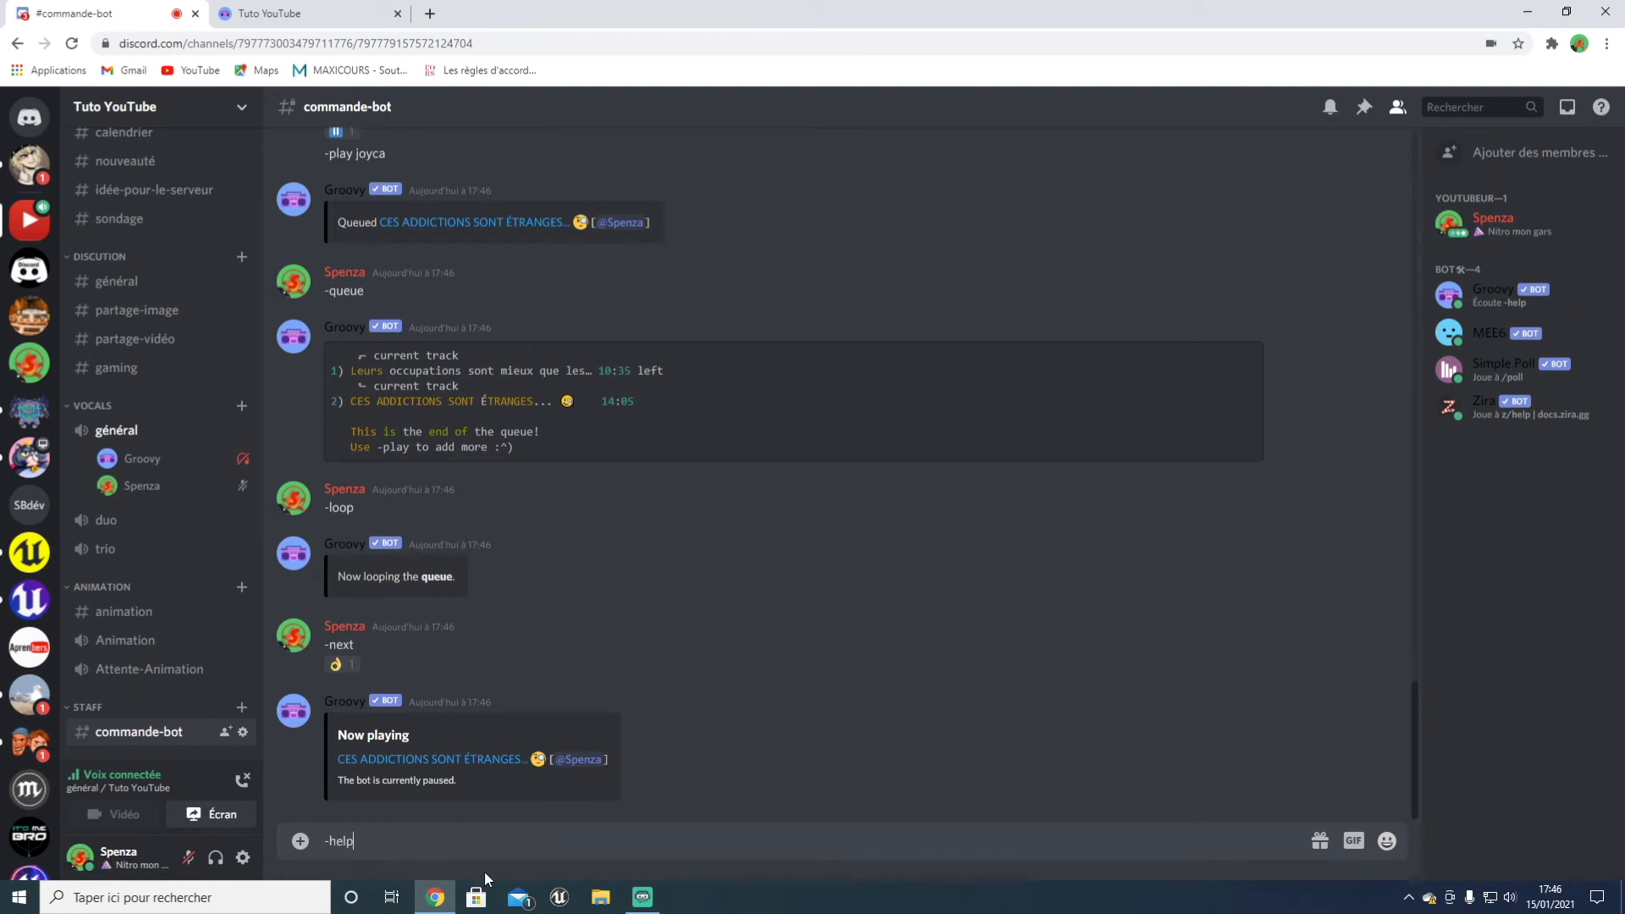
pyautogui.press('Return')
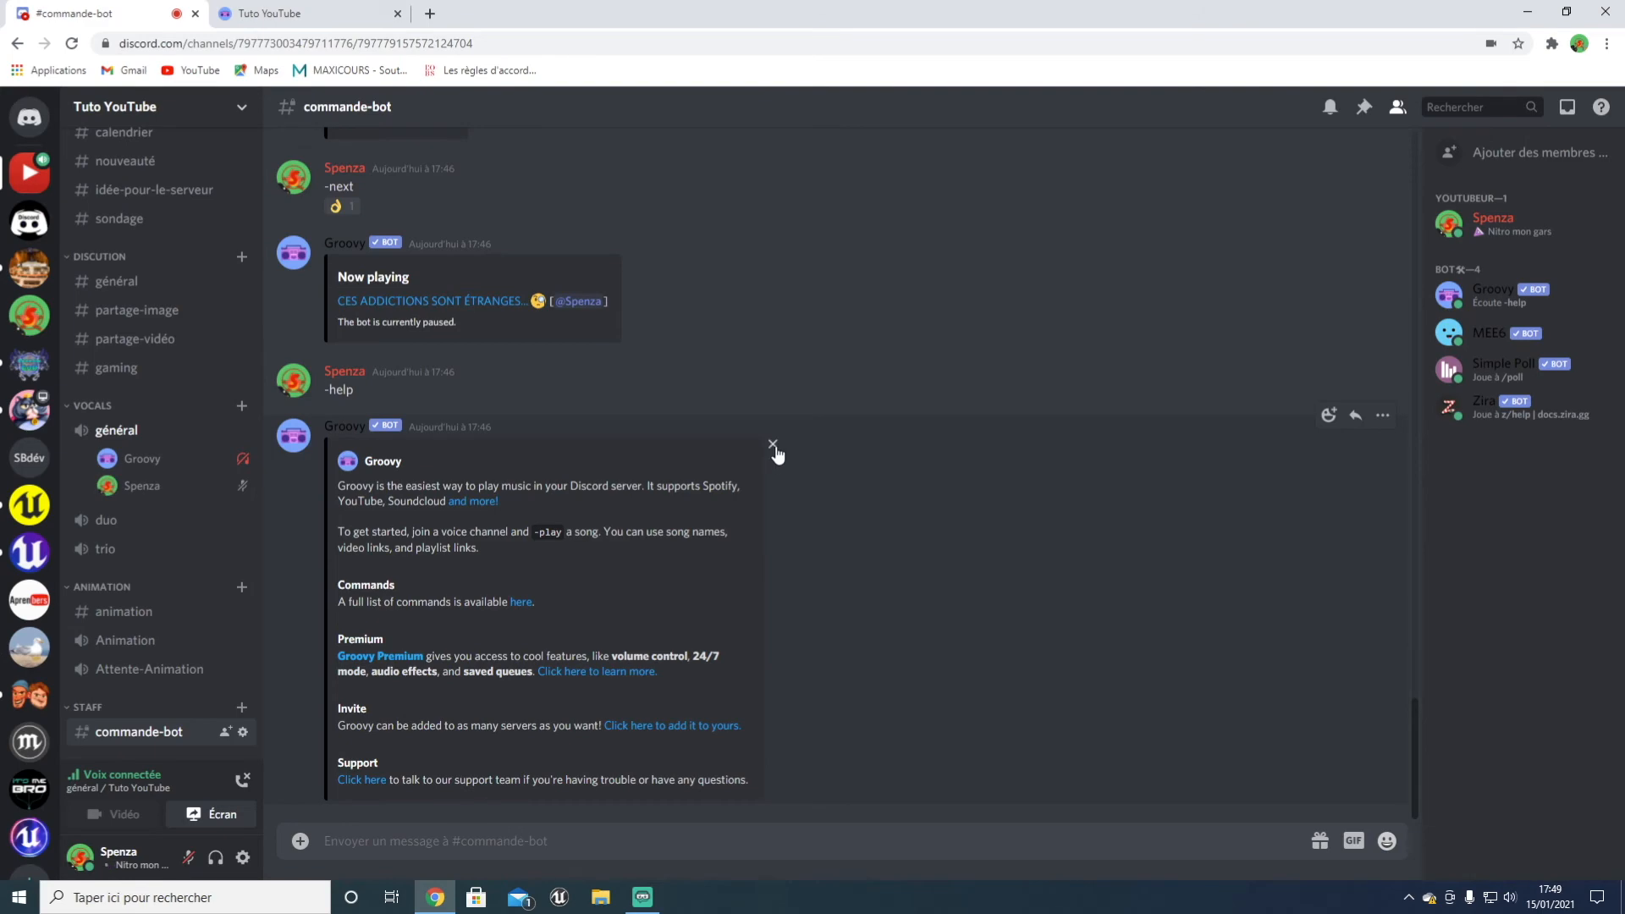
pyautogui.click(773, 445)
pyautogui.click(814, 554)
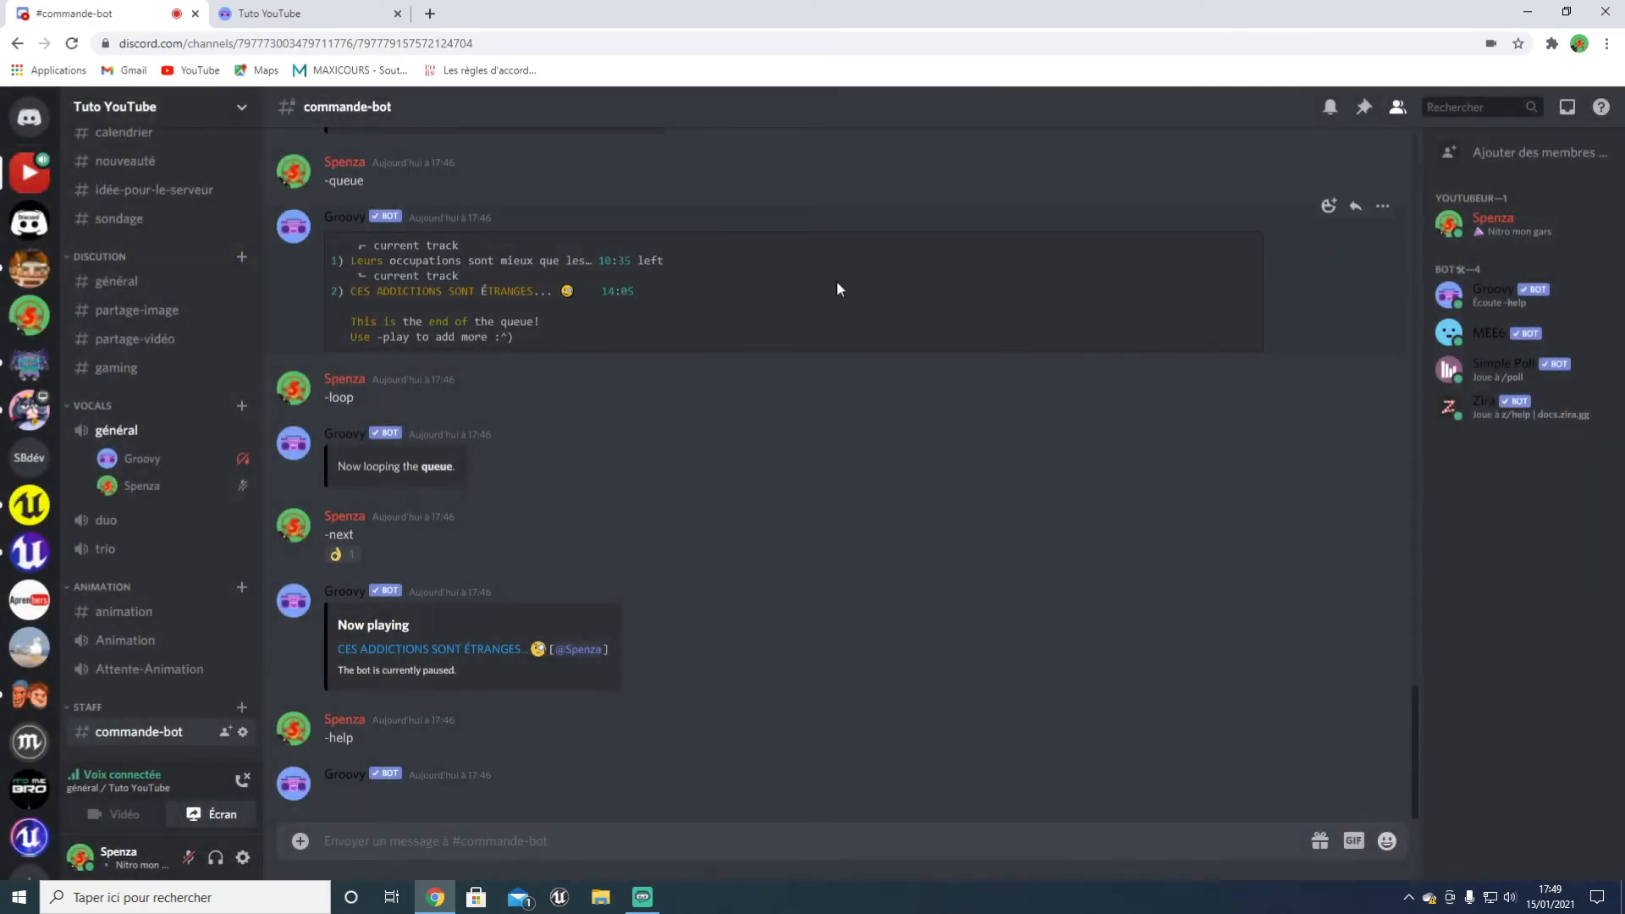
# Step: Close the Groovy website's browser tab and delete Groovy's emptied reply from commande-bot
pyautogui.click(332, 15)
pyautogui.click(140, 15)
pyautogui.click(355, 16)
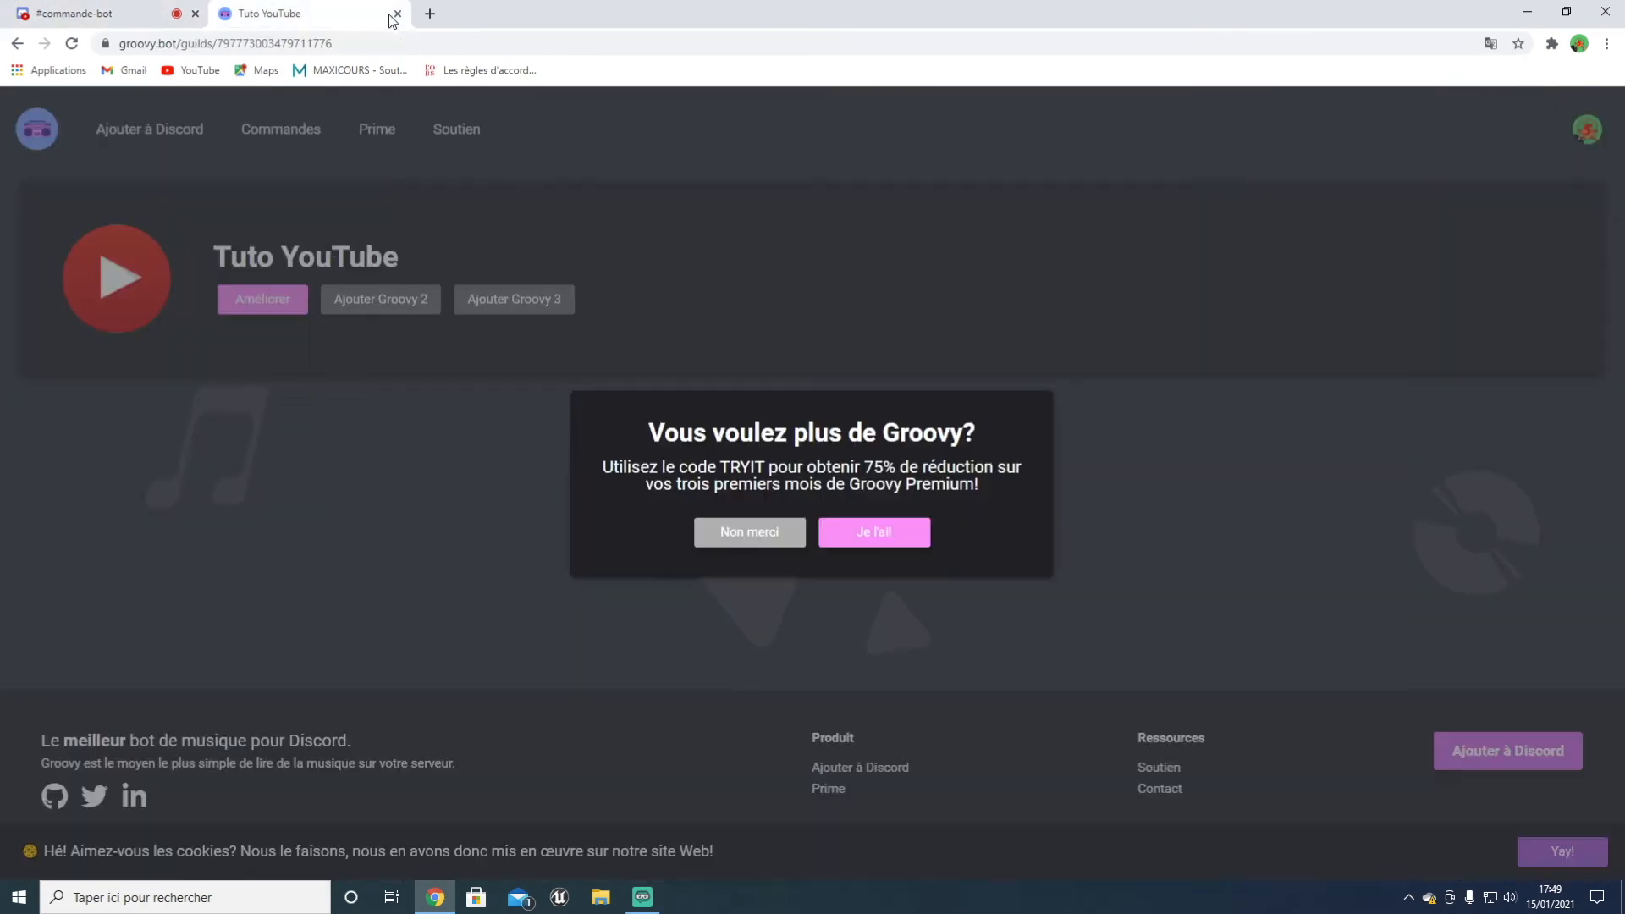
pyautogui.click(396, 15)
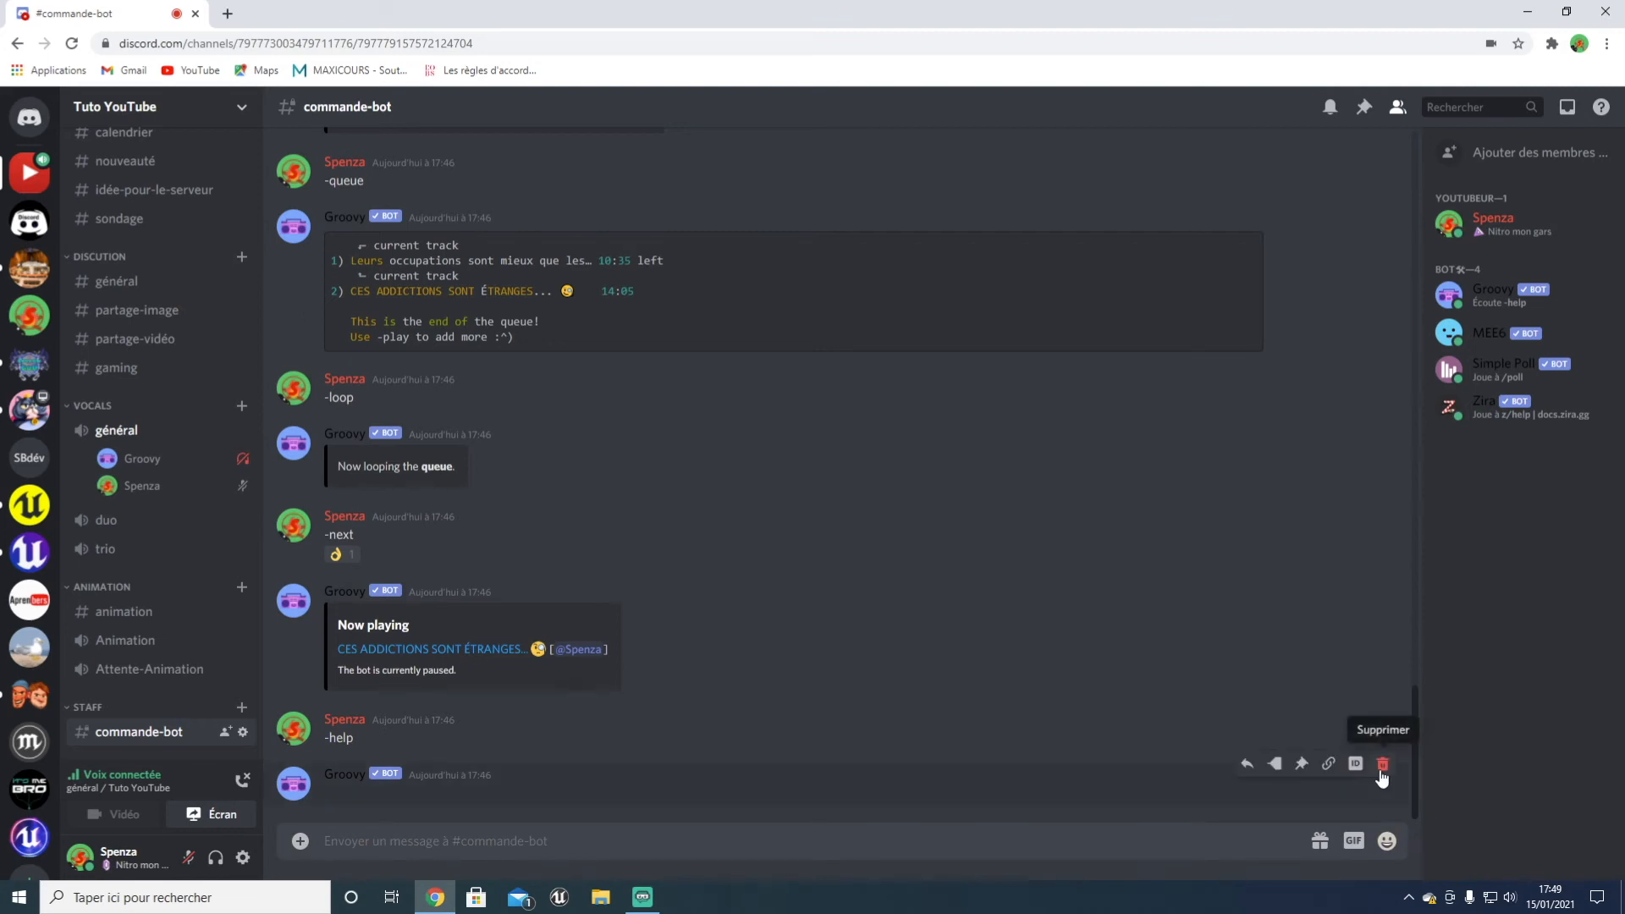
pyautogui.keyDown('shift'); pyautogui.click(1379, 765); pyautogui.keyUp('shift')
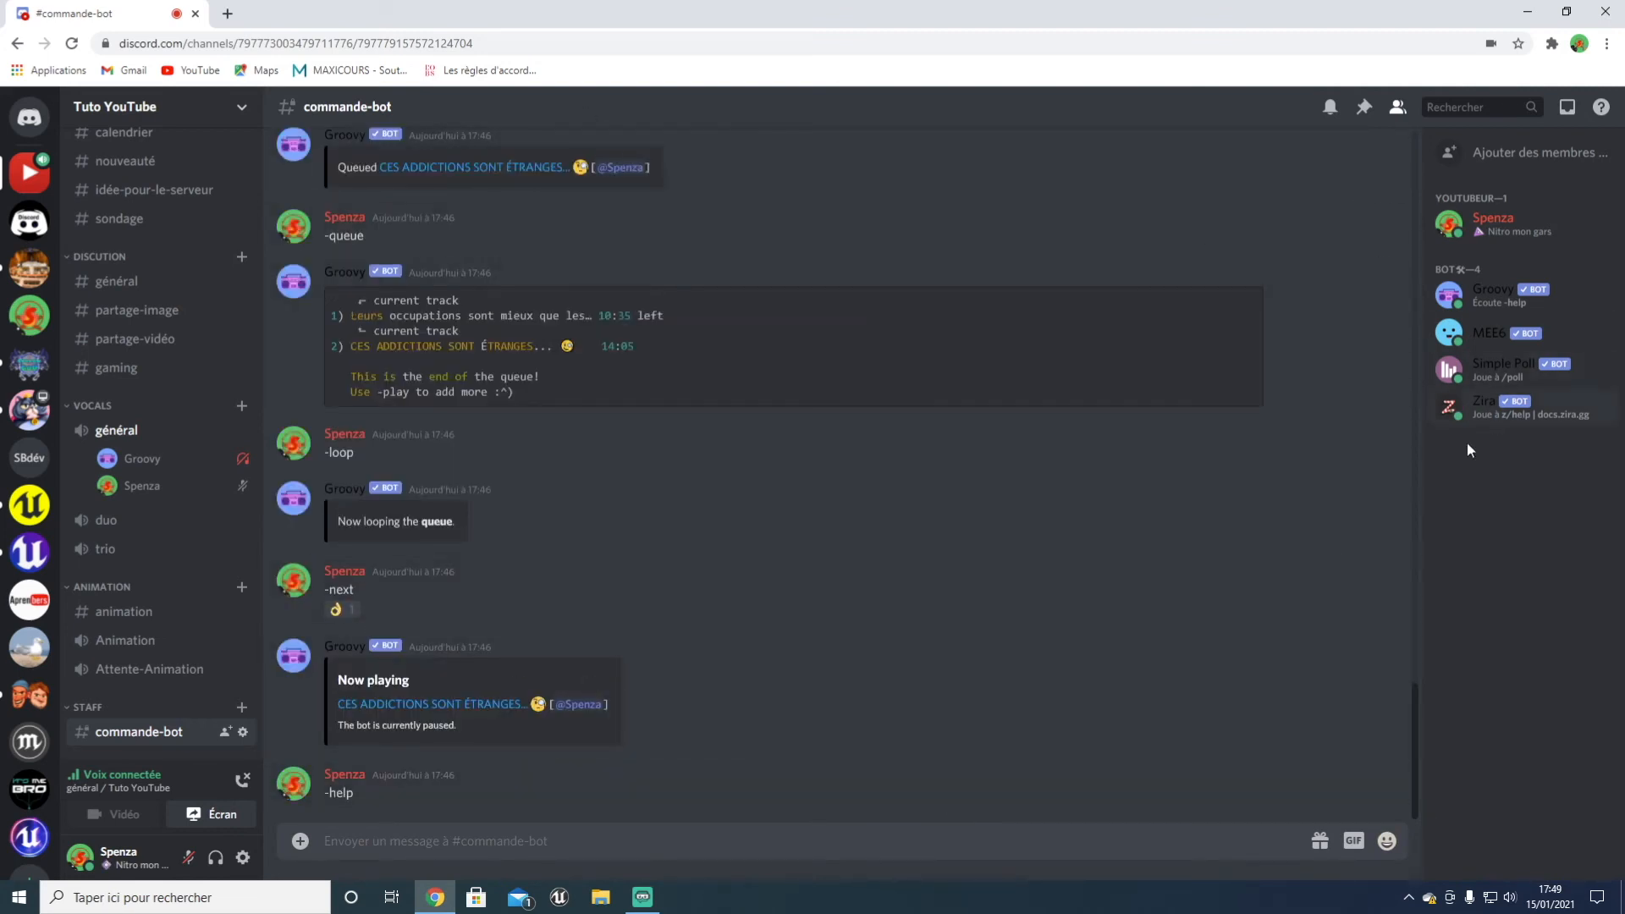
# Step: Reorder the channels in the BIENVENUE category so that bienvenue comes first, above vérification and règlement
pyautogui.scroll(3, 151, 403)
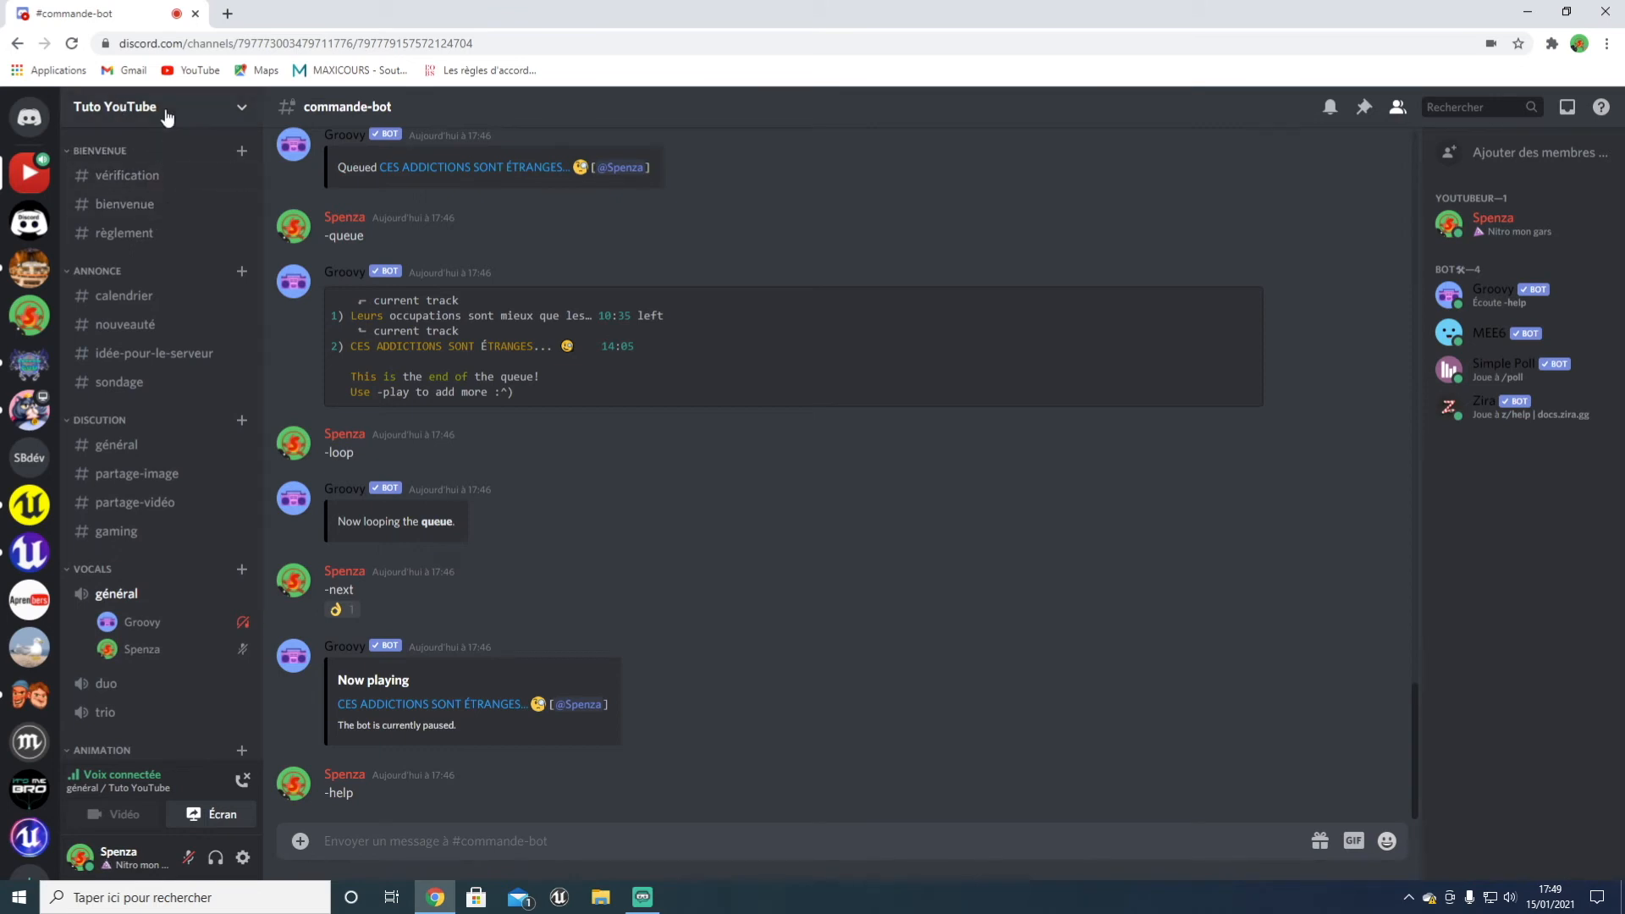
pyautogui.moveTo(127, 175); pyautogui.dragTo(182, 272)
pyautogui.moveTo(110, 233); pyautogui.dragTo(119, 174)
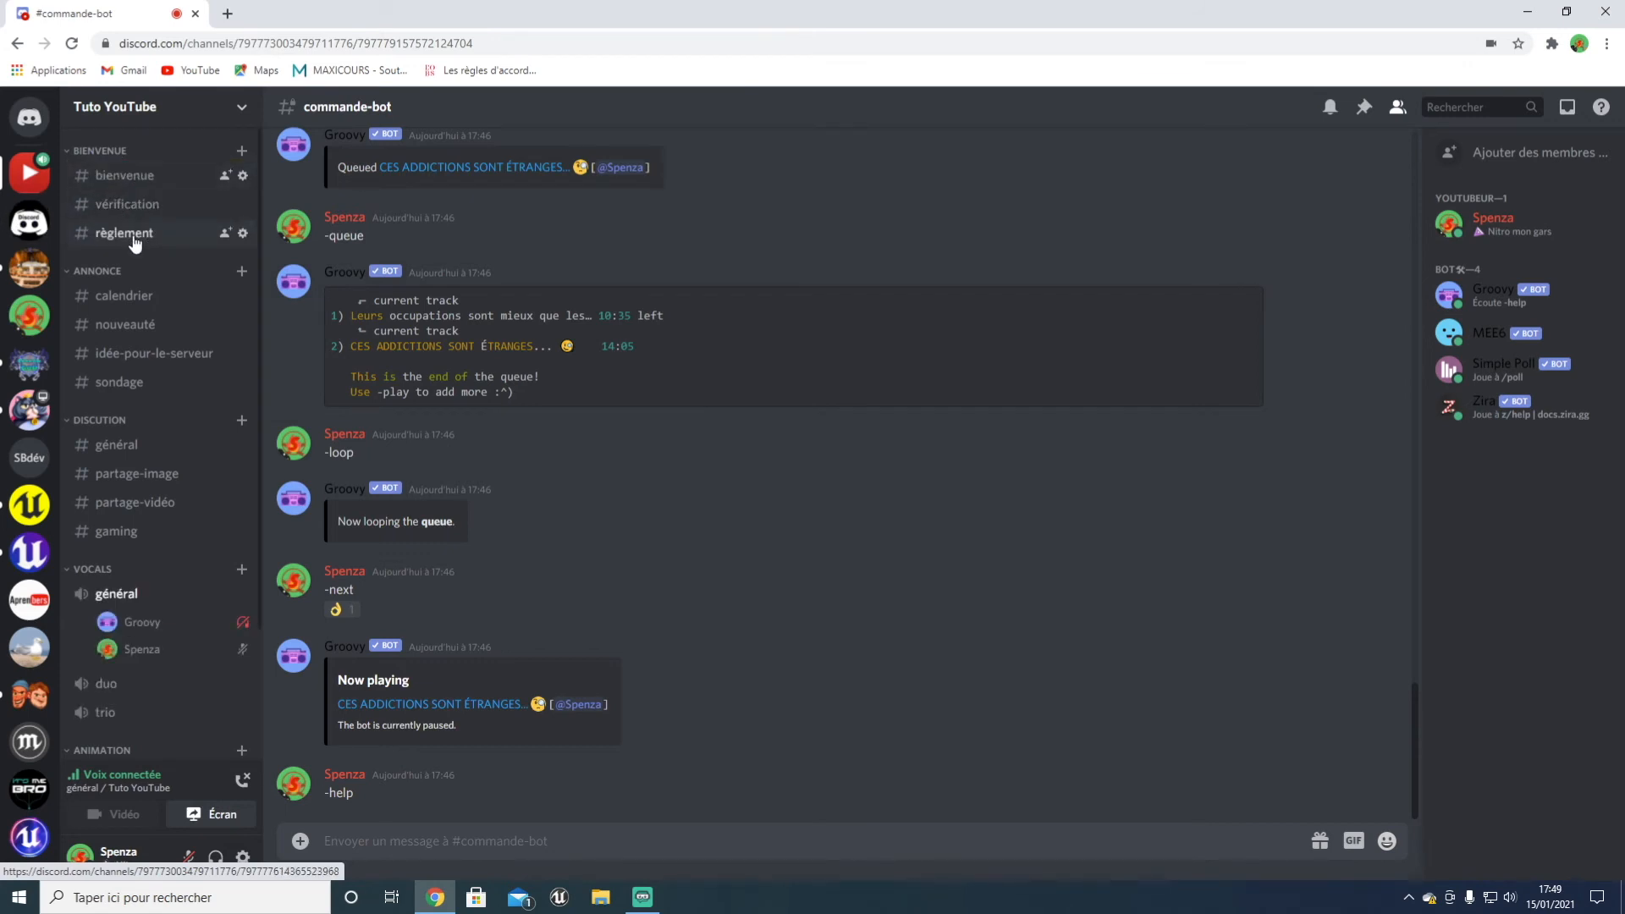
# Step: Request Groovy's help message again by sending -help in commande-bot
pyautogui.click(433, 833)
pyautogui.write('-(')
pyautogui.press('BackSpace')
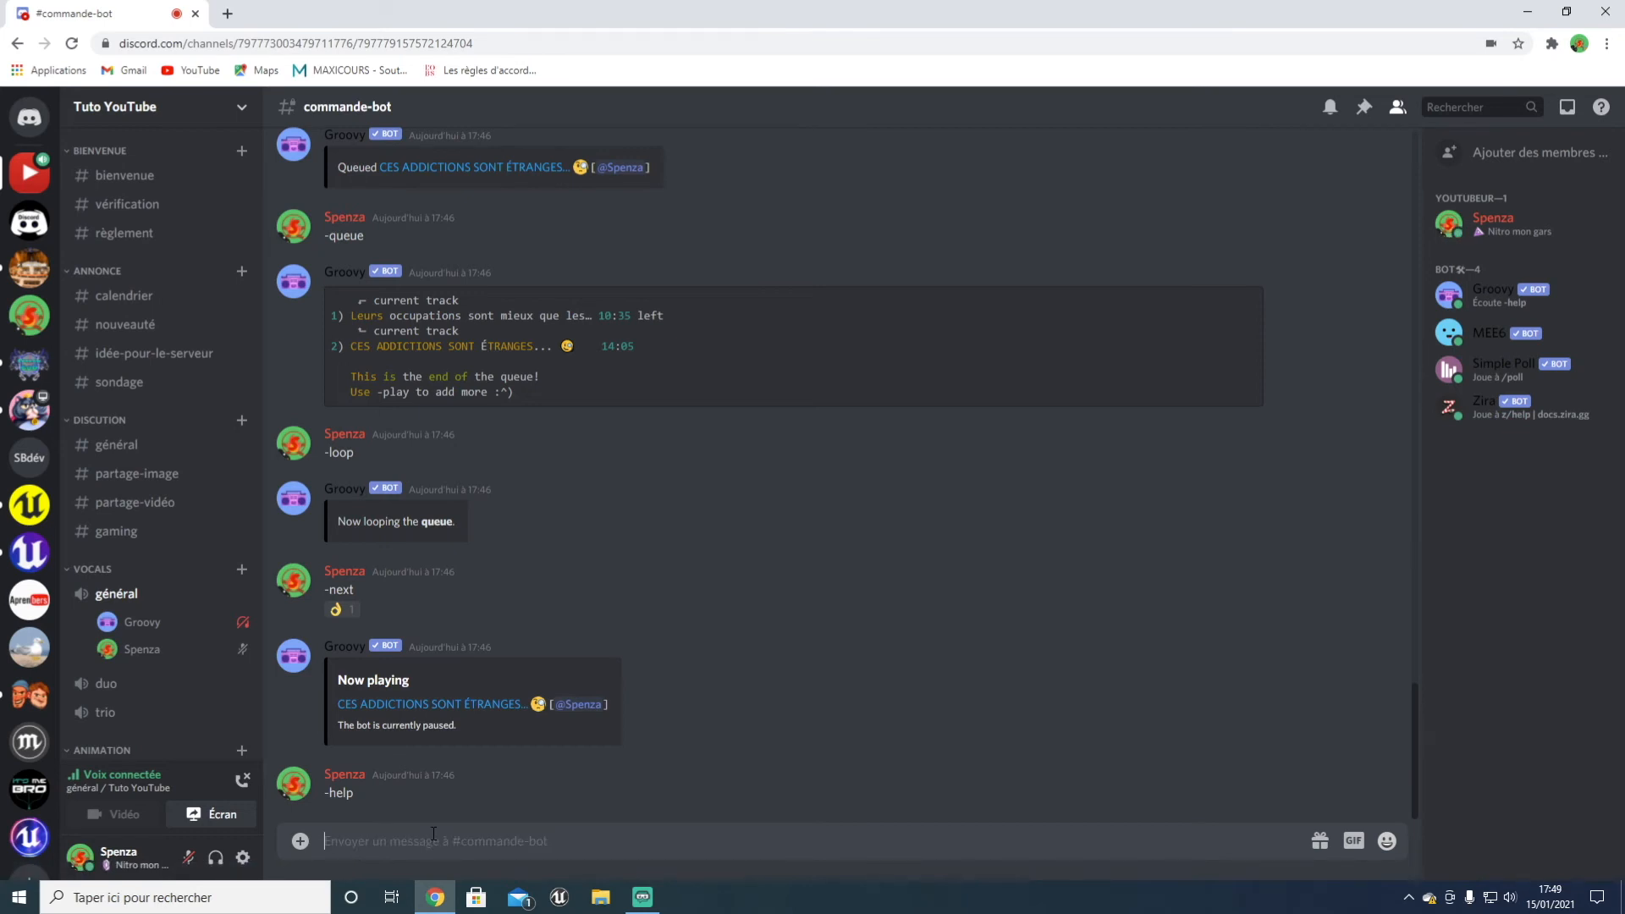
pyautogui.write('-help')
pyautogui.press('Return')
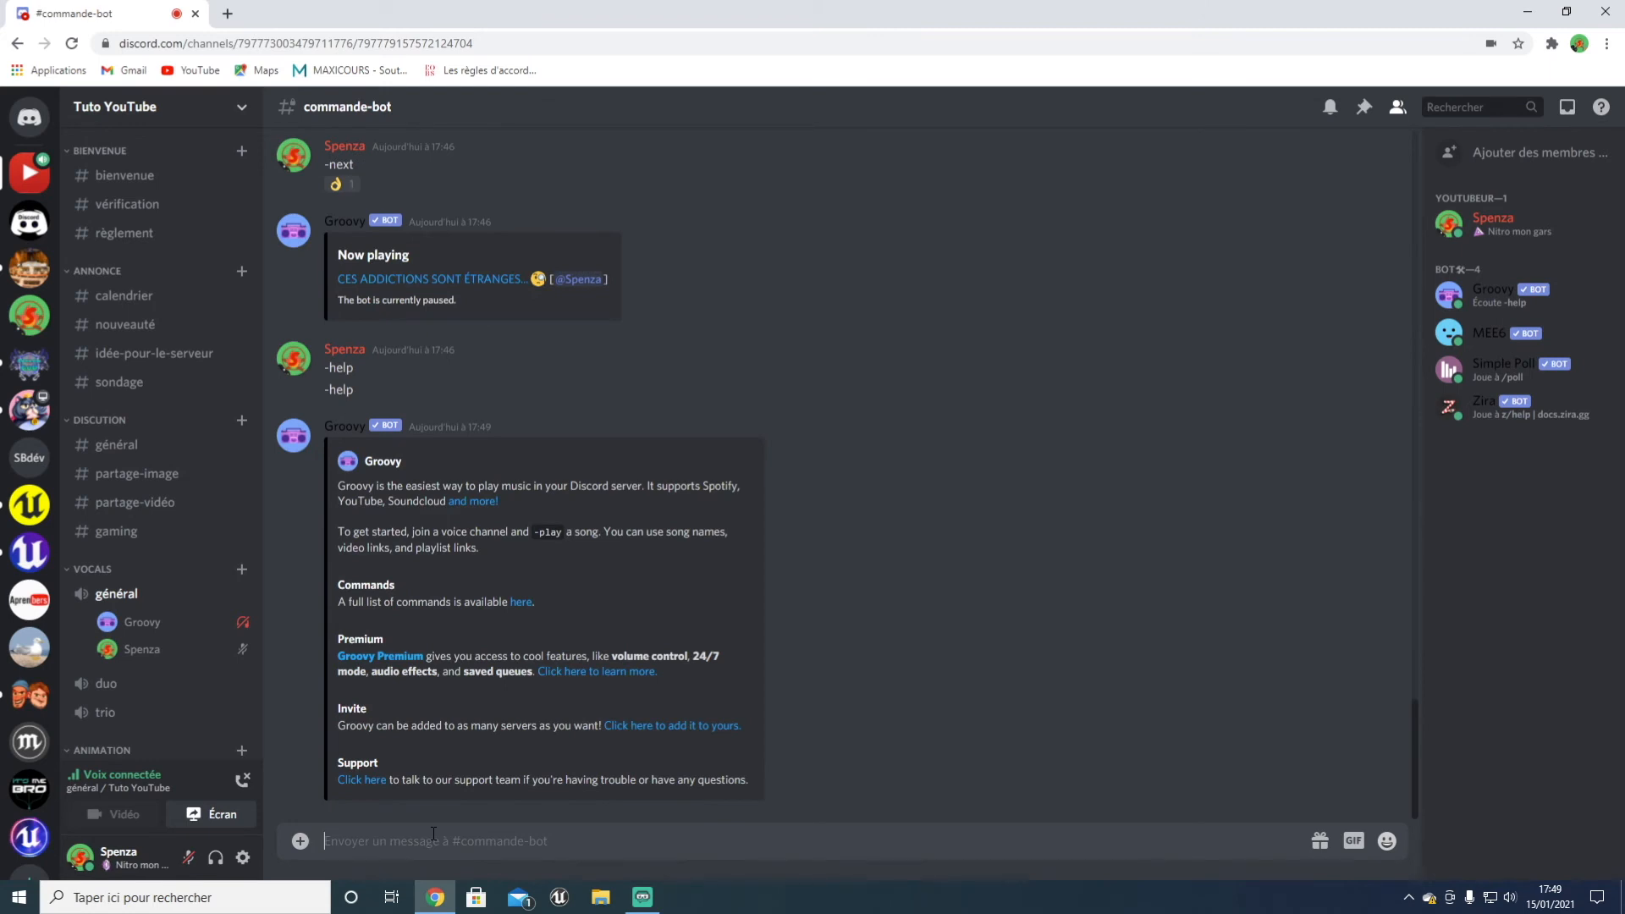
# Step: Send §help and !help in commande-bot to try the help command with other prefixes
pyautogui.write('s')
pyautogui.write('help')
pyautogui.press('Return')
pyautogui.write('!help')
pyautogui.press('Return')
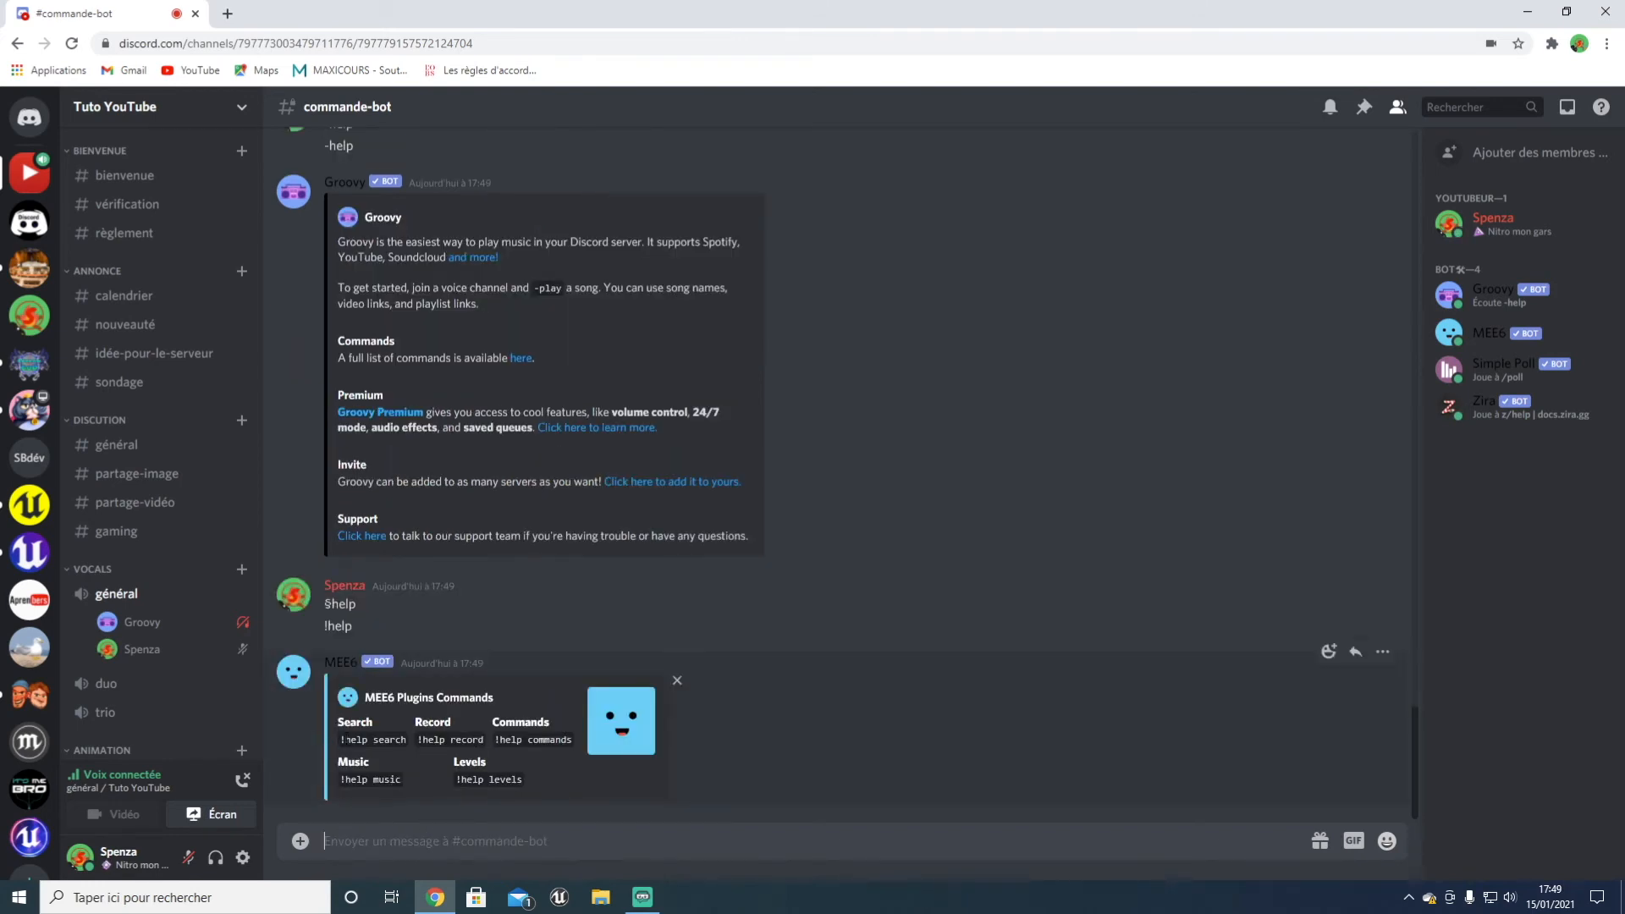
# Step: Open the MEE6 website in a new browser tab
pyautogui.click(227, 13)
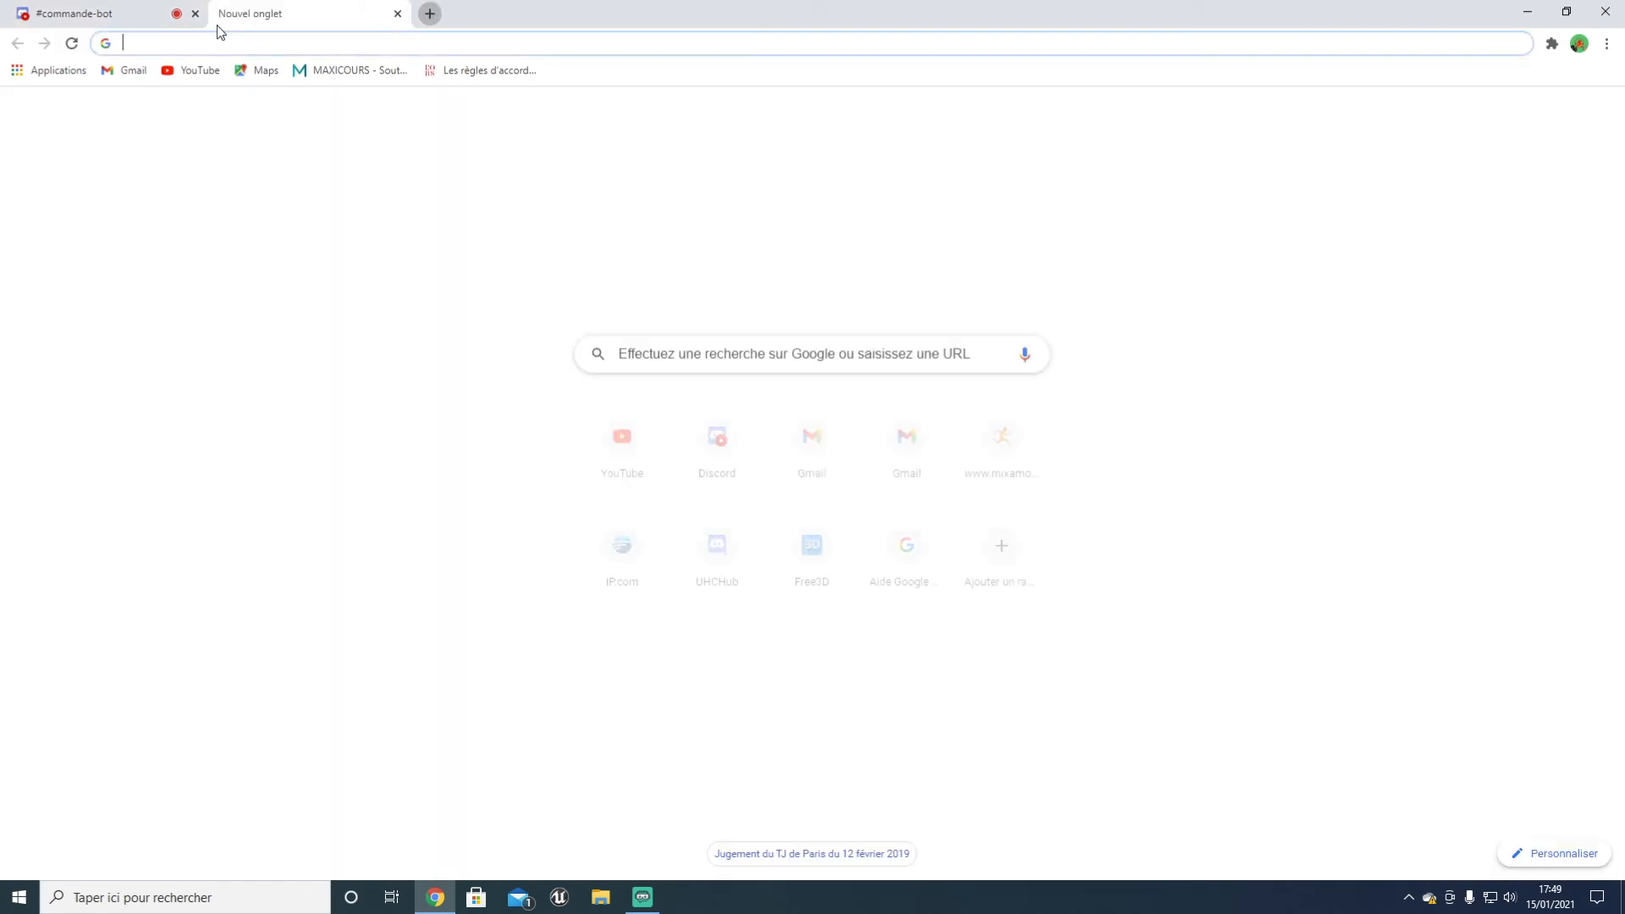
pyautogui.write('mme')
pyautogui.press('BackSpace')
pyautogui.press('BackSpace')
pyautogui.write('ee')
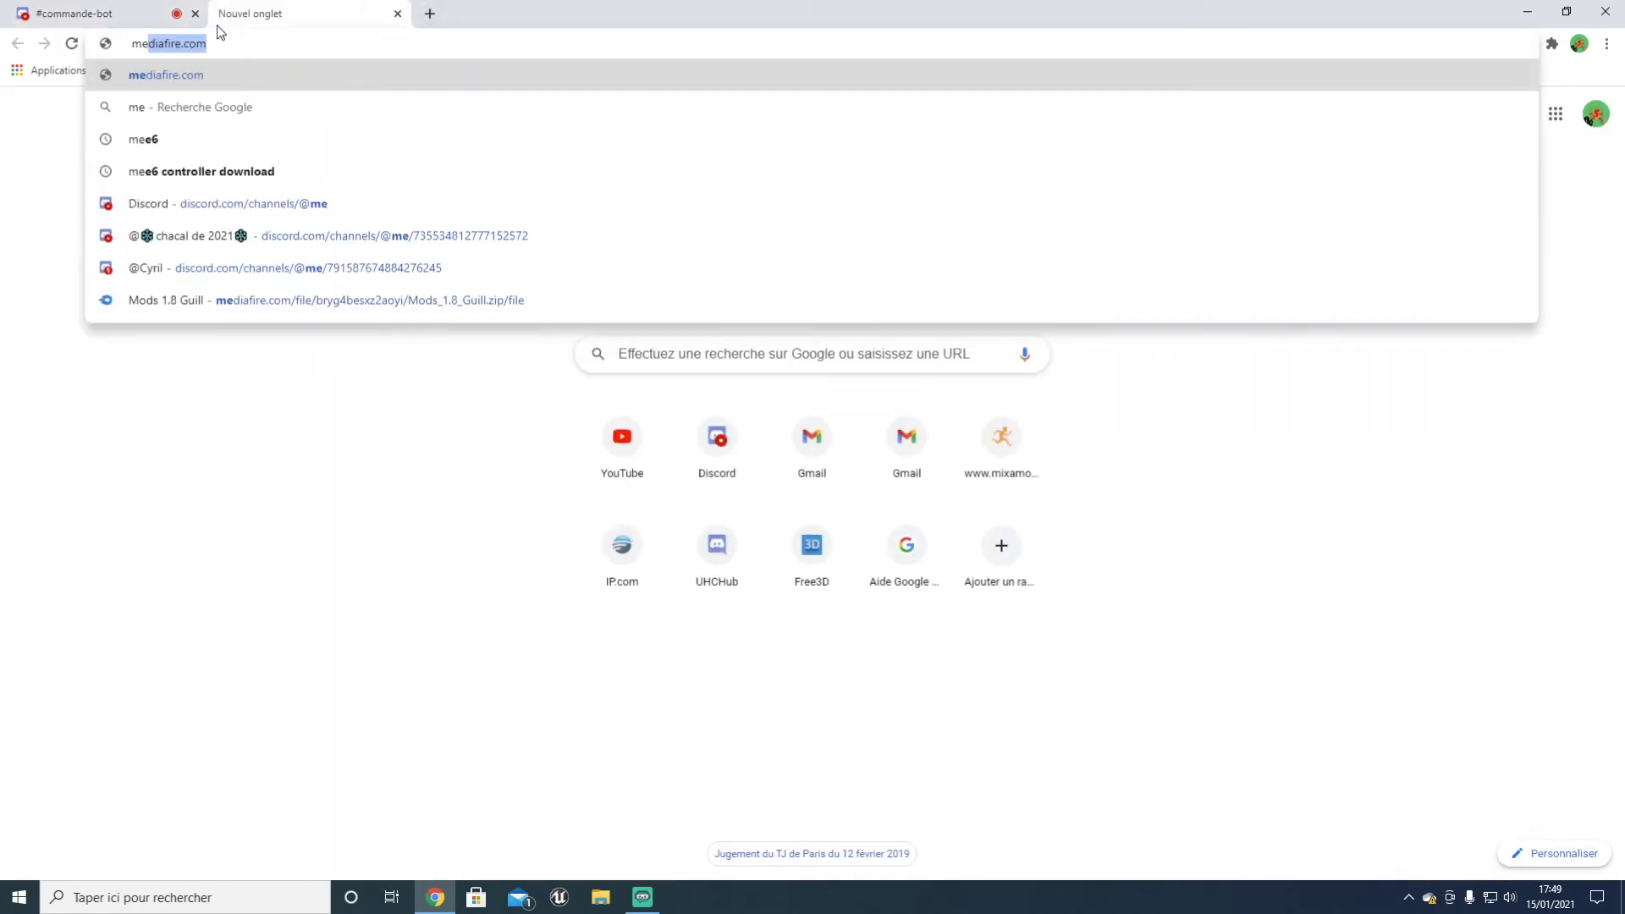
pyautogui.press('Return')
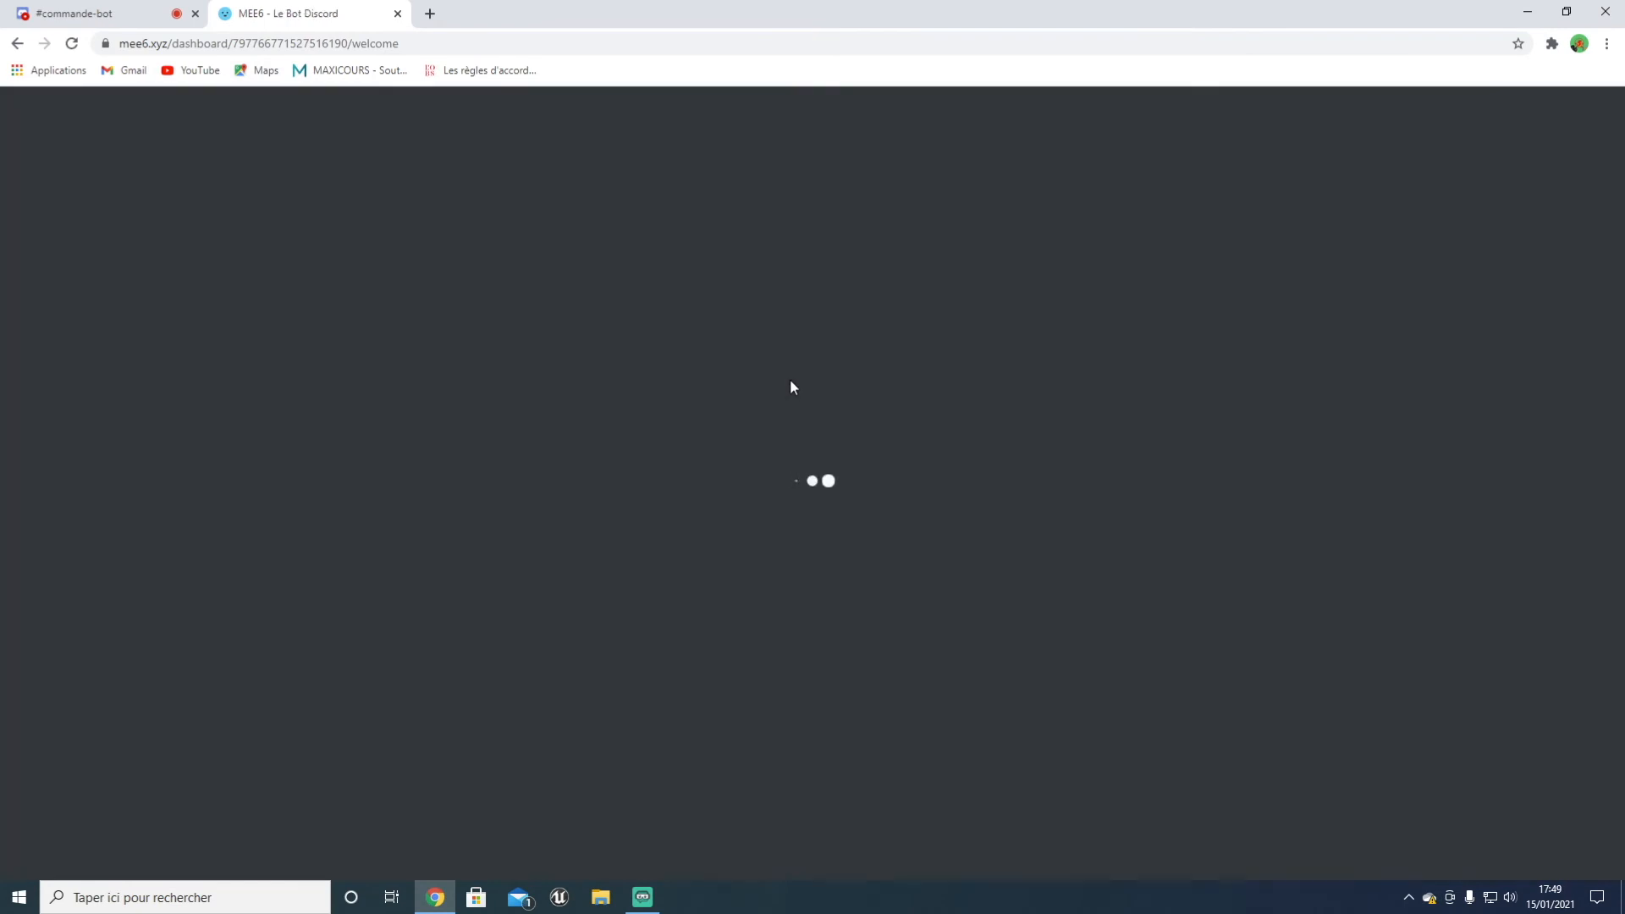
# Step: Dismiss the MEE6 error dialog and open the dashboard of the Tuto YouTube server
pyautogui.click(10, 8)
pyautogui.click(315, 12)
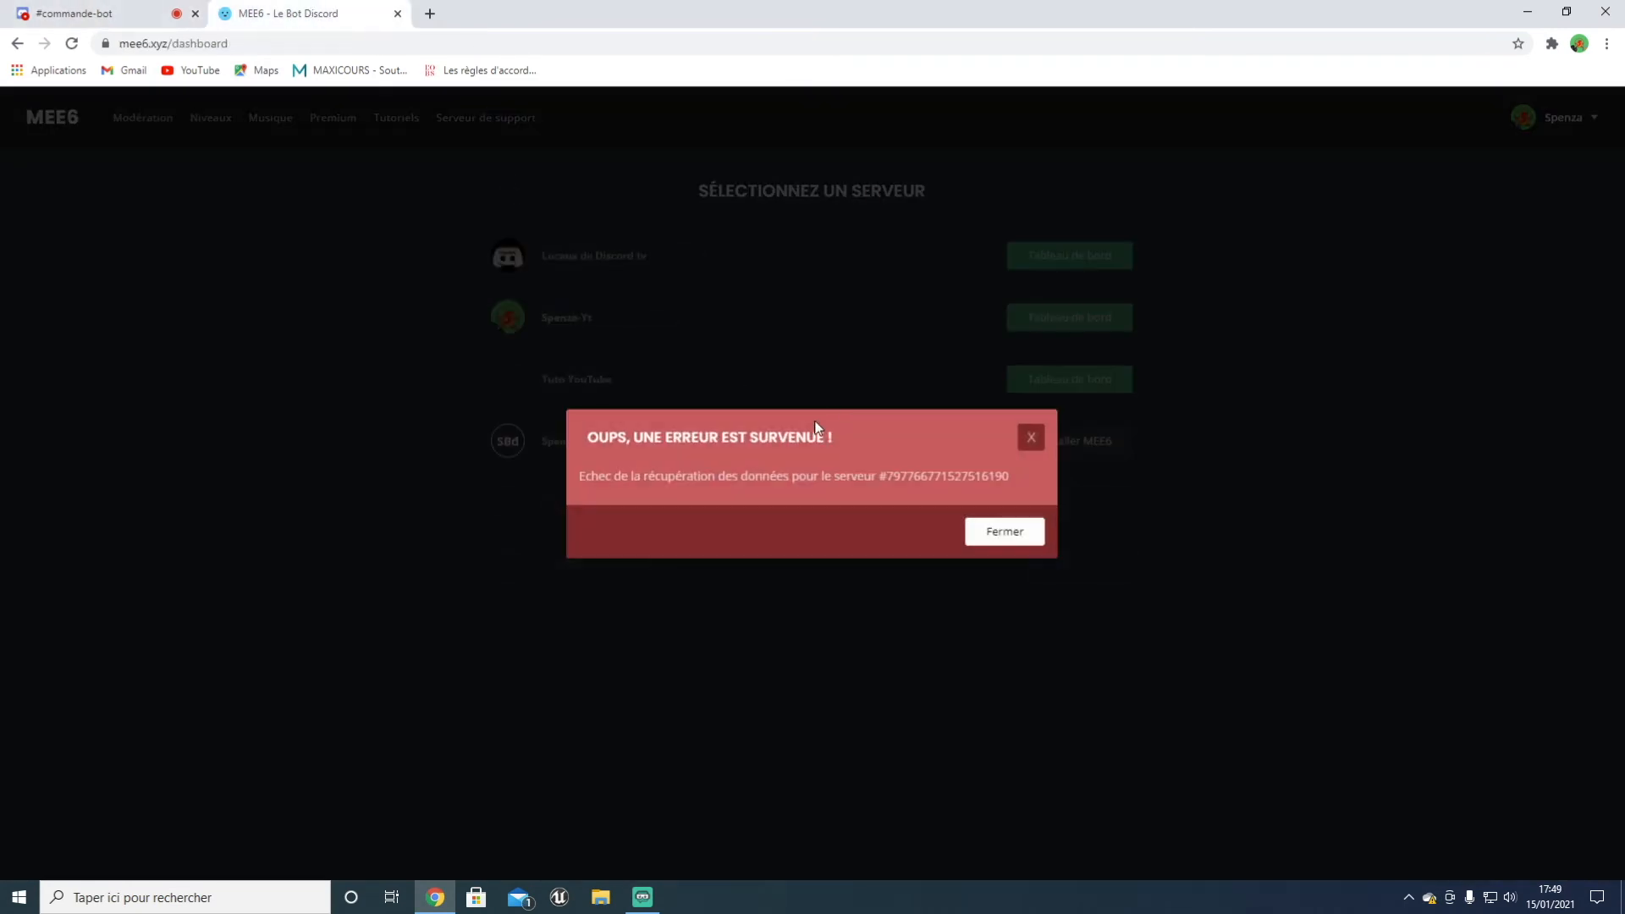
pyautogui.click(1029, 439)
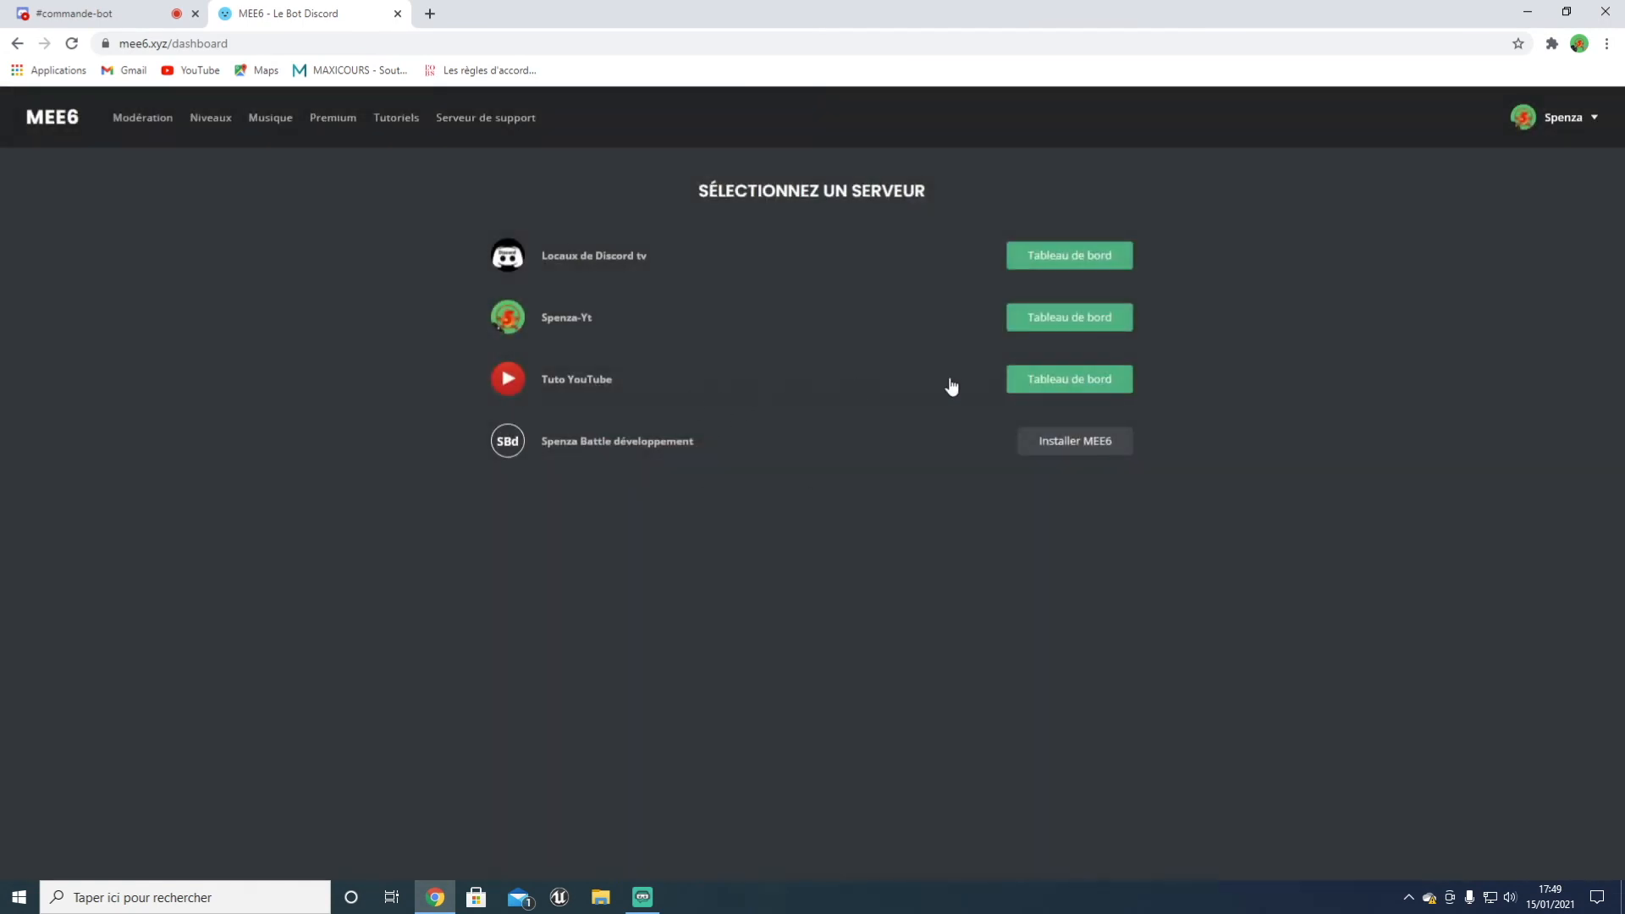
pyautogui.click(1100, 377)
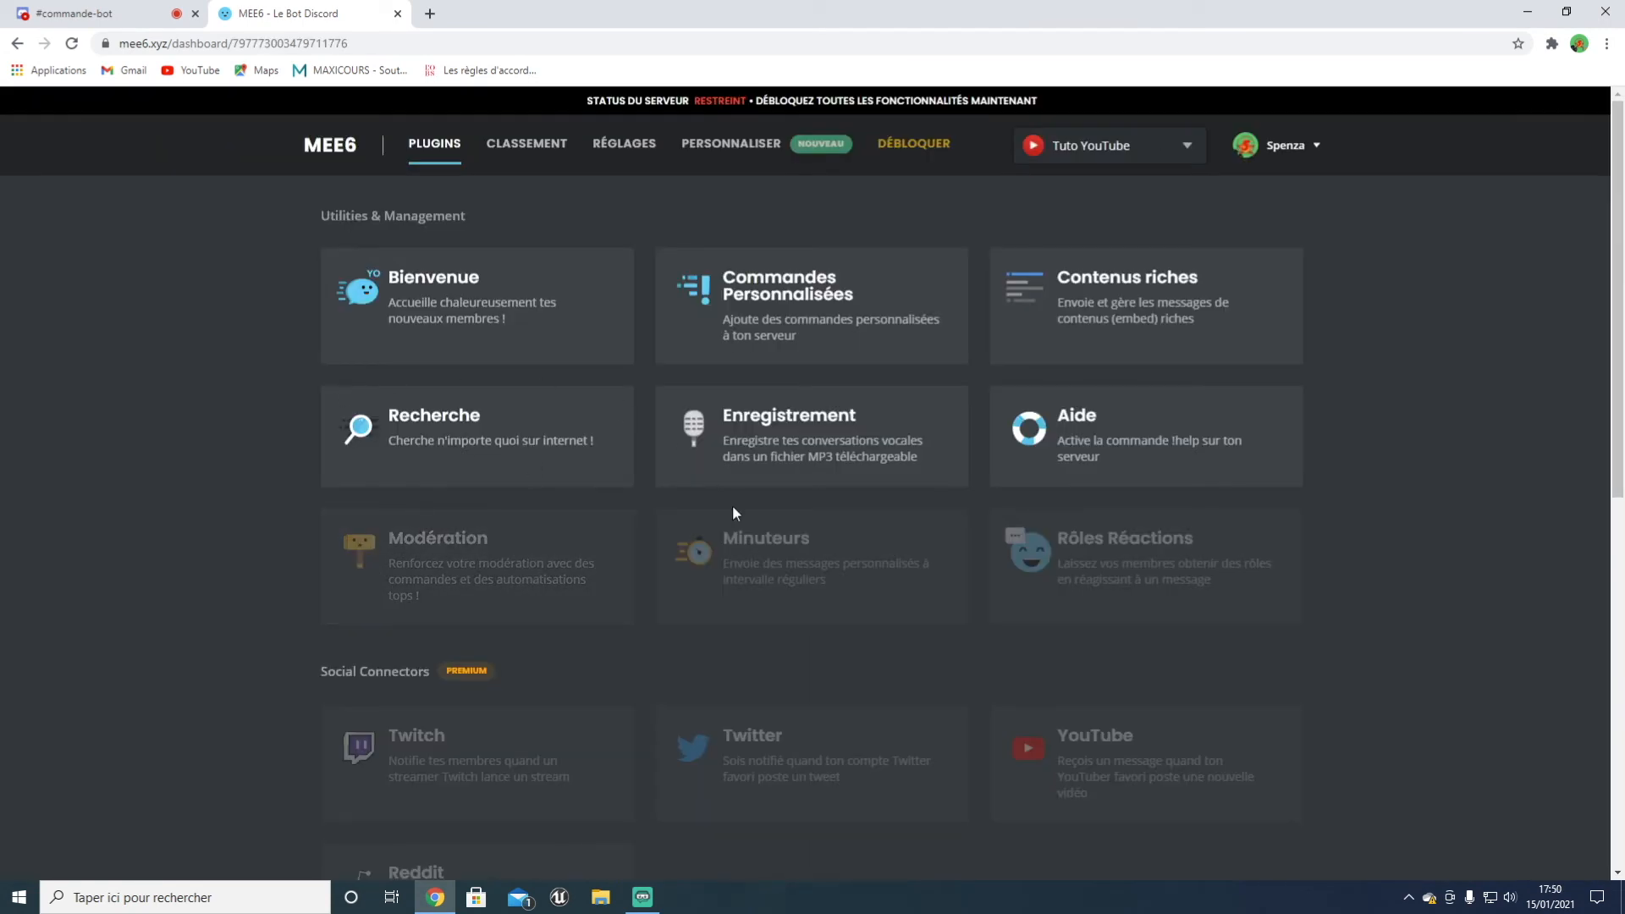
# Step: Disable MEE6's Recherche plugin, check the Aide plugin's commands and return to the plugin overview
pyautogui.click(555, 436)
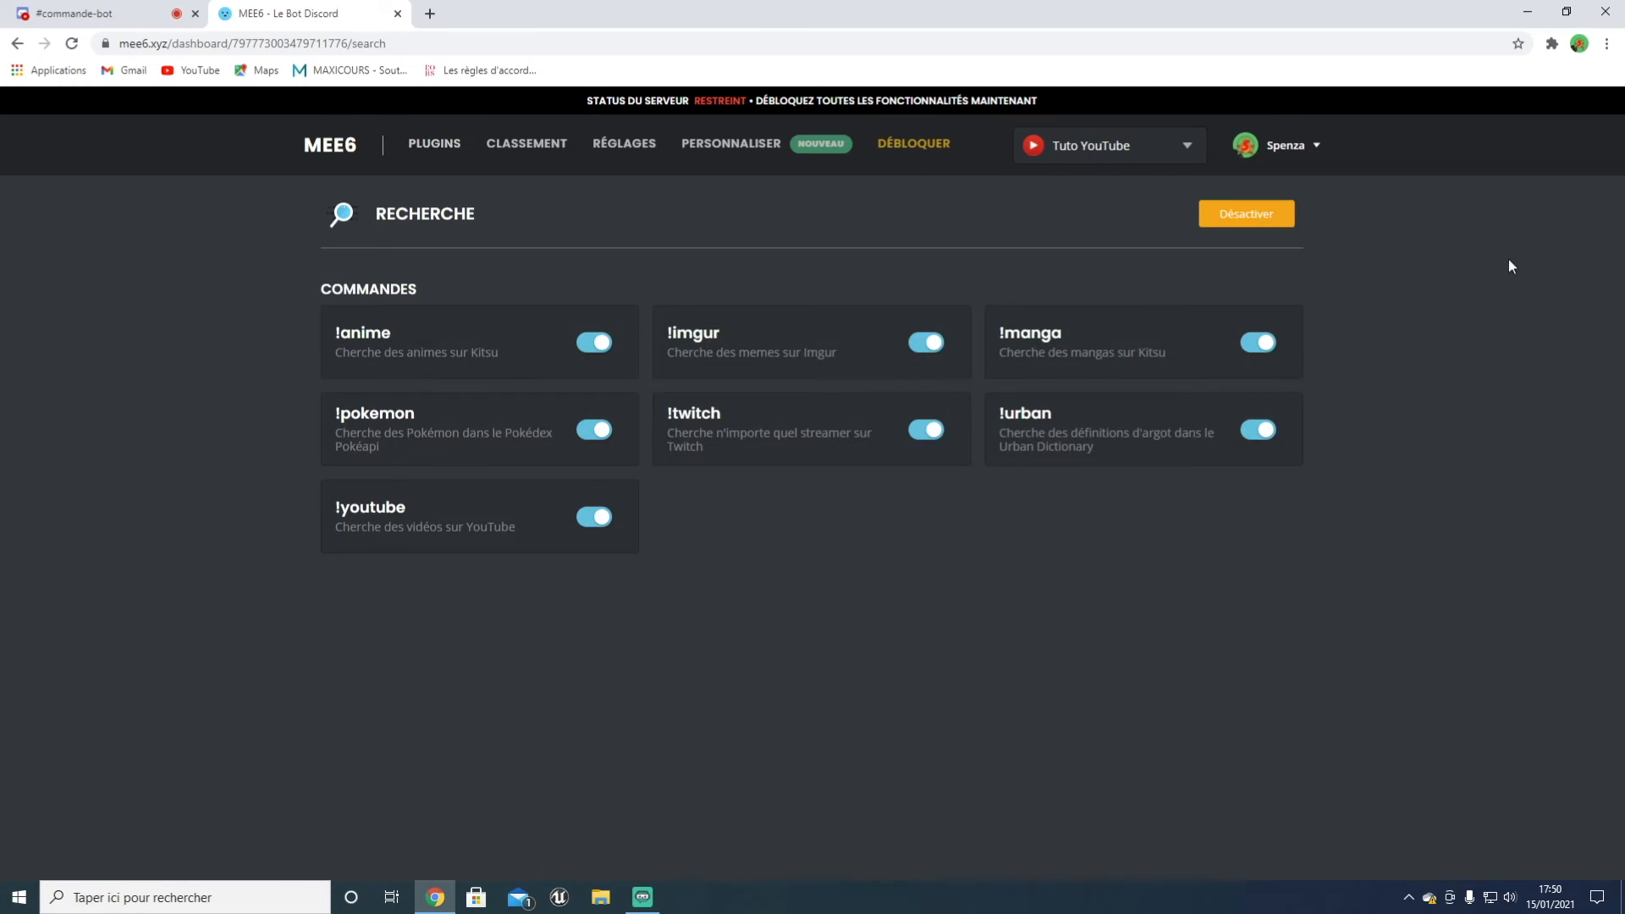
pyautogui.click(1244, 215)
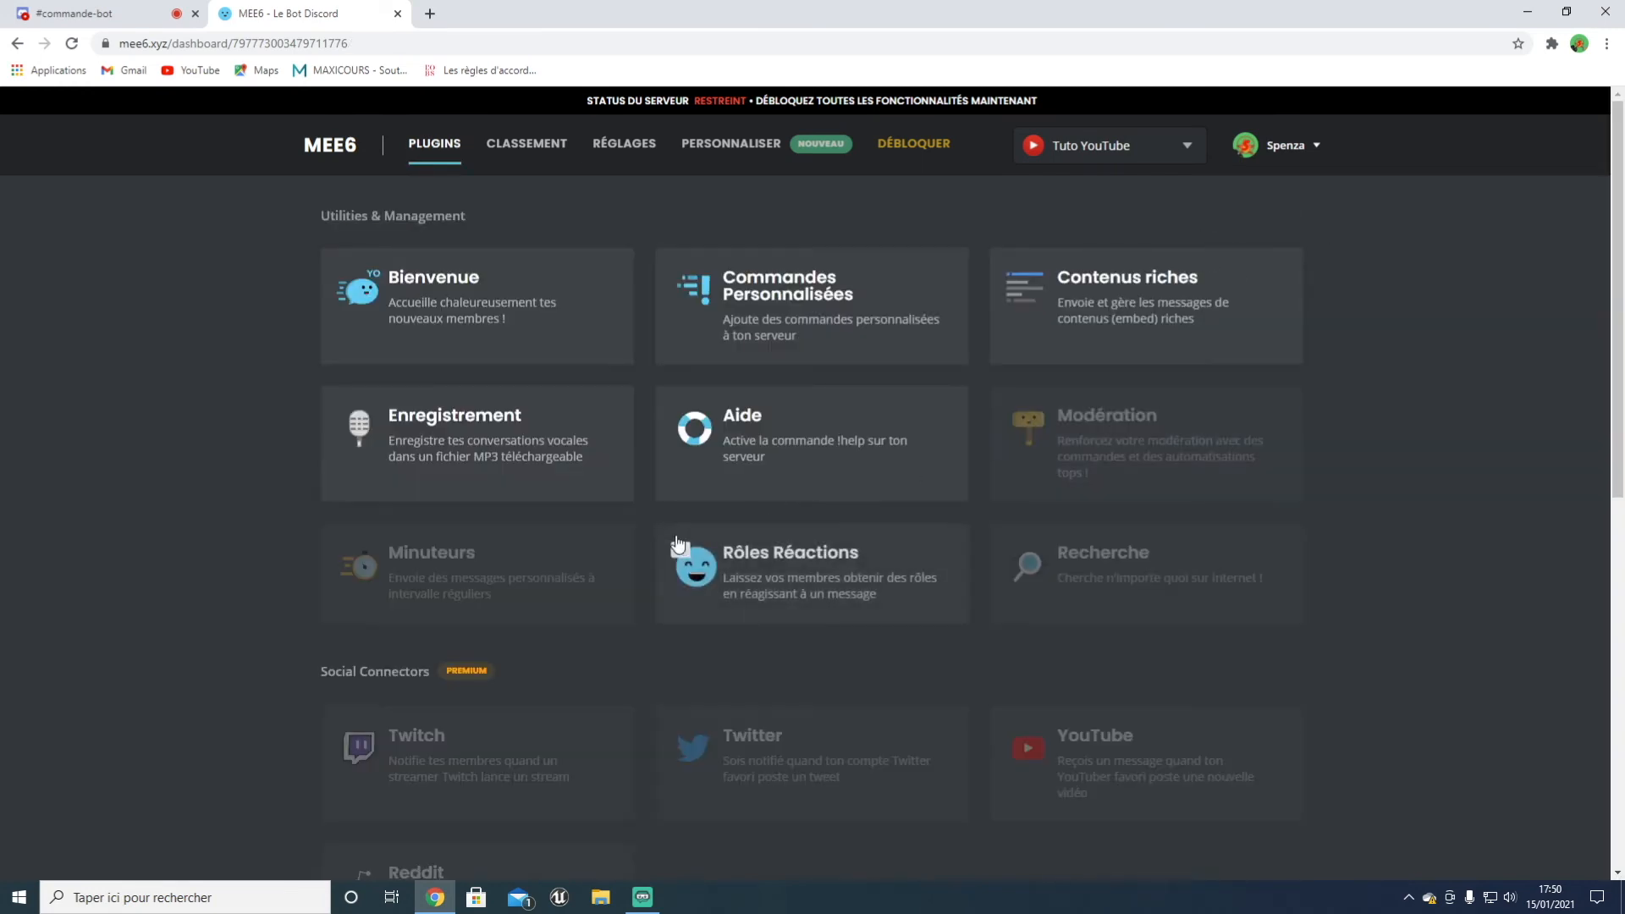
pyautogui.click(866, 459)
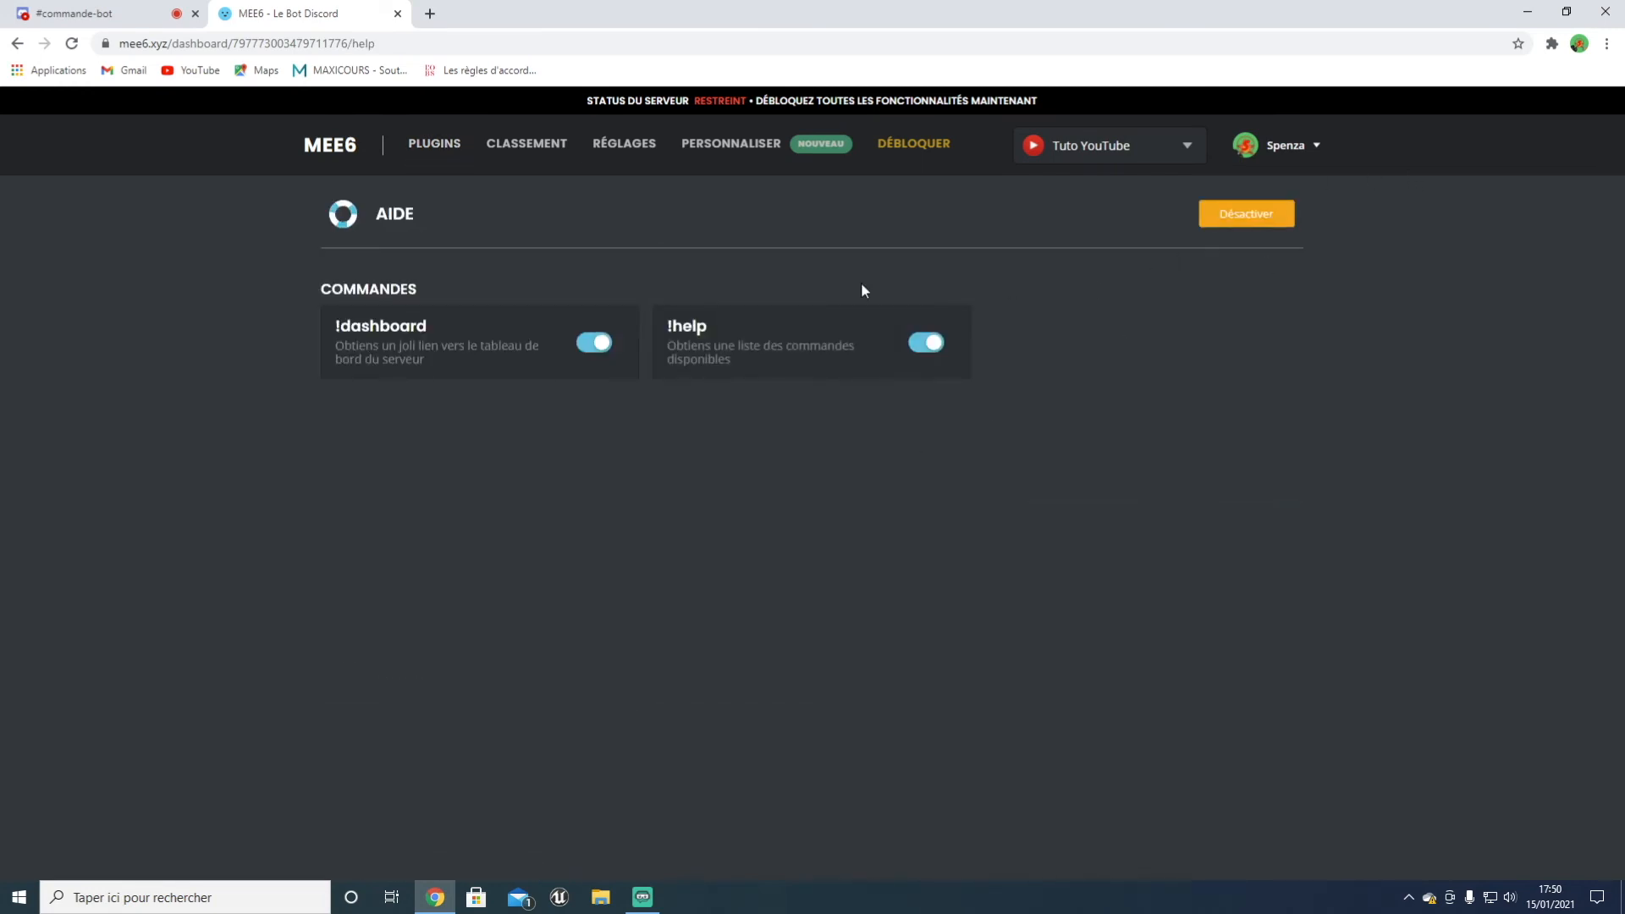
pyautogui.click(444, 149)
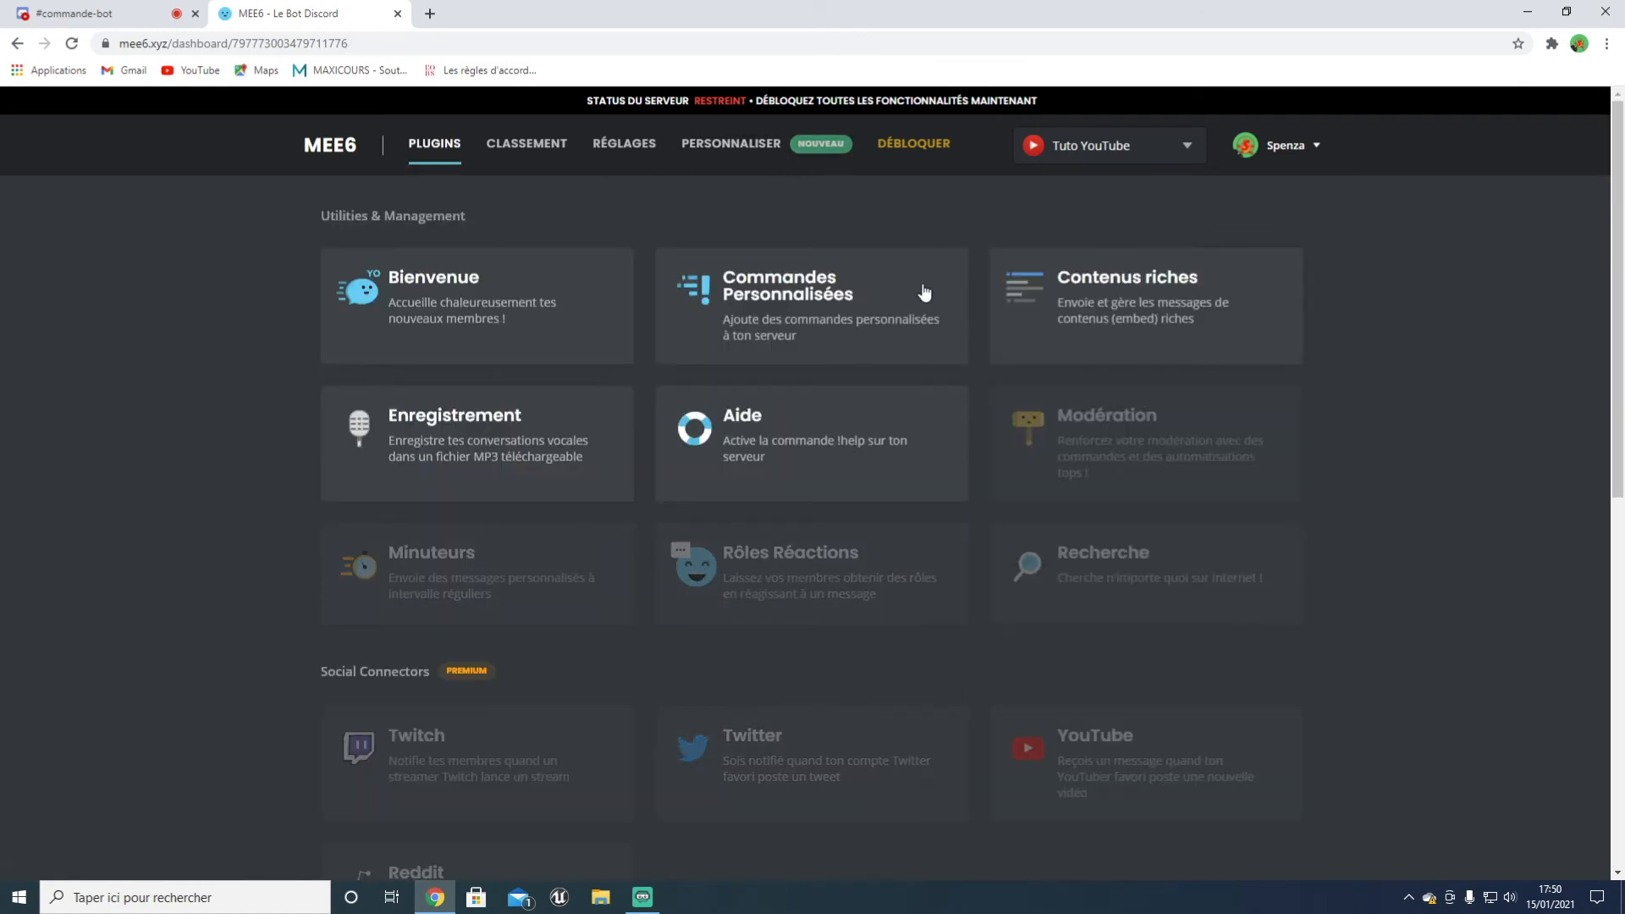
# Step: Review the settings of MEE6's Contenus riches plugin and disable the plugin
pyautogui.click(1120, 349)
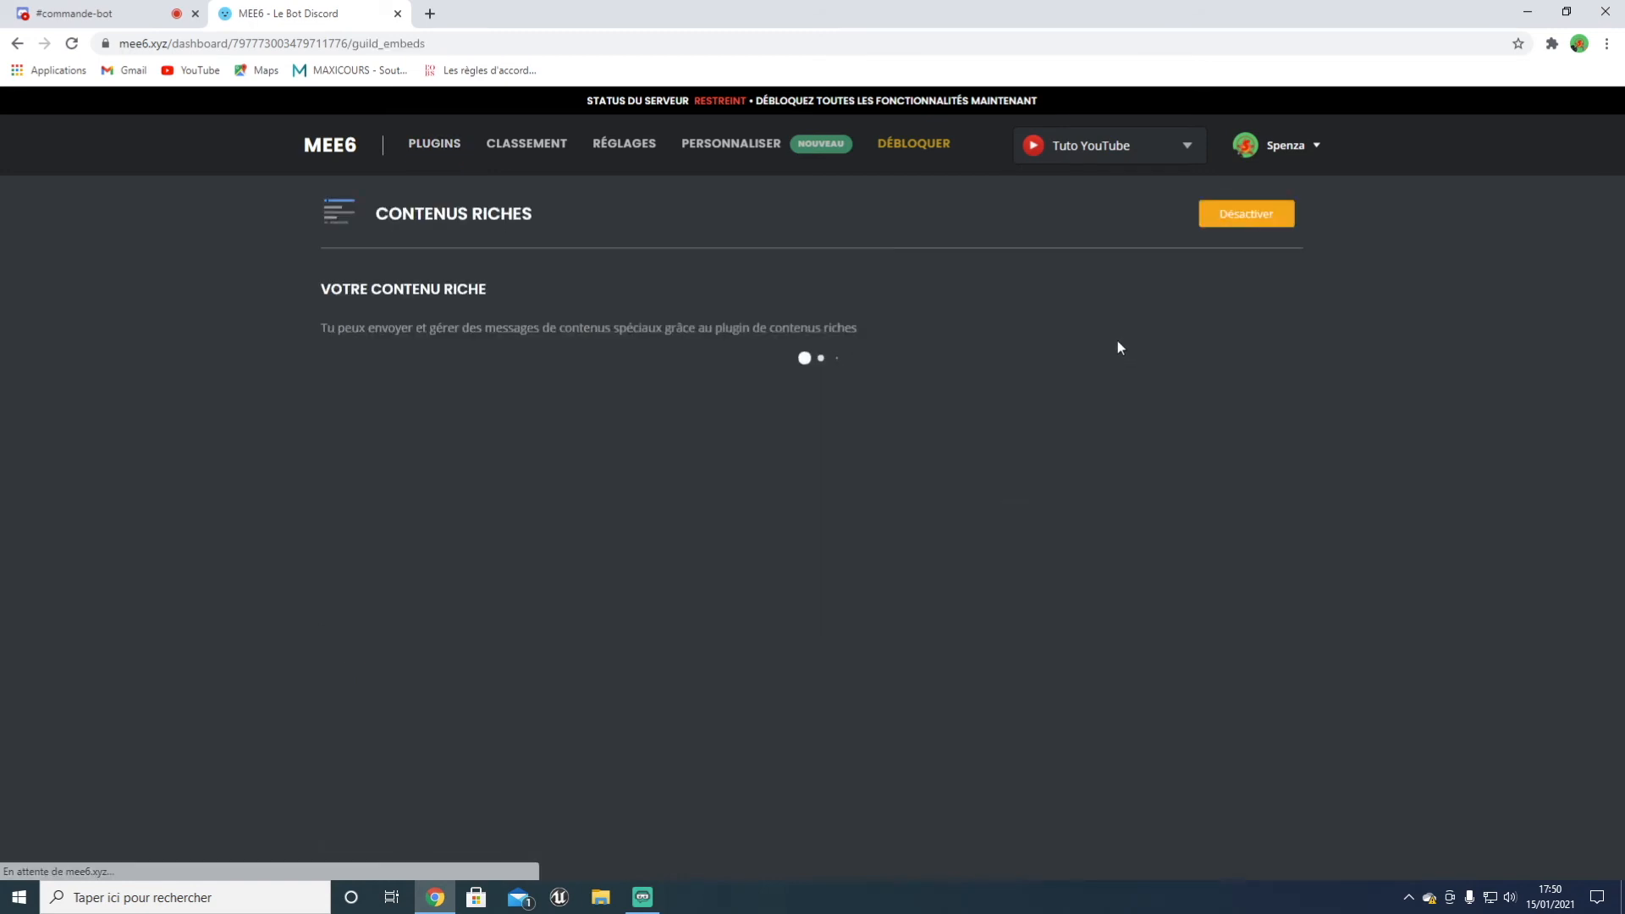
pyautogui.scroll(-4, 524, 328)
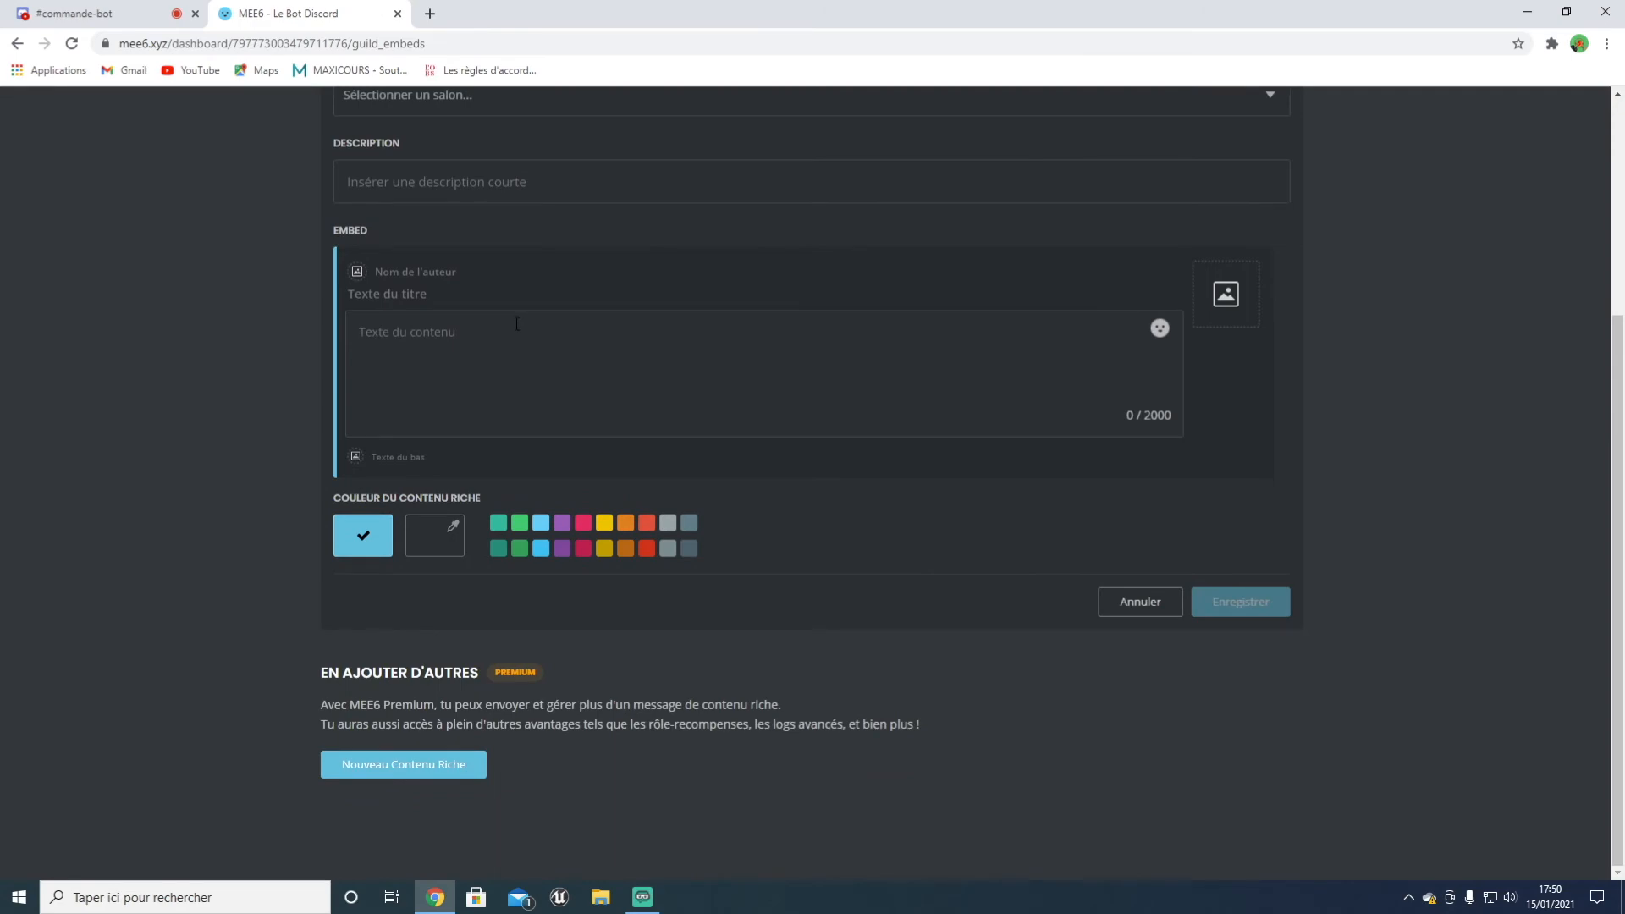
pyautogui.scroll(4, 516, 324)
pyautogui.click(1244, 219)
# Step: Try to open the YouTube plugin on the Tuto YouTube server and dismiss the MEE6 Premium offers
pyautogui.scroll(-1, 1107, 385)
pyautogui.scroll(-4, 1107, 385)
pyautogui.click(1103, 381)
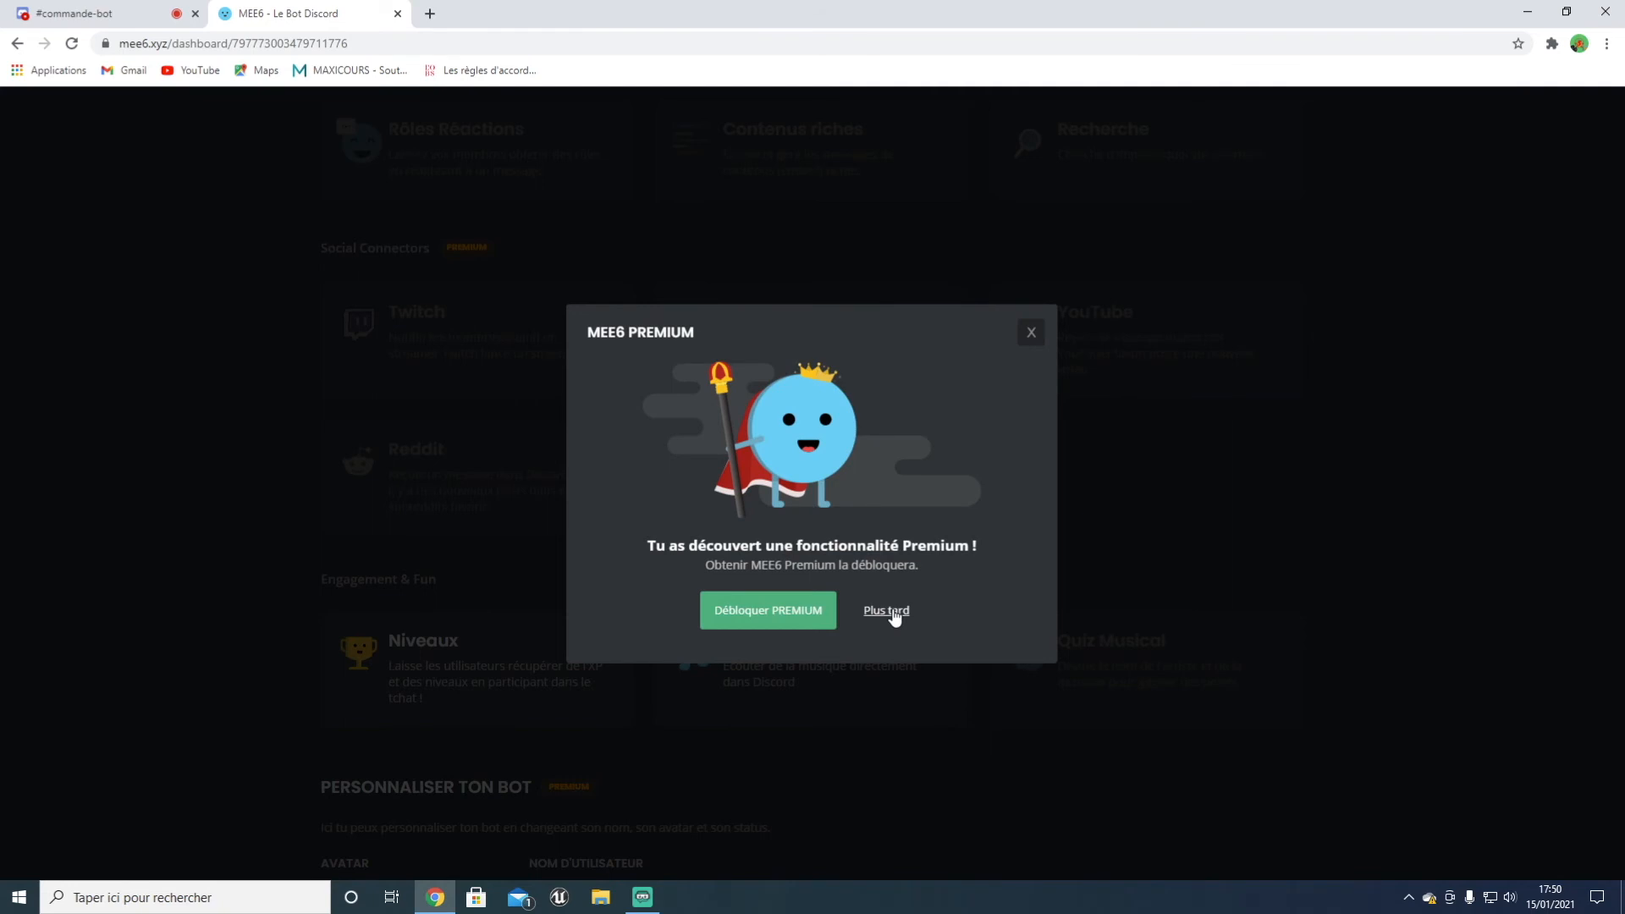
pyautogui.click(894, 614)
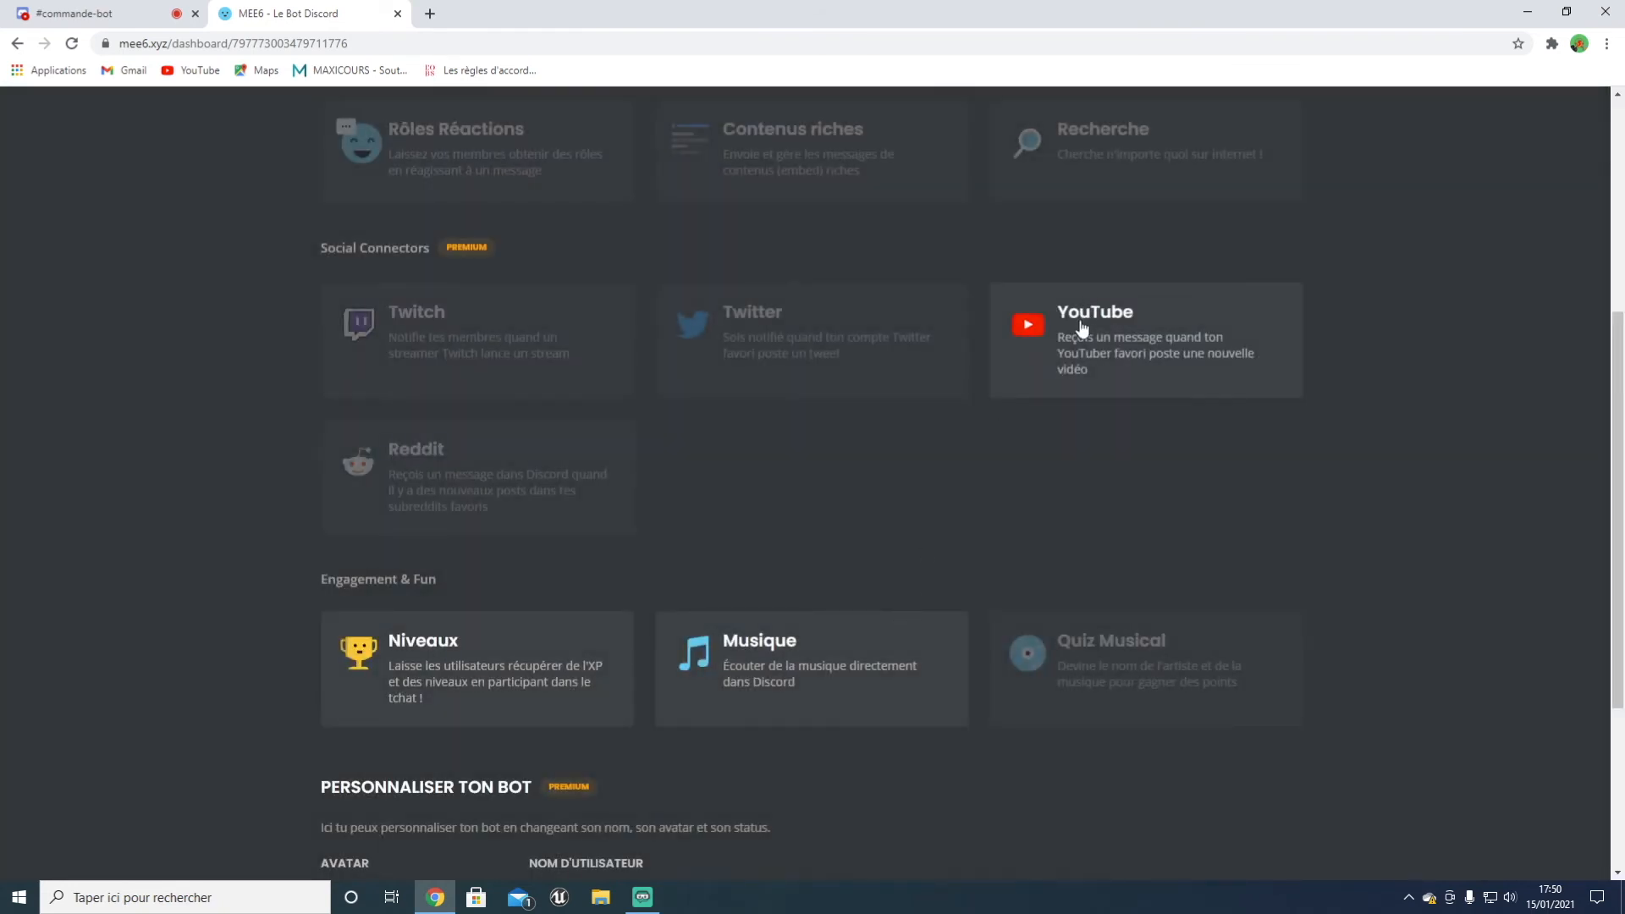
pyautogui.scroll(5, 984, 413)
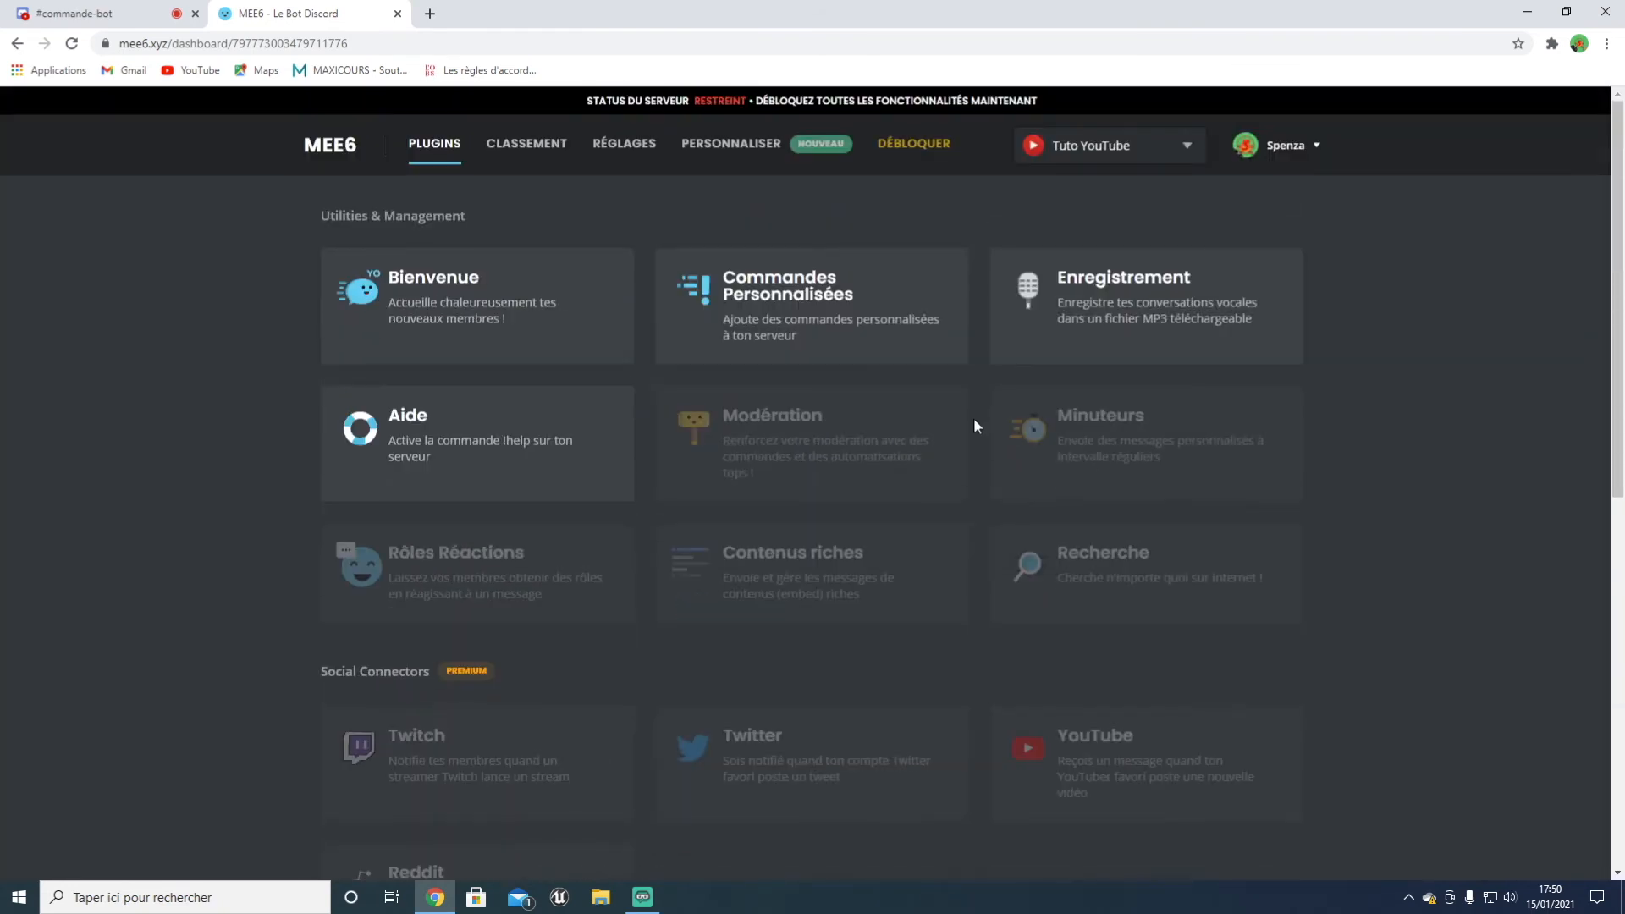
pyautogui.scroll(-4, 973, 418)
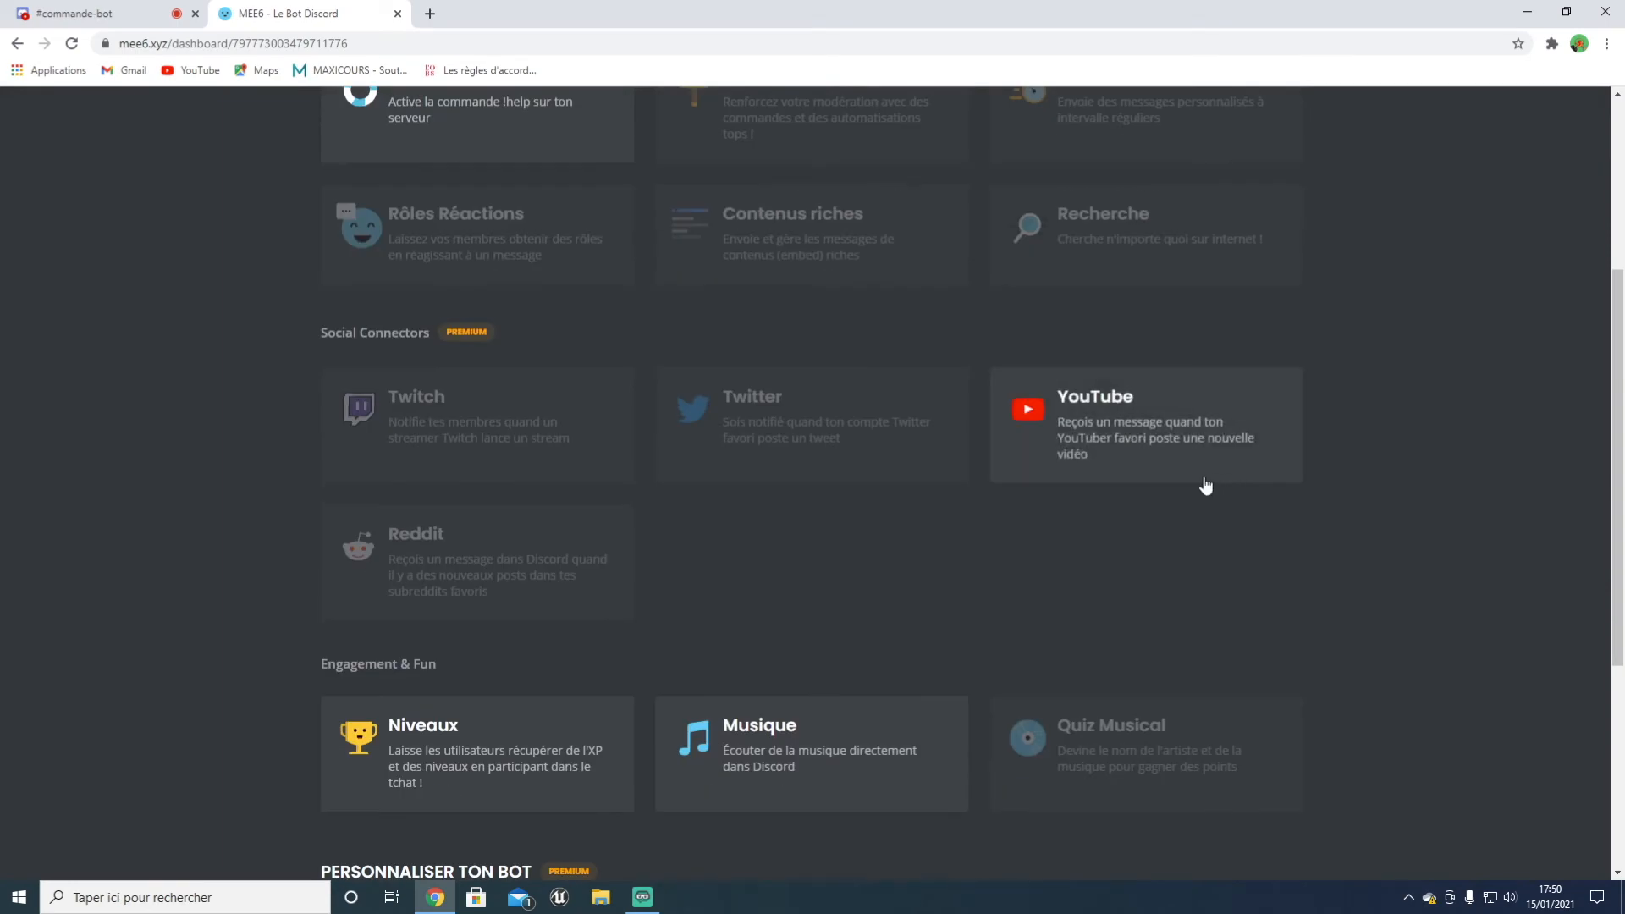
pyautogui.scroll(-5, 1126, 483)
pyautogui.scroll(9, 1066, 482)
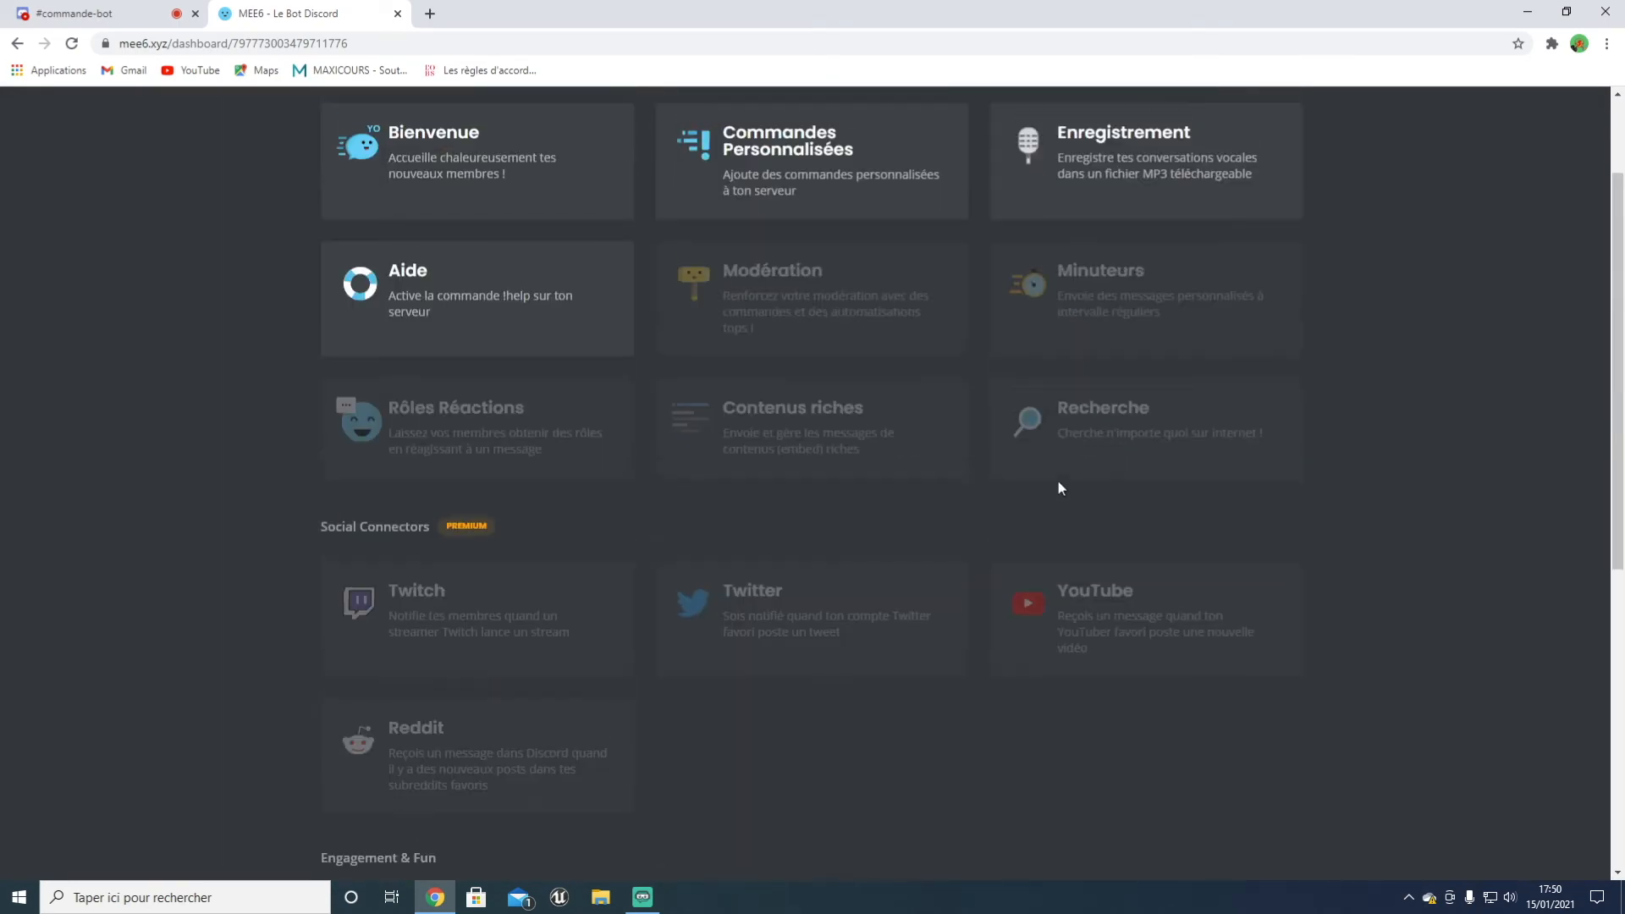
pyautogui.click(1133, 757)
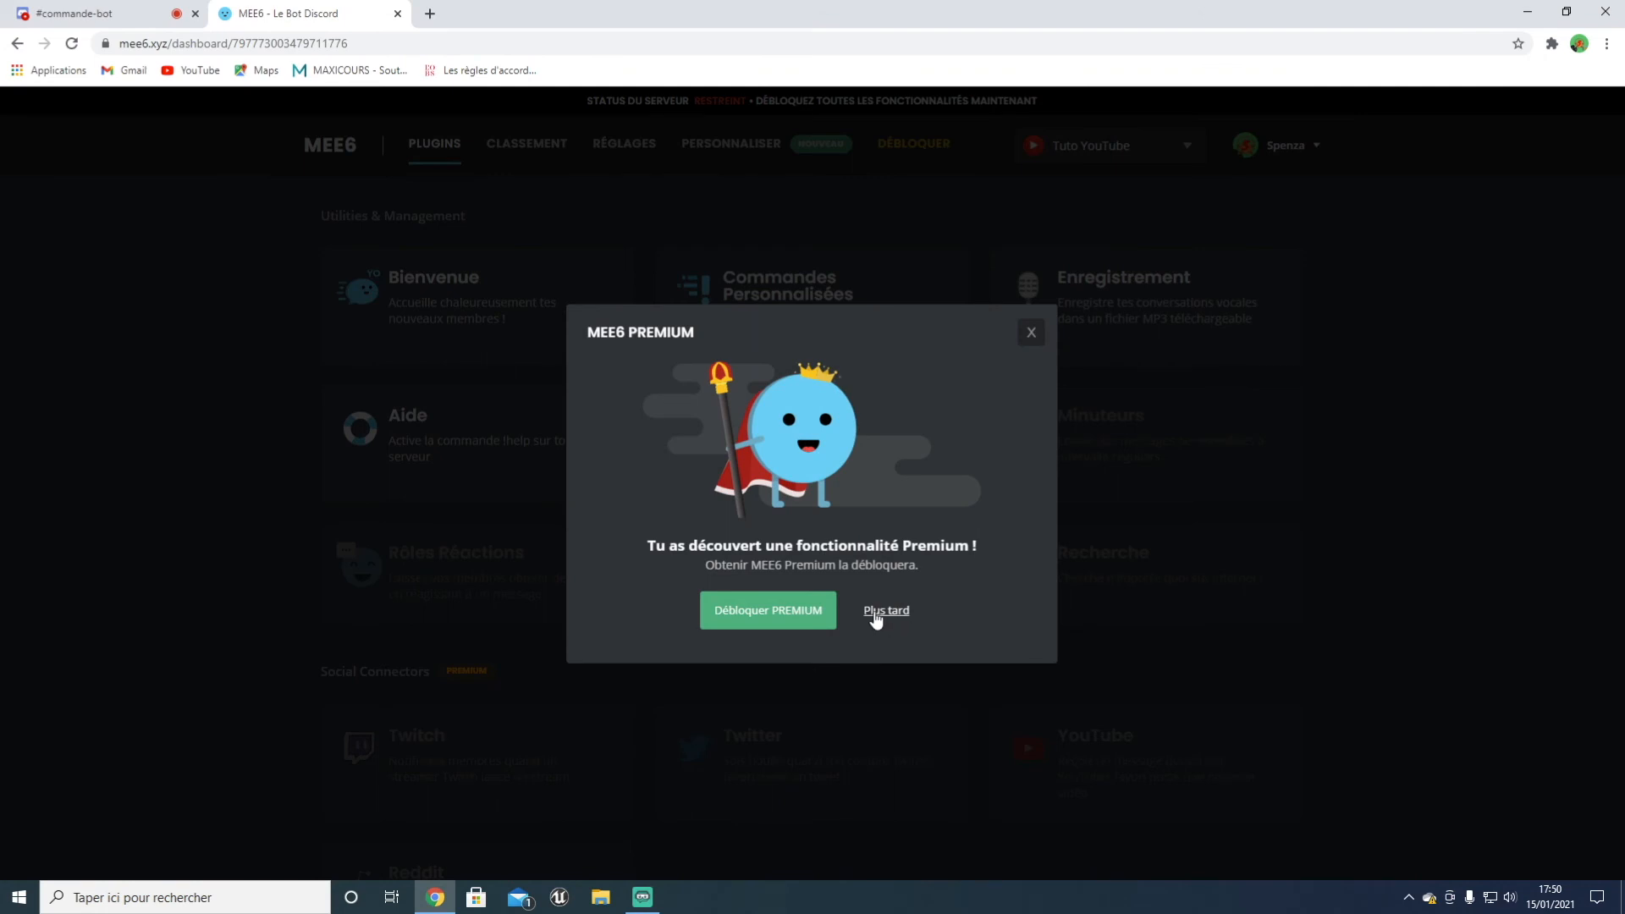
pyautogui.click(876, 620)
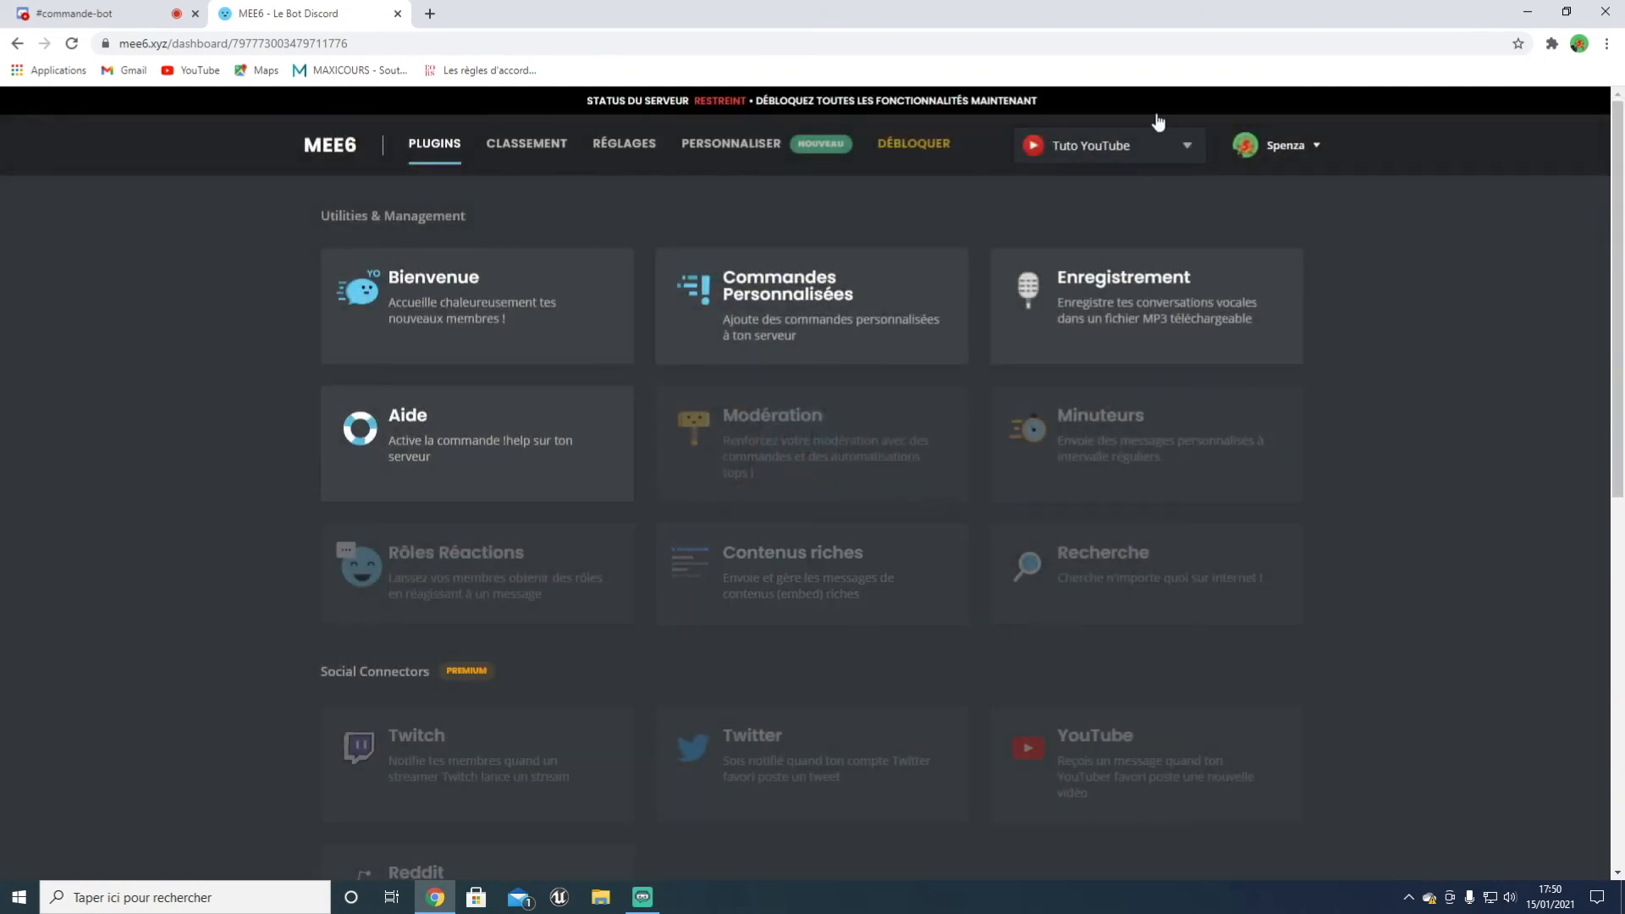
# Step: Check the YouTube plugin's channel setup on the Spenza-Yt server and return to the Tuto YouTube server's dashboard
pyautogui.click(1118, 149)
pyautogui.click(1107, 188)
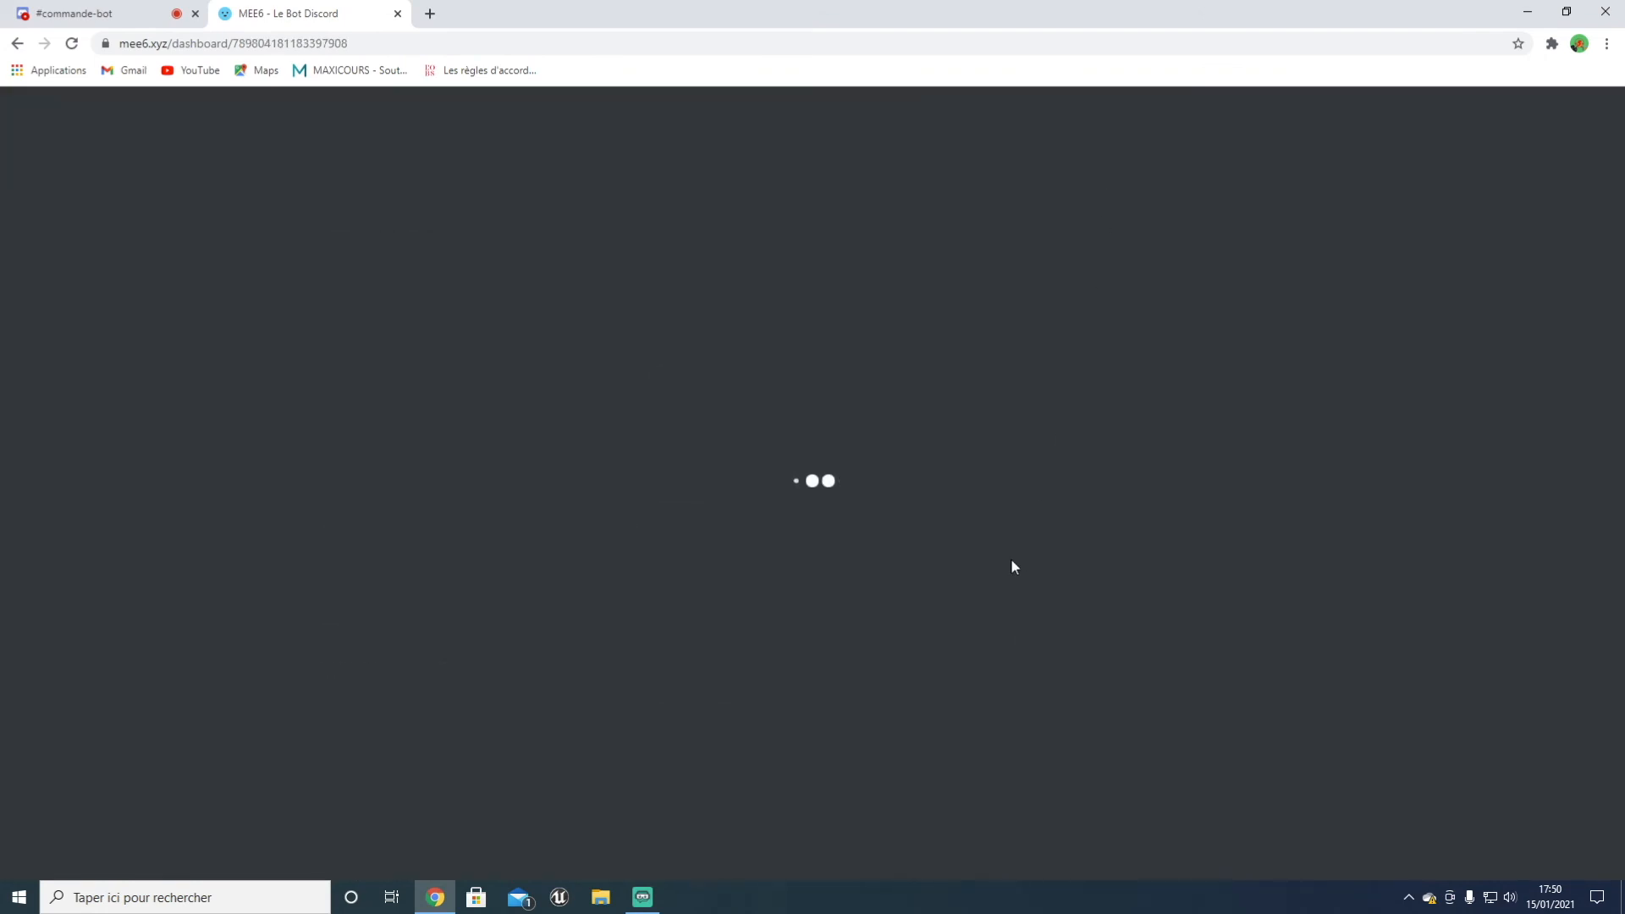
pyautogui.click(585, 668)
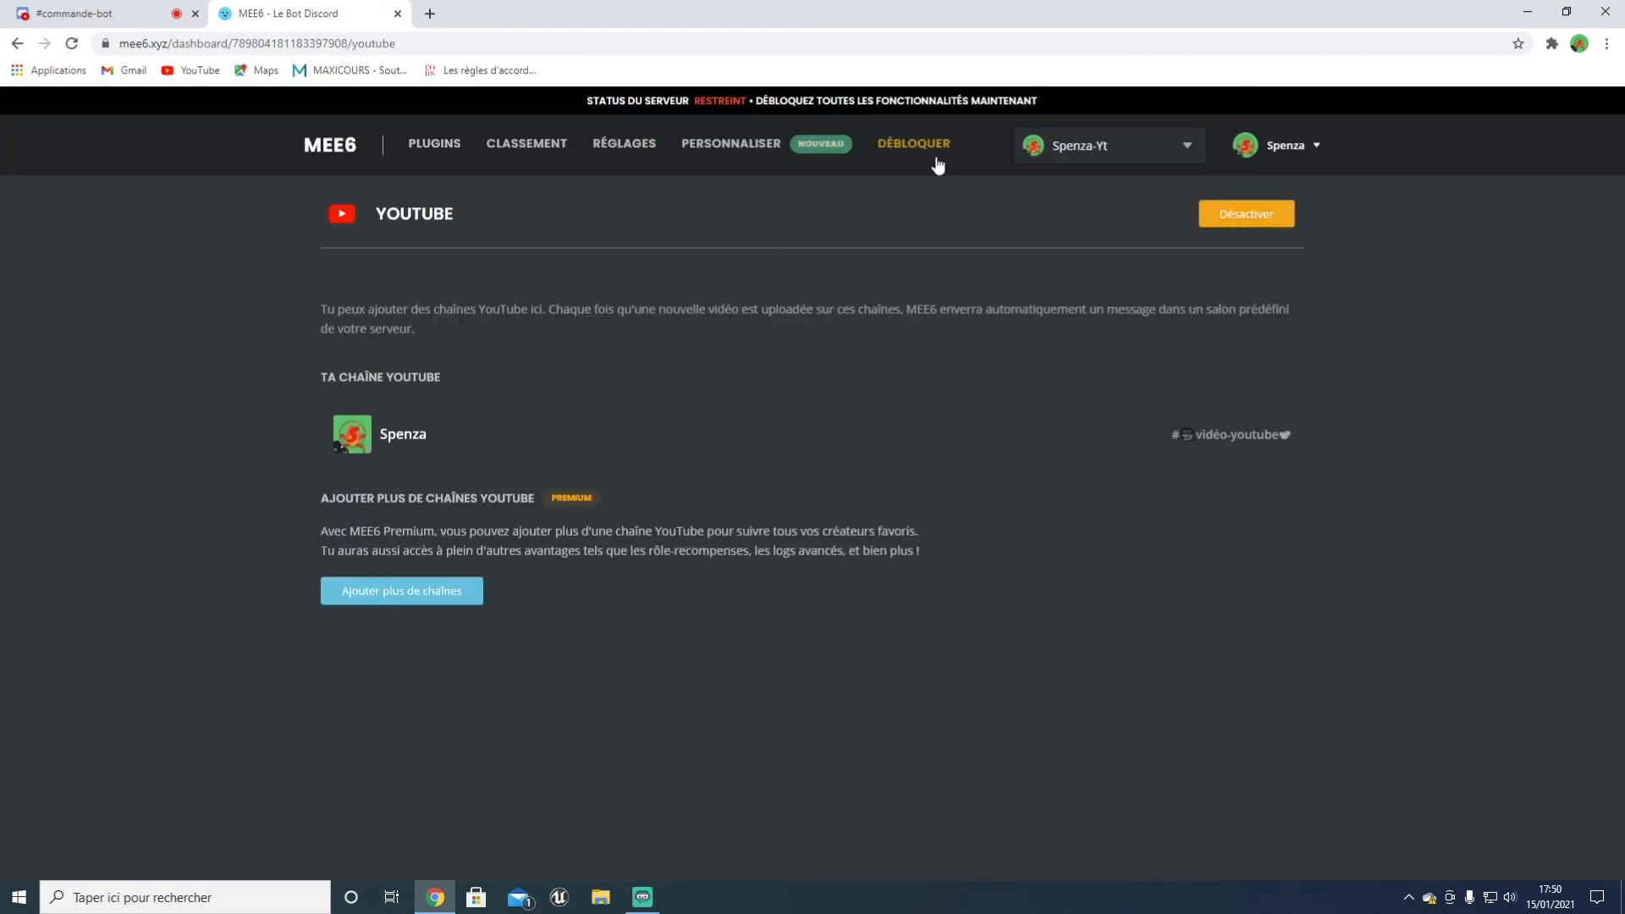
pyautogui.click(1085, 154)
pyautogui.click(1085, 287)
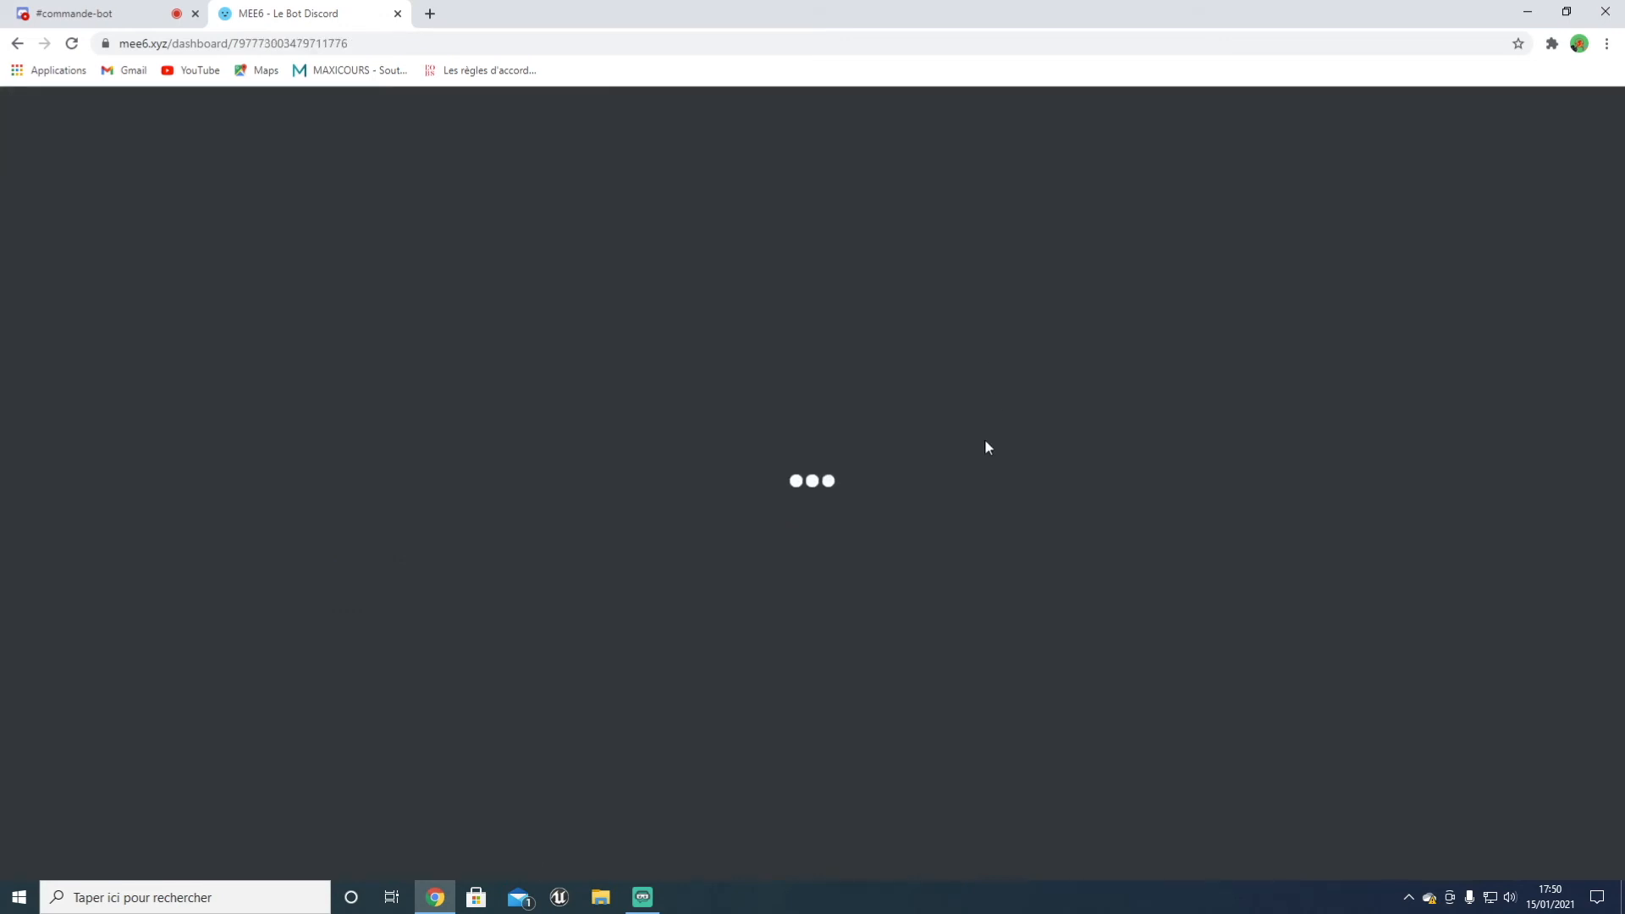
# Step: Try to change the bot's activity type in its customization section and dismiss the Premium offer
pyautogui.scroll(-4, 992, 620)
pyautogui.scroll(-5, 992, 620)
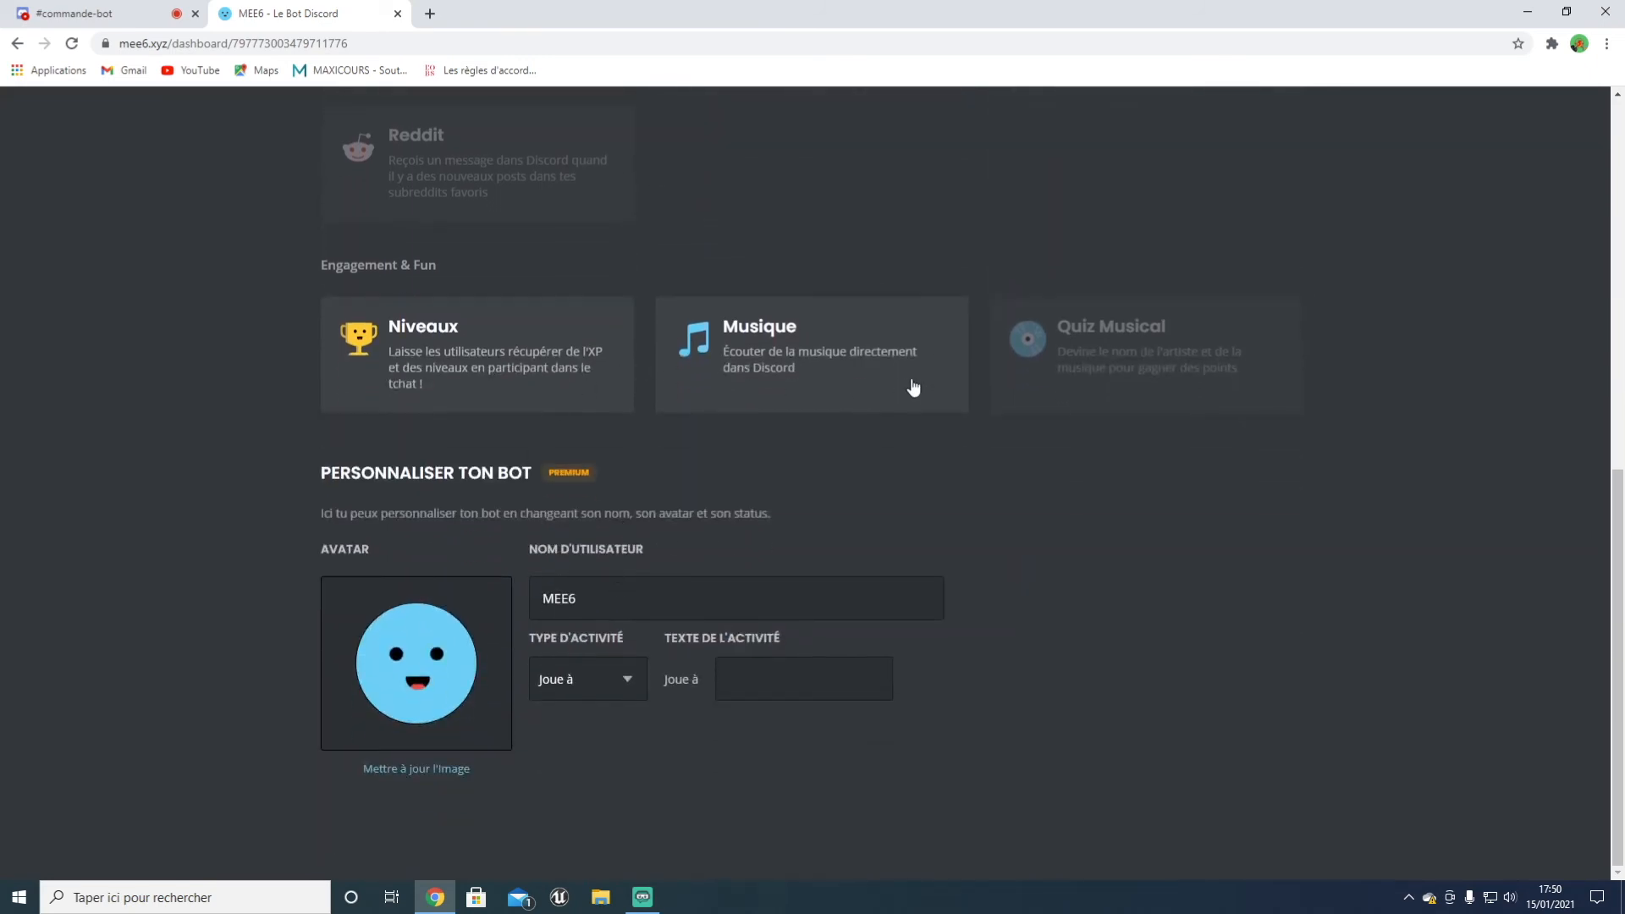
pyautogui.click(583, 690)
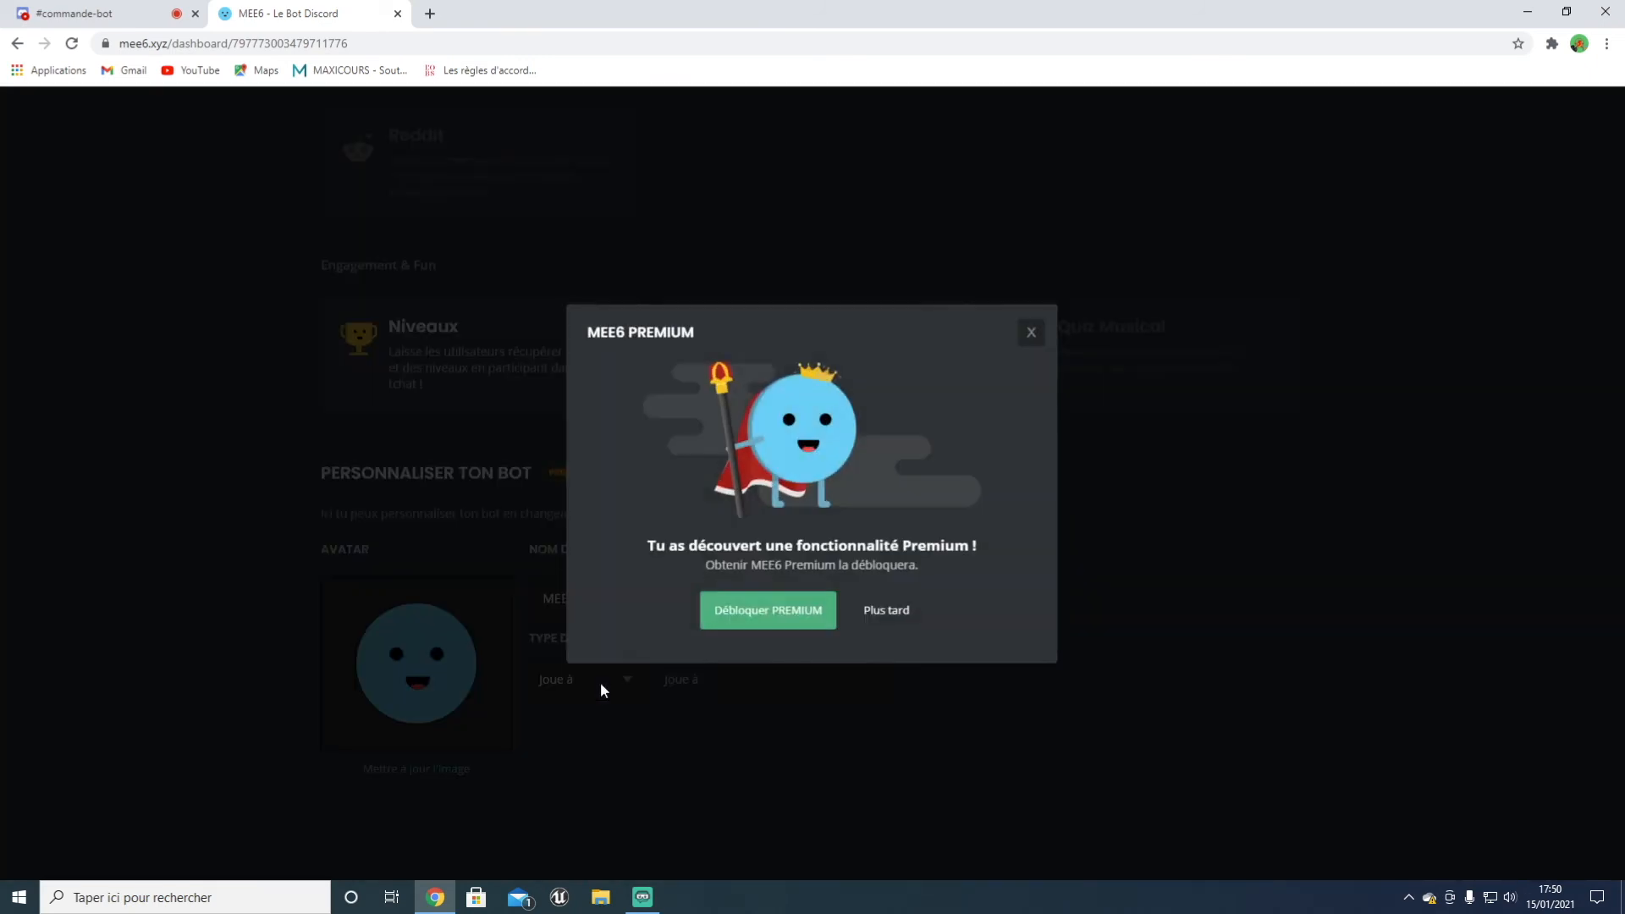
pyautogui.click(1026, 330)
pyautogui.scroll(6, 643, 494)
pyautogui.scroll(3, 643, 494)
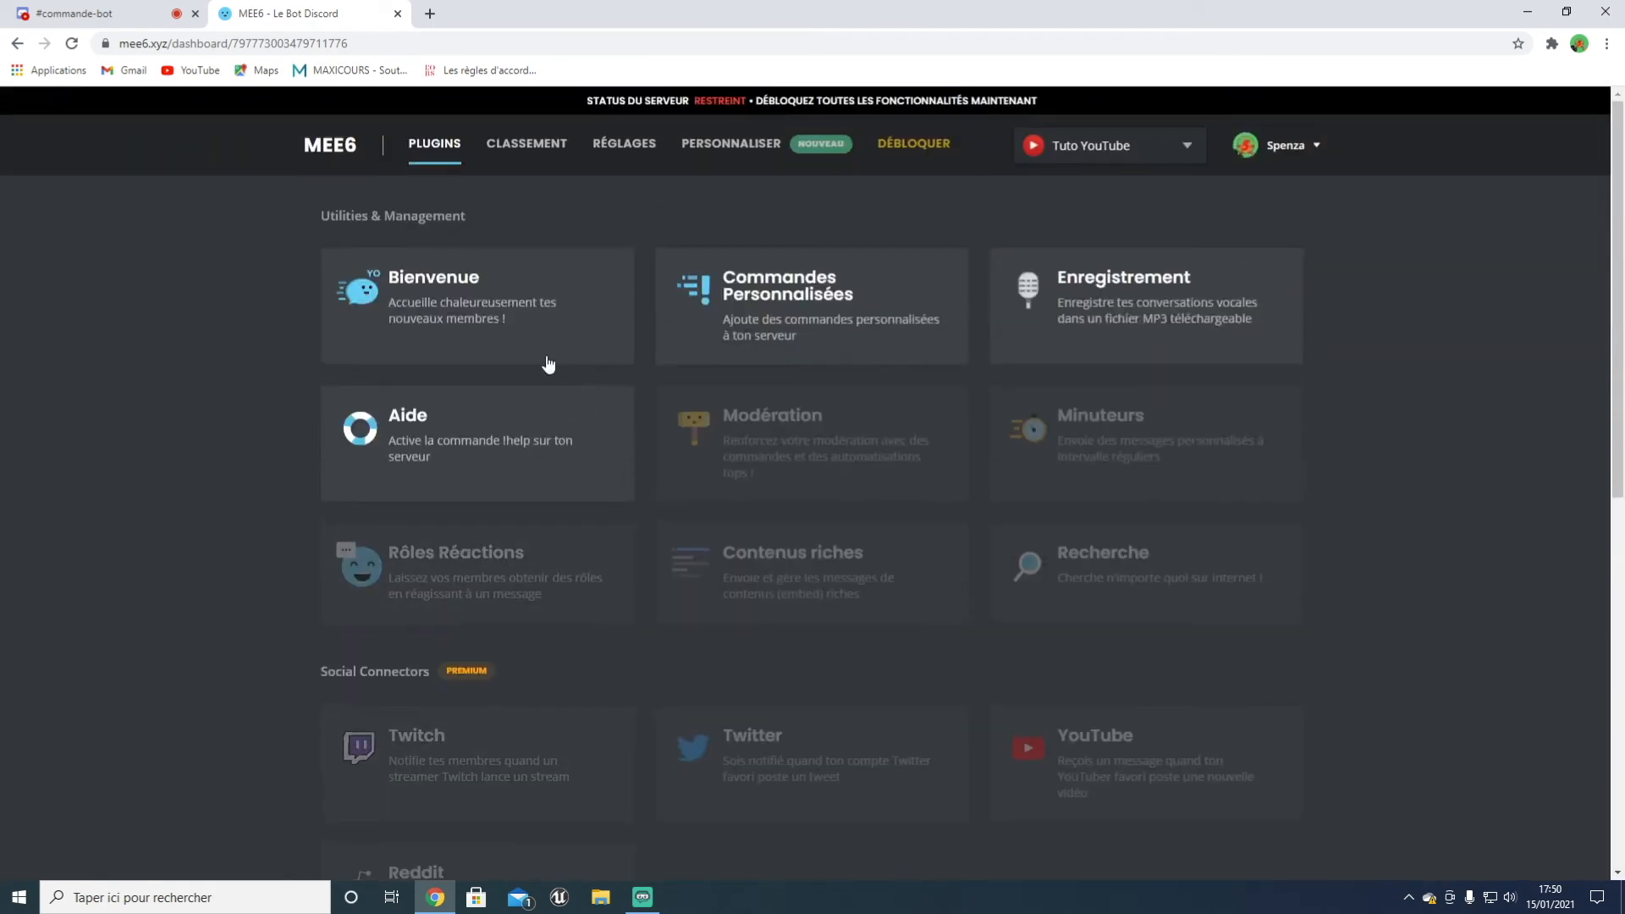
# Step: In the Bienvenue plugin, enable the message for members who join, select général as its channel and save
pyautogui.click(525, 312)
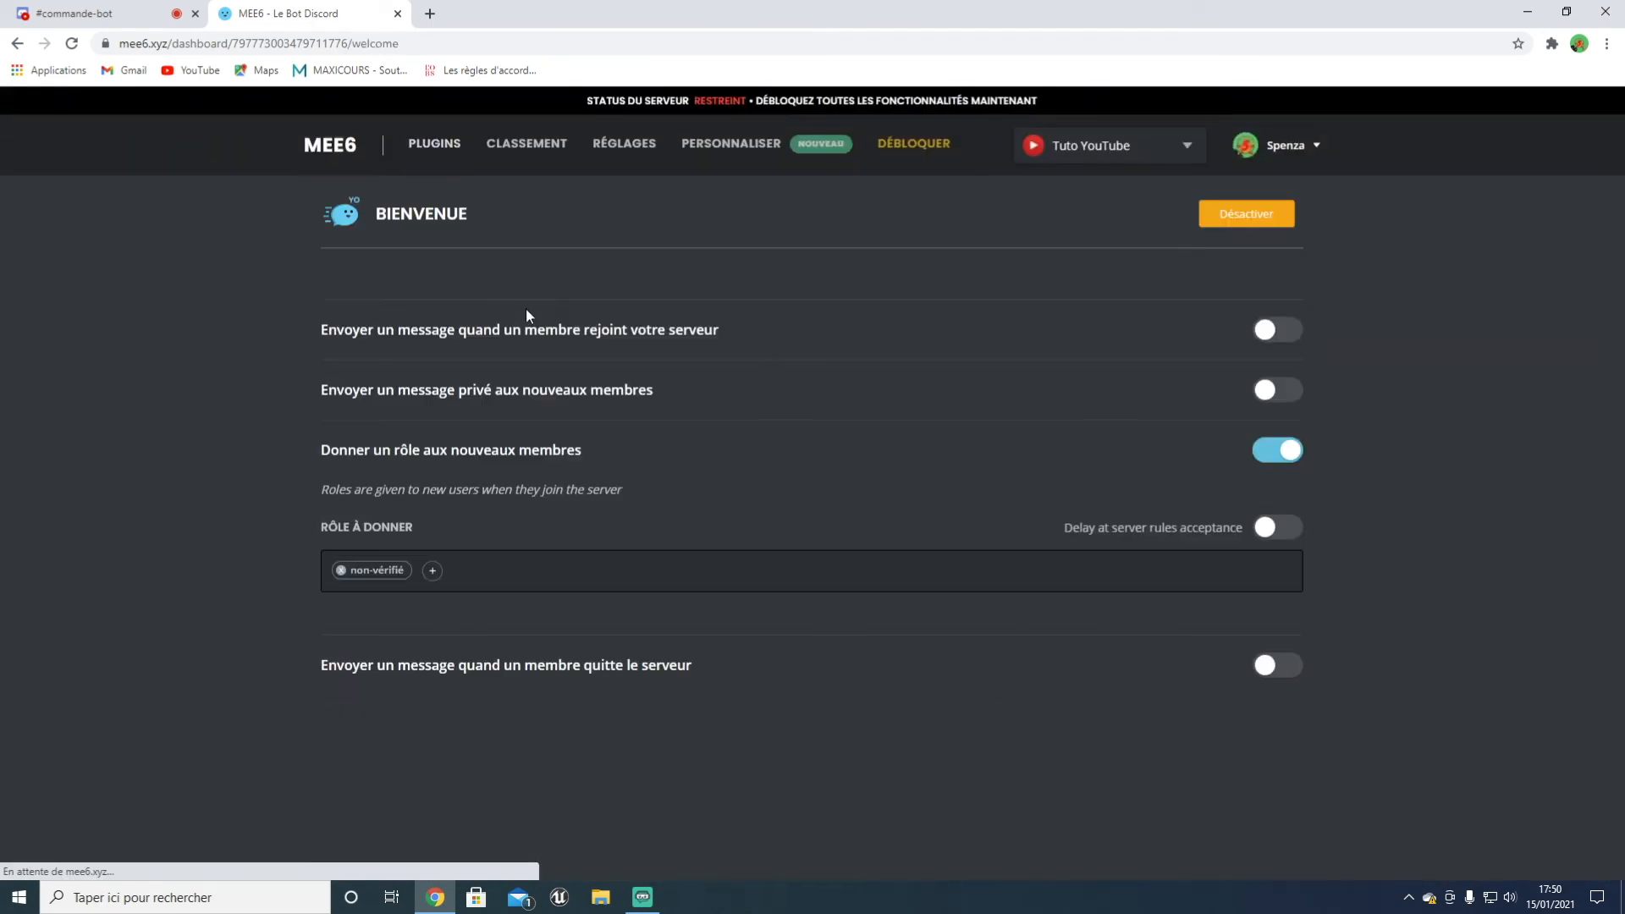
pyautogui.click(1248, 334)
pyautogui.click(767, 423)
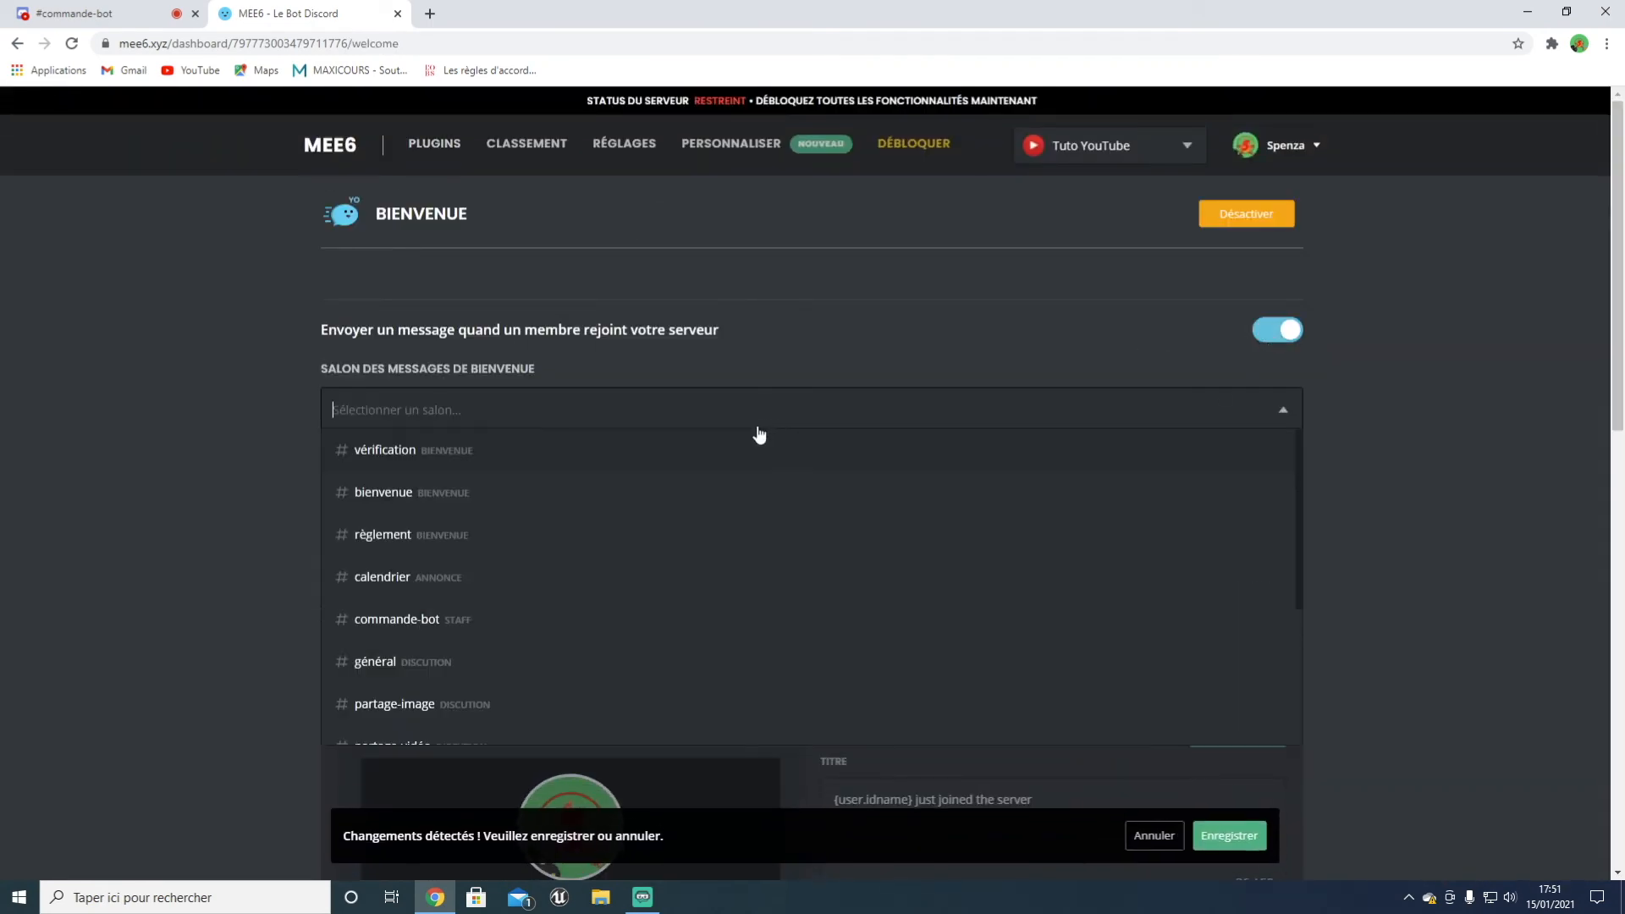
pyautogui.scroll(-3, 454, 617)
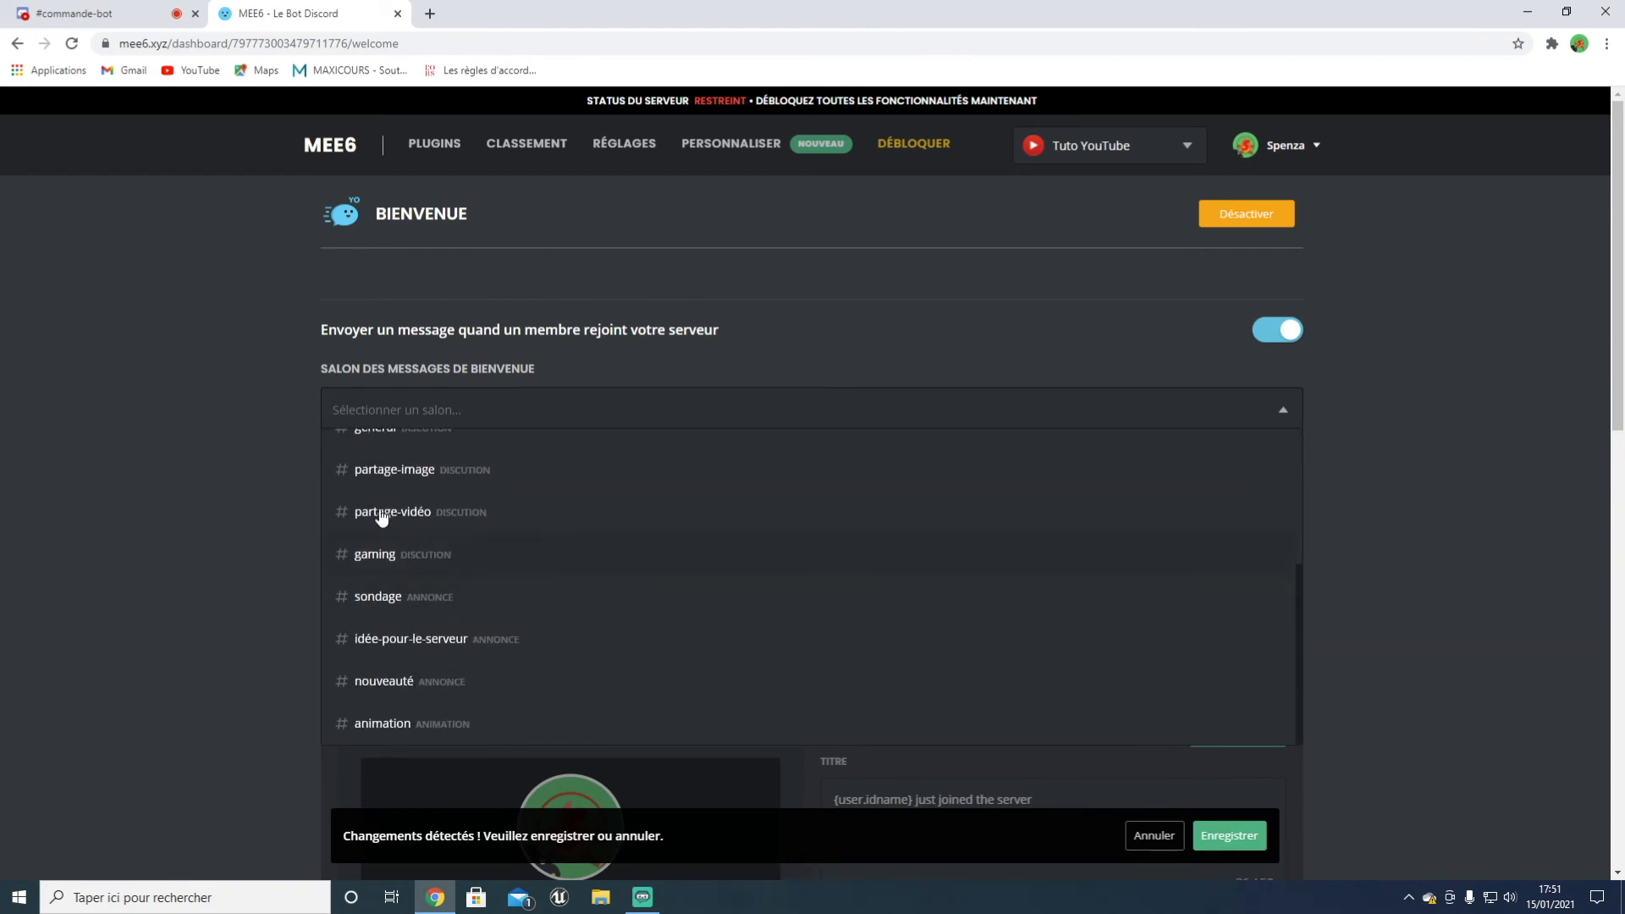
pyautogui.click(425, 442)
pyautogui.scroll(-1, 507, 508)
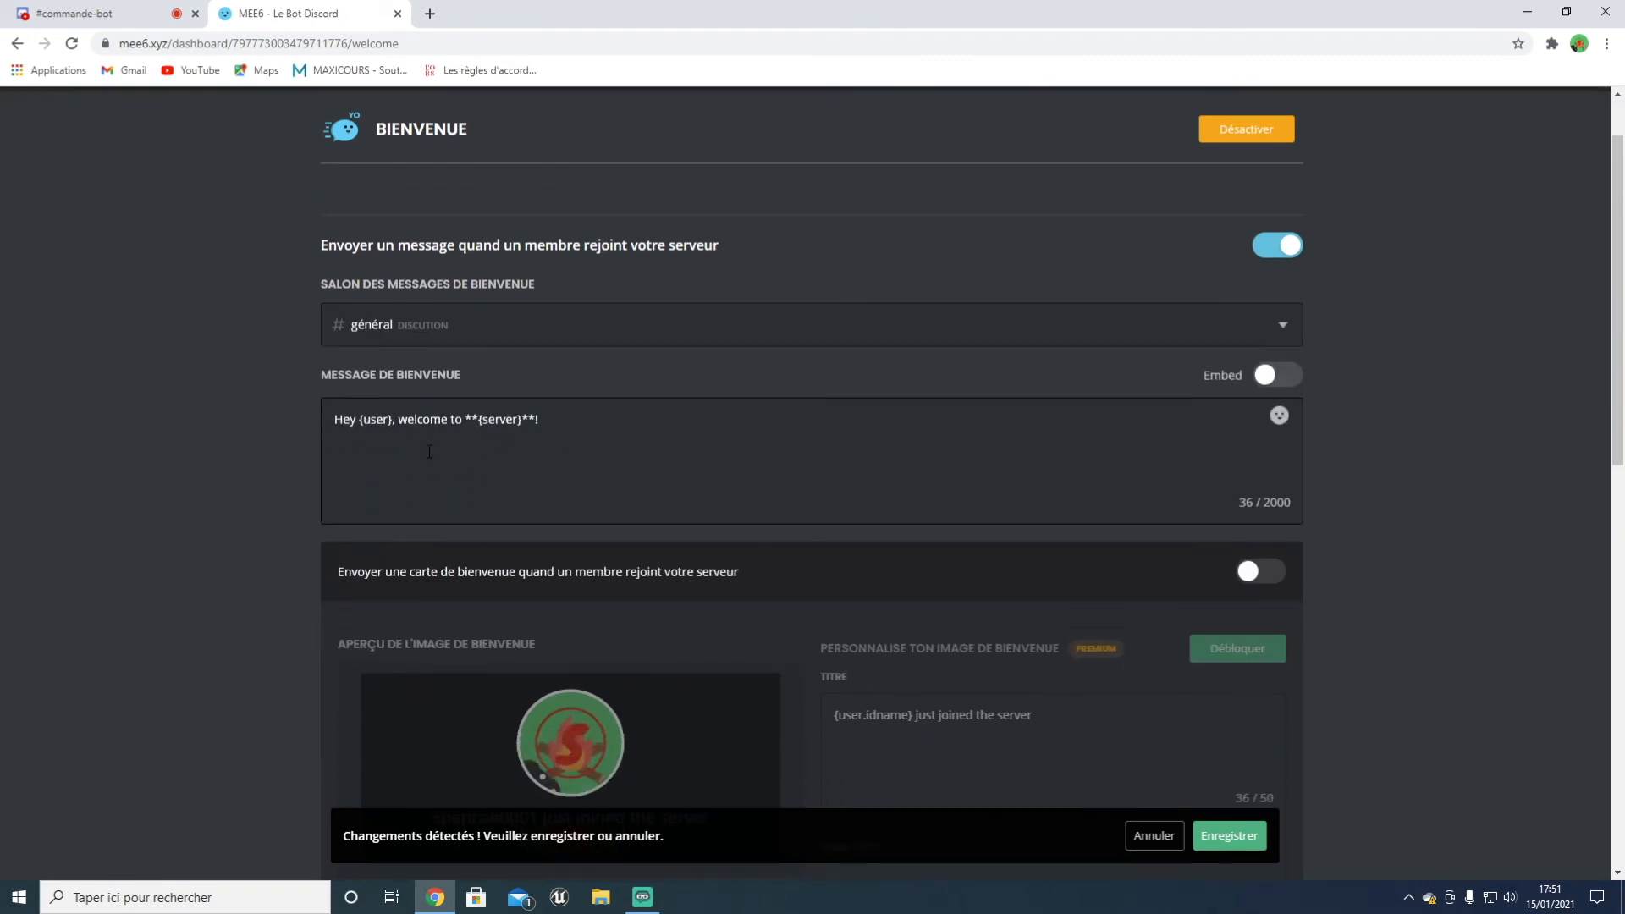
pyautogui.scroll(-6, 738, 550)
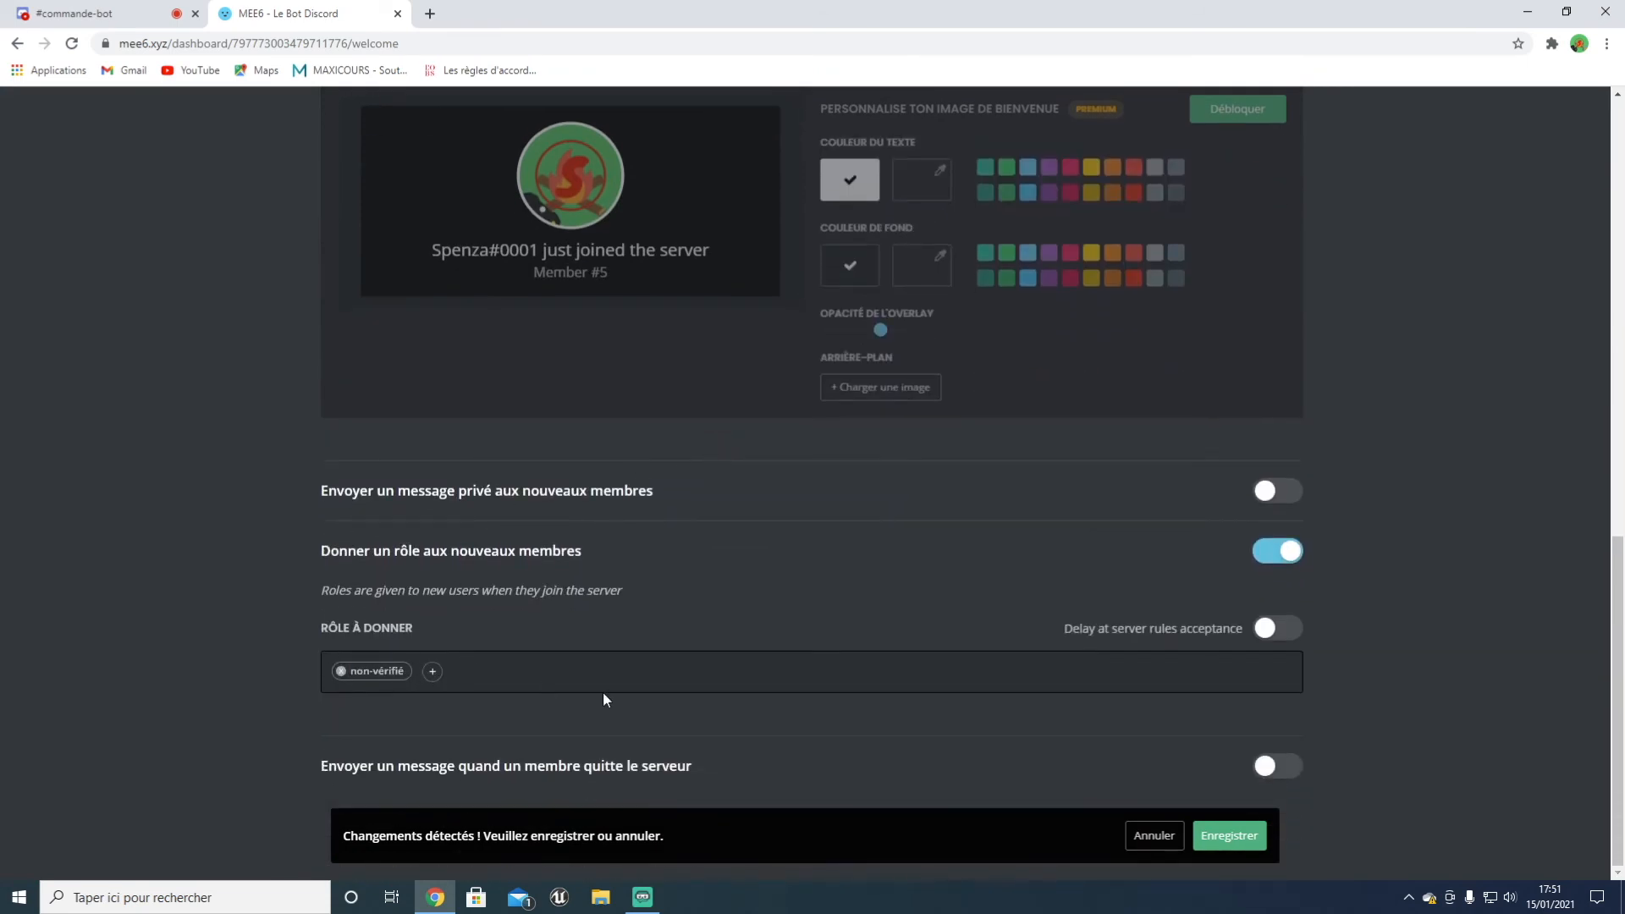
pyautogui.click(1219, 833)
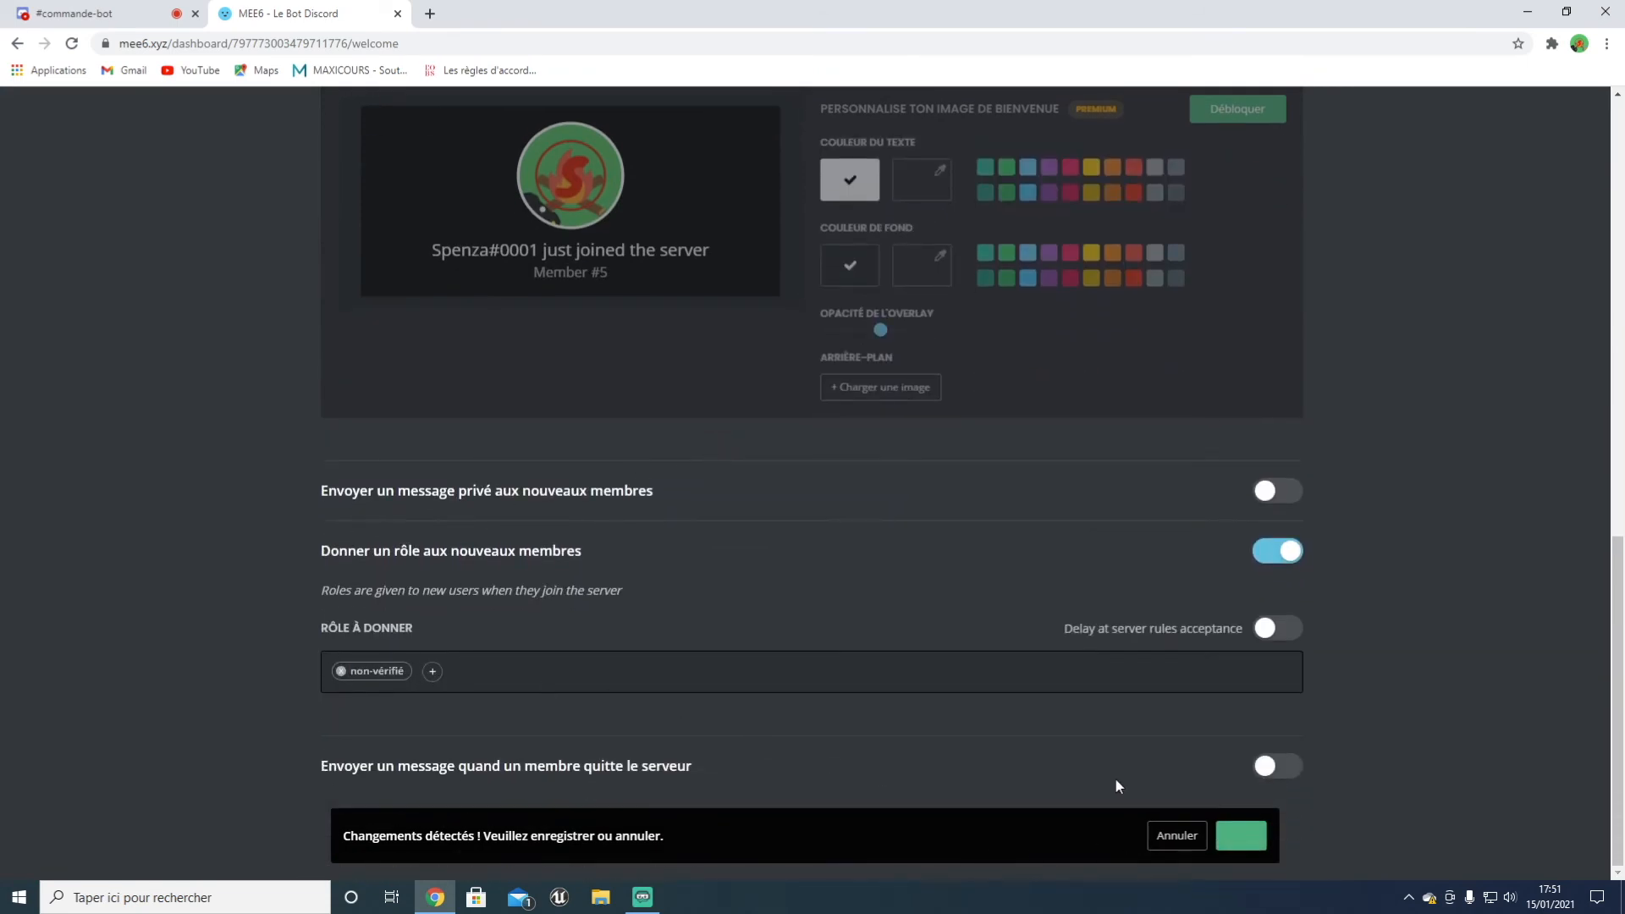
# Step: Enable the message for members who leave the server, select général as its channel and save
pyautogui.scroll(8, 1117, 750)
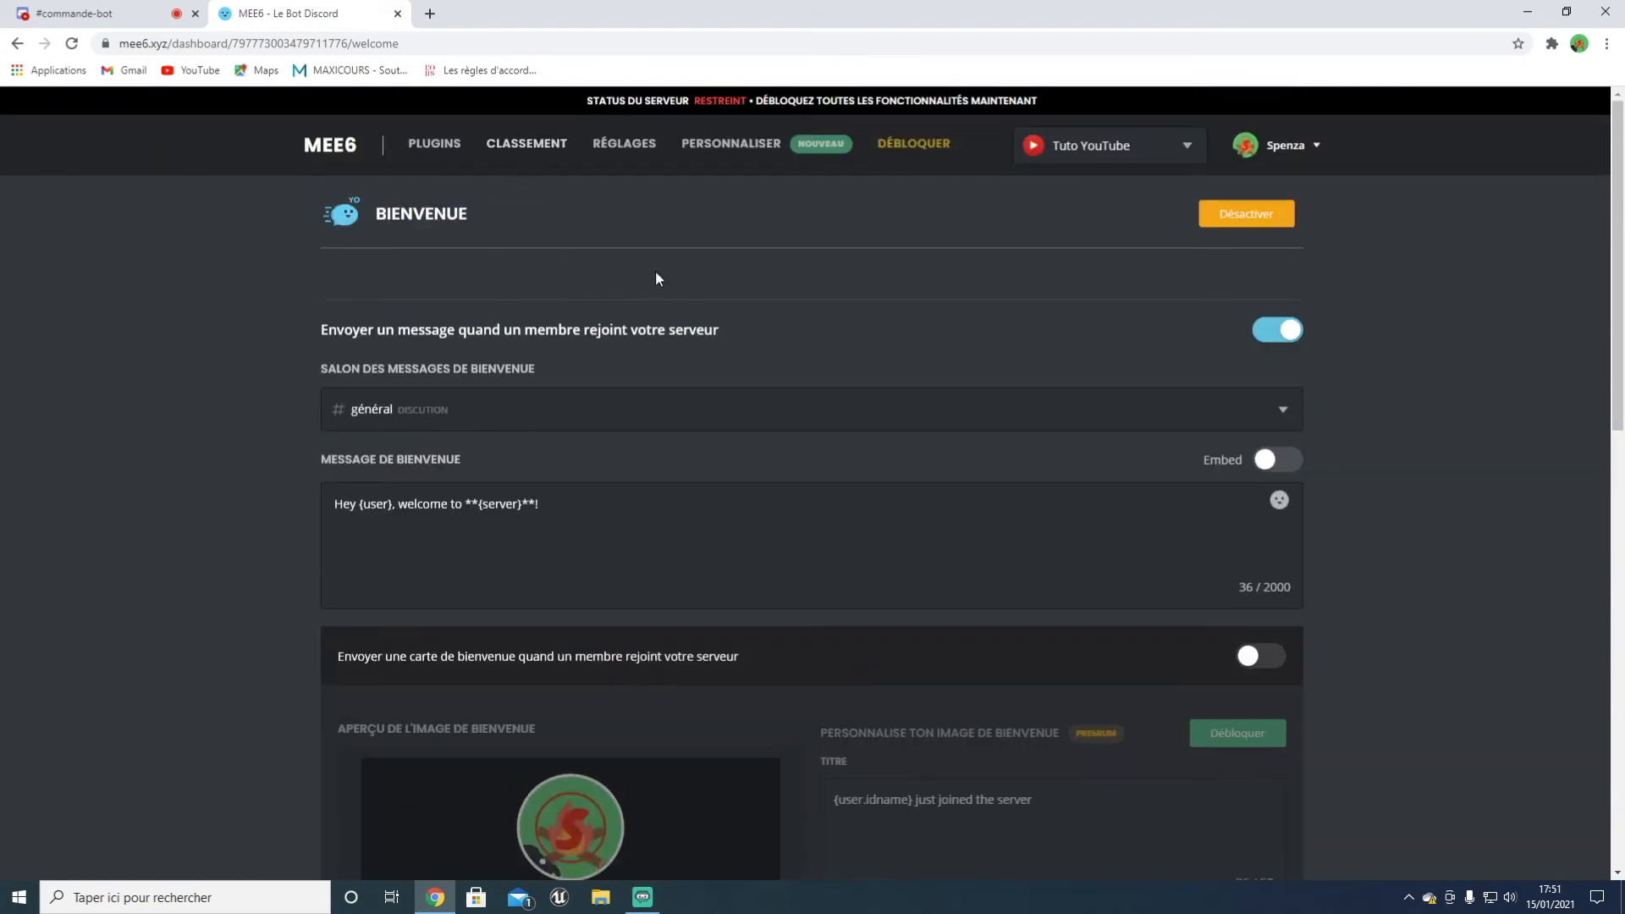
pyautogui.scroll(-7, 677, 322)
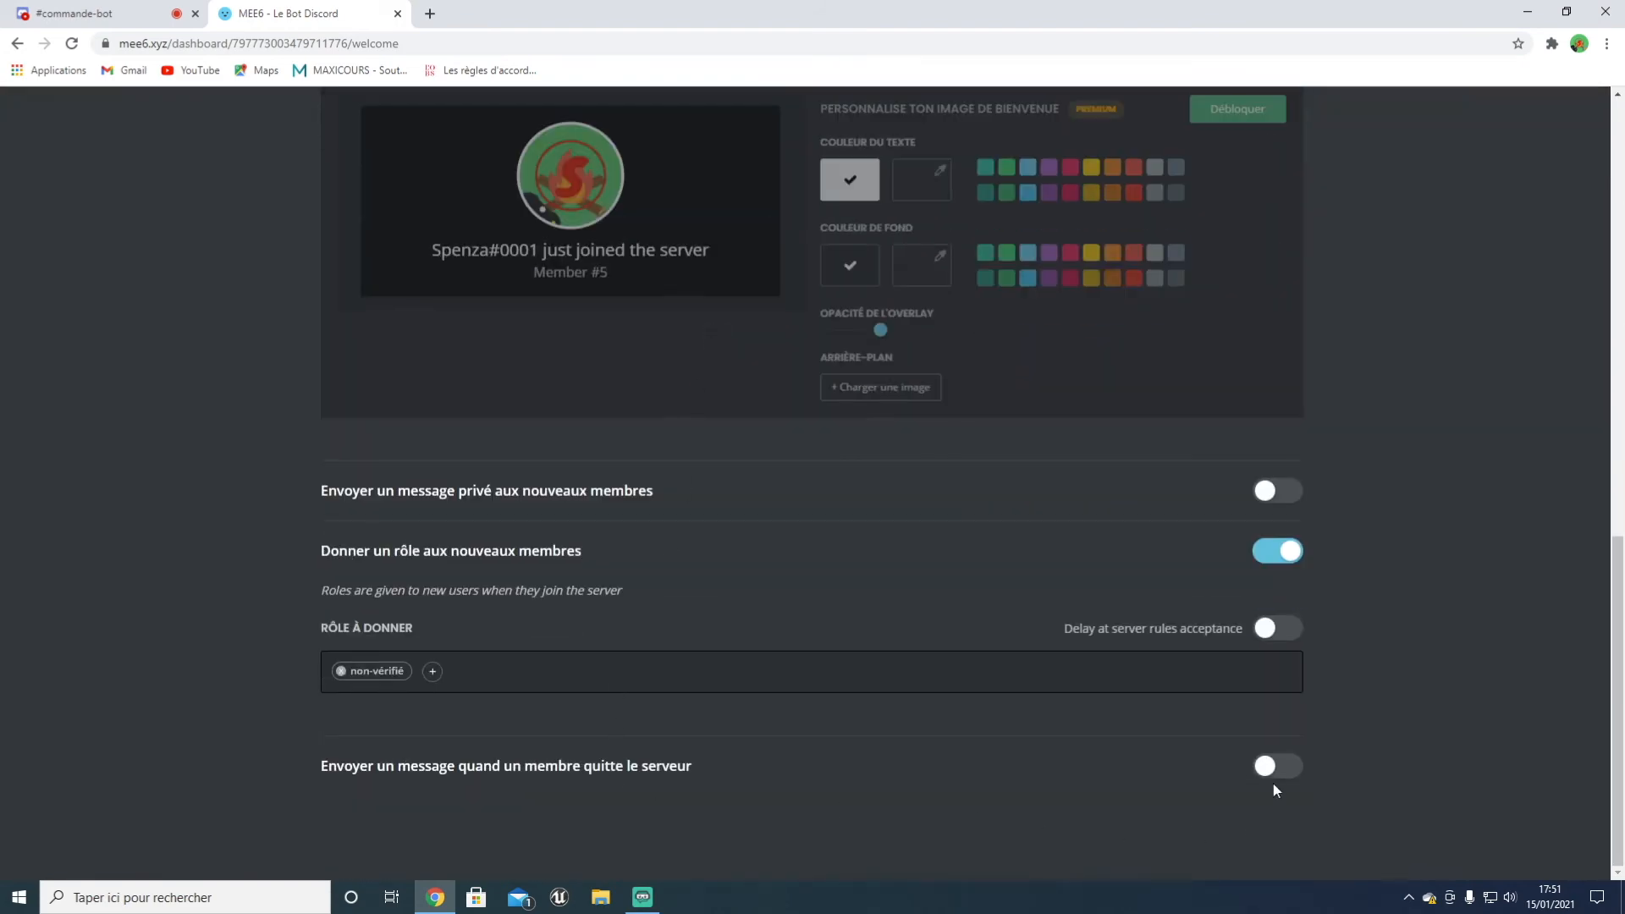
pyautogui.click(1275, 772)
pyautogui.scroll(-3, 1016, 720)
pyautogui.click(715, 651)
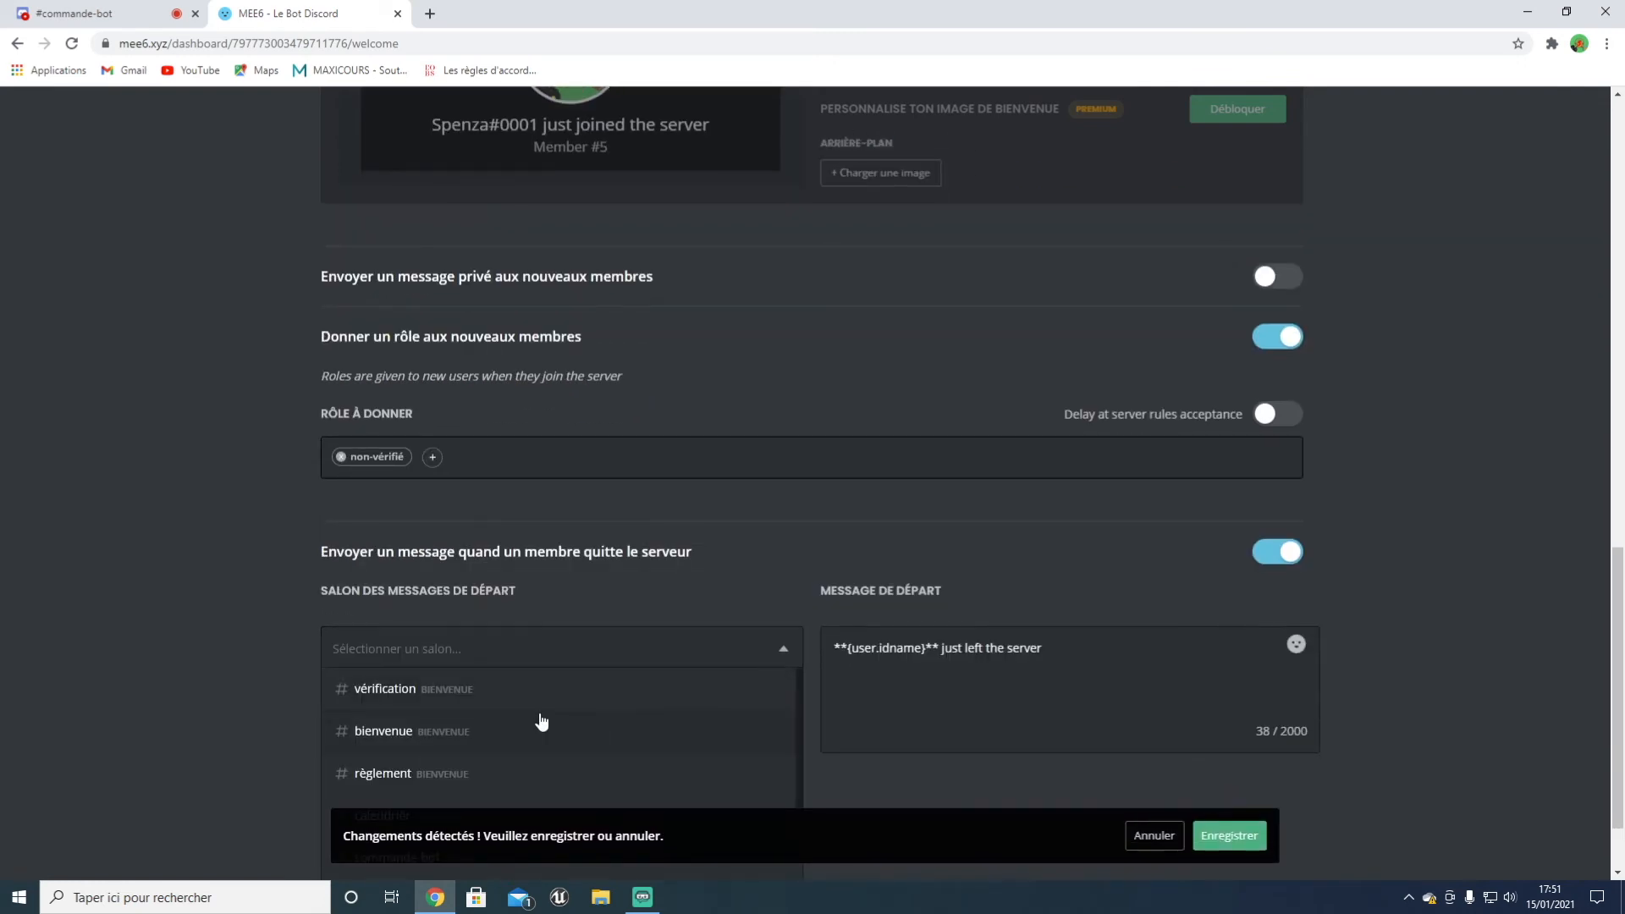
pyautogui.scroll(-3, 508, 729)
pyautogui.click(448, 728)
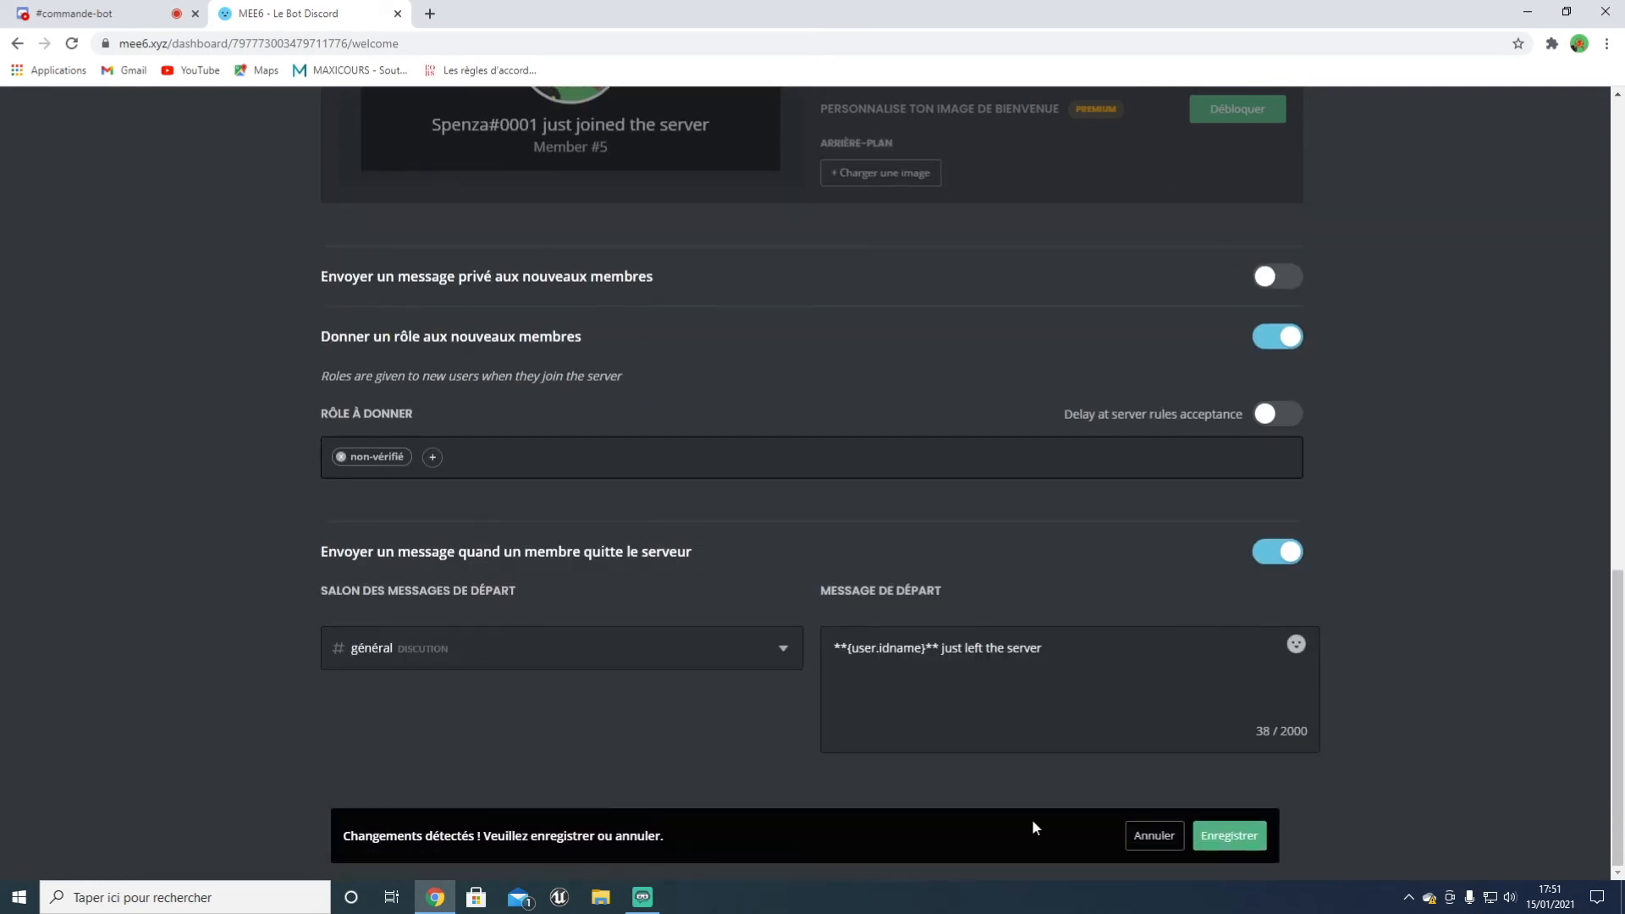
pyautogui.click(1223, 835)
# Step: Return to the plugin overview and start a new simple command in the Commandes Personnalisées plugin
pyautogui.scroll(6, 762, 759)
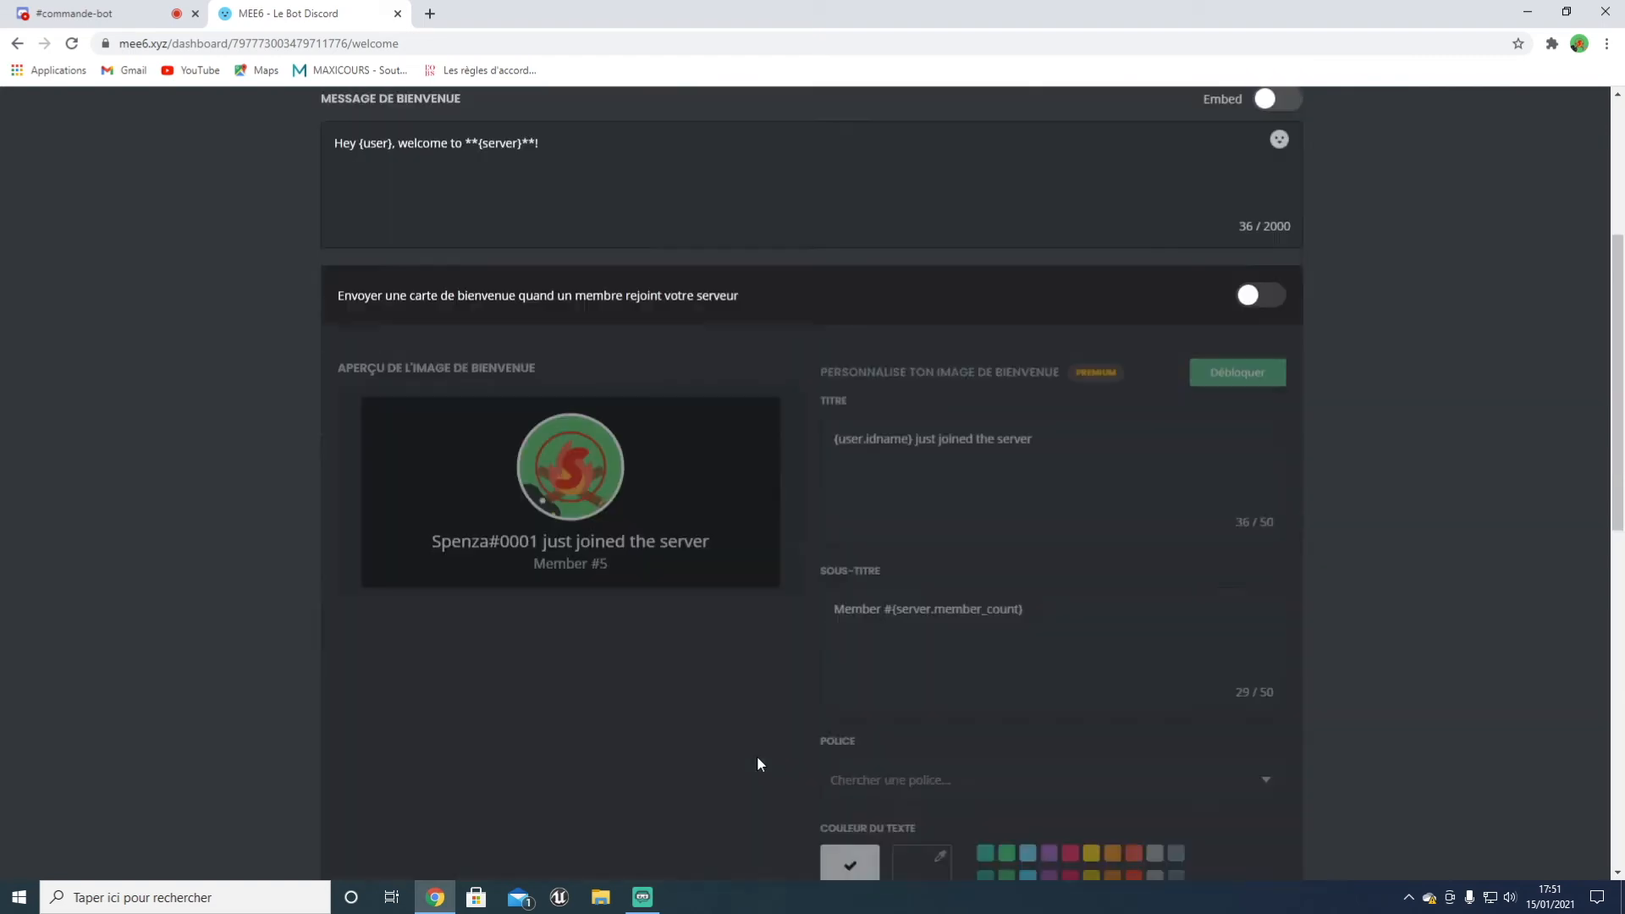
pyautogui.scroll(7, 757, 763)
pyautogui.click(501, 152)
pyautogui.click(451, 154)
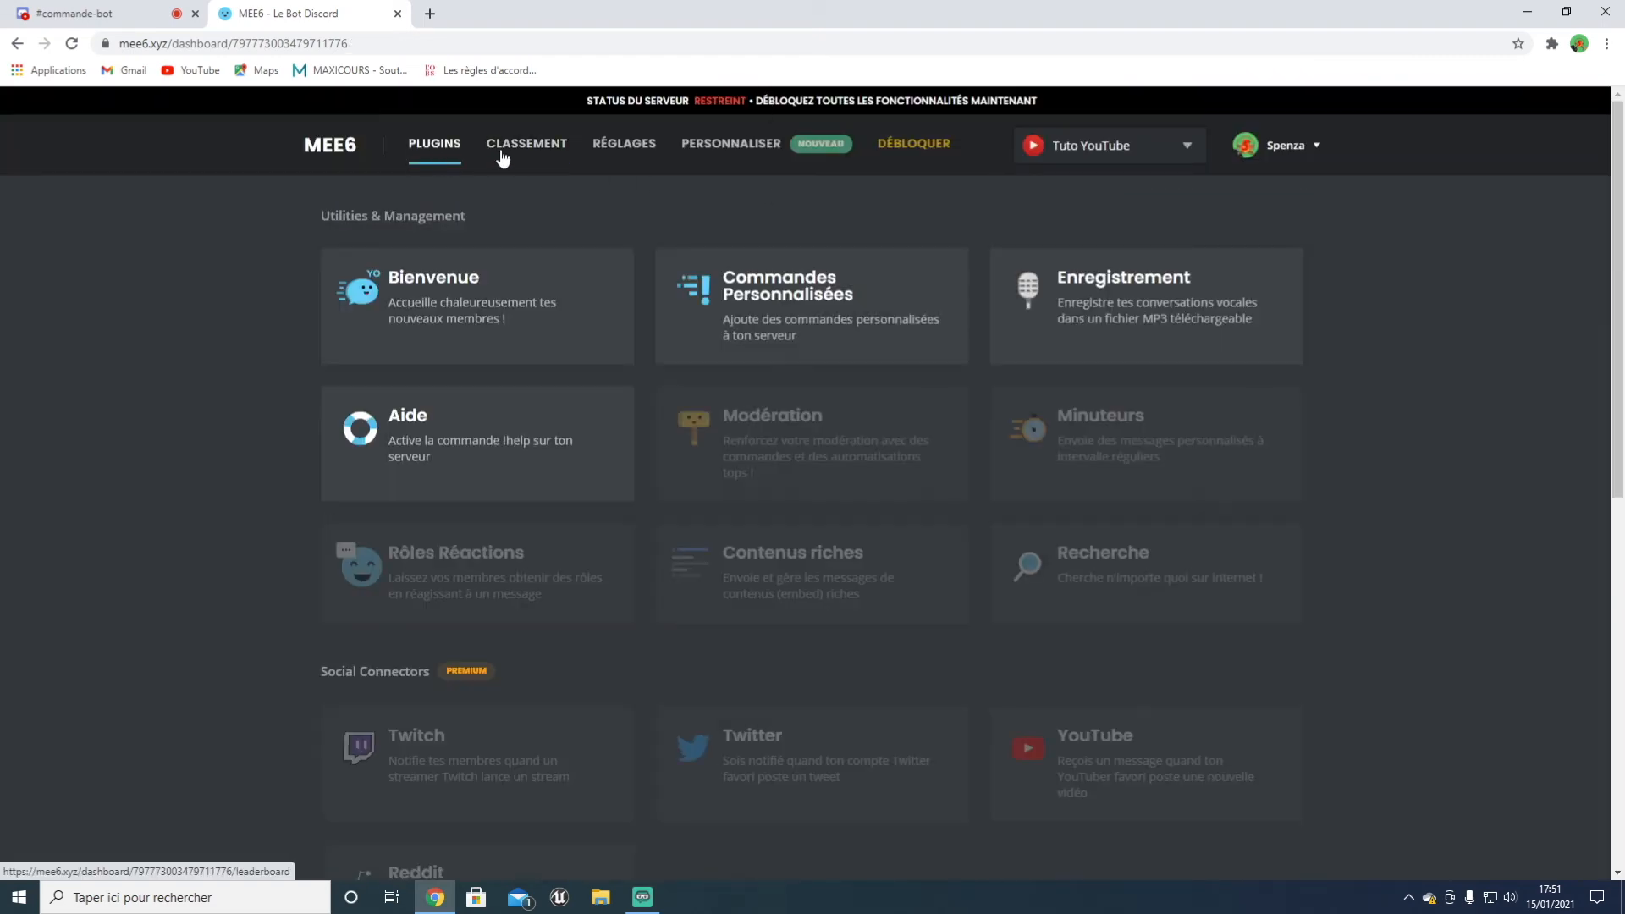
pyautogui.click(880, 314)
pyautogui.click(525, 335)
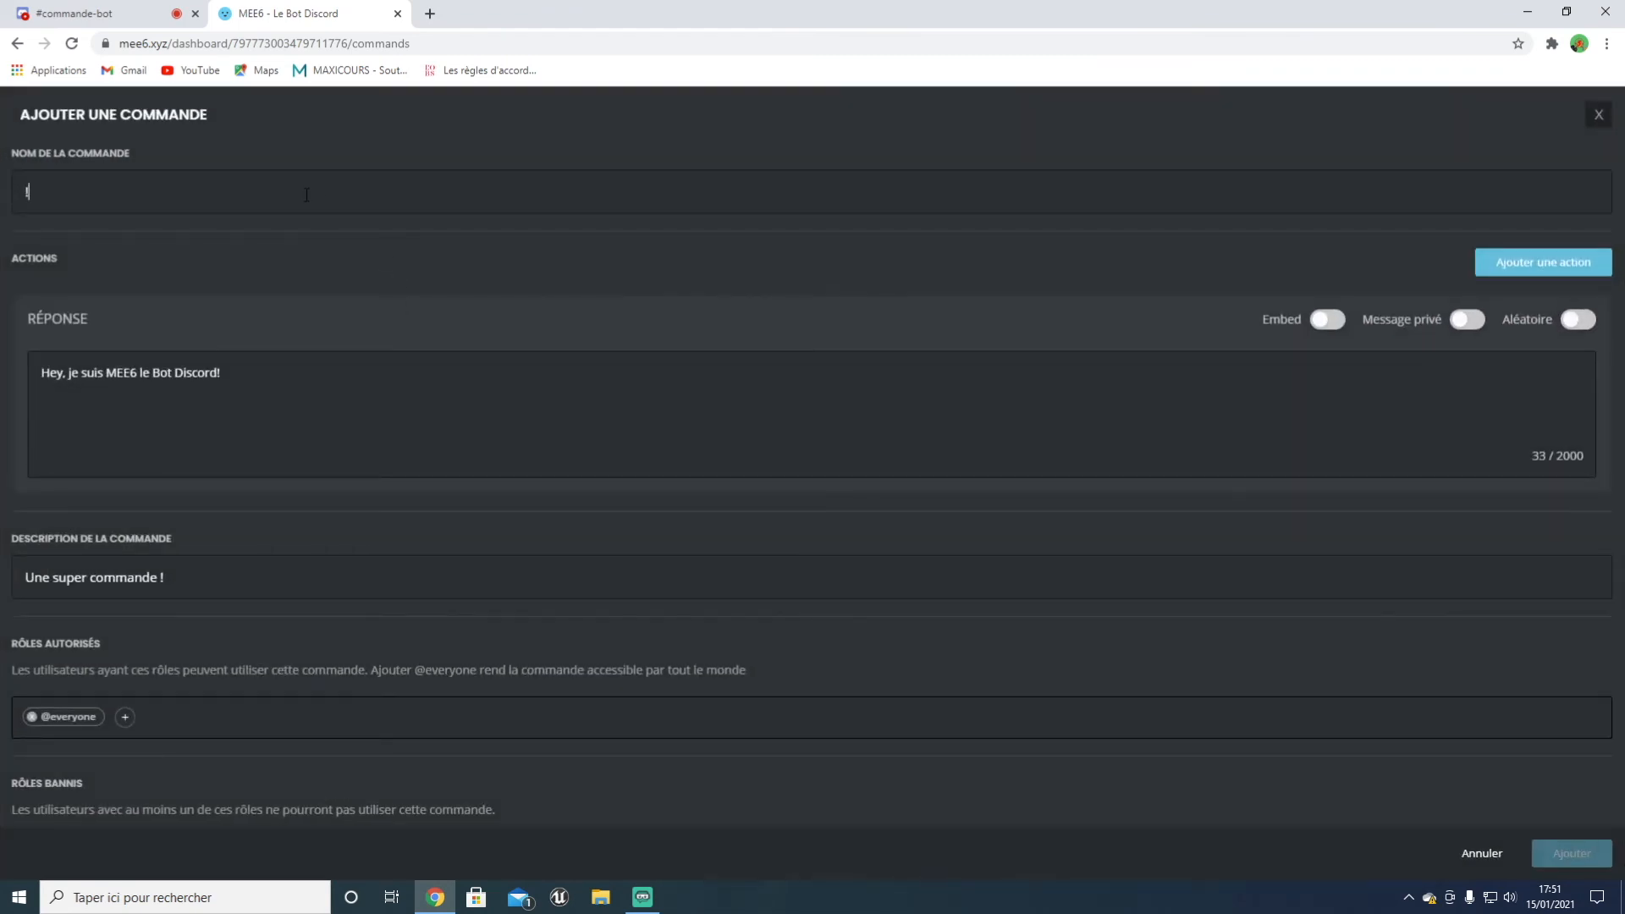
# Step: Enter !okmek as a trial command name and clear the word after the exclamation mark
pyautogui.write('okmek')
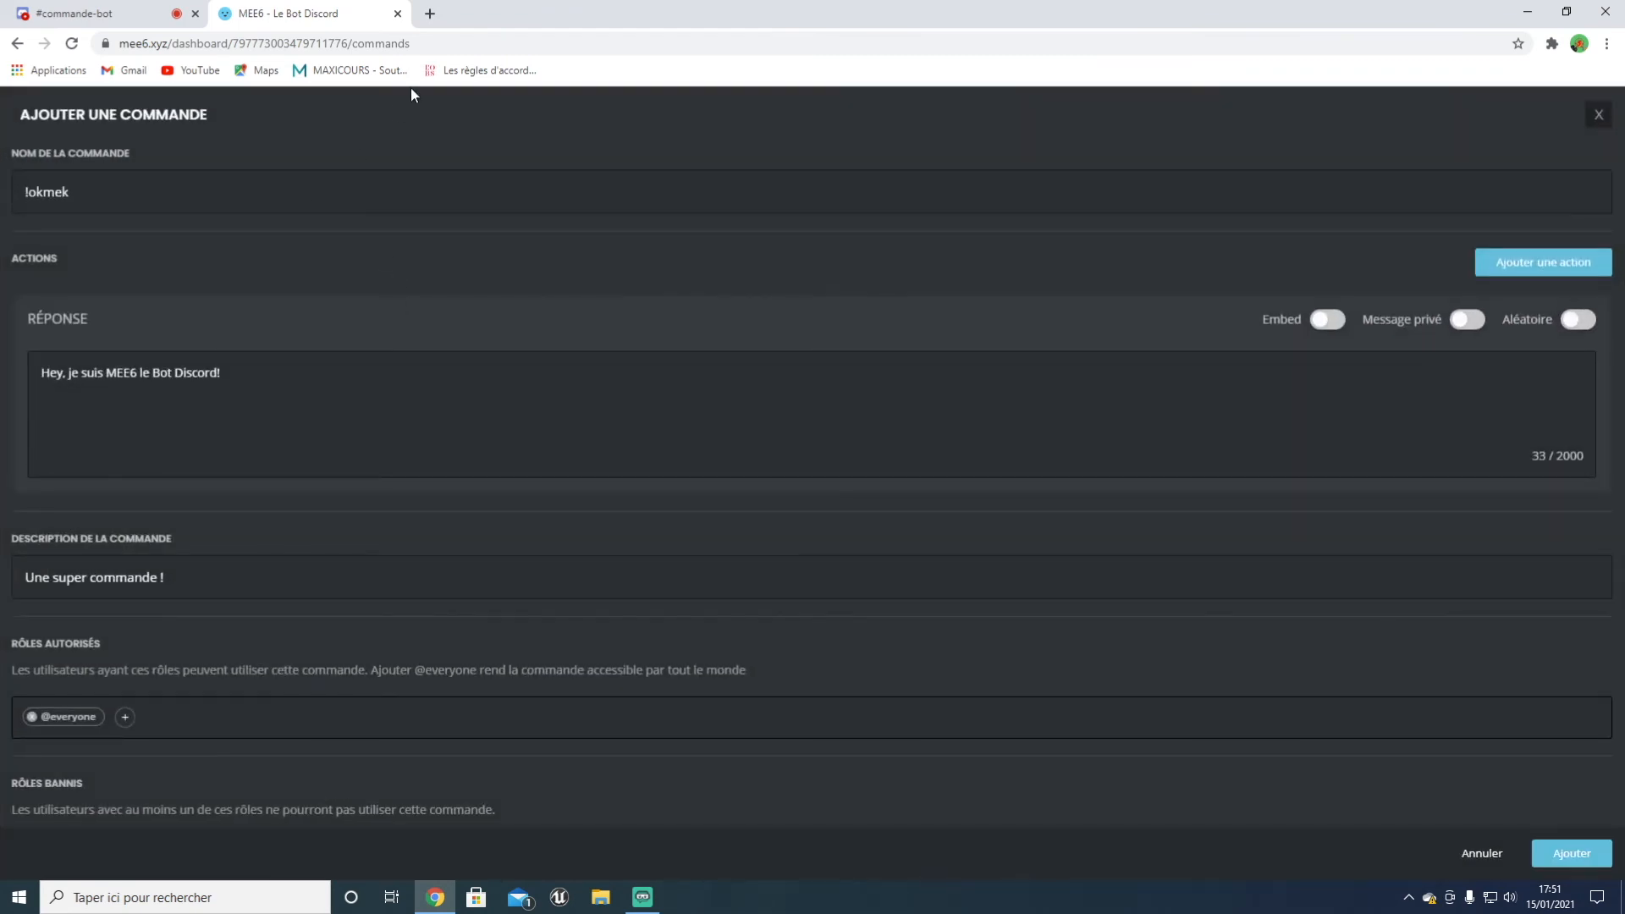
pyautogui.moveTo(43, 193); pyautogui.dragTo(69, 193)
pyautogui.moveTo(58, 194); pyautogui.dragTo(2, 203)
pyautogui.moveTo(111, 190); pyautogui.dragTo(2, 200)
pyautogui.press('BackSpace')
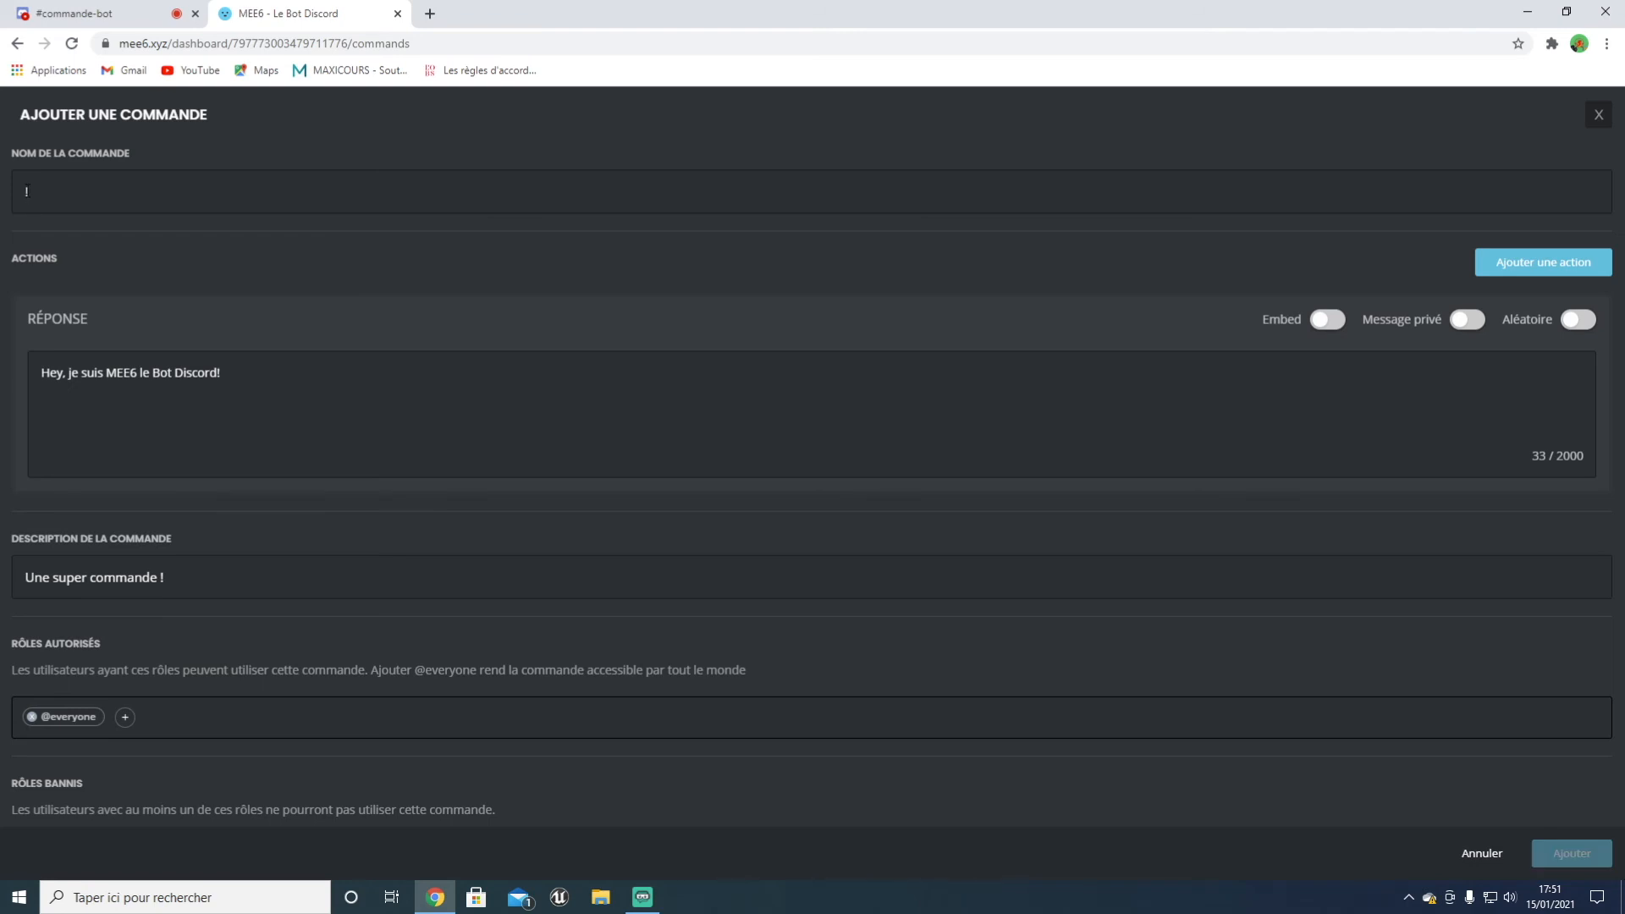
# Step: Name the command !abo, set its response to "Hey t'es abo ?" and add it
pyautogui.write('ab')
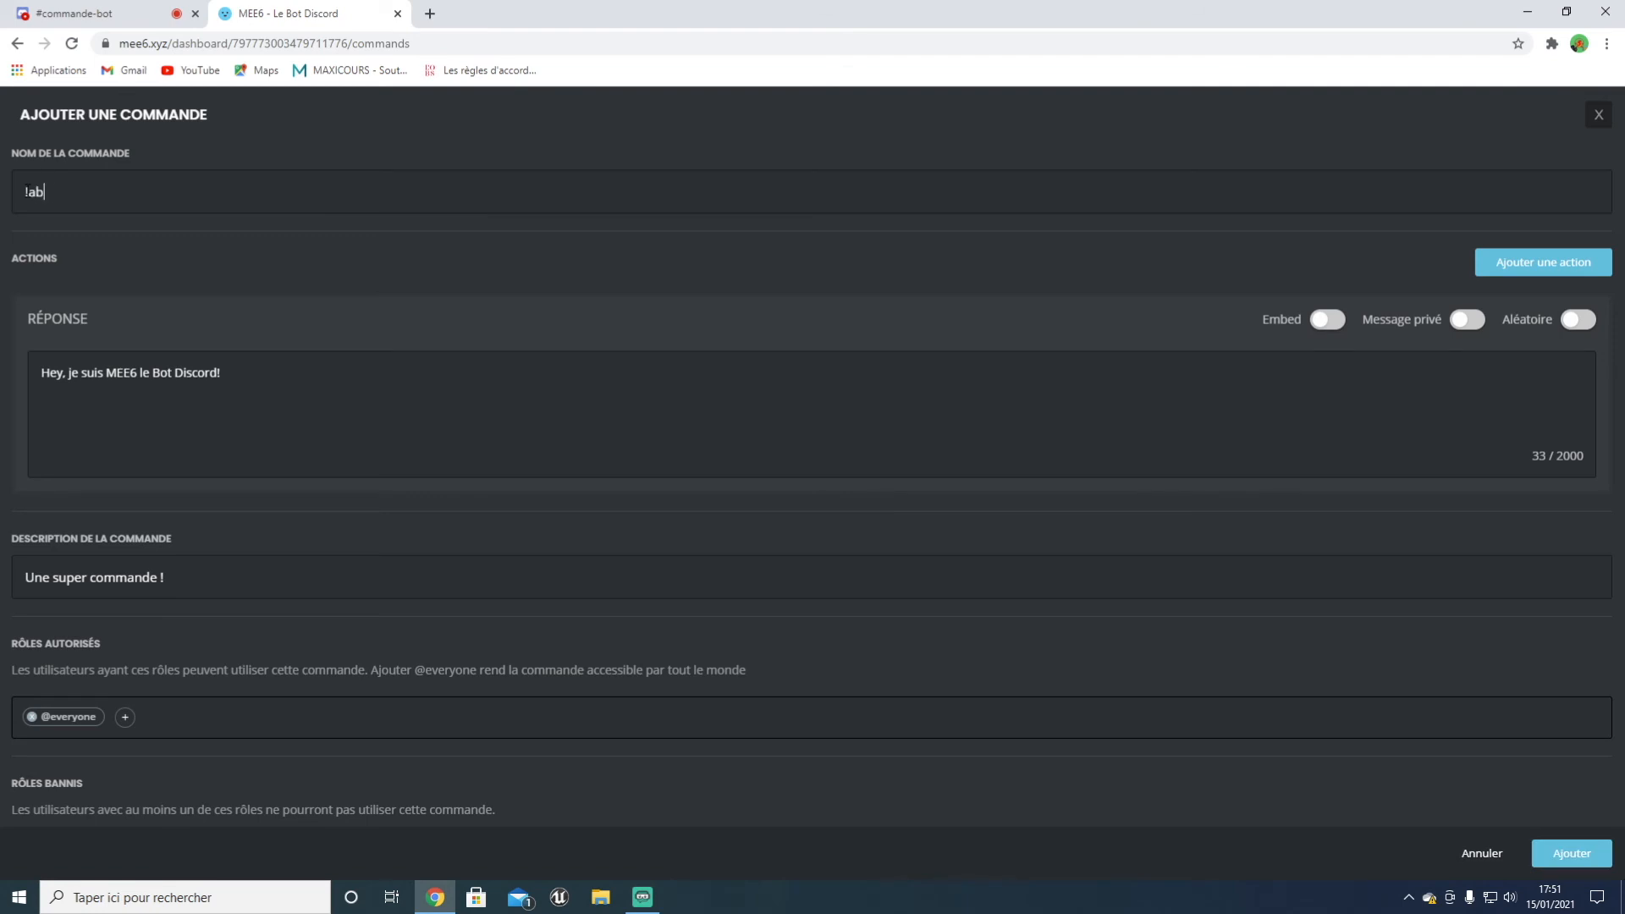
pyautogui.press('BackSpace')
pyautogui.press('BackSpace')
pyautogui.press('BackSpace')
pyautogui.write('ab')
pyautogui.moveTo(240, 360); pyautogui.dragTo(2, 345)
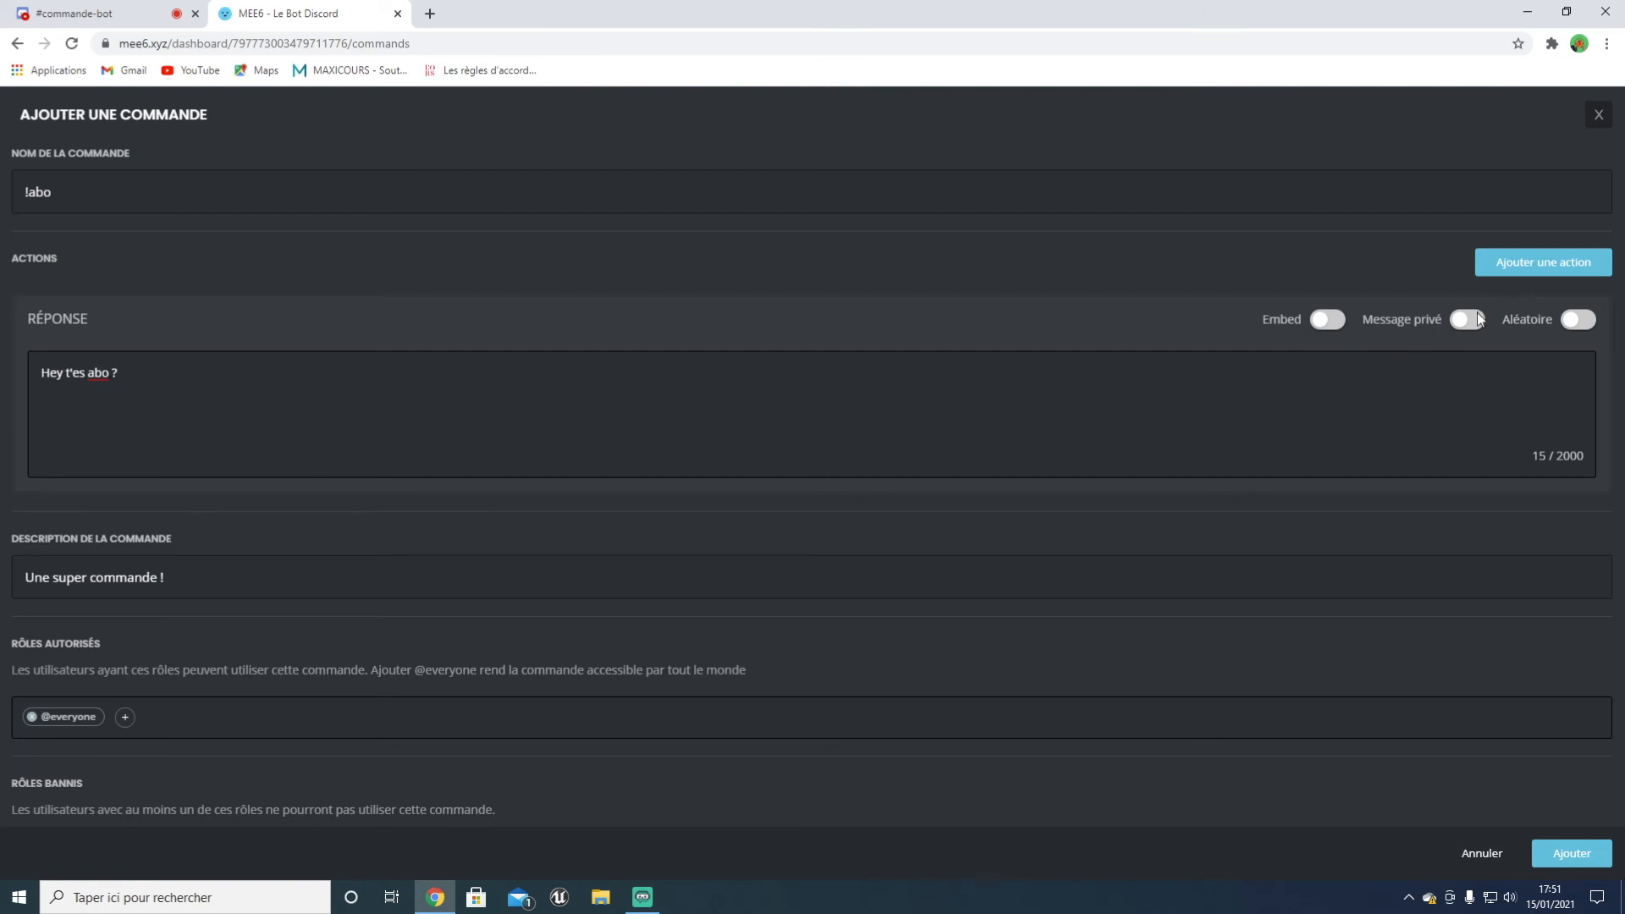
pyautogui.click(1568, 854)
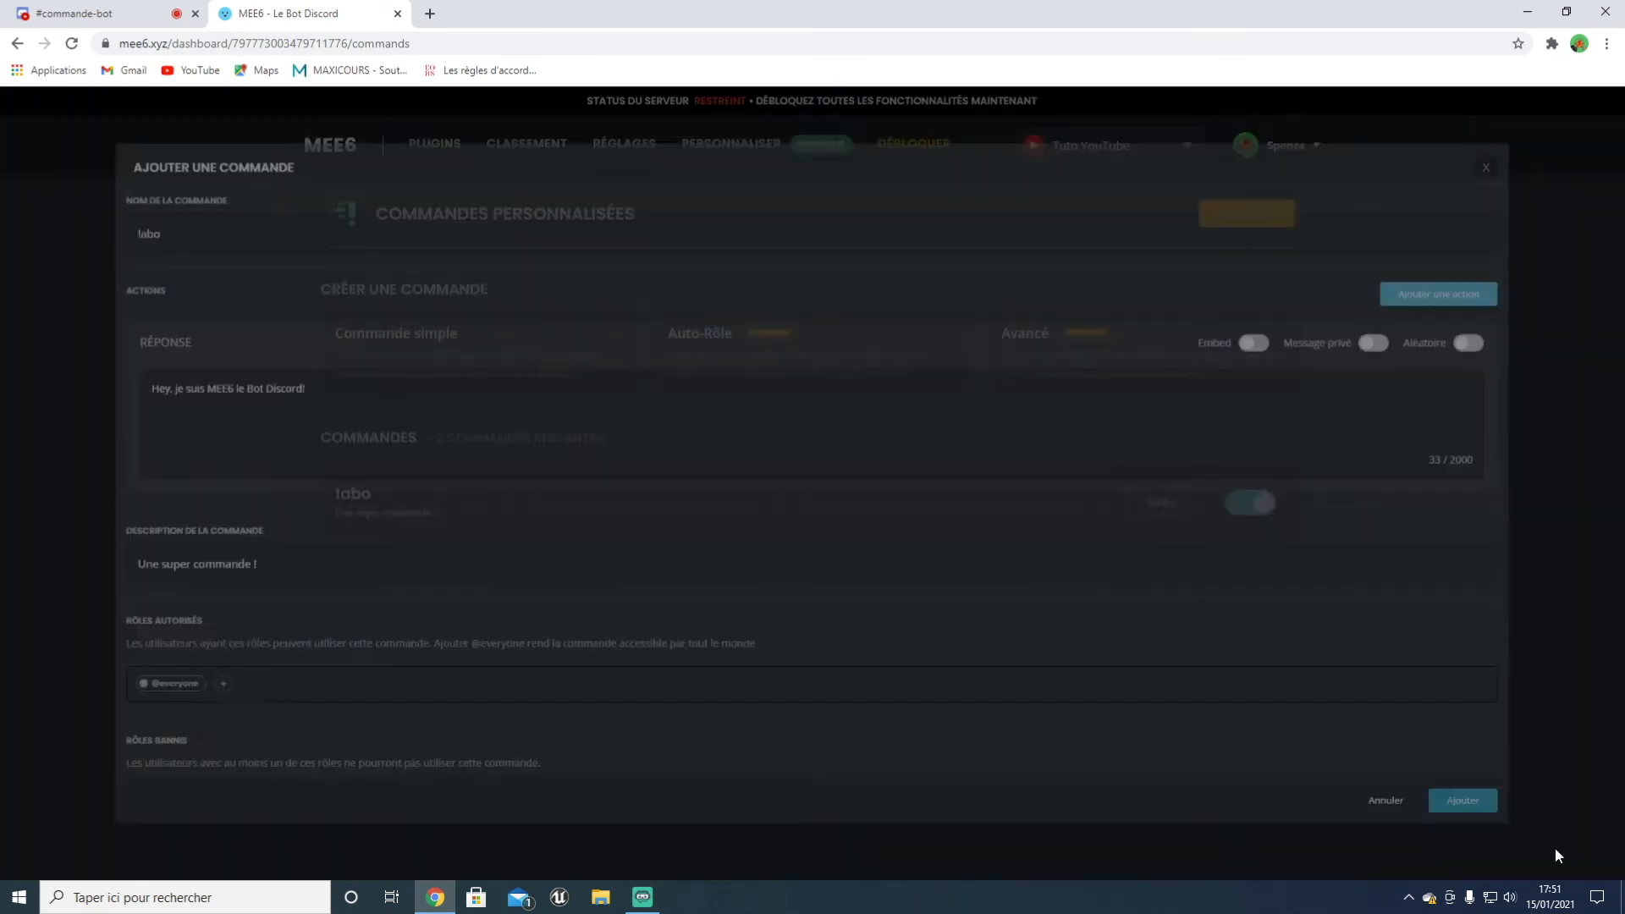
# Step: Switch to the Discord tab and disconnect from the général voice channel
pyautogui.click(75, 13)
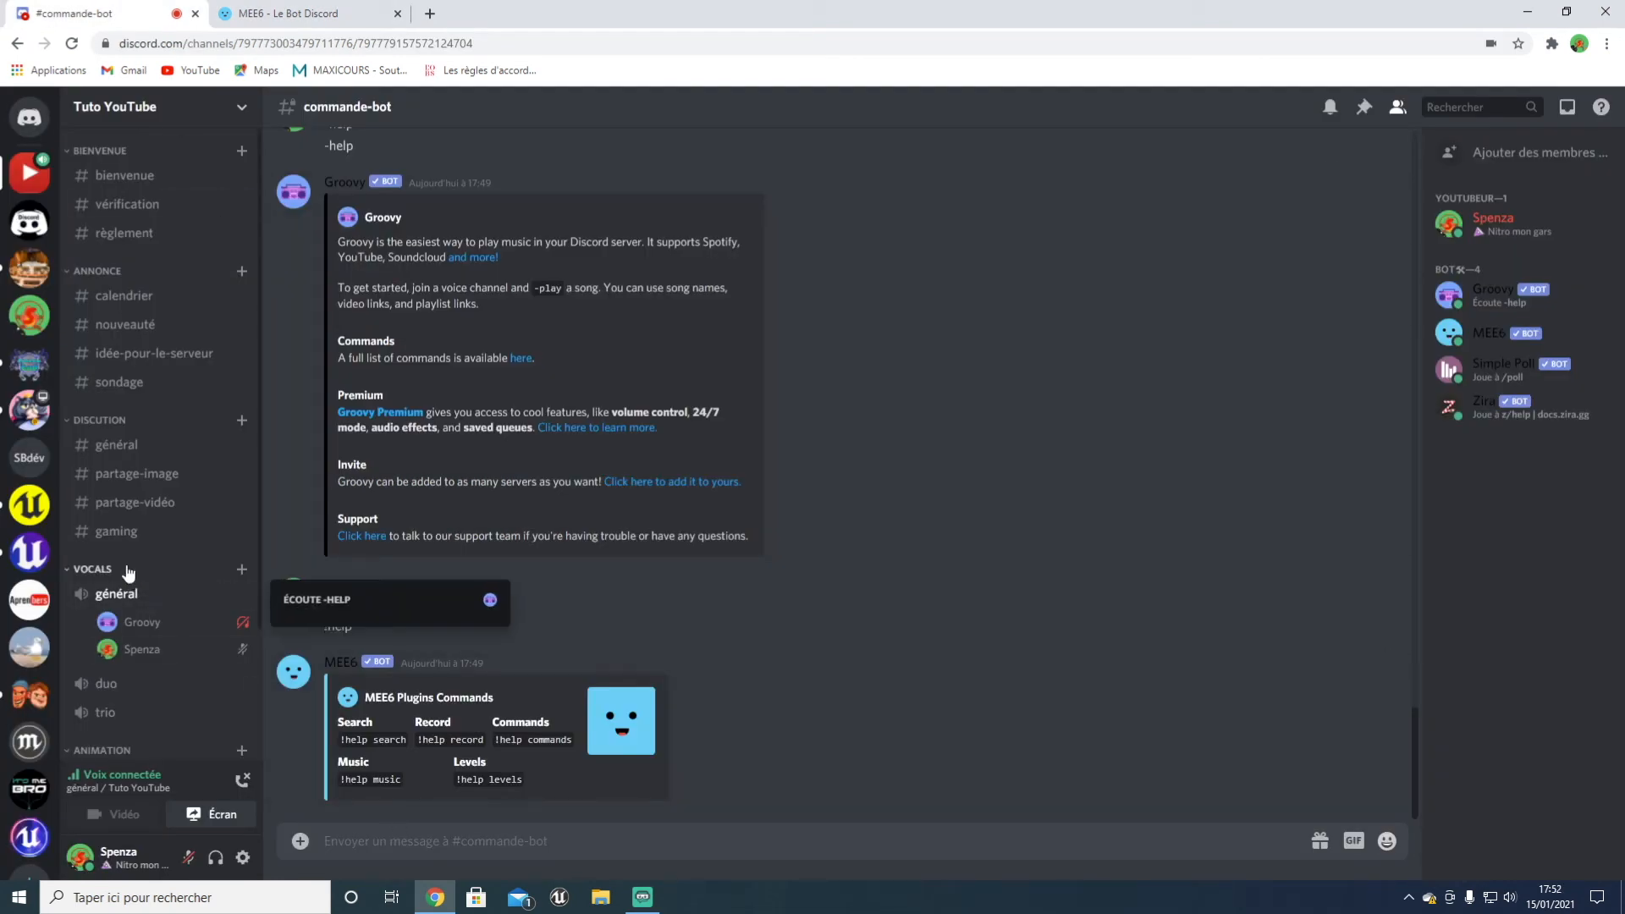
pyautogui.click(242, 780)
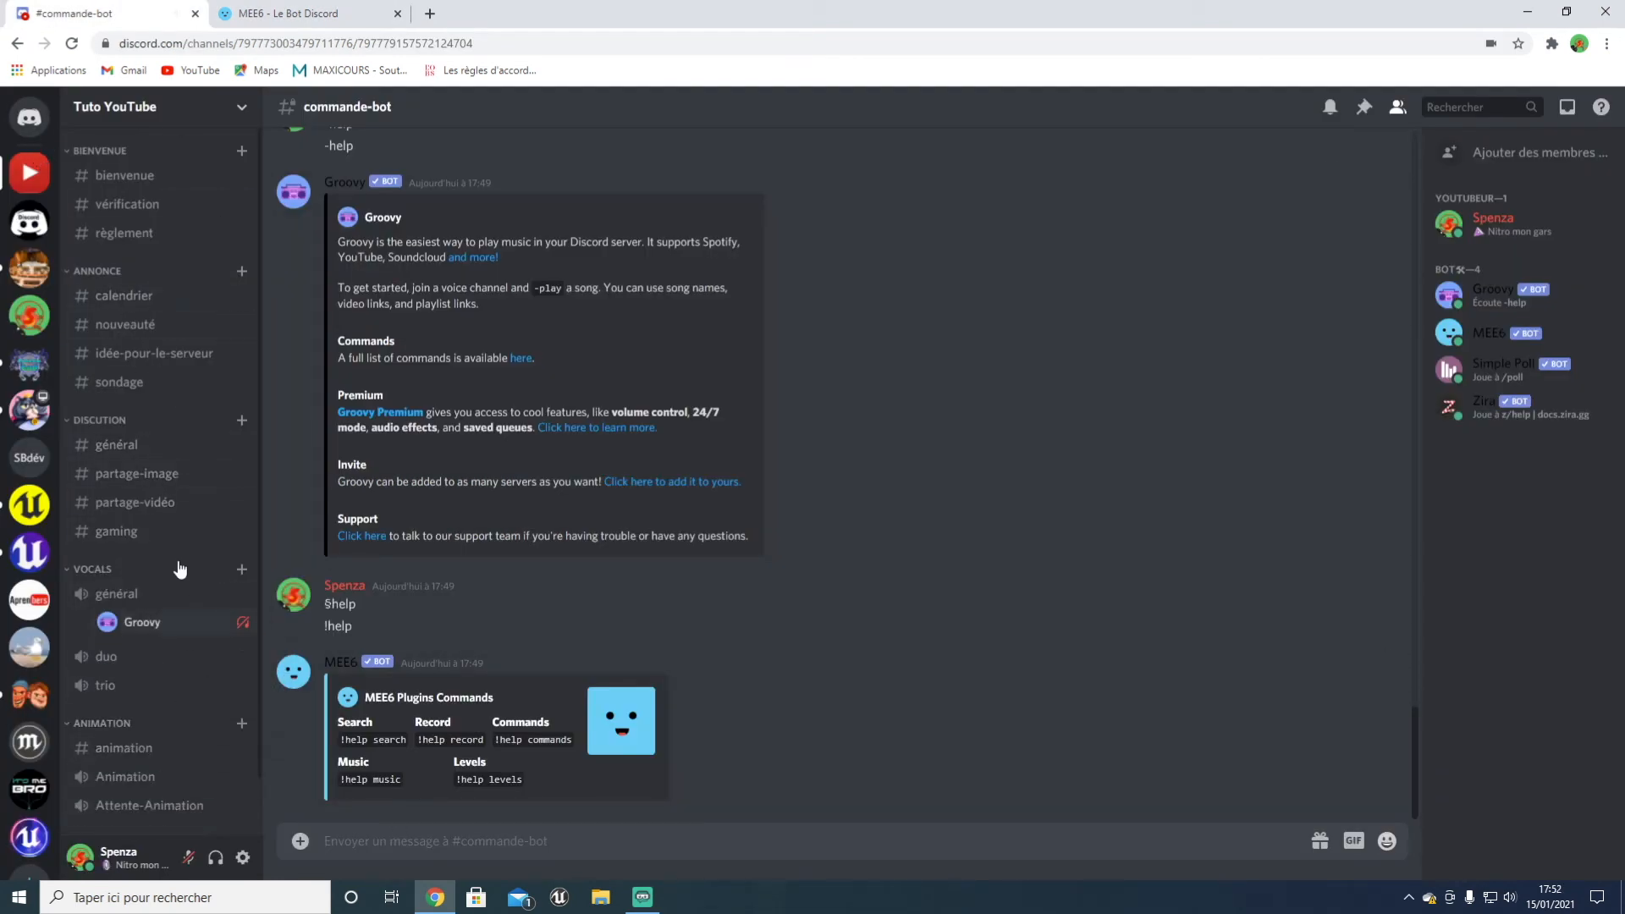
# Step: Open the général text channel under DISCUTION and send the message !abo* as a first test of the custom command
pyautogui.click(119, 445)
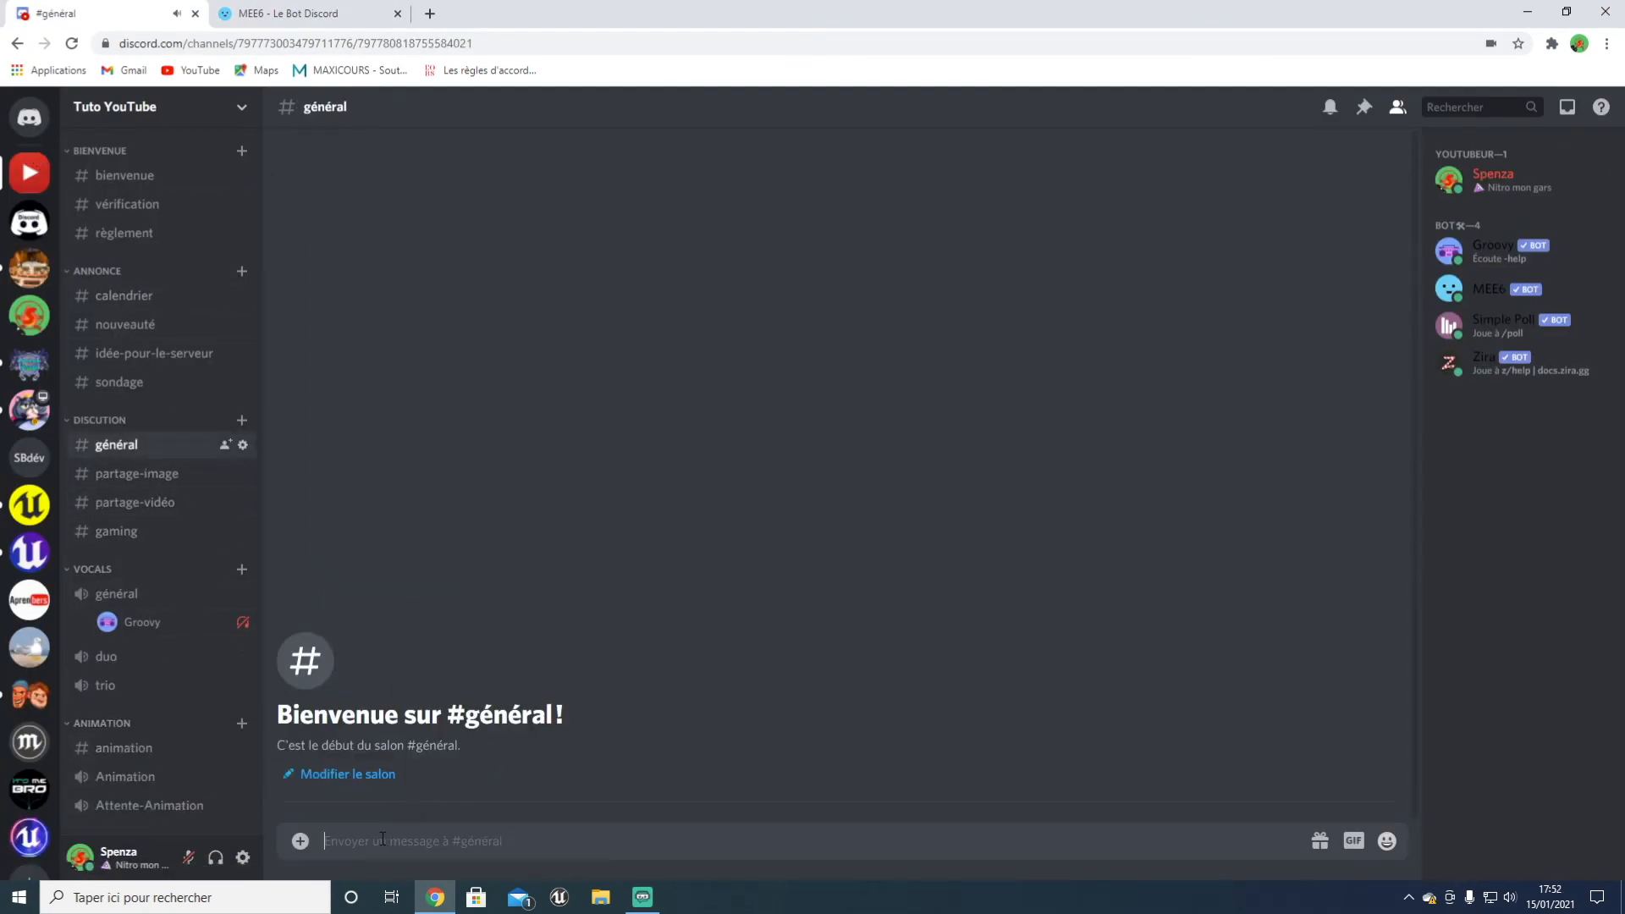
pyautogui.write('/')
pyautogui.press('BackSpace')
pyautogui.write('Sabo')
pyautogui.press('BackSpace')
pyautogui.press('BackSpace')
pyautogui.press('BackSpace')
pyautogui.write('!abo*')
pyautogui.press('Return')
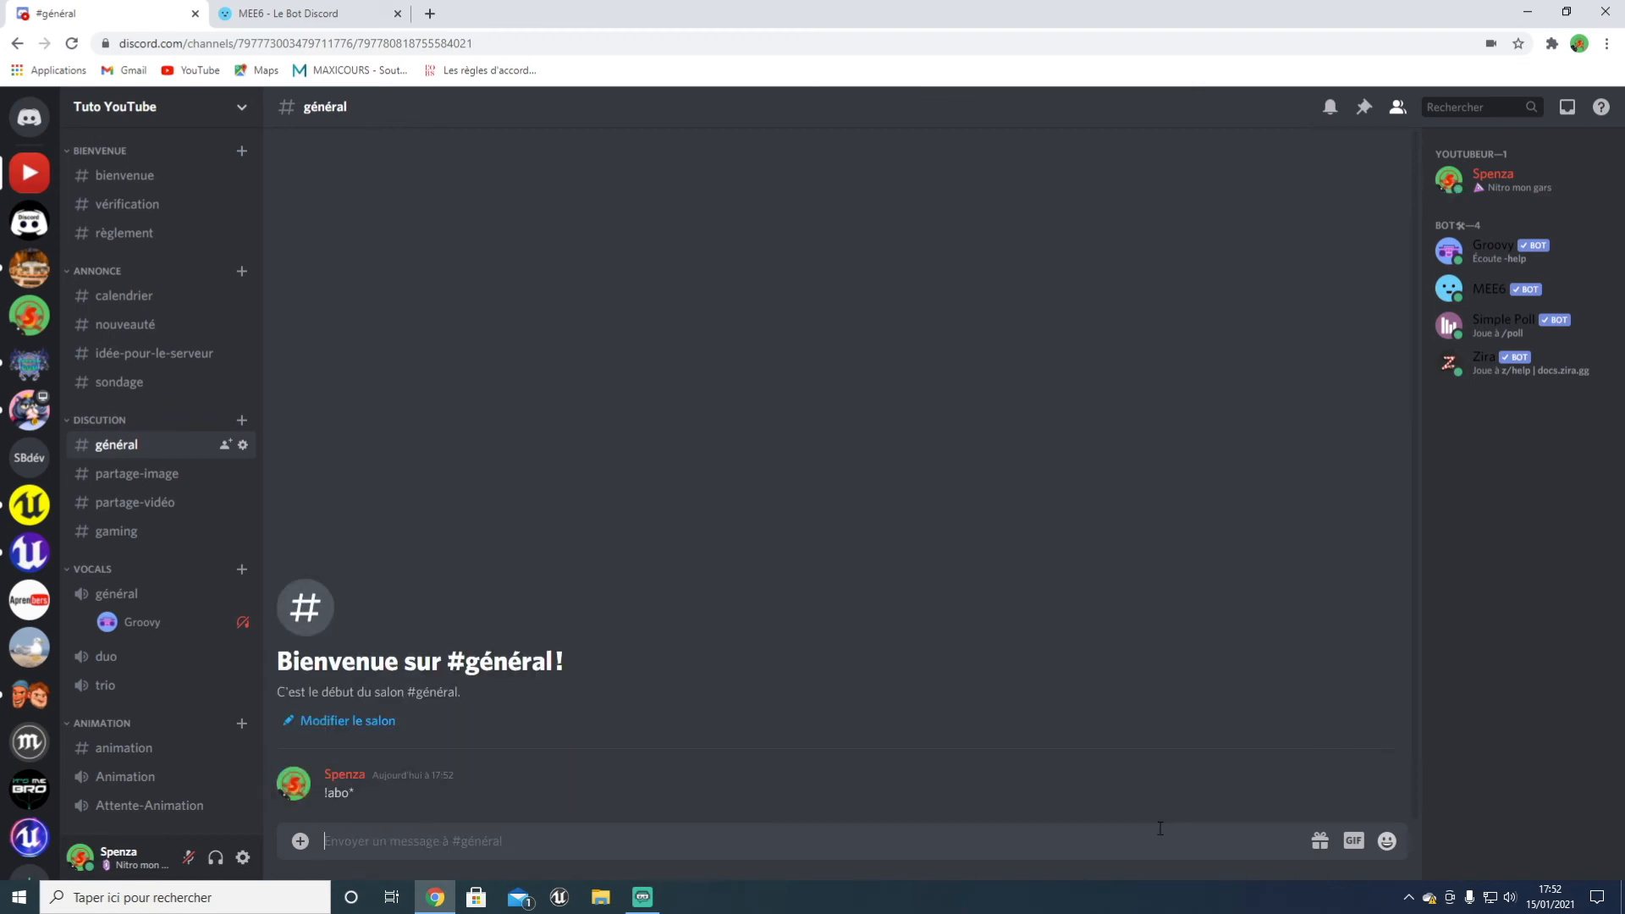
# Step: Send !abo in the général channel to trigger the MEE6 custom command
pyautogui.click(1335, 766)
pyautogui.click(760, 844)
pyautogui.write('!abo')
pyautogui.press('Return')
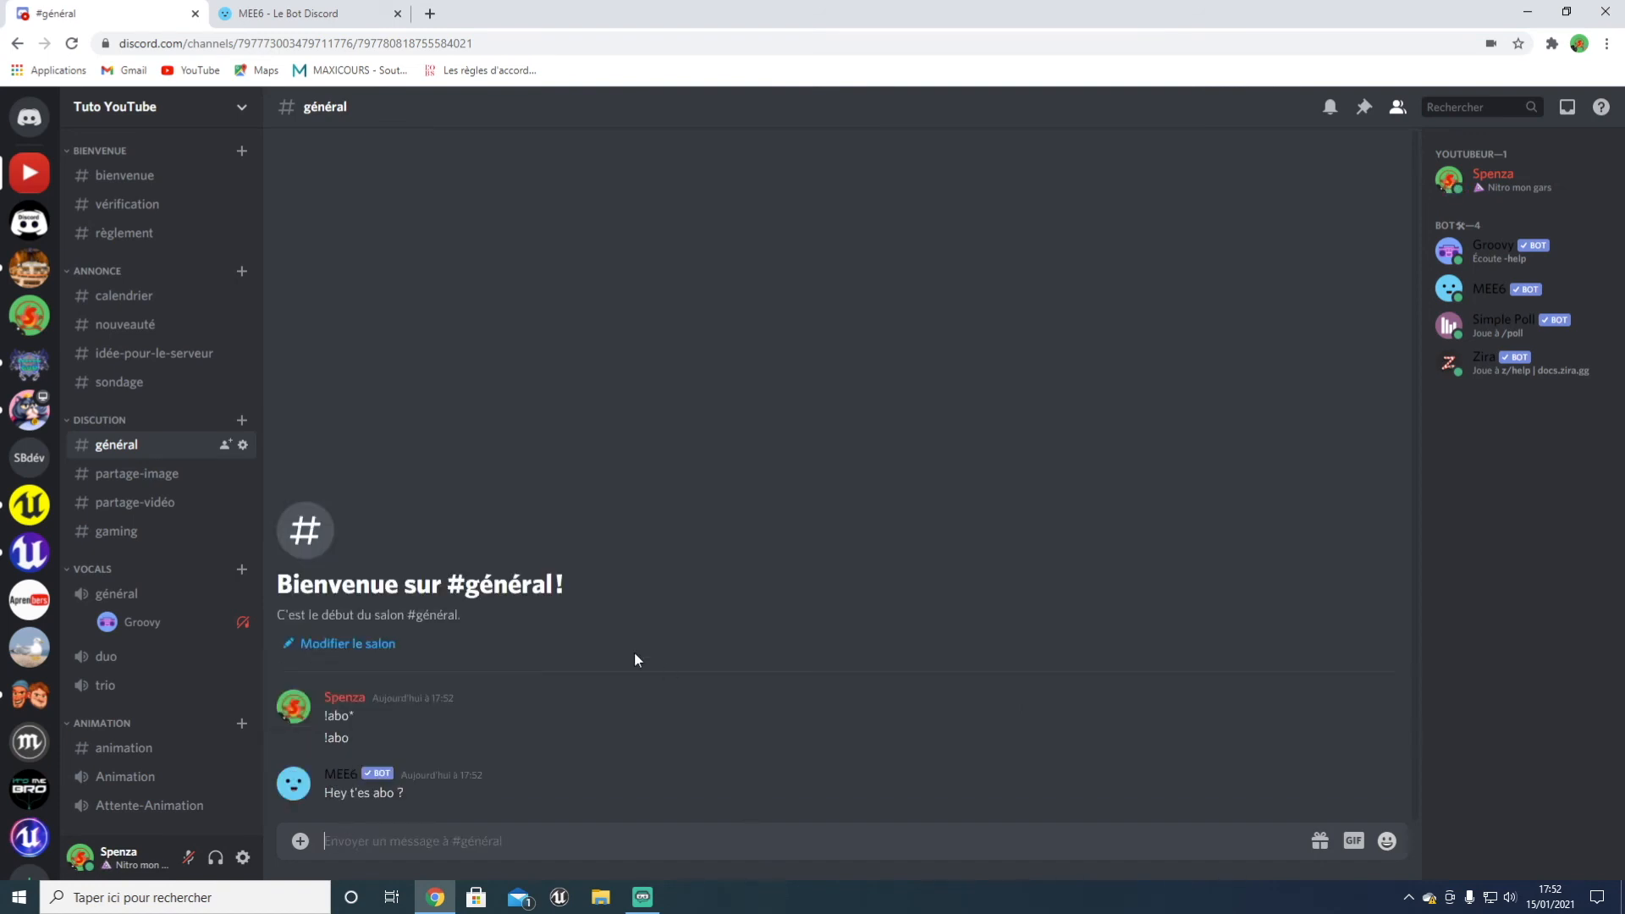
# Step: Switch to the MEE6 dashboard, examine the !abo command's role, channel and cooldown settings, and close the editor without changes
pyautogui.click(271, 11)
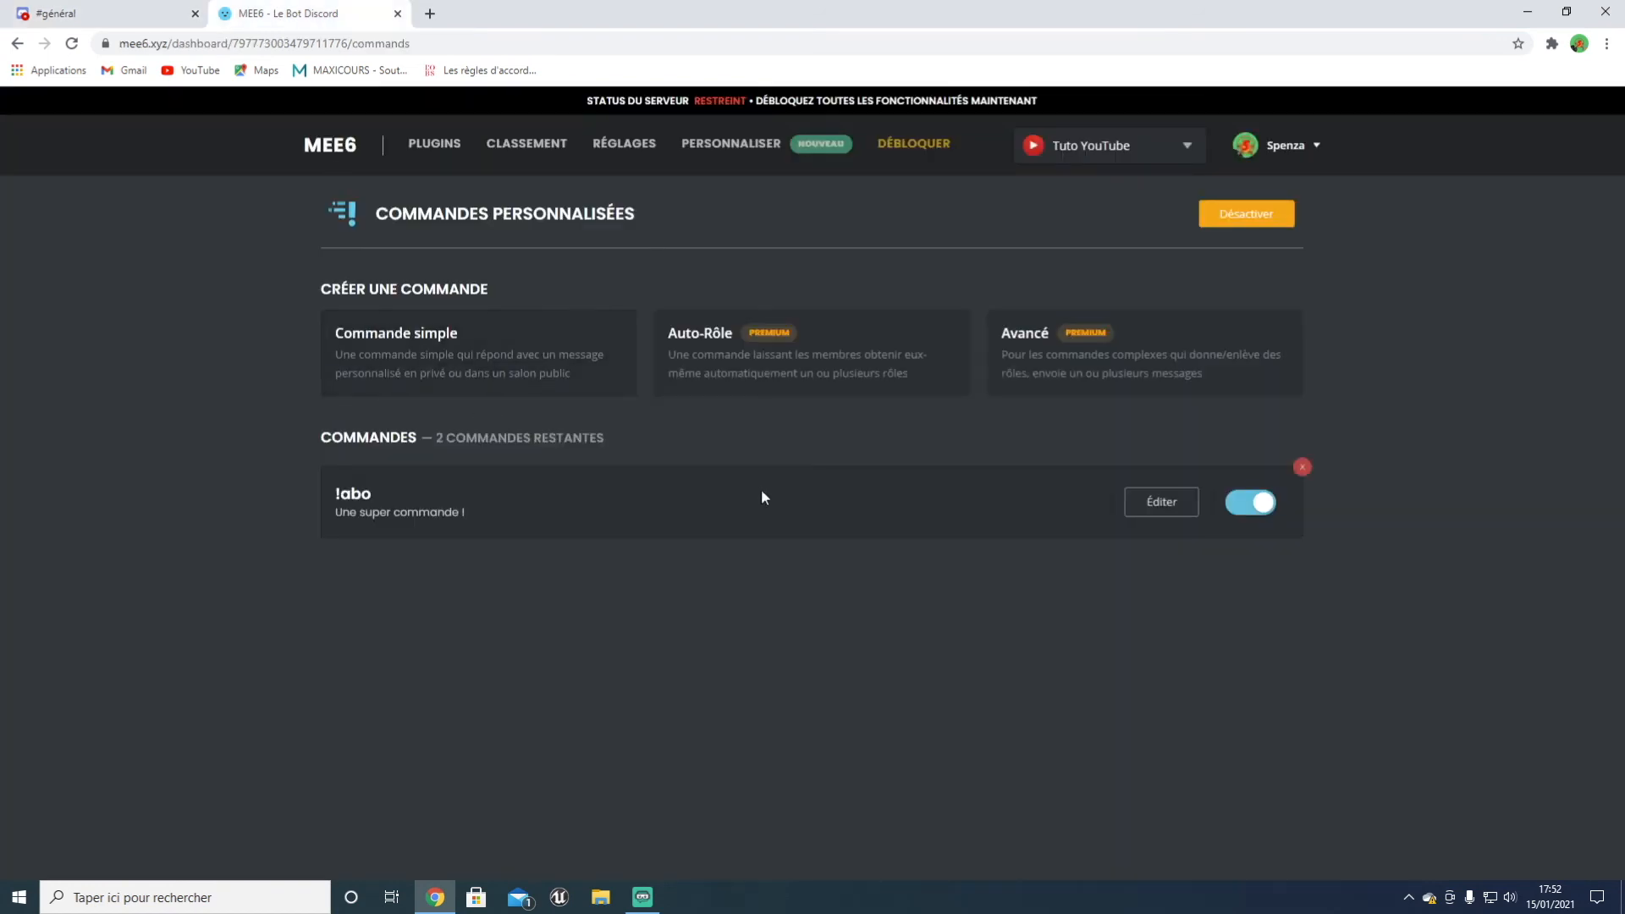
pyautogui.click(1161, 502)
pyautogui.scroll(-4, 901, 611)
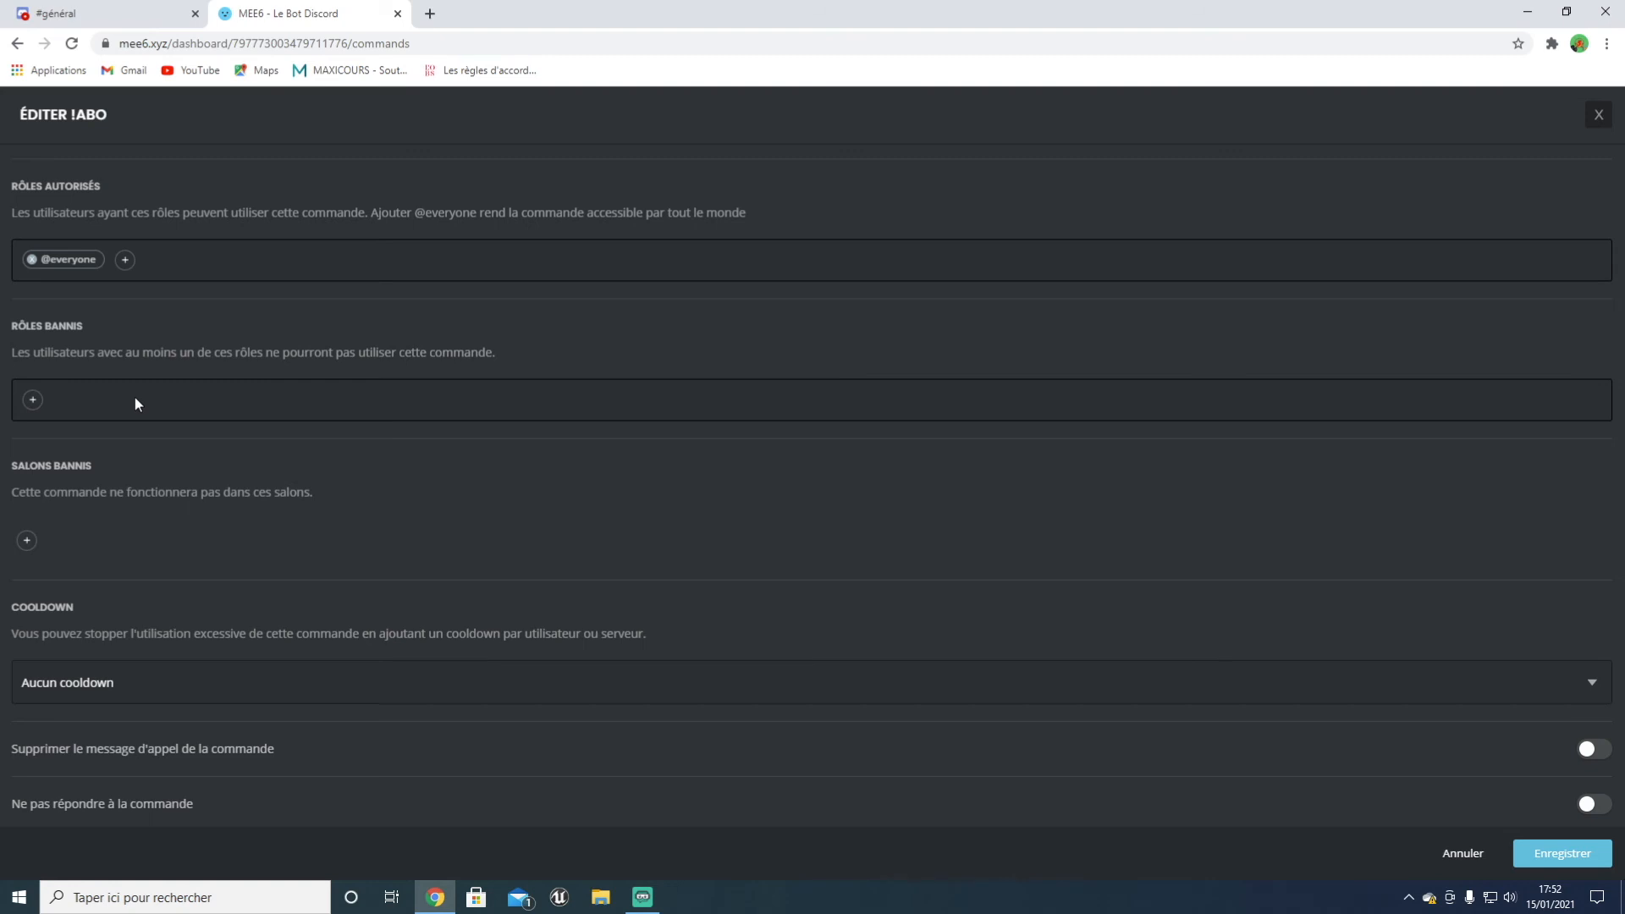
pyautogui.scroll(5, 1120, 516)
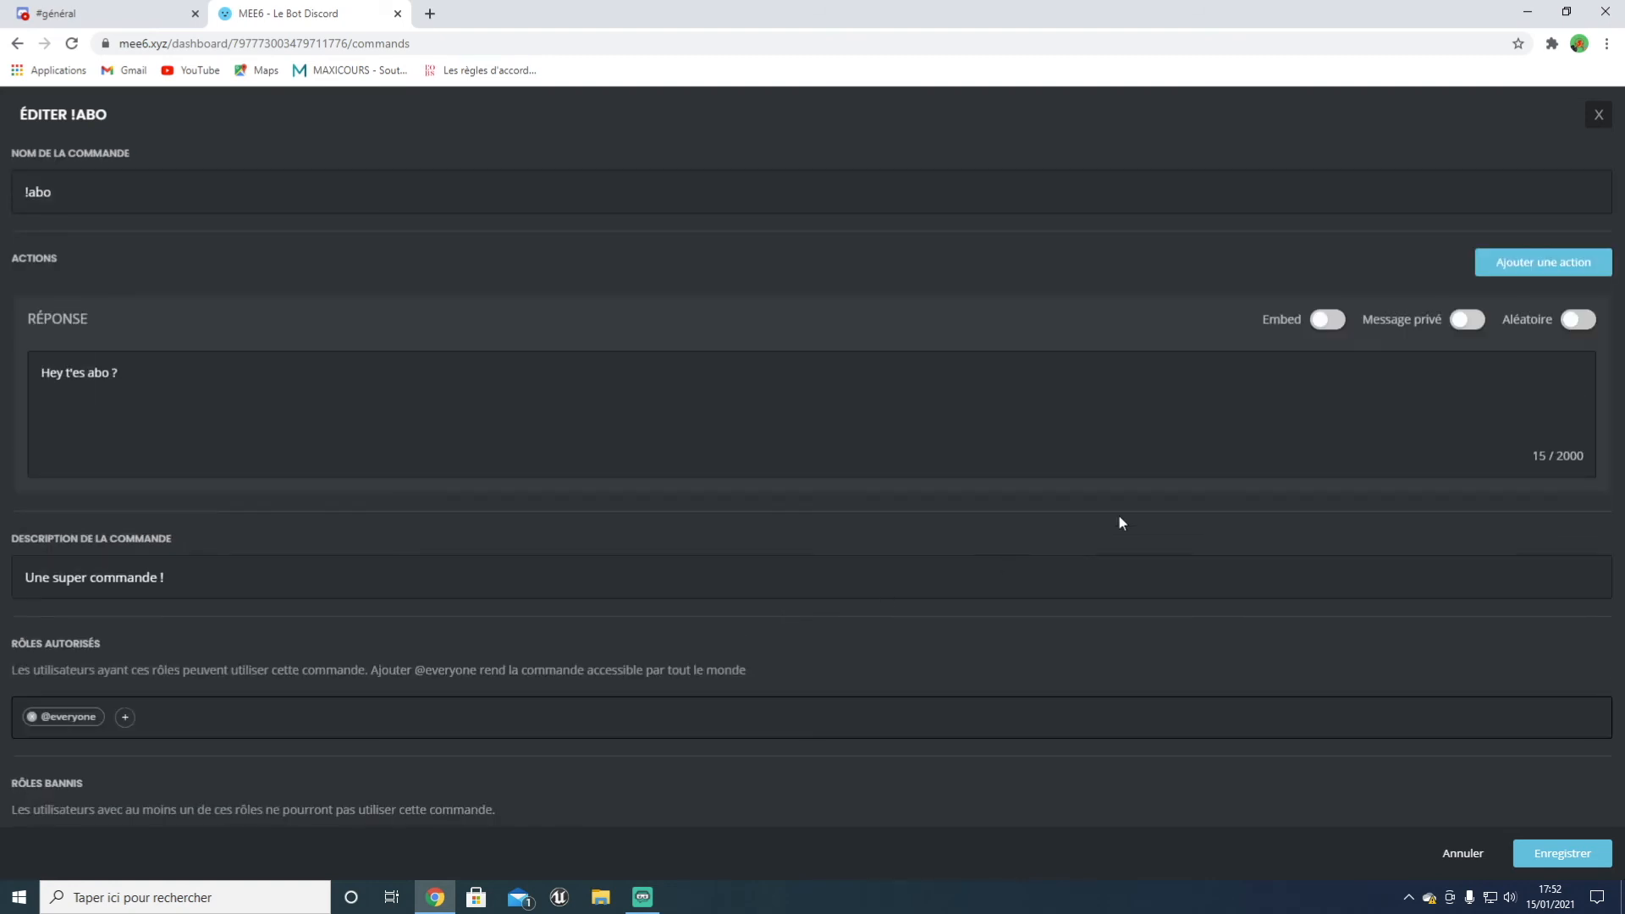
pyautogui.click(1598, 116)
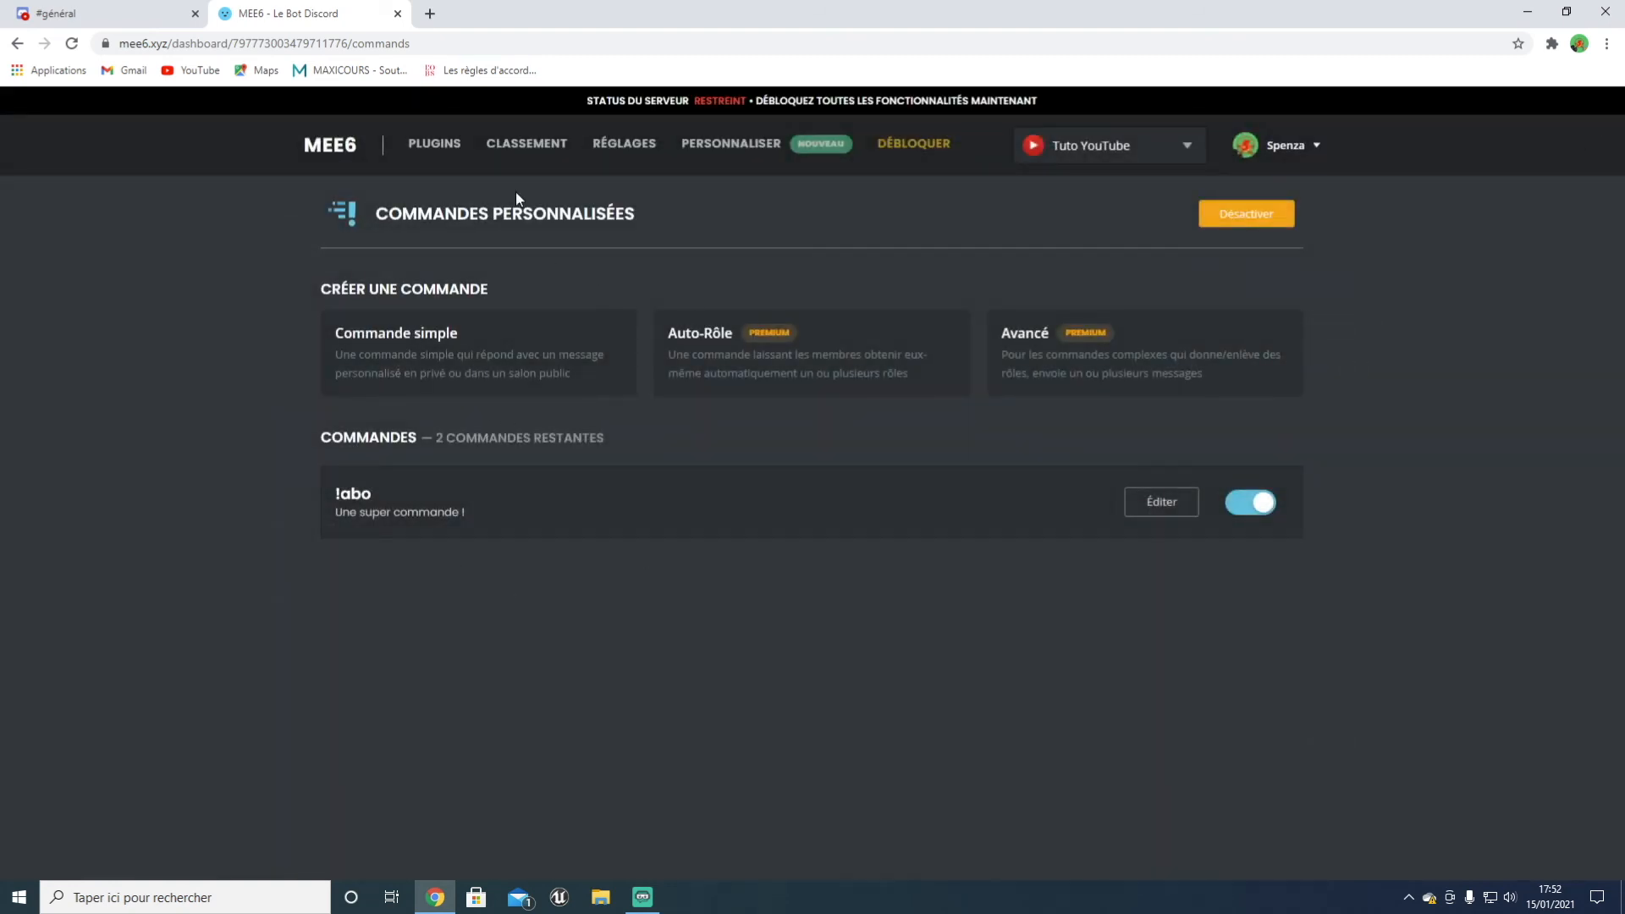
# Step: Open the Niveaux plugin and examine its level-up announcement message and channel options, keeping Salon actuel selected
pyautogui.click(433, 159)
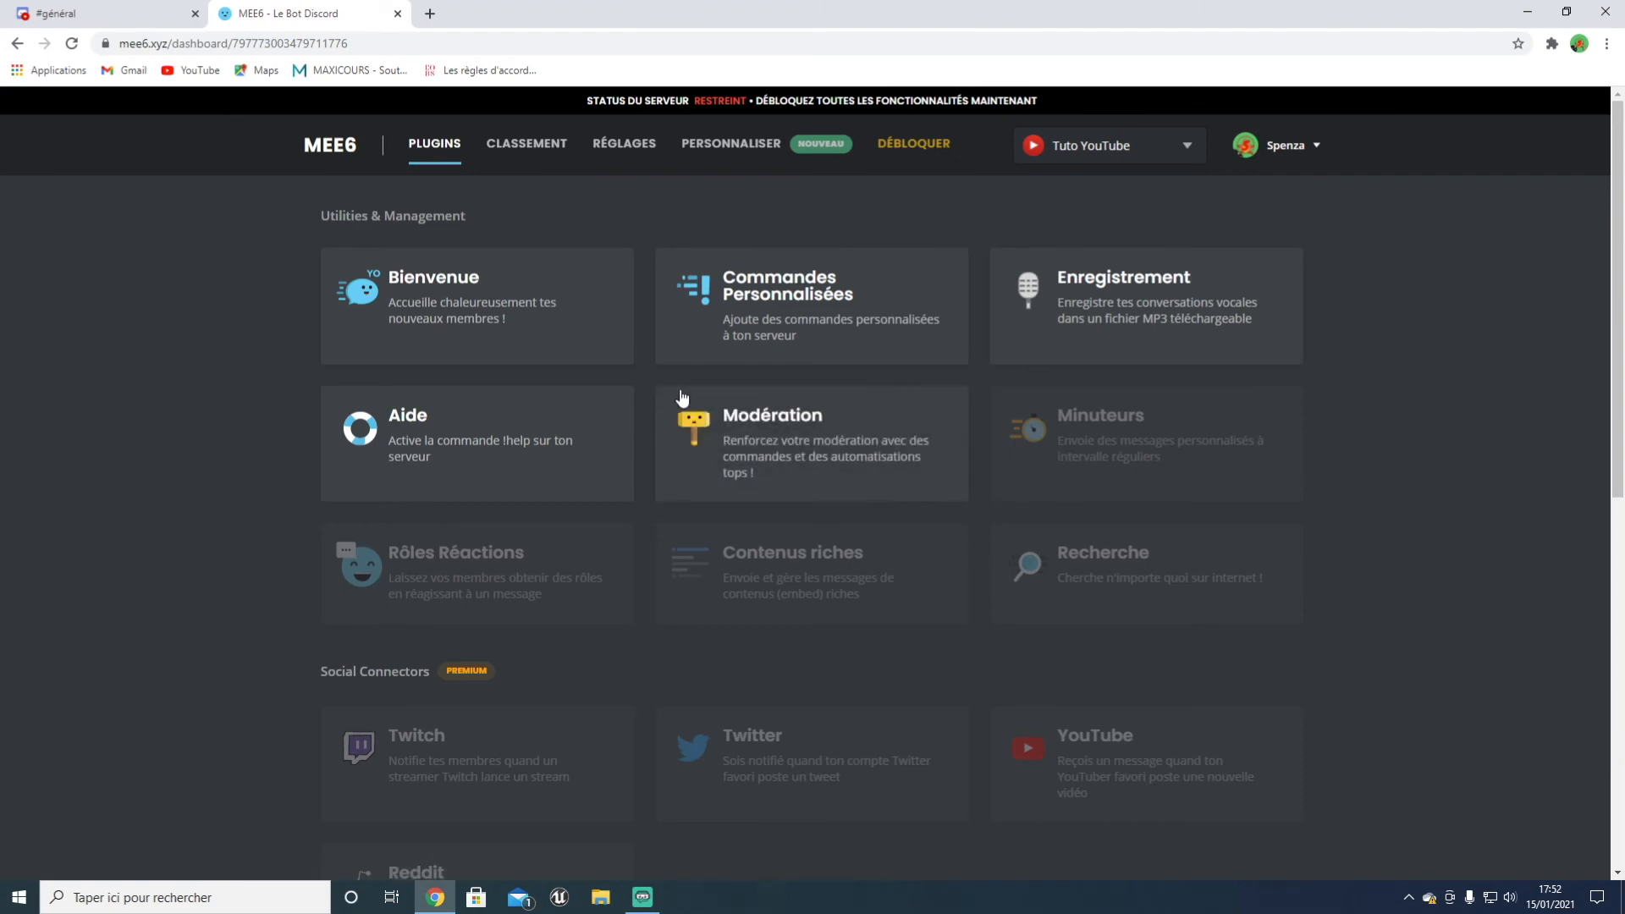
pyautogui.scroll(-9, 681, 396)
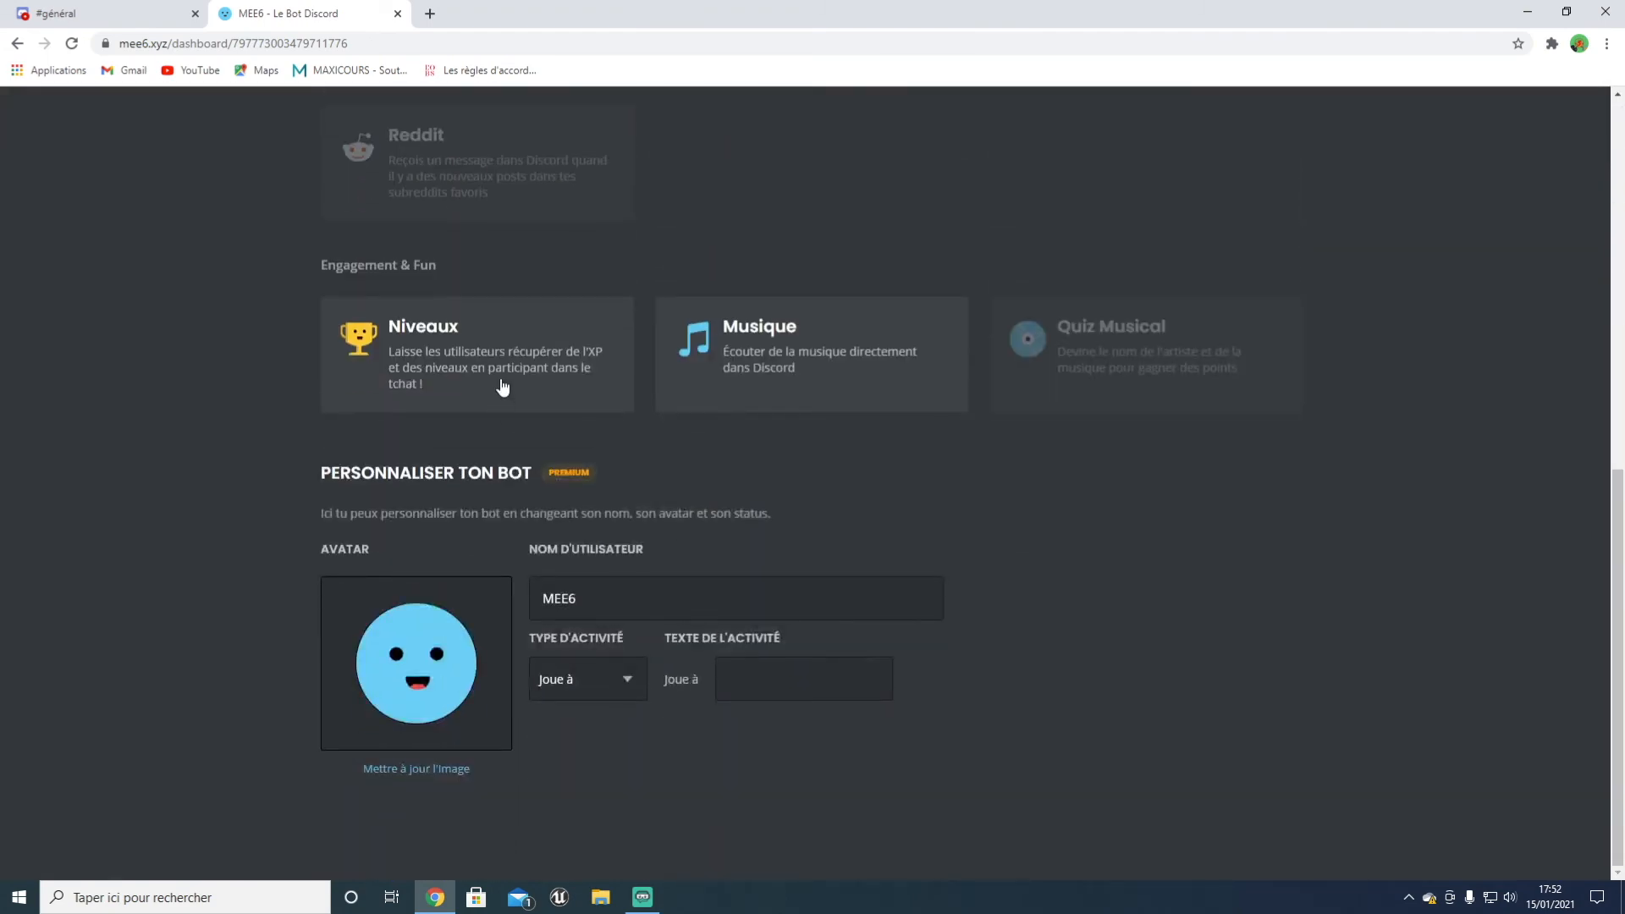
pyautogui.click(503, 387)
pyautogui.scroll(-1, 409, 362)
pyautogui.click(459, 318)
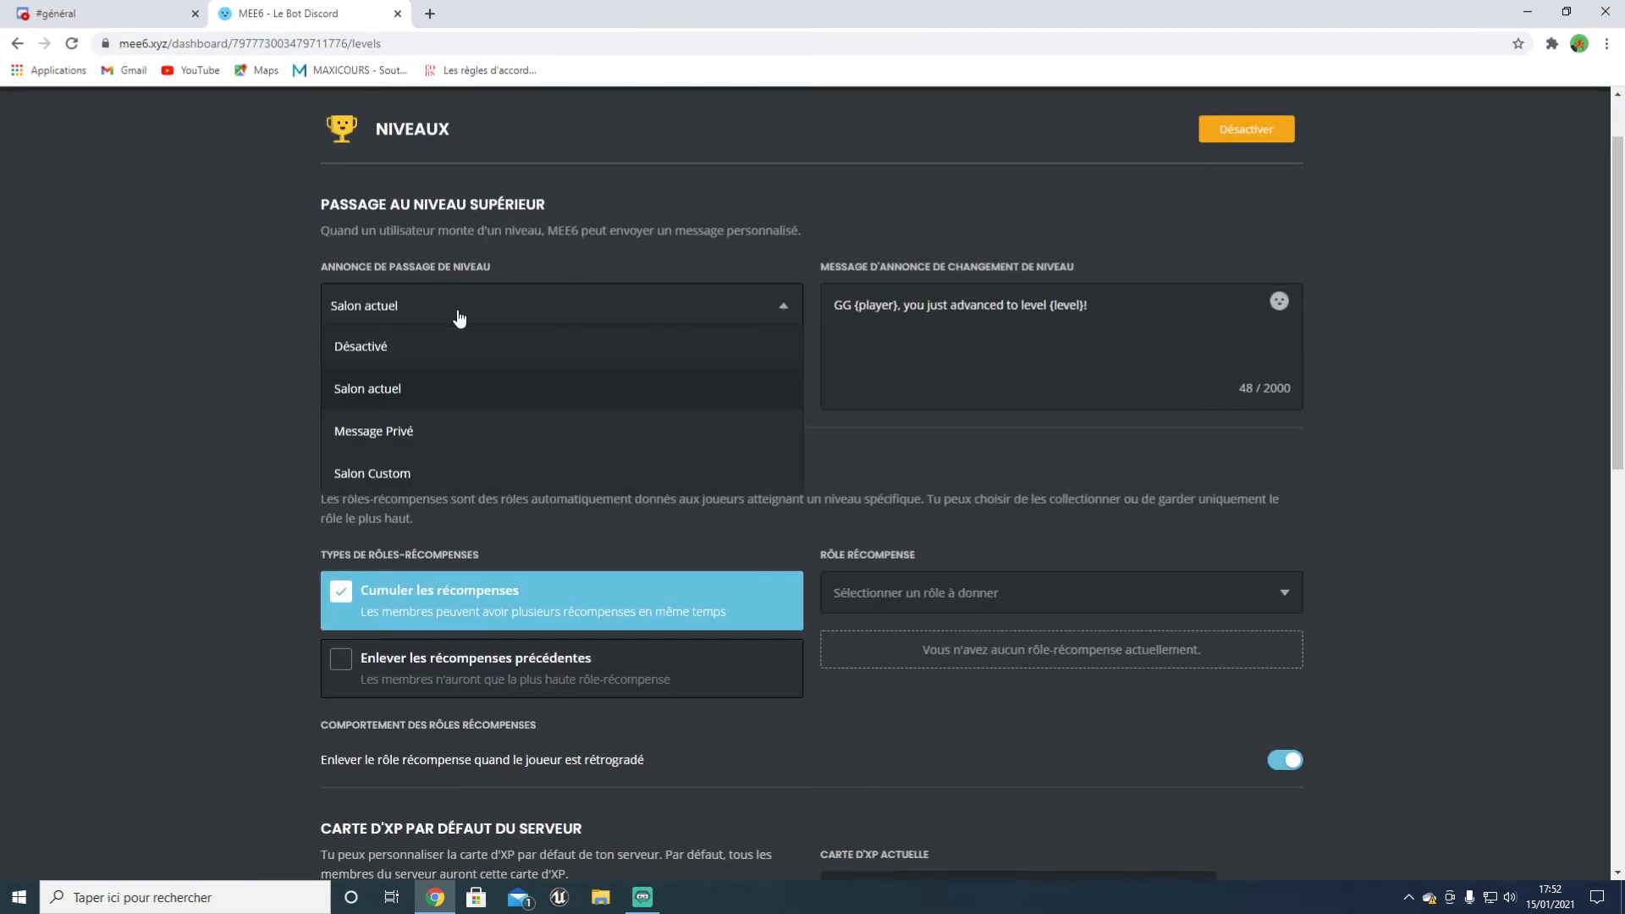
pyautogui.click(432, 380)
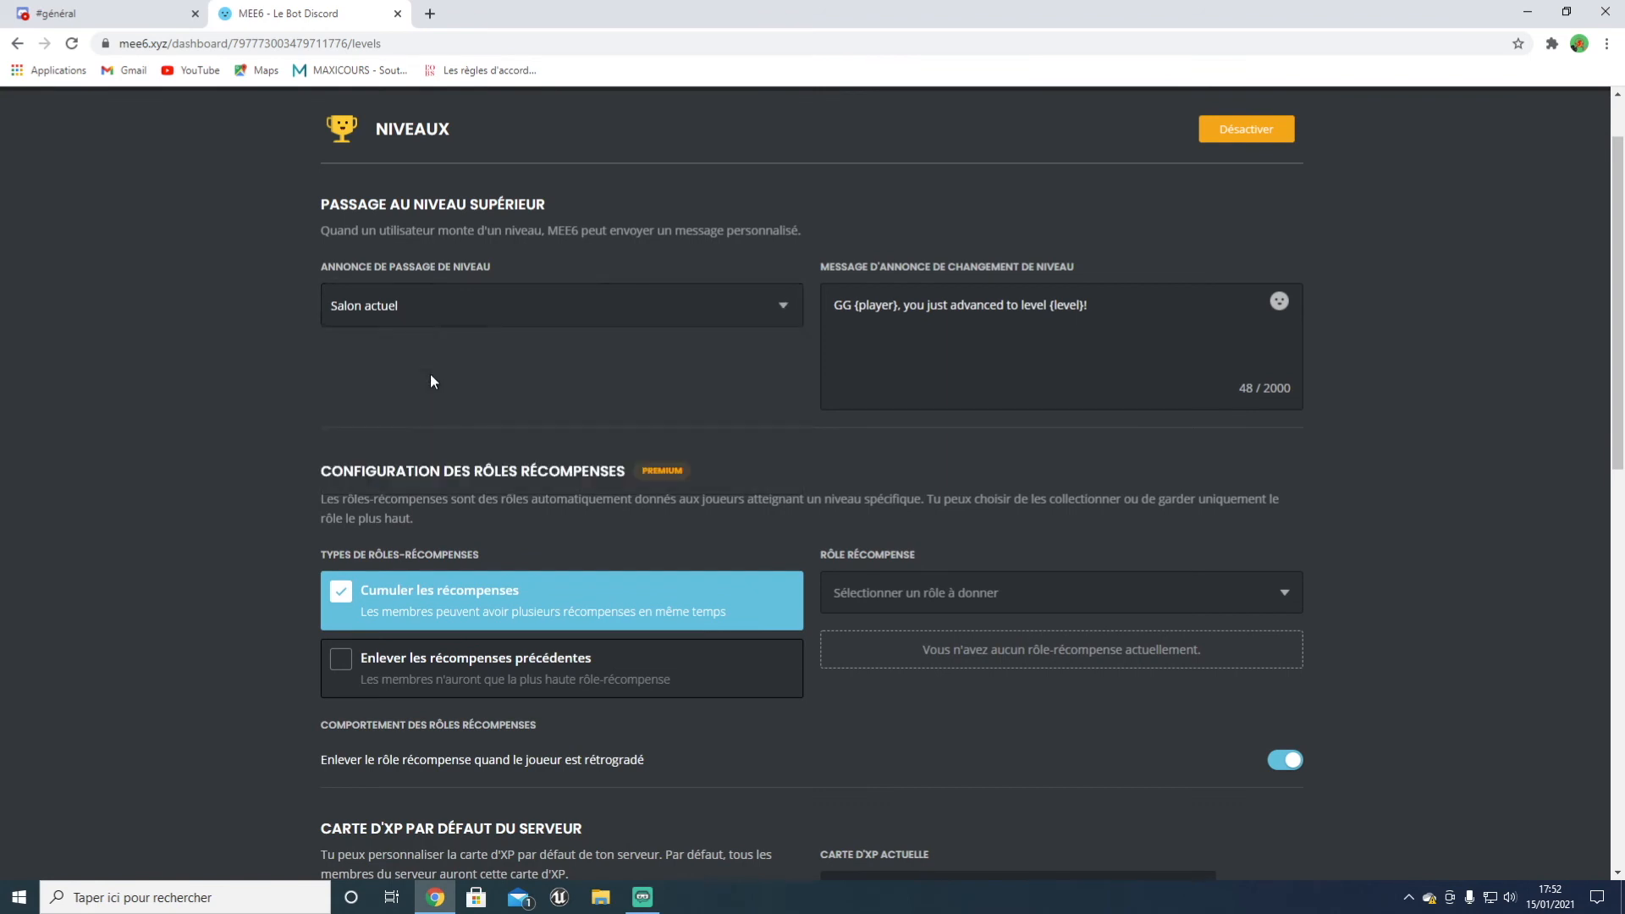
pyautogui.click(368, 325)
pyautogui.click(396, 305)
pyautogui.moveTo(925, 298); pyautogui.dragTo(1079, 303)
pyautogui.click(1132, 345)
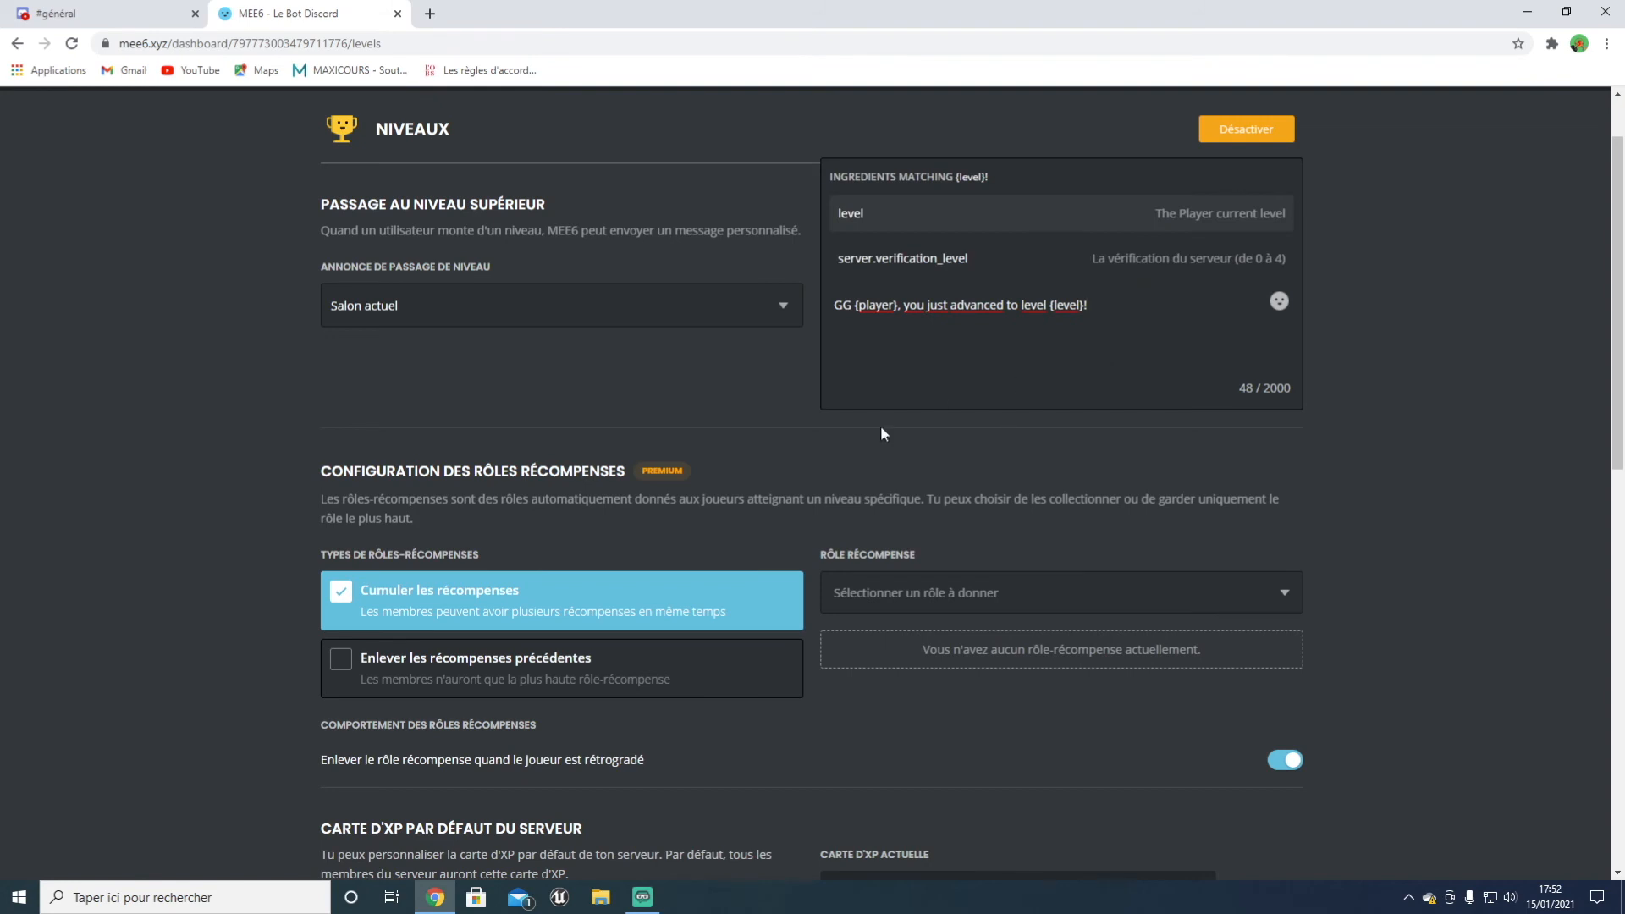
# Step: Examine the Niveaux reward roles, XP card, XP rate, excluded roles and channels, and level commands
pyautogui.click(538, 480)
pyautogui.scroll(-2, 393, 460)
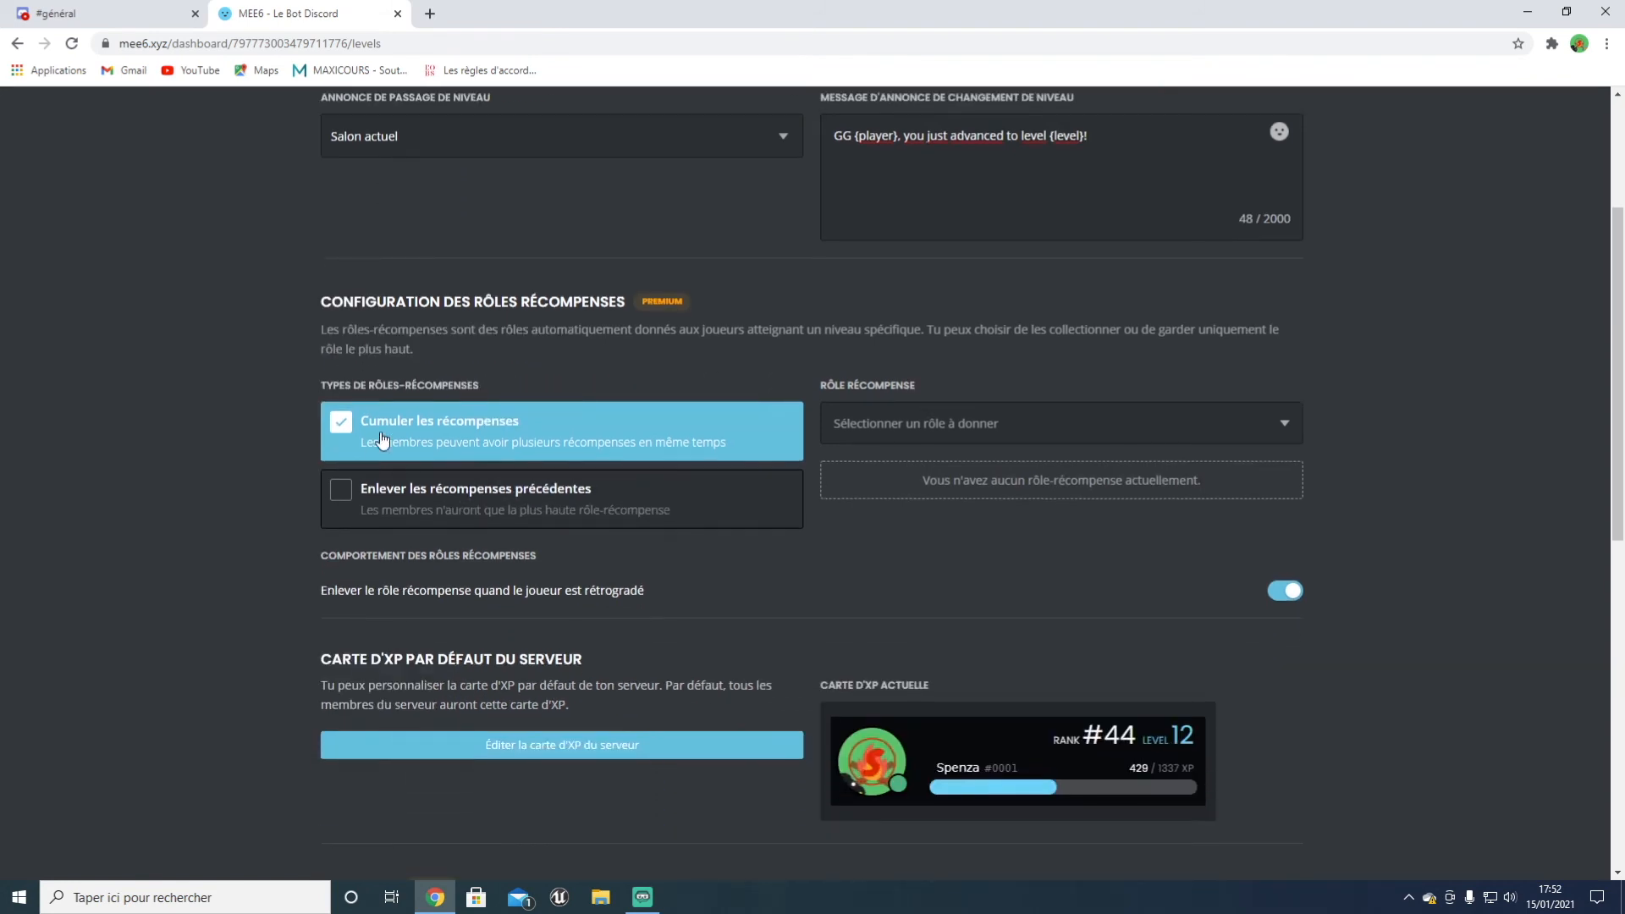
pyautogui.click(996, 416)
pyautogui.click(959, 418)
pyautogui.scroll(-5, 667, 709)
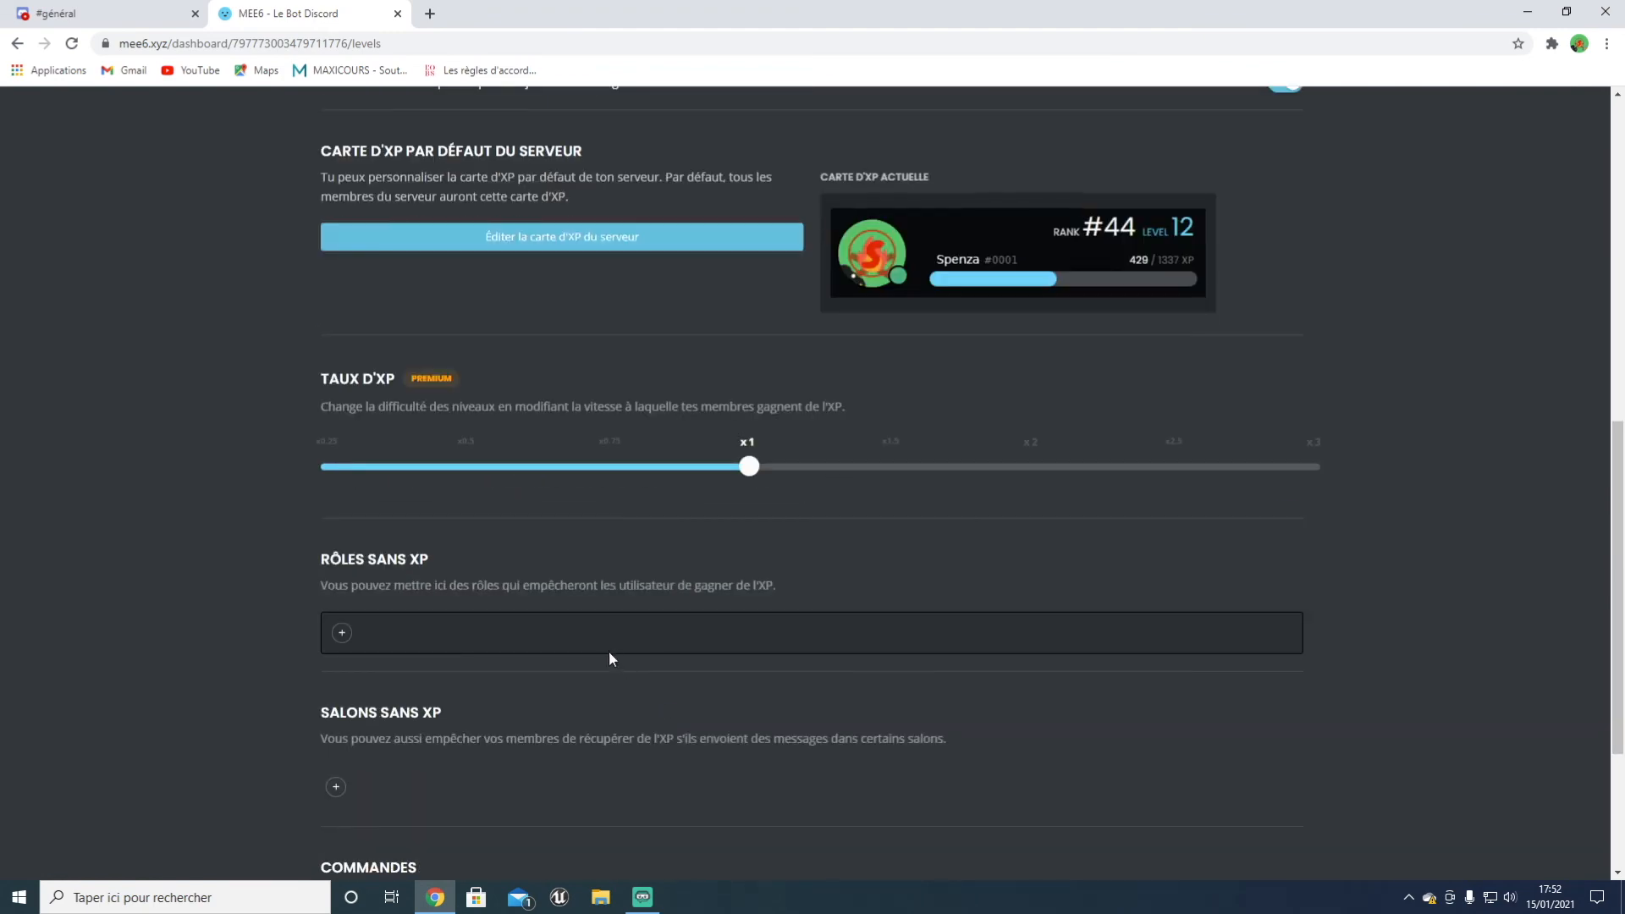
pyautogui.scroll(-3, 593, 630)
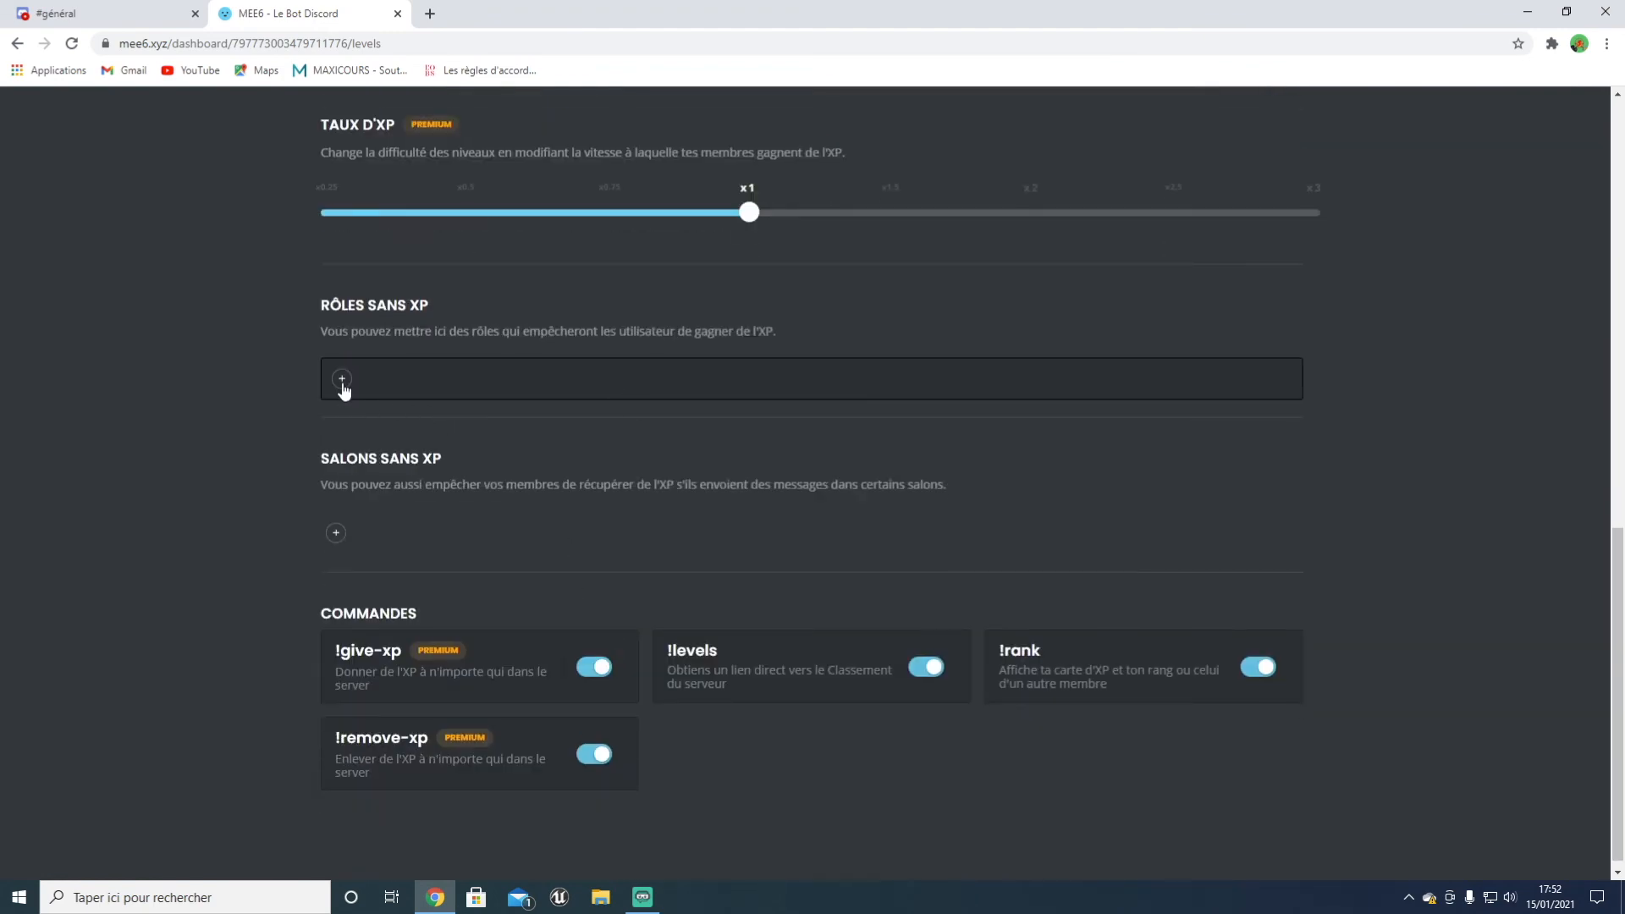
pyautogui.scroll(-2, 611, 575)
pyautogui.scroll(12, 554, 711)
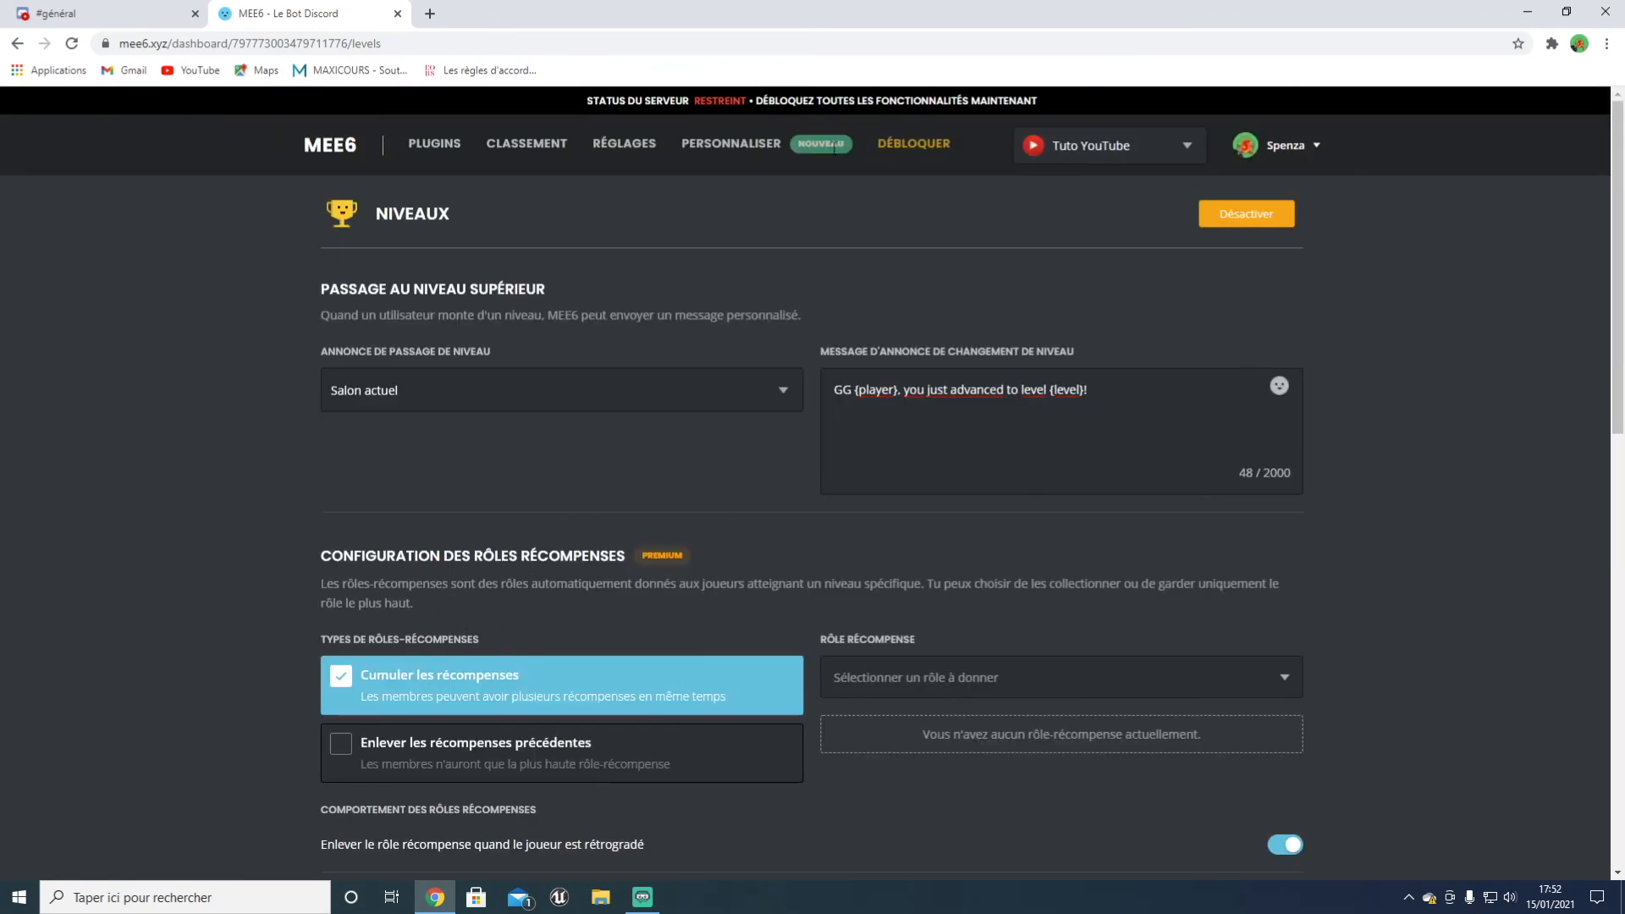
# Step: Return to the plugin overview and open the Musique plugin to view its commands
pyautogui.click(434, 143)
pyautogui.scroll(-8, 761, 524)
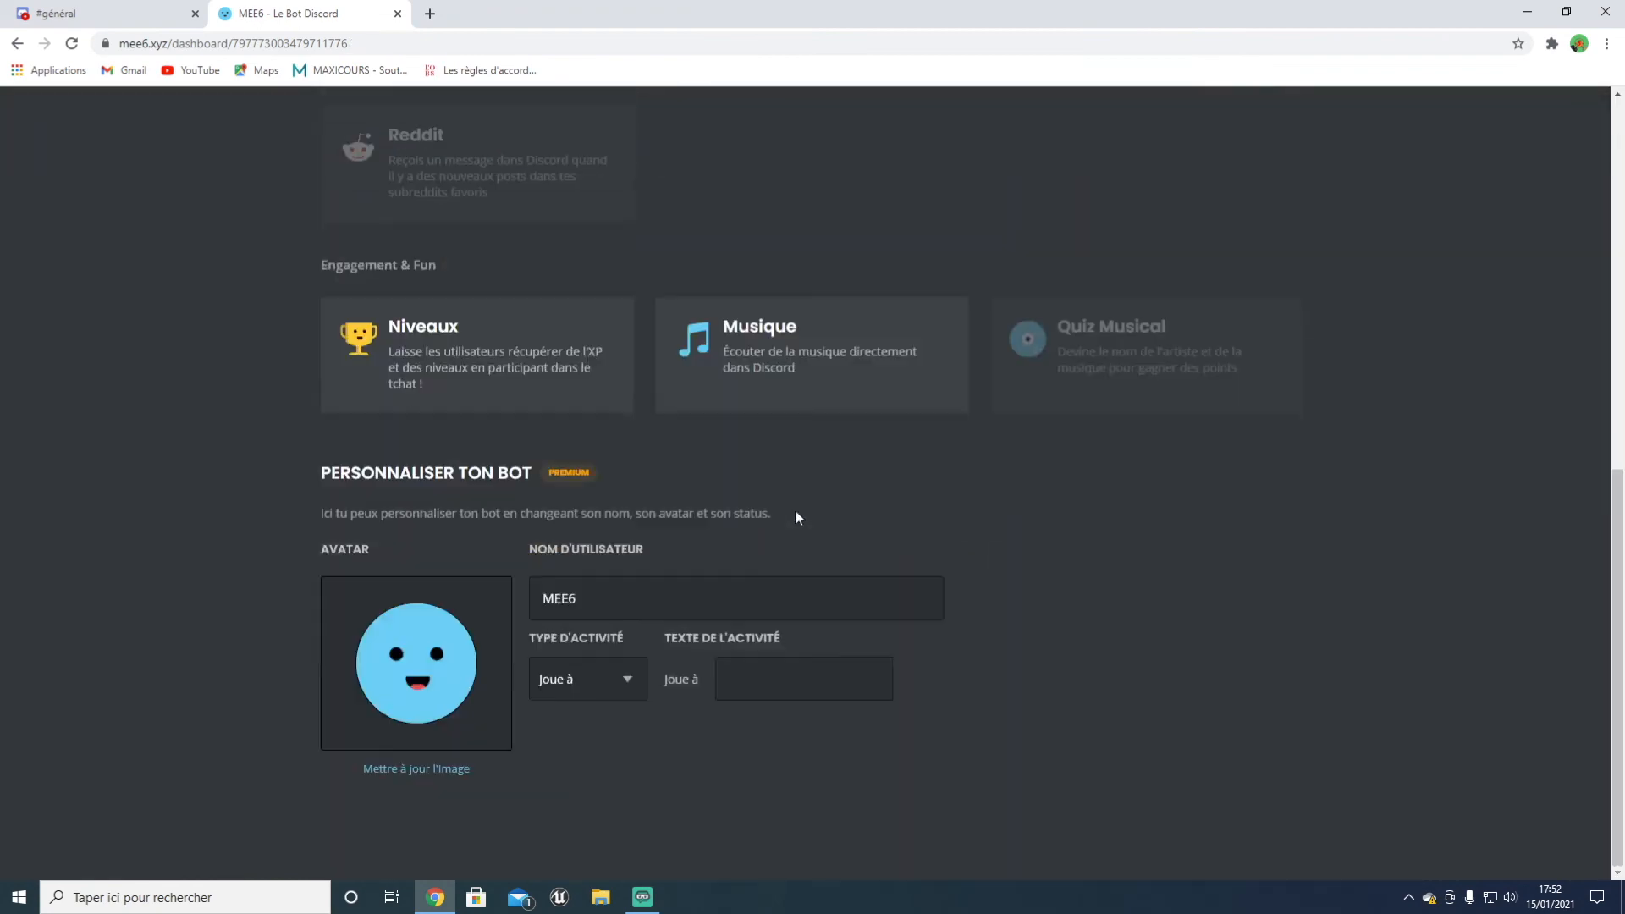
pyautogui.click(890, 360)
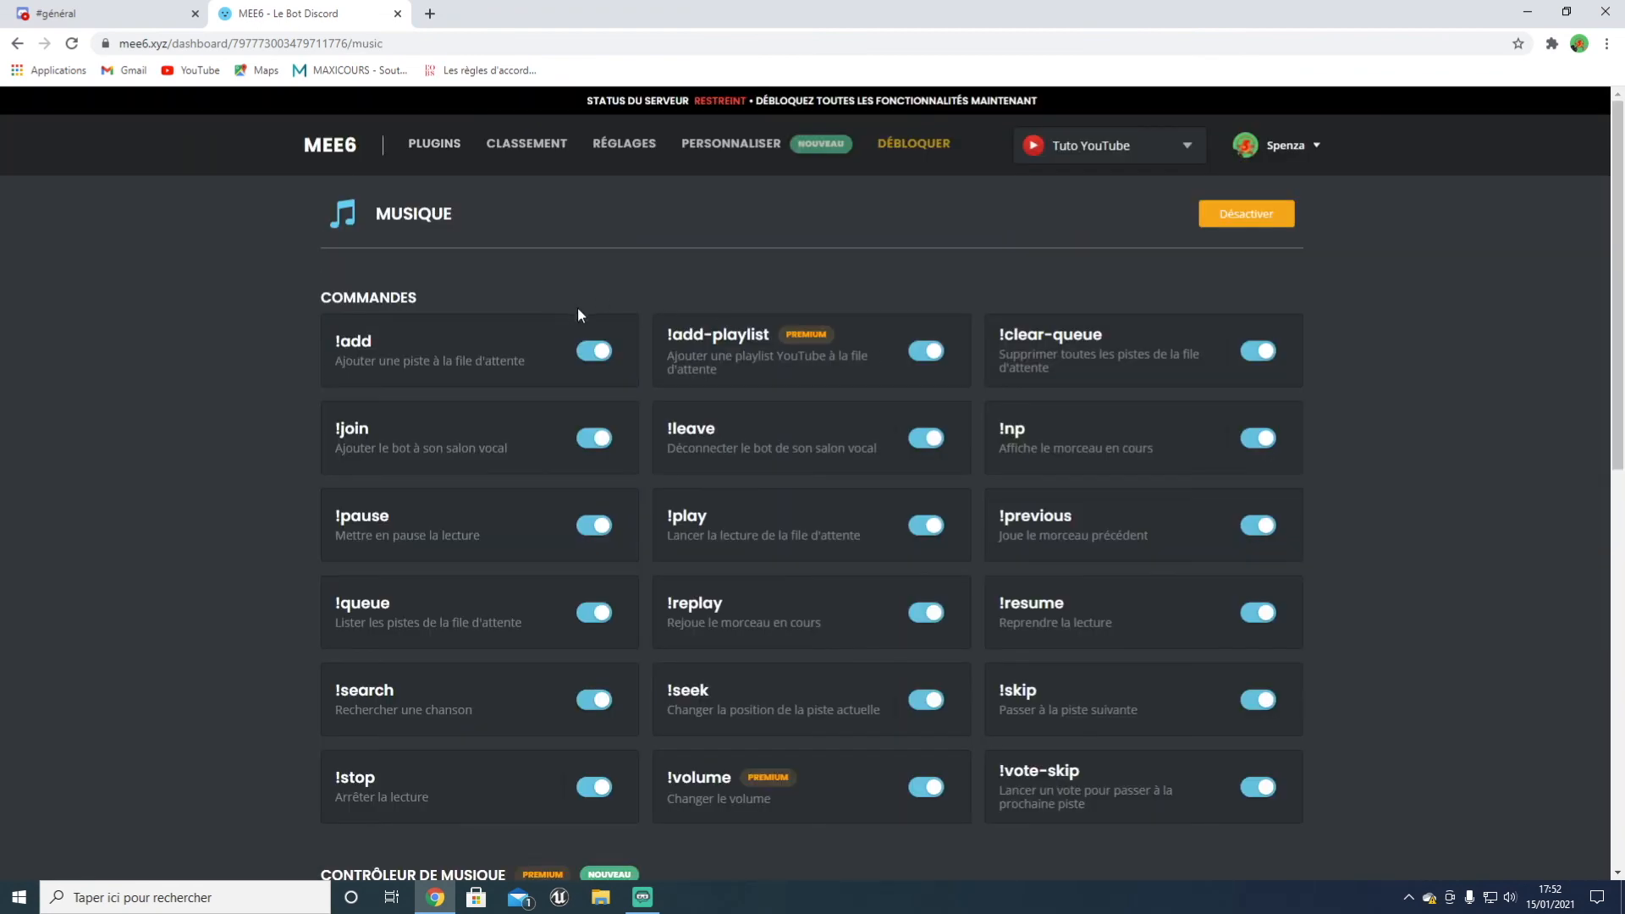
# Step: Deactivate the currently open plugin and activate the Modération plugin from the overview
pyautogui.click(1227, 219)
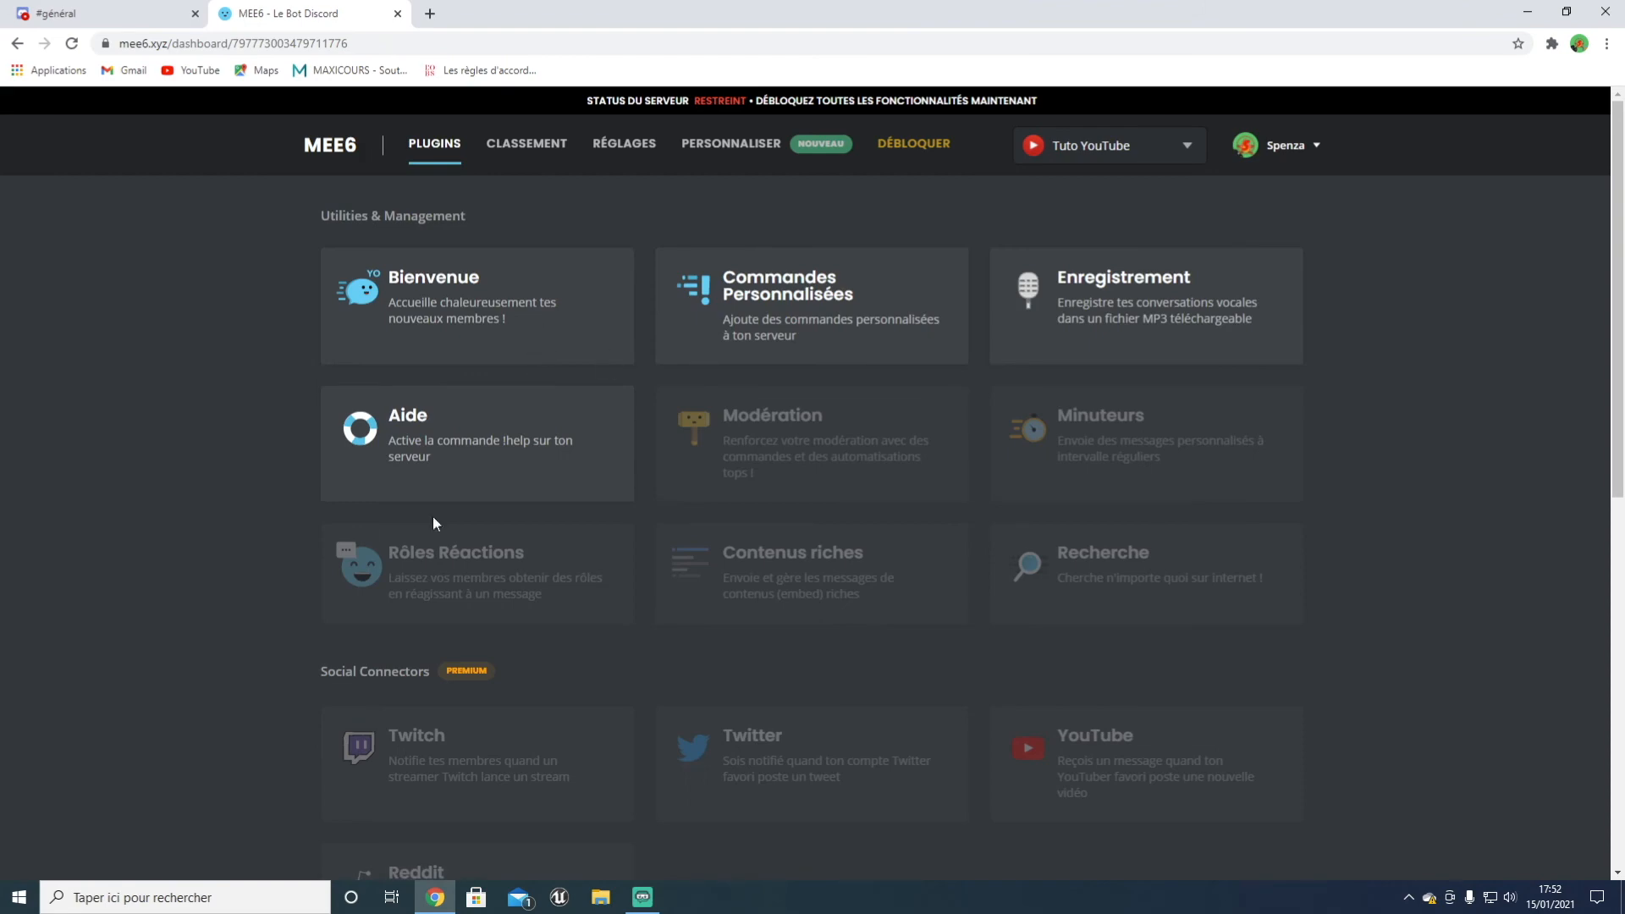
pyautogui.scroll(-7, 668, 562)
pyautogui.scroll(5, 665, 563)
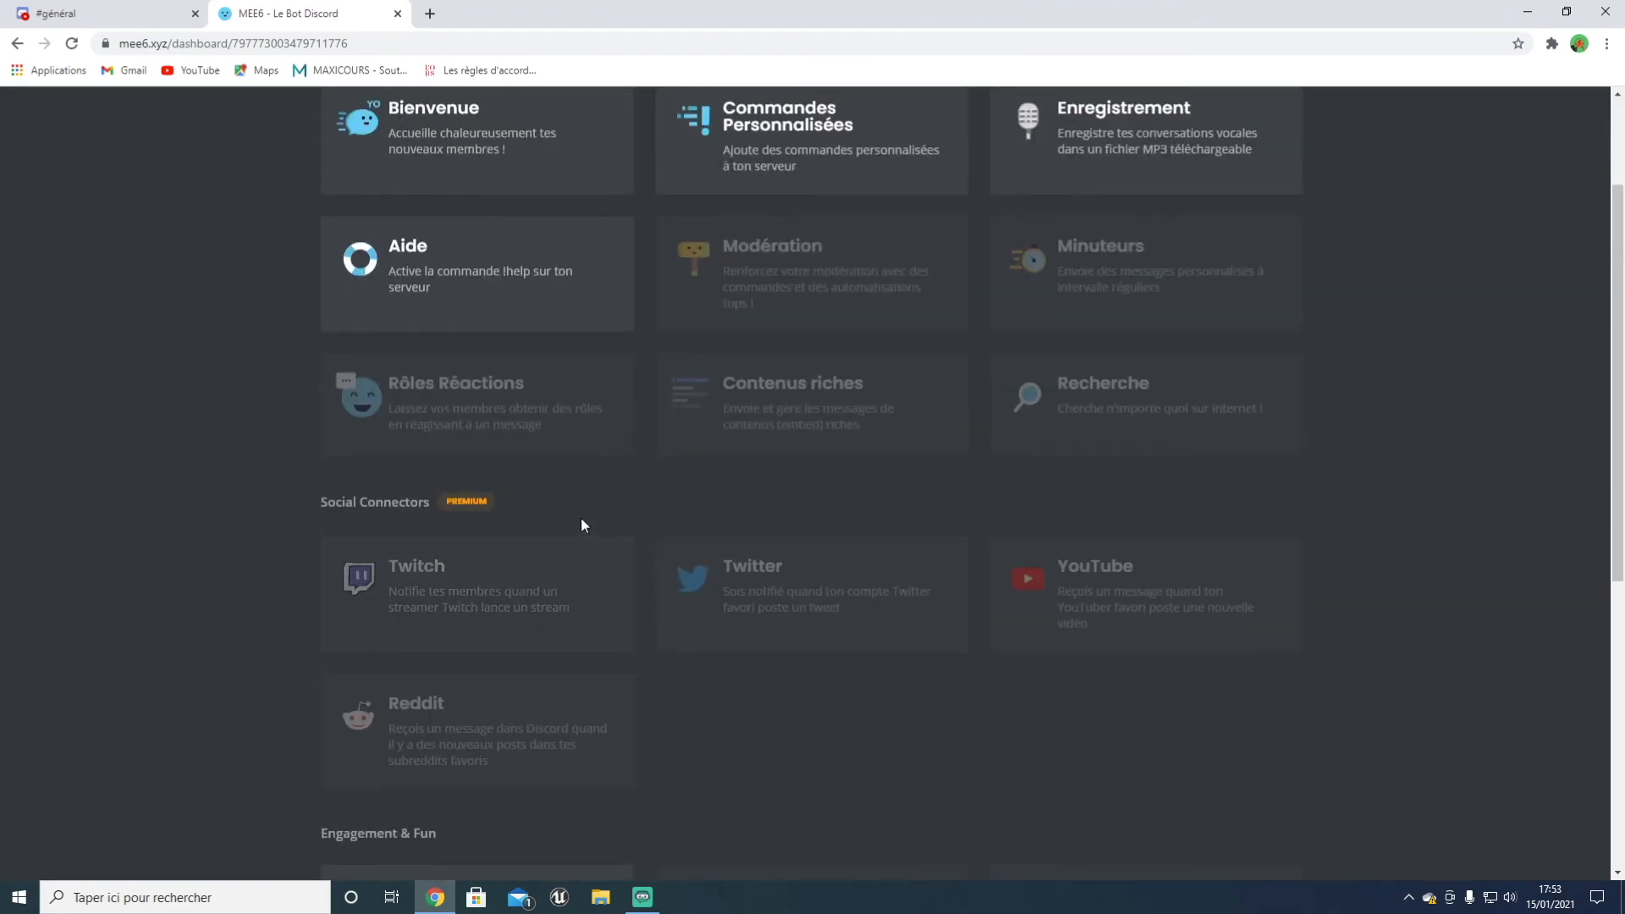
pyautogui.scroll(2, 561, 445)
pyautogui.click(759, 429)
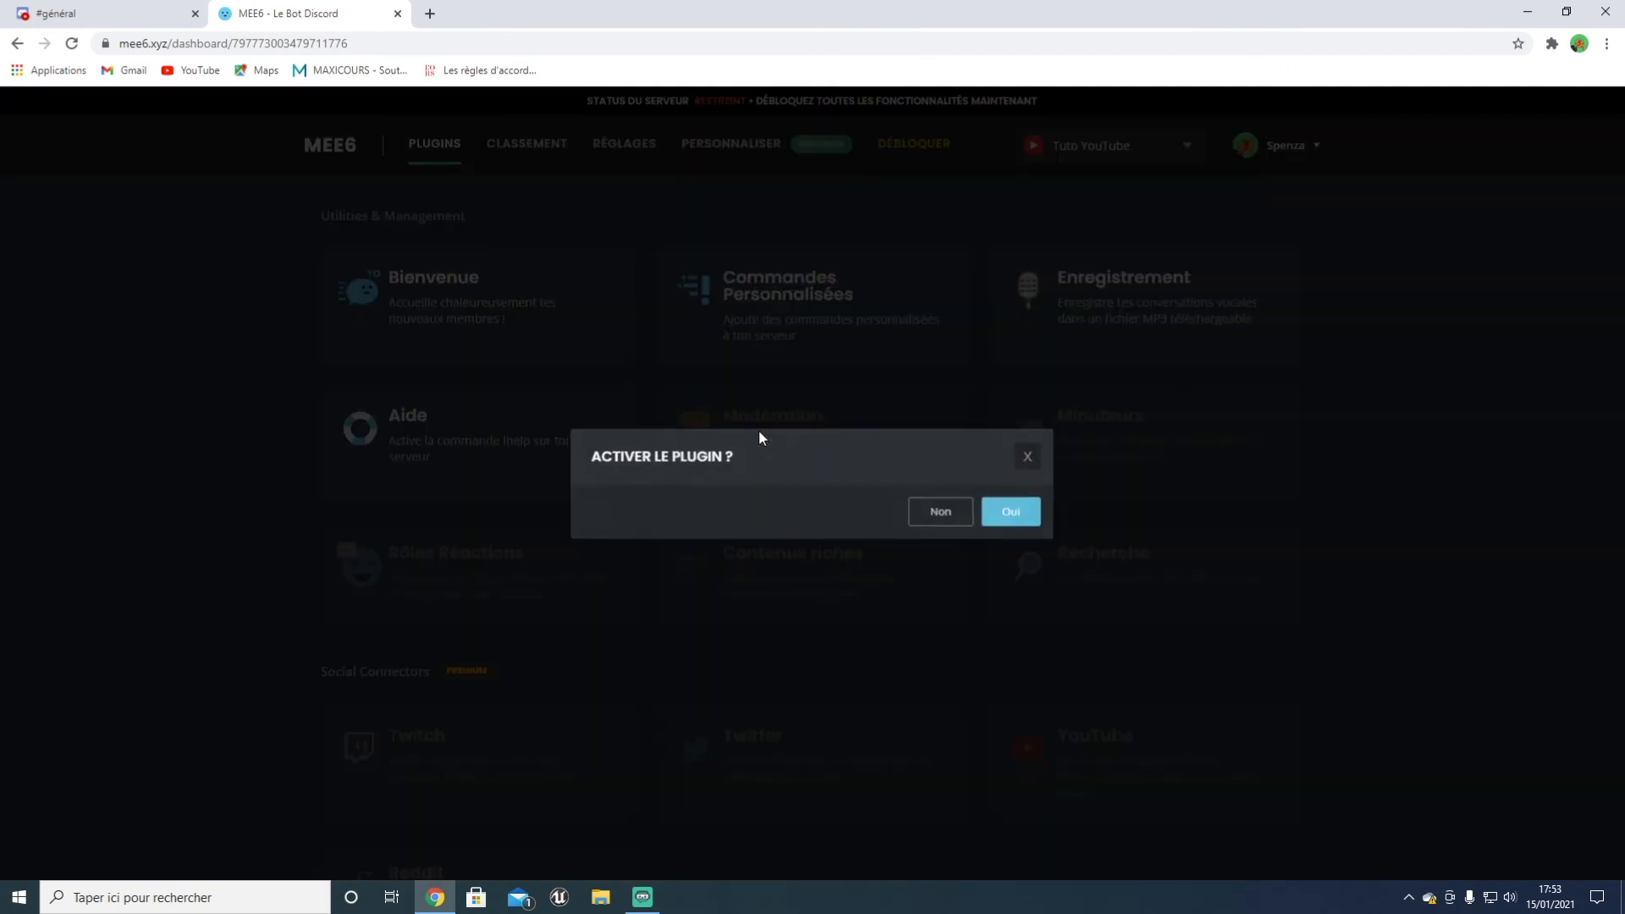
pyautogui.click(1010, 509)
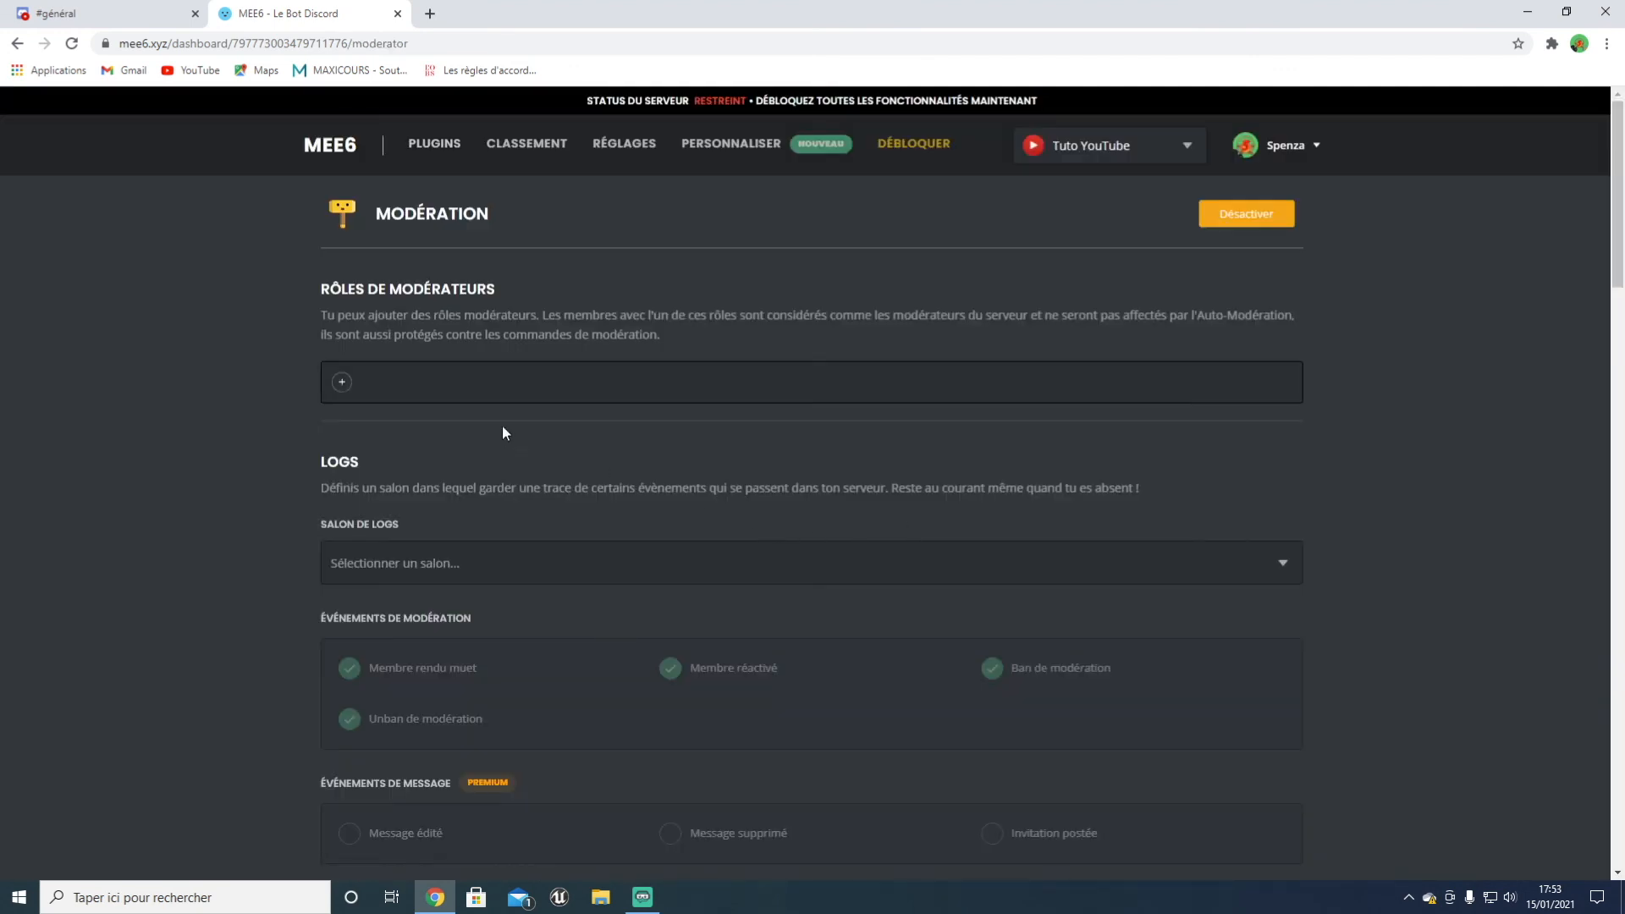
# Step: Add Youtubeur, Administrateur and Modérateur as moderator roles in the Modération plugin
pyautogui.click(341, 384)
pyautogui.click(368, 616)
pyautogui.click(433, 382)
pyautogui.click(377, 618)
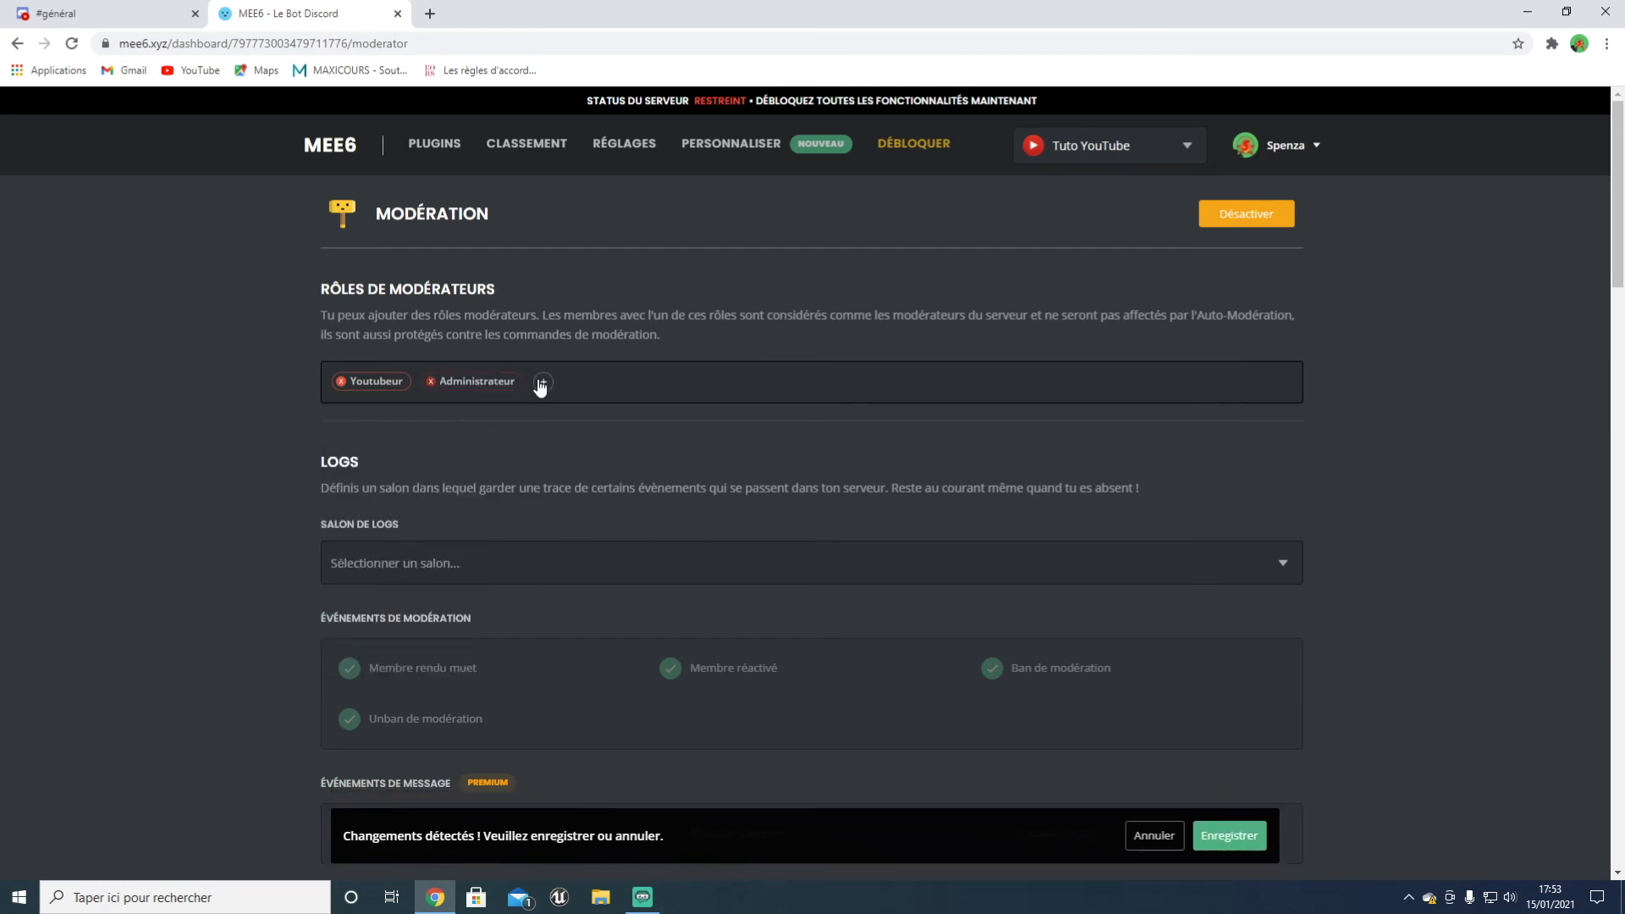
pyautogui.click(537, 382)
pyautogui.scroll(-2, 558, 545)
pyautogui.click(532, 533)
pyautogui.scroll(-2, 514, 411)
# Step: Check which channels are available for the moderation logs and view the event options below
pyautogui.click(491, 406)
pyautogui.click(492, 410)
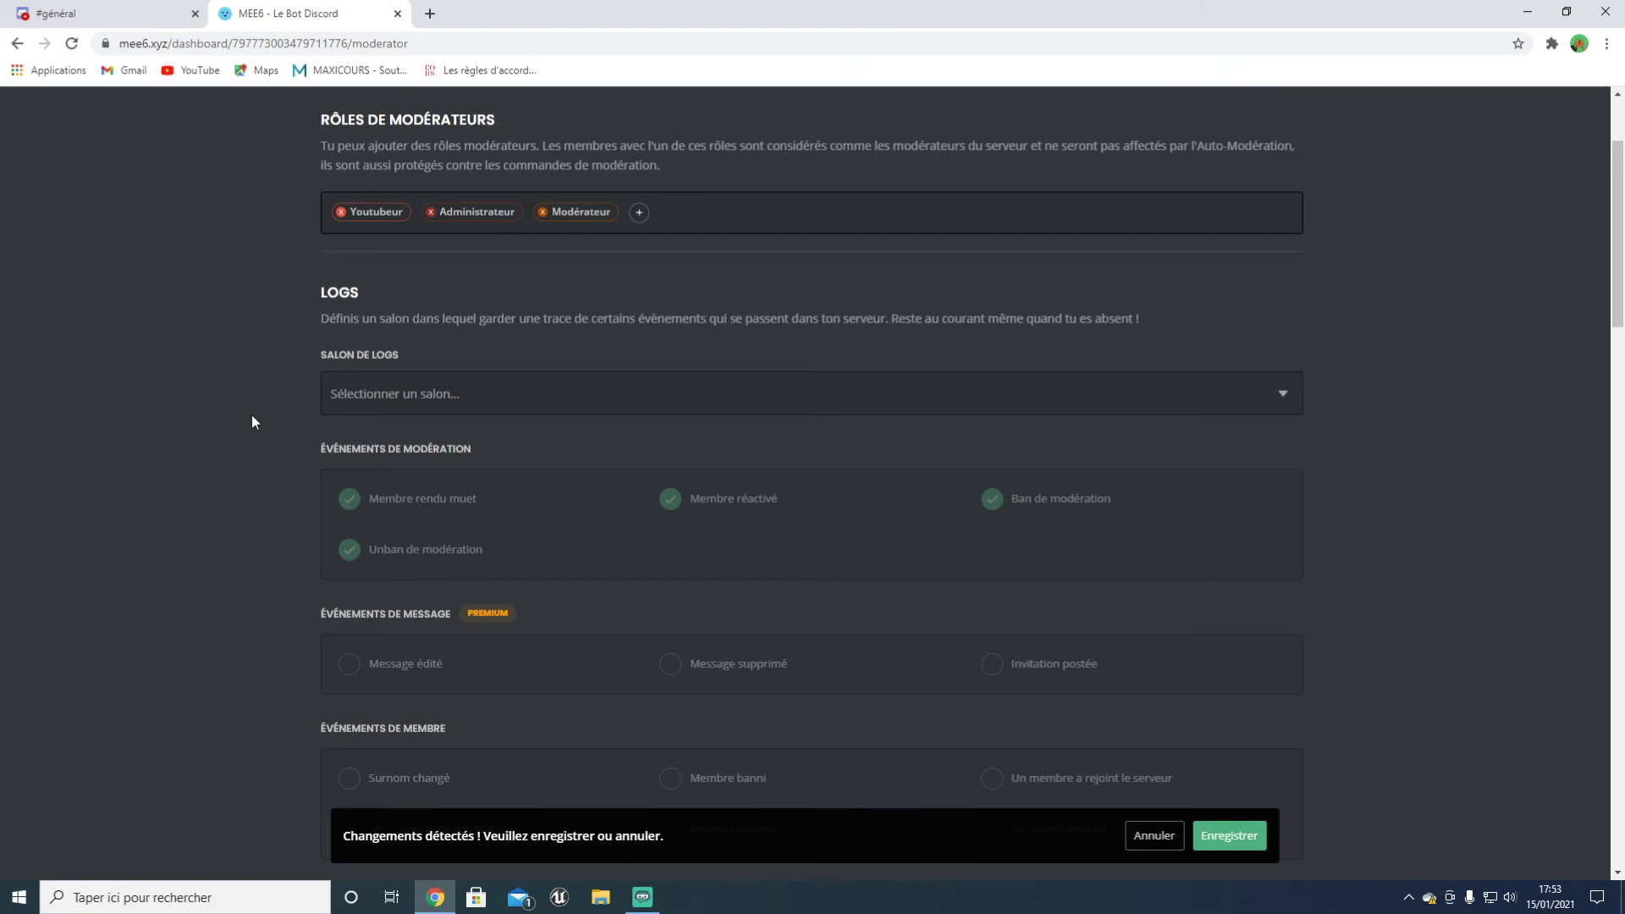
pyautogui.scroll(-3, 351, 409)
# Step: Switch to the Discord tab and create a private text channel named log in the STAFF category
pyautogui.click(117, 20)
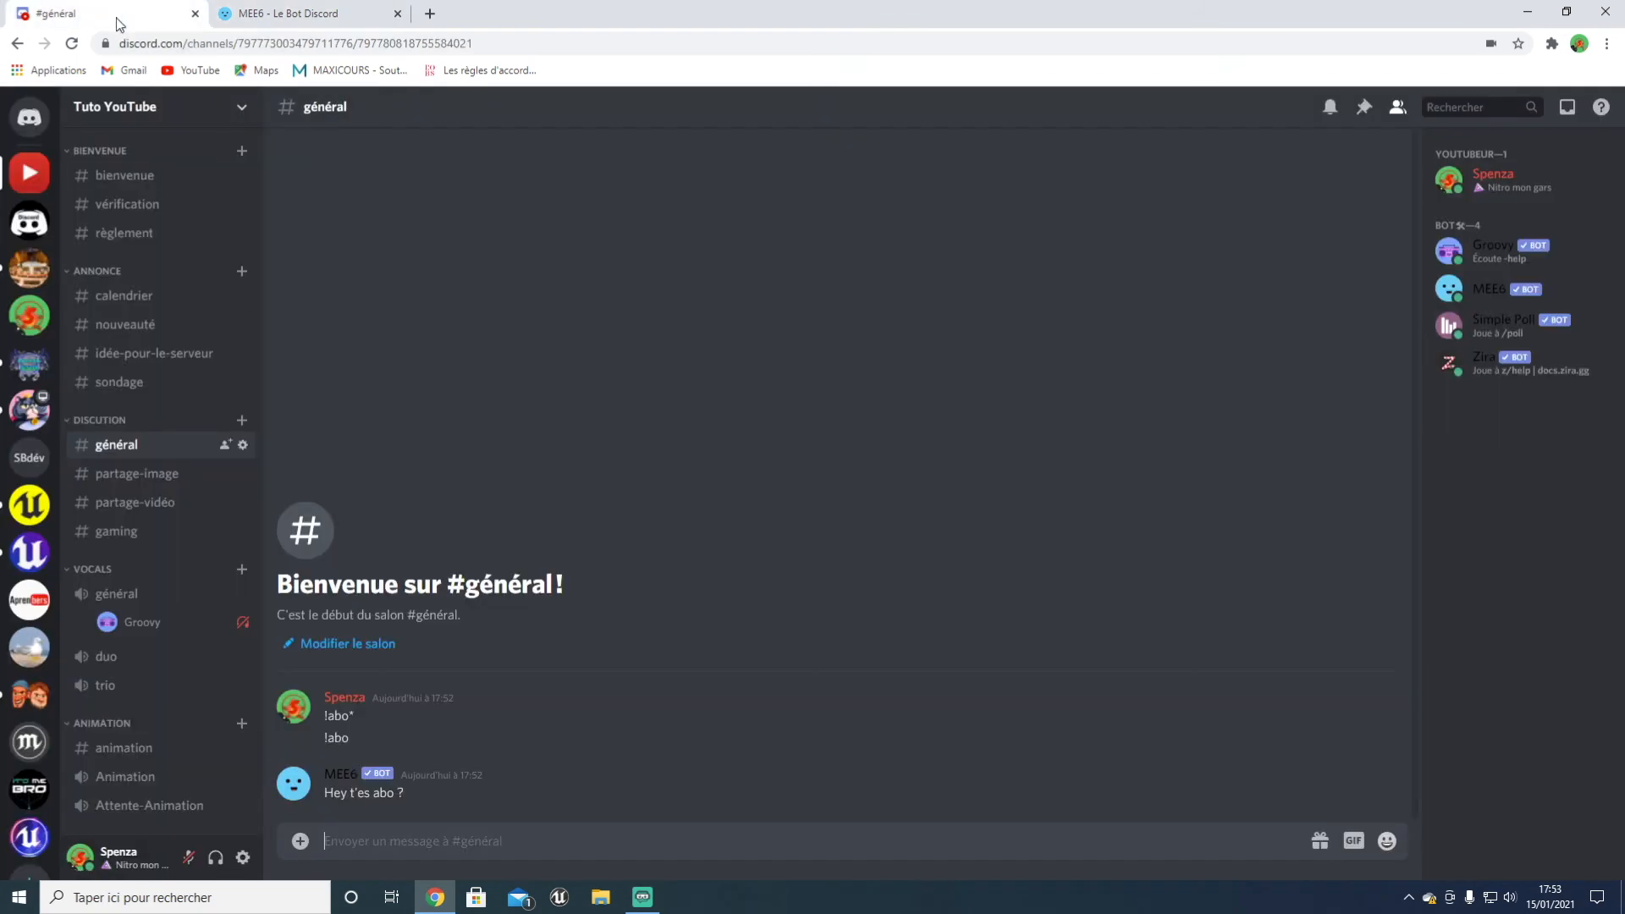
pyautogui.scroll(-1, 229, 720)
pyautogui.click(239, 783)
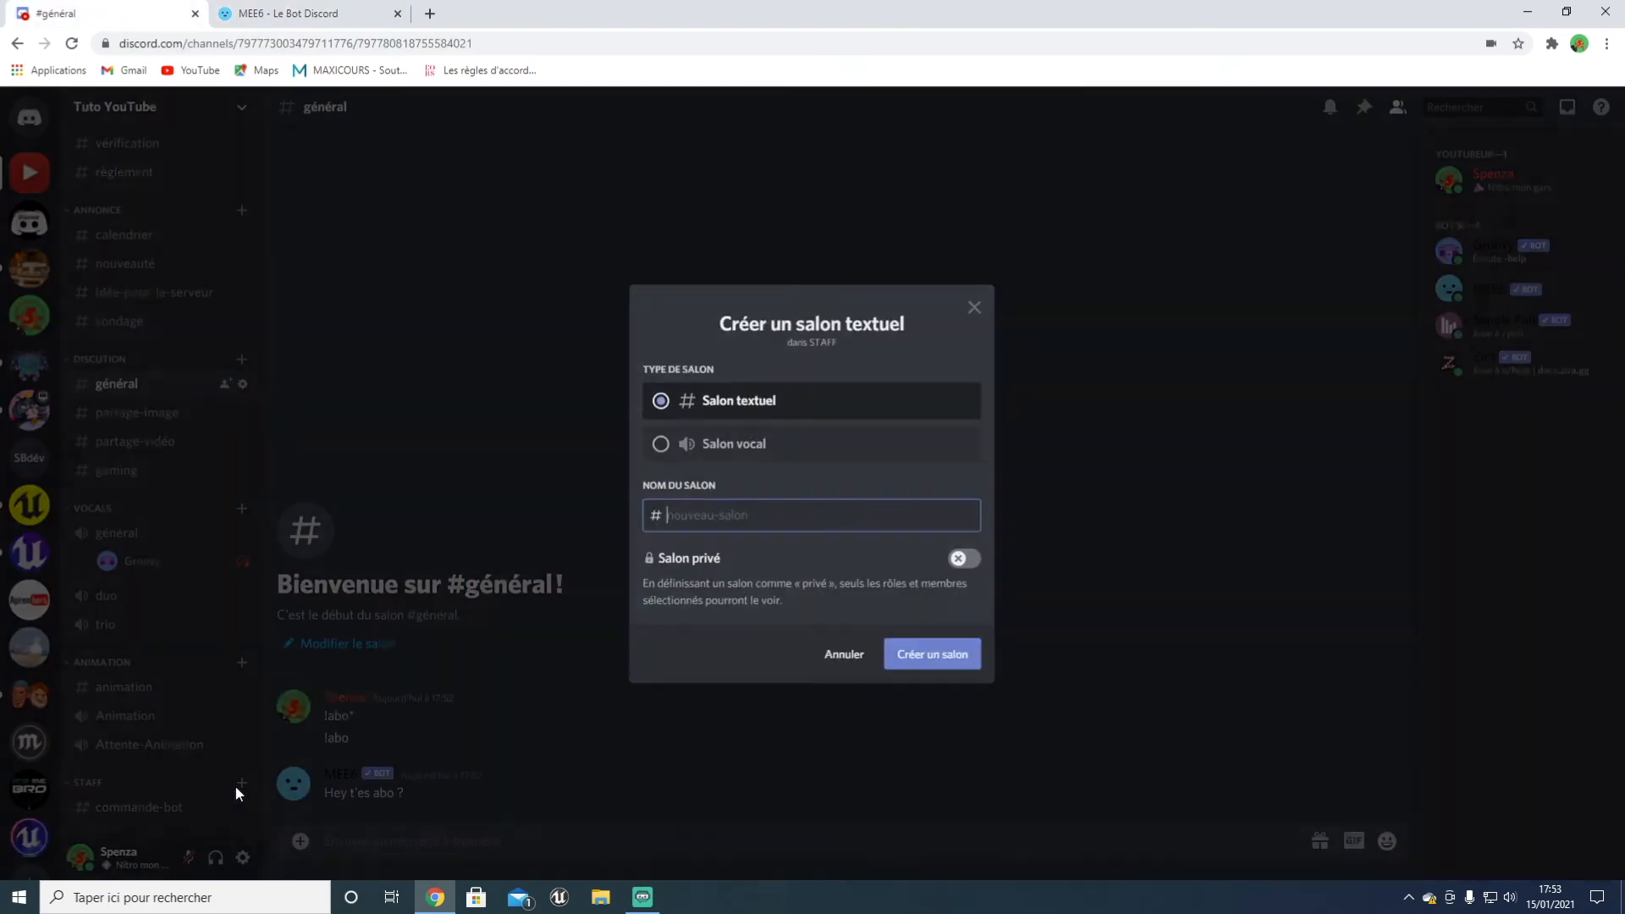
pyautogui.click(972, 567)
pyautogui.click(643, 523)
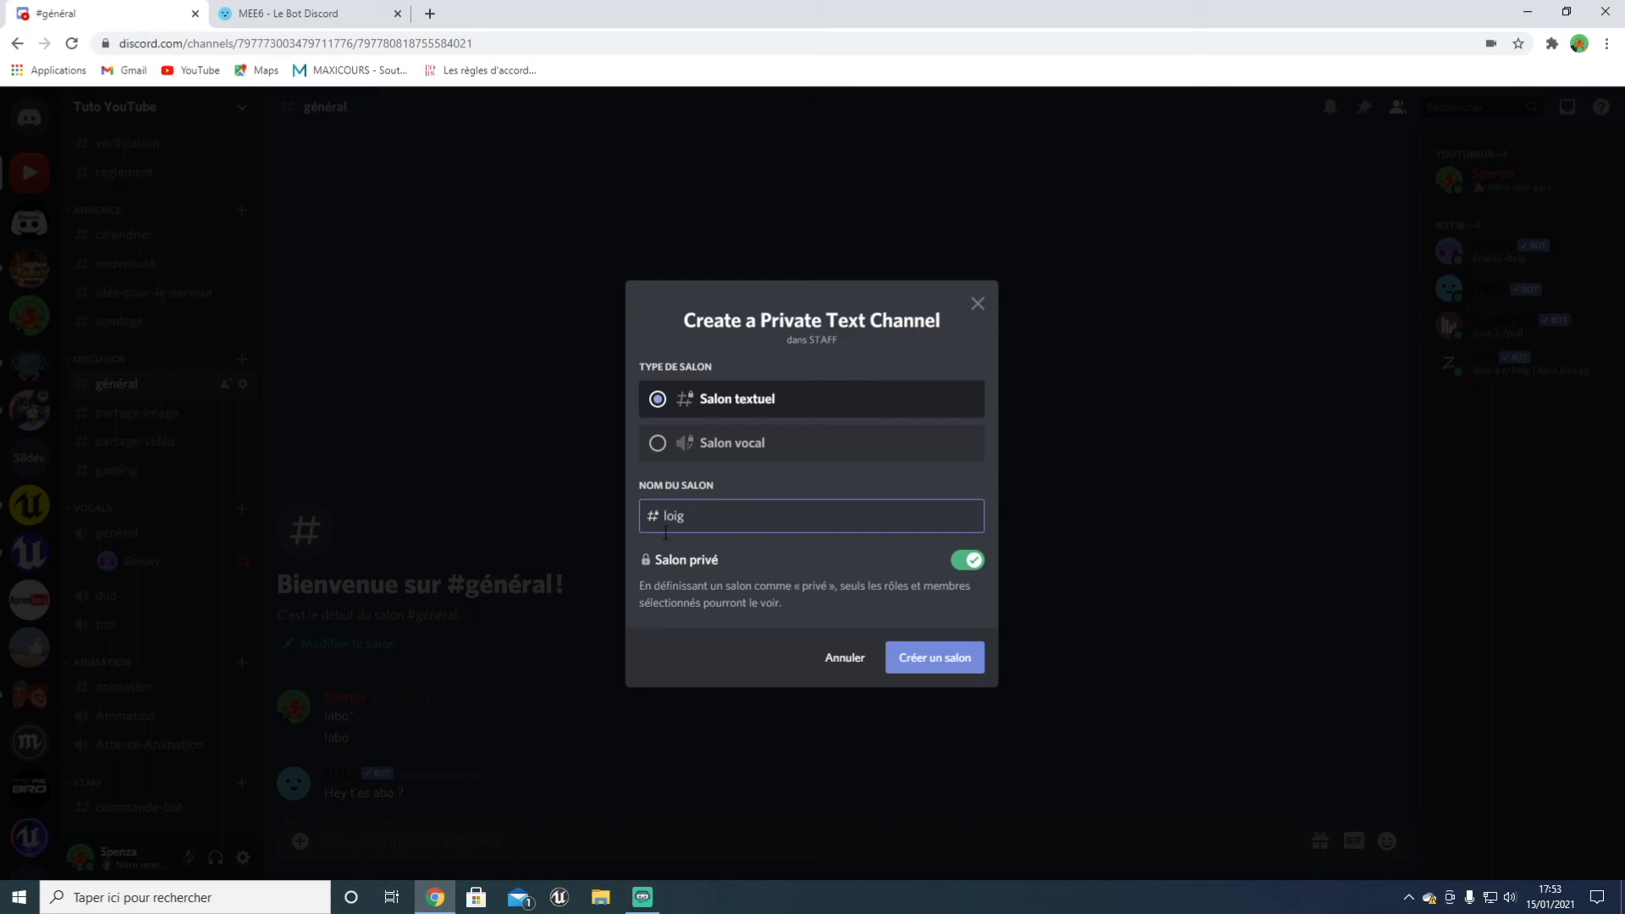
pyautogui.click(941, 669)
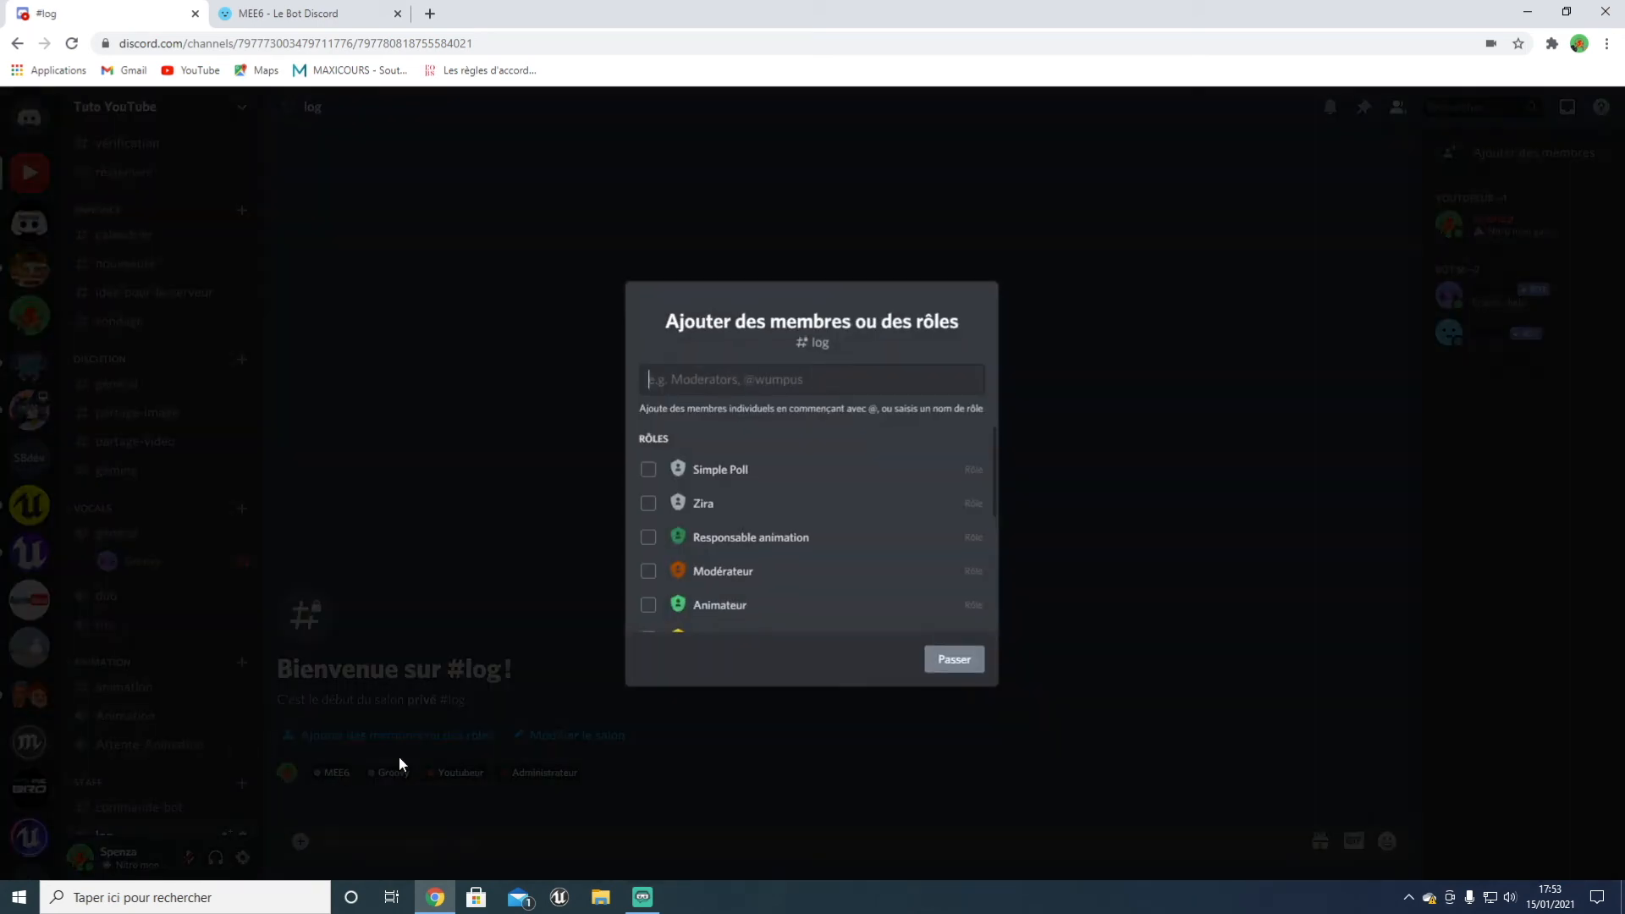
# Step: Give the Simple Poll, Zira and Modérateur roles access to the new log channel
pyautogui.scroll(-1, 780, 545)
pyautogui.scroll(1, 684, 501)
pyautogui.click(650, 469)
pyautogui.click(658, 504)
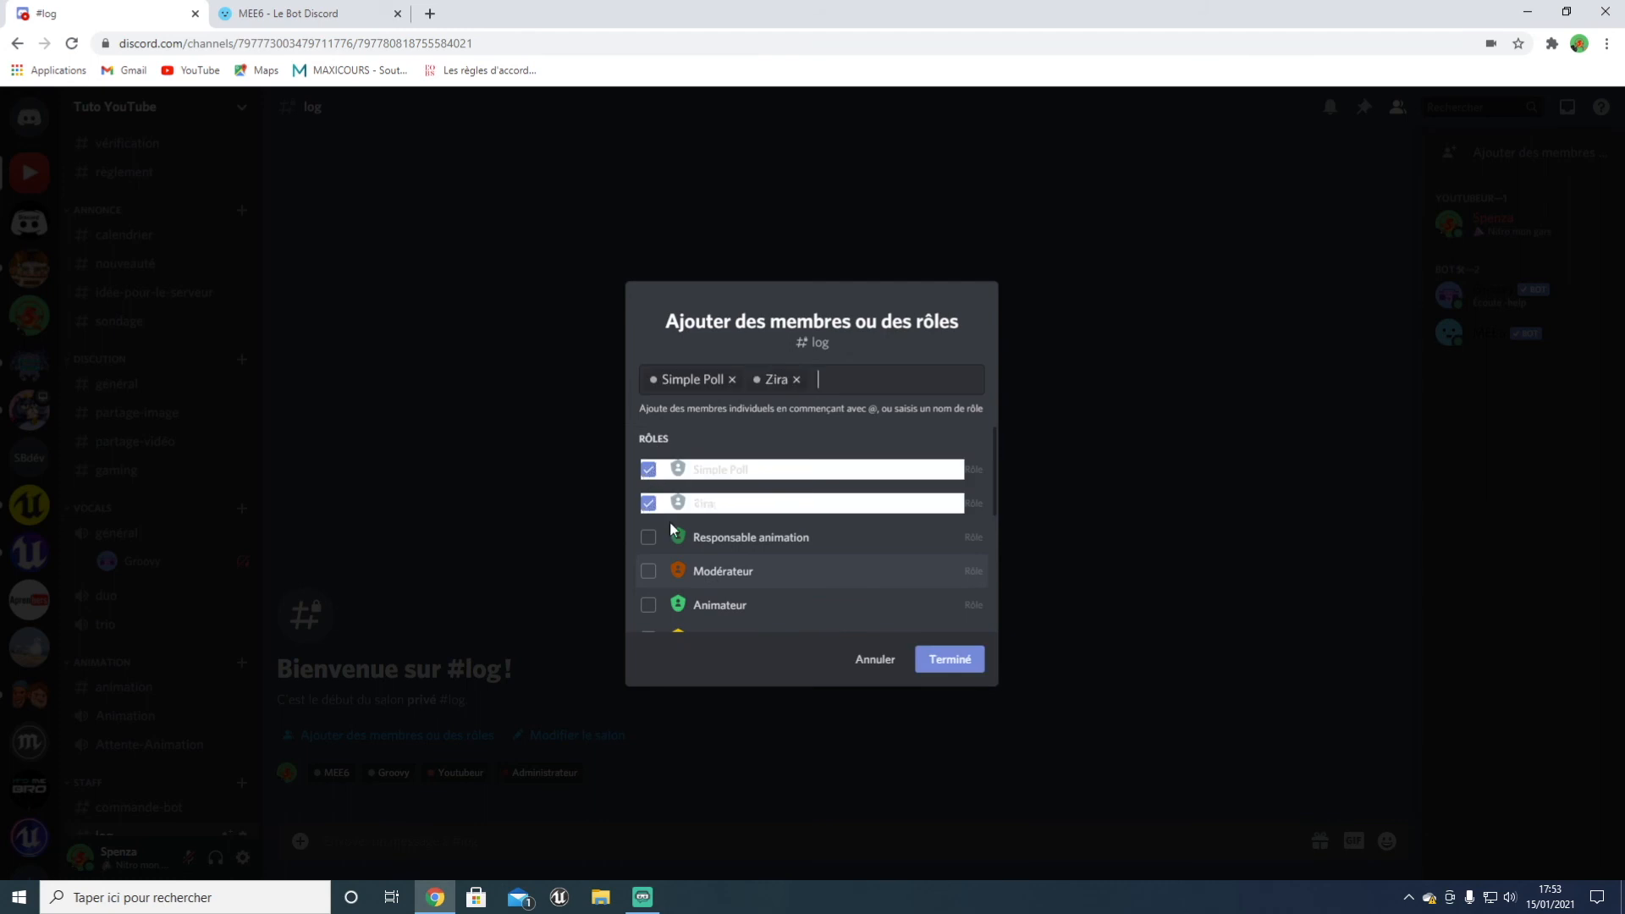
pyautogui.click(648, 569)
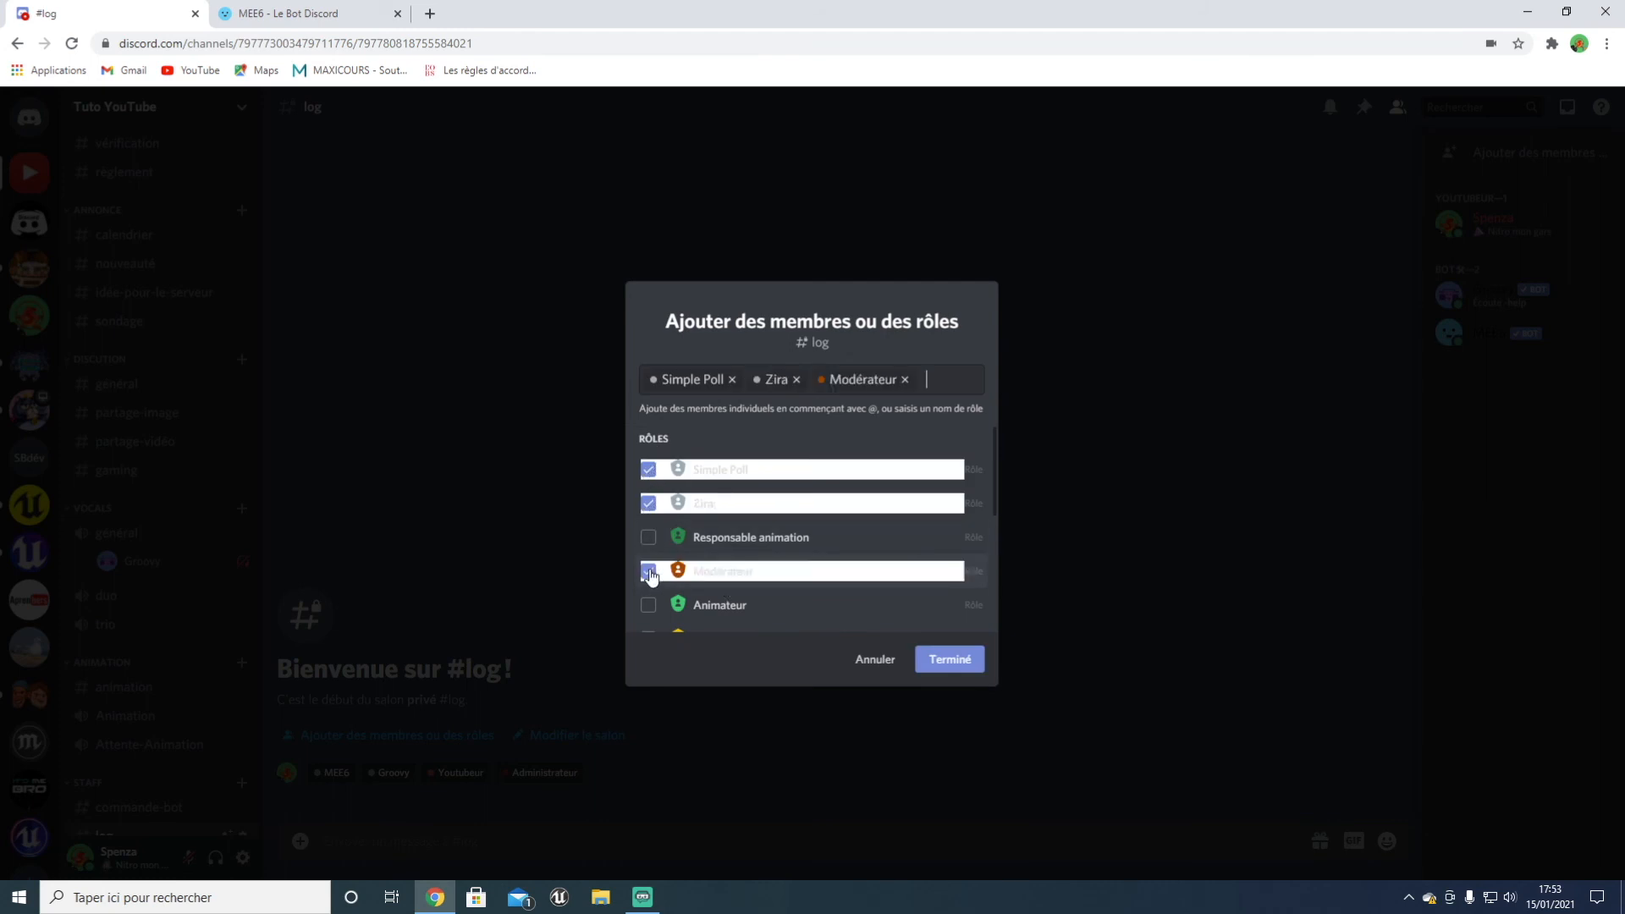
pyautogui.scroll(-5, 648, 565)
pyautogui.scroll(5, 648, 565)
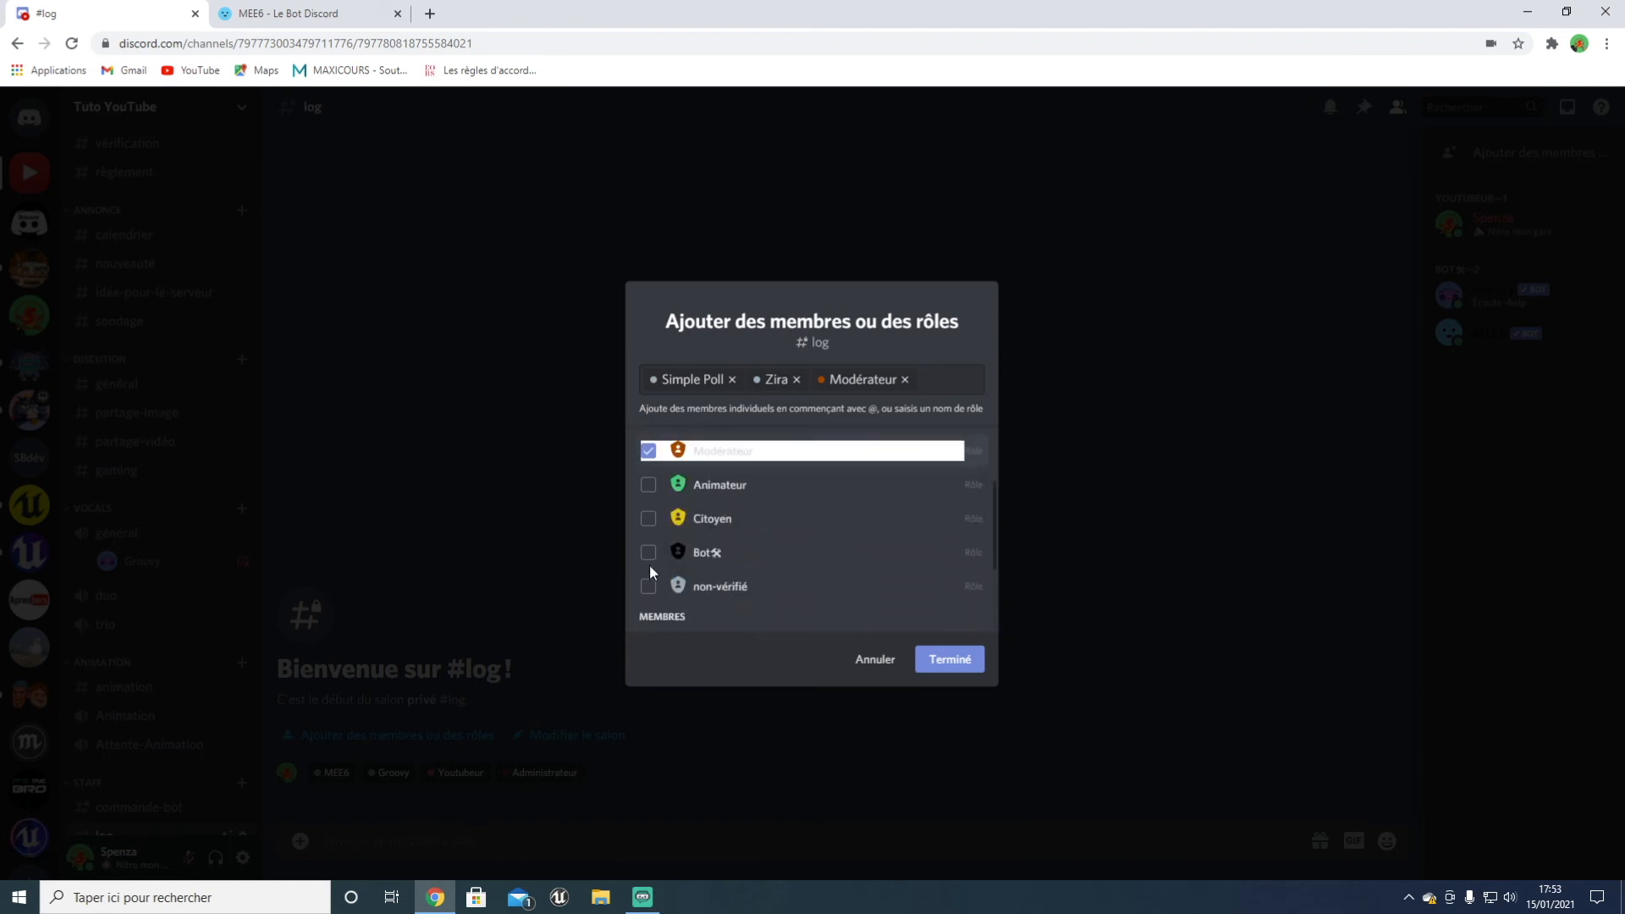
pyautogui.scroll(-2, 761, 592)
pyautogui.click(940, 657)
pyautogui.scroll(-2, 211, 759)
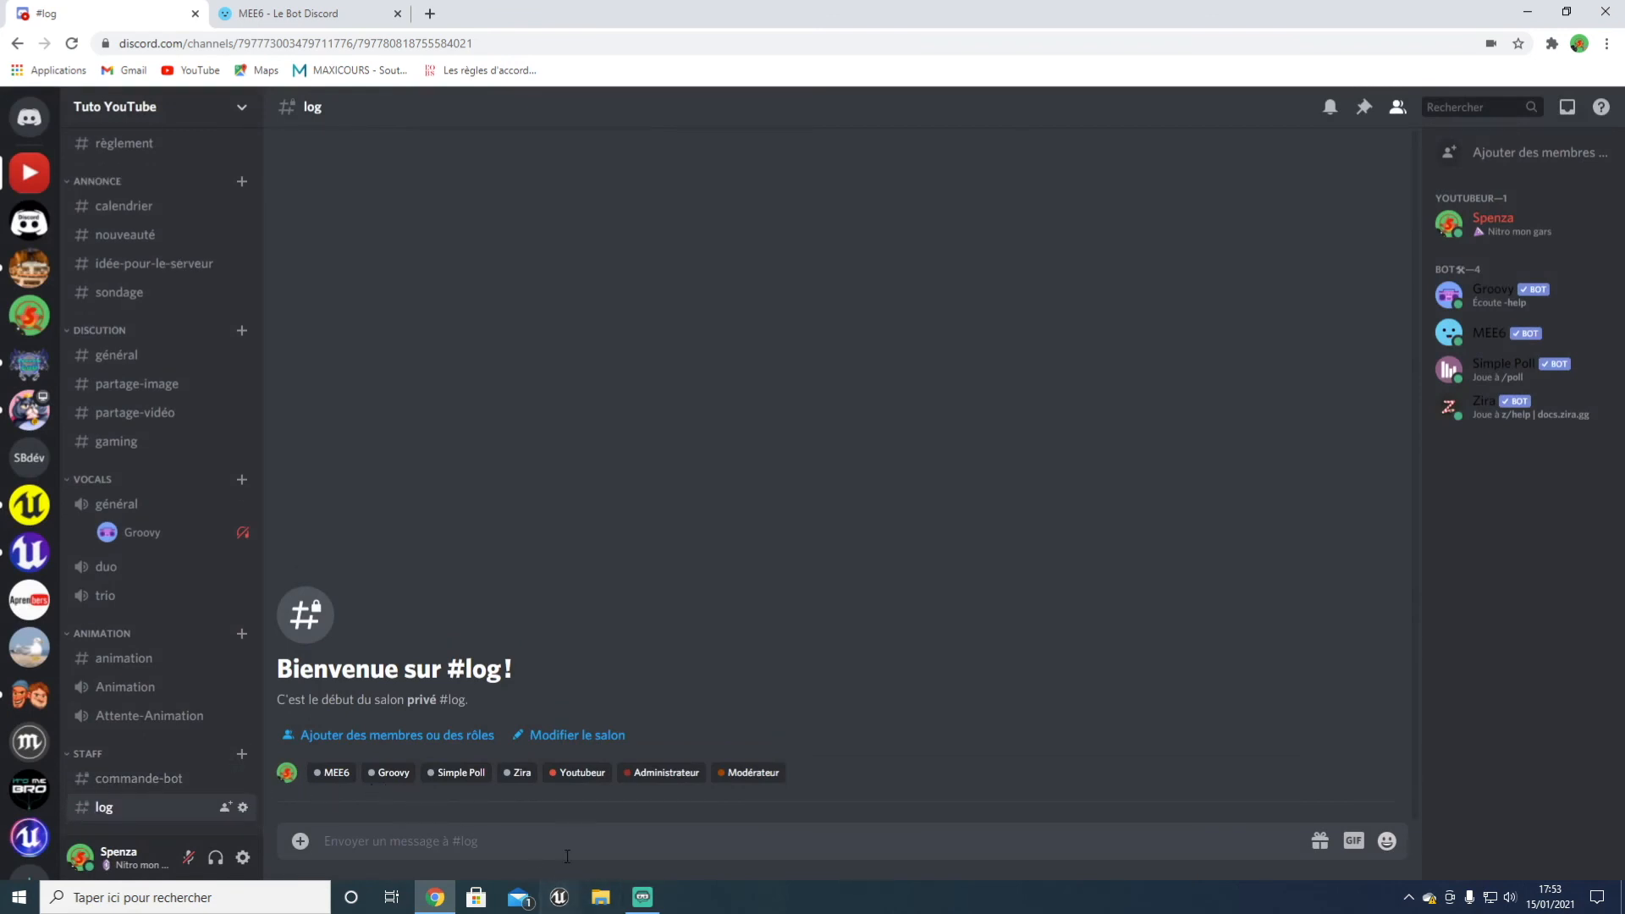
# Step: Return to the MEE6 Modération page, set the logs channel to log and save the changes
pyautogui.click(640, 899)
pyautogui.click(435, 898)
pyautogui.click(288, 13)
pyautogui.scroll(3, 446, 505)
pyautogui.click(461, 398)
pyautogui.scroll(-3, 415, 576)
pyautogui.click(373, 706)
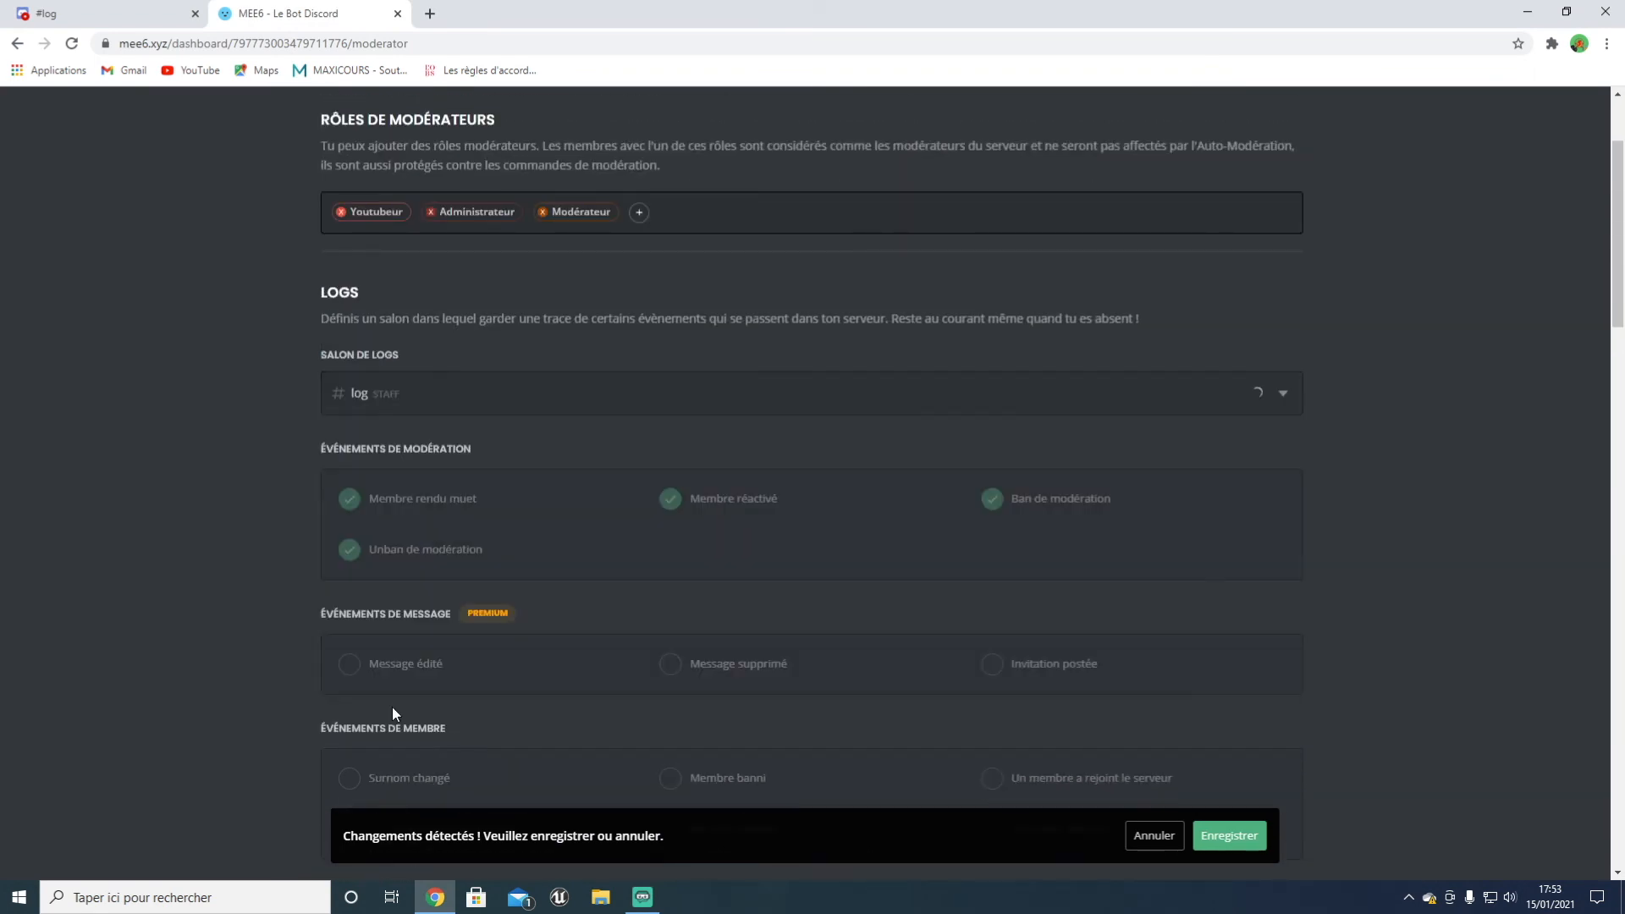
pyautogui.click(1228, 836)
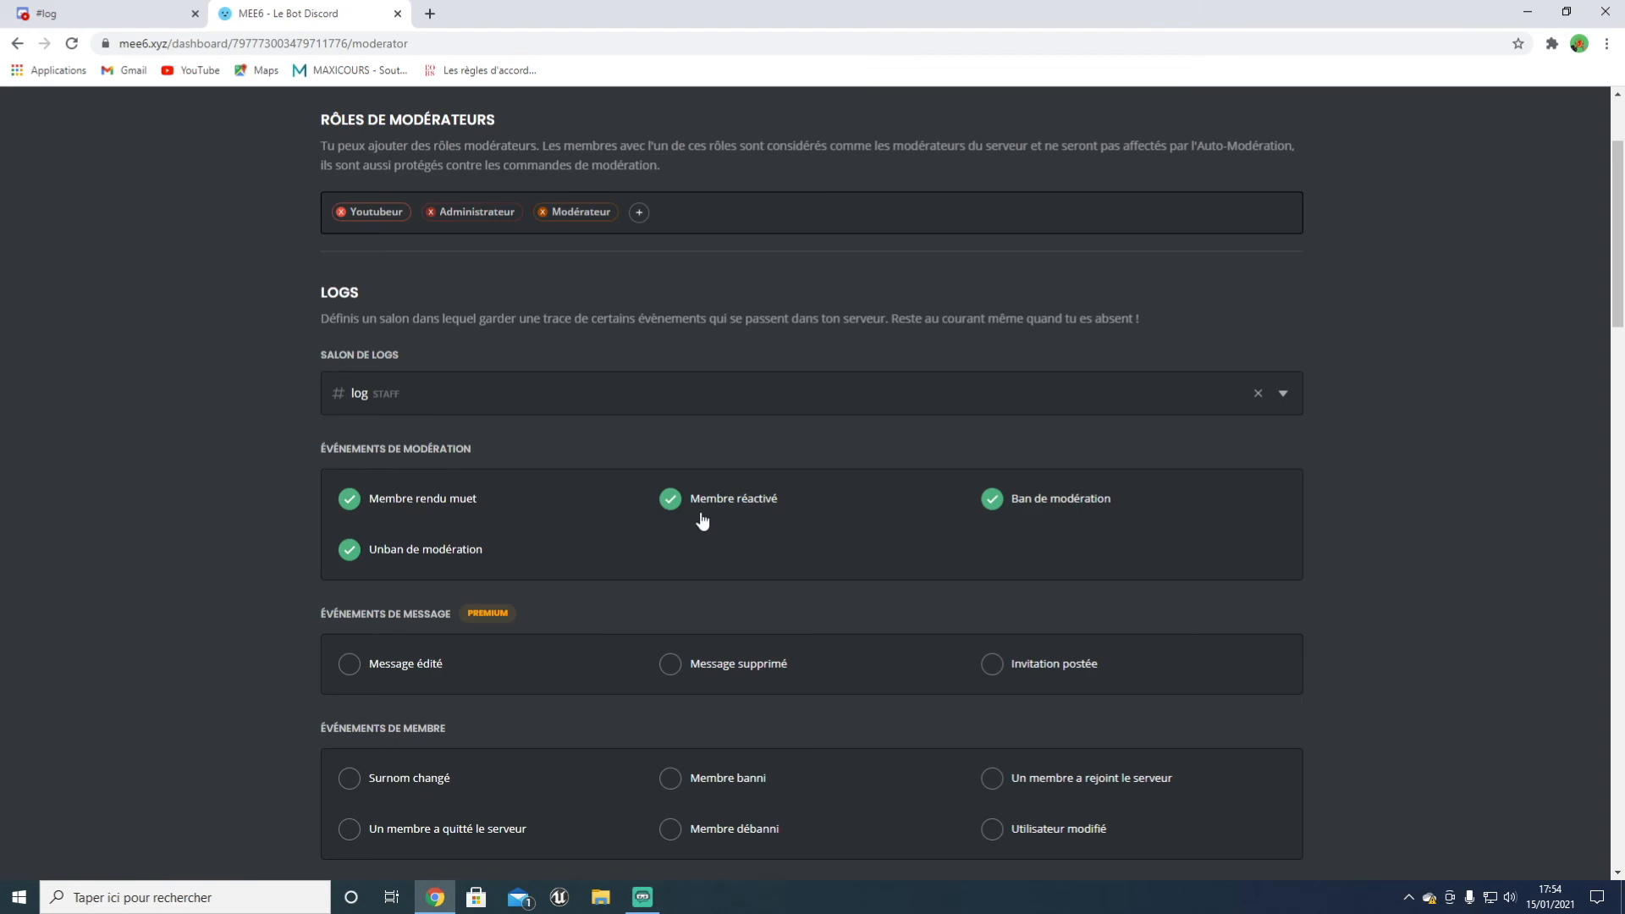
# Step: Switch to the Discord tab and open the logs channel in the STAFF category of the Spenza-Yt server
pyautogui.click(147, 8)
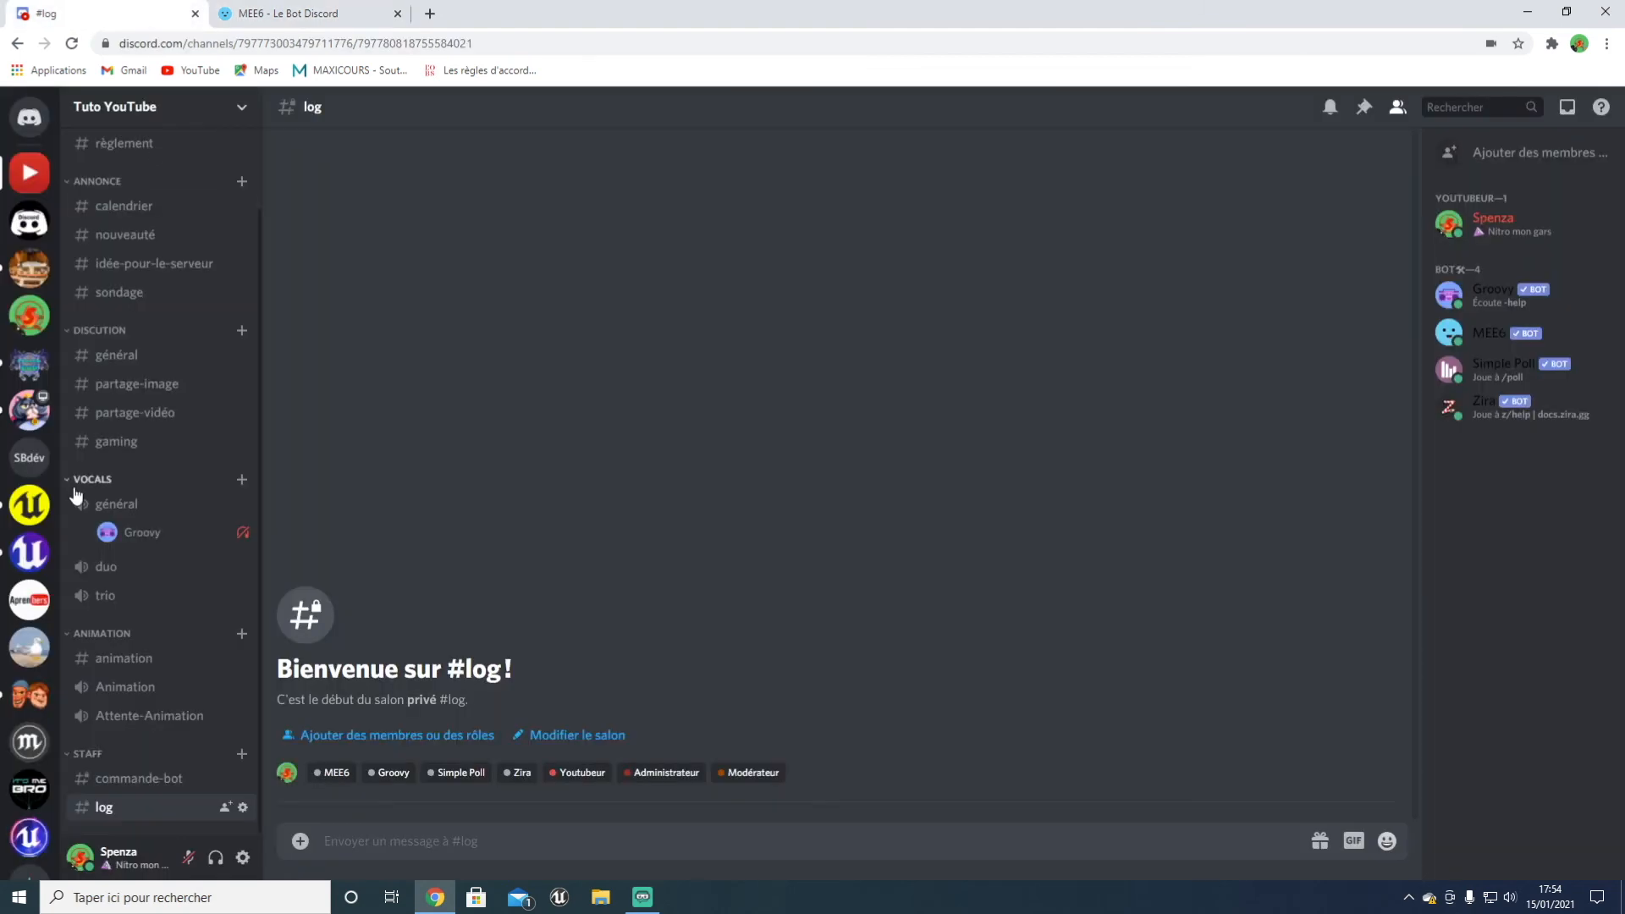
pyautogui.click(29, 315)
pyautogui.scroll(-1, 208, 684)
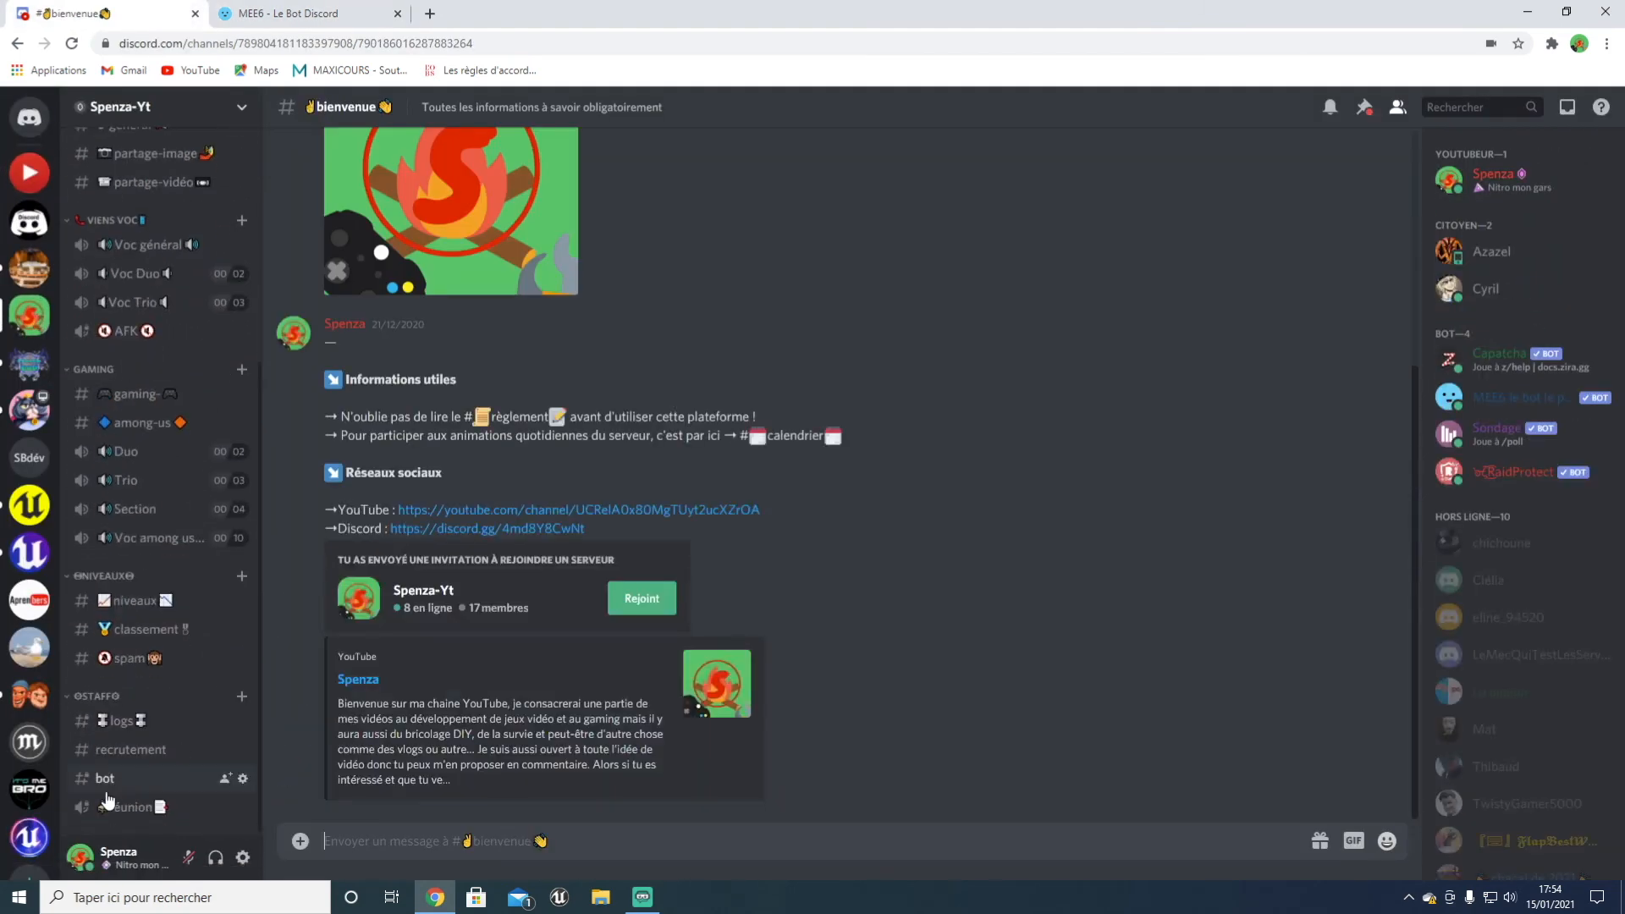
pyautogui.click(119, 720)
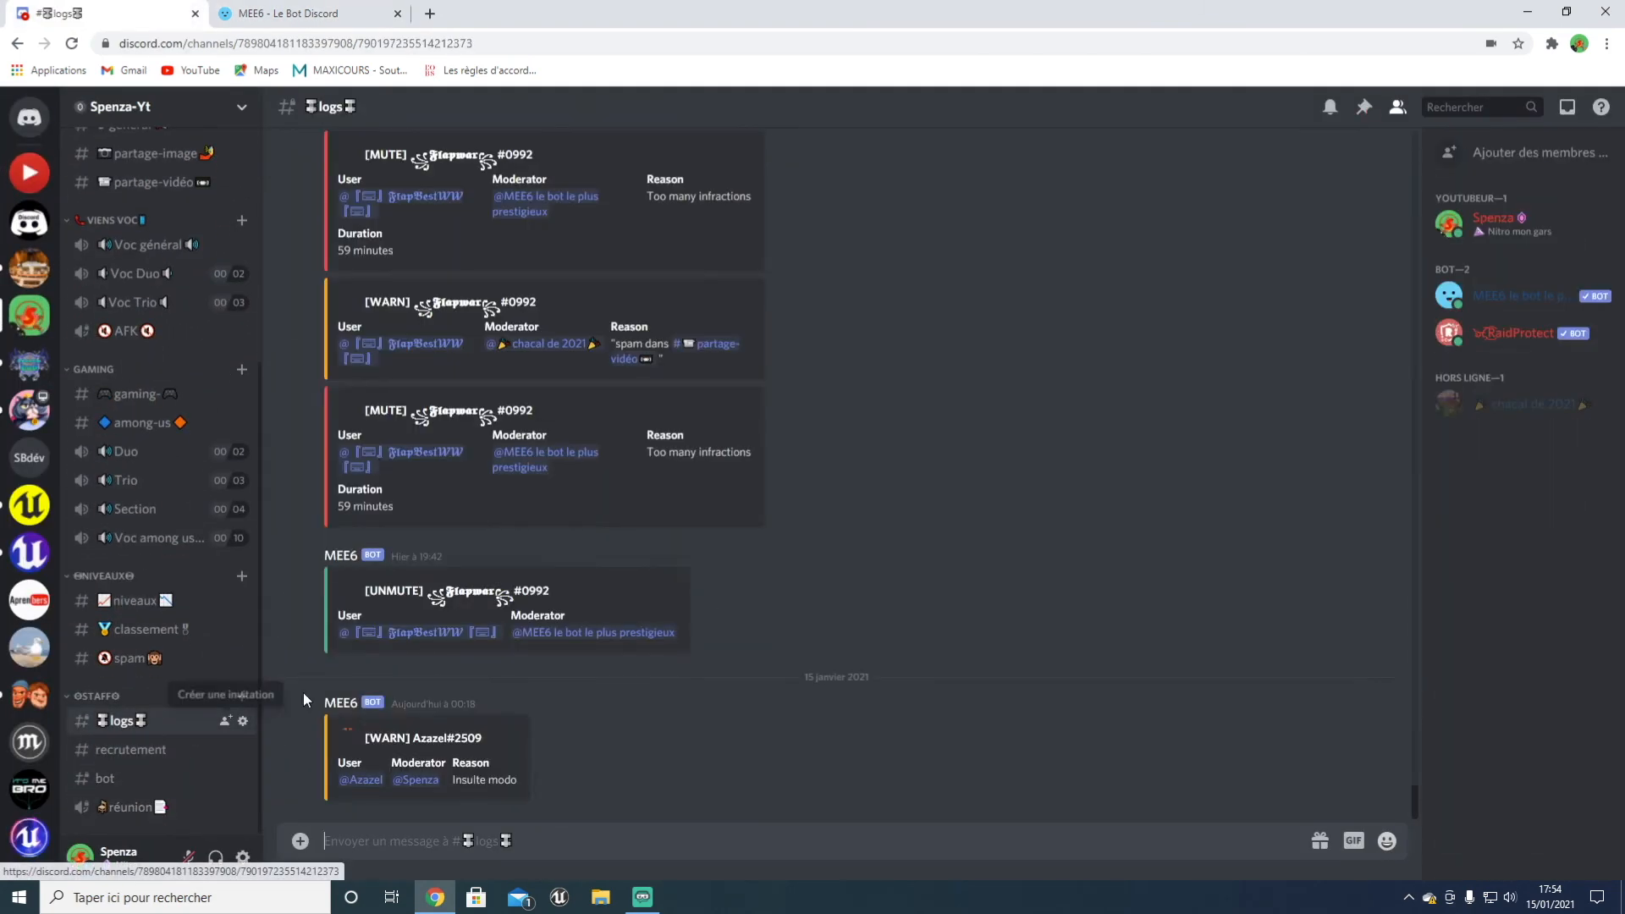
# Step: Examine the most recent MEE6 warn, unmute and mute entries, including their user, moderator and reason fields
pyautogui.moveTo(448, 740)
pyautogui.mouseDown()
pyautogui.moveTo(367, 743)
pyautogui.moveTo(468, 741)
pyautogui.mouseUp()
pyautogui.click(370, 744)
pyautogui.moveTo(466, 741); pyautogui.dragTo(480, 778)
pyautogui.click(428, 785)
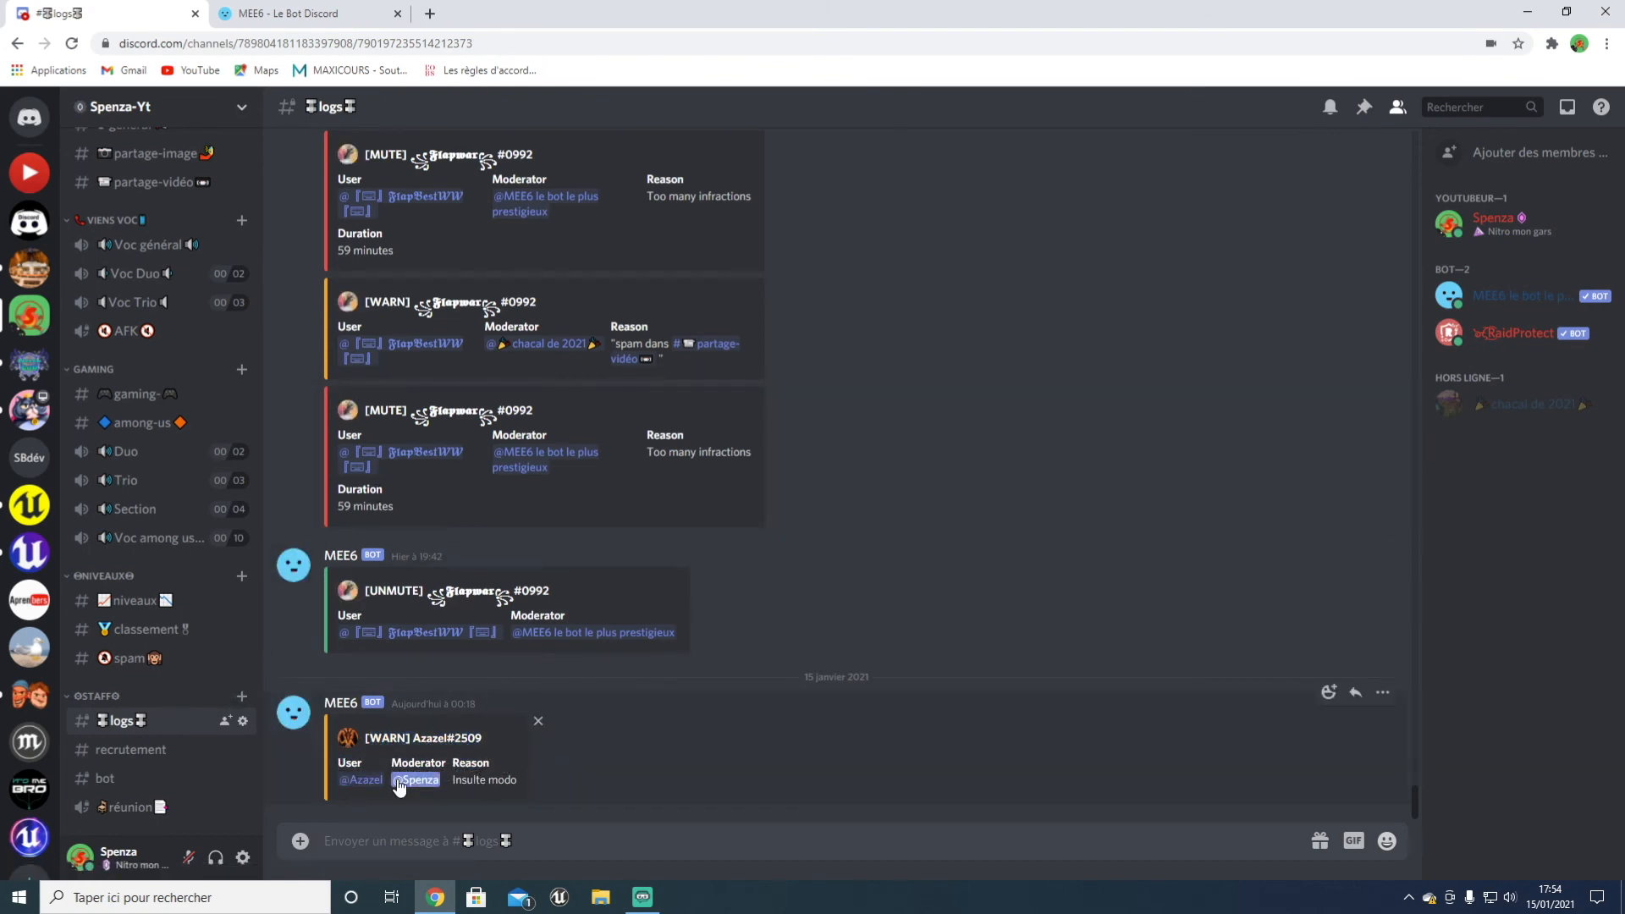
pyautogui.moveTo(328, 764); pyautogui.dragTo(370, 792)
pyautogui.click(500, 798)
pyautogui.moveTo(358, 590); pyautogui.dragTo(677, 644)
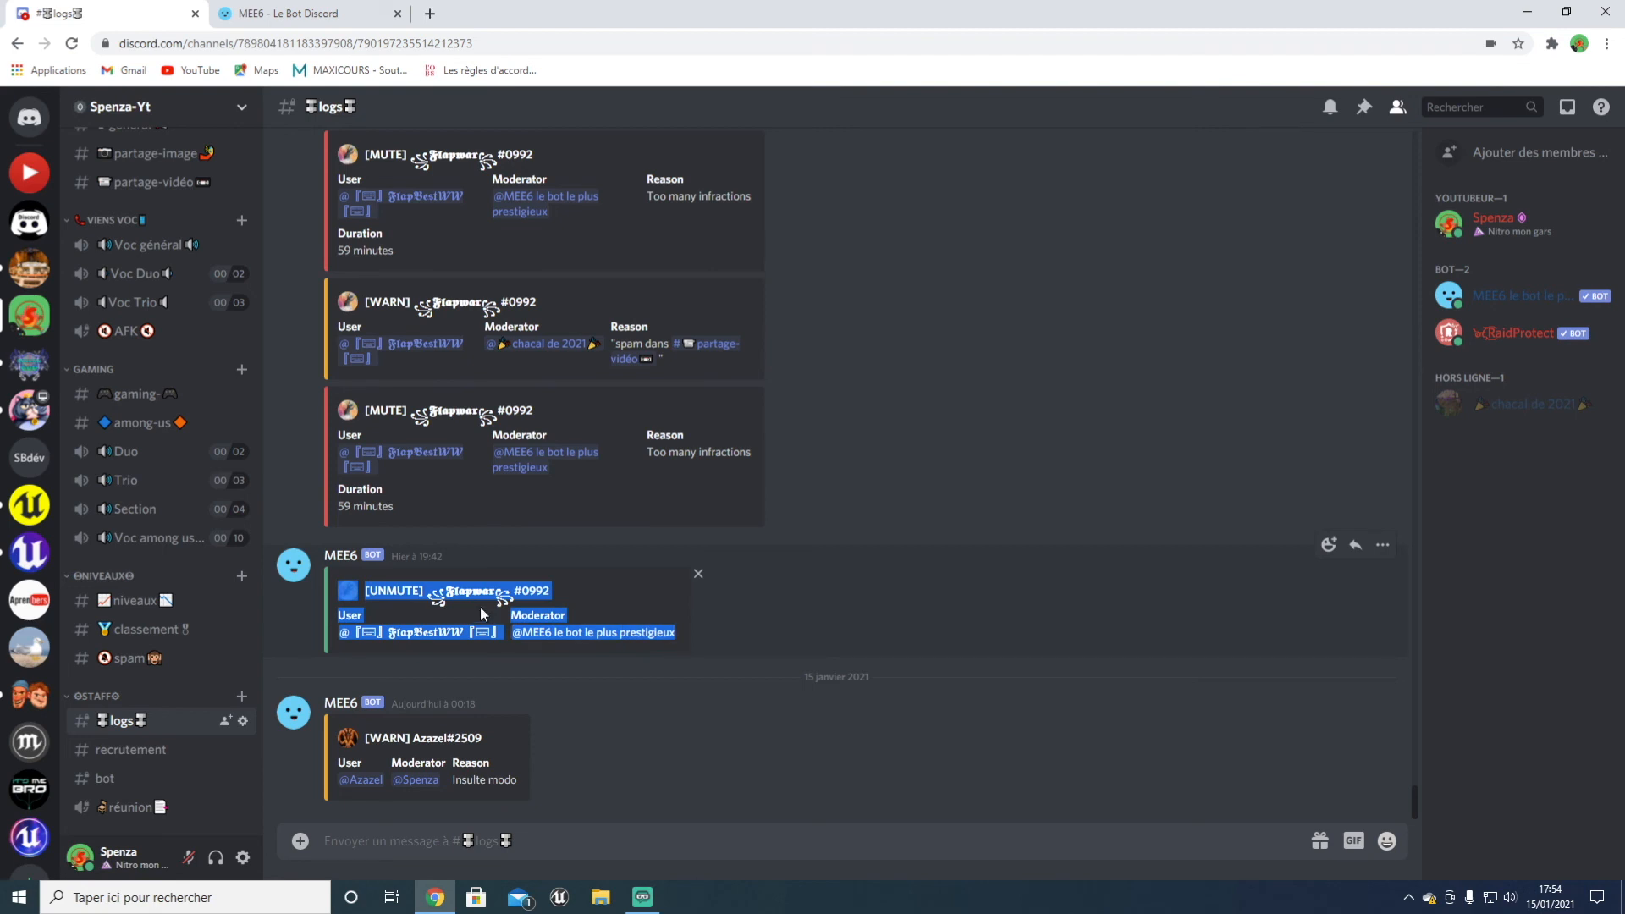
pyautogui.moveTo(356, 407); pyautogui.dragTo(696, 410)
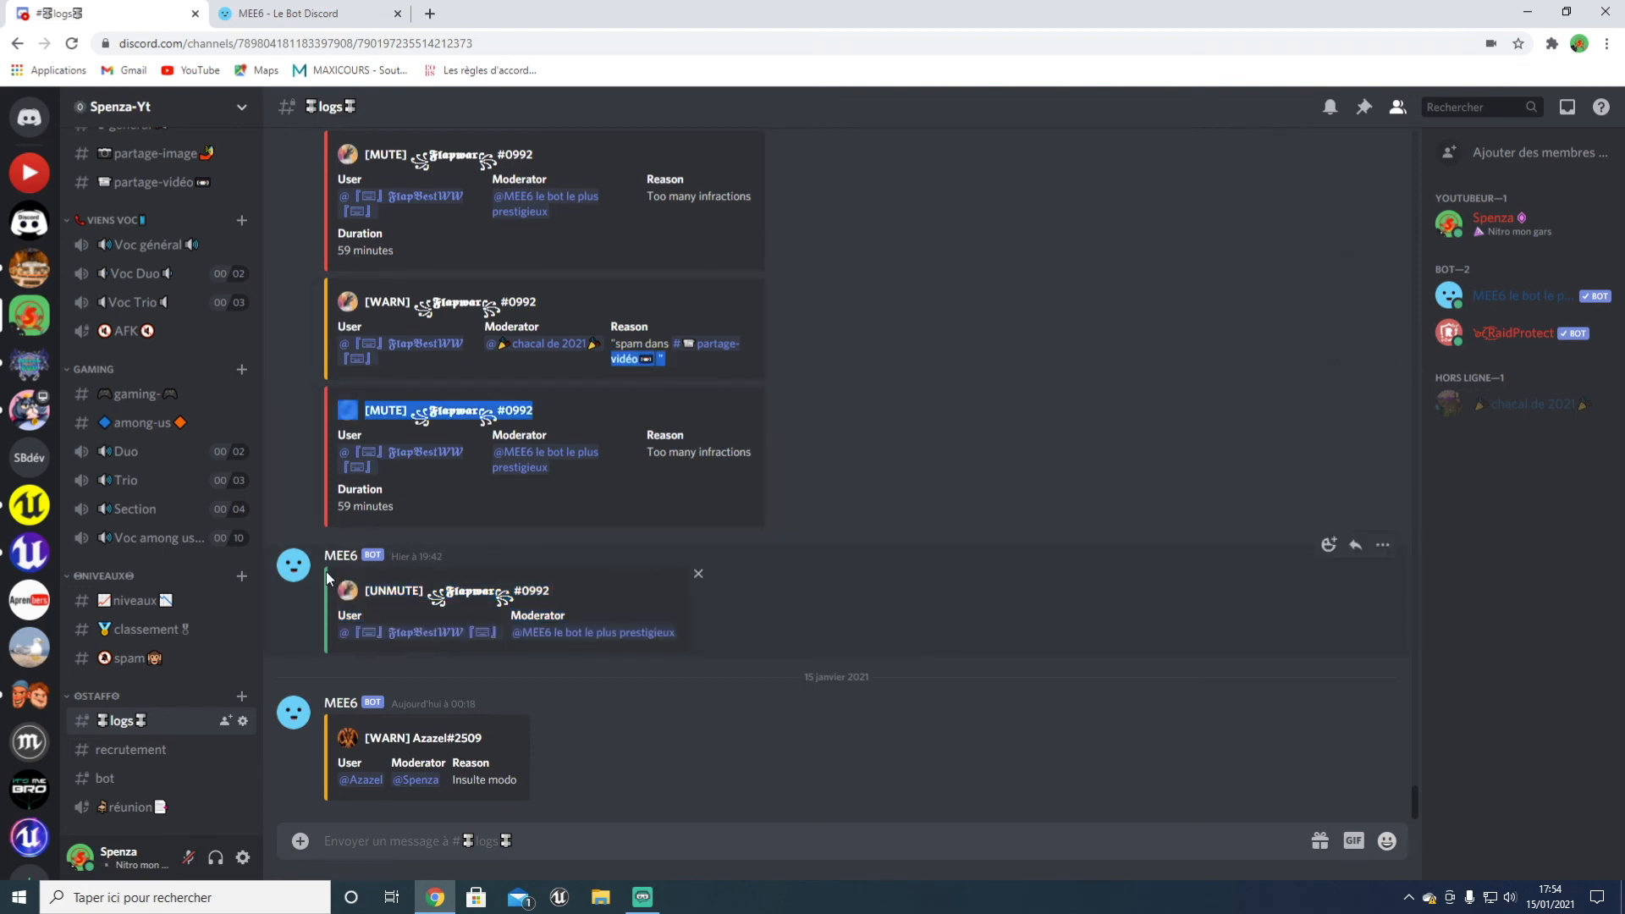
pyautogui.moveTo(666, 541); pyautogui.dragTo(597, 675)
pyautogui.click(565, 652)
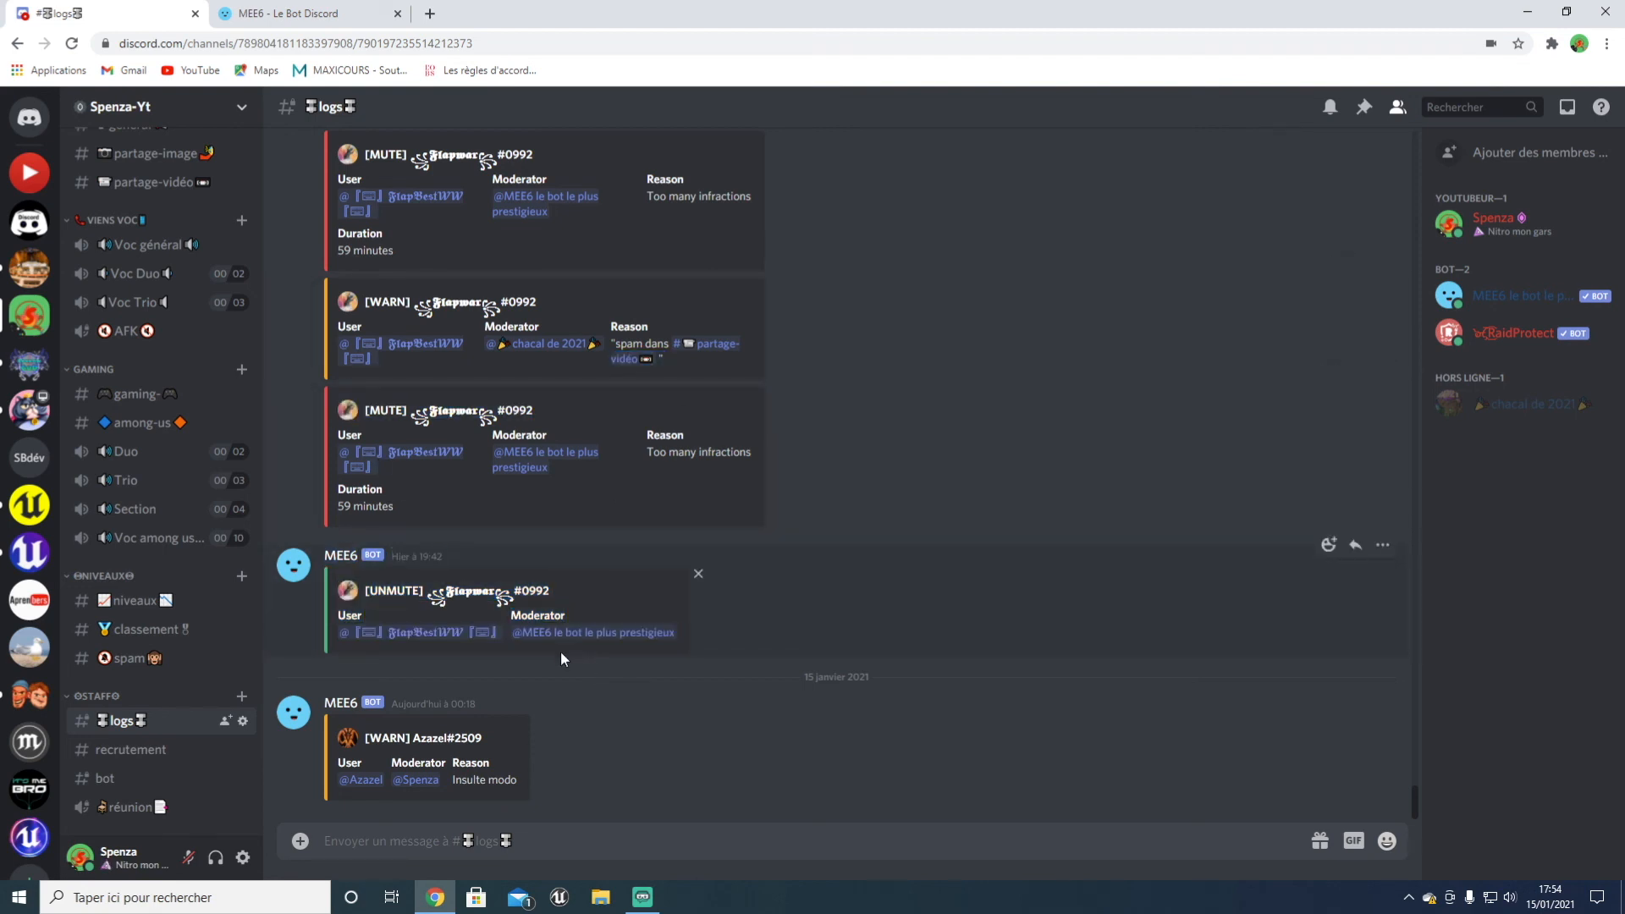
# Step: Look through the older MEE6 warn and mute entries in the logs channel
pyautogui.scroll(1, 533, 639)
pyautogui.scroll(6, 523, 637)
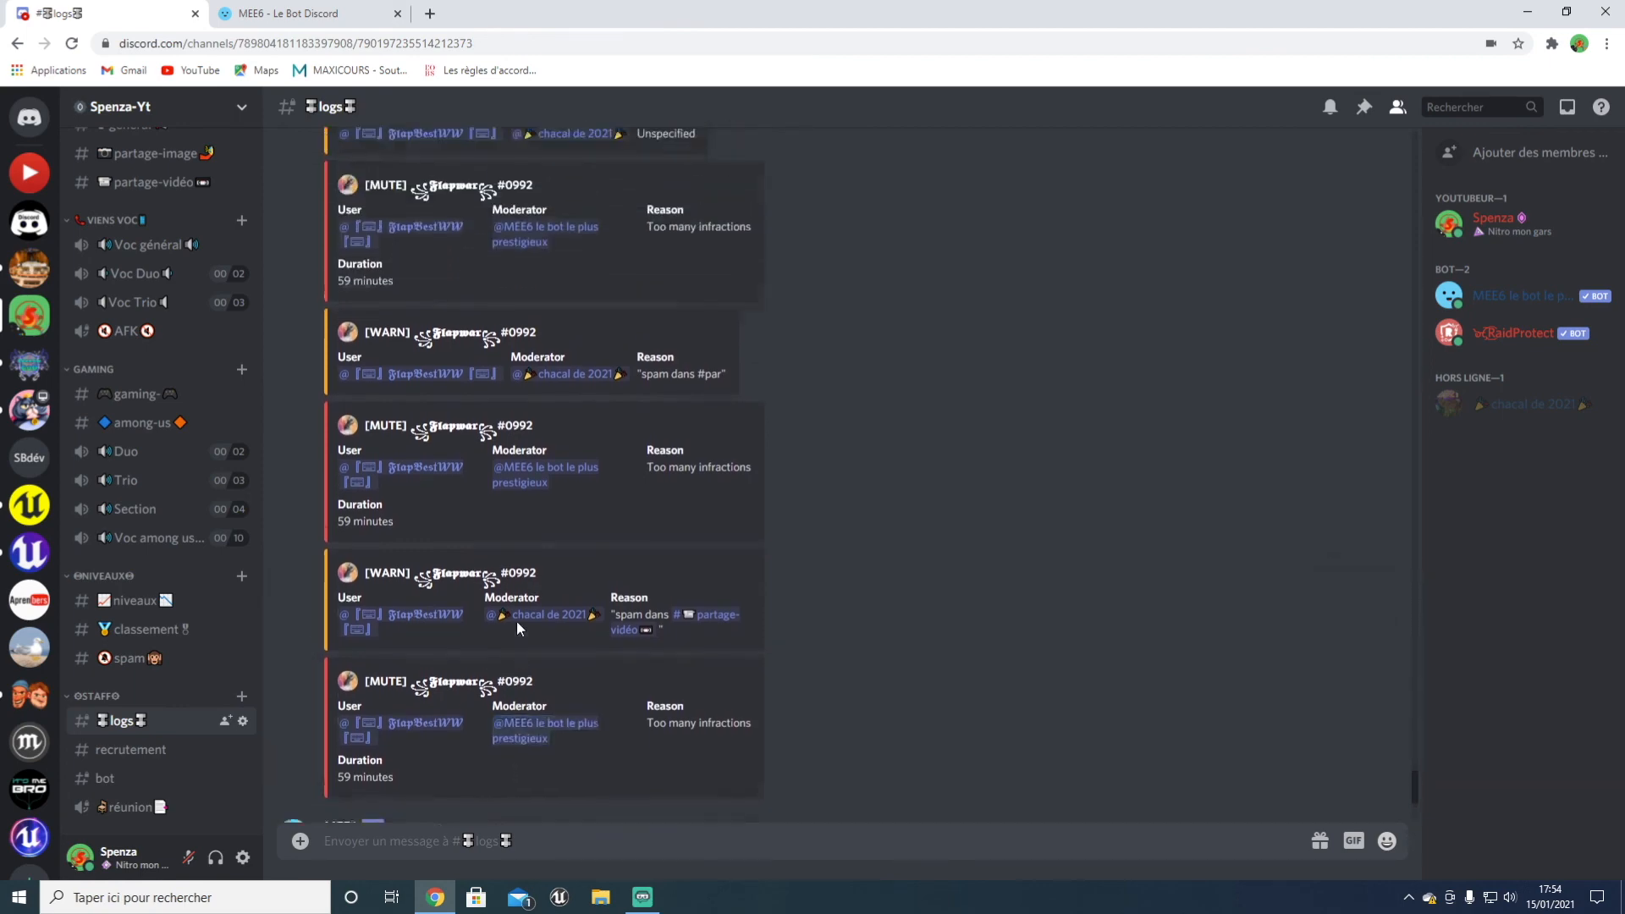
pyautogui.scroll(-1, 421, 597)
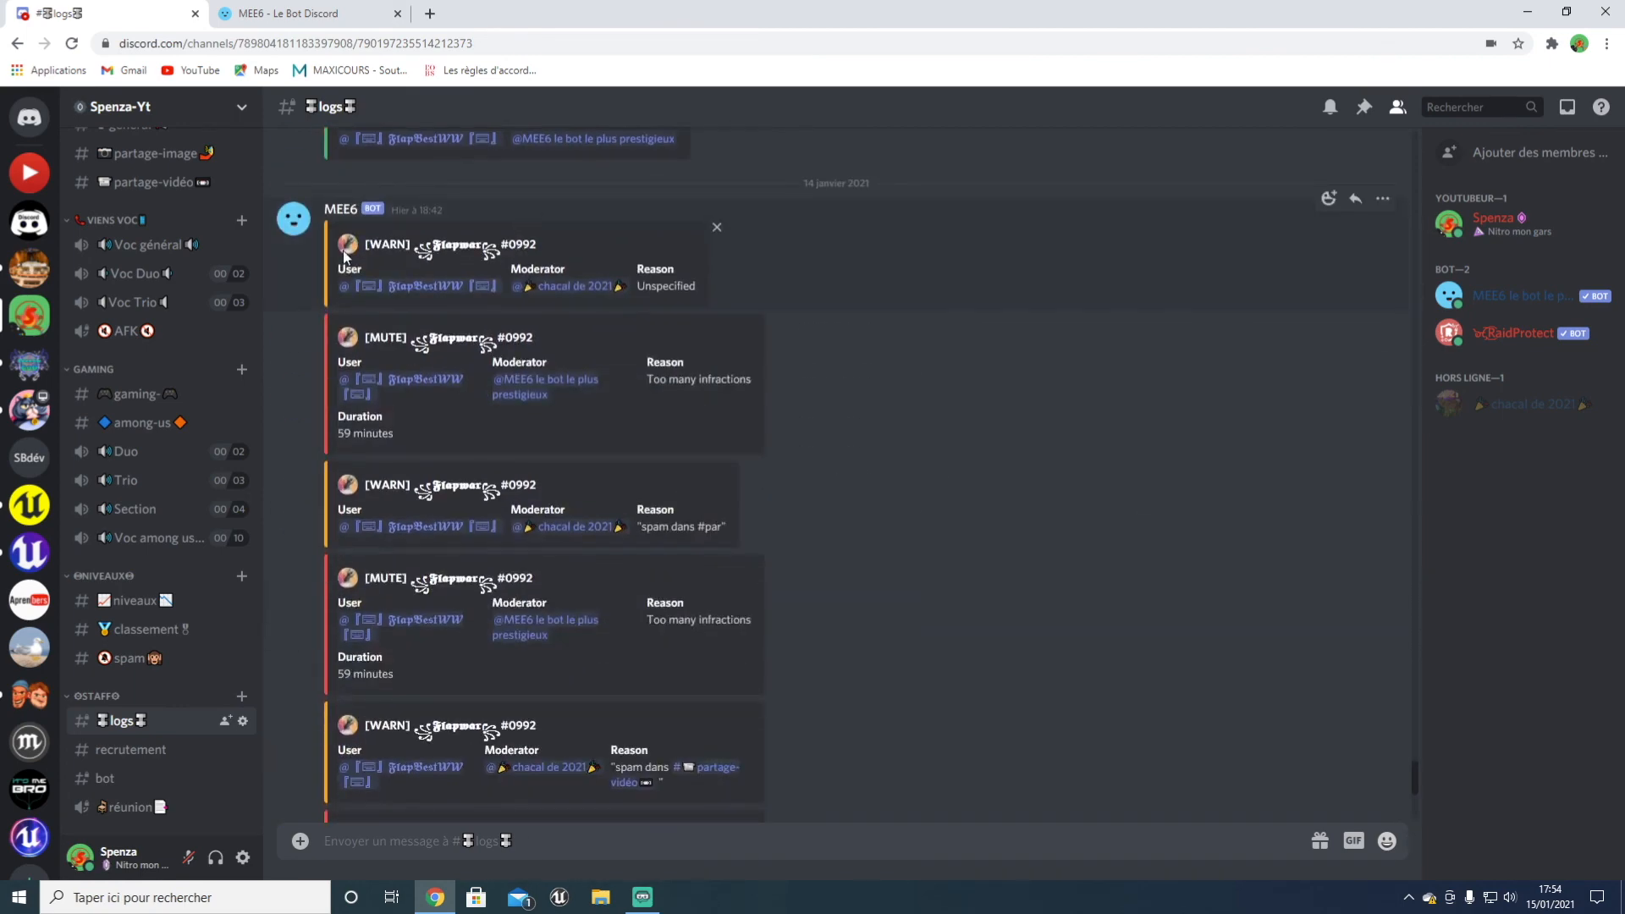
pyautogui.moveTo(378, 245); pyautogui.dragTo(546, 248)
pyautogui.click(546, 249)
pyautogui.scroll(-5, 541, 250)
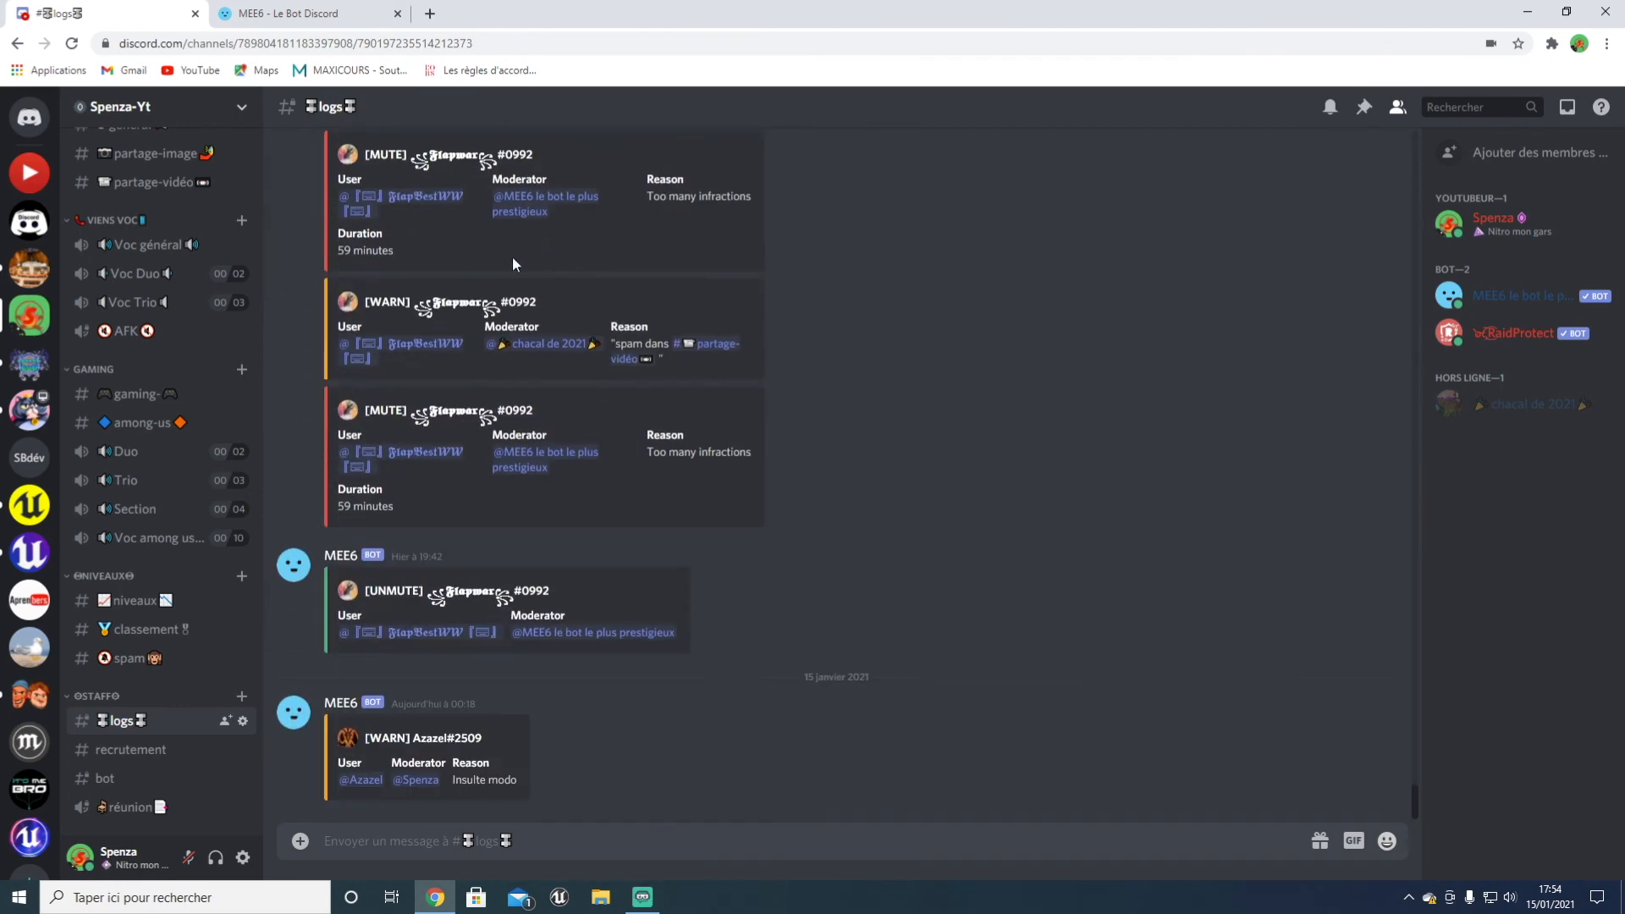
# Step: Go back to the Tuto YouTube server and the MEE6 Modération page, and review the log event categories down to the auto-moderation filters
pyautogui.click(30, 172)
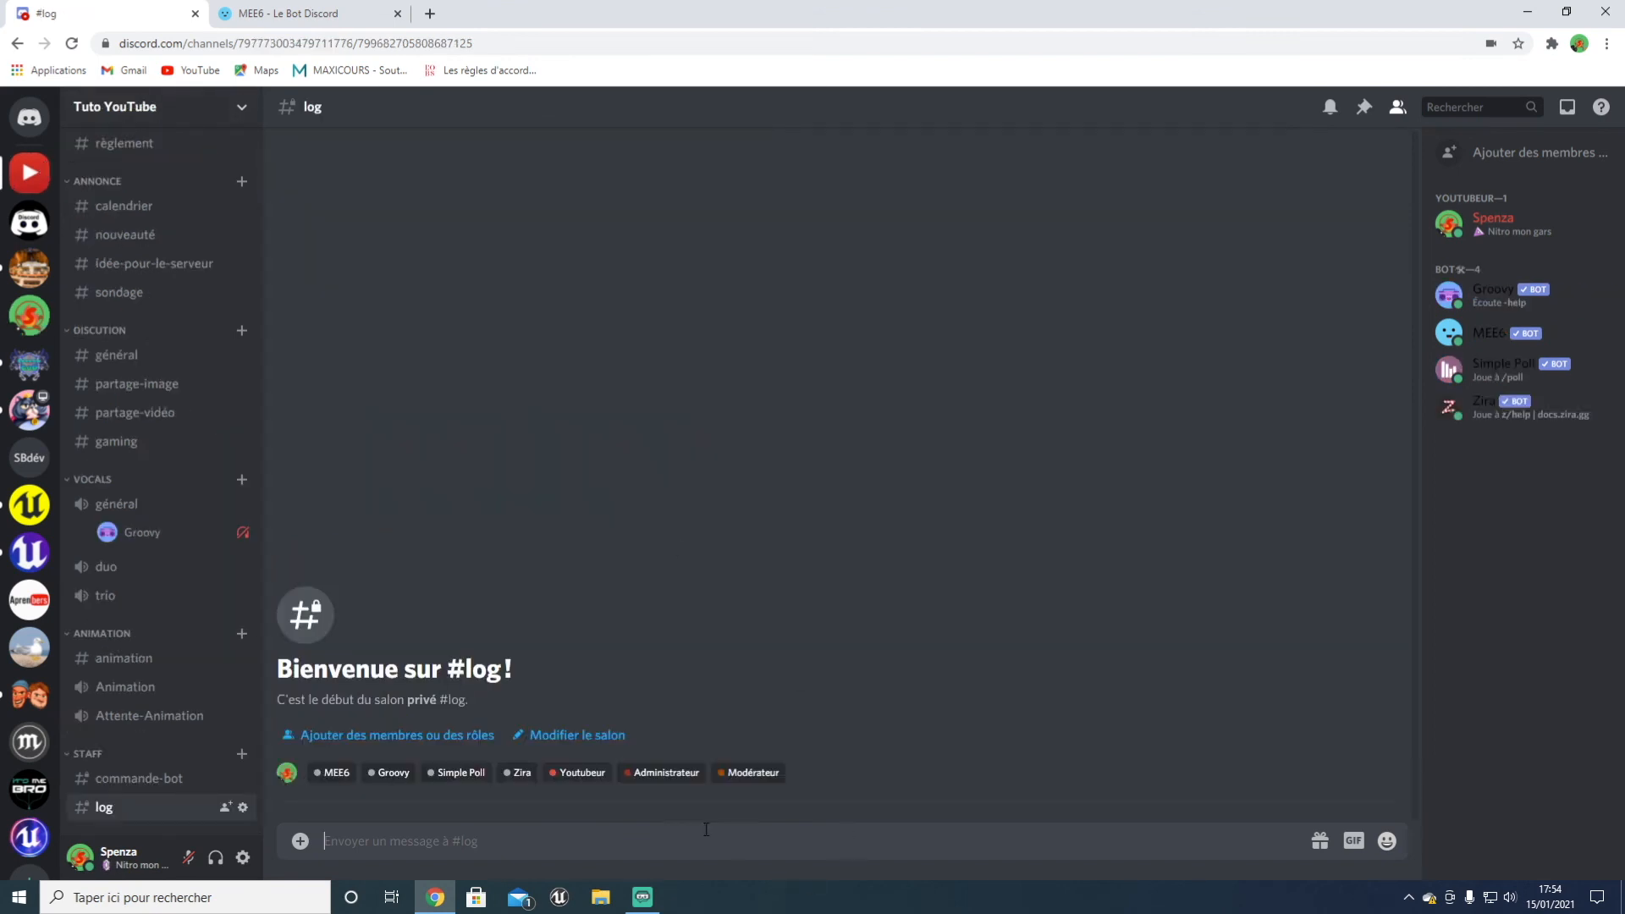
pyautogui.click(326, 15)
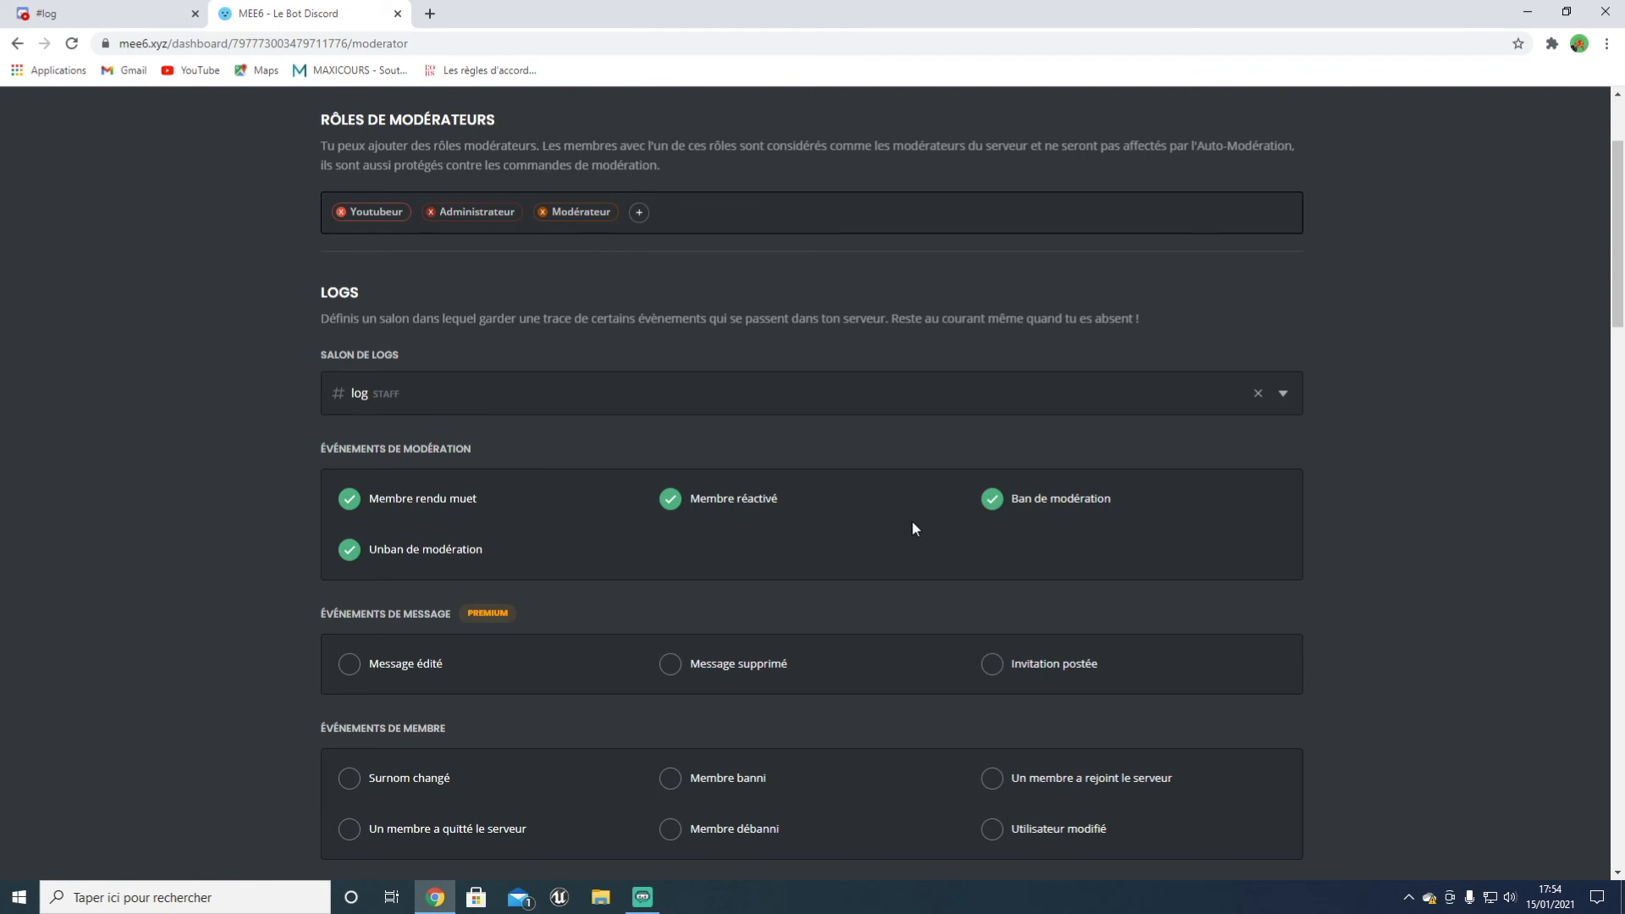
pyautogui.scroll(-3, 421, 638)
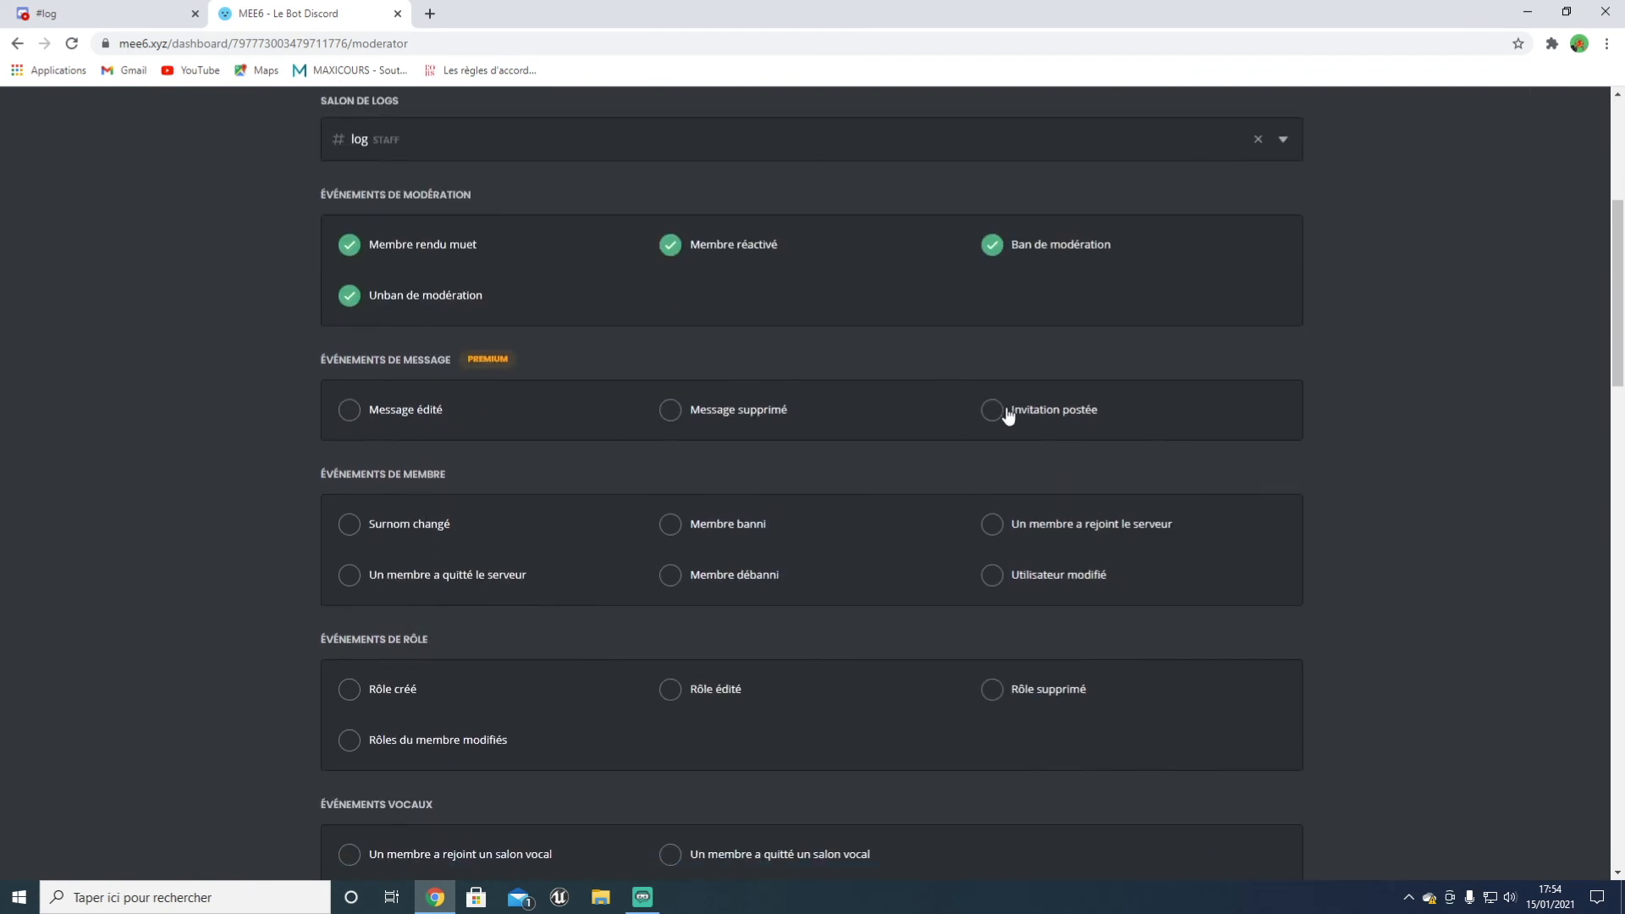
pyautogui.scroll(-15, 433, 517)
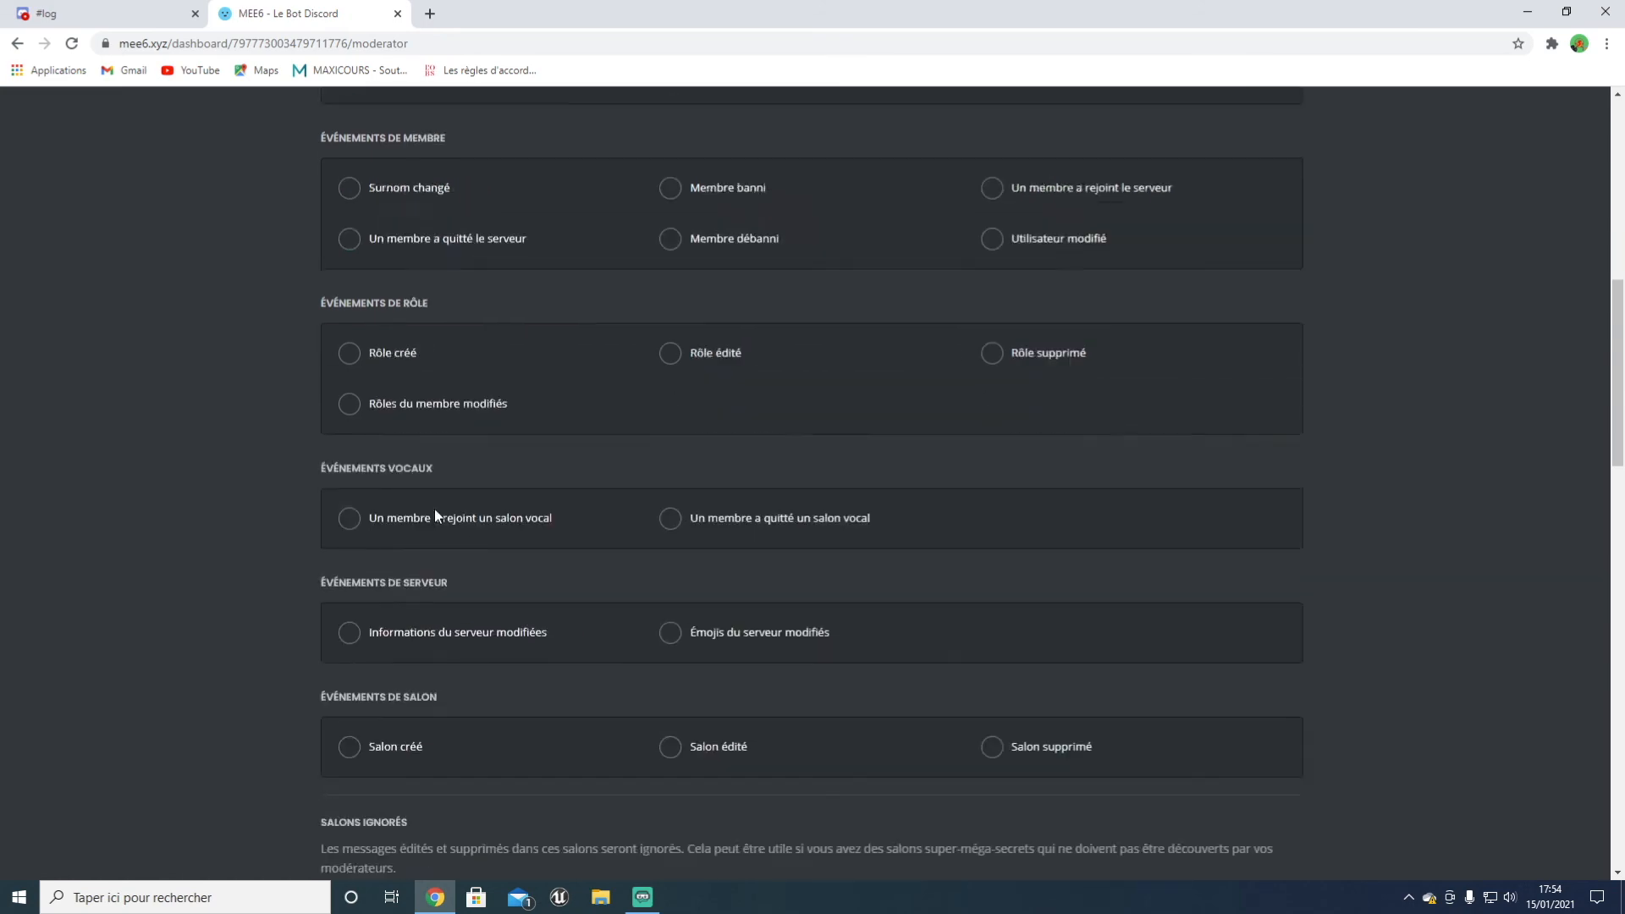
pyautogui.scroll(-9, 428, 516)
pyautogui.scroll(10, 425, 520)
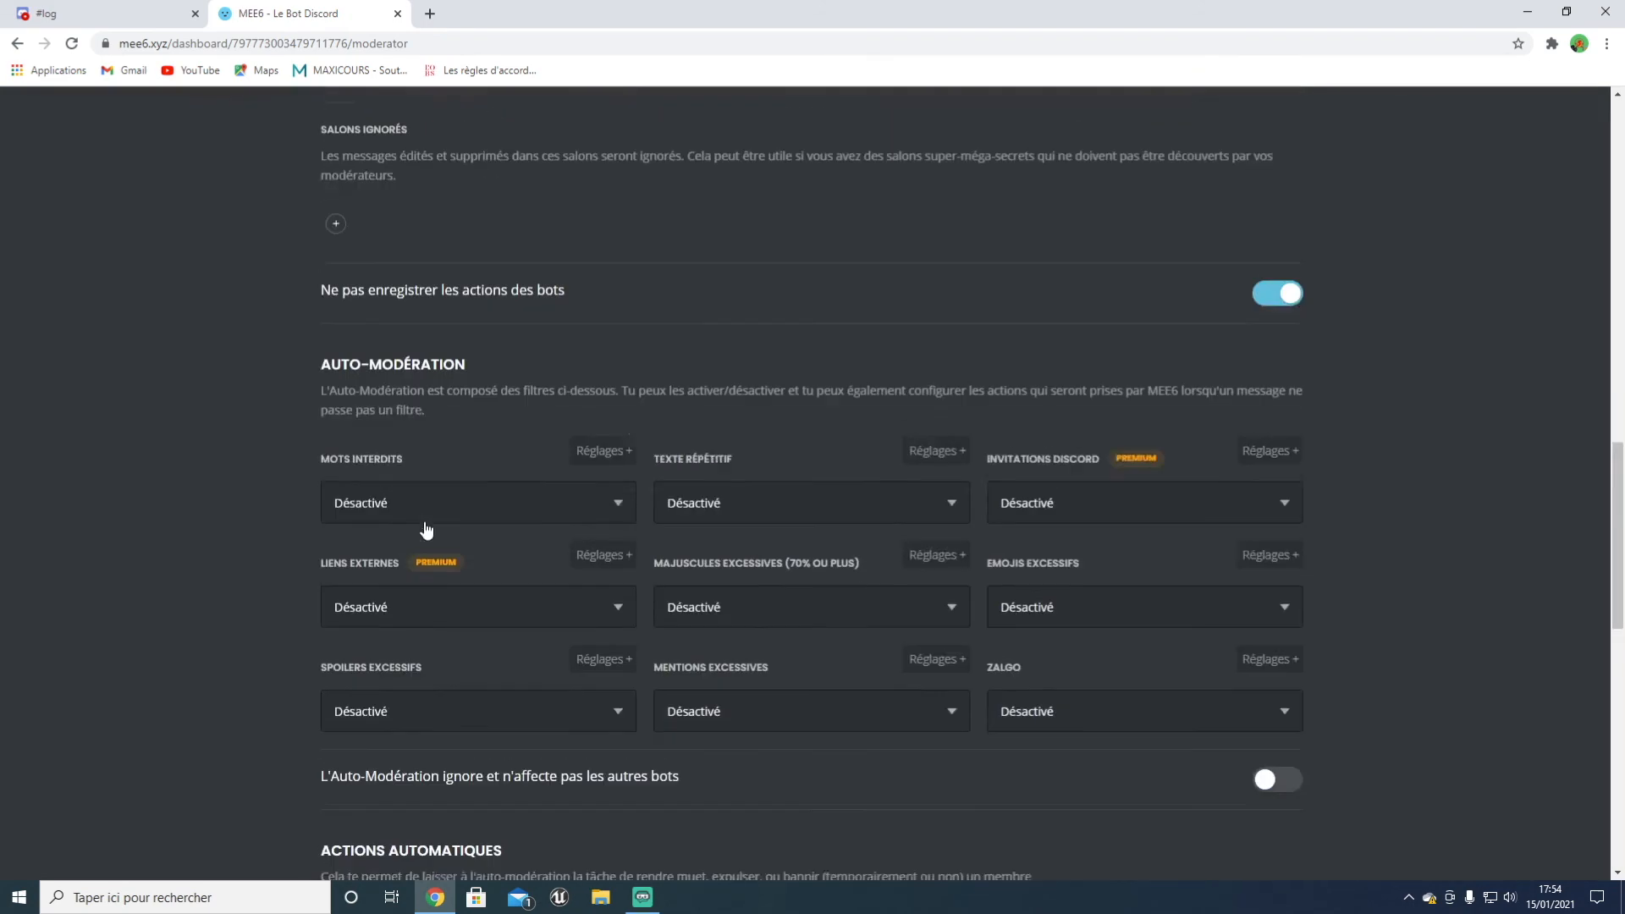
pyautogui.scroll(-1, 428, 530)
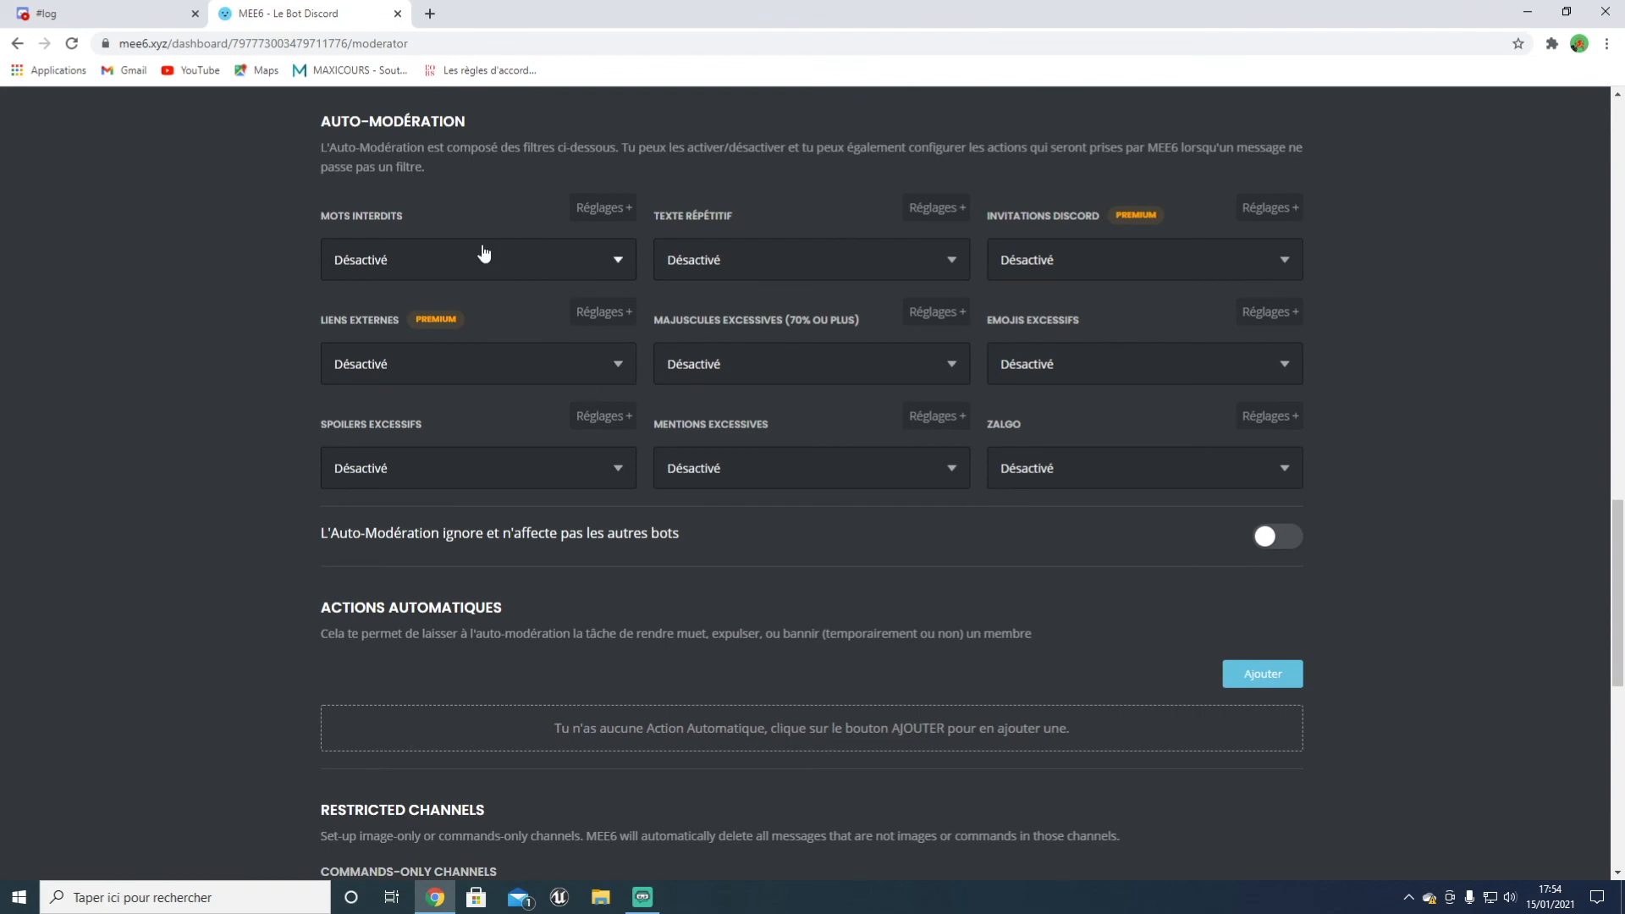
# Step: Check which actions the Mots interdits auto-moderation filter offers, leaving the filter disabled
pyautogui.click(487, 254)
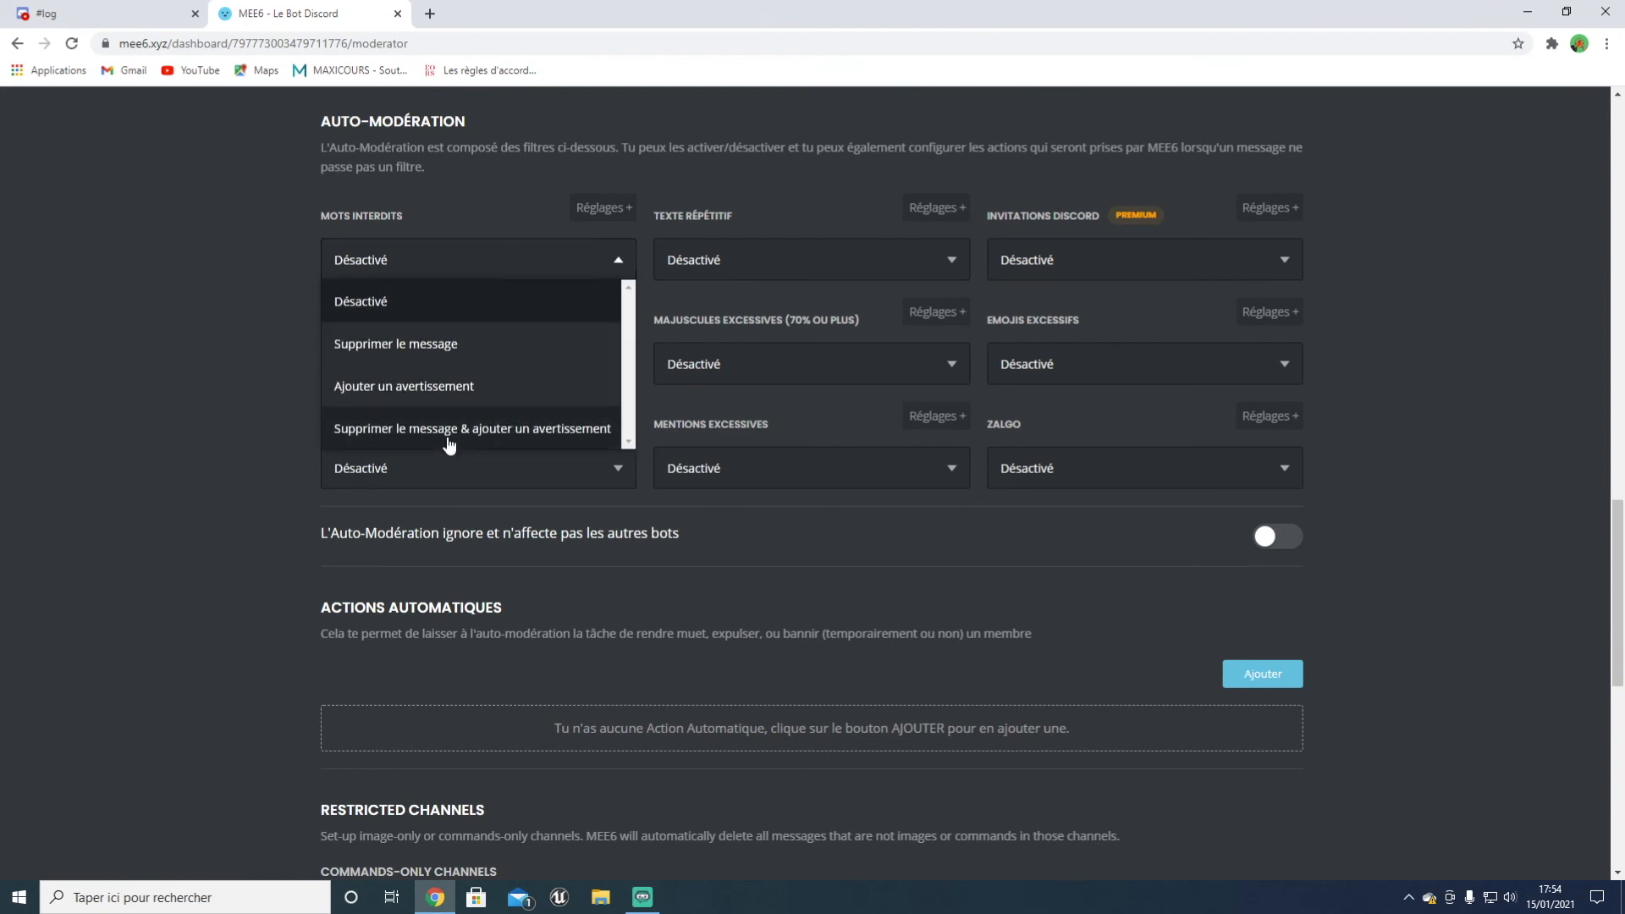
pyautogui.click(88, 362)
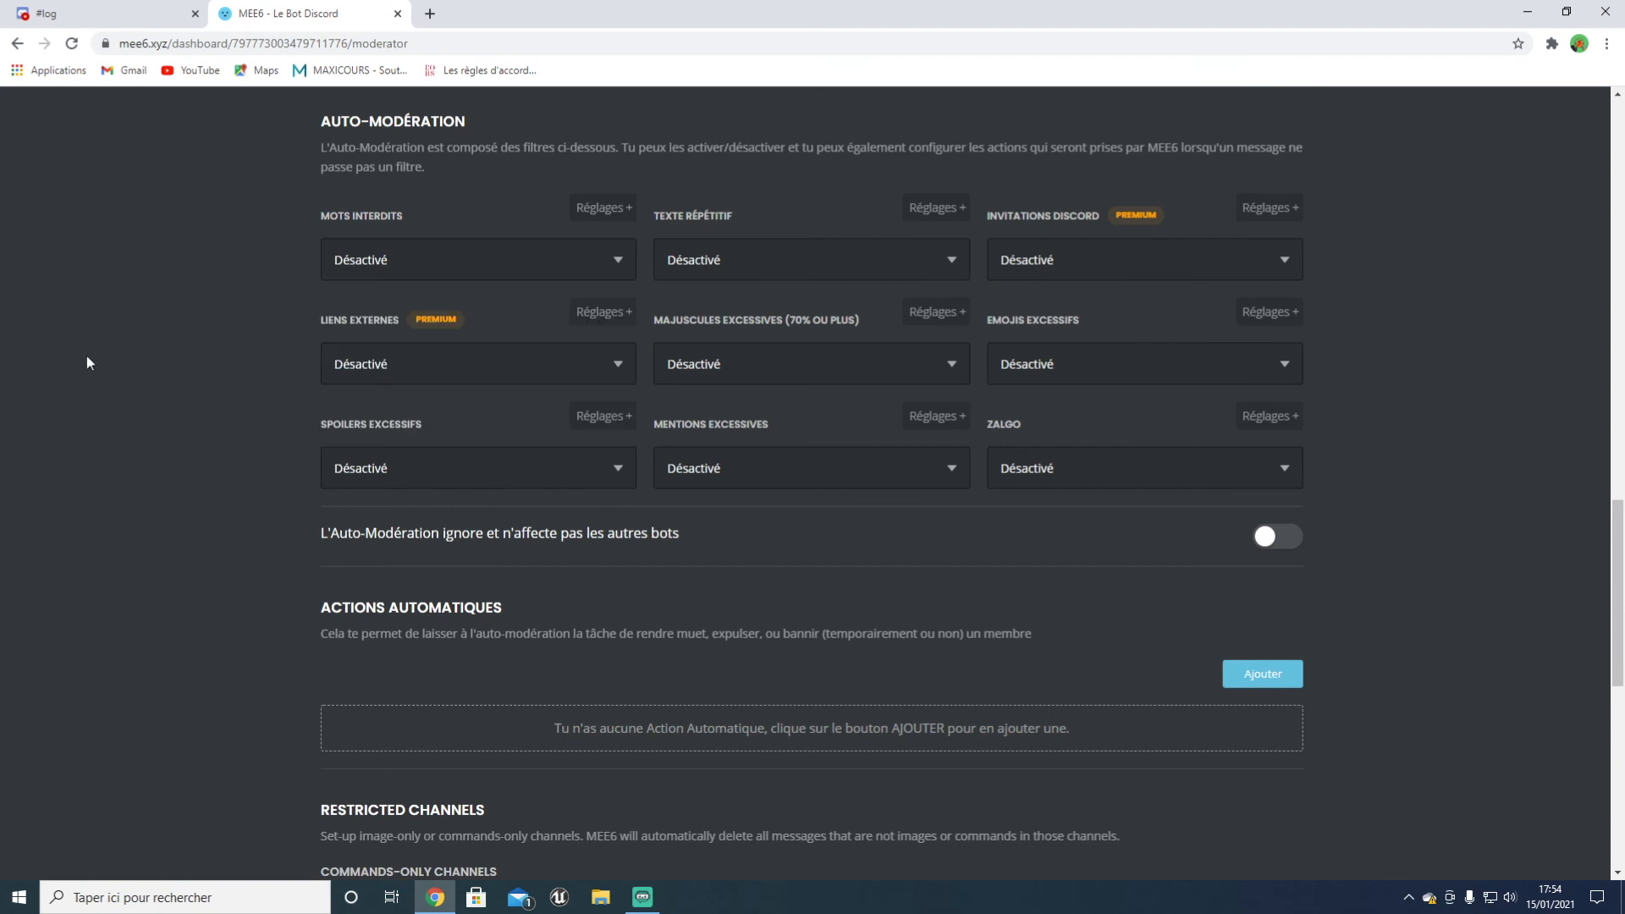
pyautogui.click(622, 262)
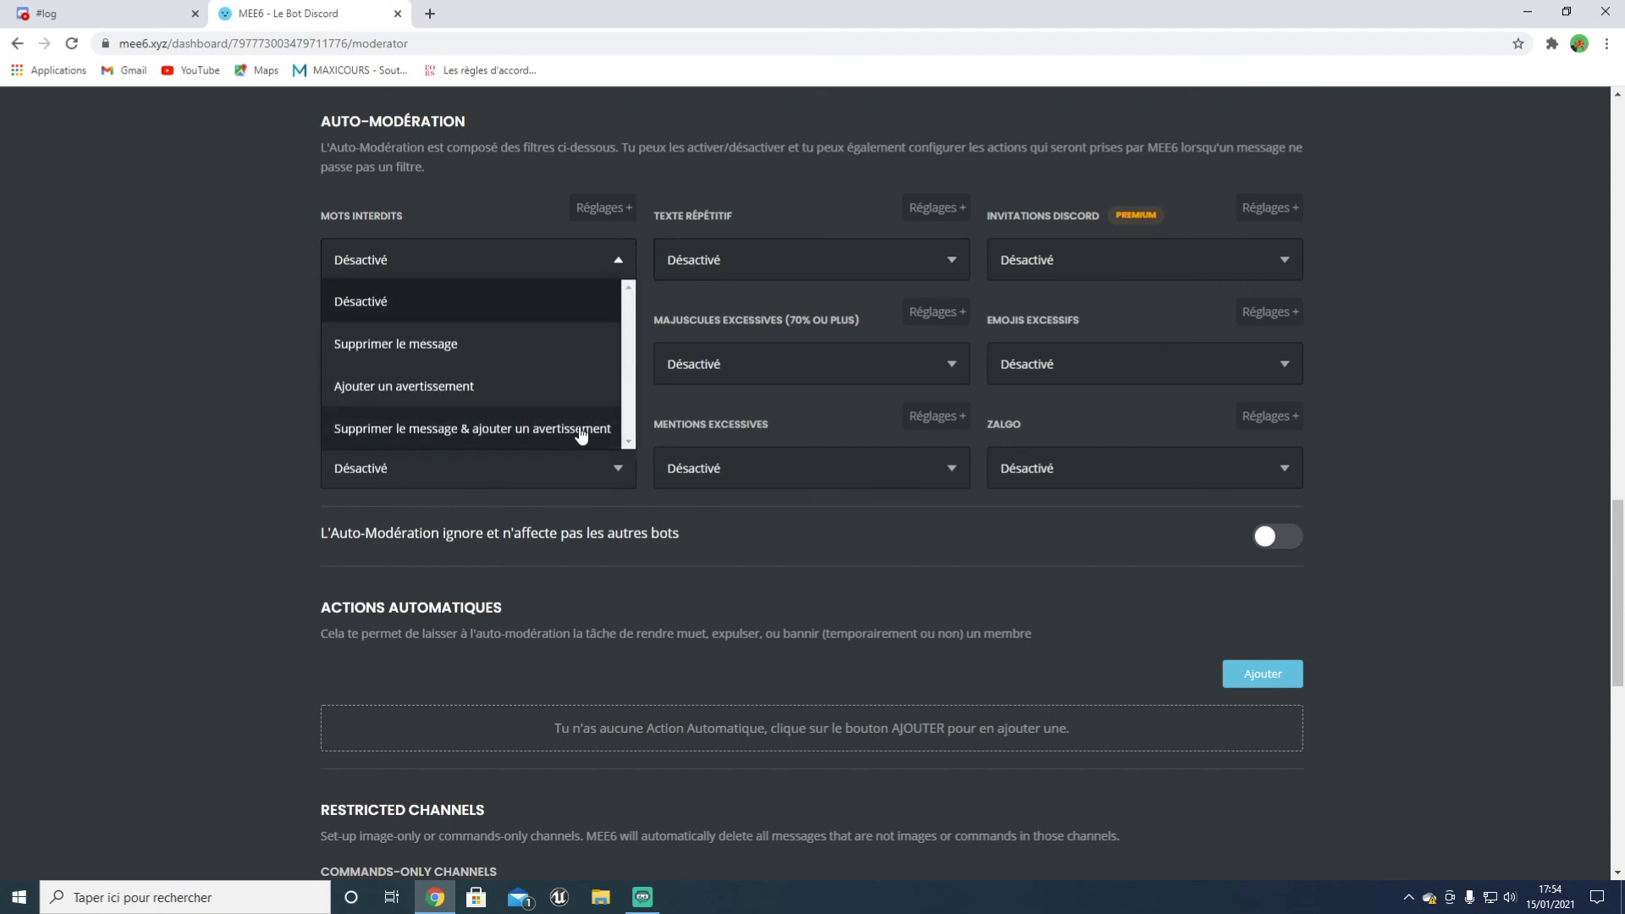
pyautogui.click(193, 390)
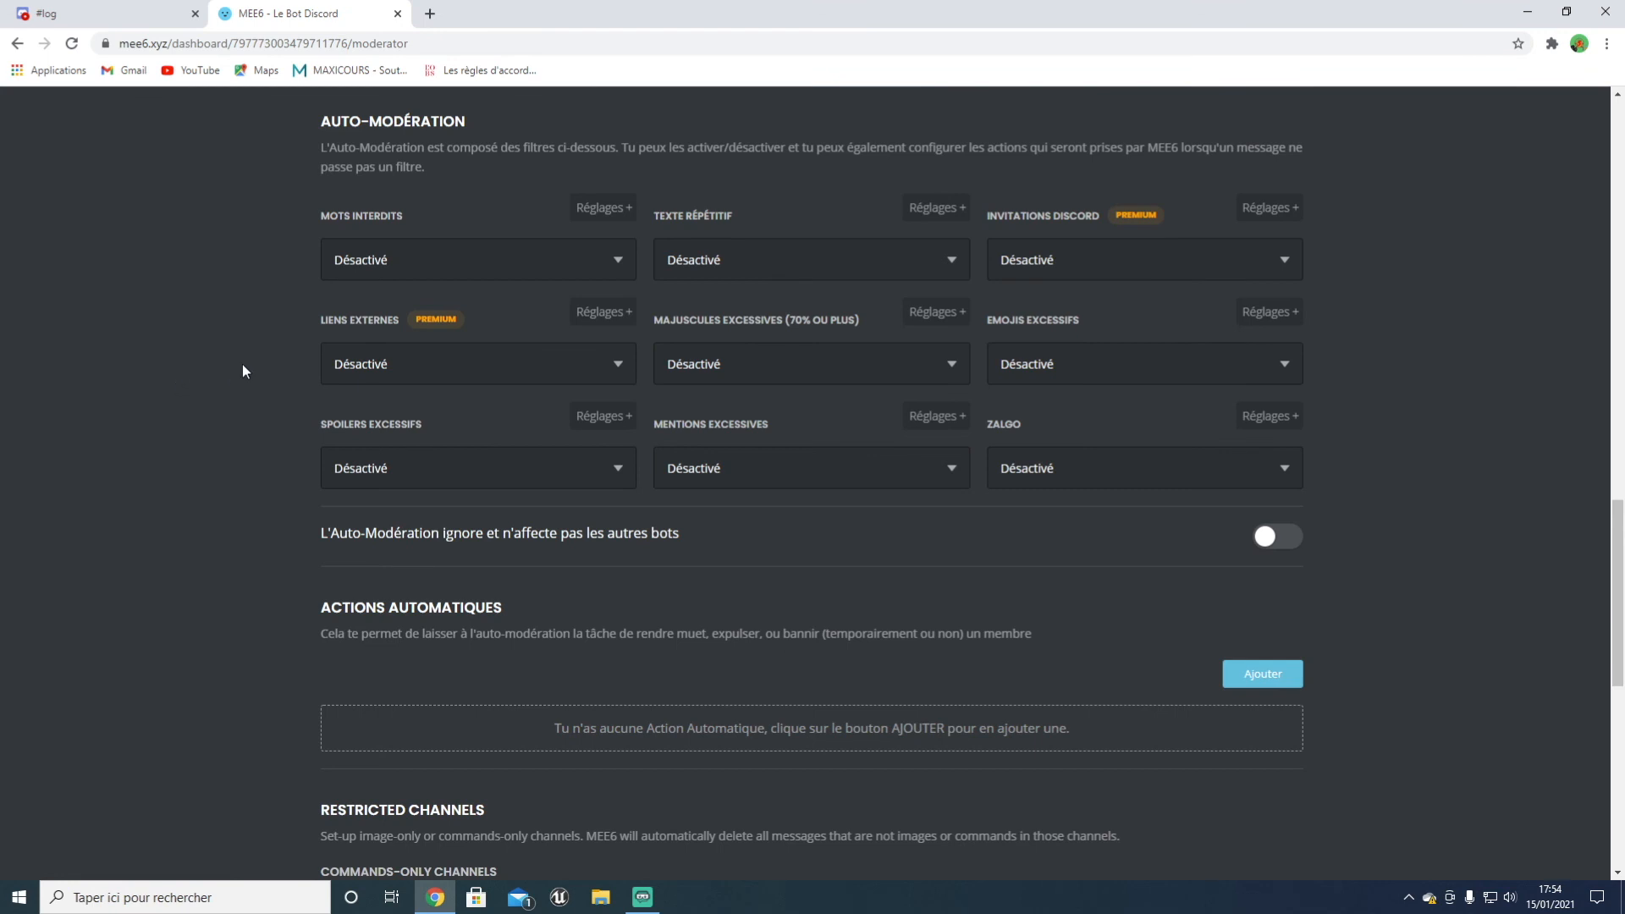
# Step: Review the moderation commands at the end of the page and go back to the MEE6 plugins overview
pyautogui.scroll(-9, 242, 371)
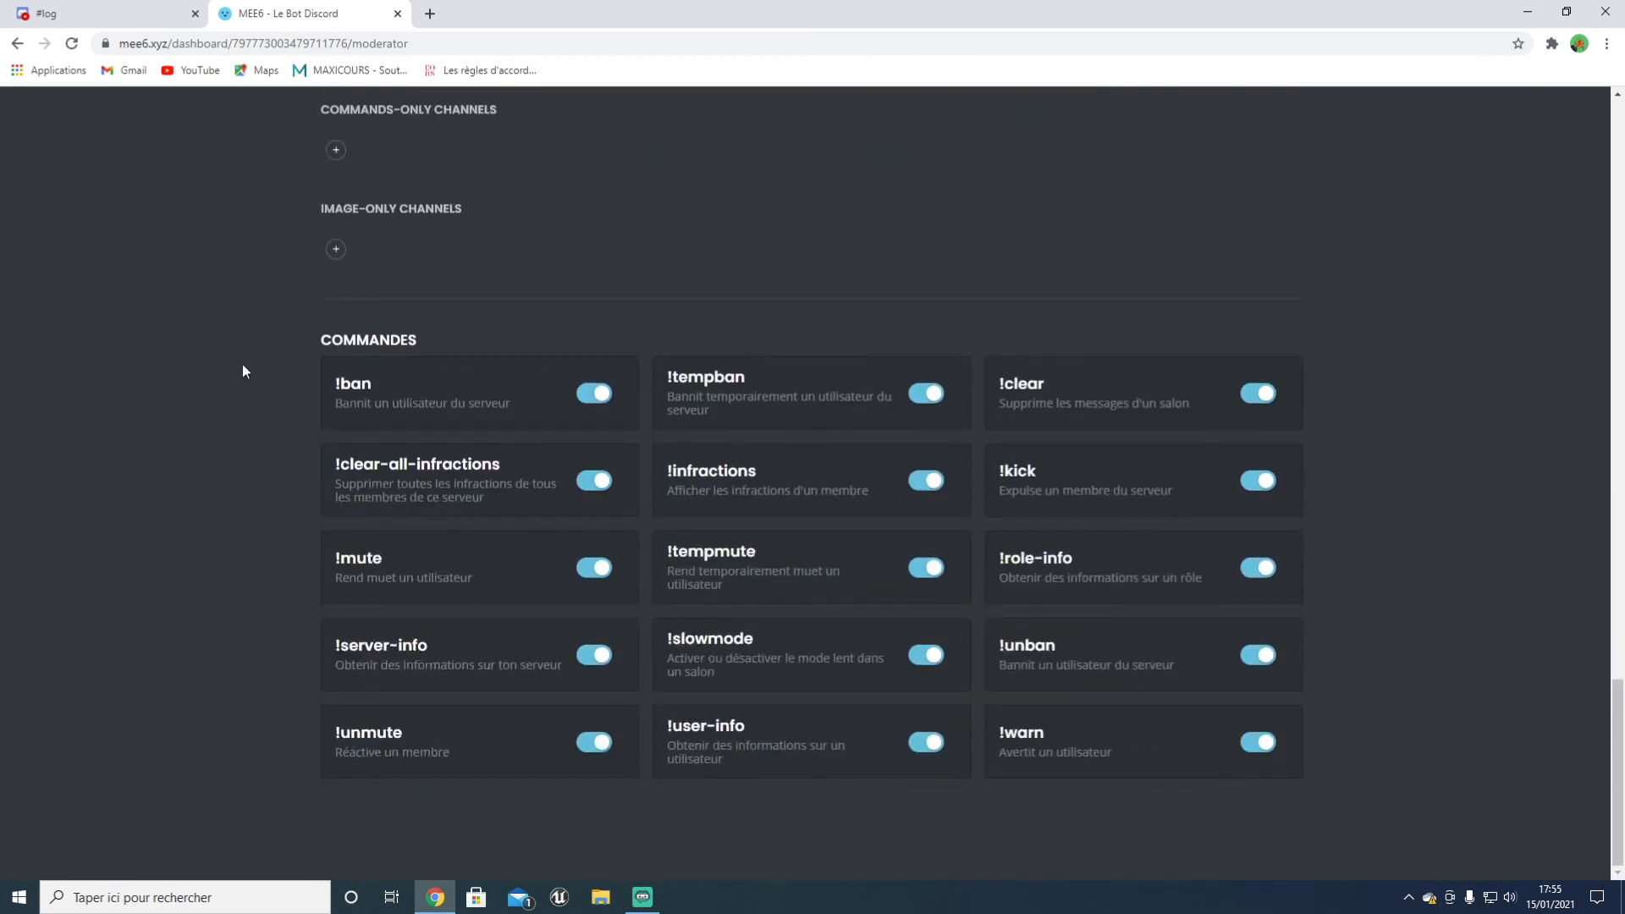
pyautogui.scroll(20, 237, 364)
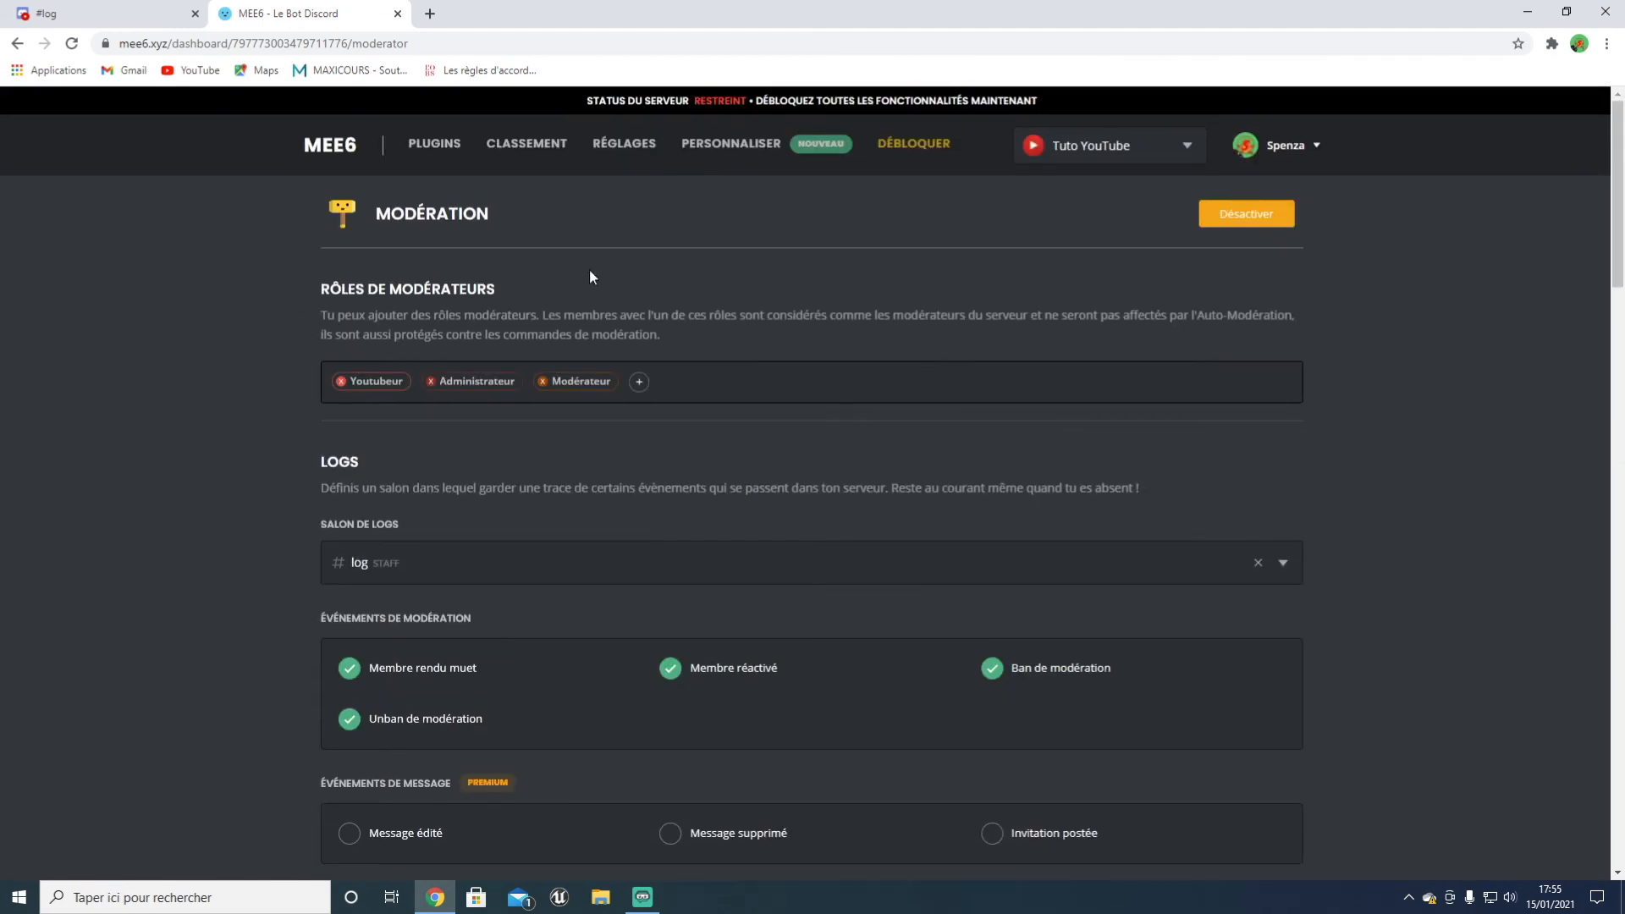
pyautogui.click(450, 153)
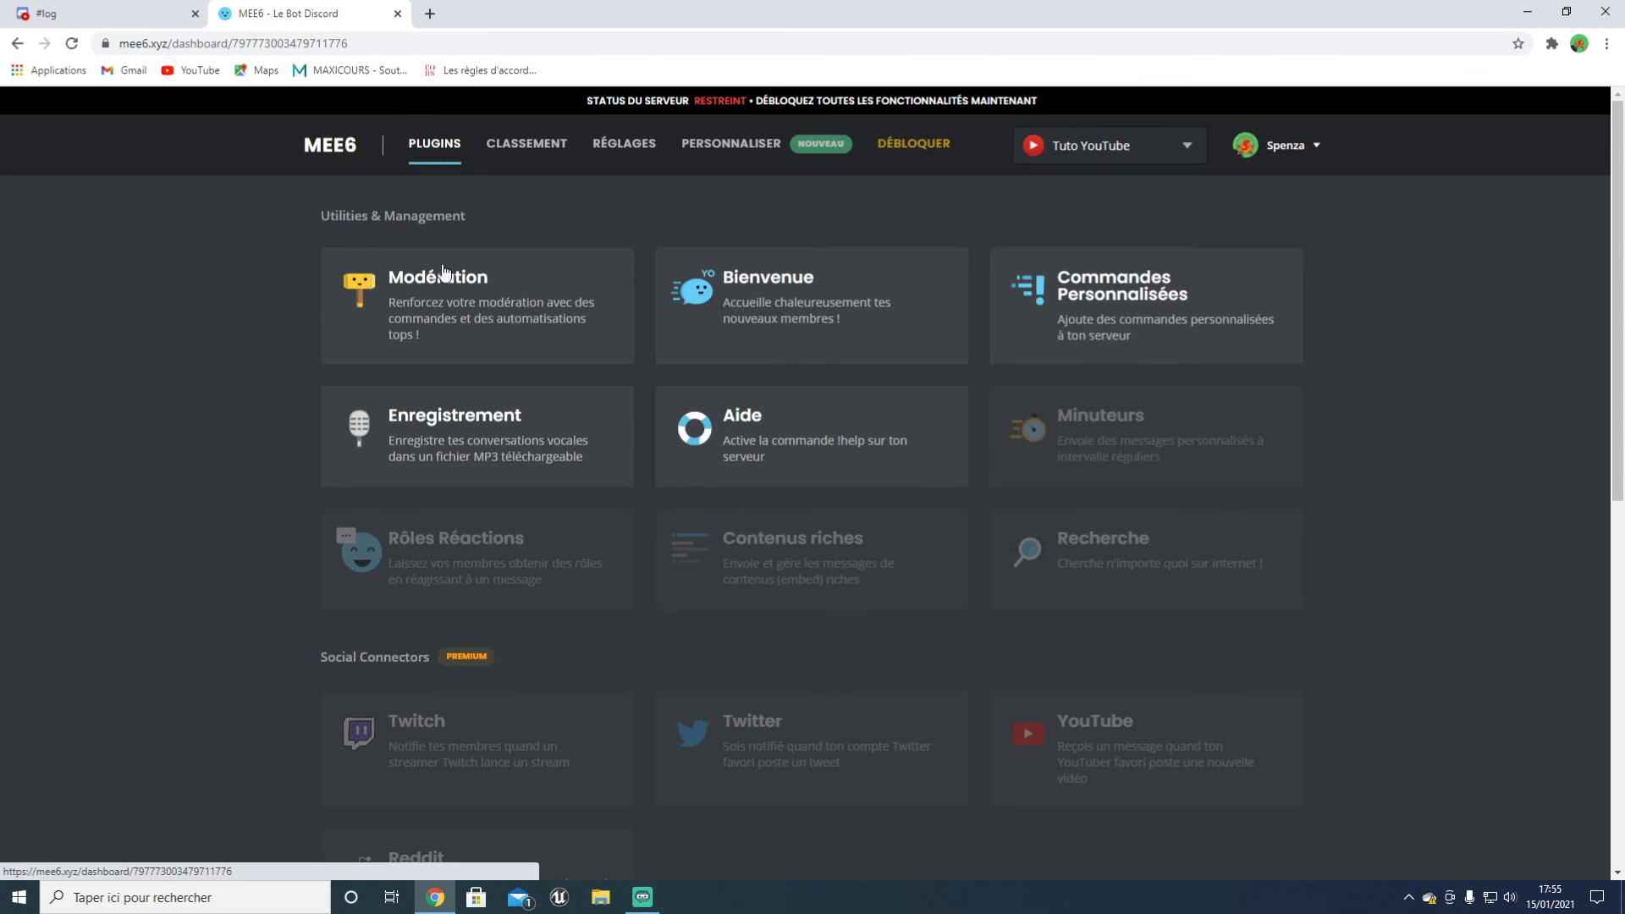
pyautogui.scroll(-7, 461, 345)
# Step: Switch to the Discord tab and send !help in the commande-bot channel
pyautogui.hotkey('ctrl', 'Tab')
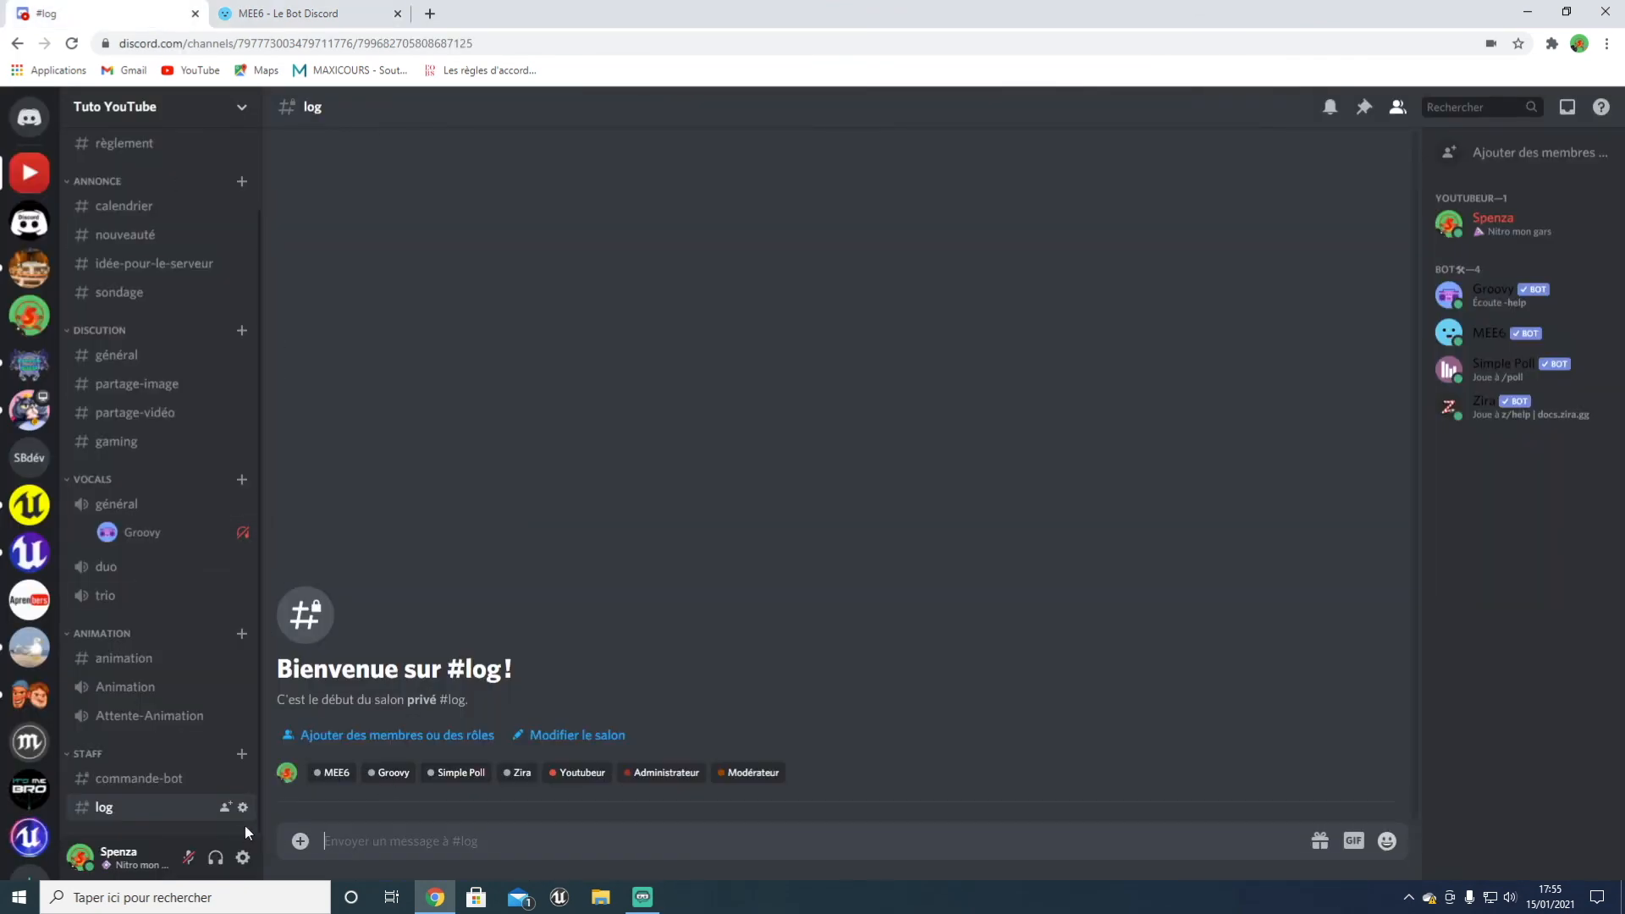
pyautogui.click(190, 780)
pyautogui.write('-he')
pyautogui.press('BackSpace')
pyautogui.press('BackSpace')
pyautogui.press('BackSpace')
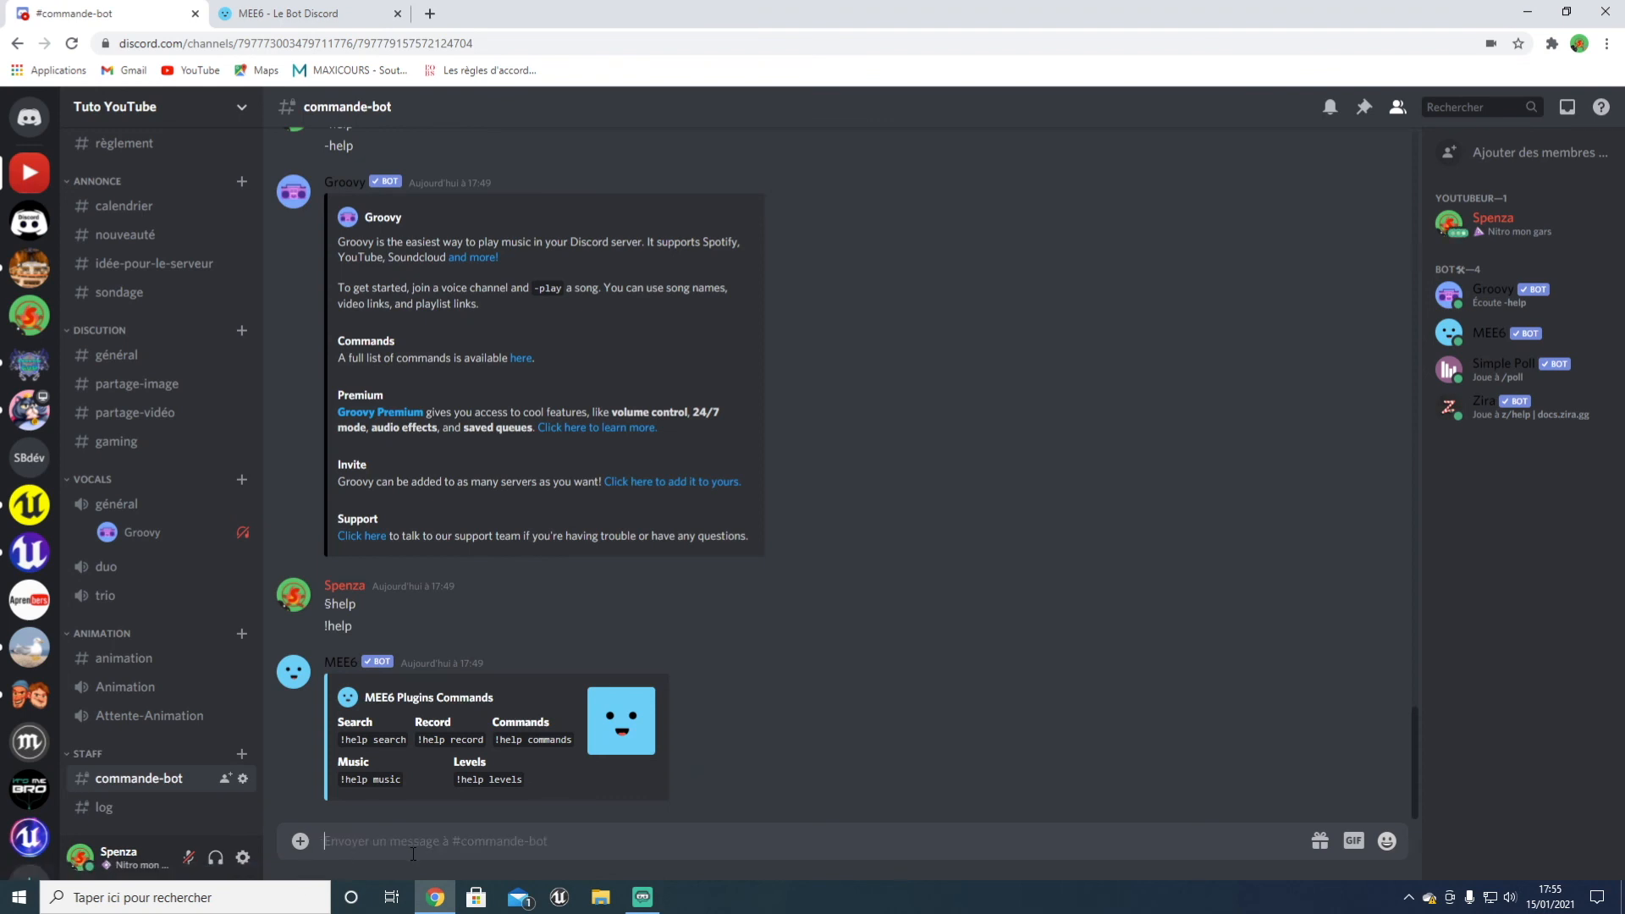
pyautogui.write('!help')
pyautogui.press('Return')
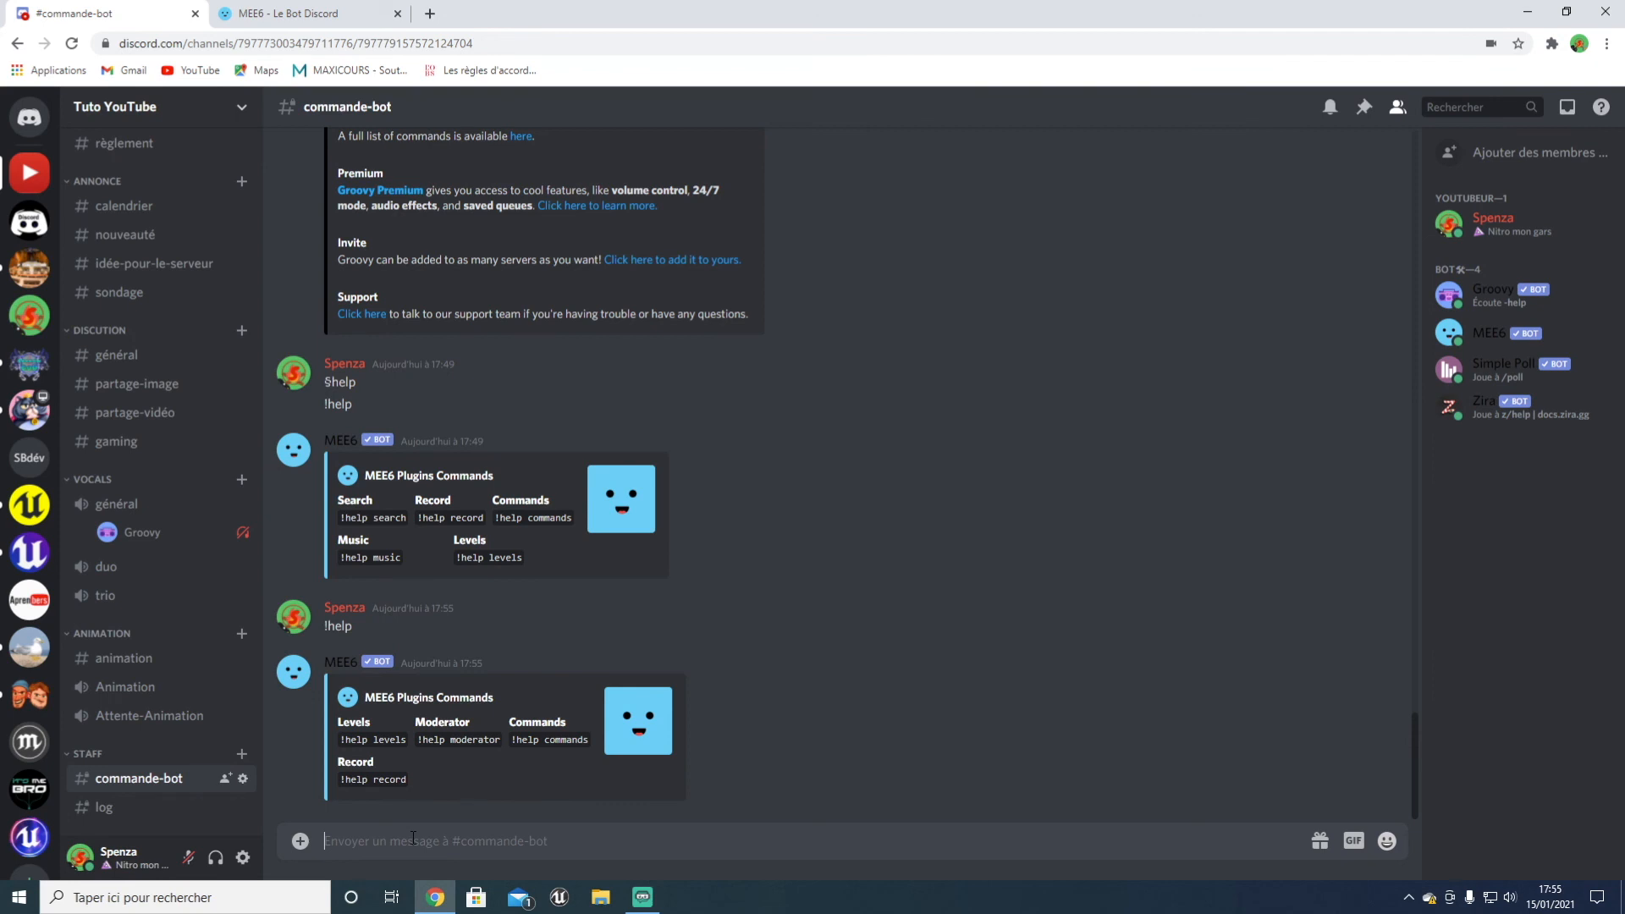
# Step: Send !help moderator in the commande-bot channel to request the moderation commands
pyautogui.write('!help mode')
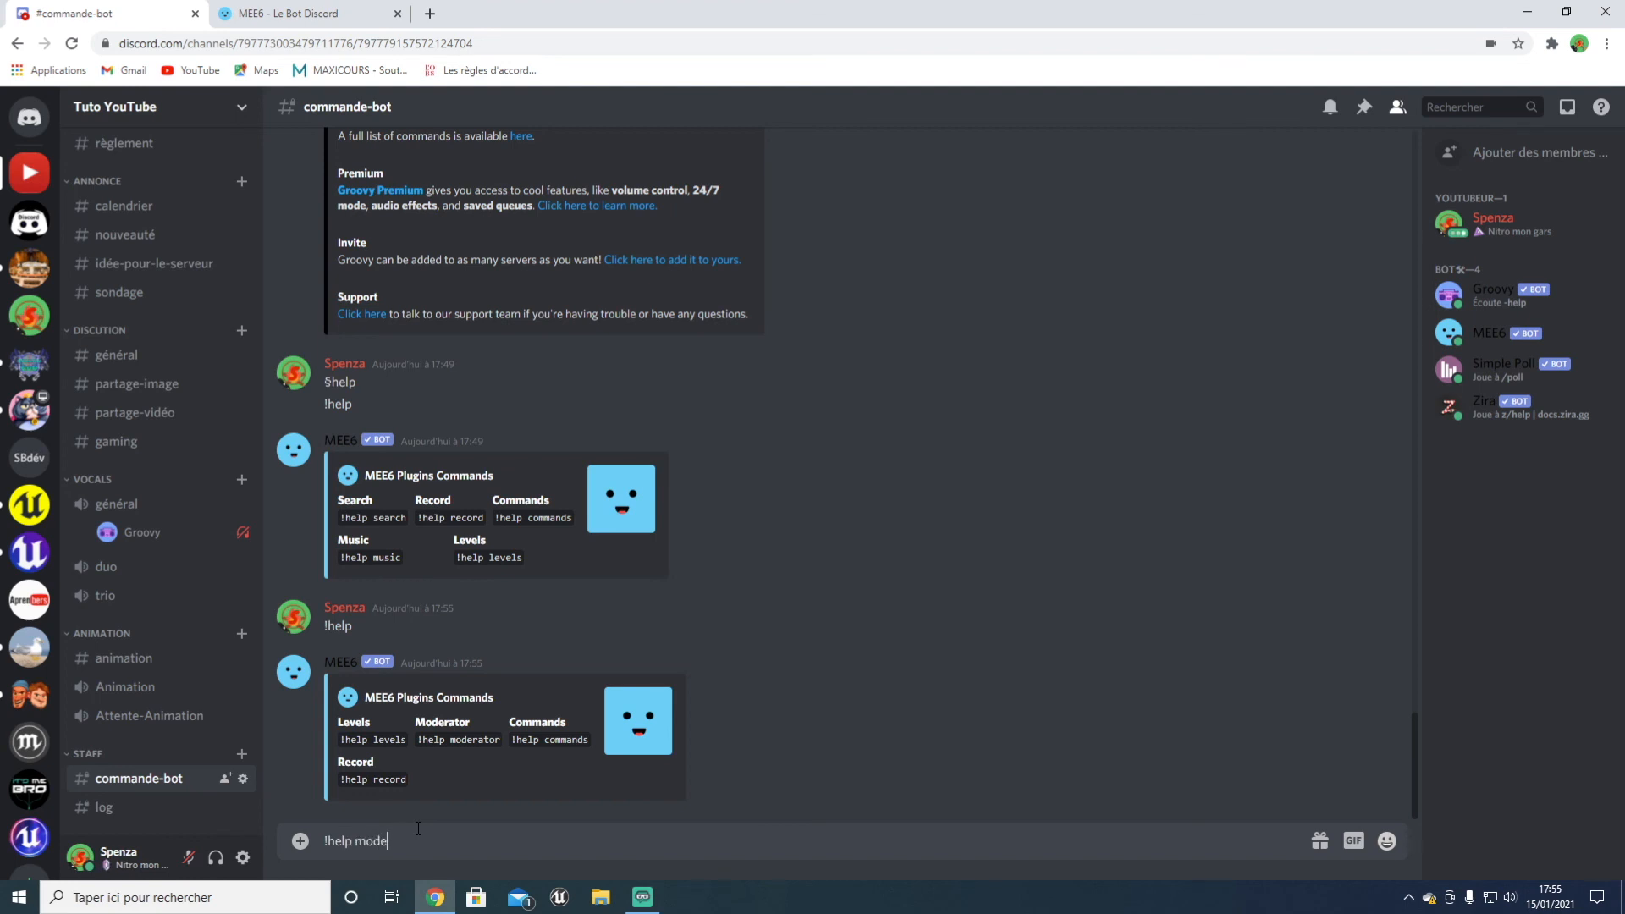
pyautogui.write('t')
pyautogui.press('BackSpace')
pyautogui.write('erator')
pyautogui.press('Return')
# Step: Examine the syntax of the ban, tempban and clear commands in the Moderator Plugin reply
pyautogui.scroll(3, 418, 698)
pyautogui.scroll(1, 418, 697)
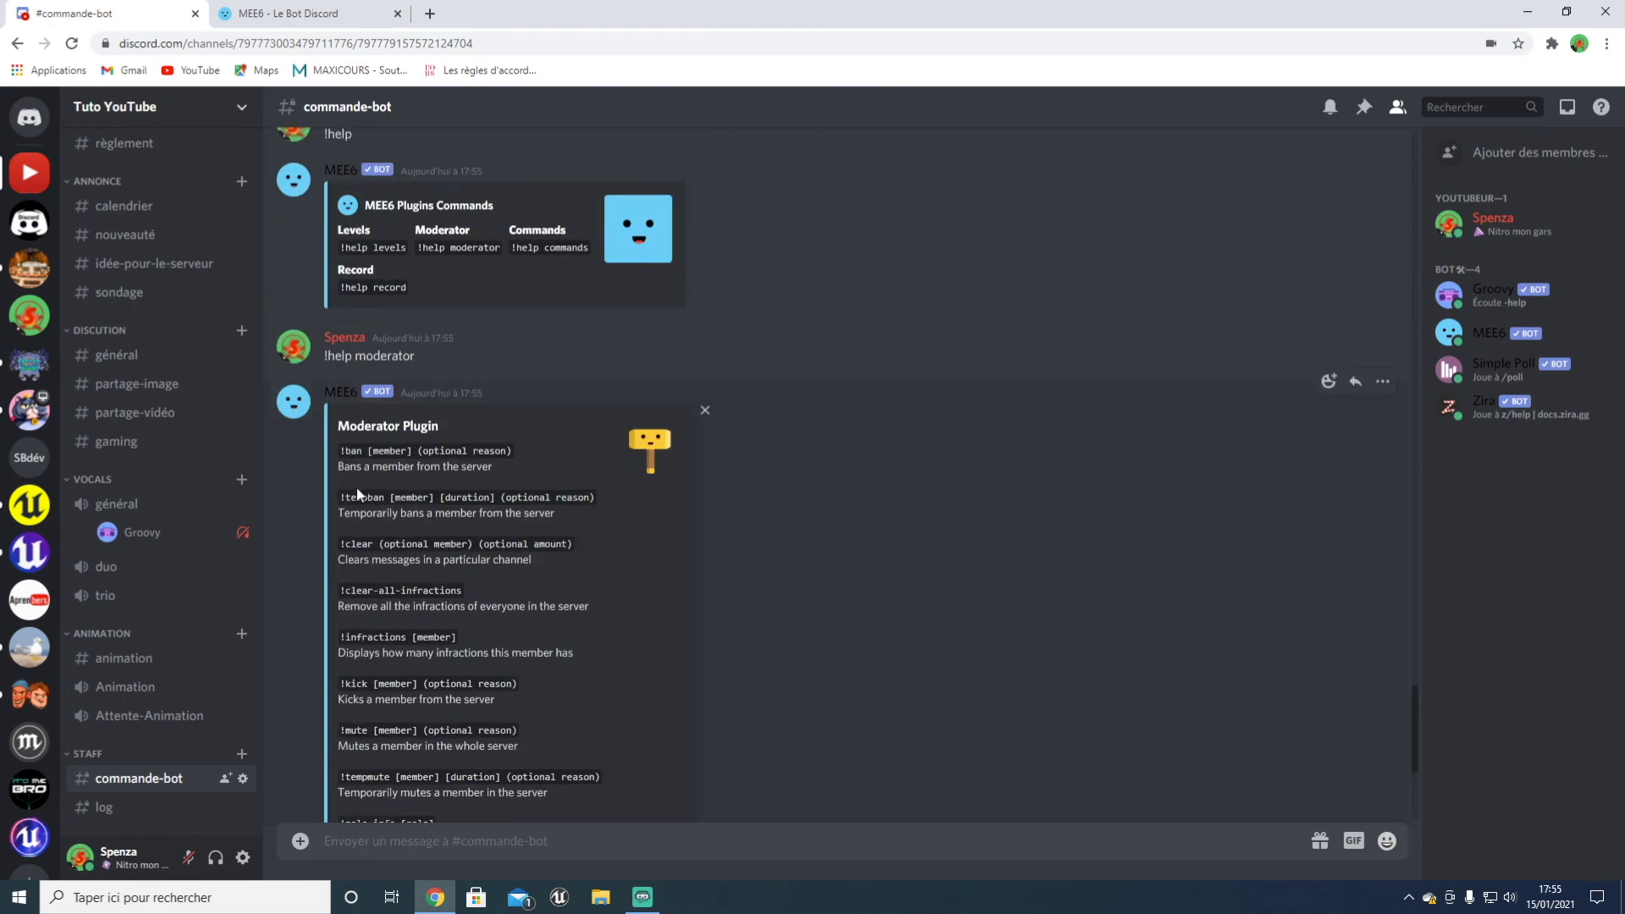
pyautogui.moveTo(344, 457); pyautogui.dragTo(390, 450)
pyautogui.moveTo(488, 450); pyautogui.dragTo(500, 451)
pyautogui.moveTo(341, 497); pyautogui.dragTo(584, 498)
pyautogui.click(419, 497)
pyautogui.moveTo(350, 545); pyautogui.dragTo(410, 554)
pyautogui.click(423, 552)
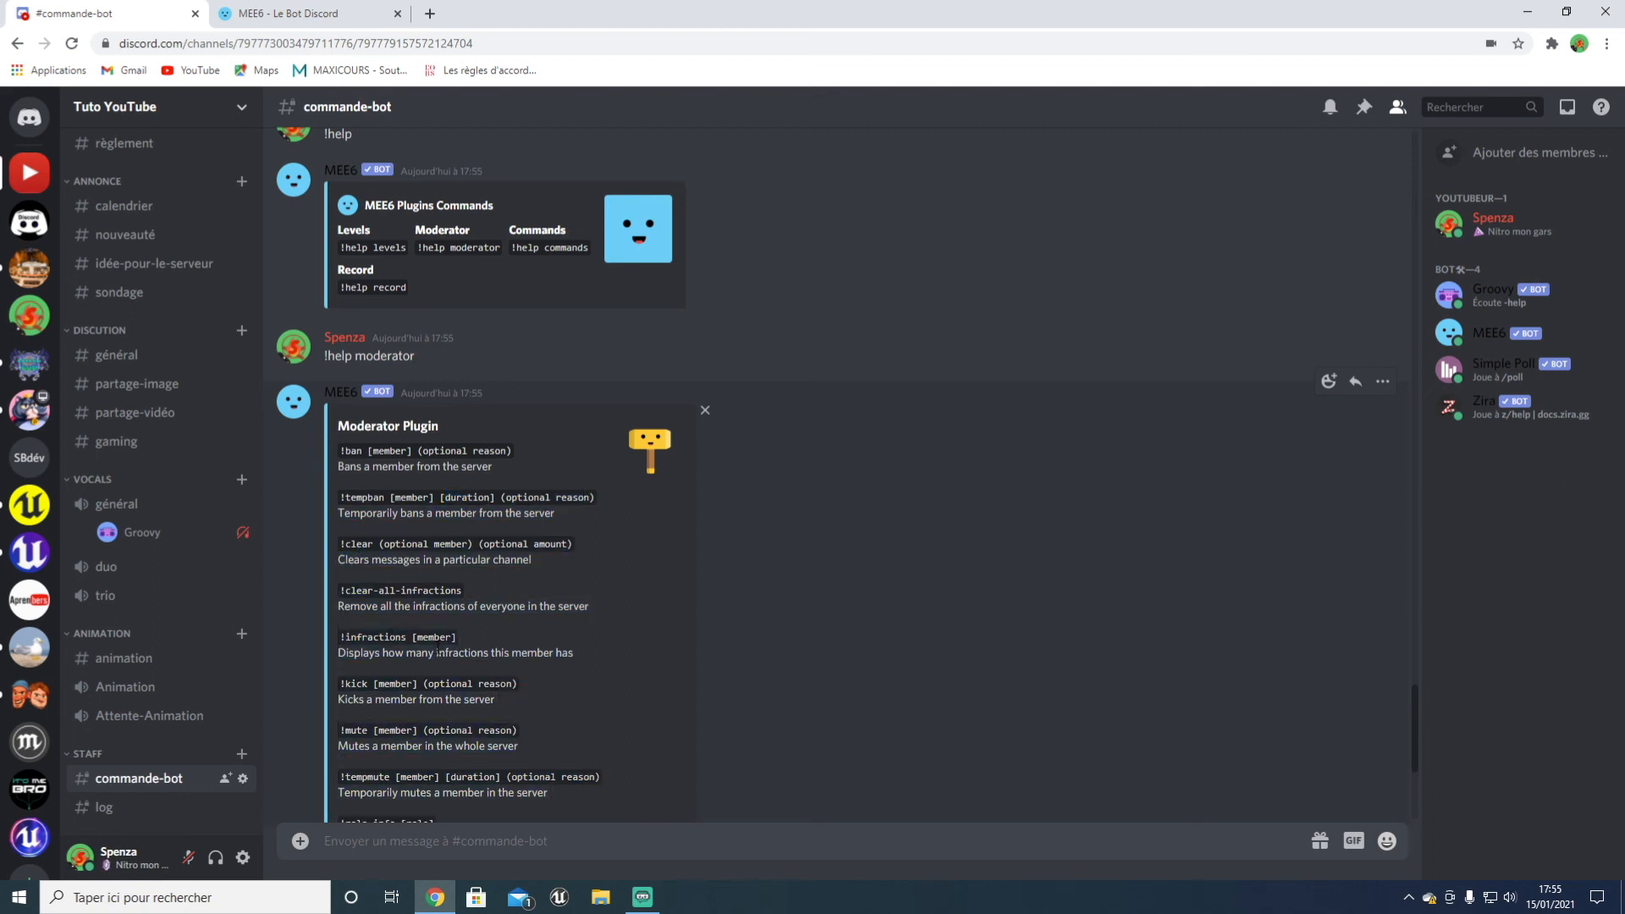
# Step: Open the général text channel and send the !clear command without an amount
pyautogui.click(123, 359)
pyautogui.write('§clear')
pyautogui.press('BackSpace')
pyautogui.press('BackSpace')
pyautogui.press('BackSpace')
pyautogui.press('BackSpace')
pyautogui.press('BackSpace')
pyautogui.press('BackSpace')
pyautogui.write('!clear')
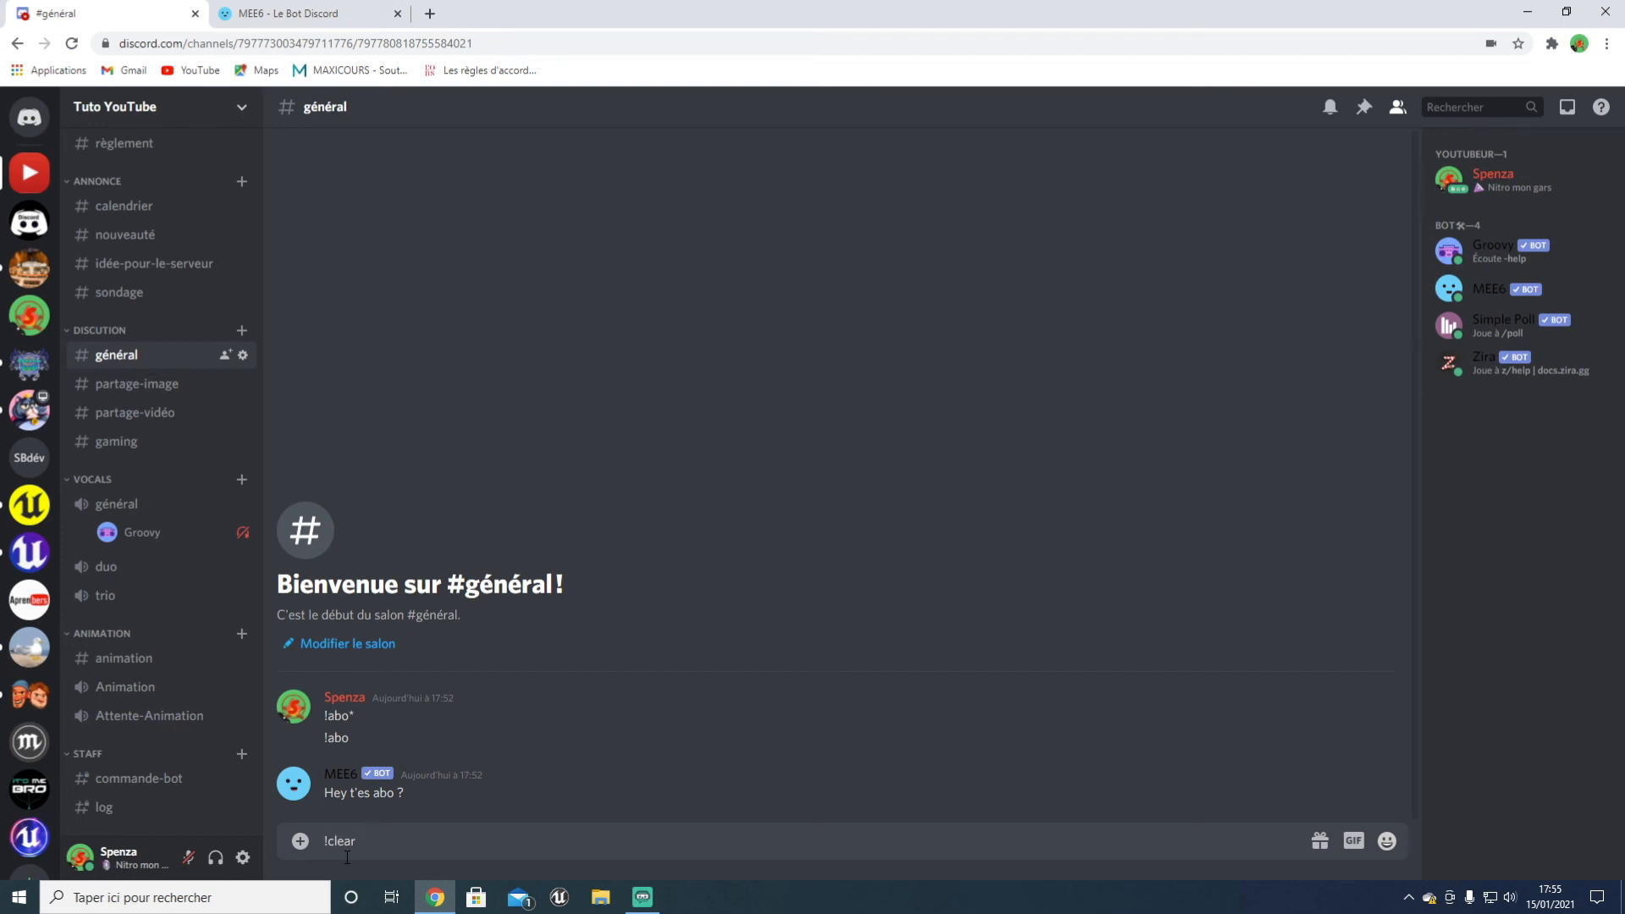
pyautogui.write(' 10')
pyautogui.press('BackSpace')
pyautogui.press('BackSpace')
pyautogui.press('BackSpace')
pyautogui.press('BackSpace')
pyautogui.write('r')
pyautogui.press('Return')
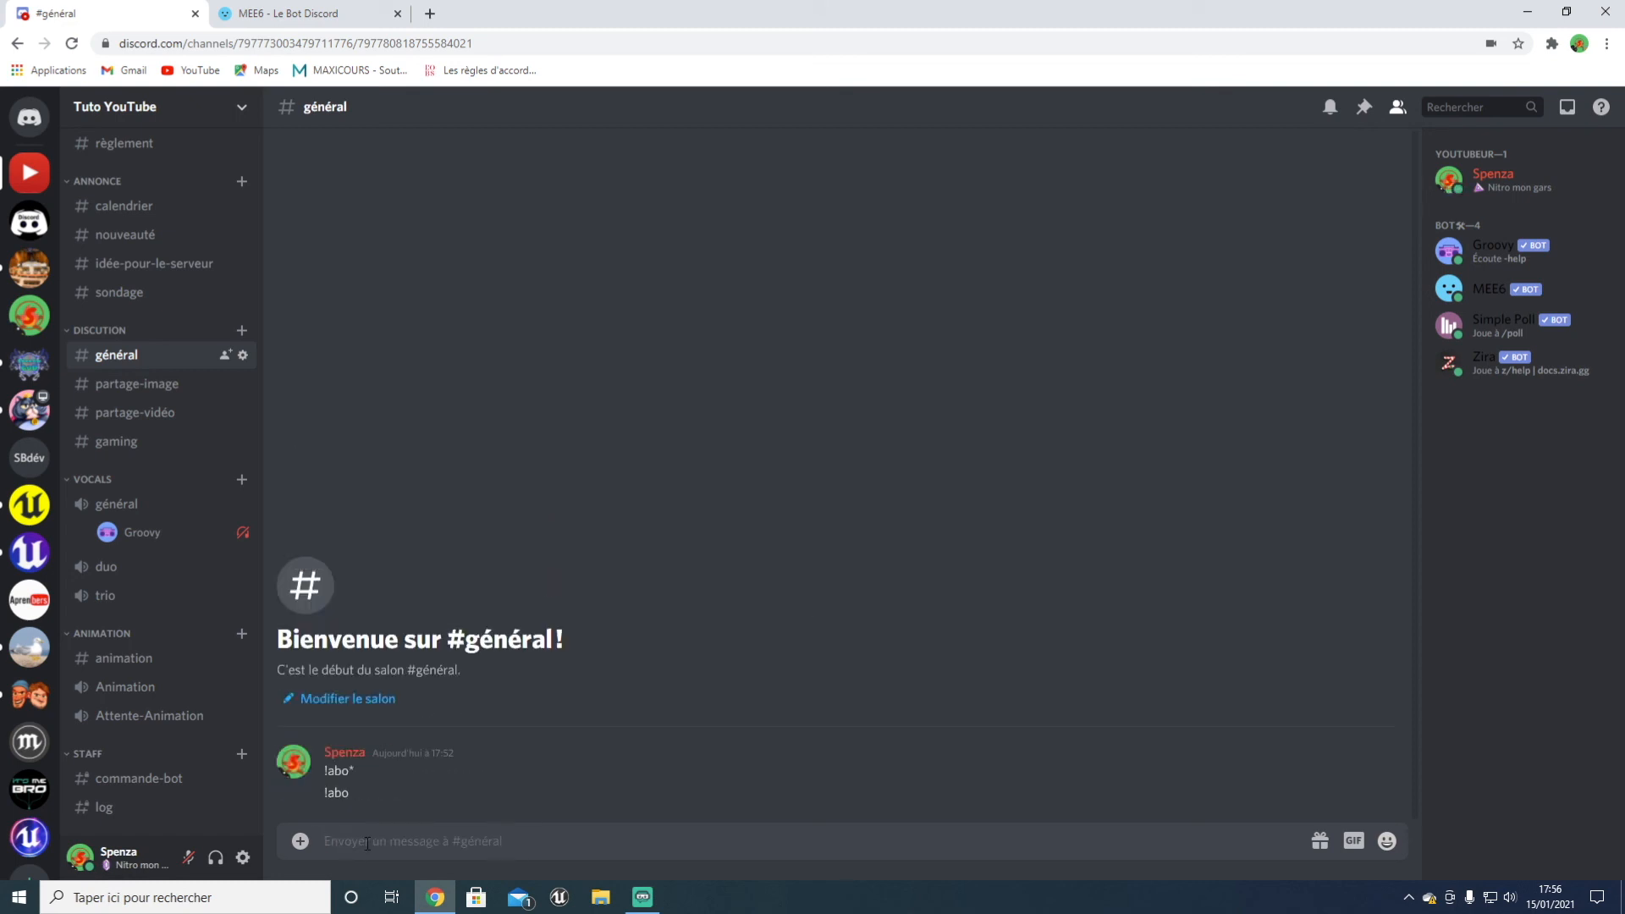
# Step: Send !clear 10 in the général text channel to remove up to ten messages
pyautogui.write('s')
pyautogui.write('cle')
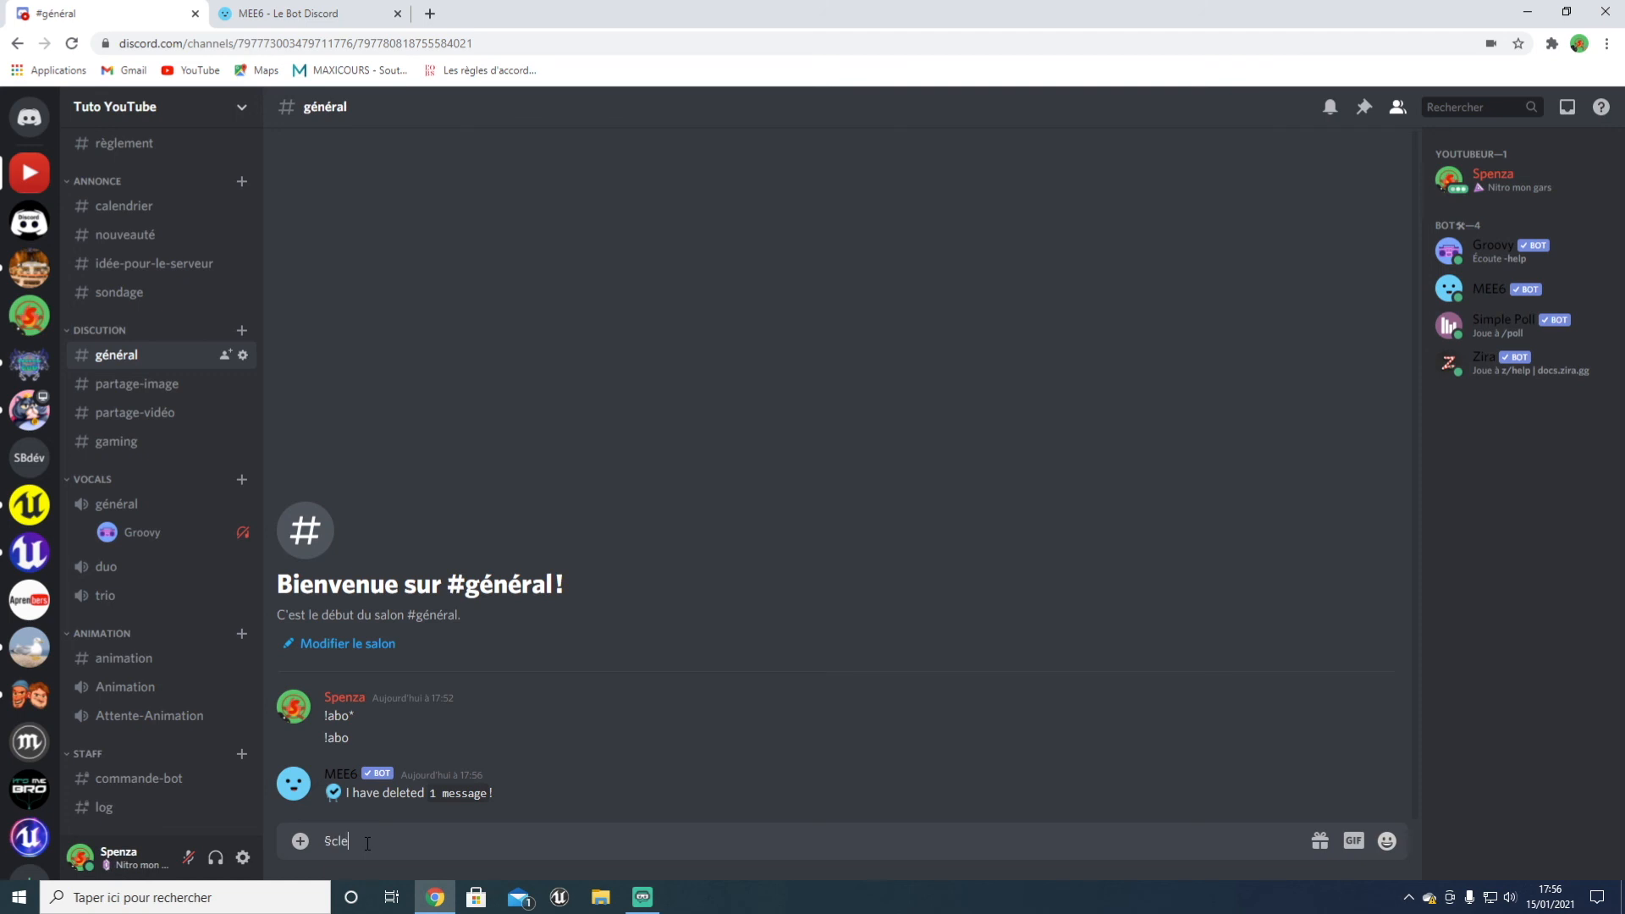
pyautogui.press('F11')
pyautogui.press('F11')
pyautogui.press('BackSpace')
pyautogui.press('BackSpace')
pyautogui.press('BackSpace')
pyautogui.press('BackSpace')
pyautogui.write('!')
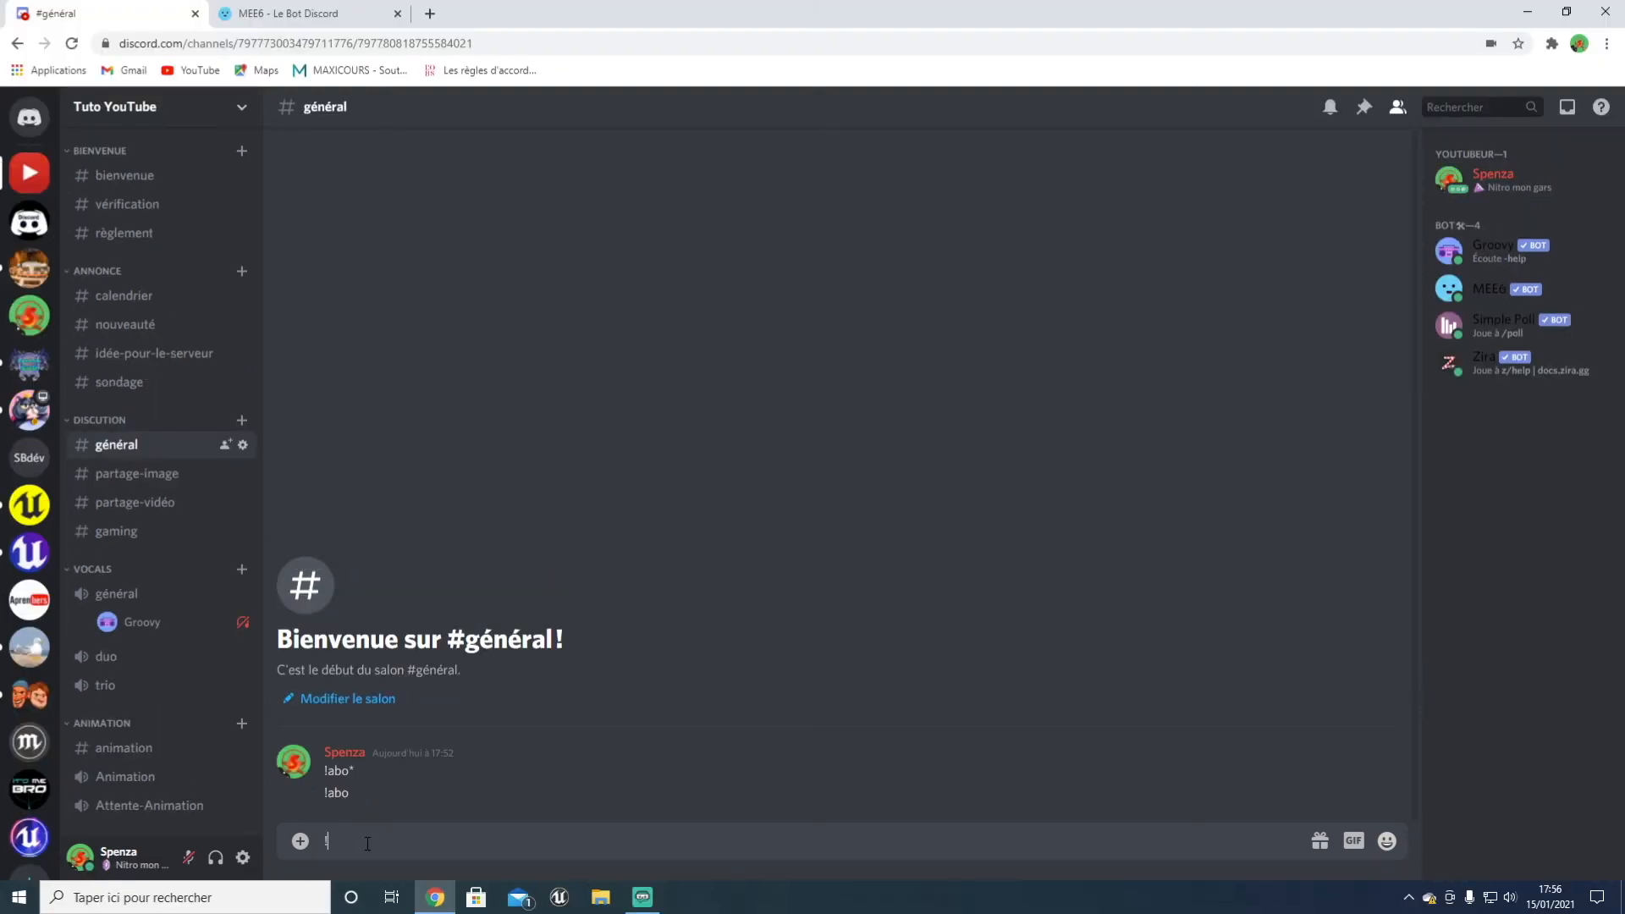
pyautogui.write('clear 10')
pyautogui.press('Return')
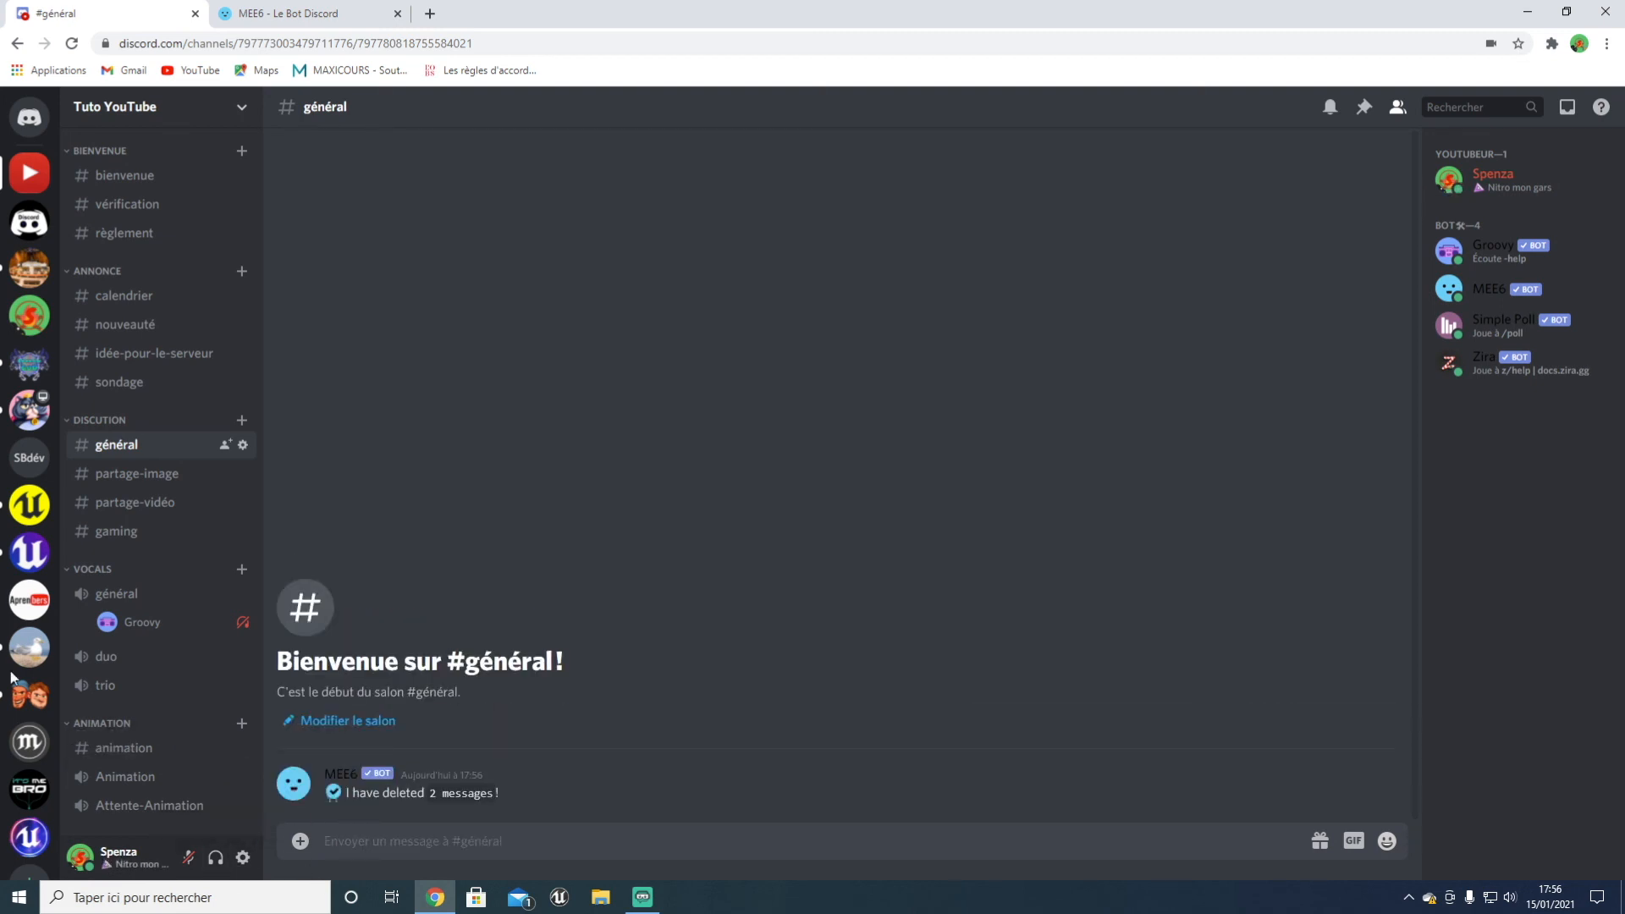
# Step: Disconnect the Groovy bot from the général voice channel
pyautogui.rightClick(177, 622)
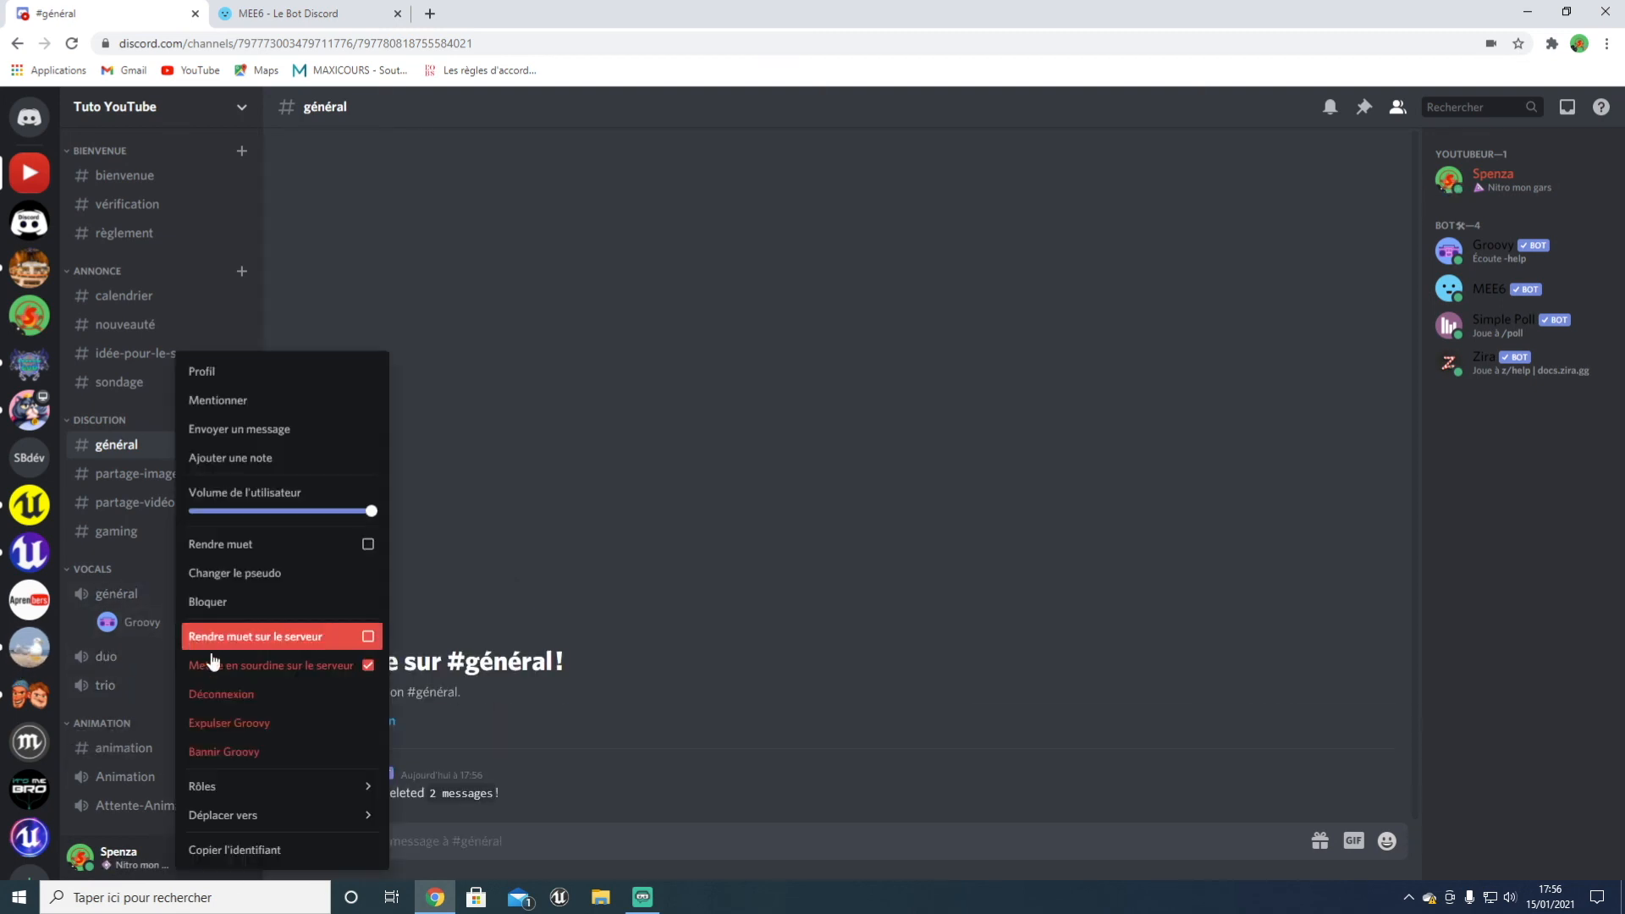
pyautogui.click(254, 694)
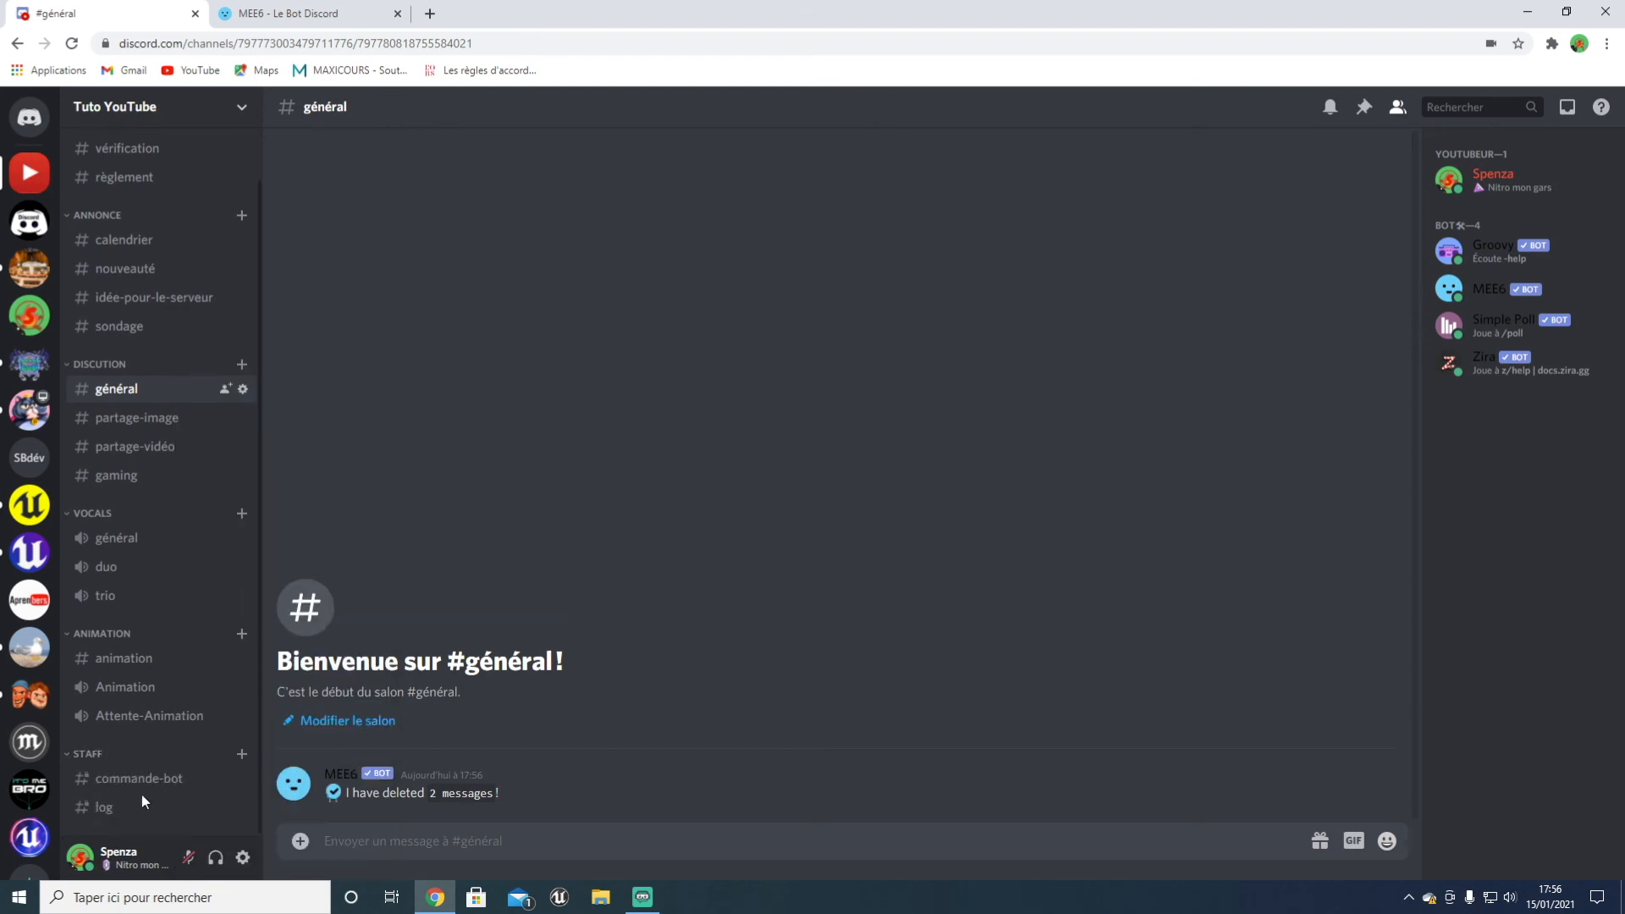
# Step: Open the commande-bot channel and examine the infractions, kick, mute, tempmute, role-info and server-info commands in the moderator help reply
pyautogui.scroll(-1, 140, 793)
pyautogui.click(140, 786)
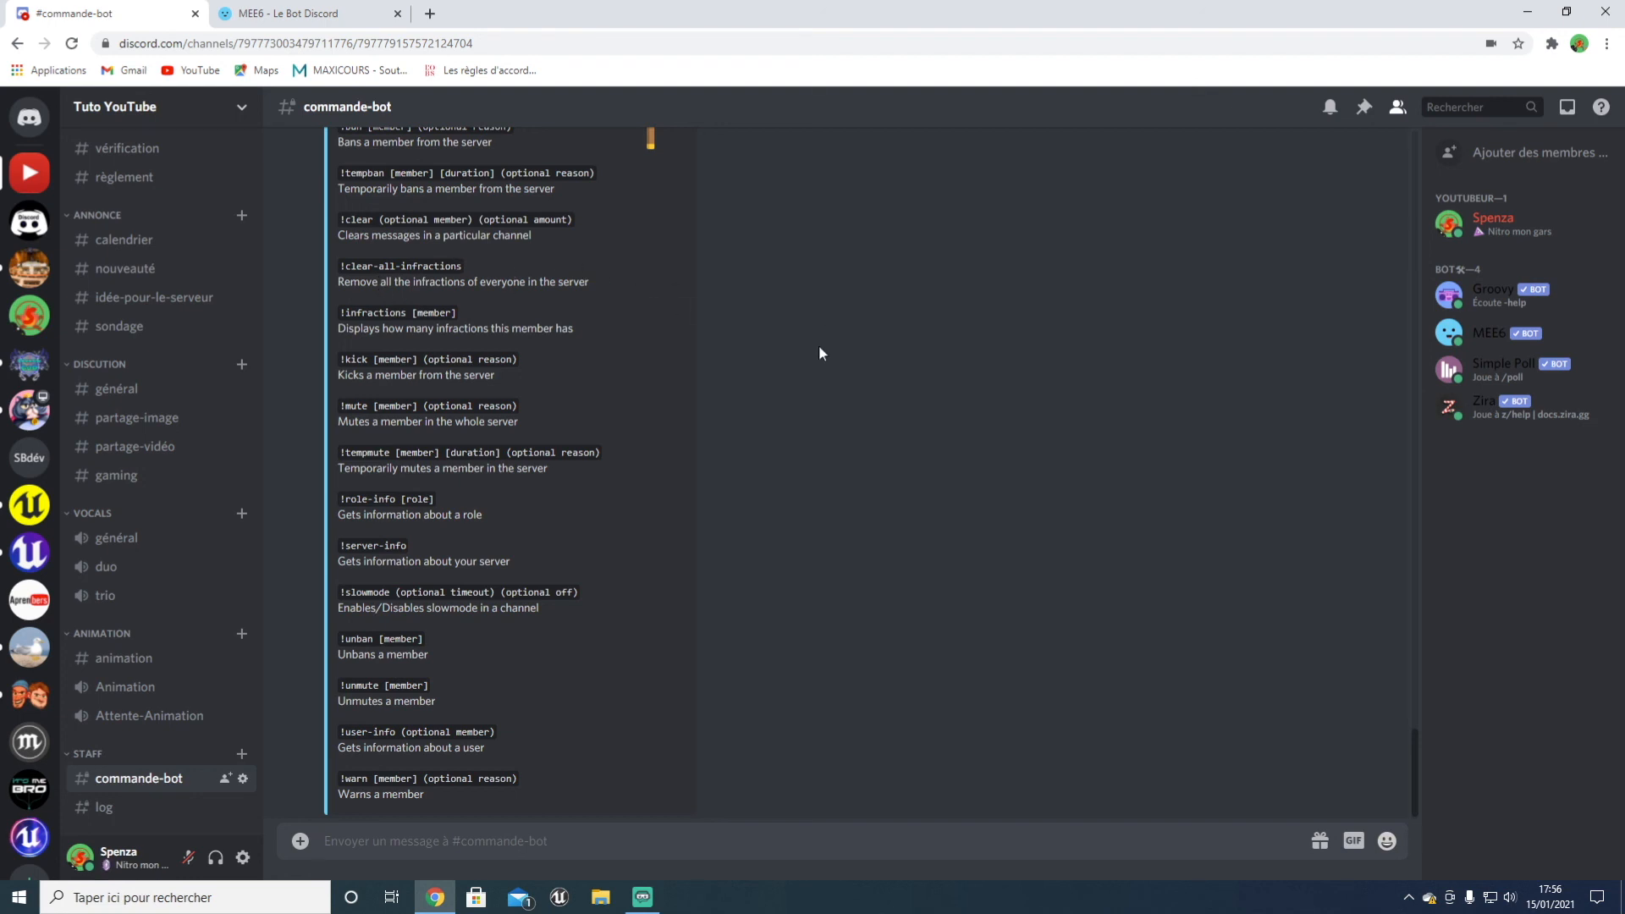
pyautogui.moveTo(350, 313); pyautogui.dragTo(590, 308)
pyautogui.click(416, 312)
pyautogui.moveTo(339, 359); pyautogui.dragTo(495, 358)
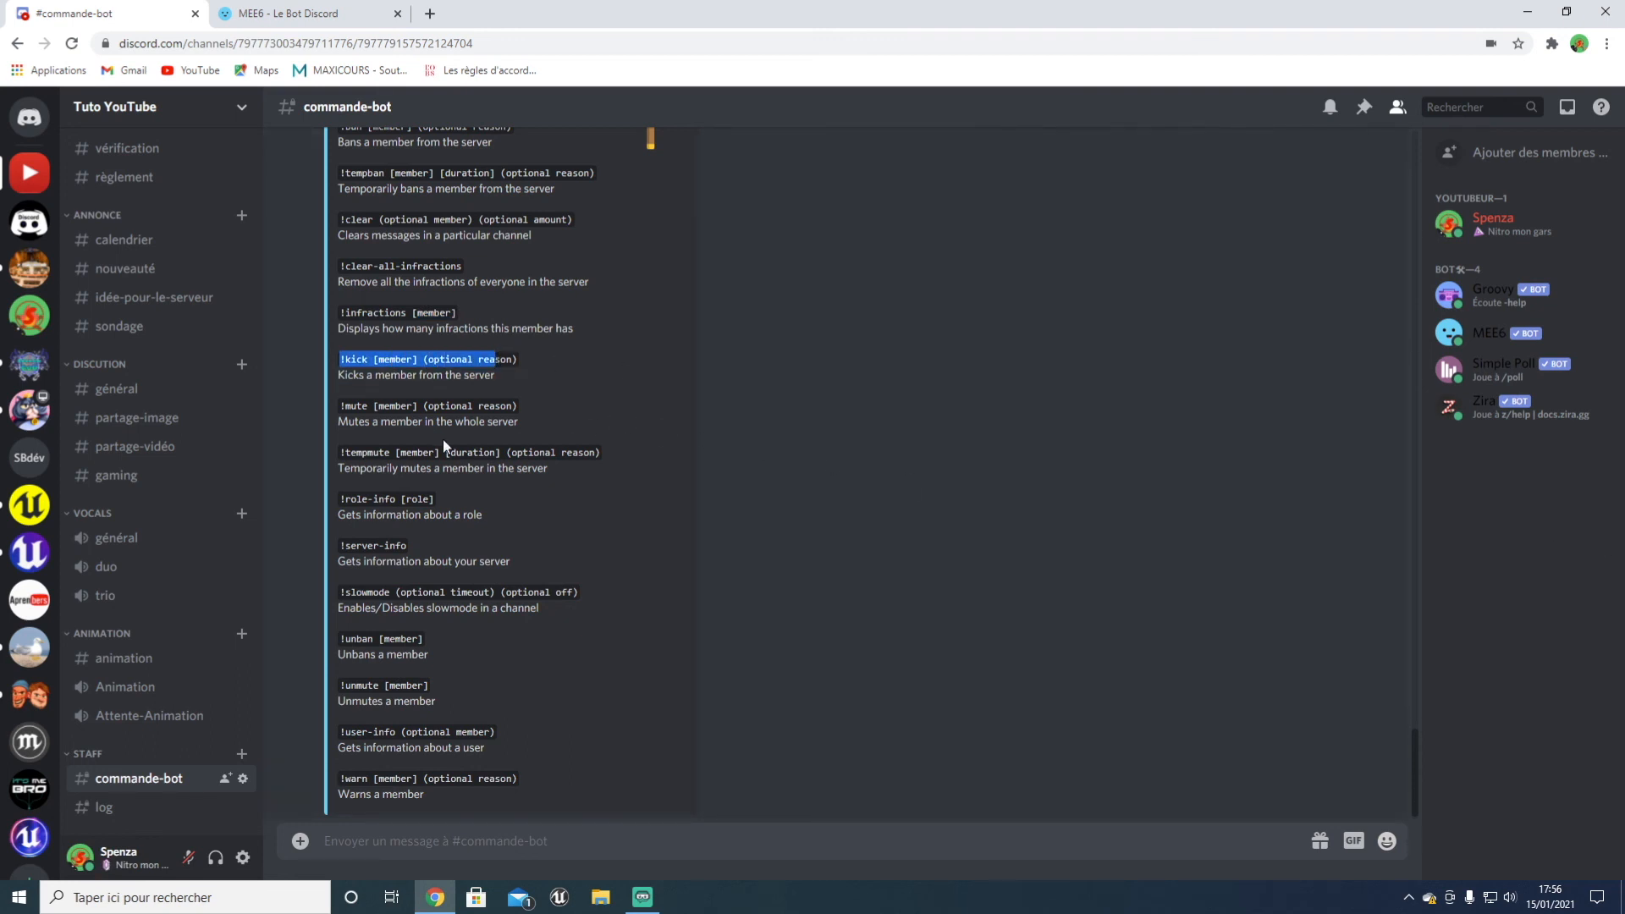
pyautogui.moveTo(350, 406); pyautogui.dragTo(402, 405)
pyautogui.moveTo(350, 452); pyautogui.dragTo(401, 452)
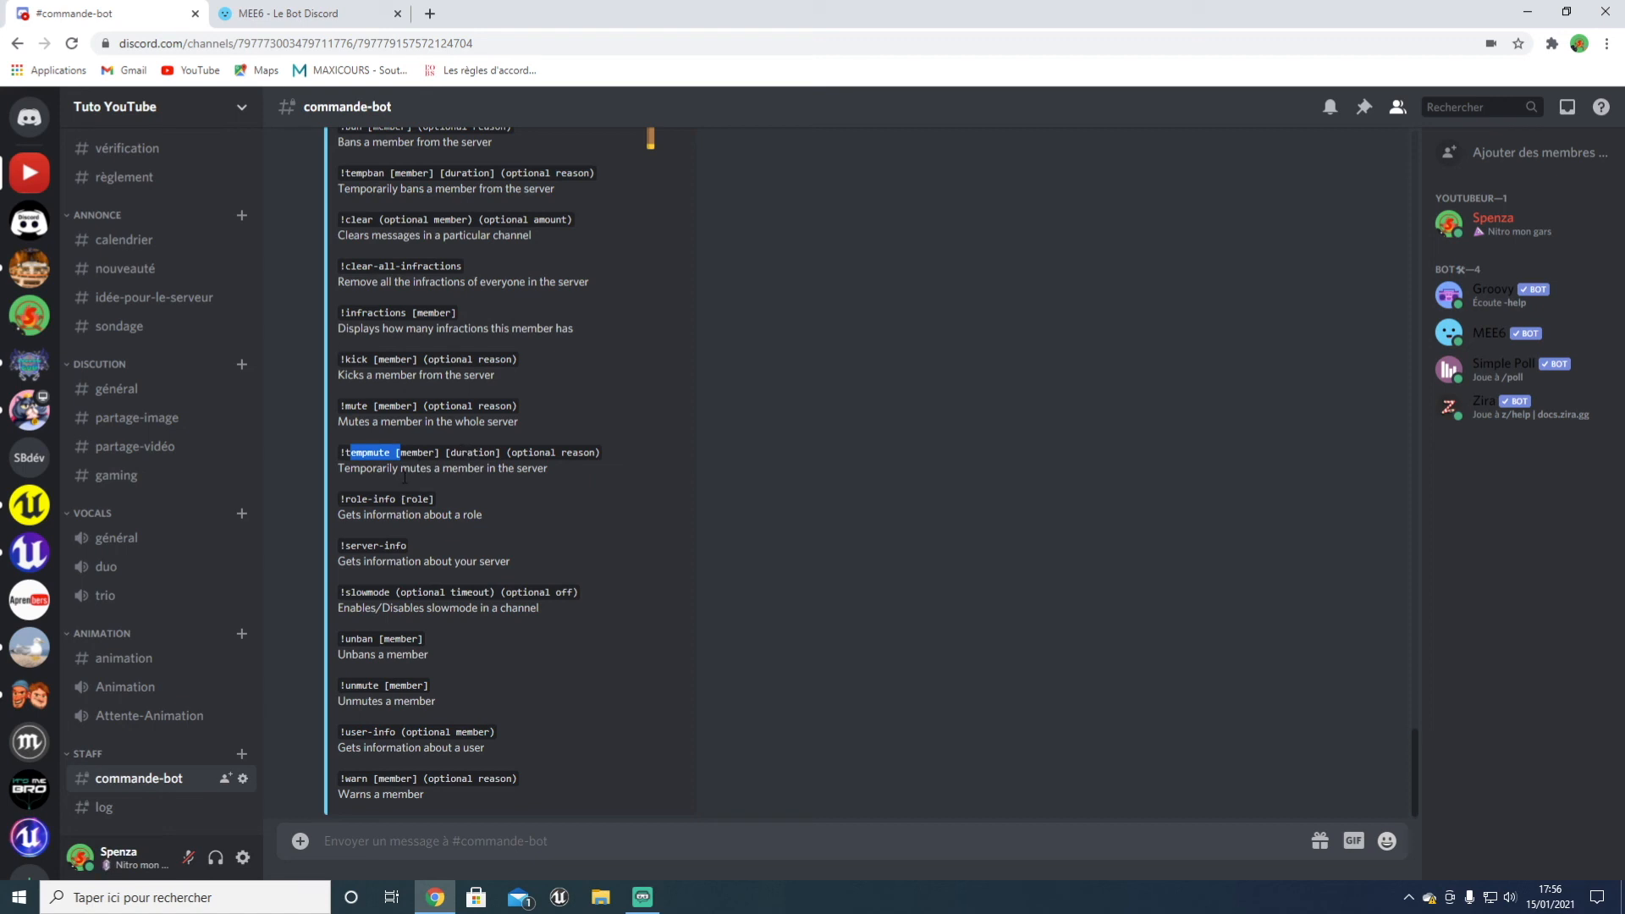
pyautogui.moveTo(342, 500); pyautogui.dragTo(412, 499)
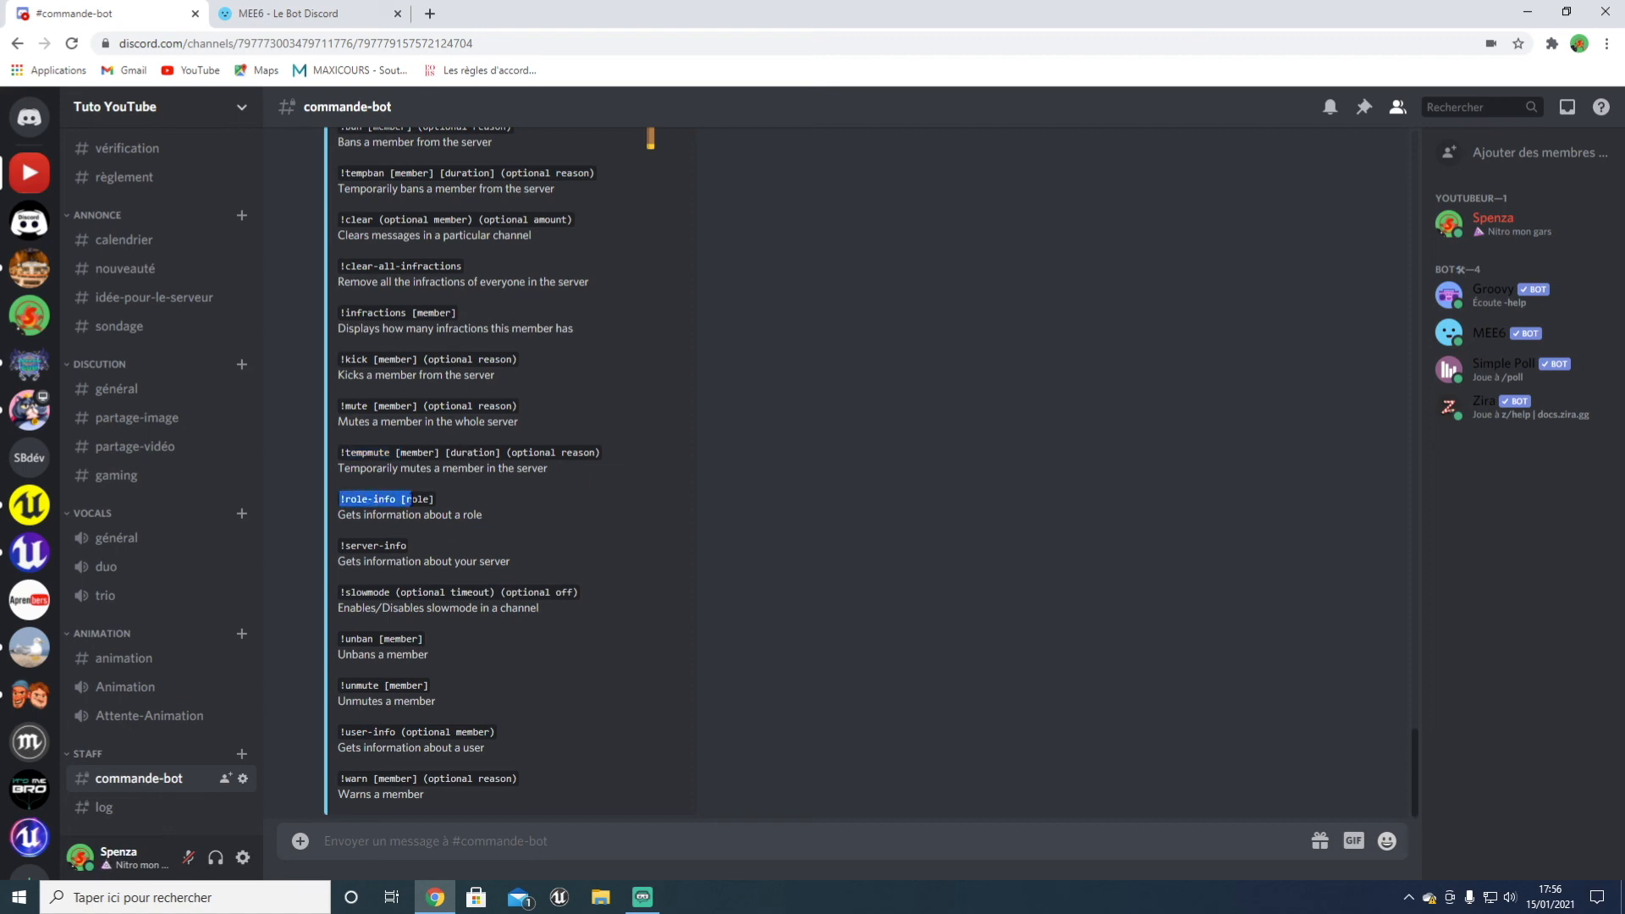
pyautogui.click(476, 500)
pyautogui.scroll(-1, 377, 742)
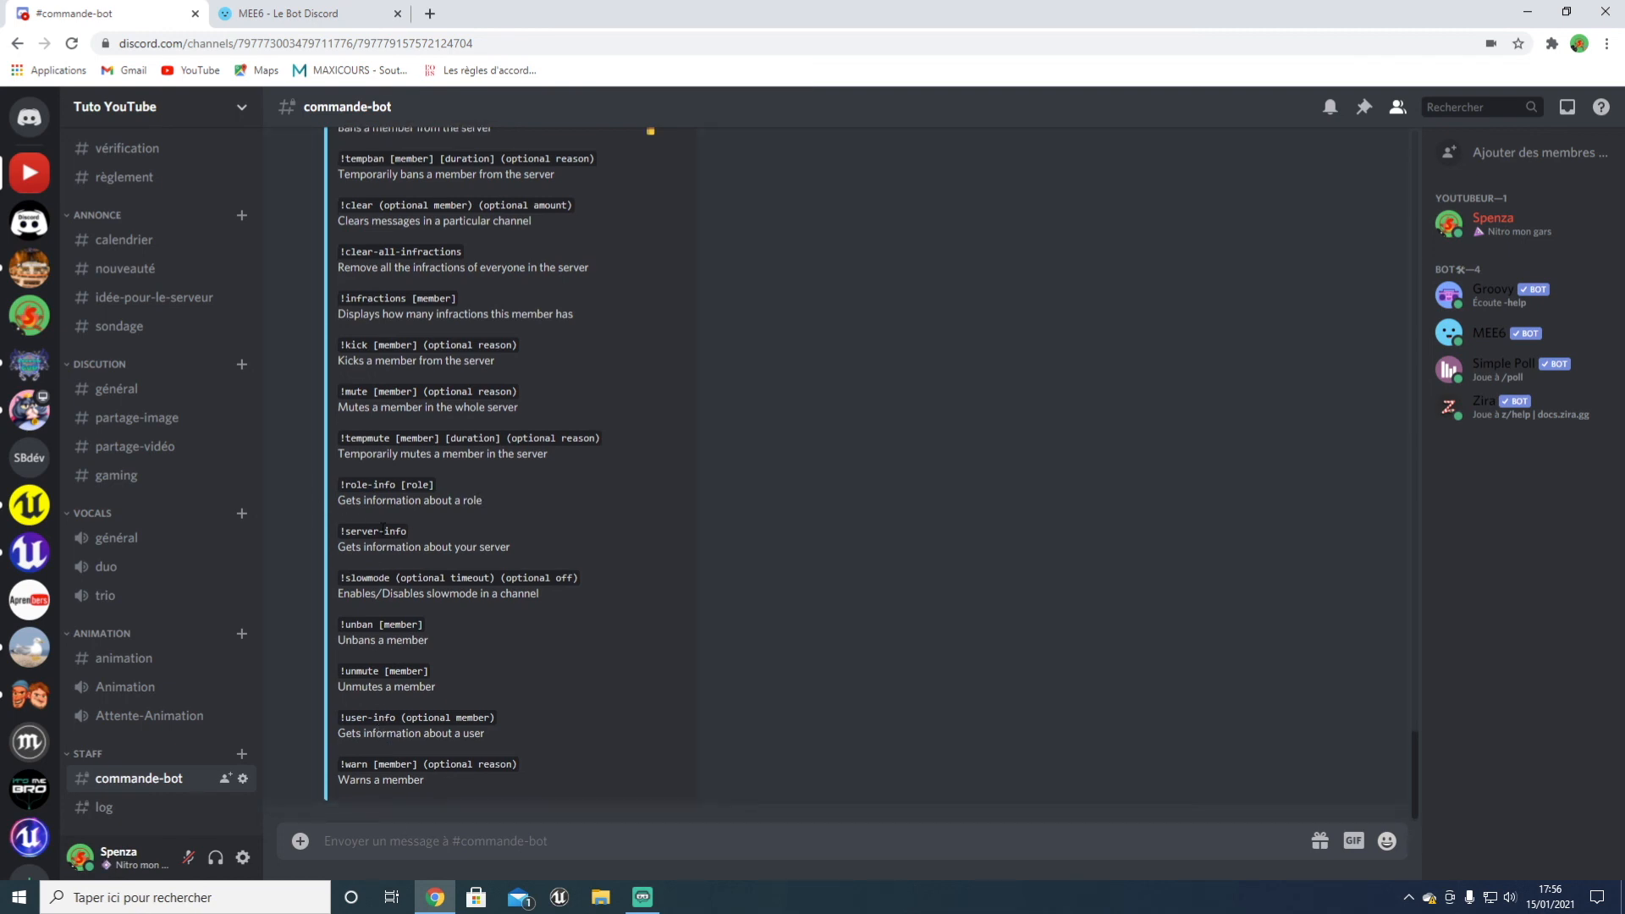
pyautogui.moveTo(410, 535); pyautogui.dragTo(485, 566)
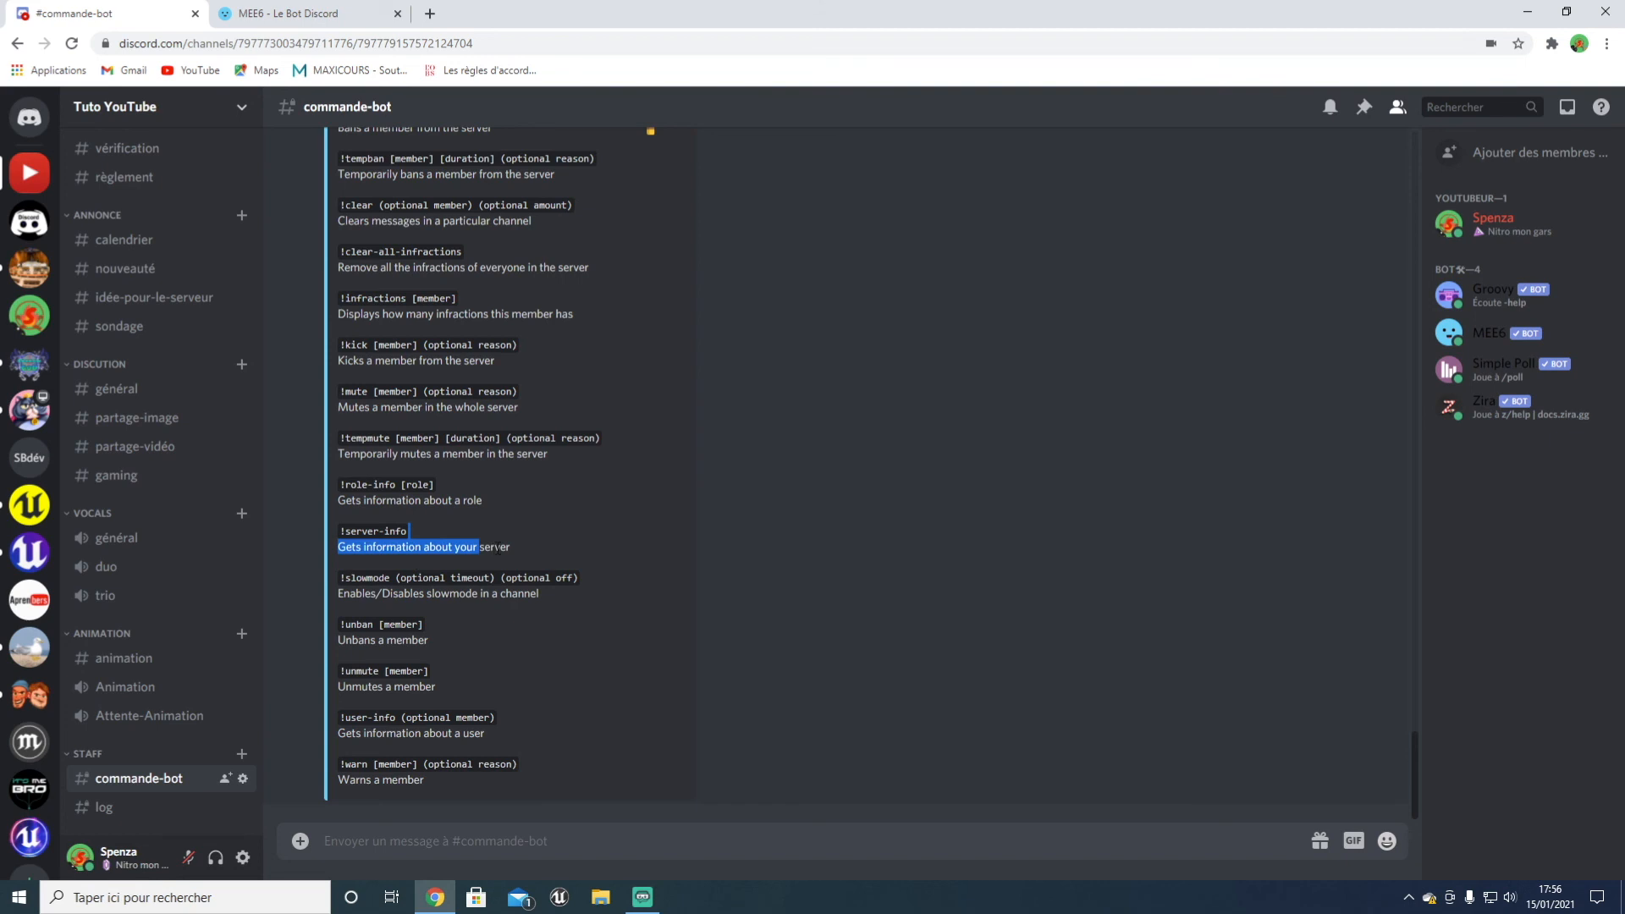
pyautogui.click(494, 551)
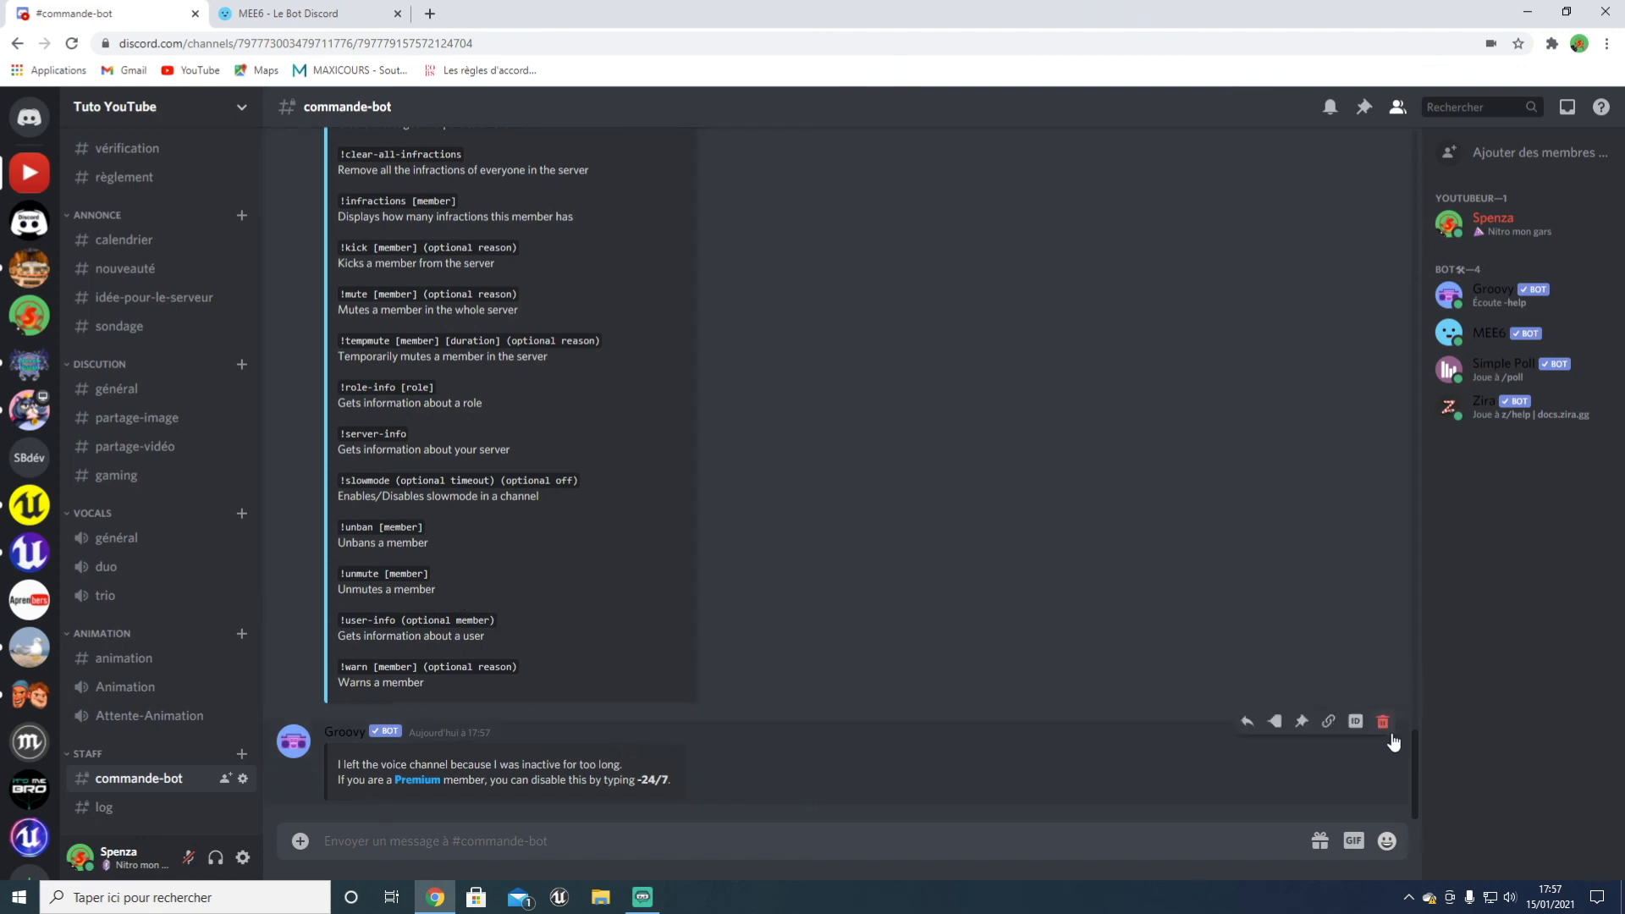
# Step: Delete Groovy's inactivity message in commande-bot and send !warn with a mention of your own account and the reason Spam
pyautogui.keyDown('shift'); pyautogui.click(1388, 728); pyautogui.keyUp('shift')
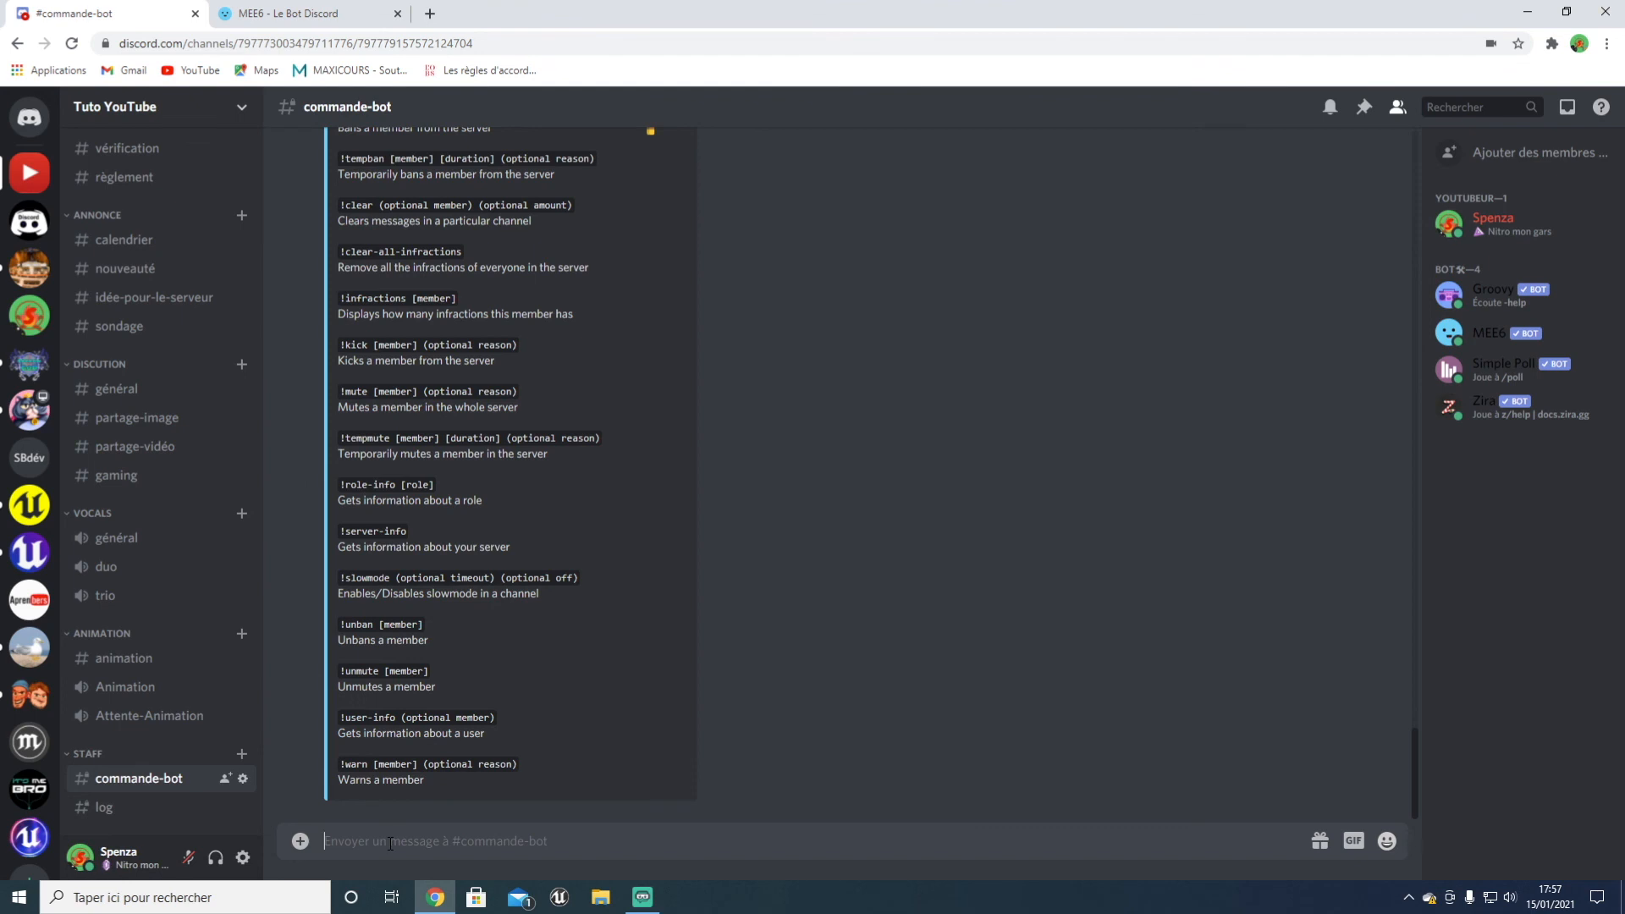
pyautogui.write('!warn @')
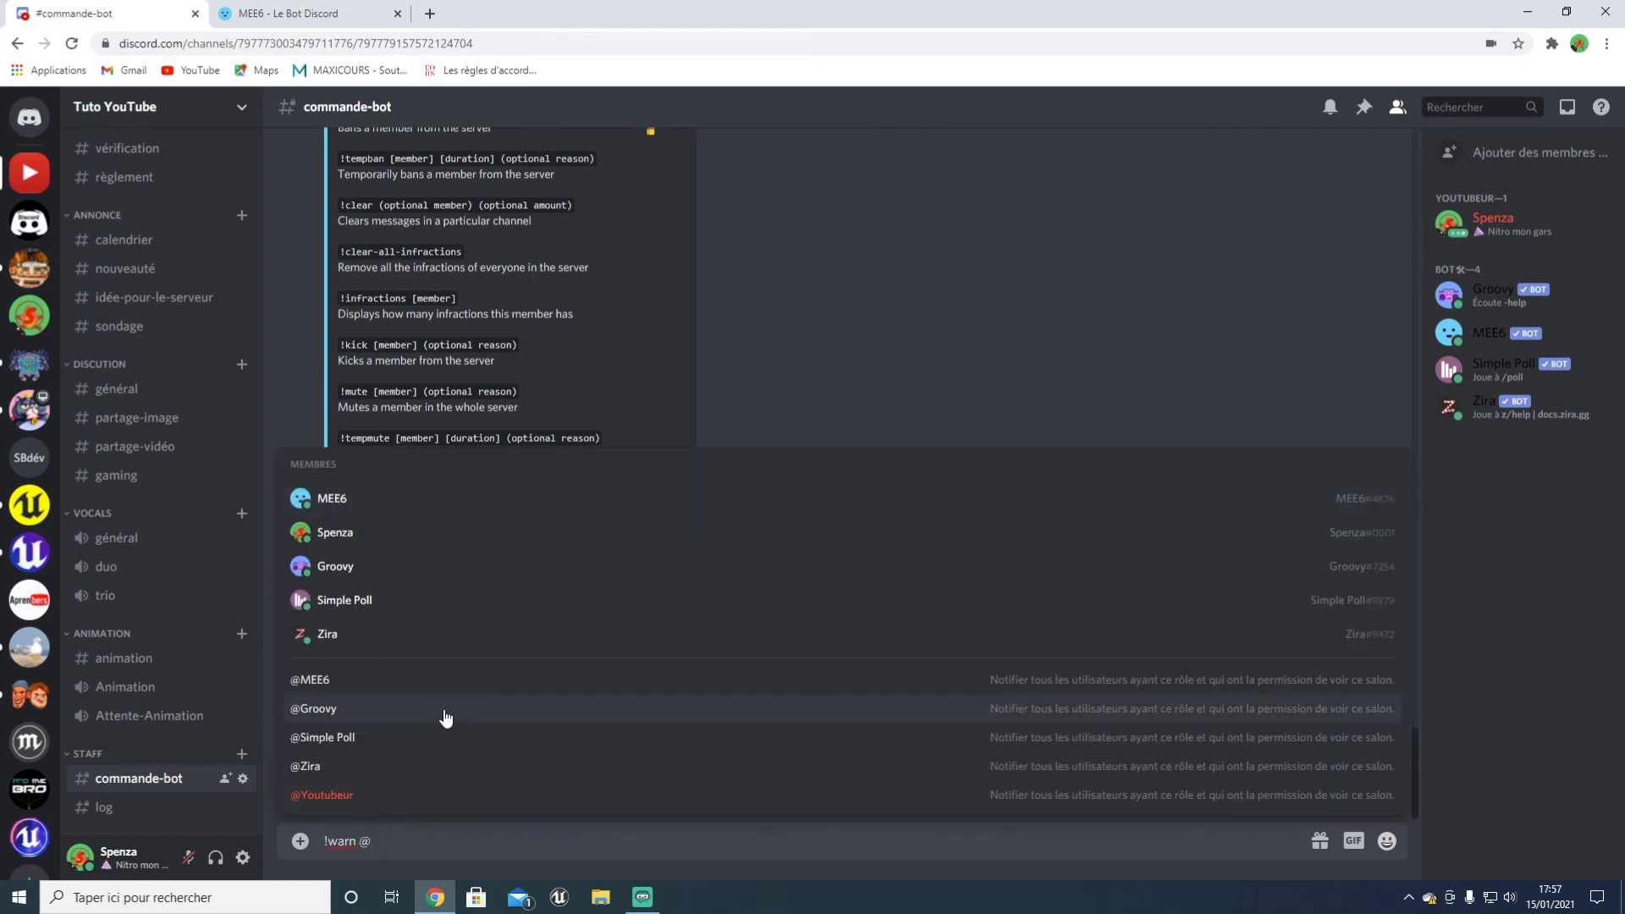
pyautogui.click(380, 533)
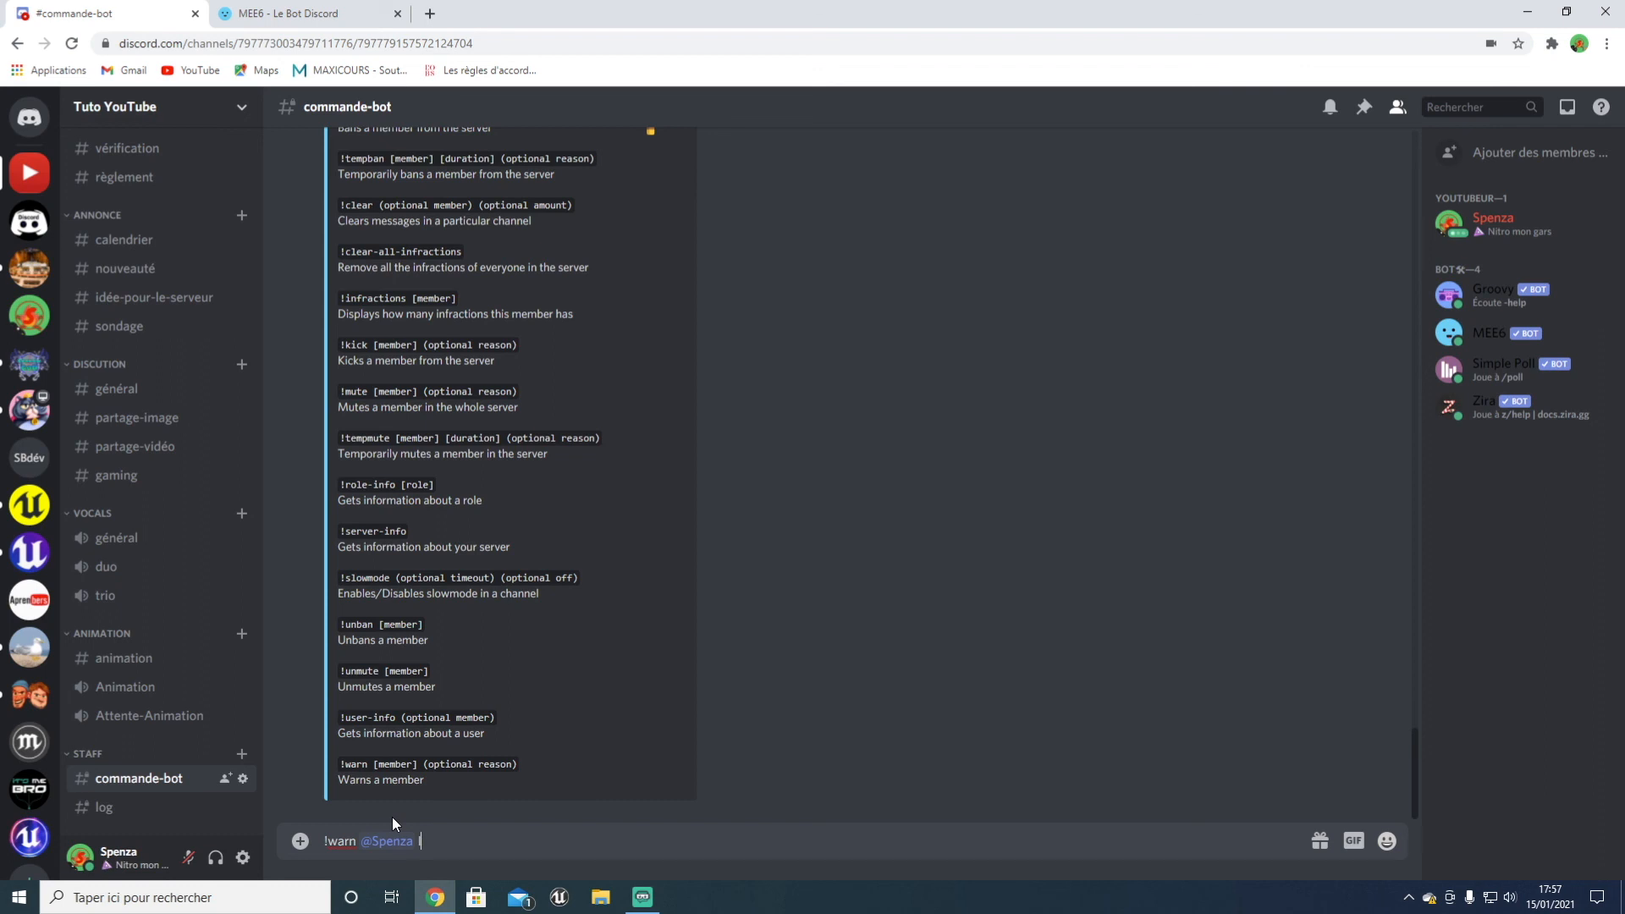
pyautogui.write('Spam')
pyautogui.press('Return')
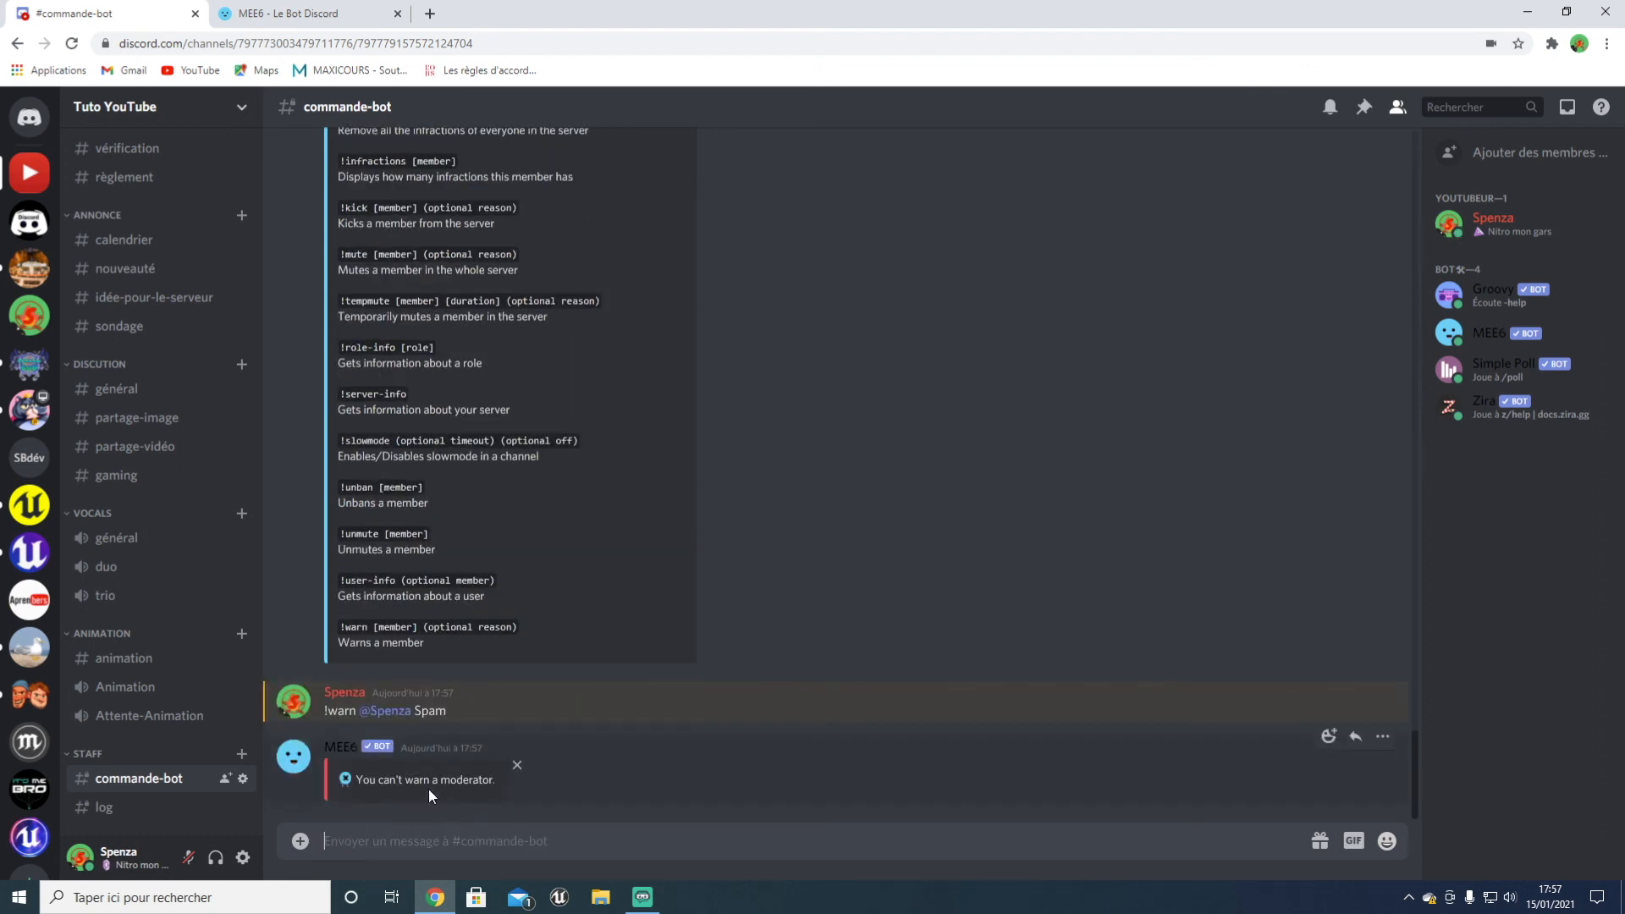